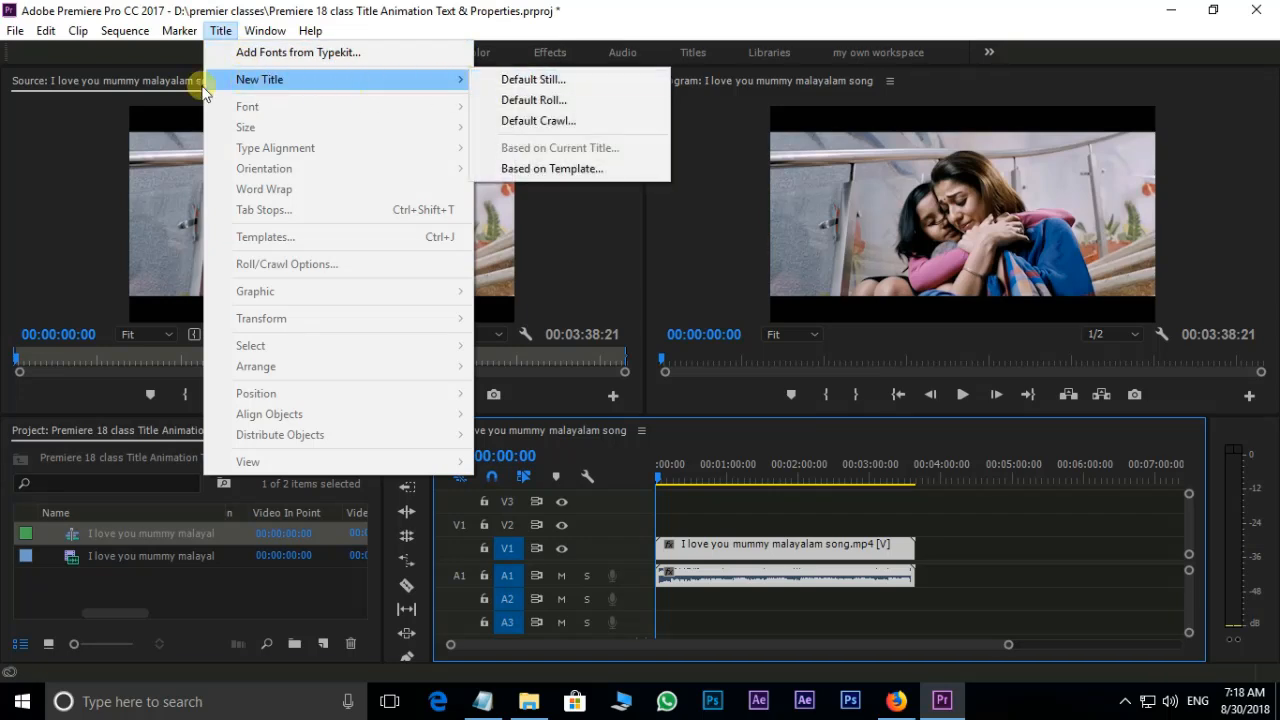
Start a new title from the project's new-item list, then cancel it
left_click(55, 137)
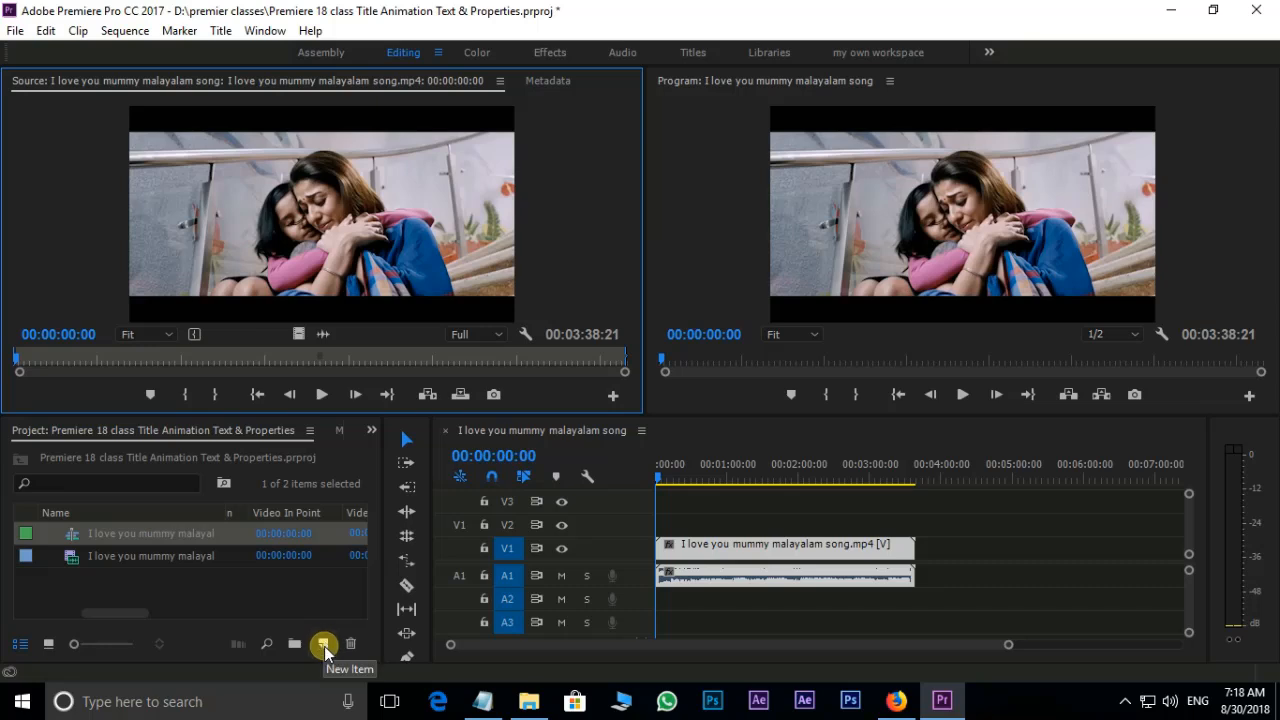
left_click(324, 646)
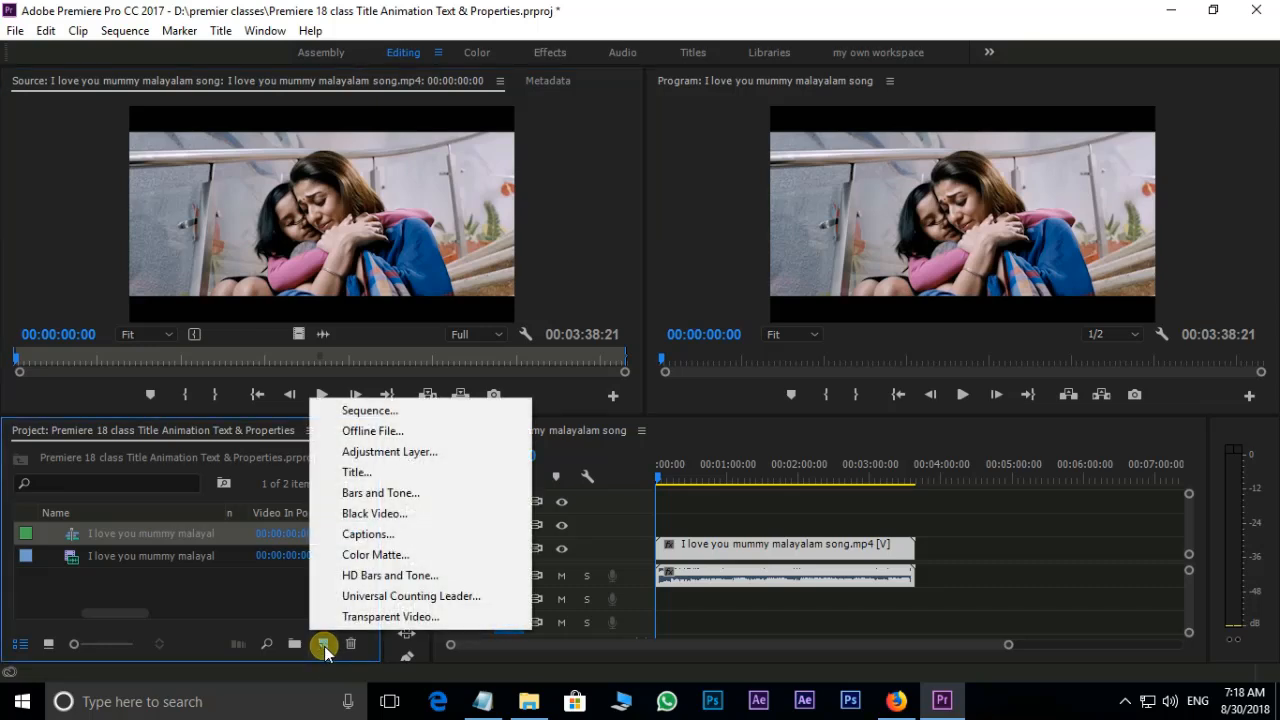
left_click(375, 478)
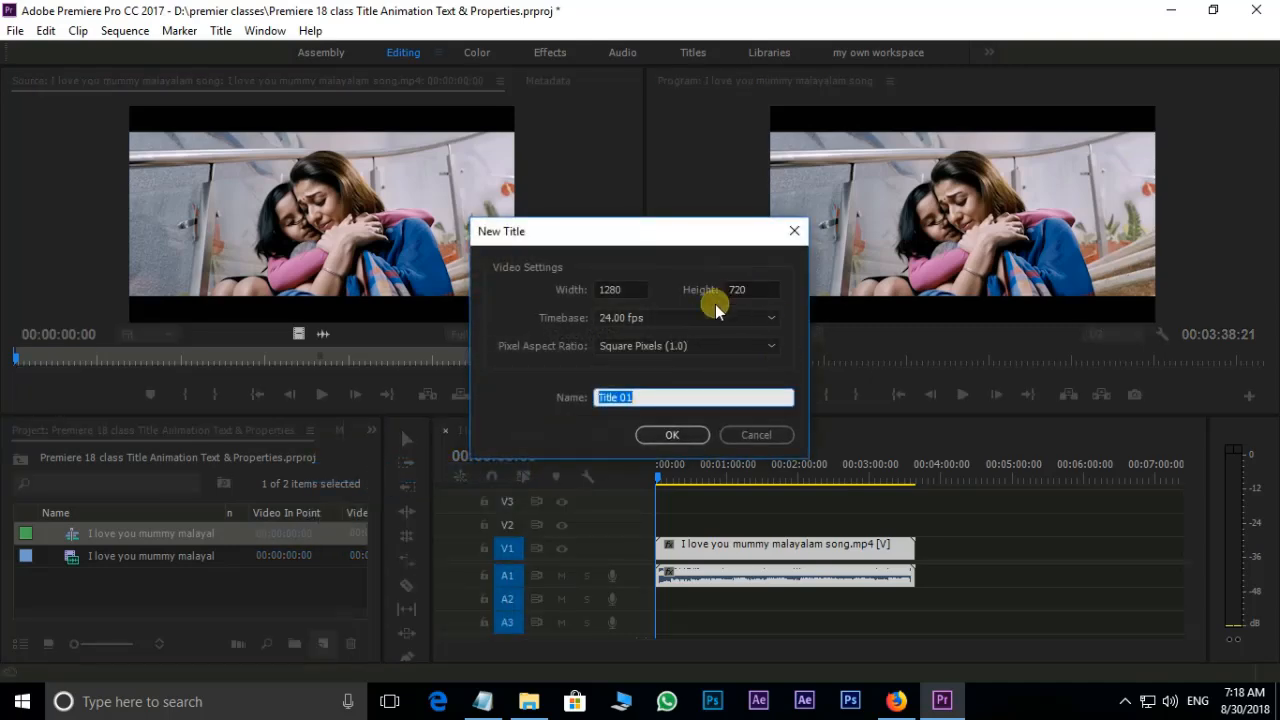
left_click(794, 231)
Create a Default Still title at 24.00 fps and start naming it 'Telugu Multimedia Tutorials'
left_click(218, 30)
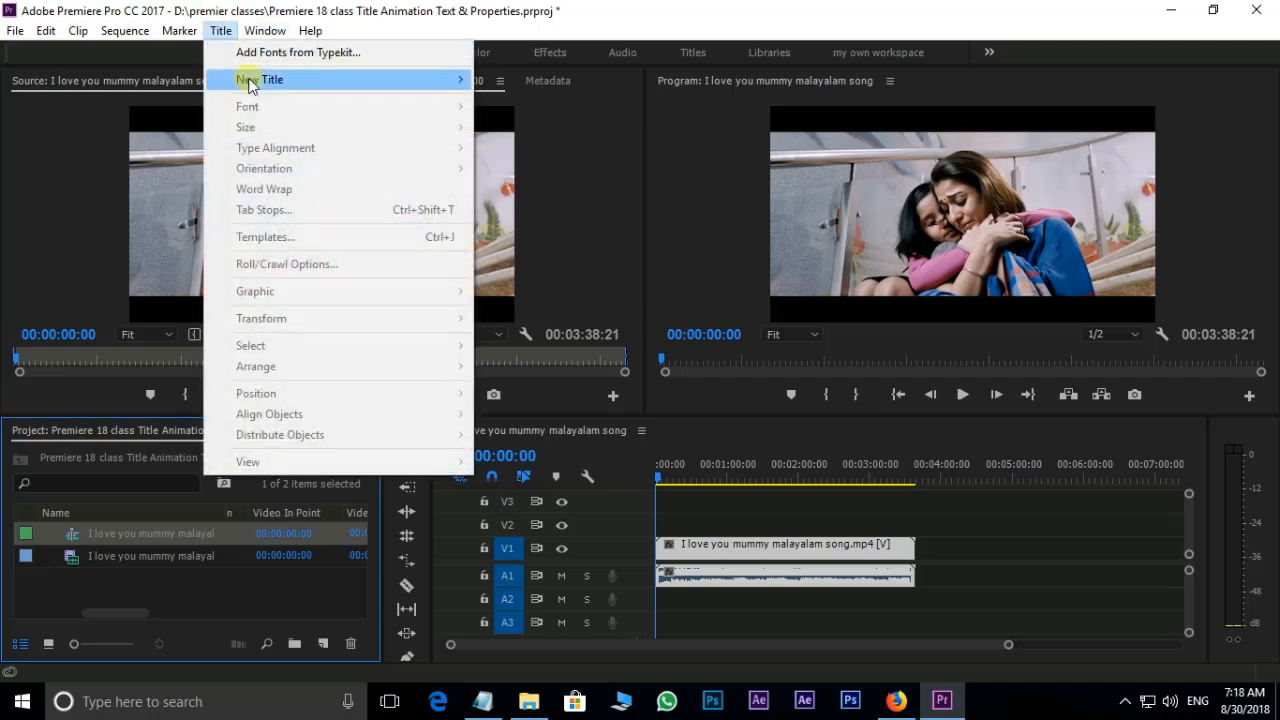
mouse_move(323, 86)
left_click(522, 82)
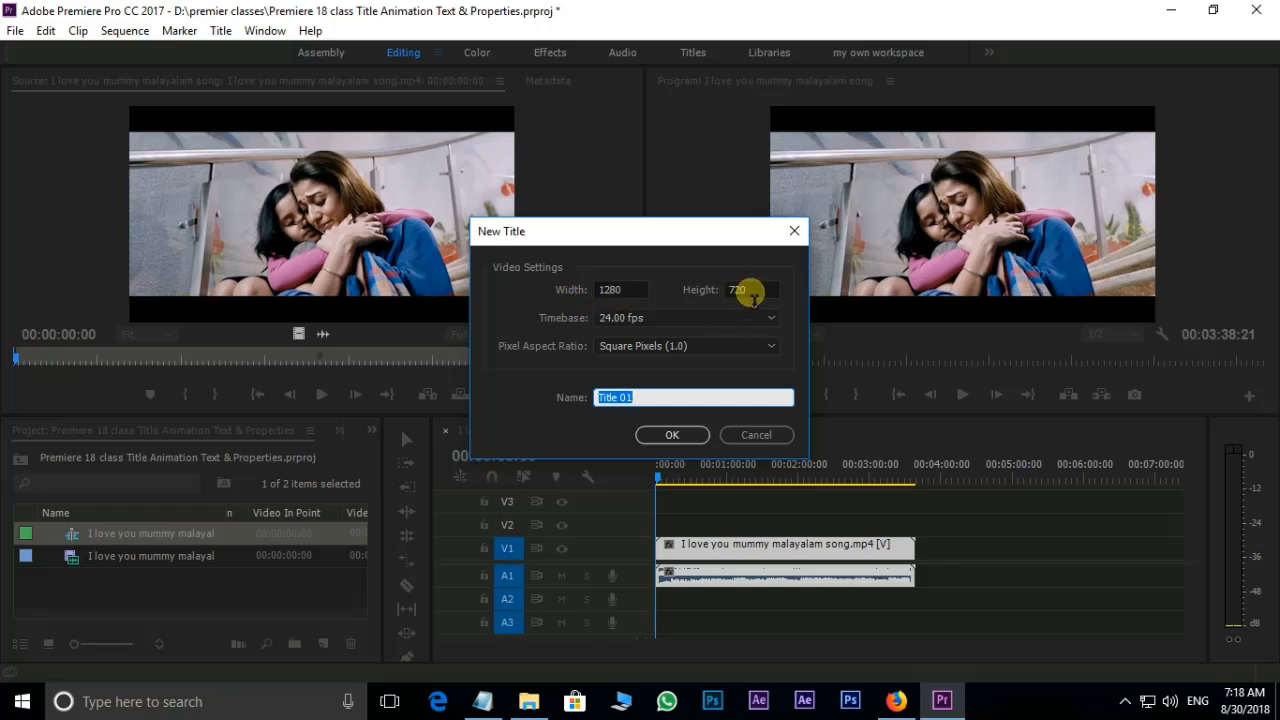
left_click(638, 320)
left_click(638, 320)
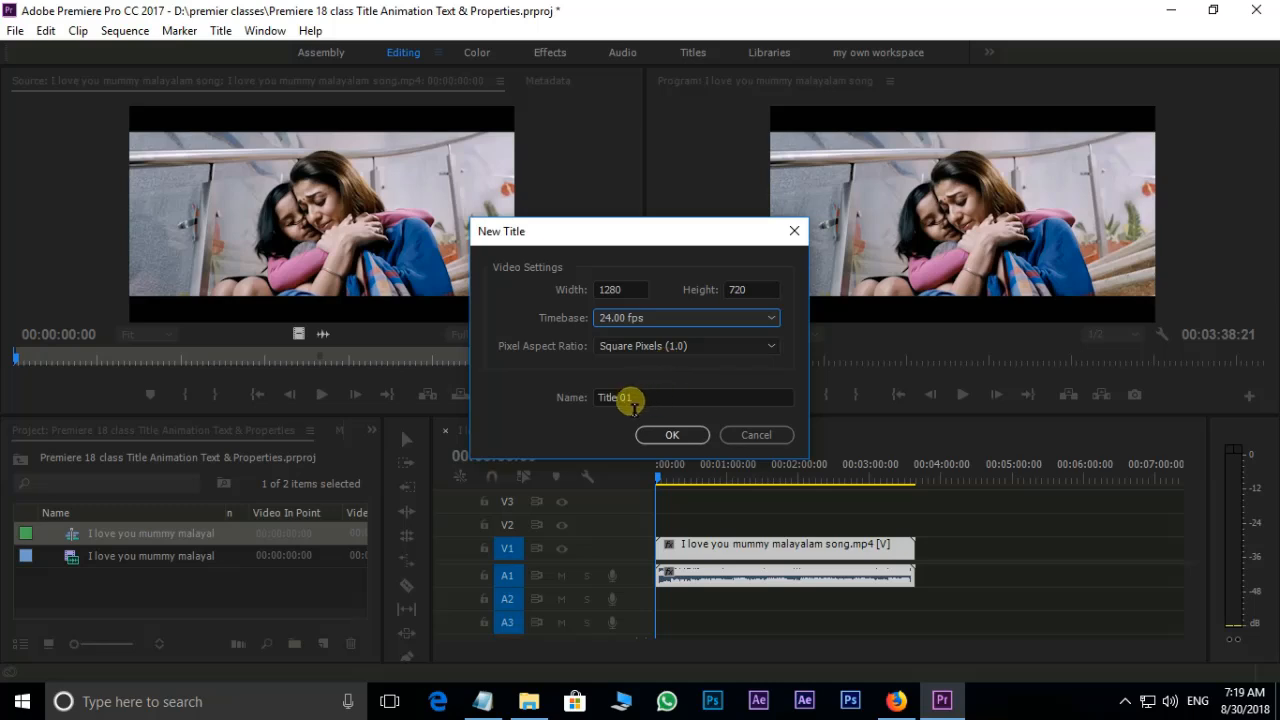
left_click(603, 400)
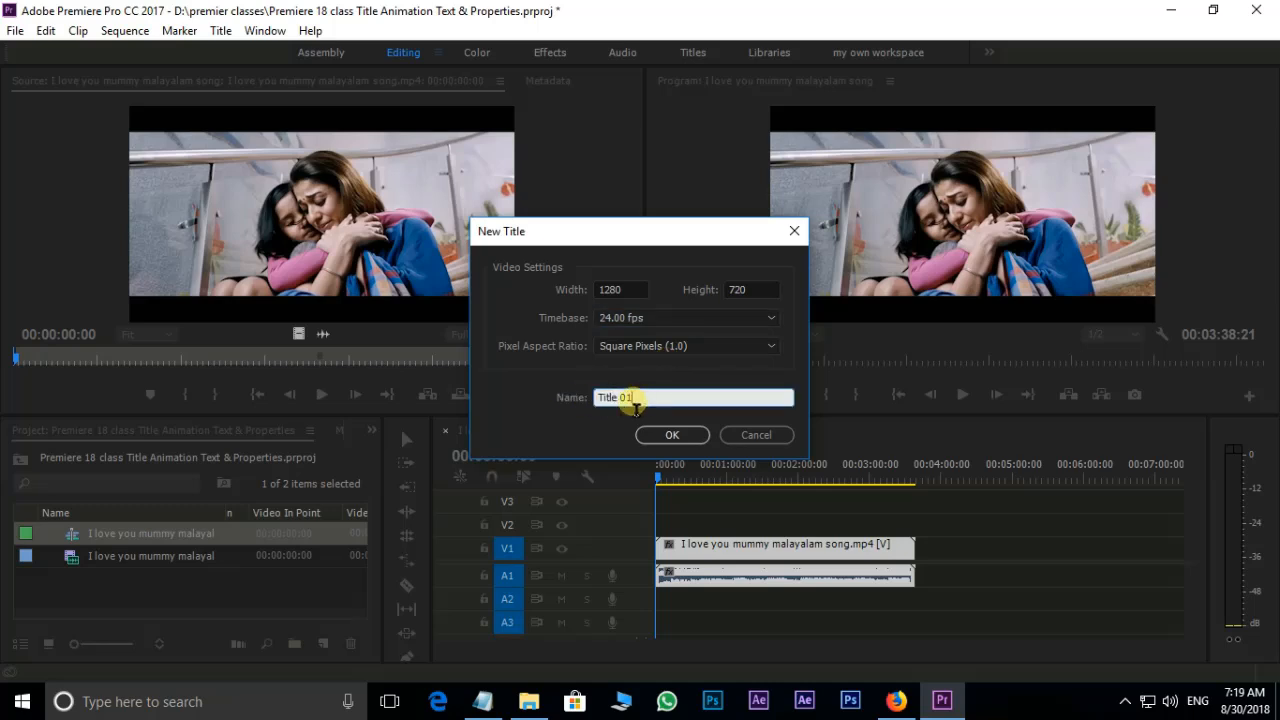
type("P")
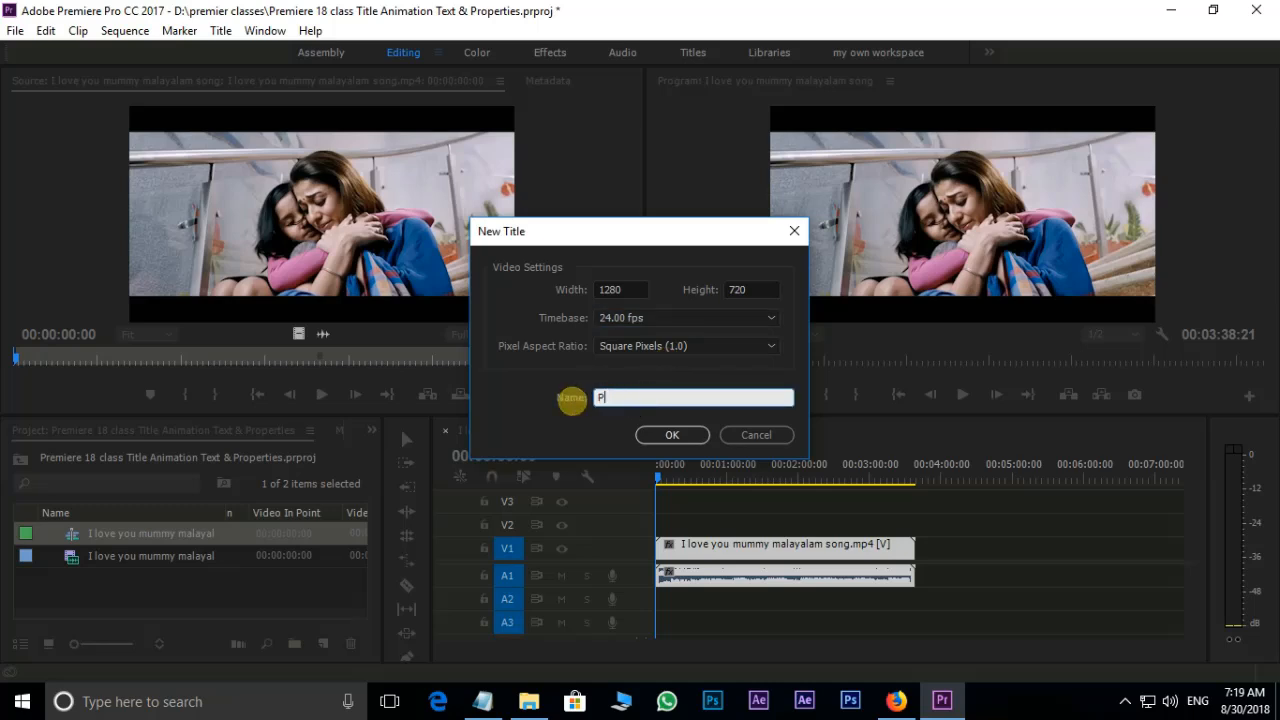
type("ratha")
key("ctrl+a")
type("T")
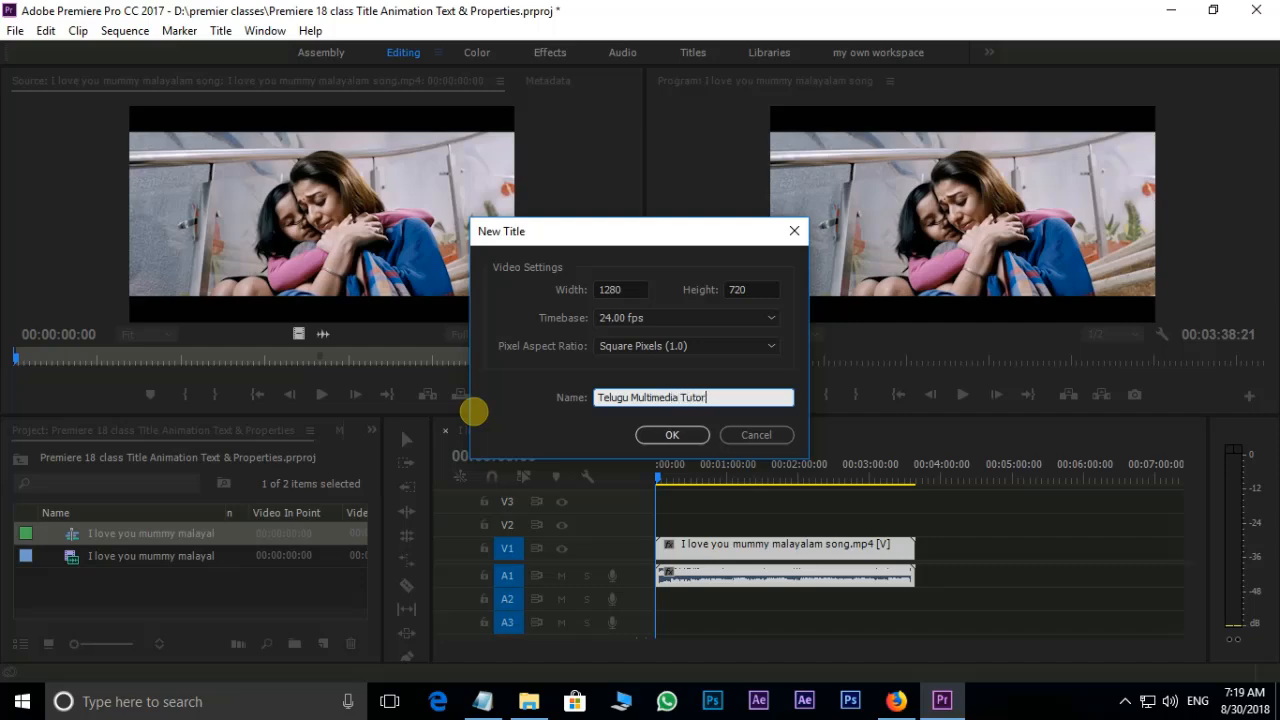
Confirm the new title and stretch the Title editor window to fill the screen
left_click(672, 435)
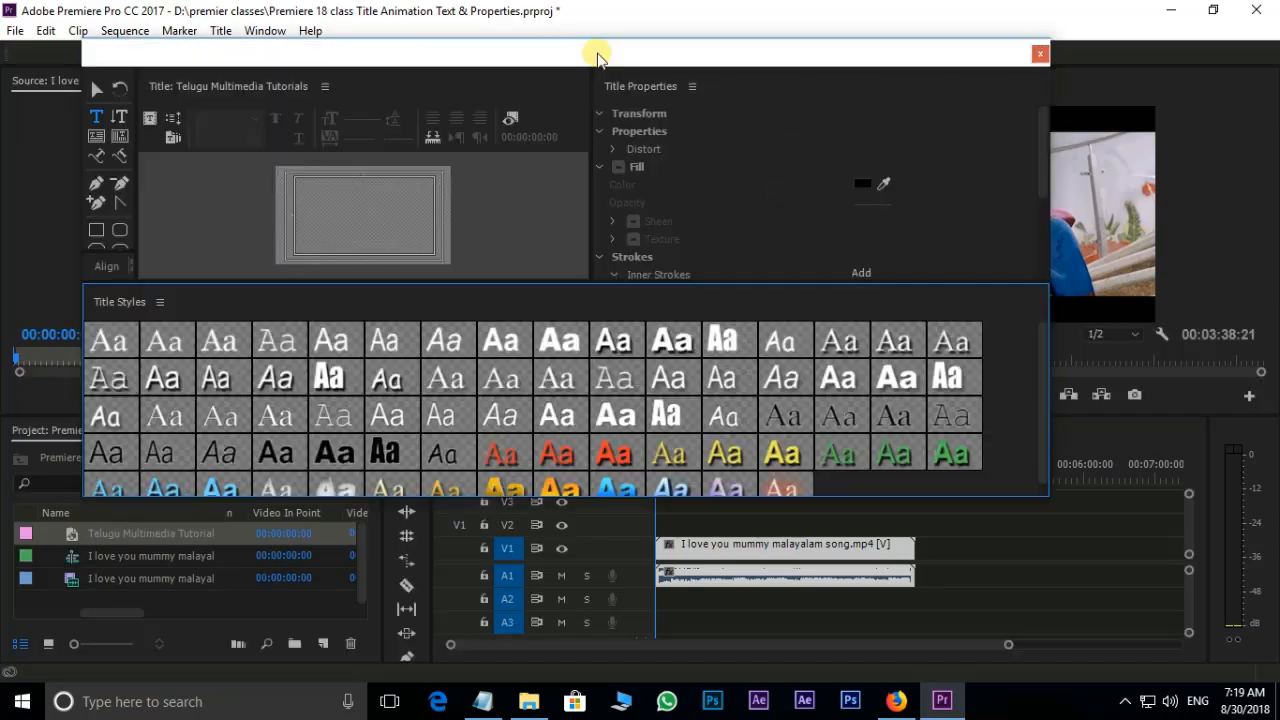
left_click_drag(594, 51, 656, 133)
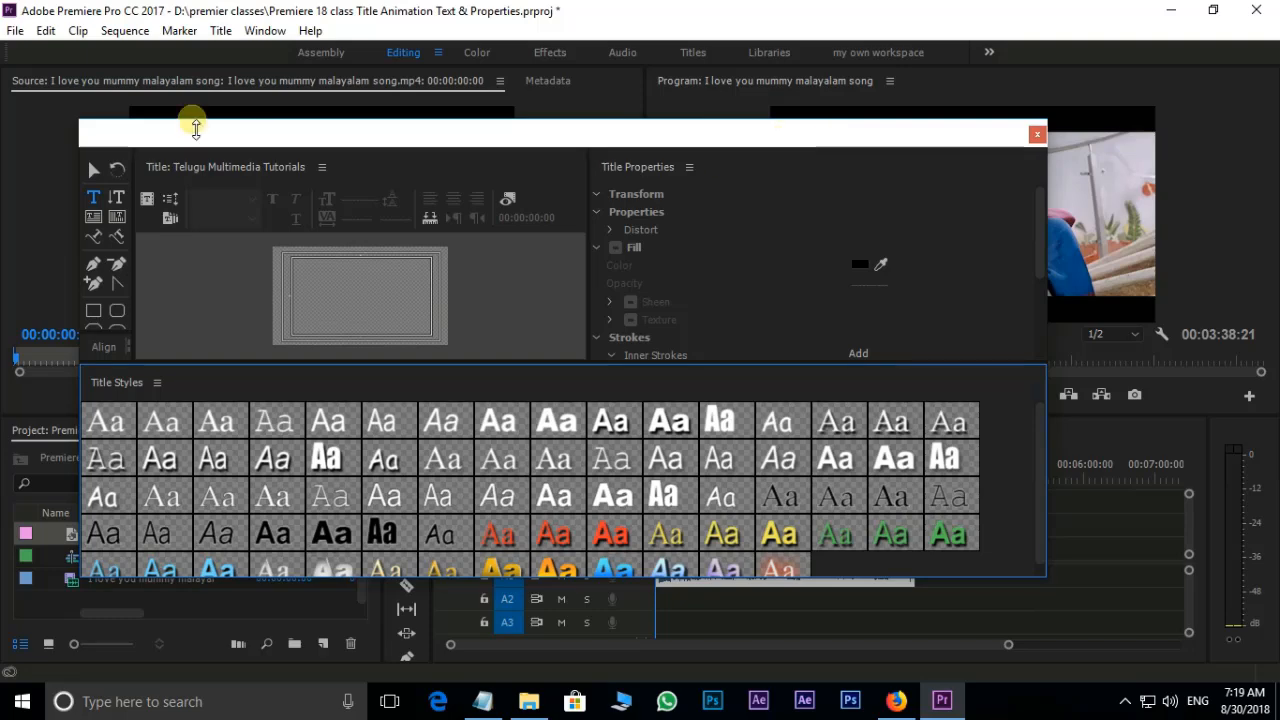
left_click_drag(82, 122, 2, 2)
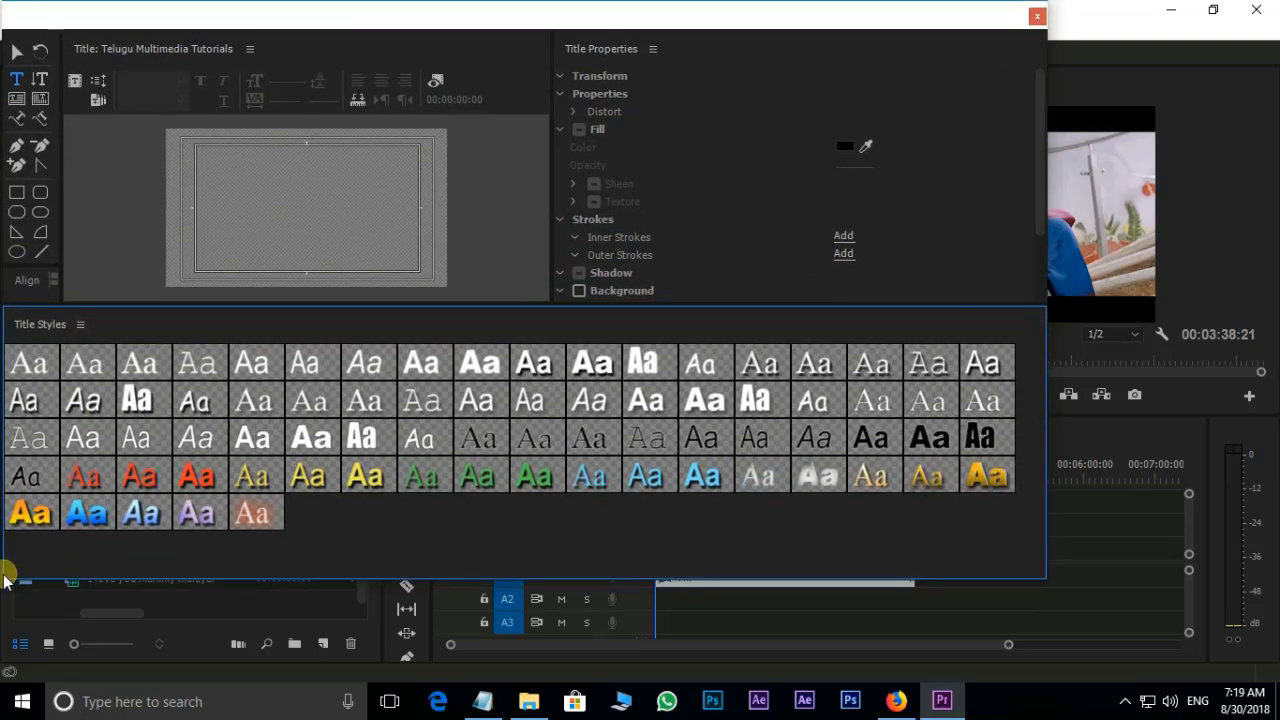
left_click_drag(7, 586, 14, 674)
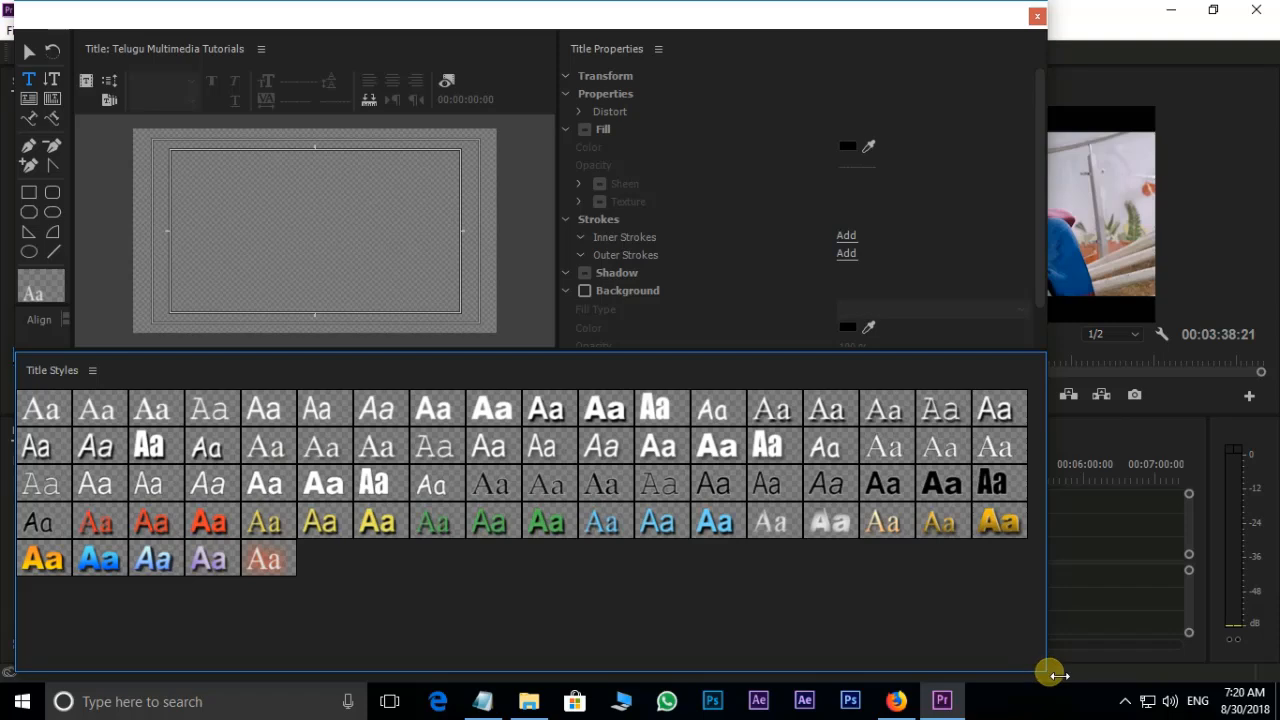
left_click_drag(1047, 671, 1272, 656)
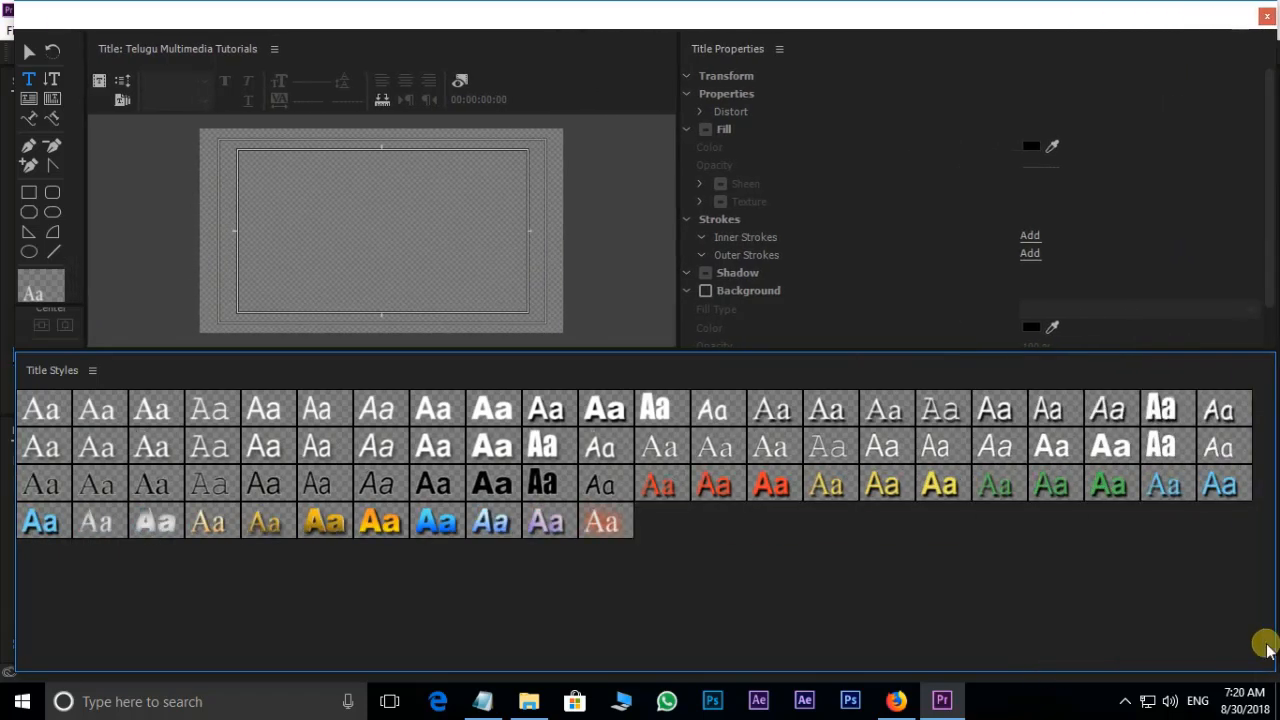
Enlarge the title canvas by shrinking the styles and properties panels
left_click_drag(697, 352, 700, 523)
left_click_drag(680, 296, 1028, 306)
left_click_drag(755, 528, 760, 554)
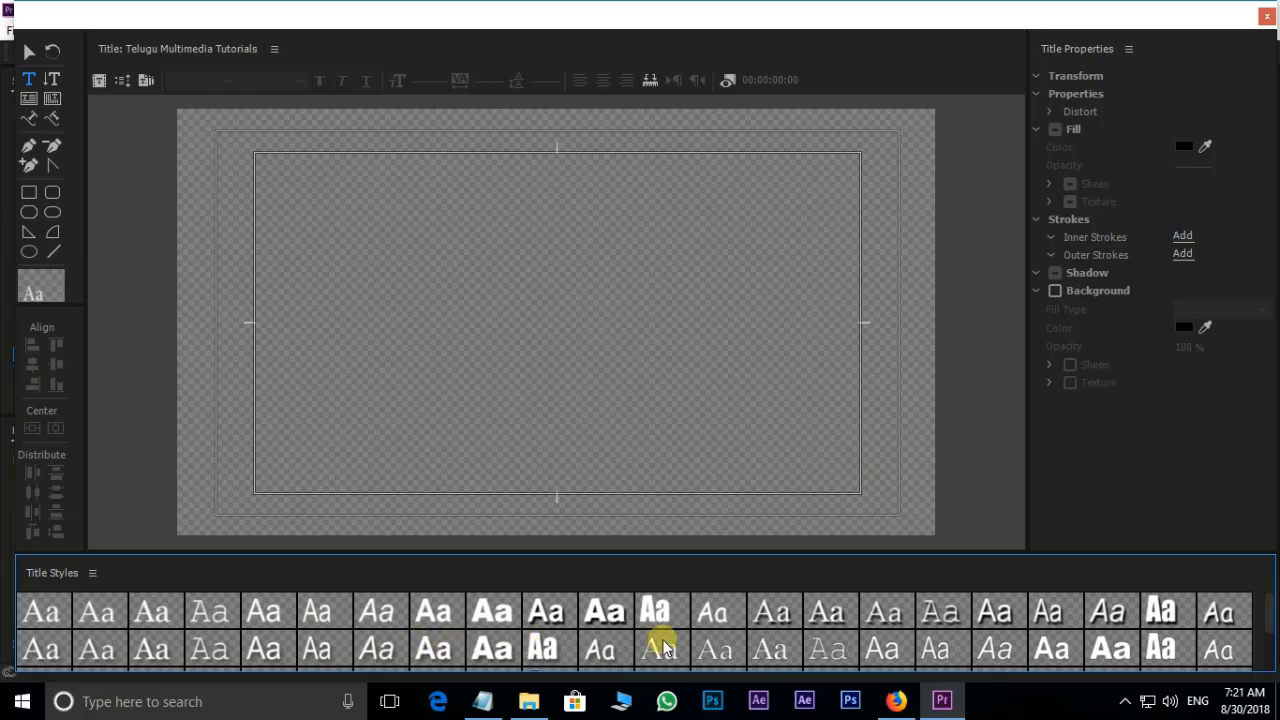
scroll(762, 622, "down", 3)
scroll(762, 622, "up", 5)
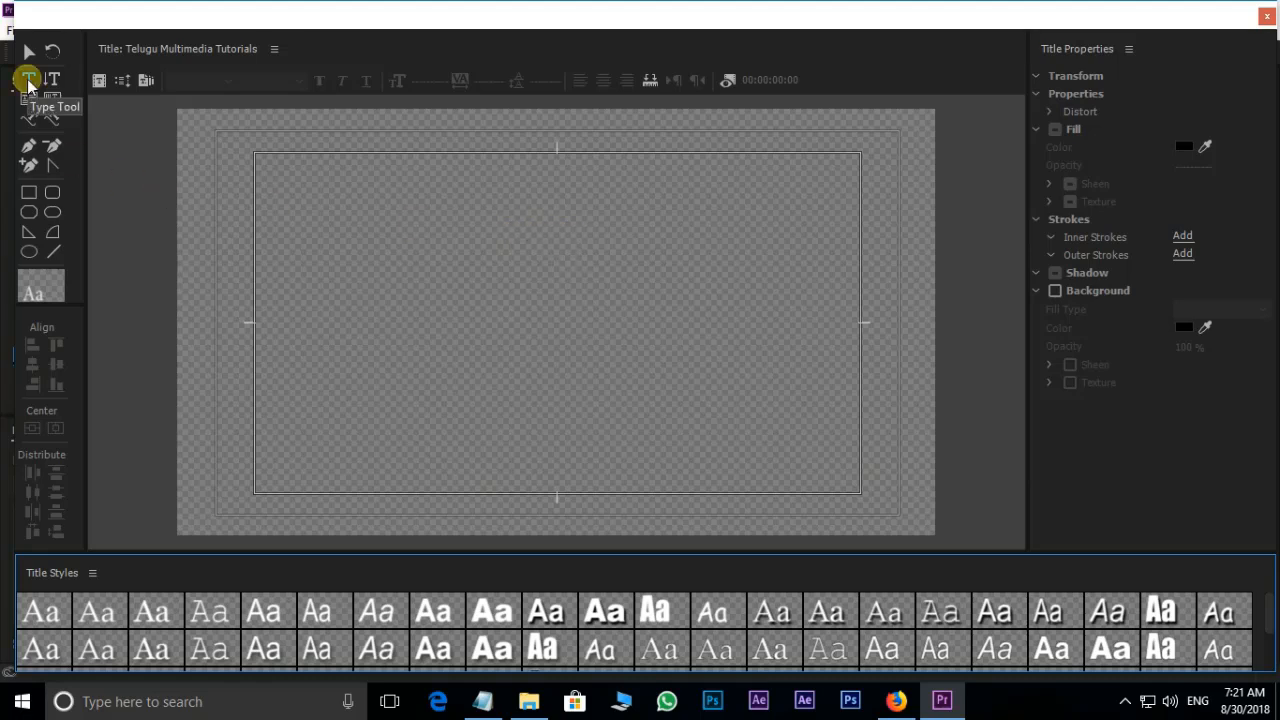
Type 'Telugu Multimedia Tutorials' in the middle of the title canvas
left_click(506, 318)
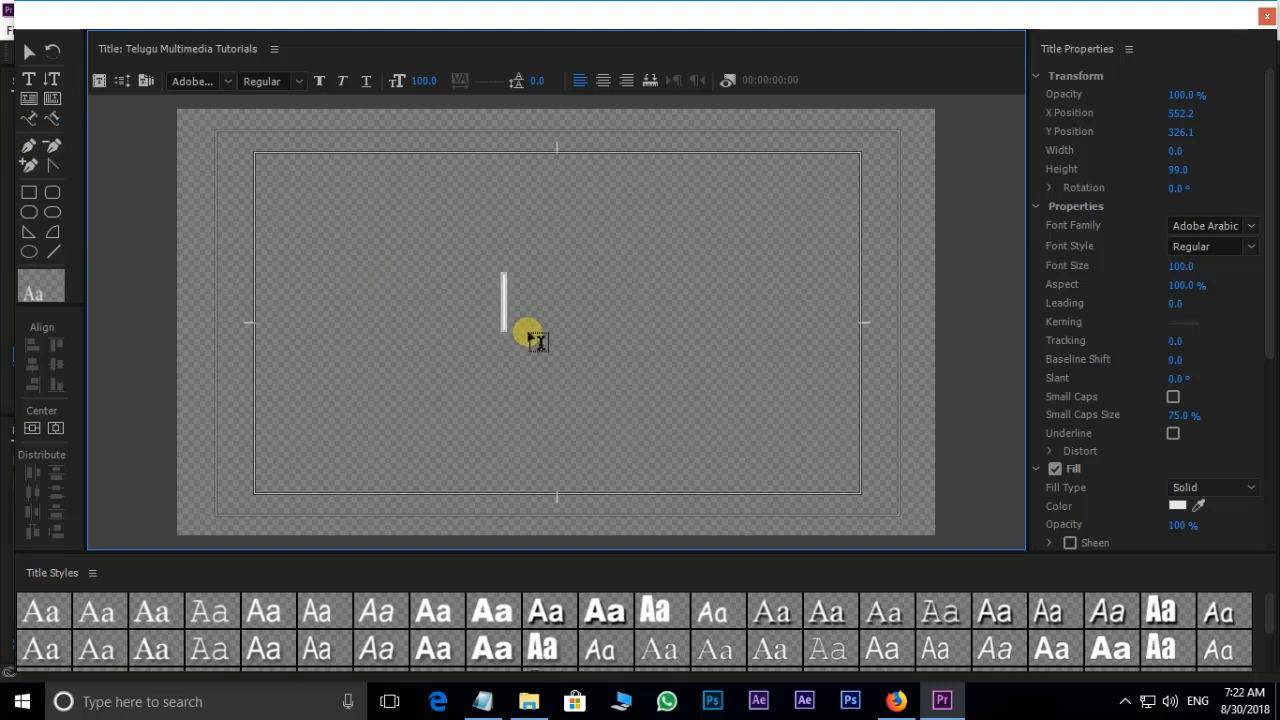
type("P")
key("BackSpace")
type("Te")
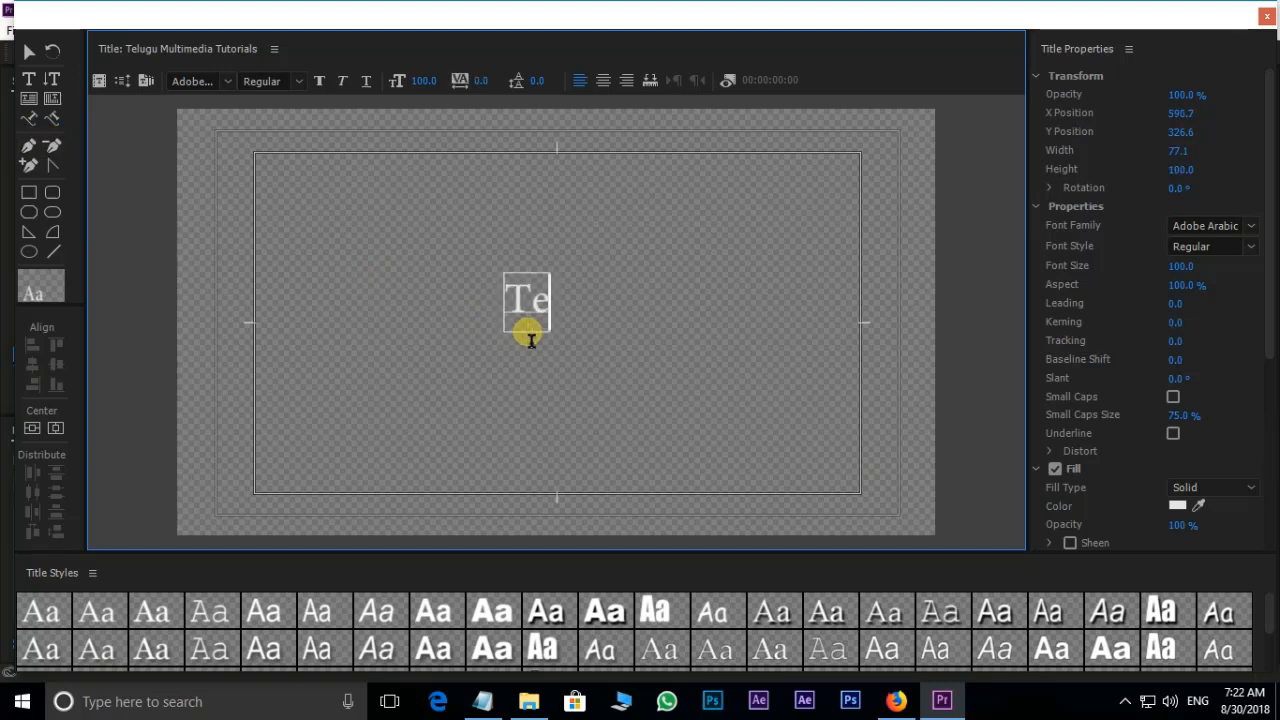
type("lugu Multi")
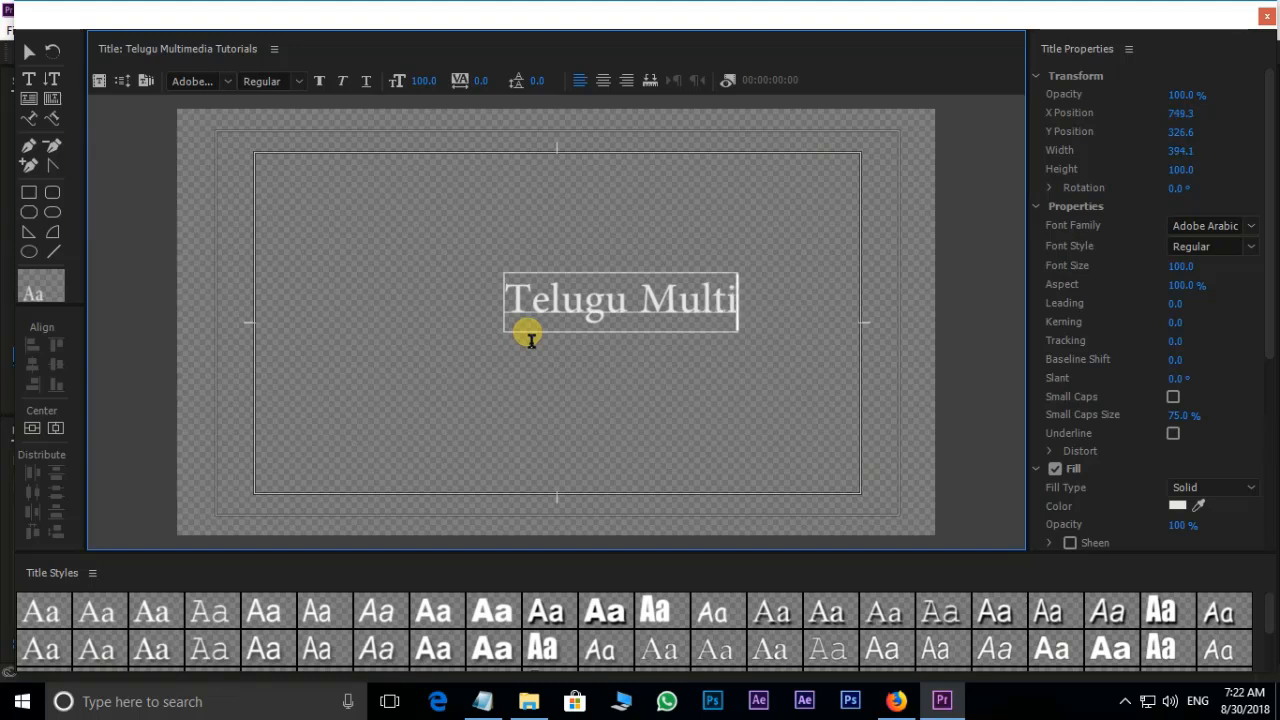
type("media tu")
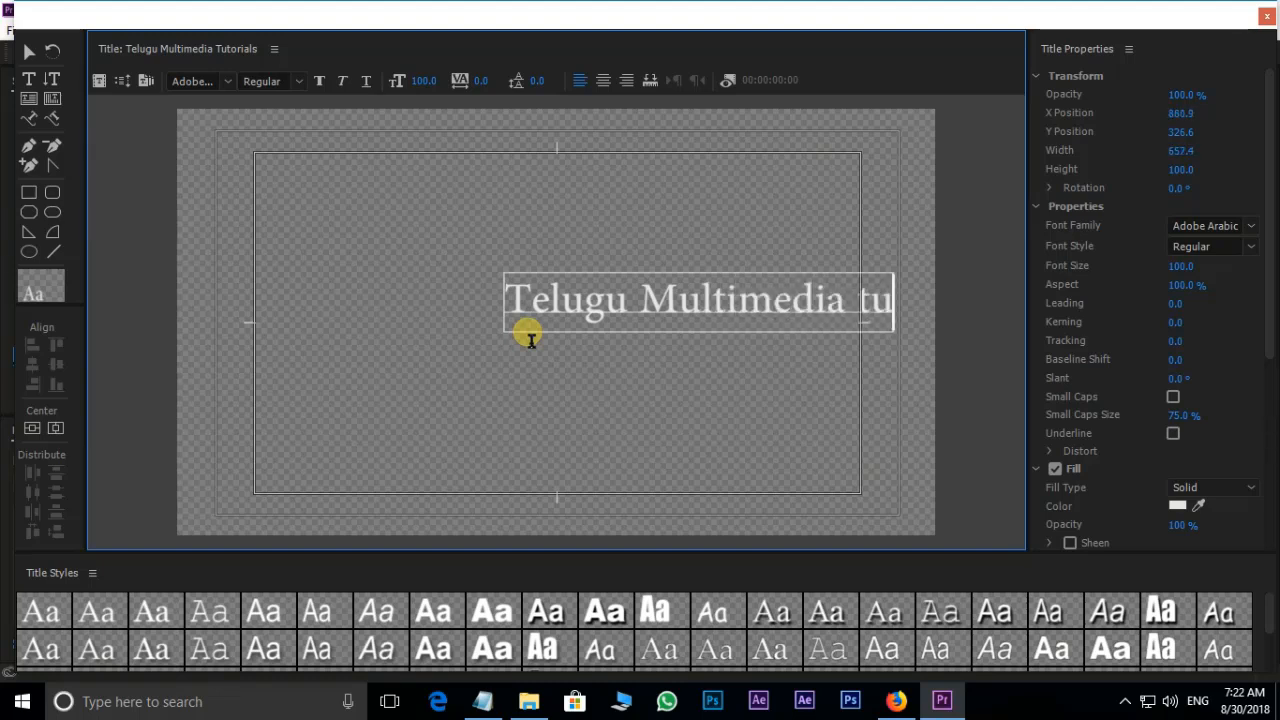
key("BackSpace")
key("BackSpace")
type("Tutorials")
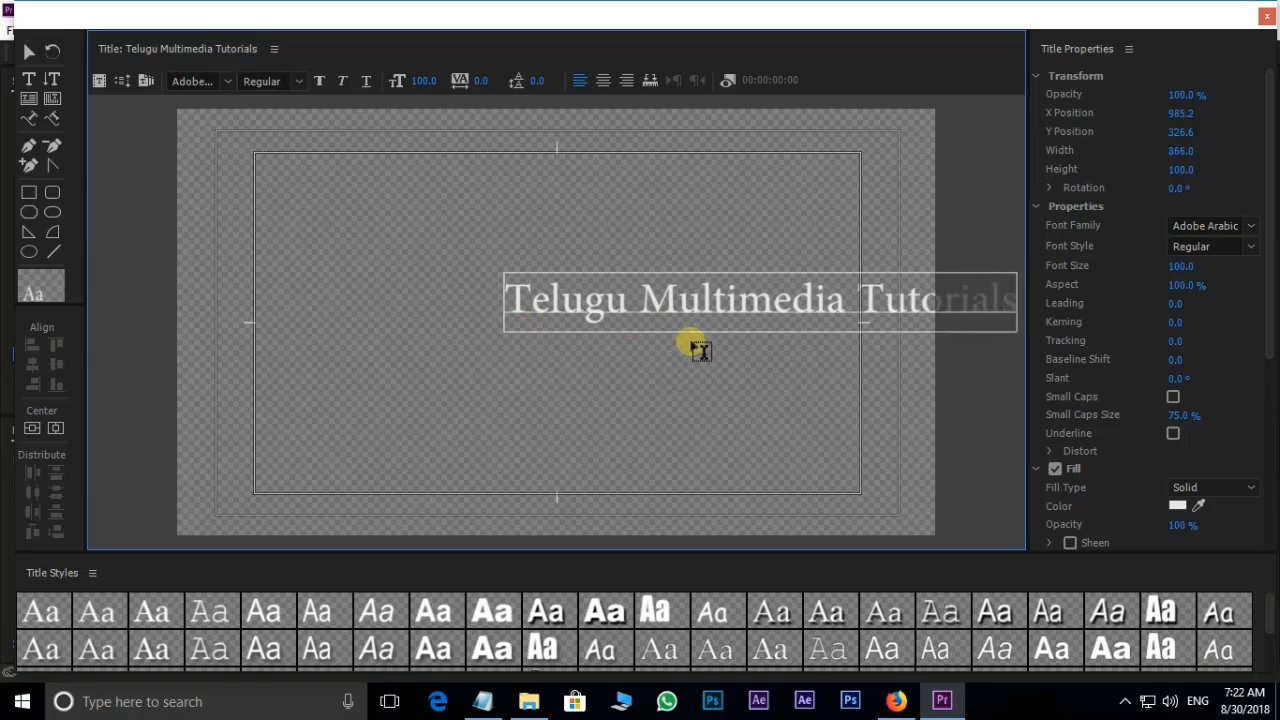
Select the text and centre it vertically and horizontally in the frame
left_click(26, 54)
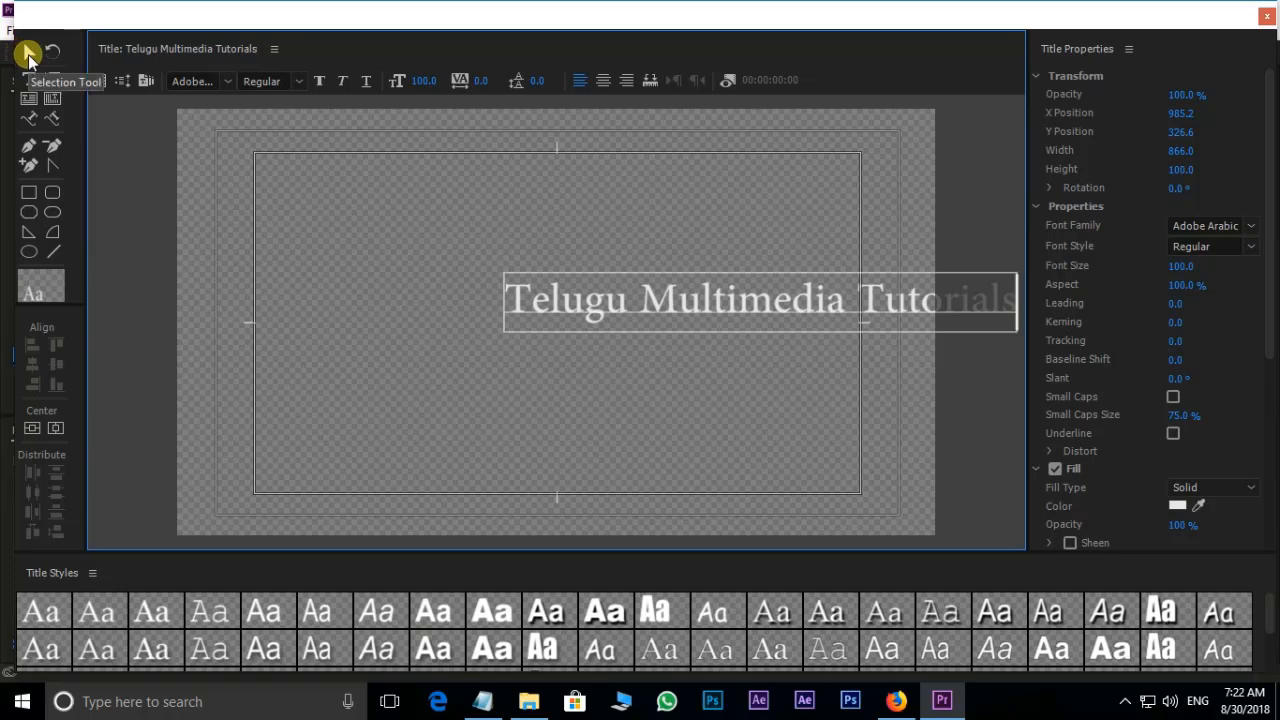
left_click(829, 302)
left_click_drag(786, 294, 566, 180)
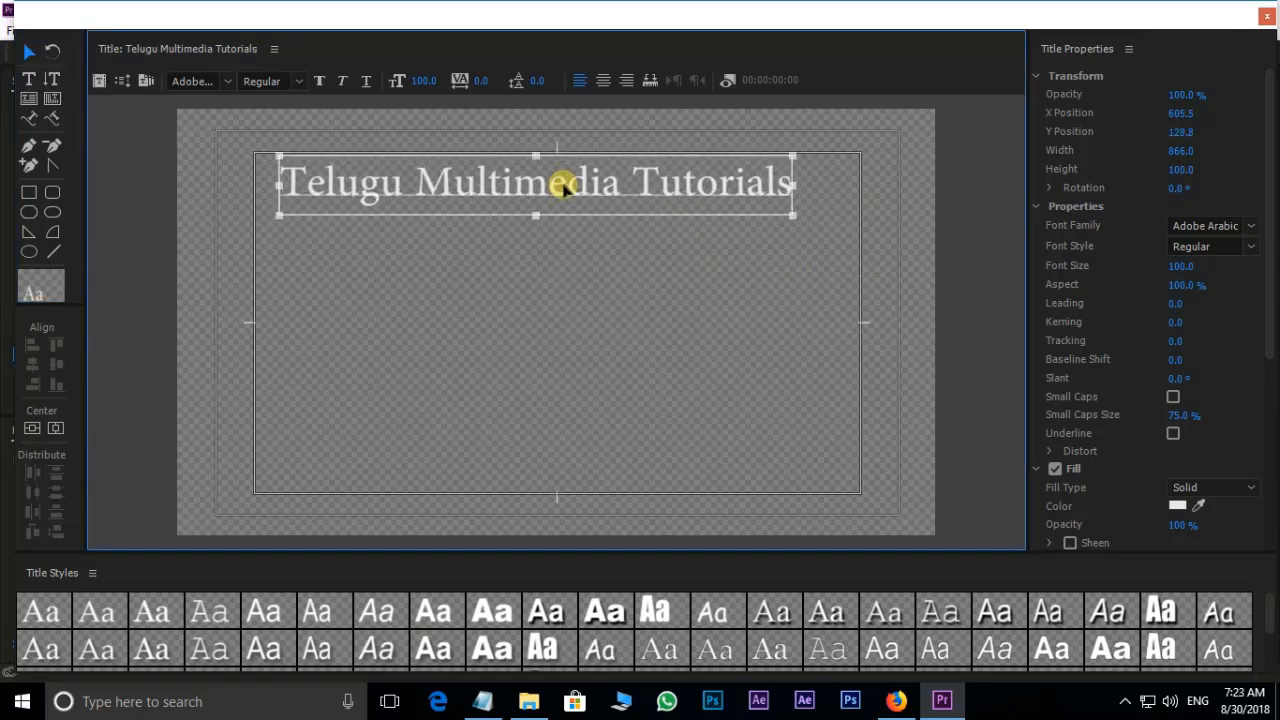
left_click(32, 428)
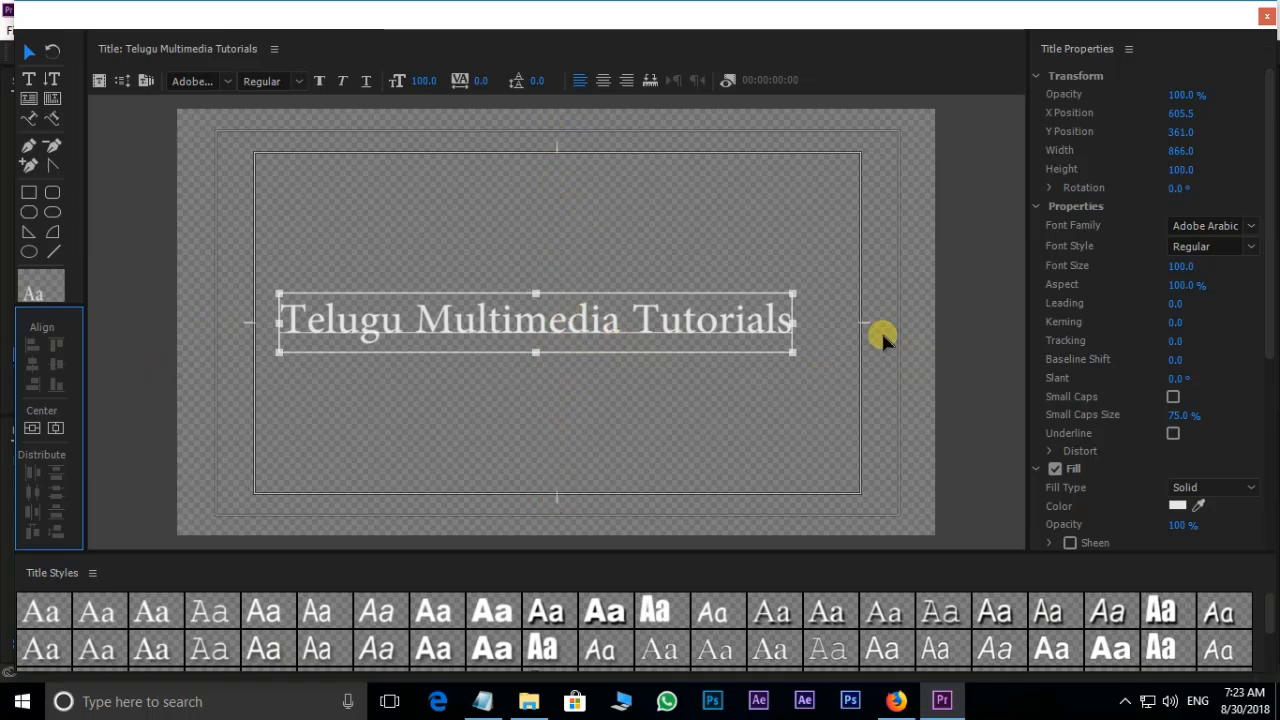
left_click(56, 428)
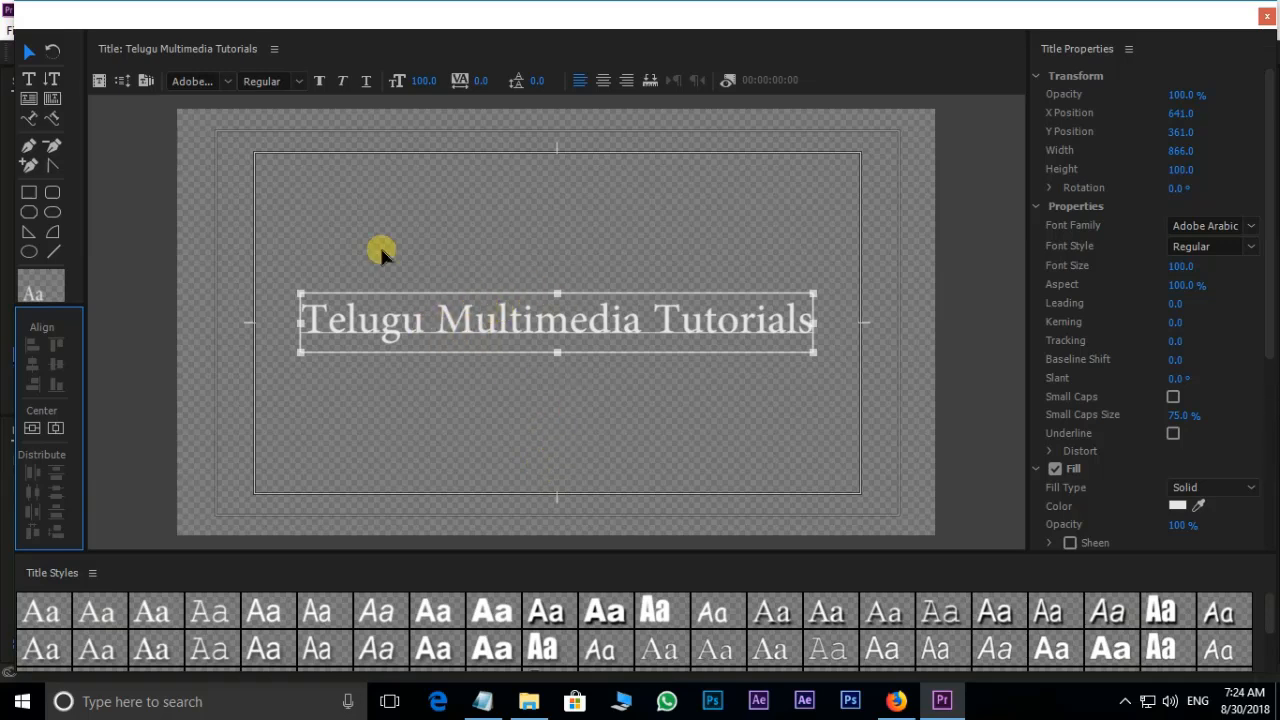
left_click(98, 84)
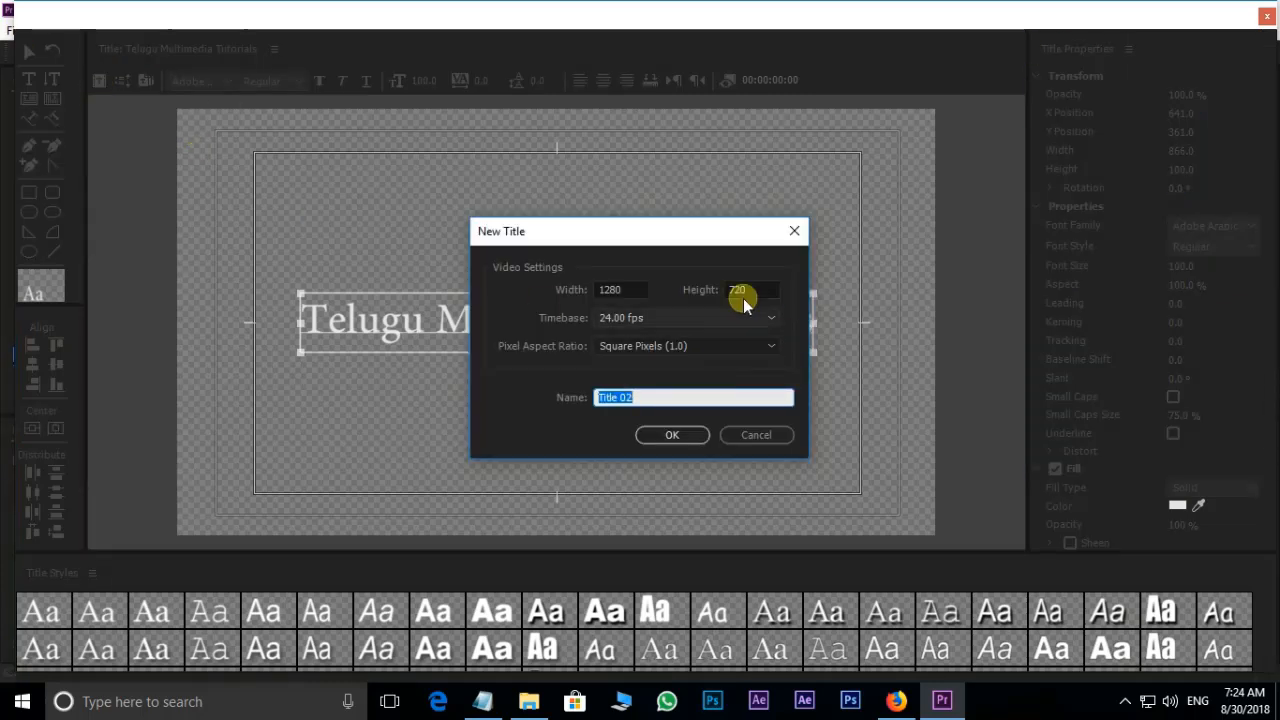
left_click(794, 231)
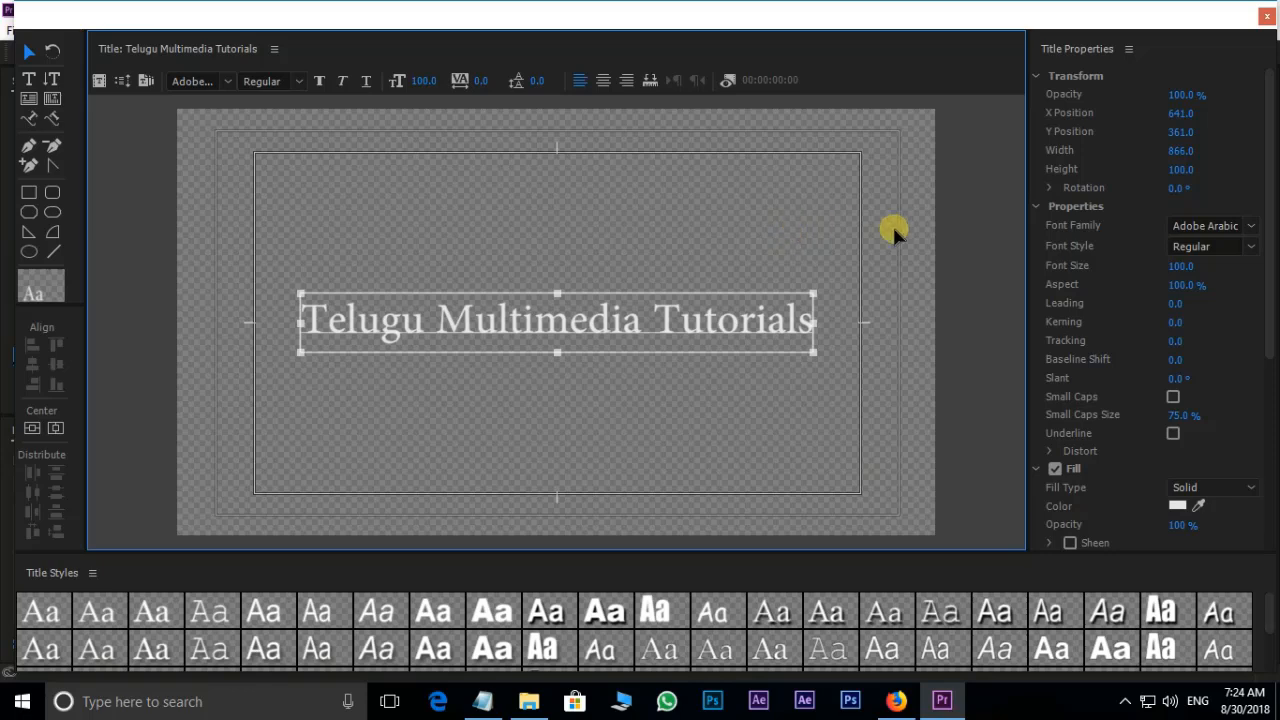
left_click(1267, 17)
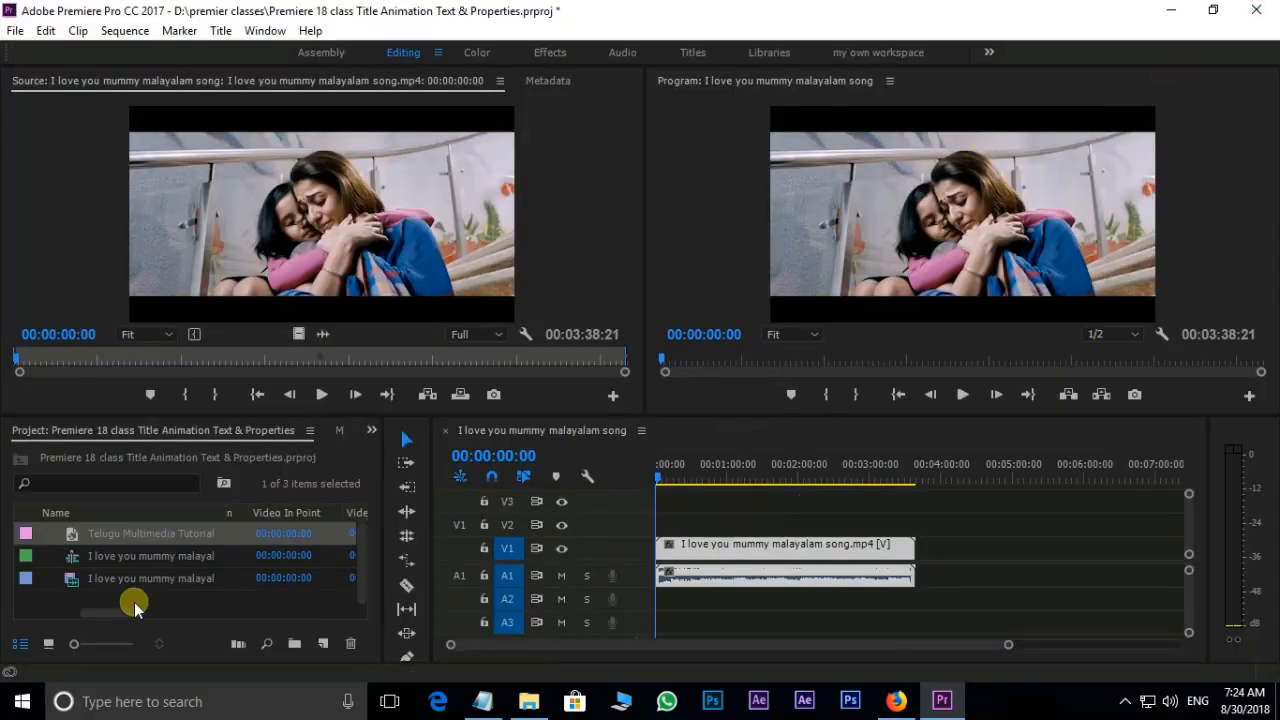
left_click(156, 532)
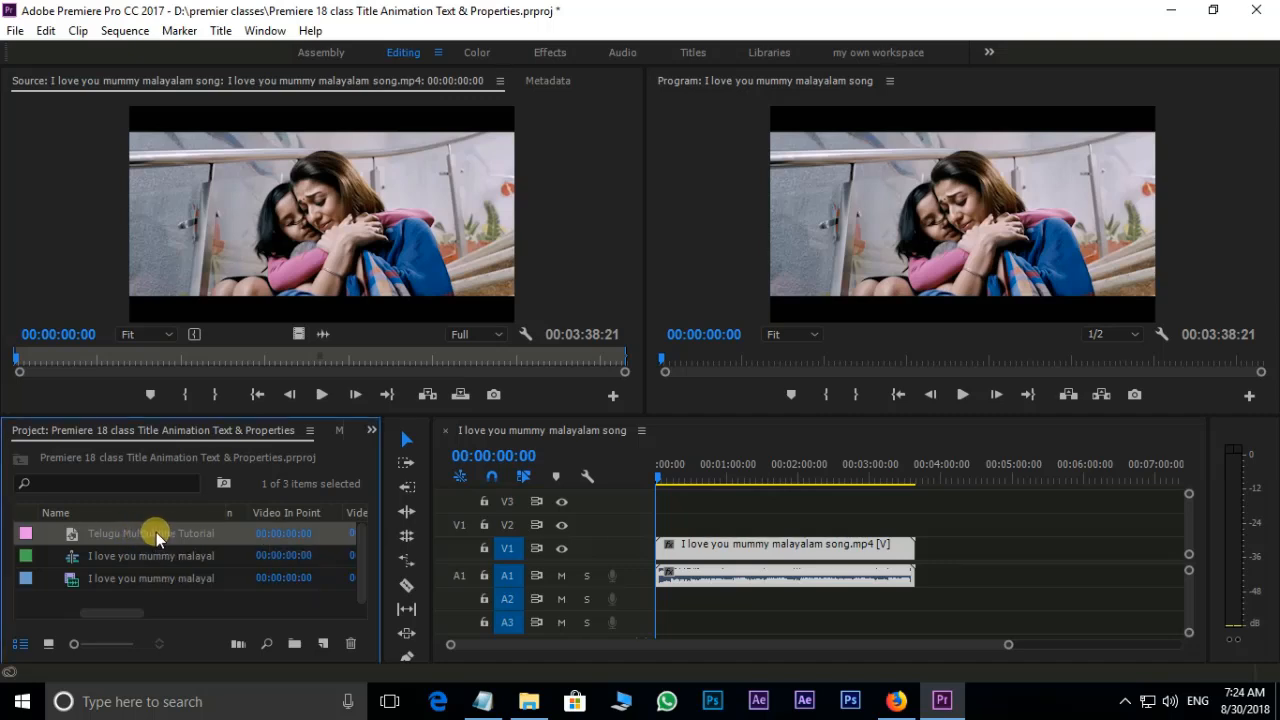
left_click_drag(452, 540, 757, 510)
left_click_drag(747, 543, 790, 522)
left_click(765, 468)
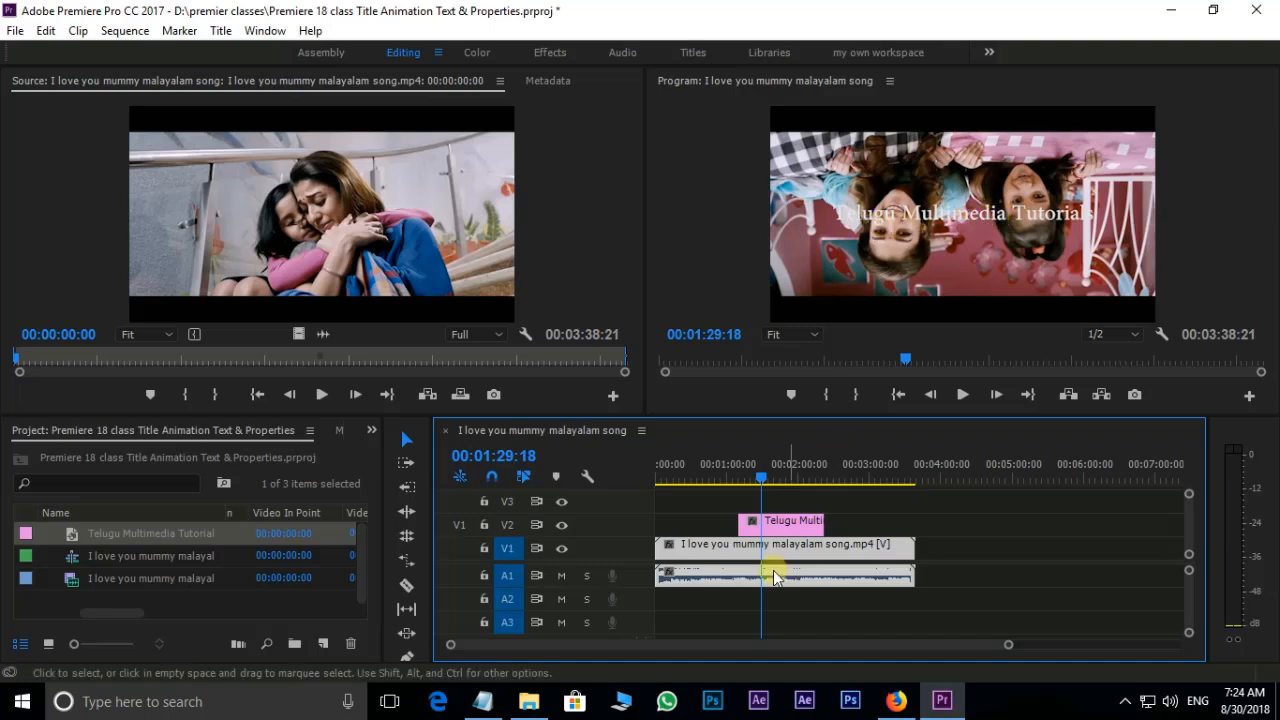
left_click(801, 545)
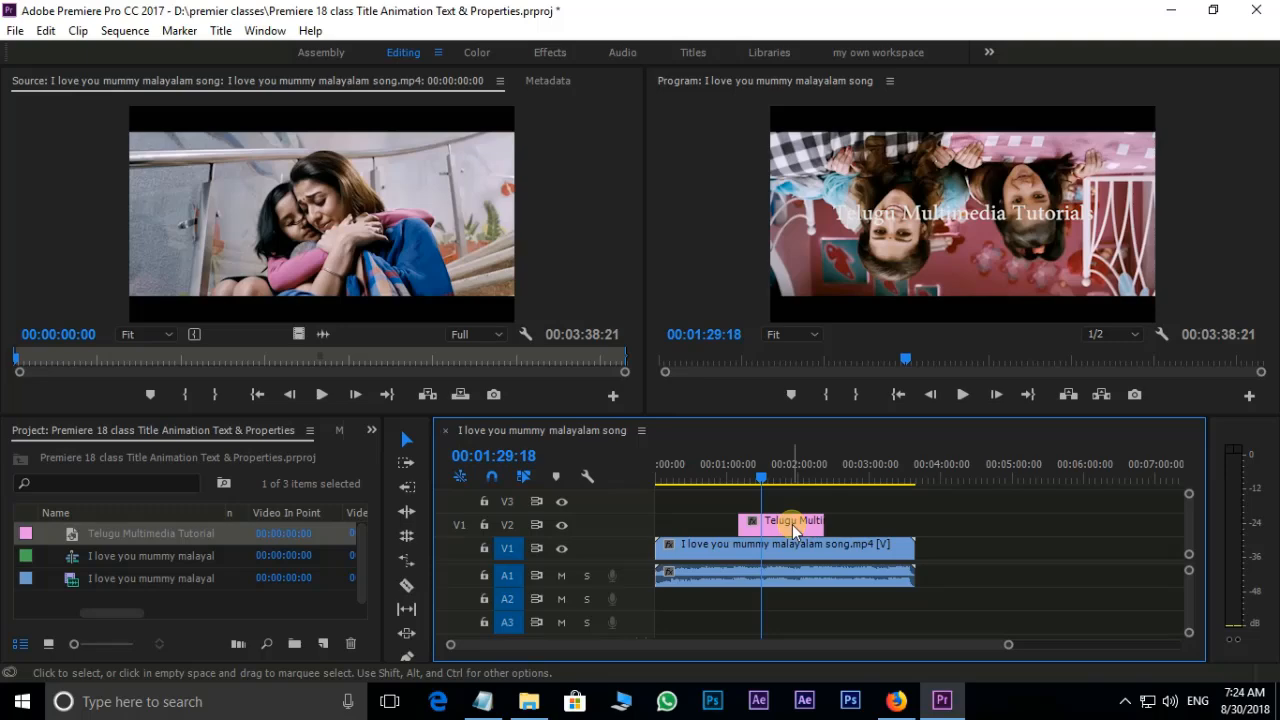
Reopen the V2 title clip in the Titler, cancelling the based-on-current-title dialog twice
double_click(794, 528)
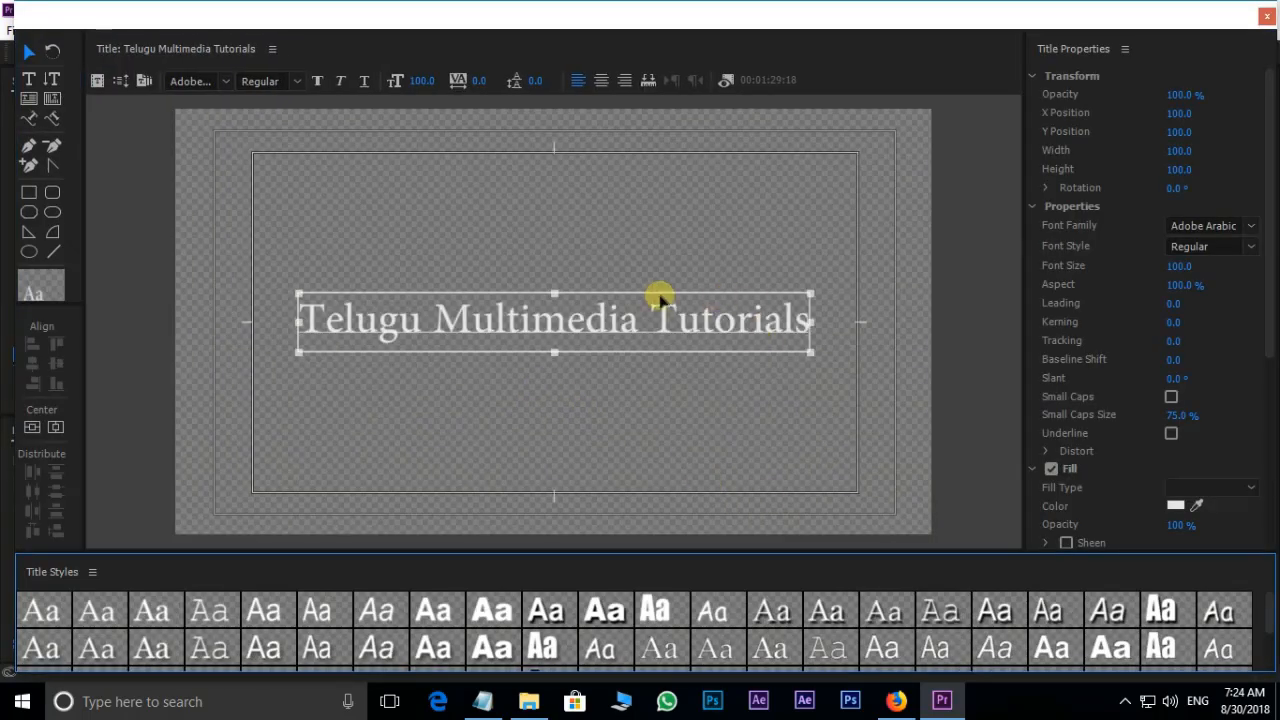
left_click(97, 80)
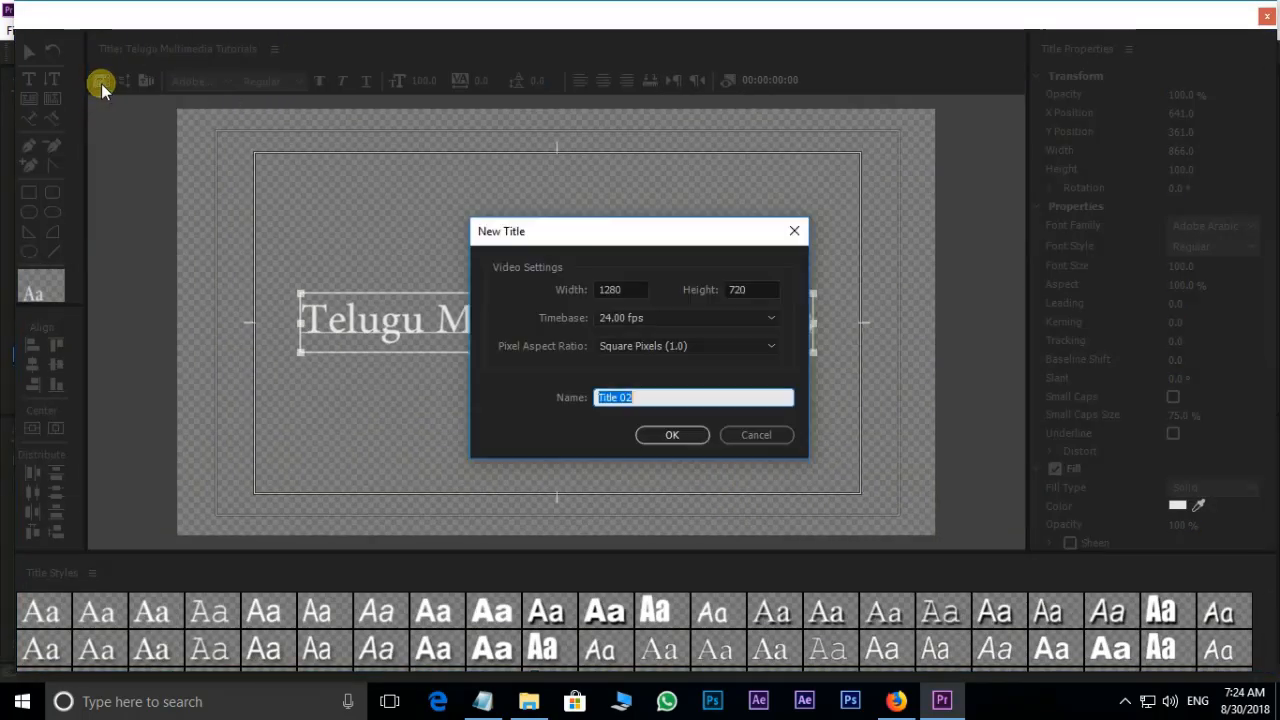
left_click(794, 231)
left_click(99, 84)
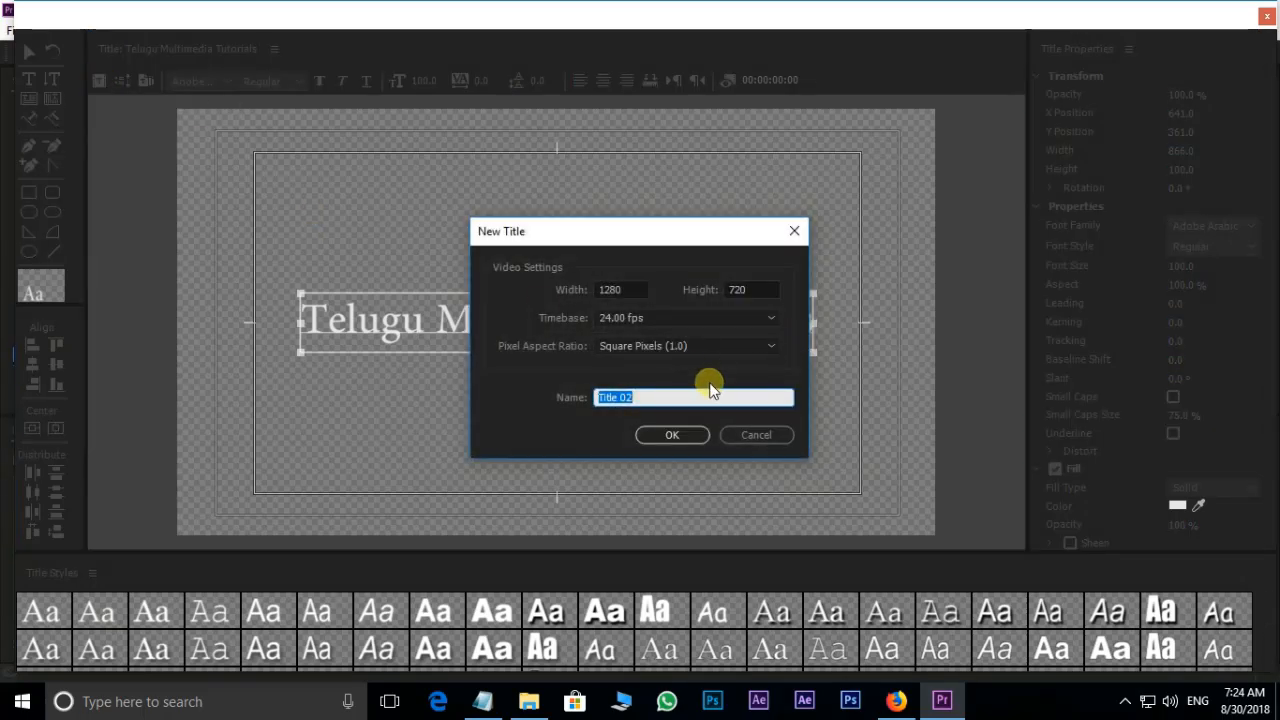
left_click(793, 231)
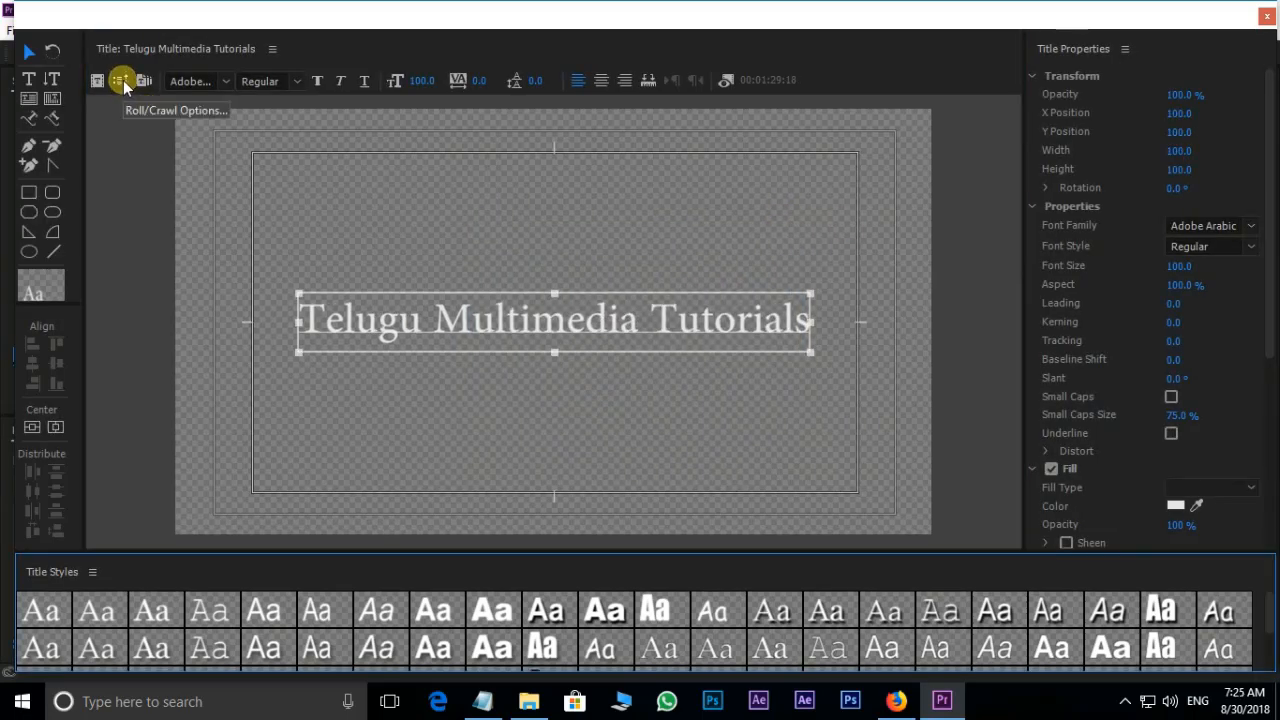
Try Rockwell Extra Bold, then switch the title font to Arial
left_click(221, 83)
scroll(235, 227, "down", 10)
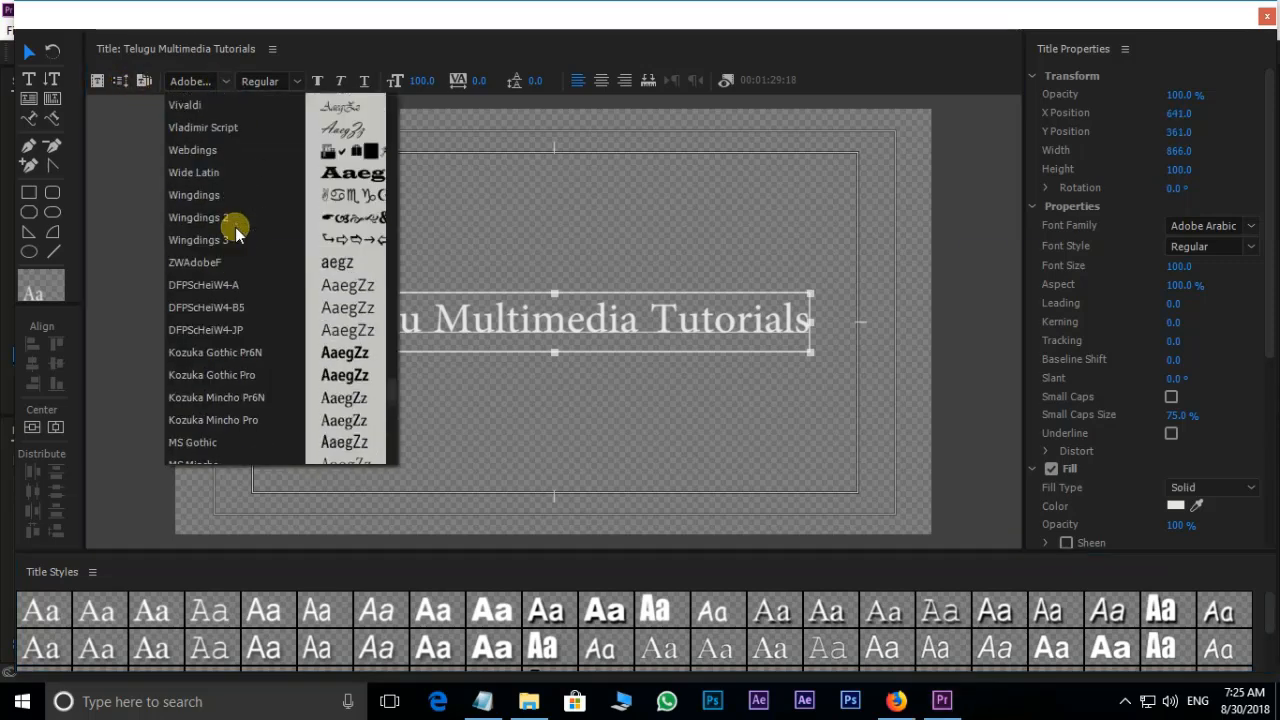
scroll(239, 218, "up", 6)
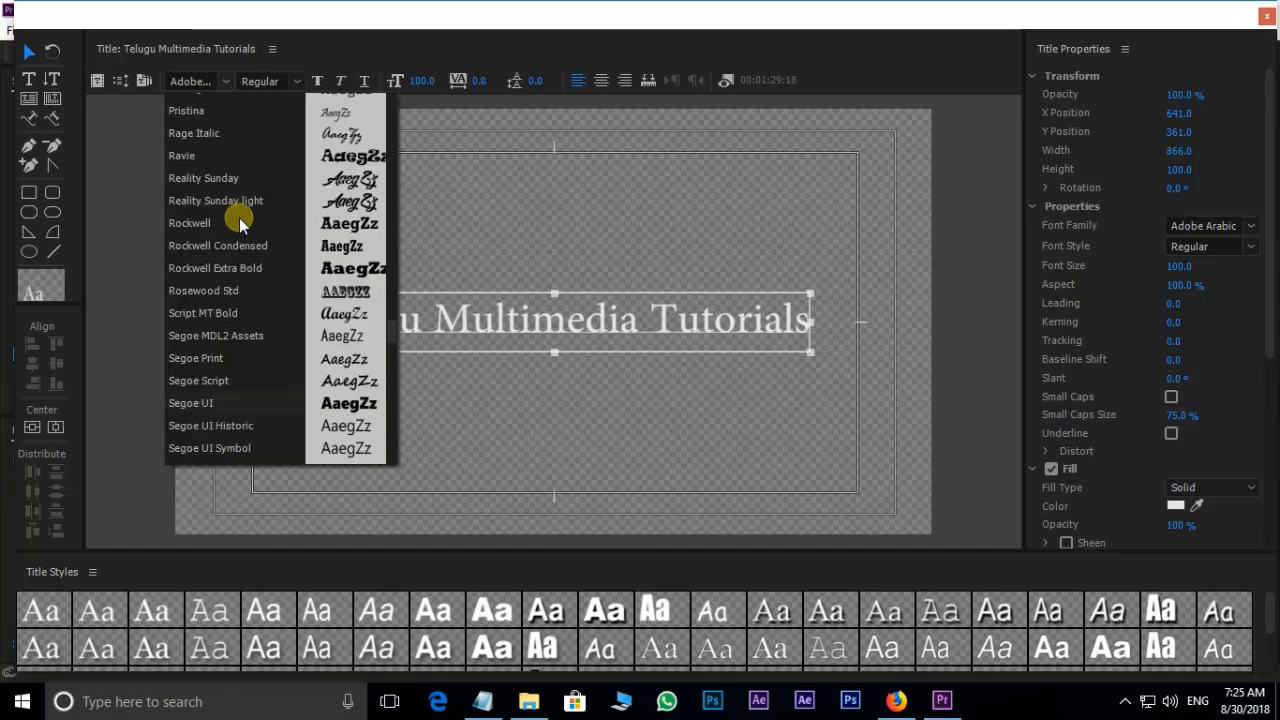
left_click(345, 268)
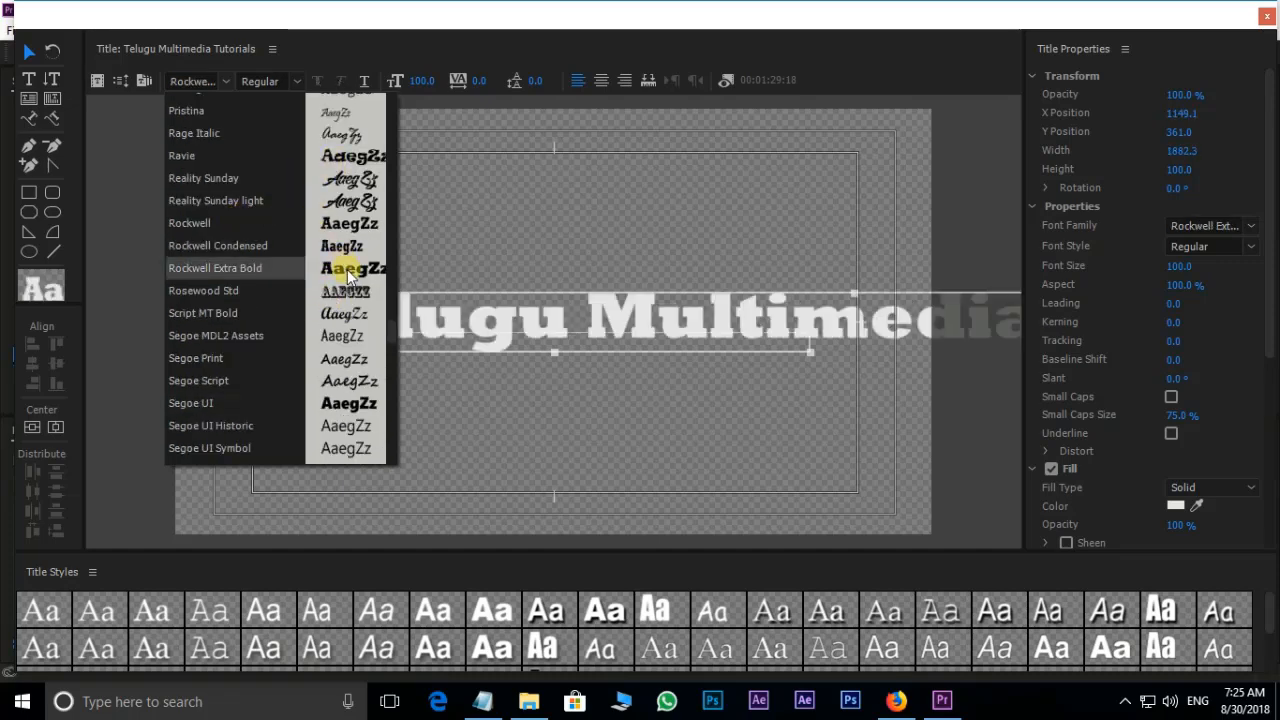
scroll(206, 215, "up", 3)
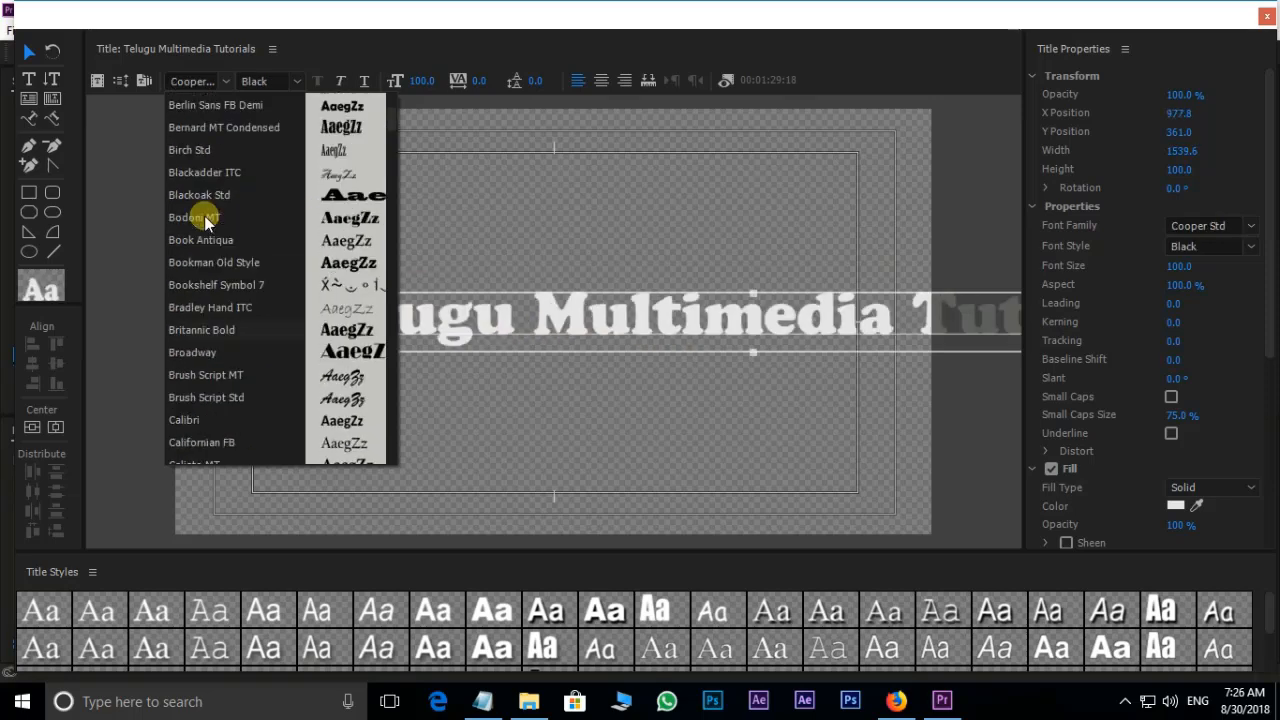
scroll(208, 168, "up", 3)
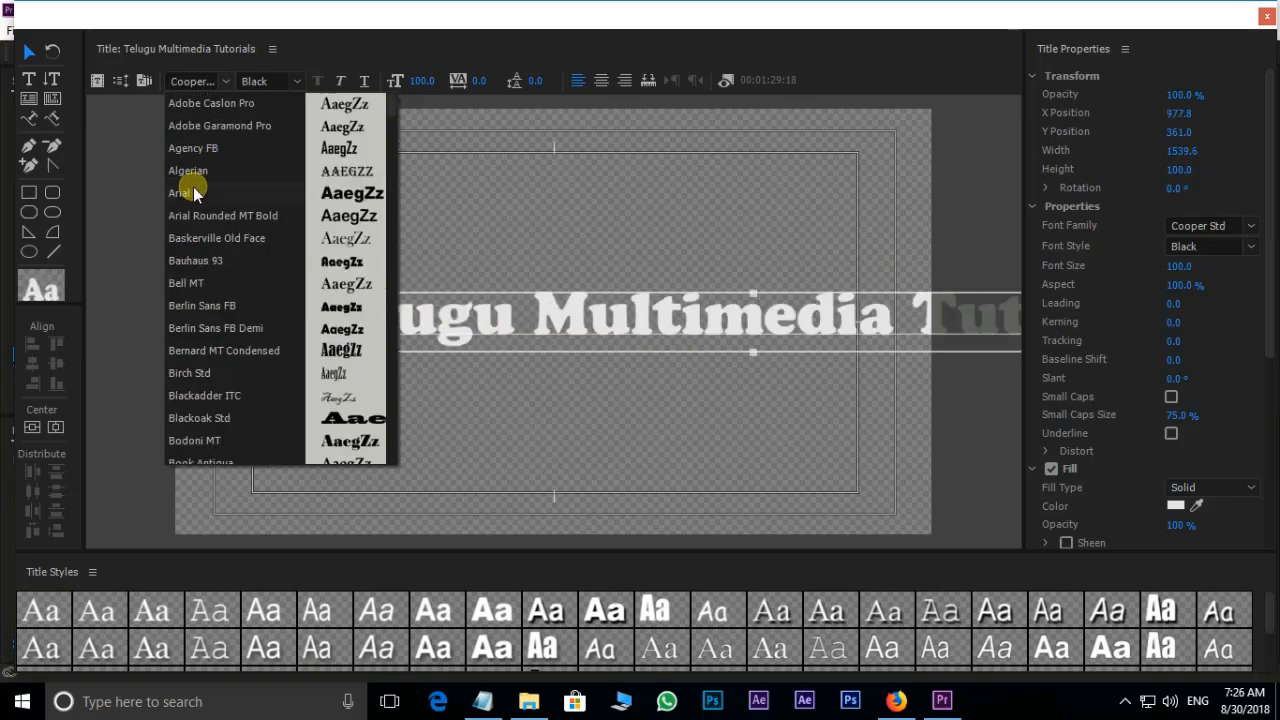
left_click(208, 194)
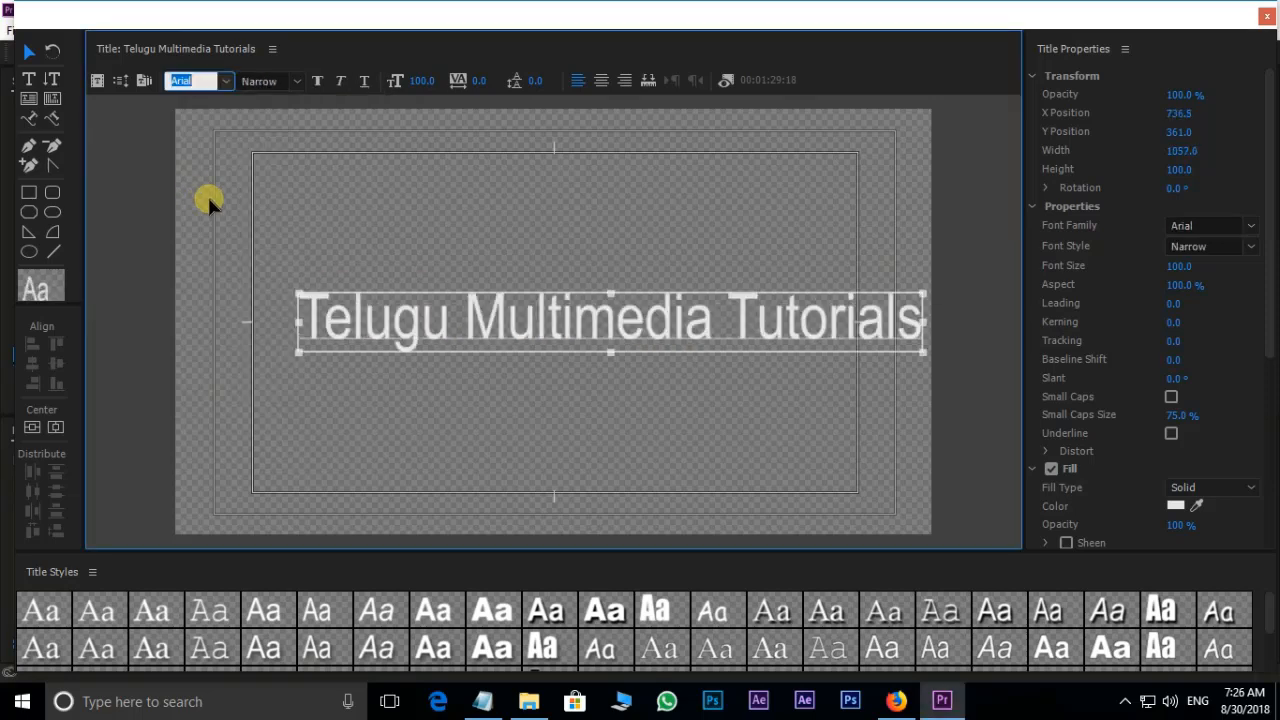
left_click(294, 80)
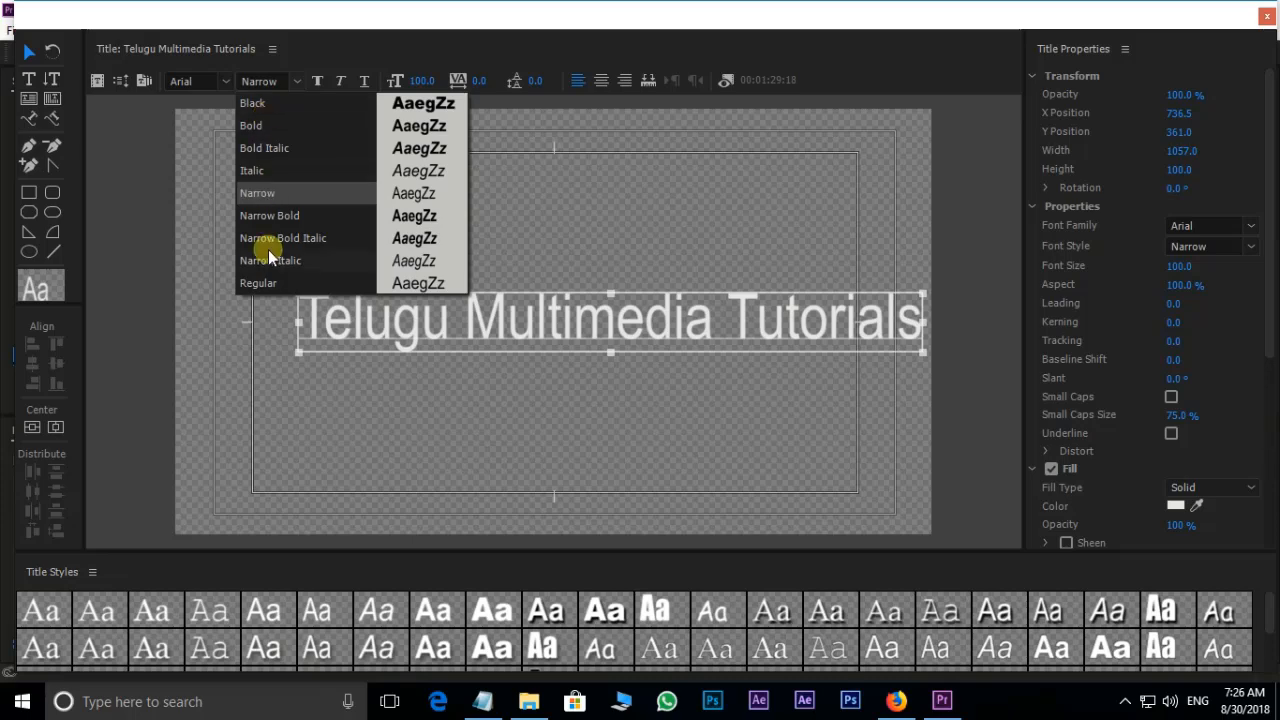
Preview Cooper Std and its available styles on the title text
left_click(226, 79)
scroll(226, 243, "down", 3)
scroll(226, 248, "down", 4)
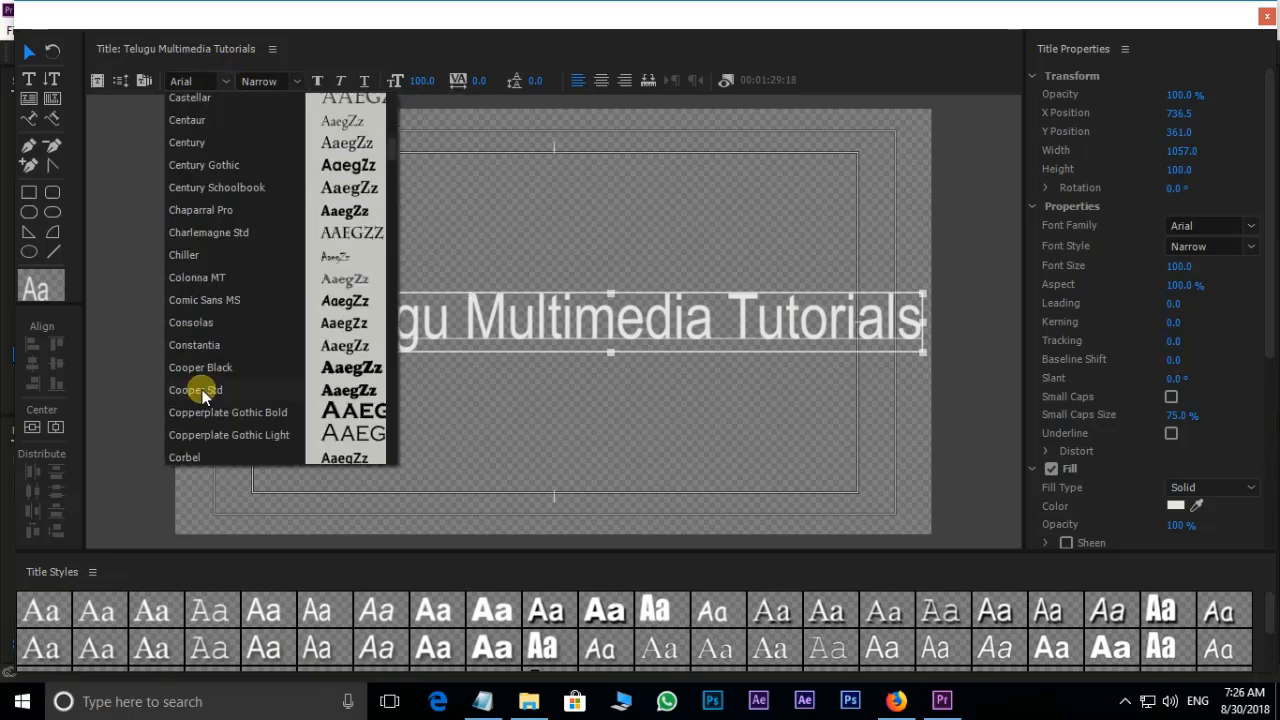
left_click(197, 390)
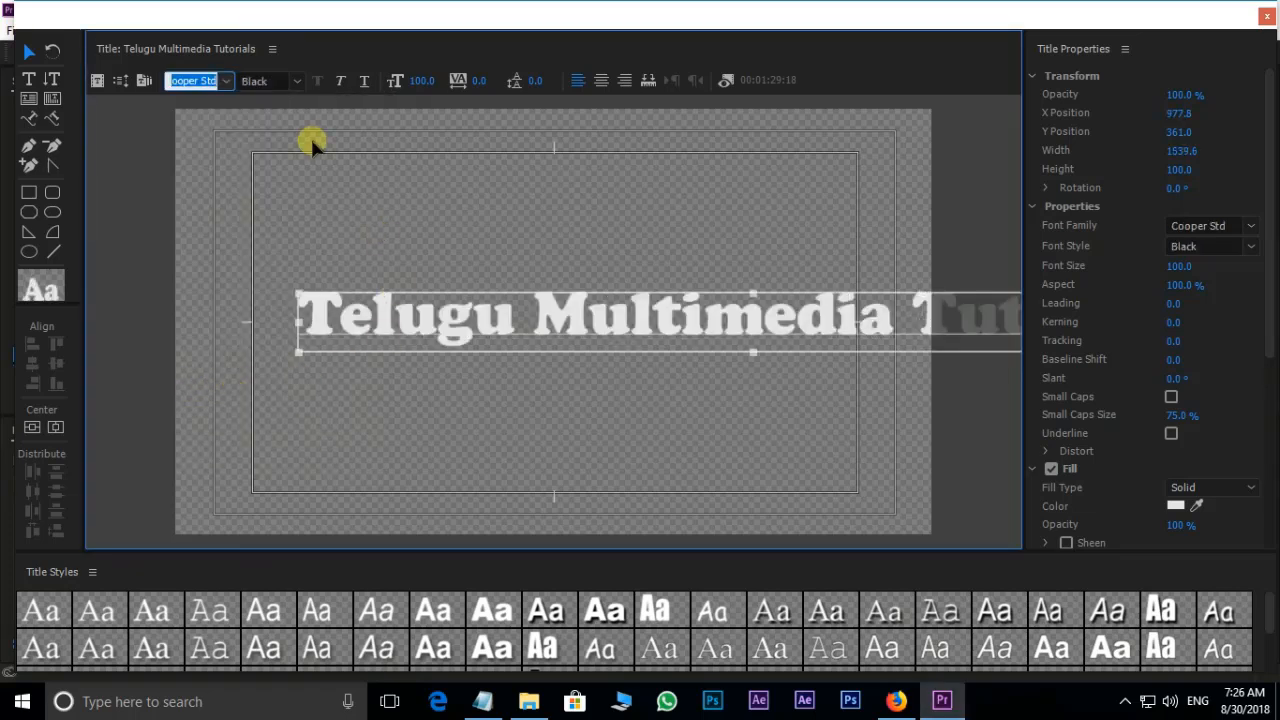
left_click(296, 82)
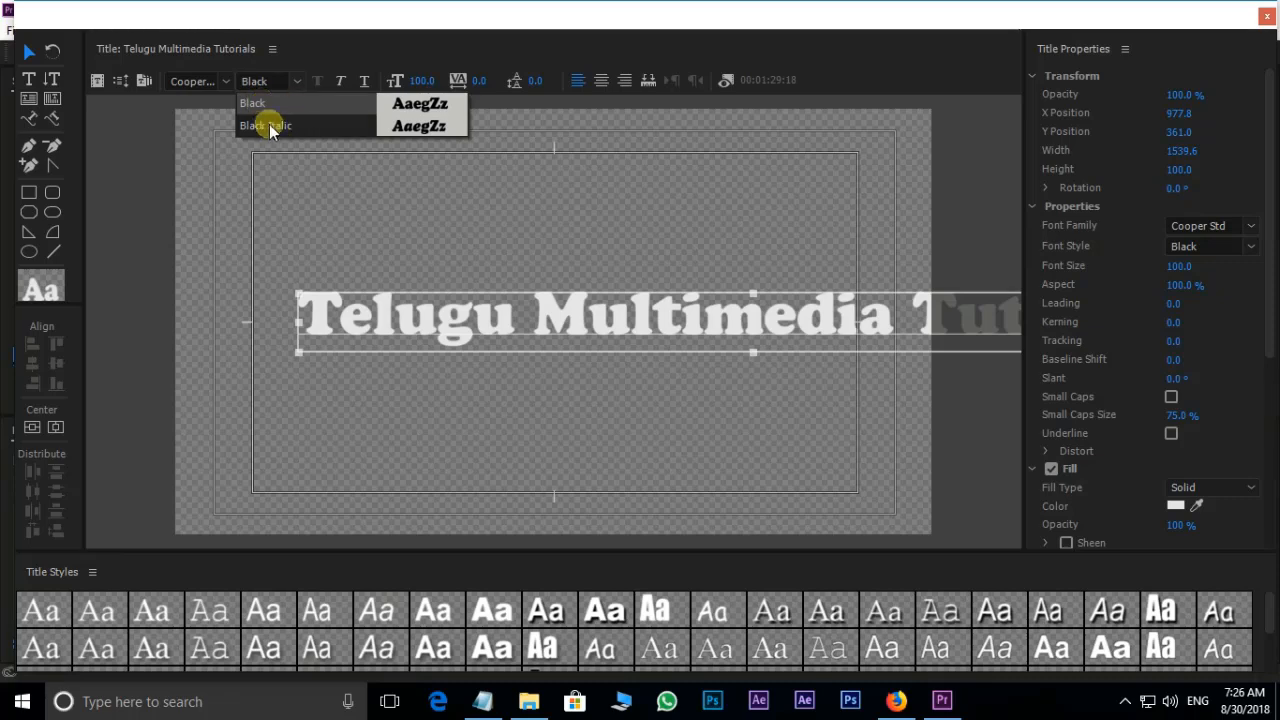
Keep Arial and set the font style to Bold
left_click(227, 83)
scroll(232, 191, "up", 6)
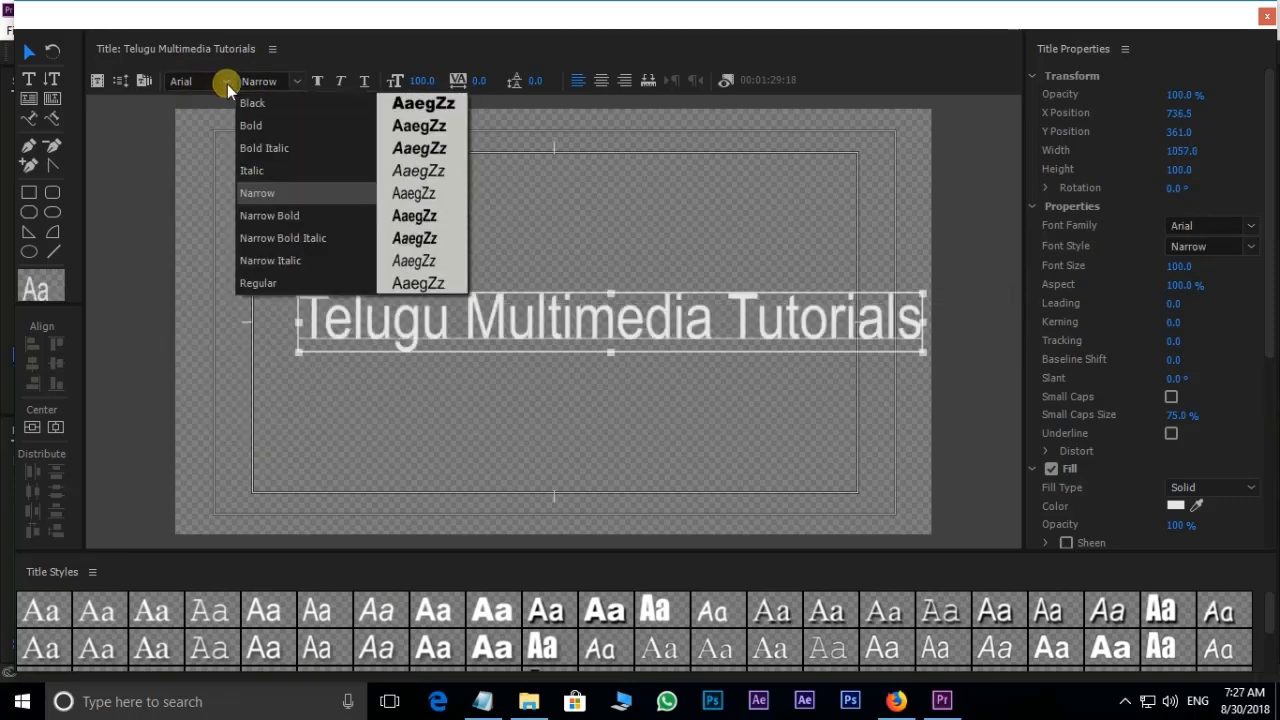
left_click(227, 84)
left_click(300, 79)
left_click(300, 79)
left_click(262, 129)
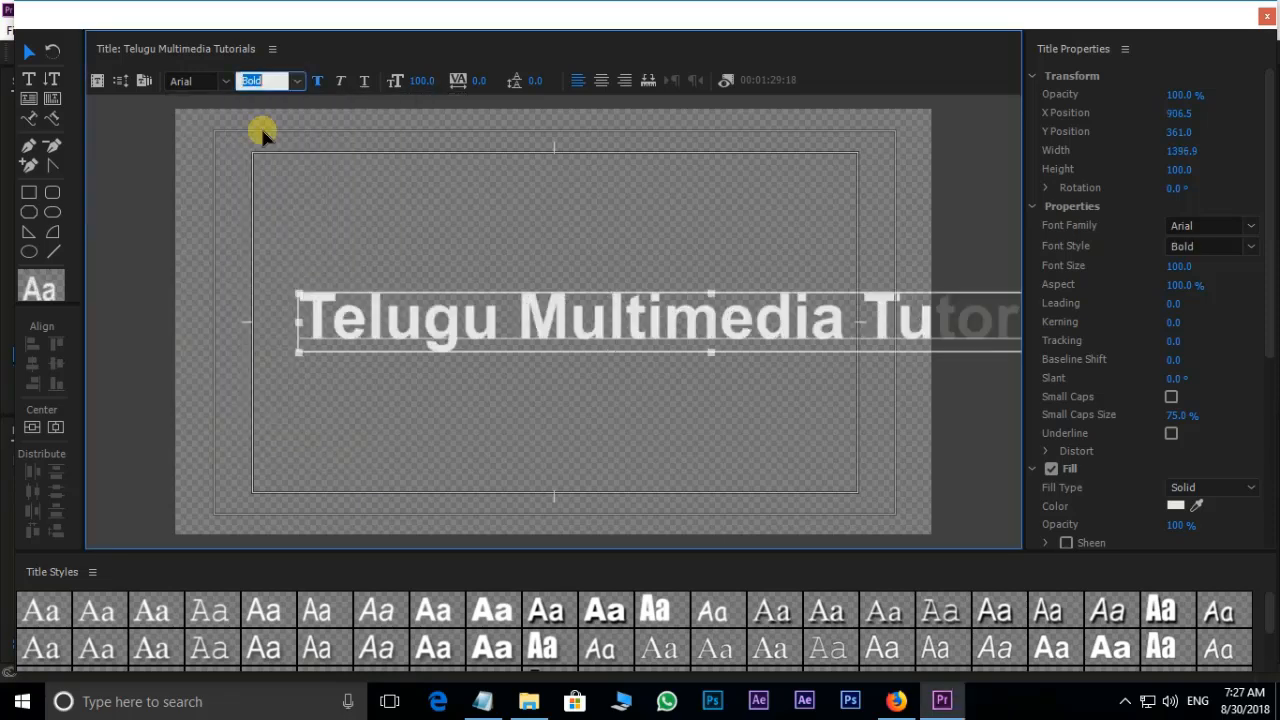
Remove bold and italic, underline the text, and set font size 79 with kerning -1.0
left_click(341, 85)
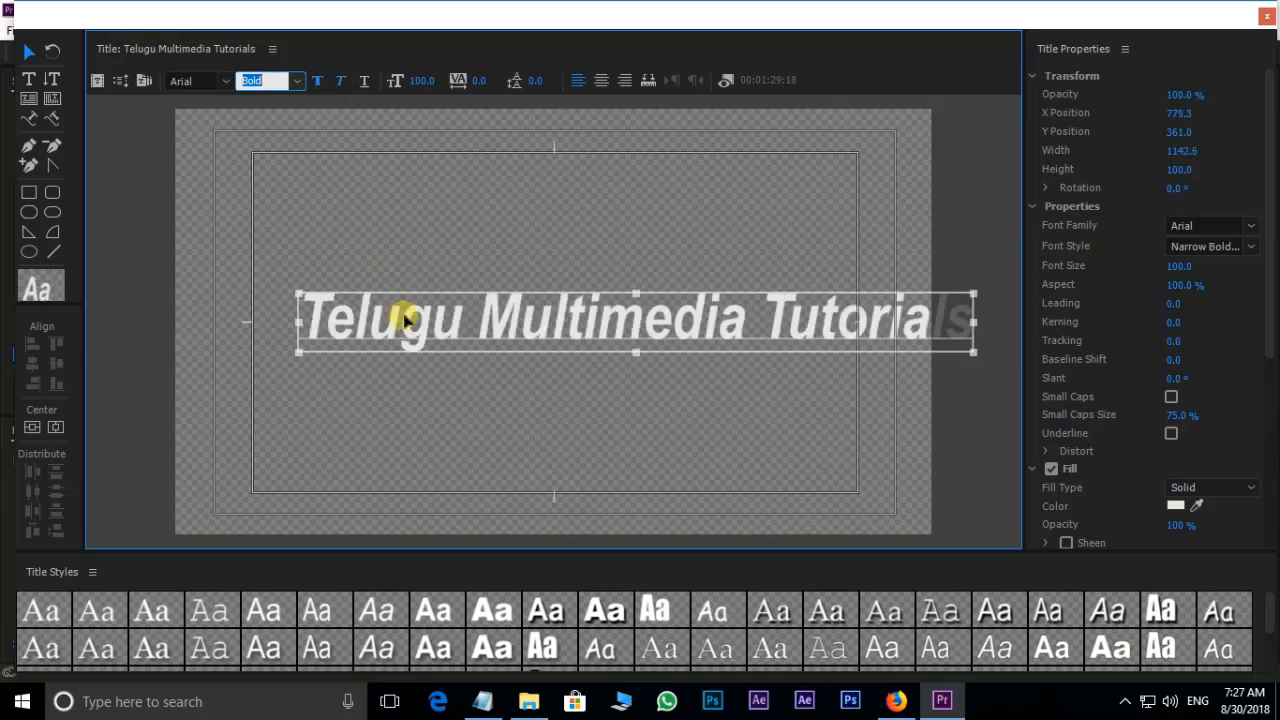
left_click(317, 80)
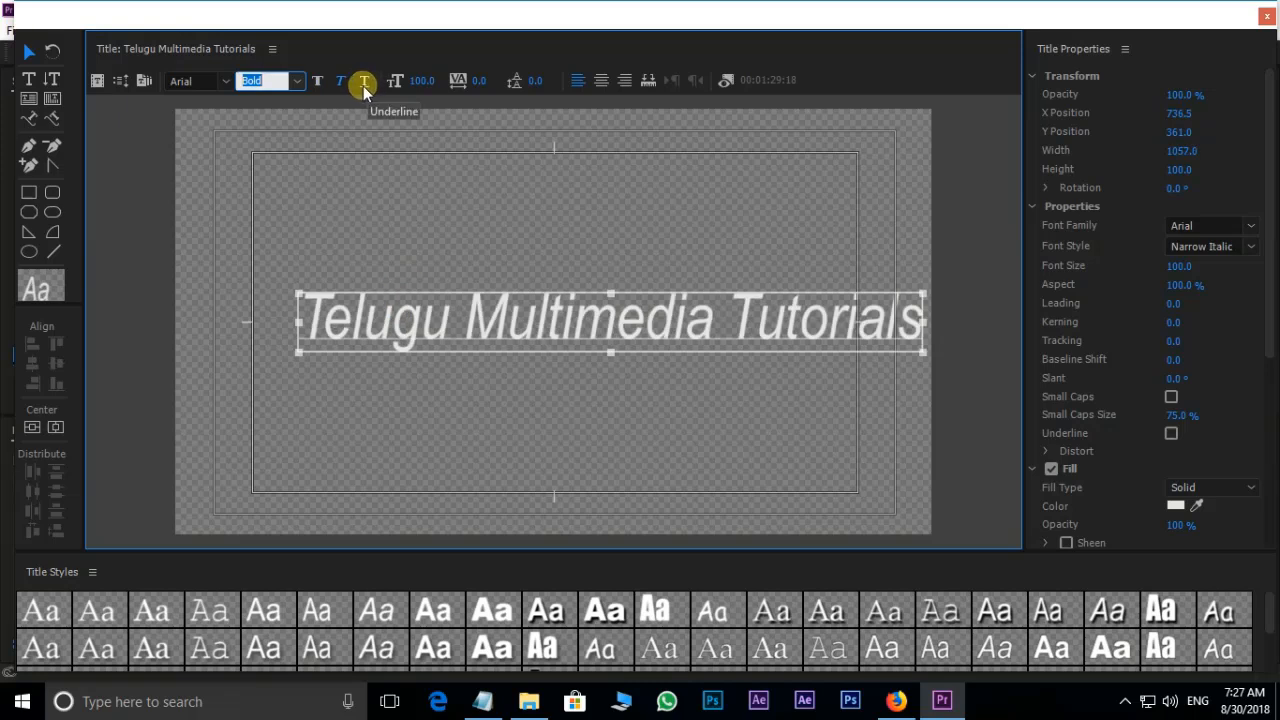
left_click(363, 86)
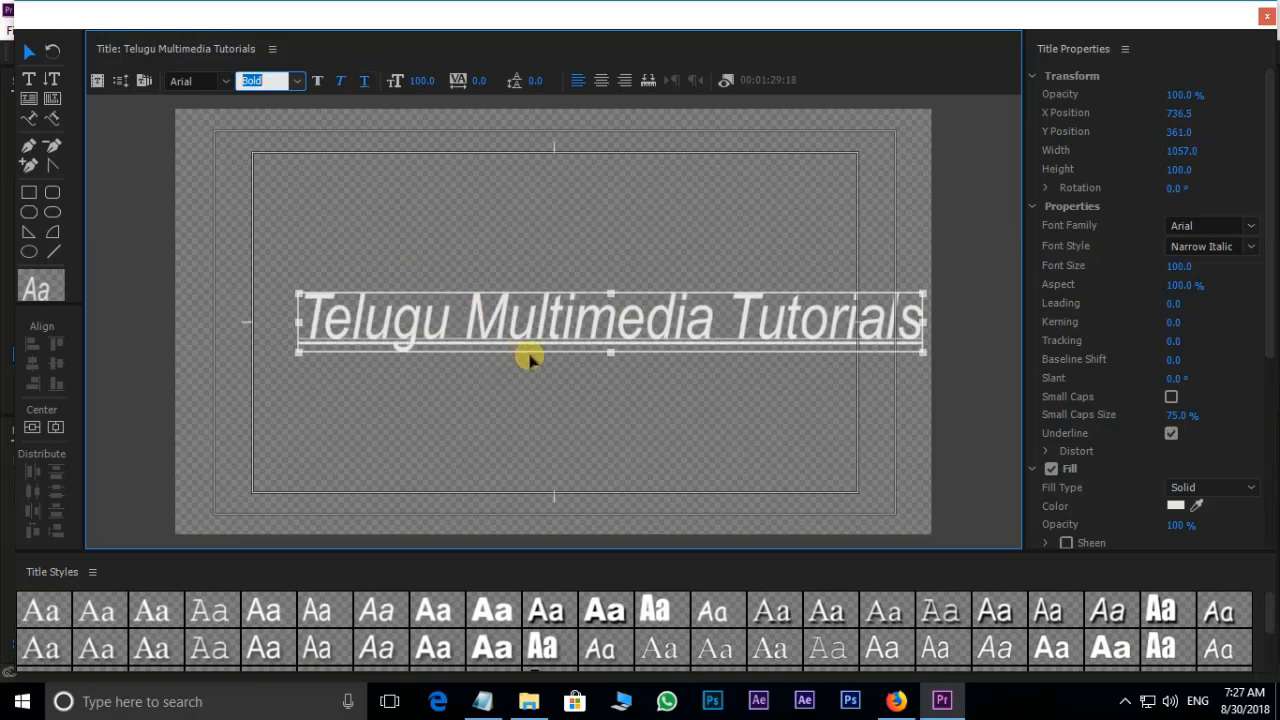
left_click(341, 82)
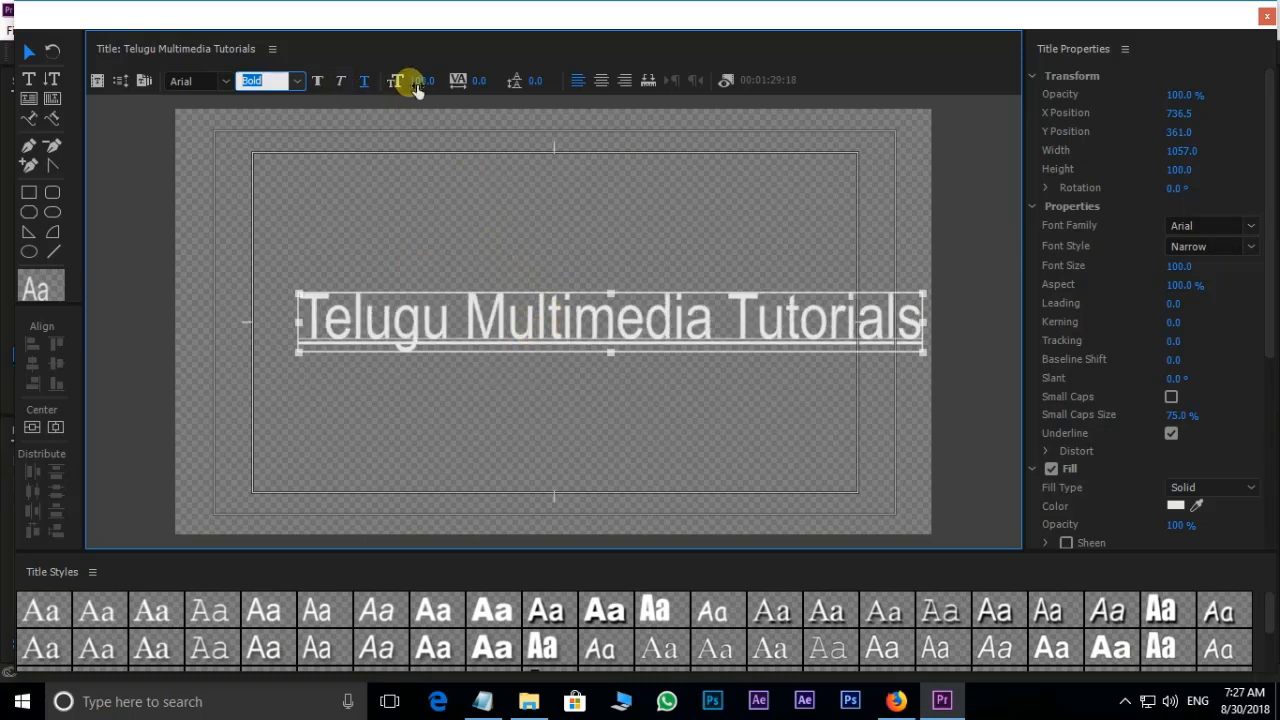
mouse_move(418, 86)
left_mouse_down()
mouse_move(538, 88)
mouse_move(406, 96)
left_mouse_up()
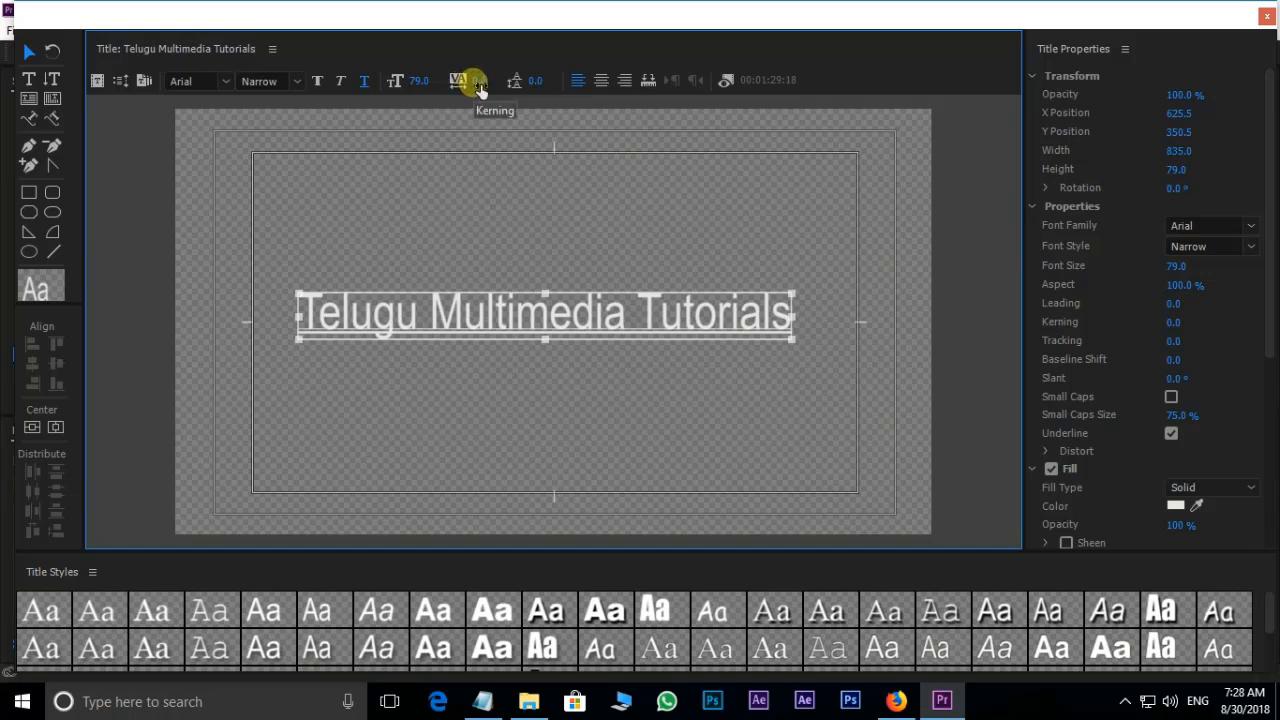
mouse_move(478, 80)
left_mouse_down()
mouse_move(533, 80)
mouse_move(481, 80)
left_mouse_up()
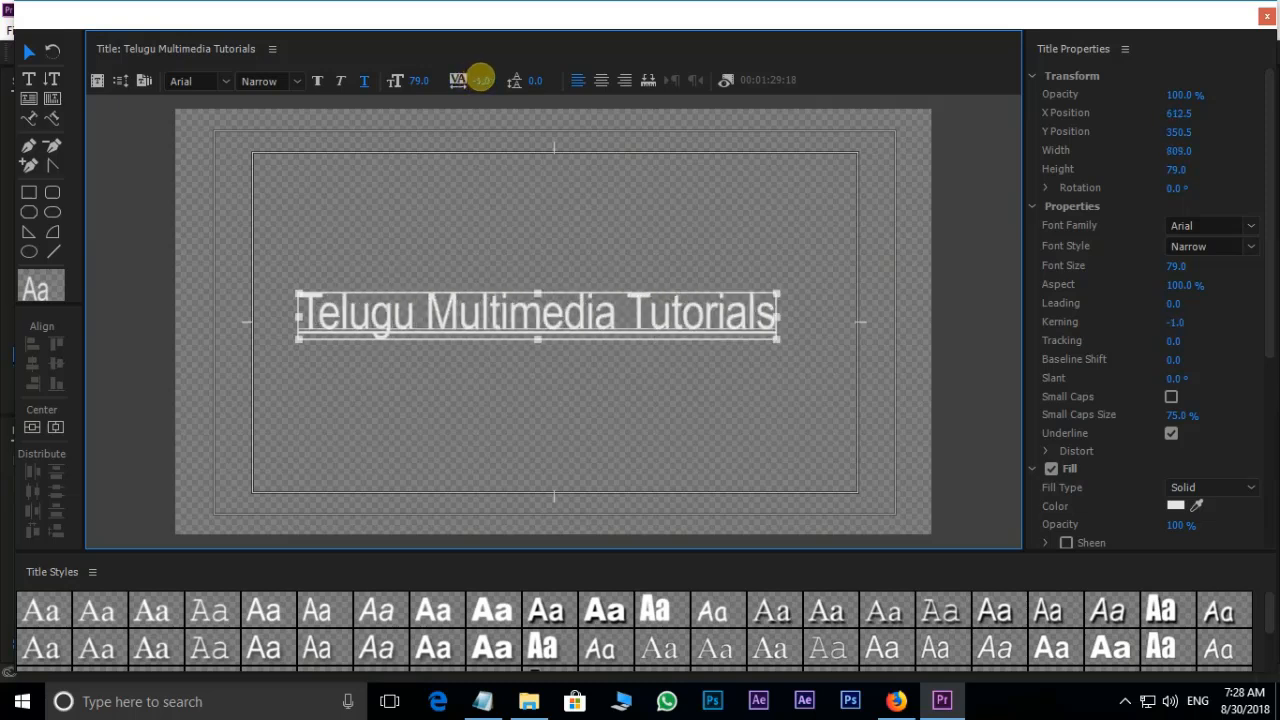
Break 'Tutorials' onto a second line, set leading to 26, and left-align it
left_click(633, 330)
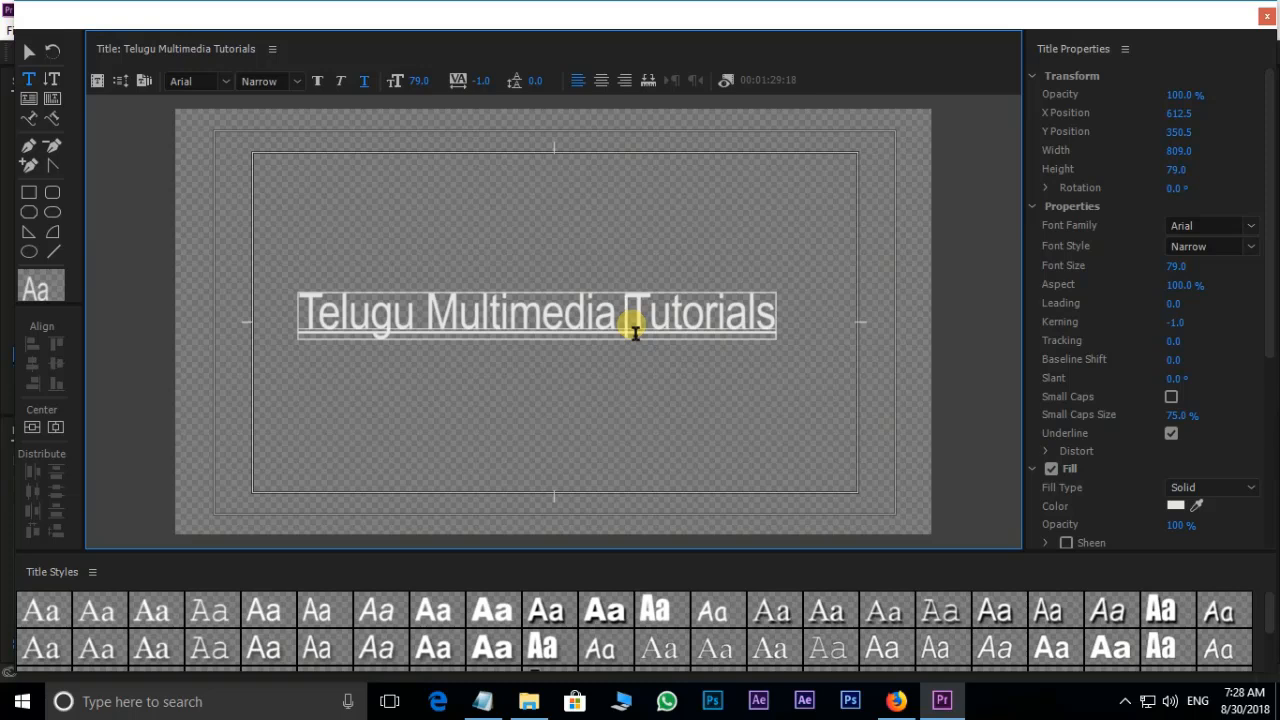
key("Return")
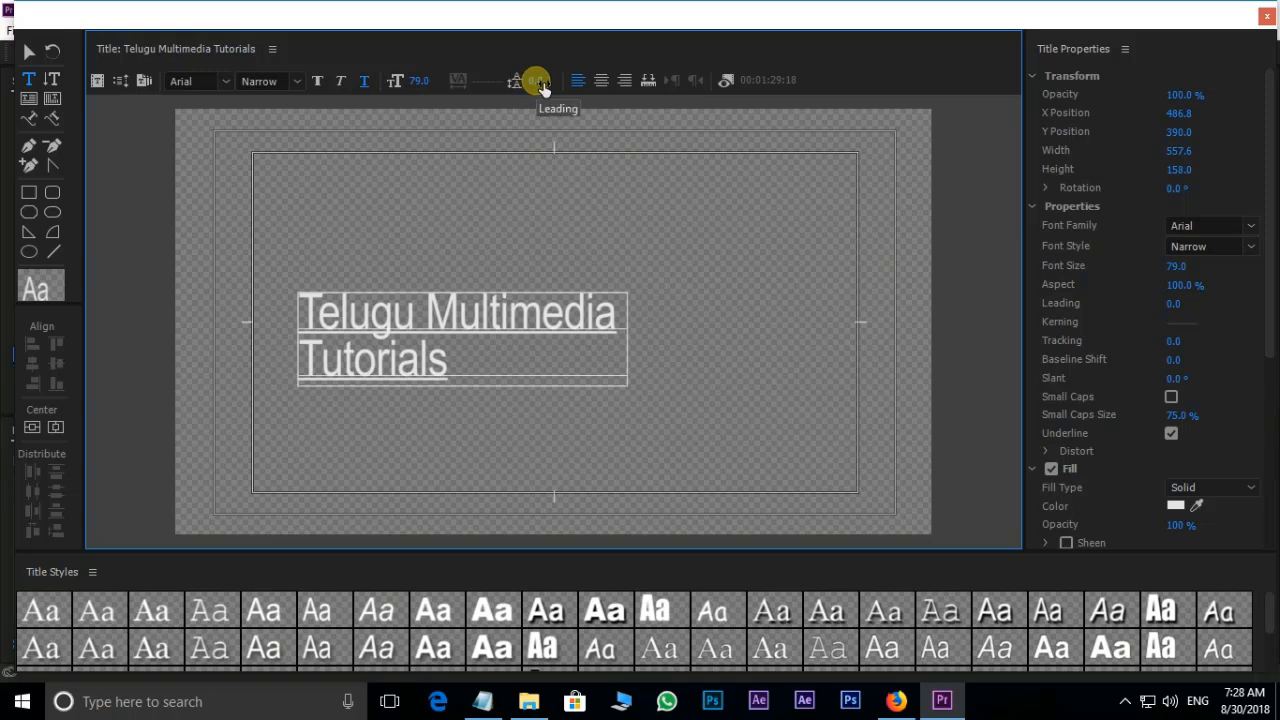
left_click_drag(540, 83, 571, 86)
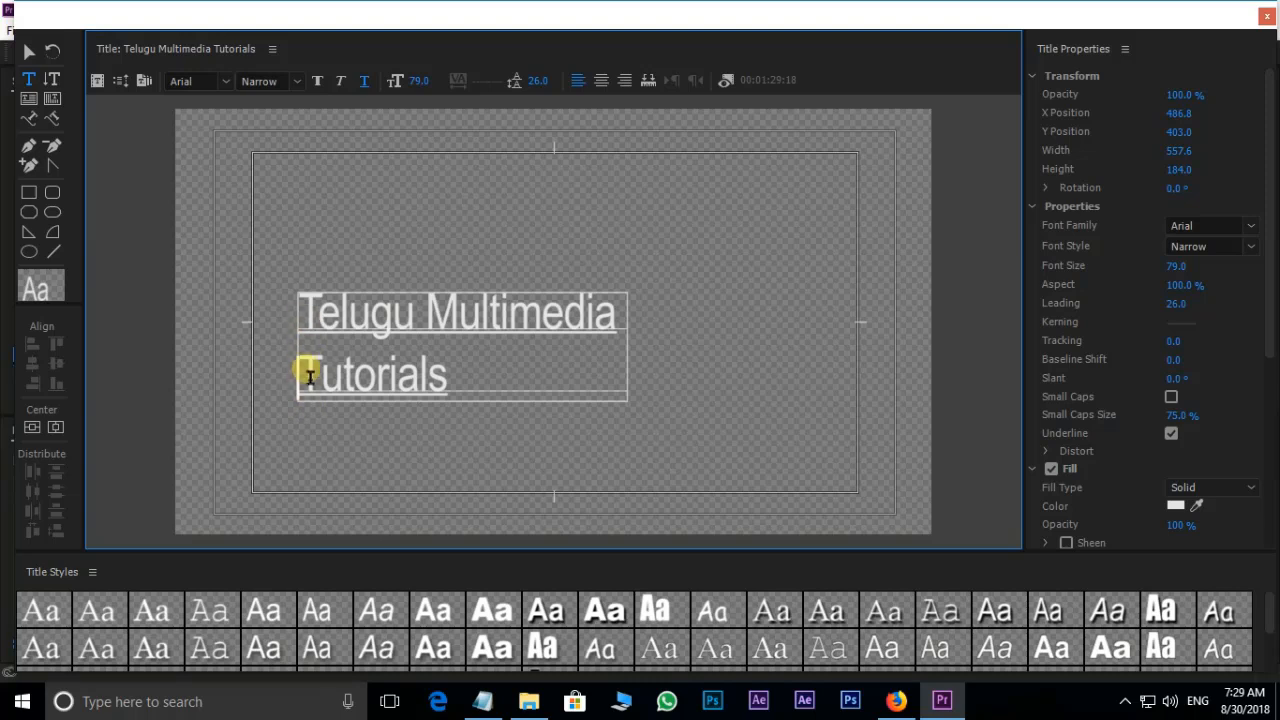
left_click(600, 82)
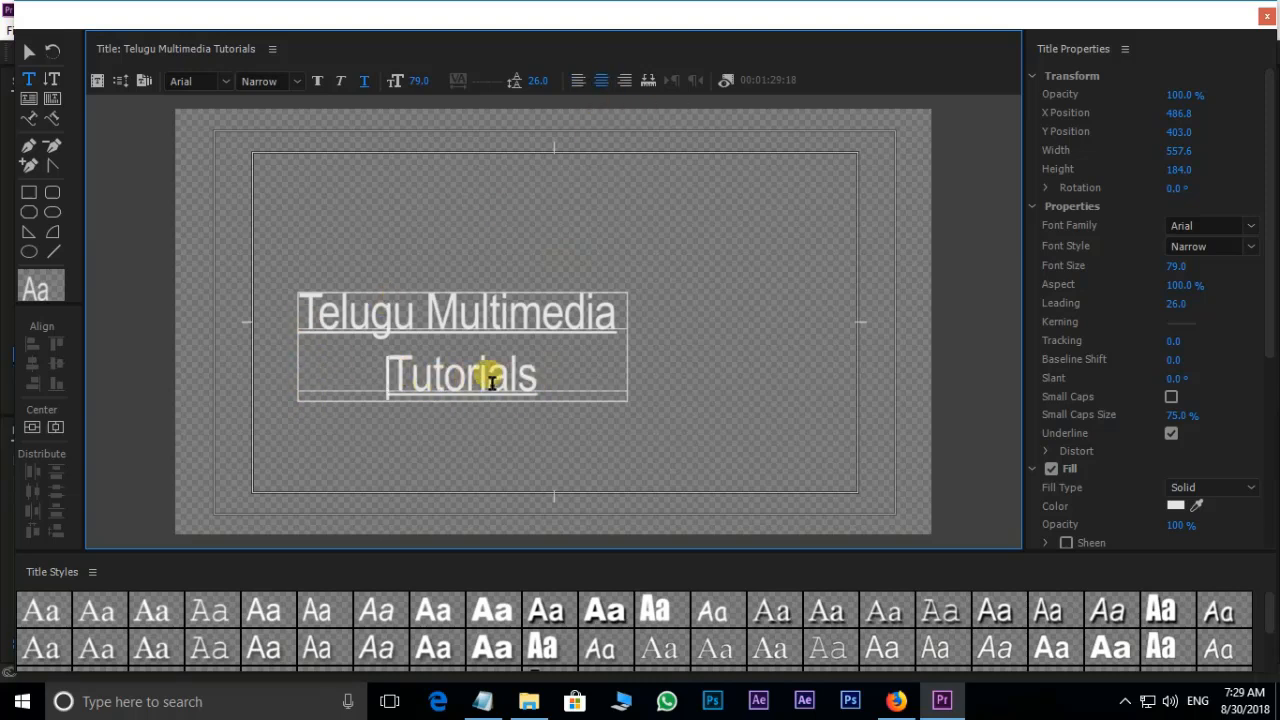
left_click(624, 82)
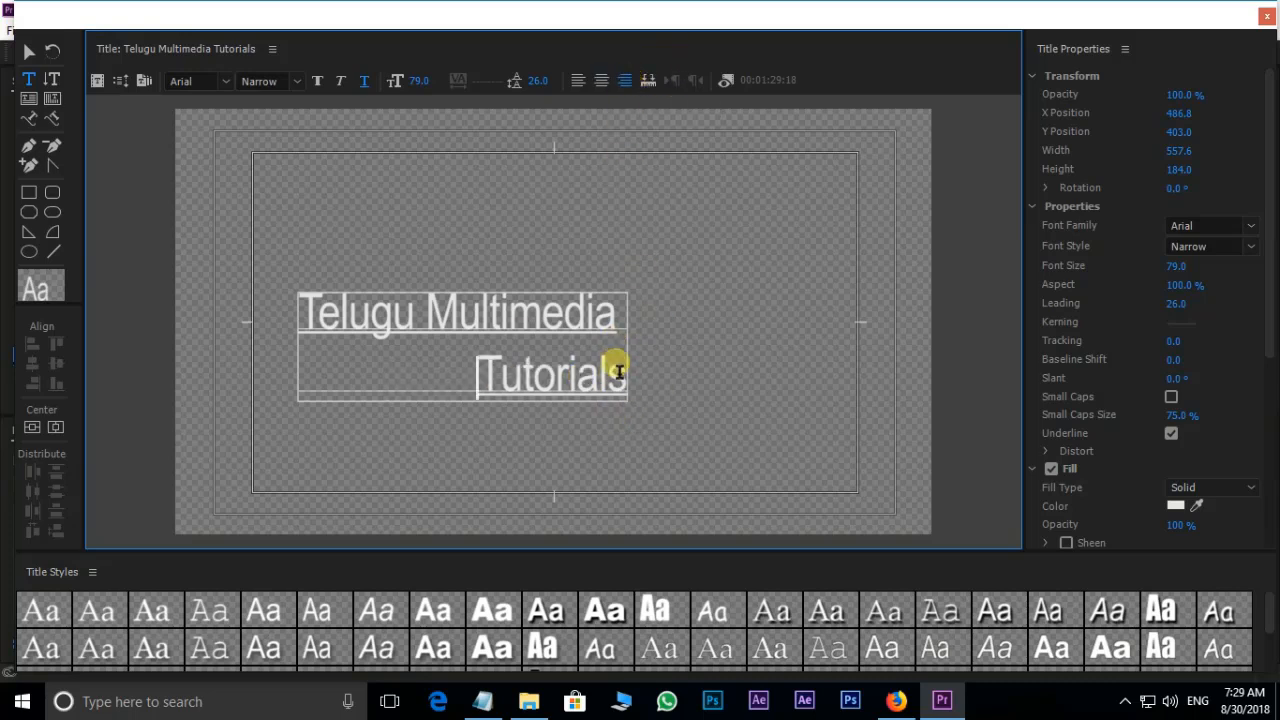
left_click(578, 81)
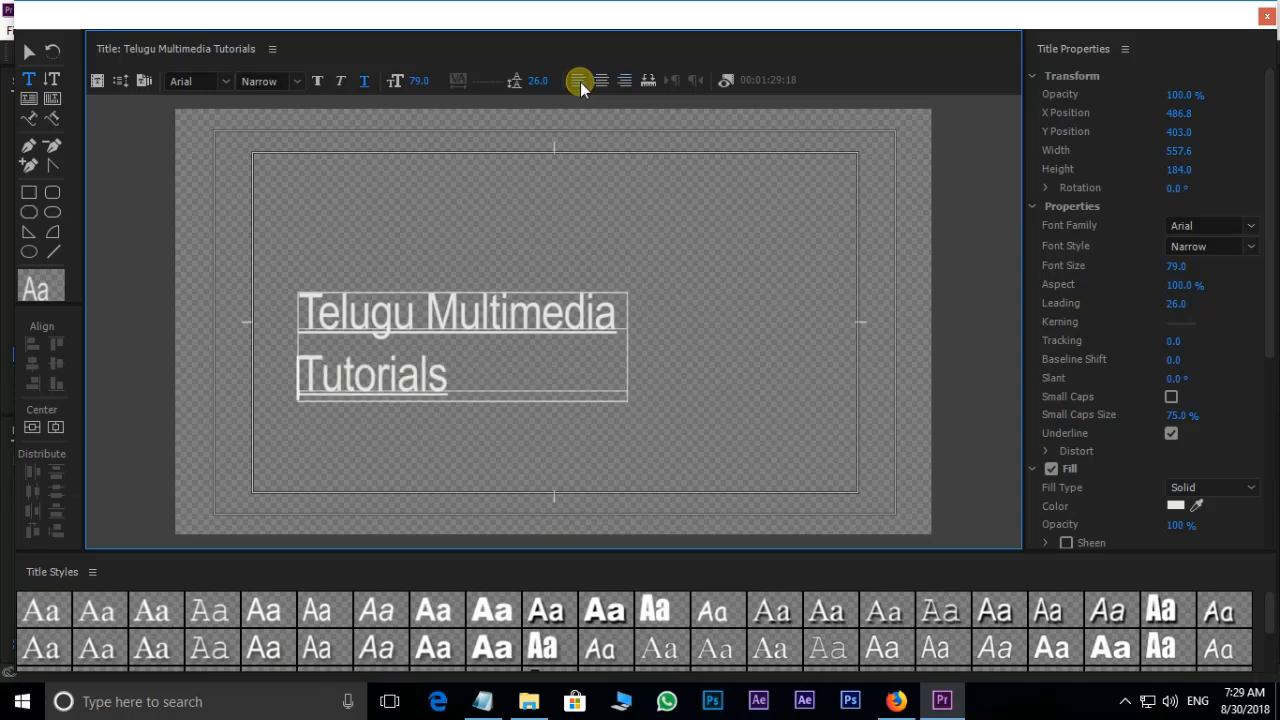
Show the background video and advance to a later scene
left_click(725, 81)
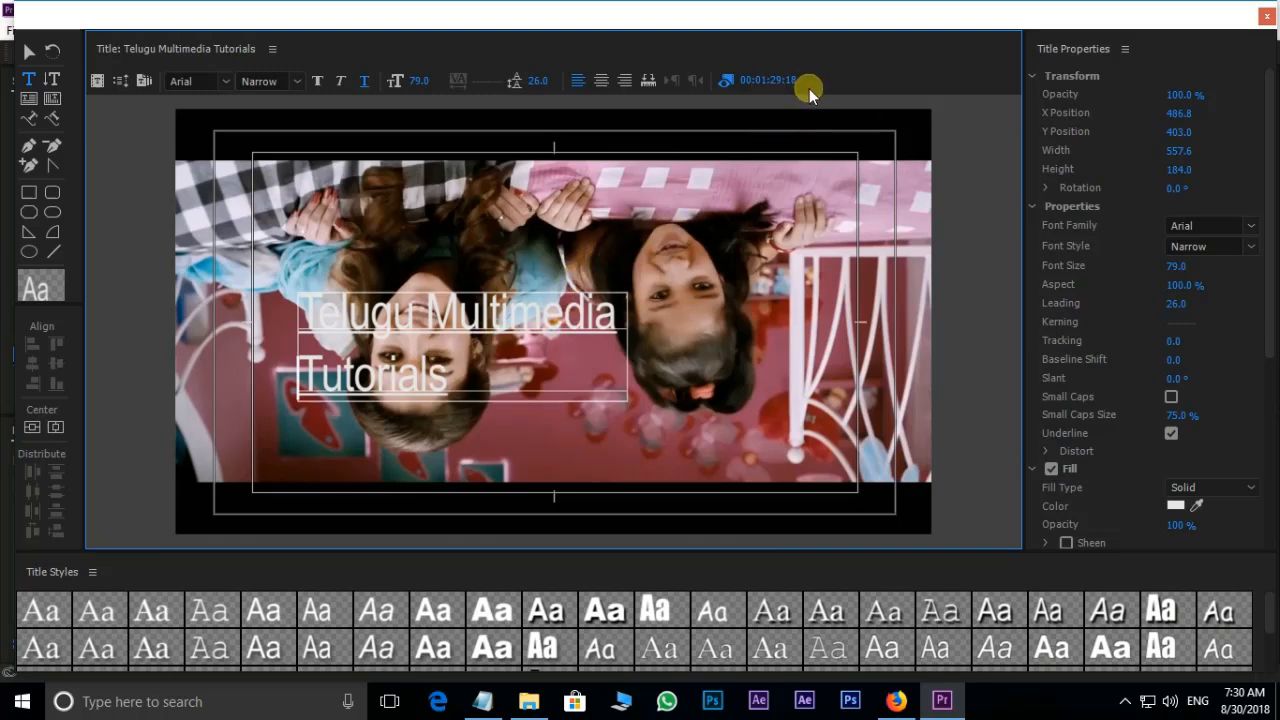
left_click_drag(786, 88, 903, 80)
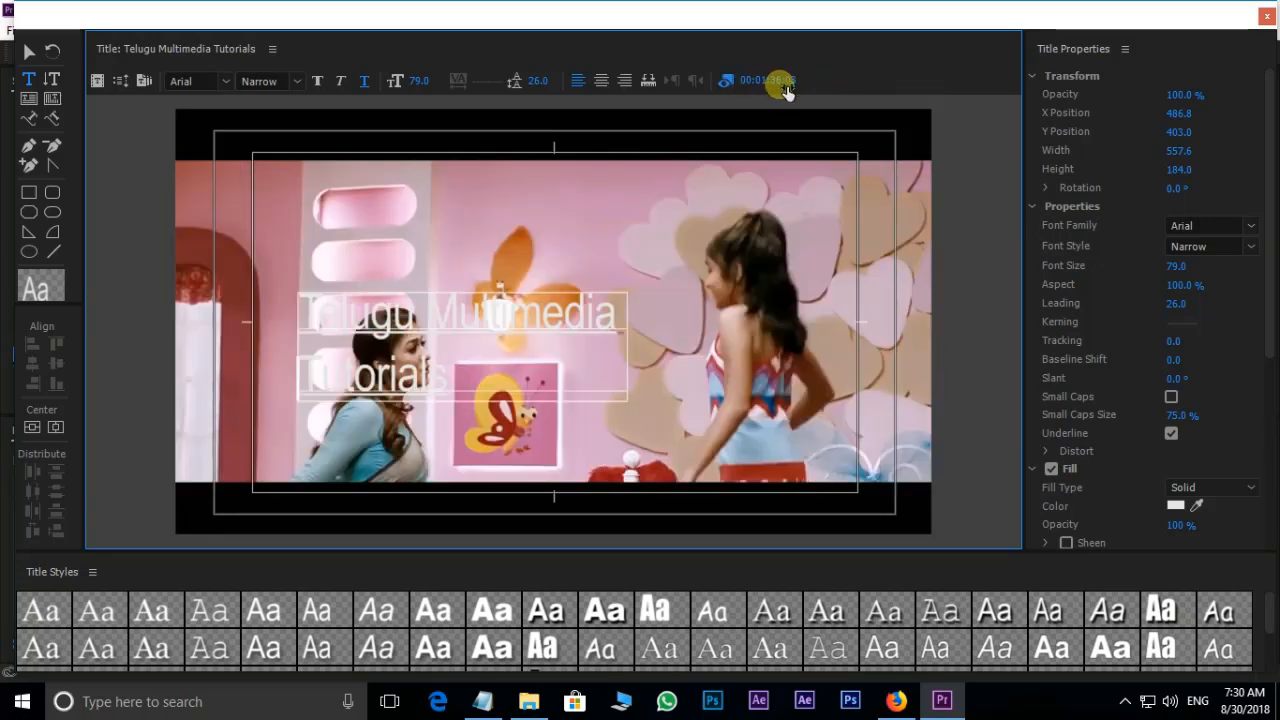
left_click_drag(787, 86, 1071, 84)
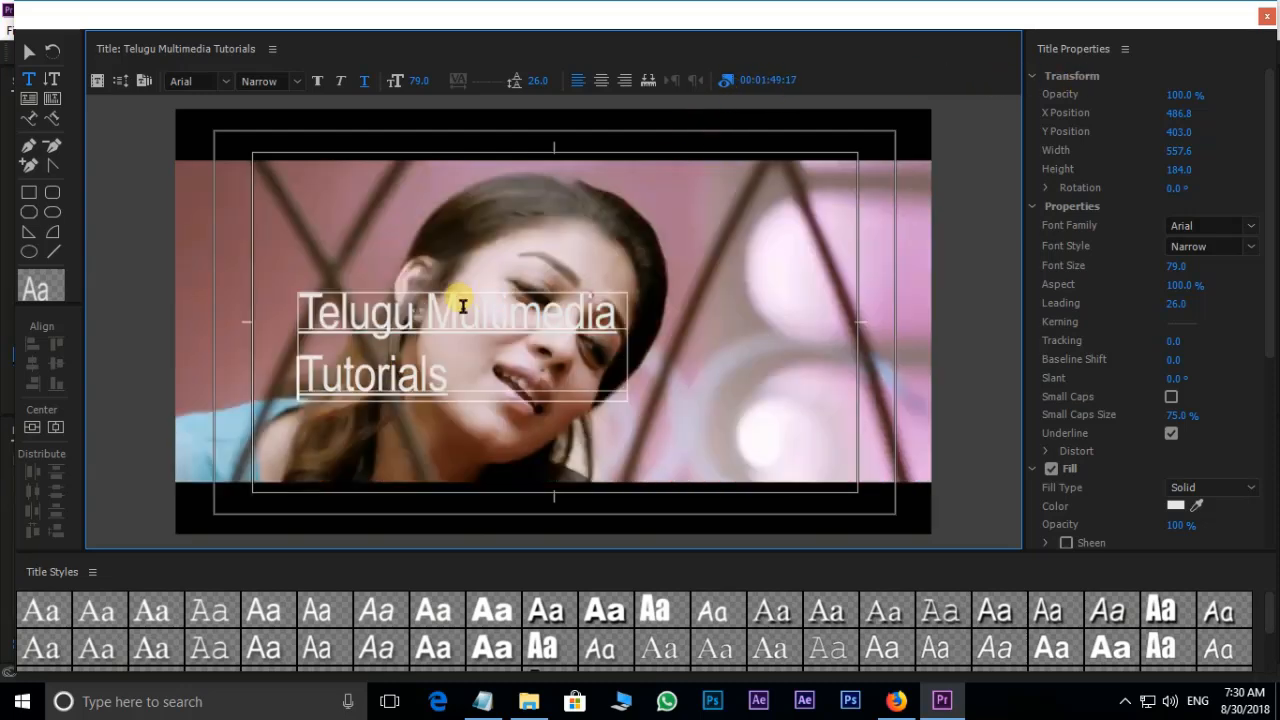
Shrink the title to font size 55 and move it to the frame's top-left
left_click(29, 53)
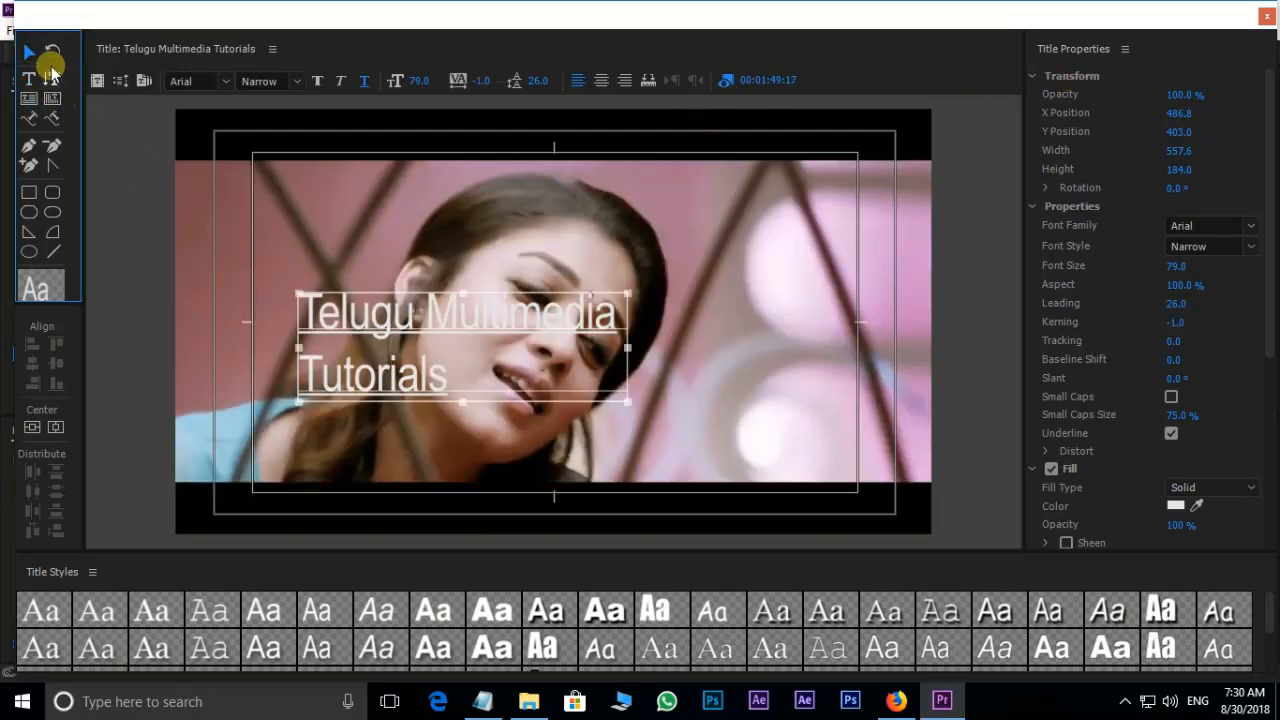
left_click_drag(412, 358, 626, 244)
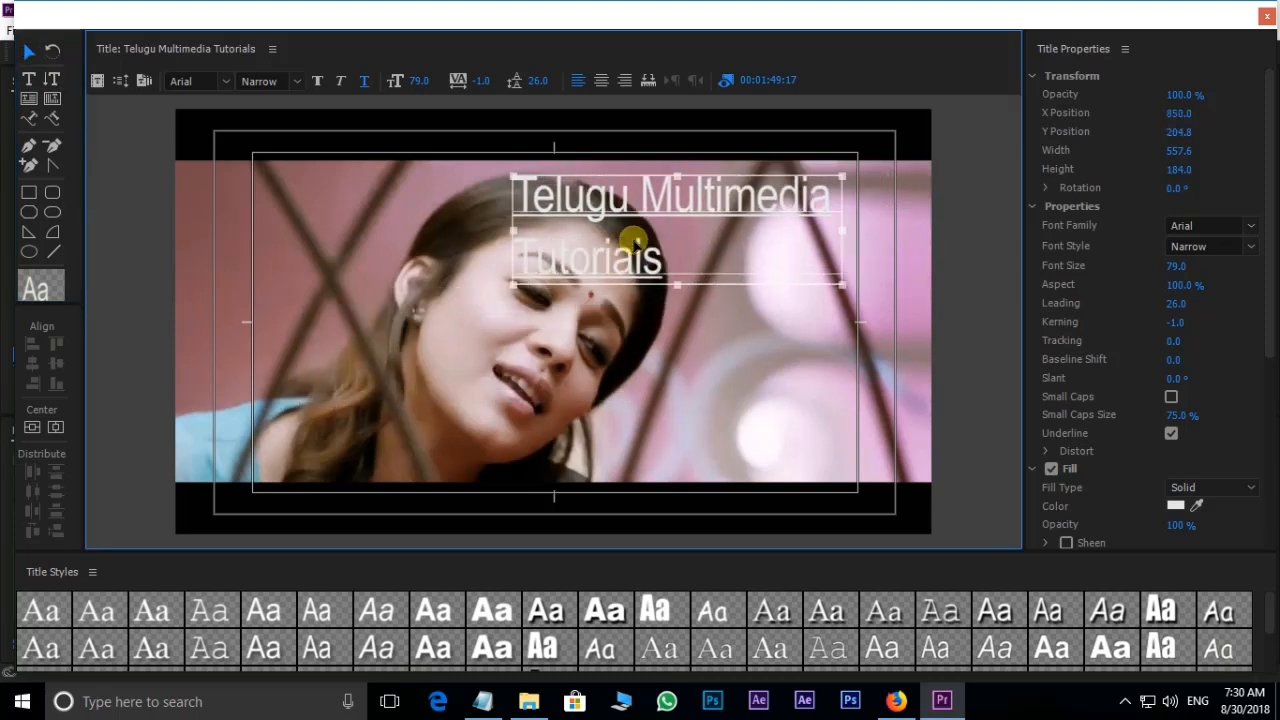
left_click_drag(397, 80, 397, 80)
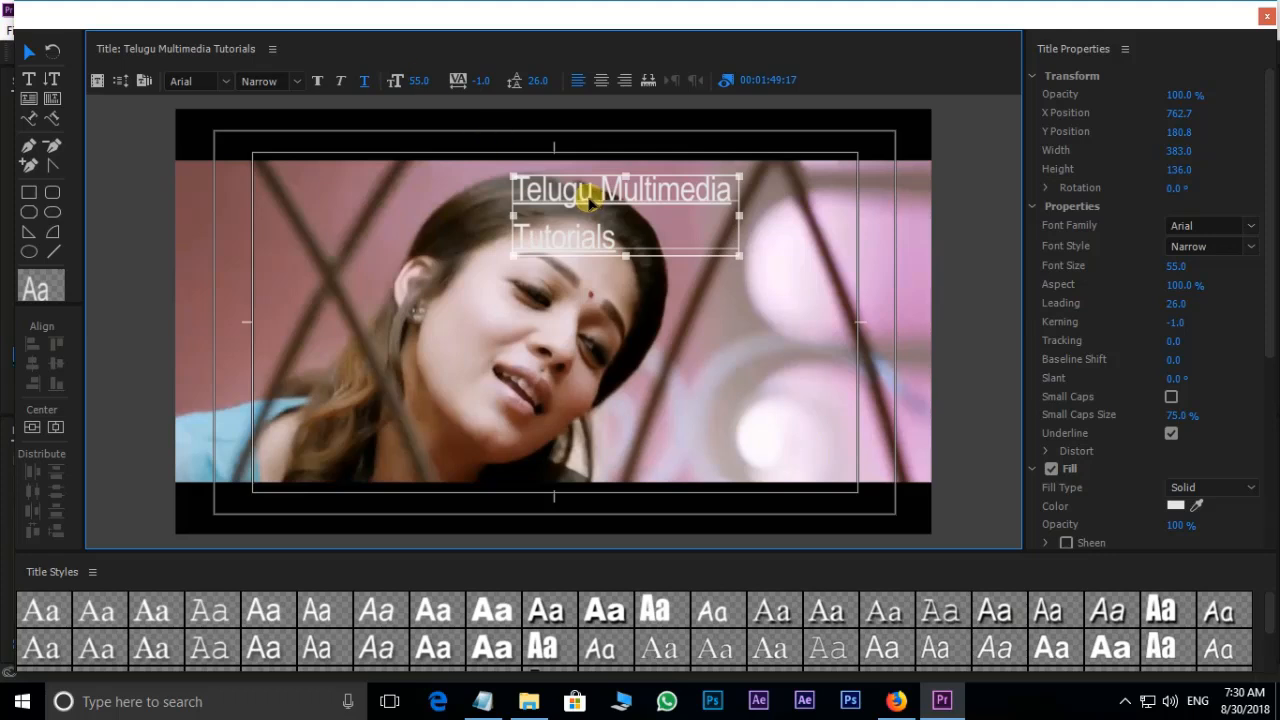
left_click_drag(590, 198, 329, 166)
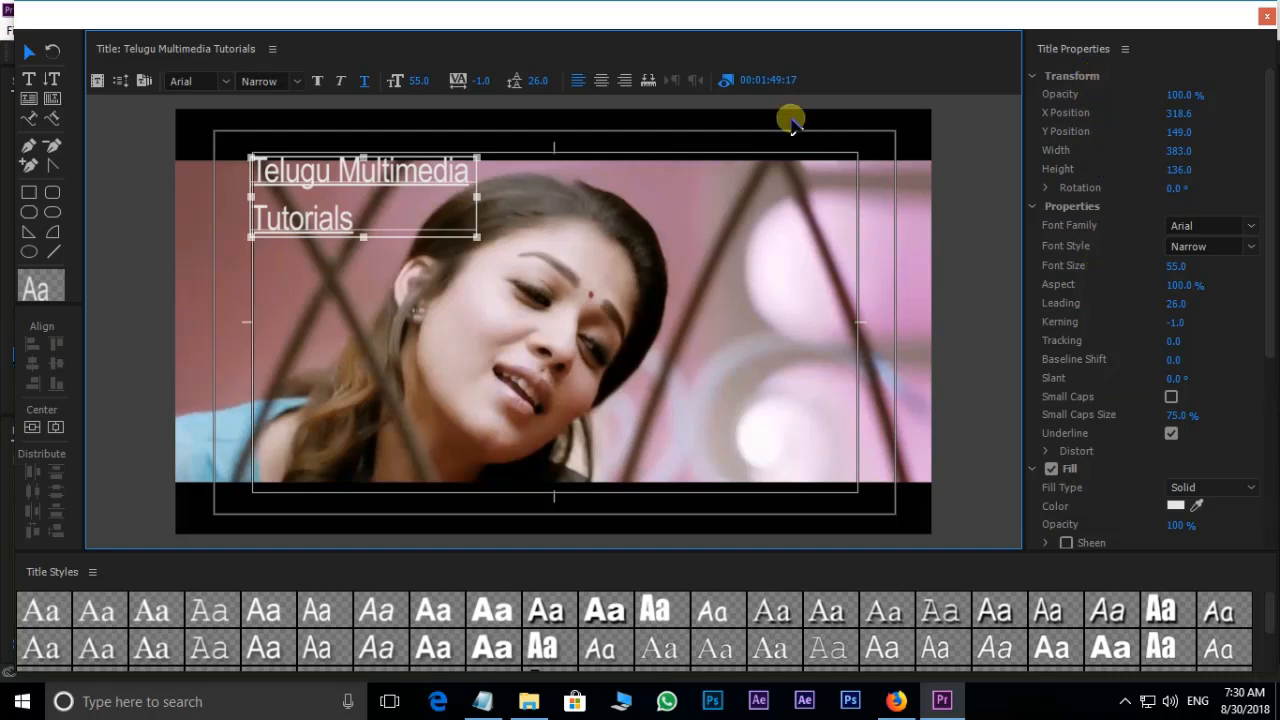
Hide the background video, centre the title, and enlarge it by stretching its box
left_click(729, 81)
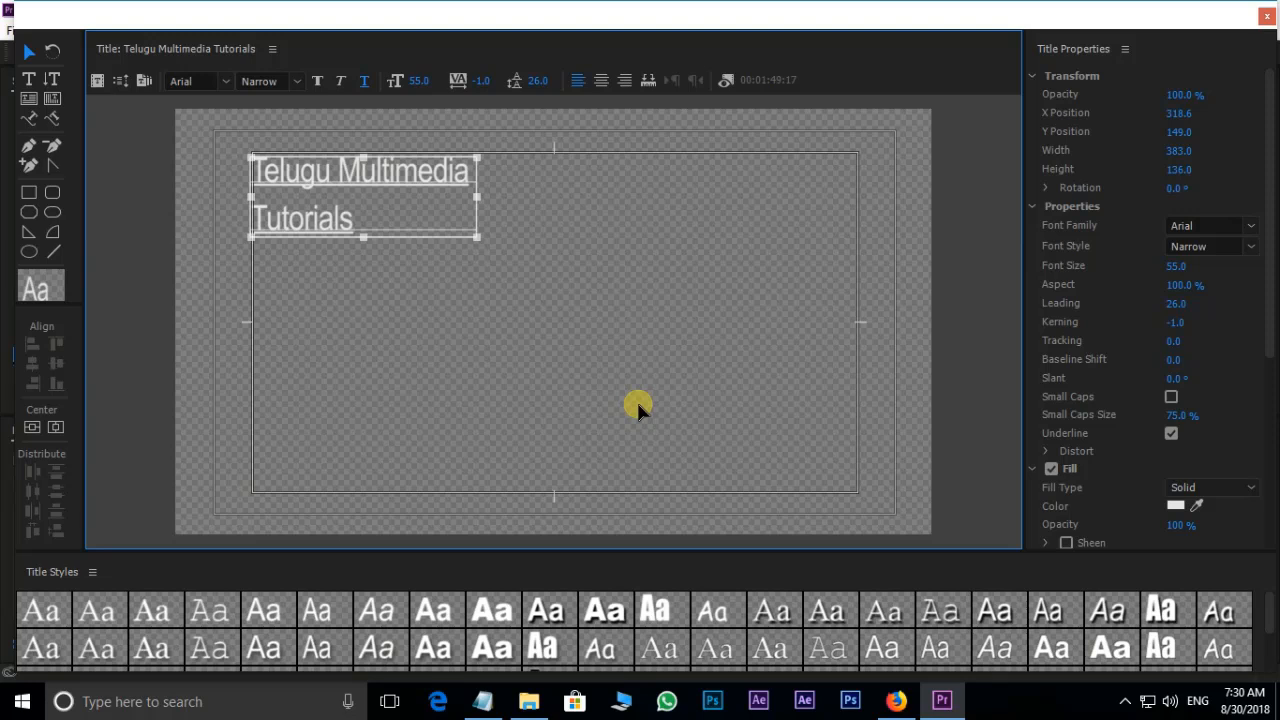
left_click(32, 427)
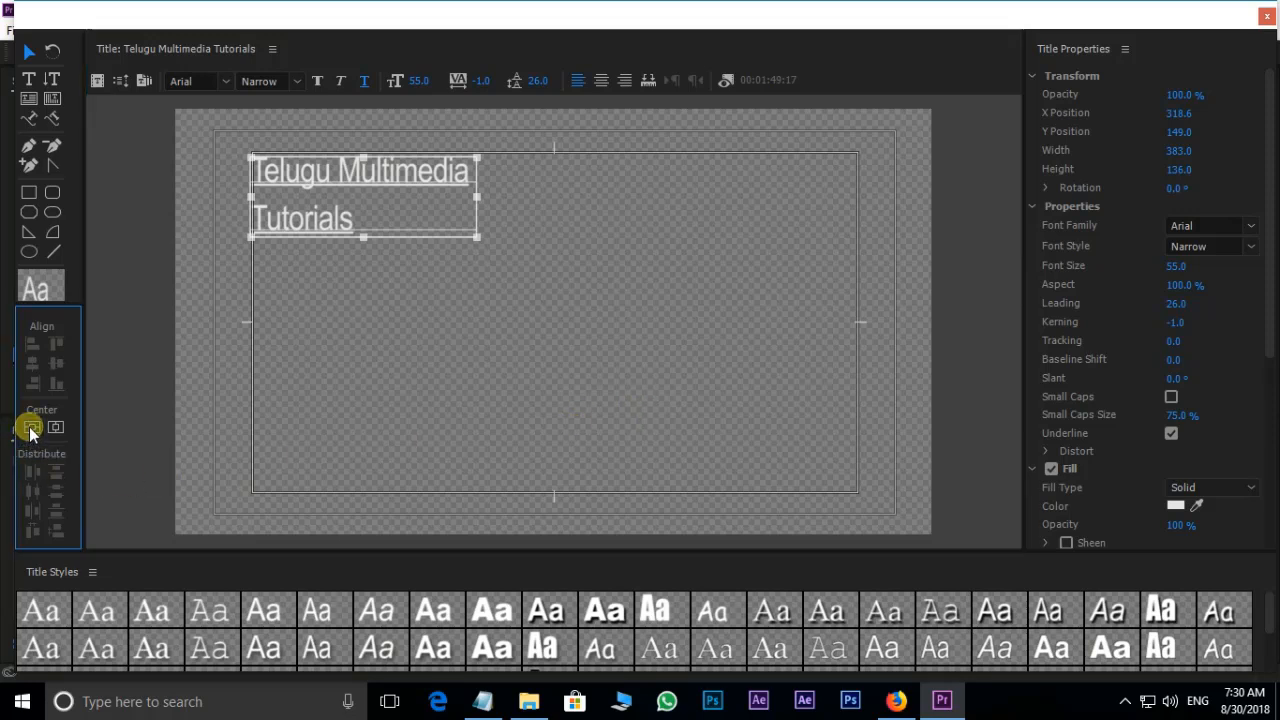
left_click(55, 427)
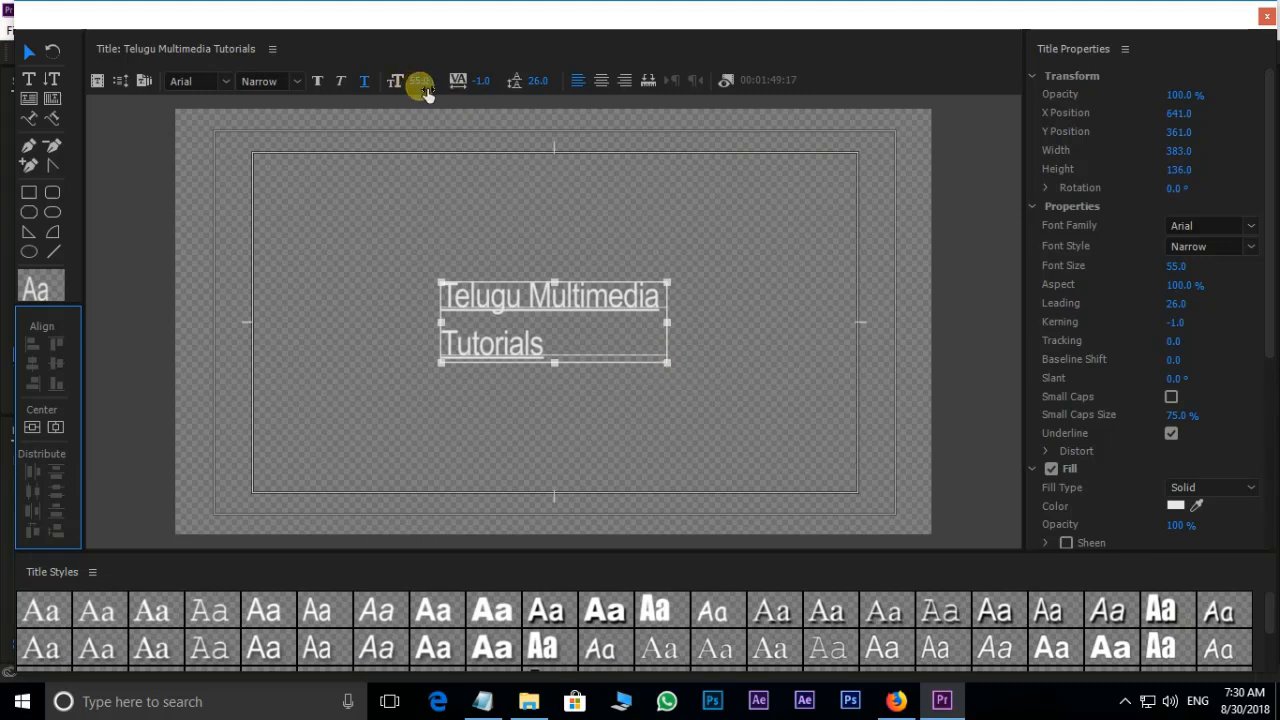
left_click_drag(667, 366, 826, 448)
left_click_drag(674, 331, 635, 297)
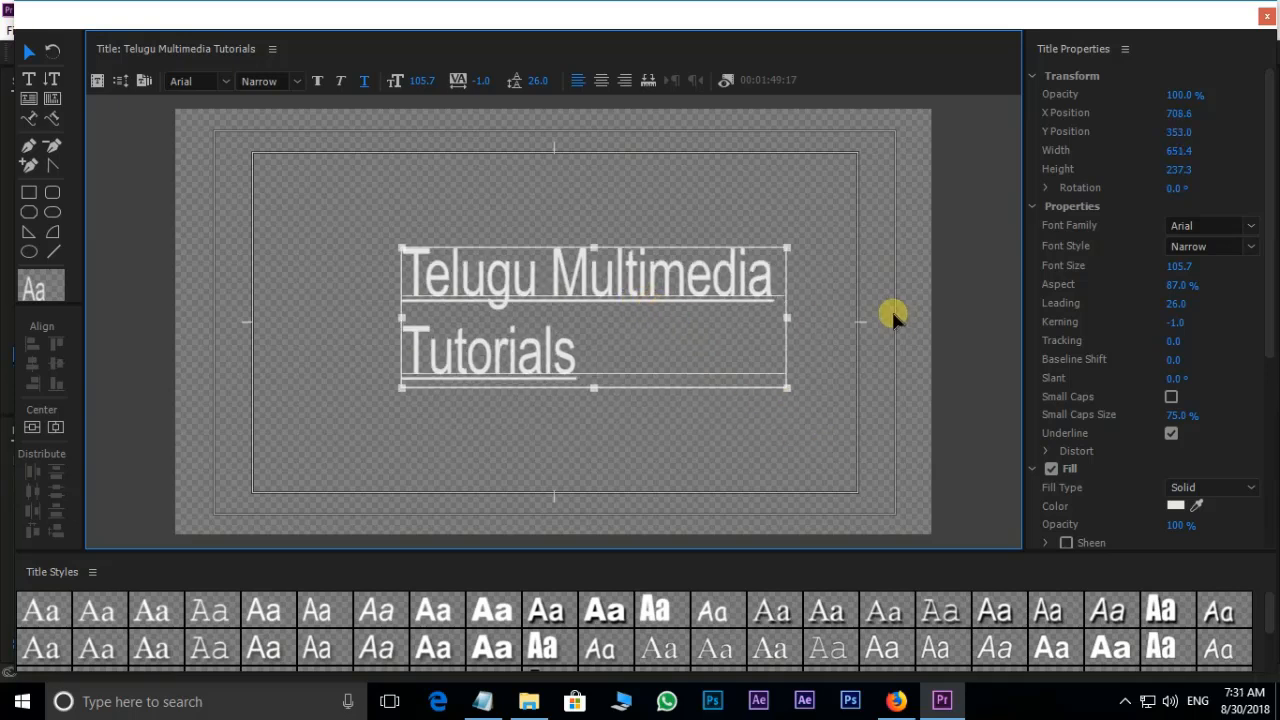
Lower the title opacity to 86%, set X position to 200, then recentre it
left_click(1059, 137)
left_click(1179, 97)
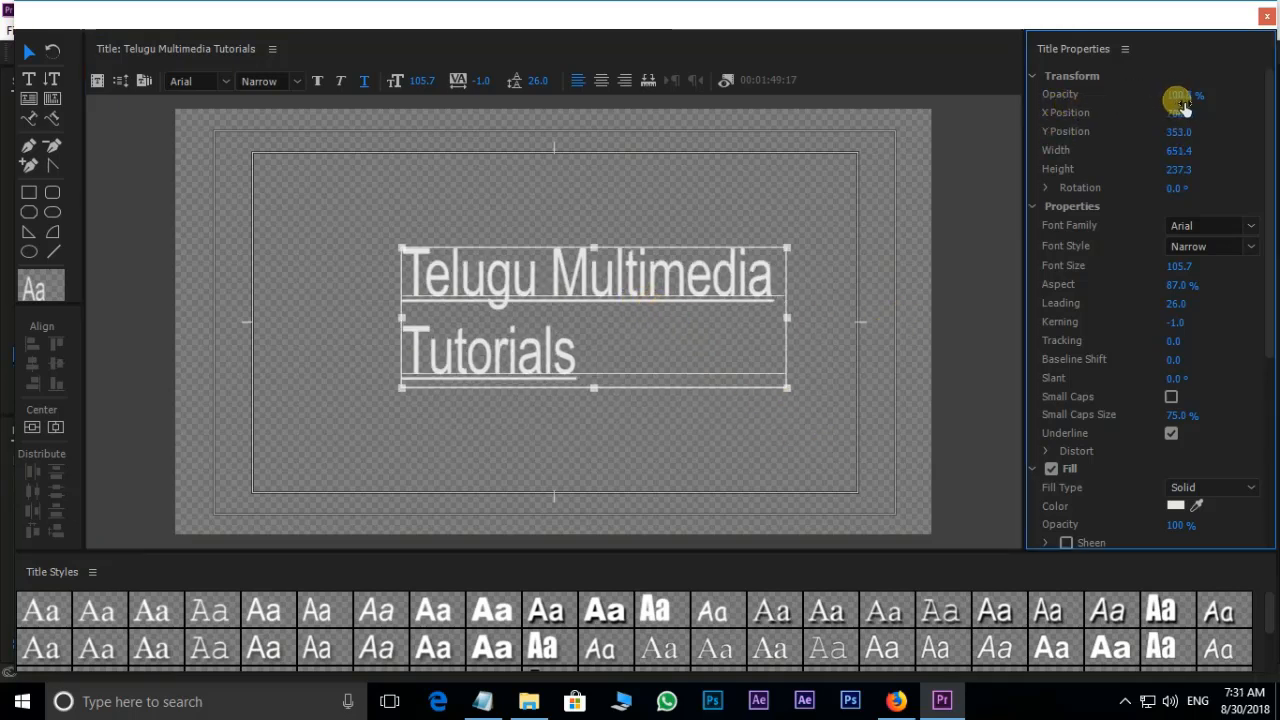
left_click_drag(1179, 96, 1081, 119)
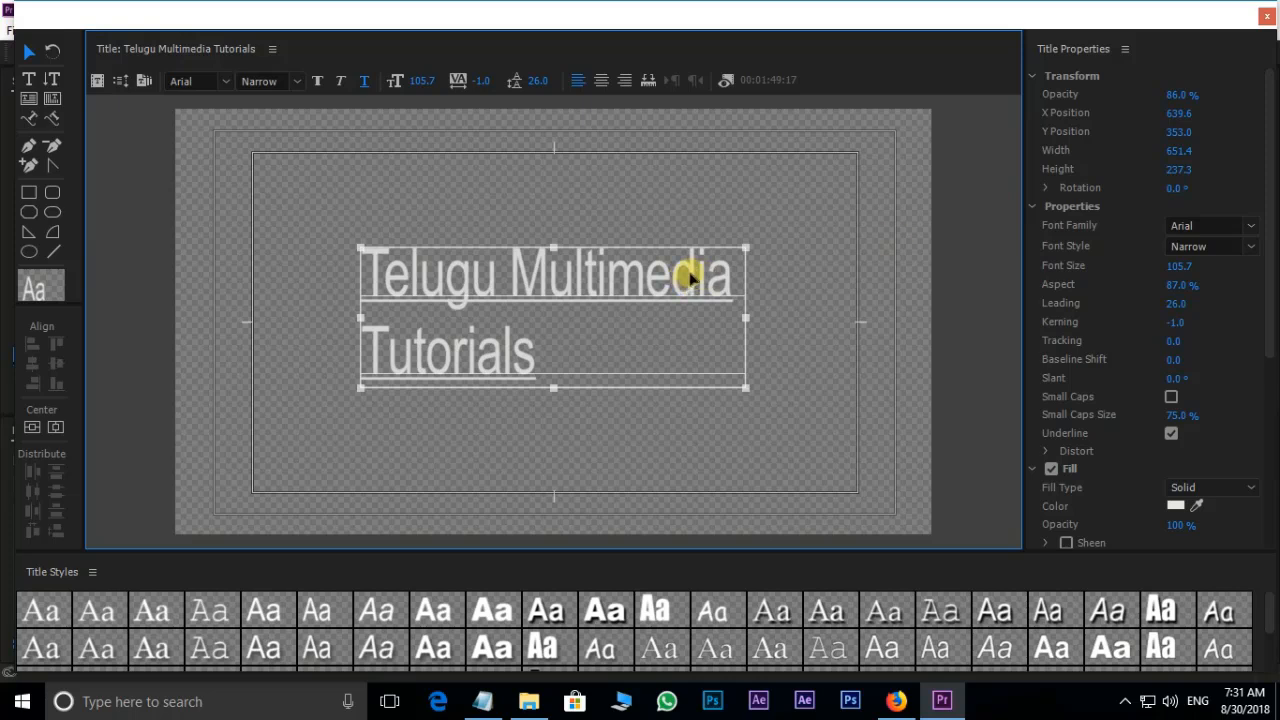
left_click_drag(1177, 113, 889, 120)
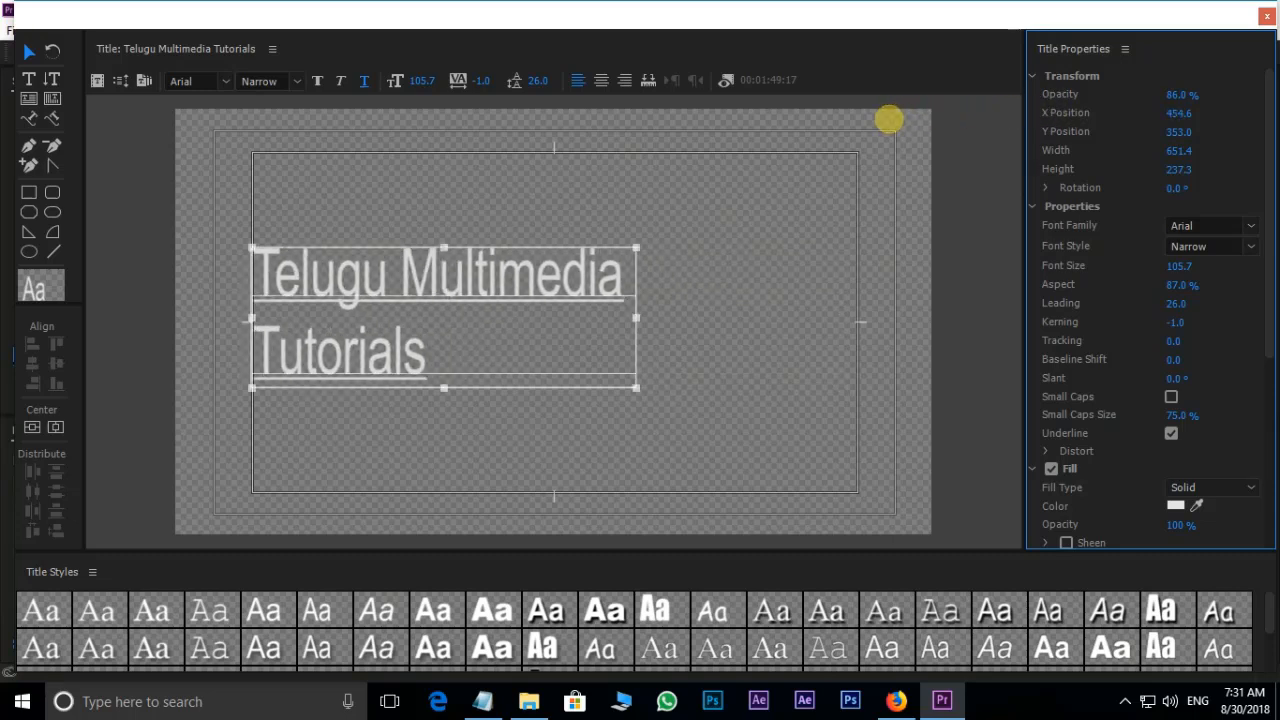
left_click(1185, 114)
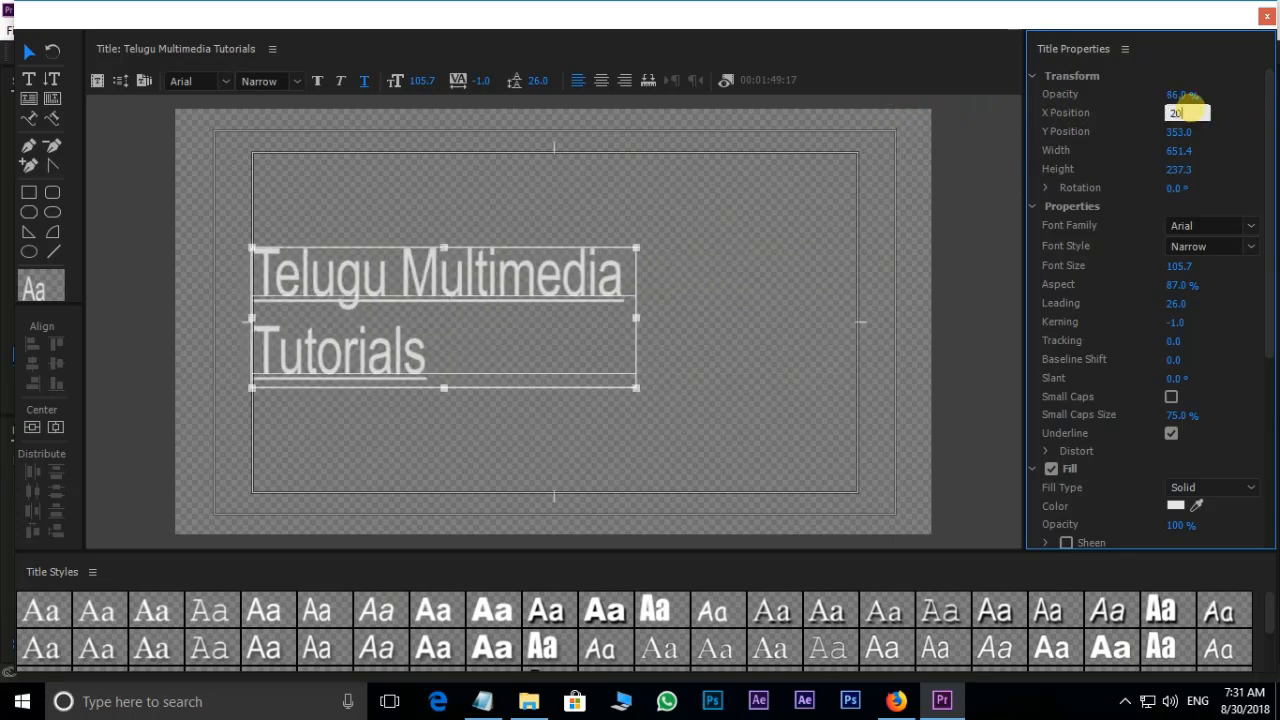
key("Return")
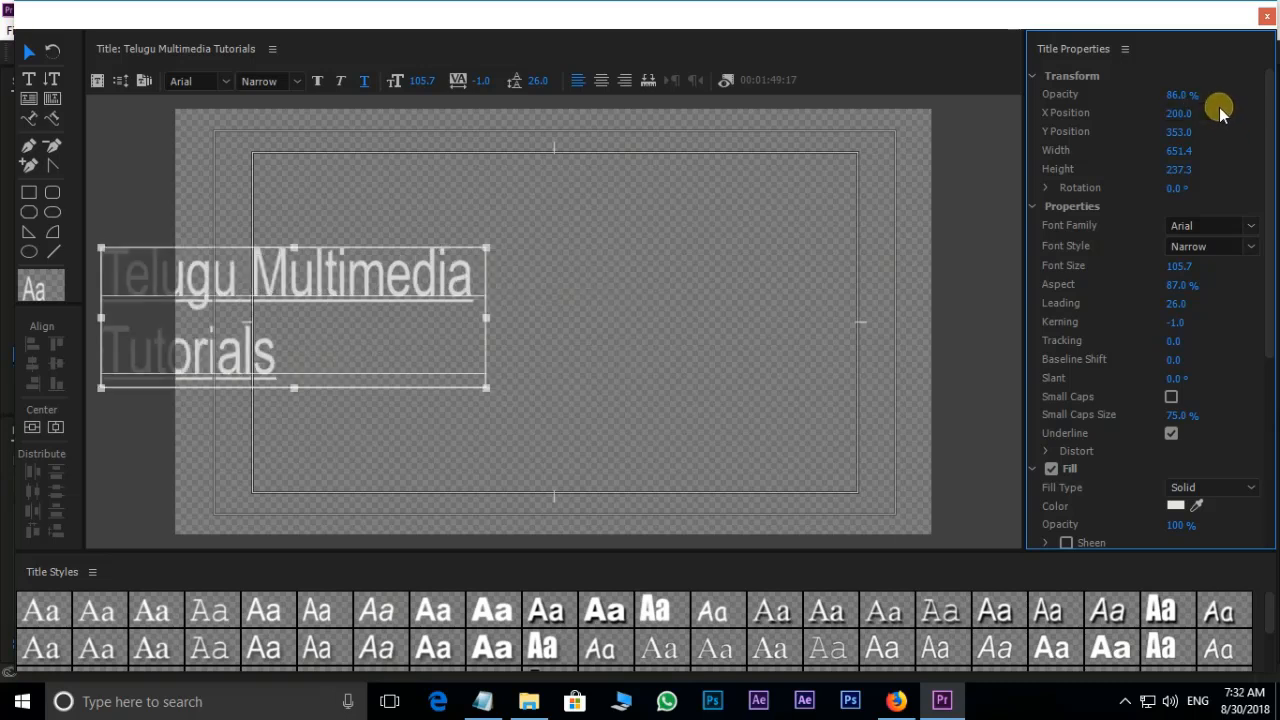
left_click(32, 427)
left_click(55, 427)
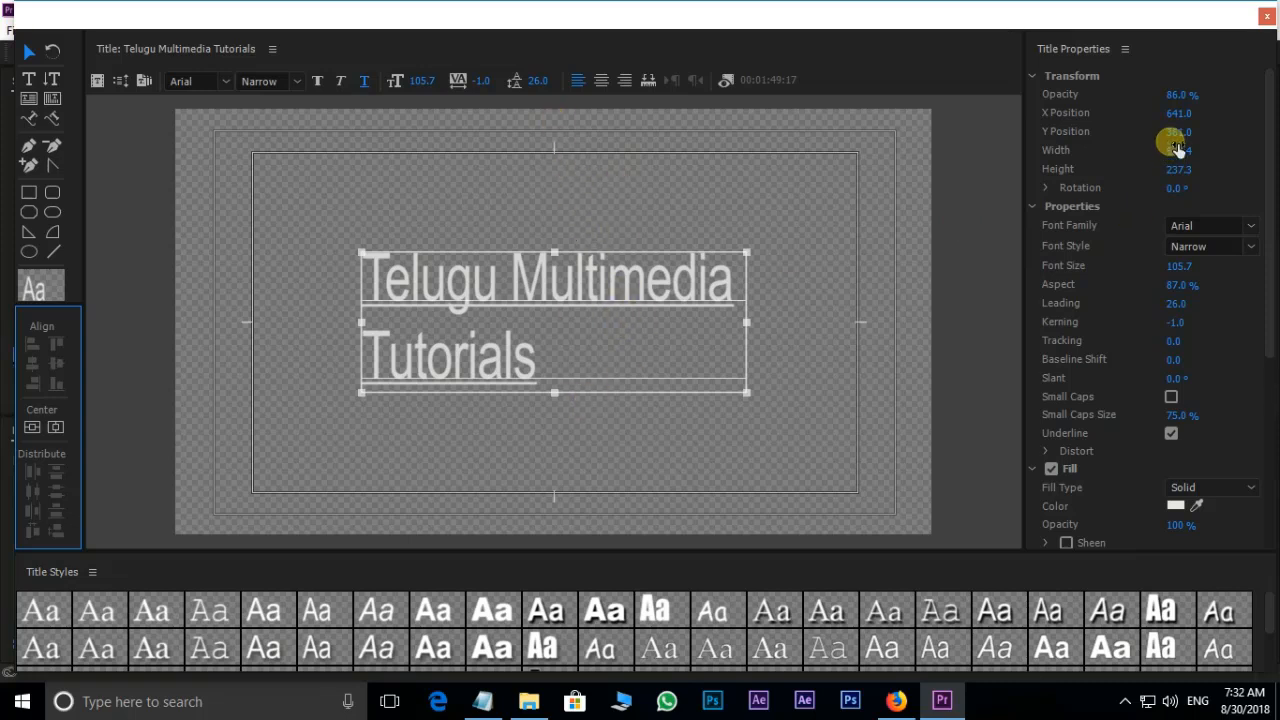
Move the title lower, widen it to 95.6% aspect, and rotate it slightly
left_click_drag(1177, 132, 1206, 144)
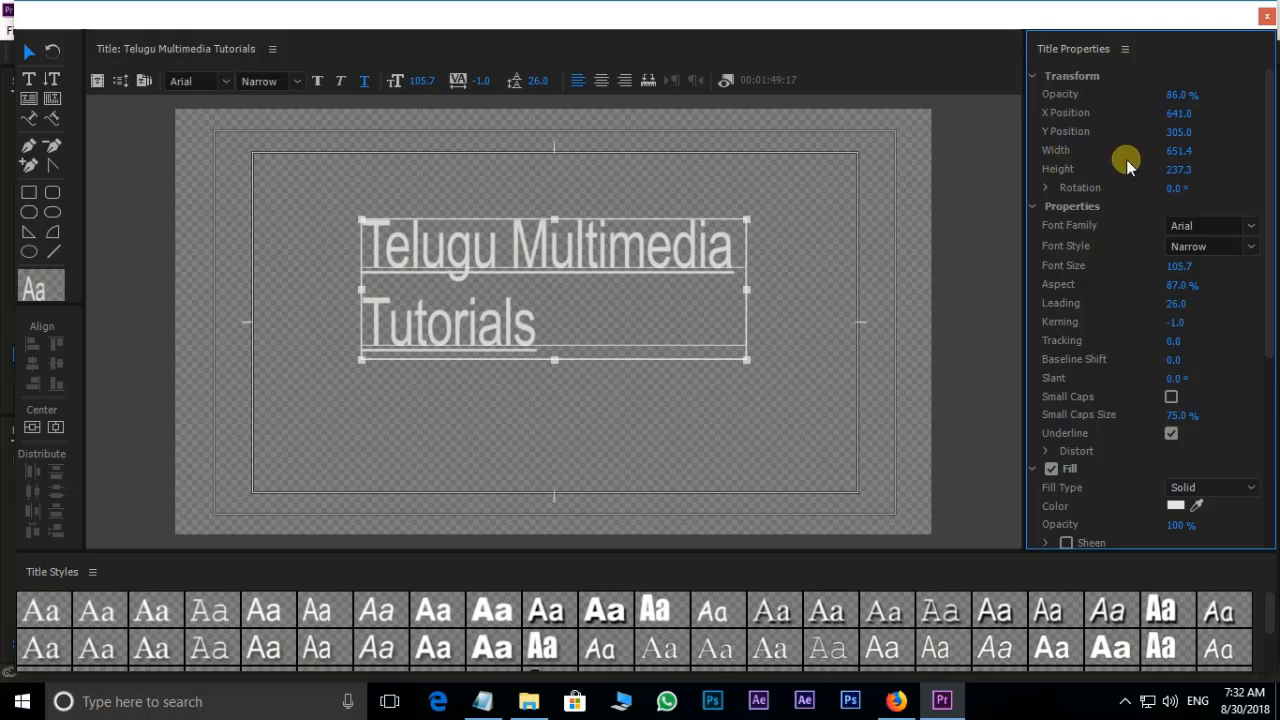
left_click_drag(1182, 153, 1057, 205)
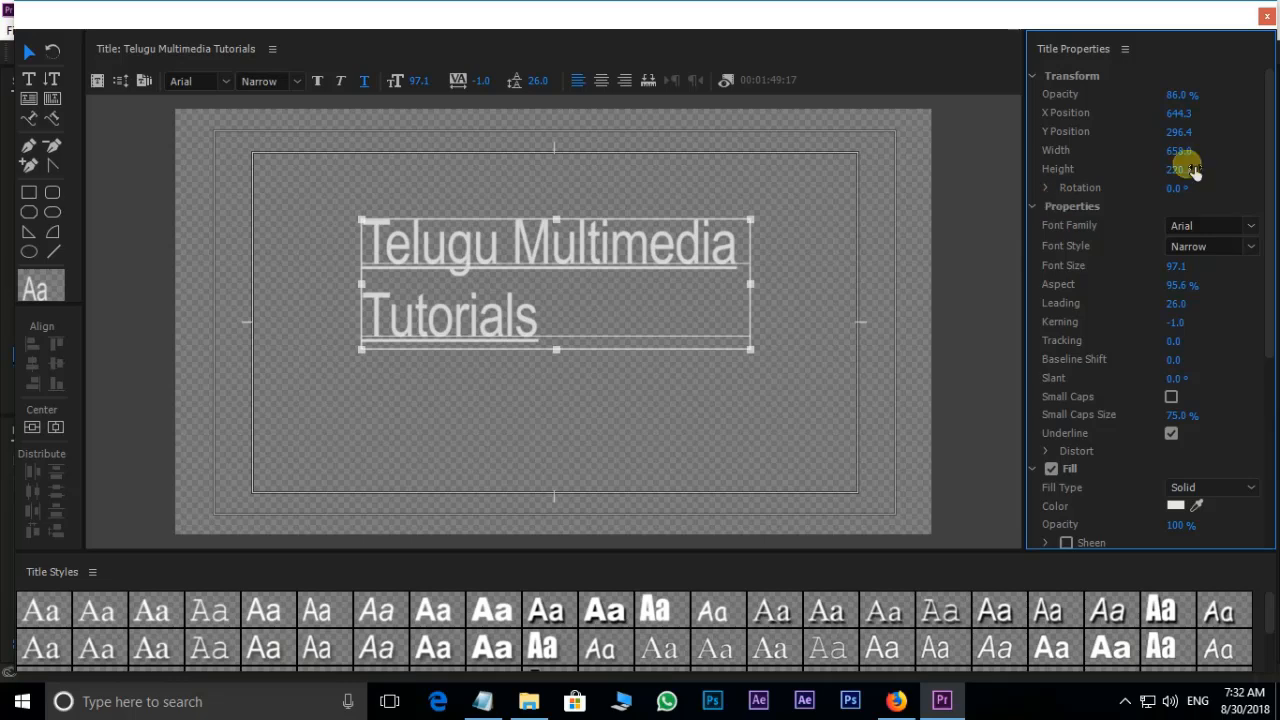
mouse_move(1181, 193)
left_mouse_down()
mouse_move(1211, 188)
mouse_move(1151, 189)
mouse_move(1176, 189)
left_mouse_up()
Try the Bold font style and reduce the font size to 79.1
scroll(1096, 230, "down", 1)
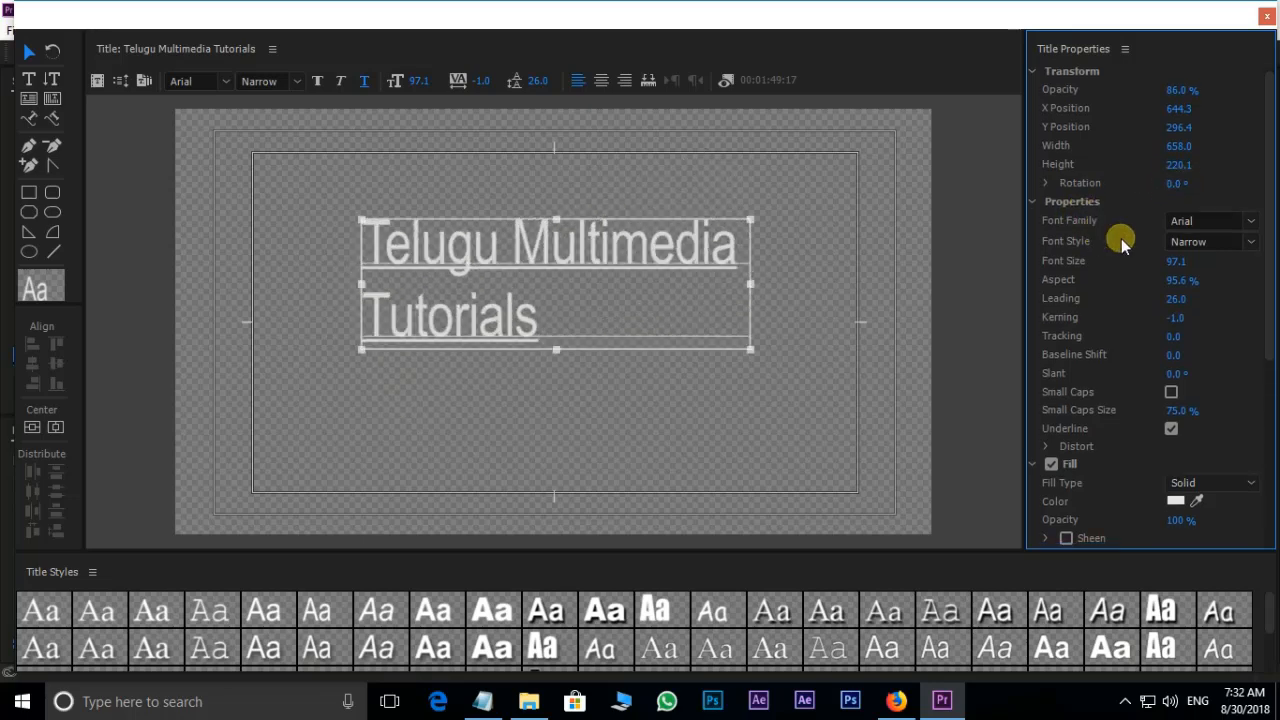
left_click(1251, 222)
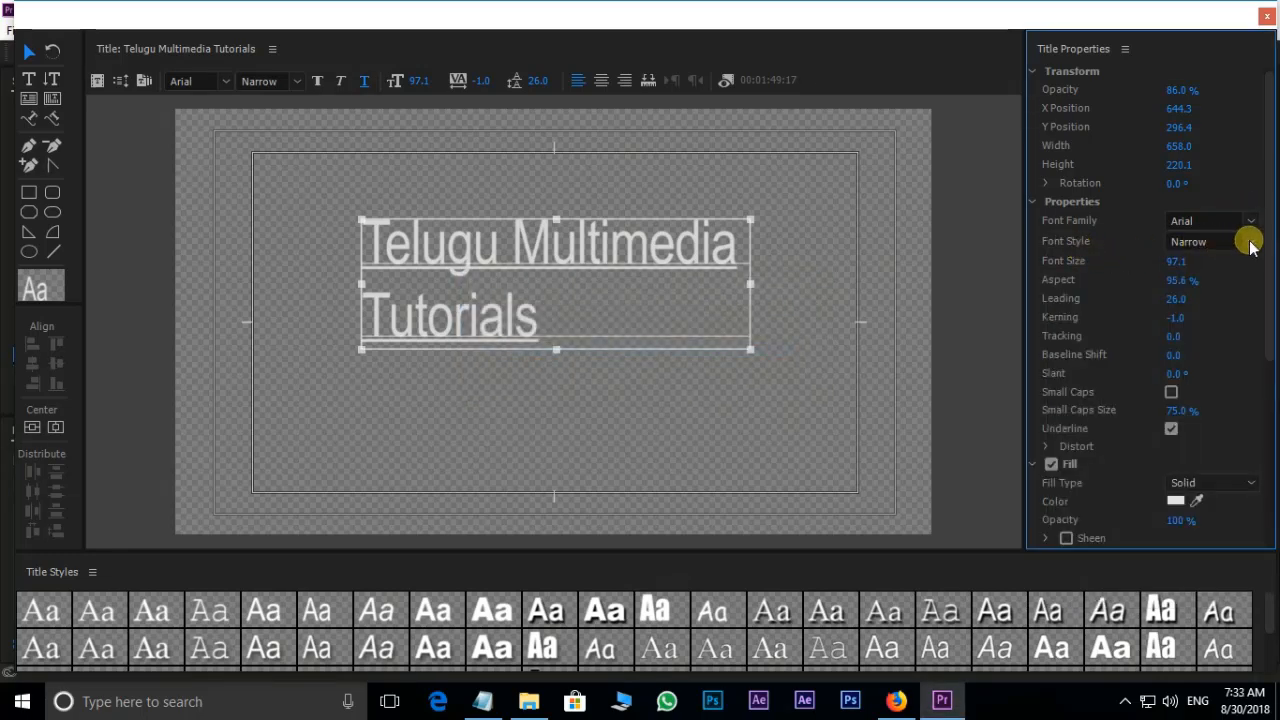
left_click(1251, 242)
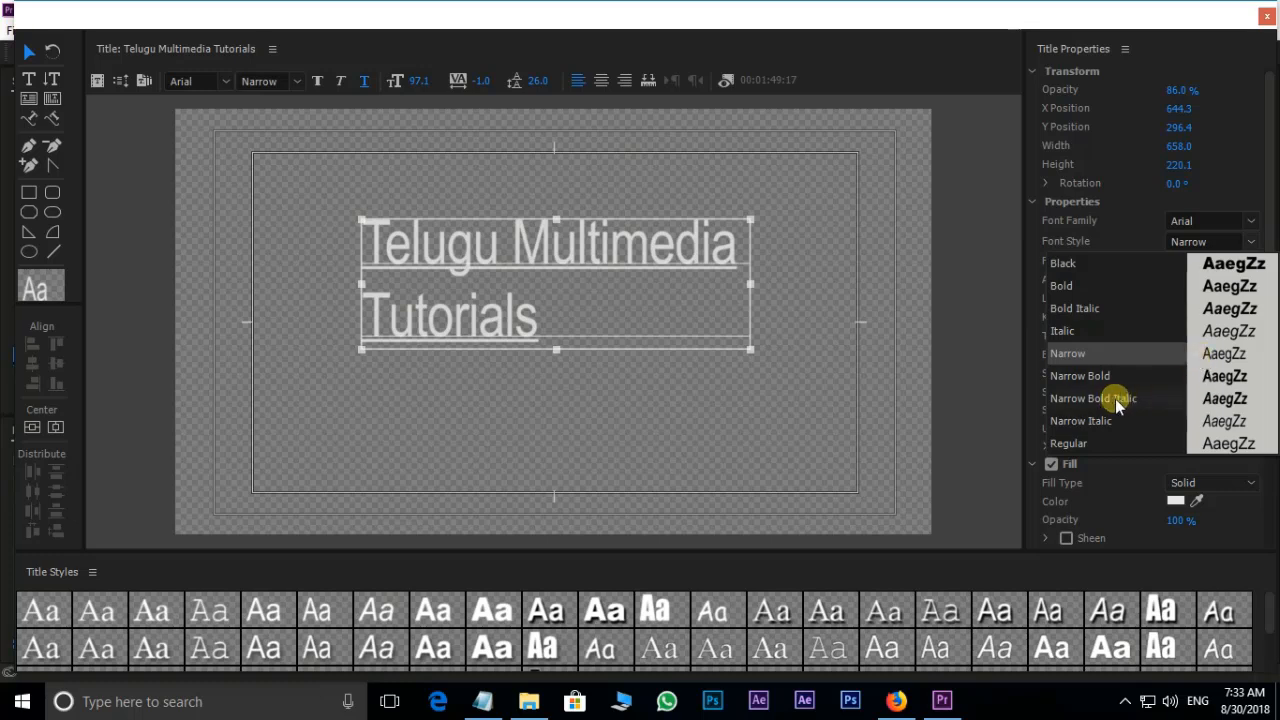
left_click(1065, 288)
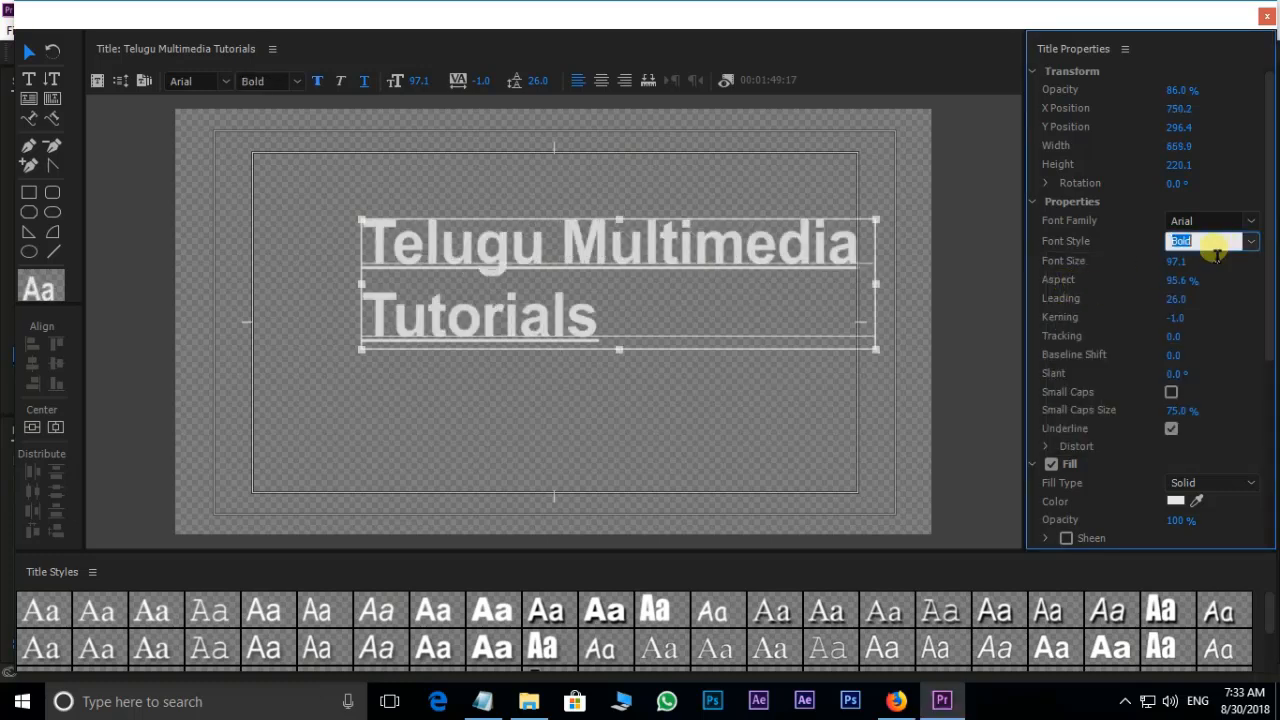
scroll(1241, 243, "up", 1)
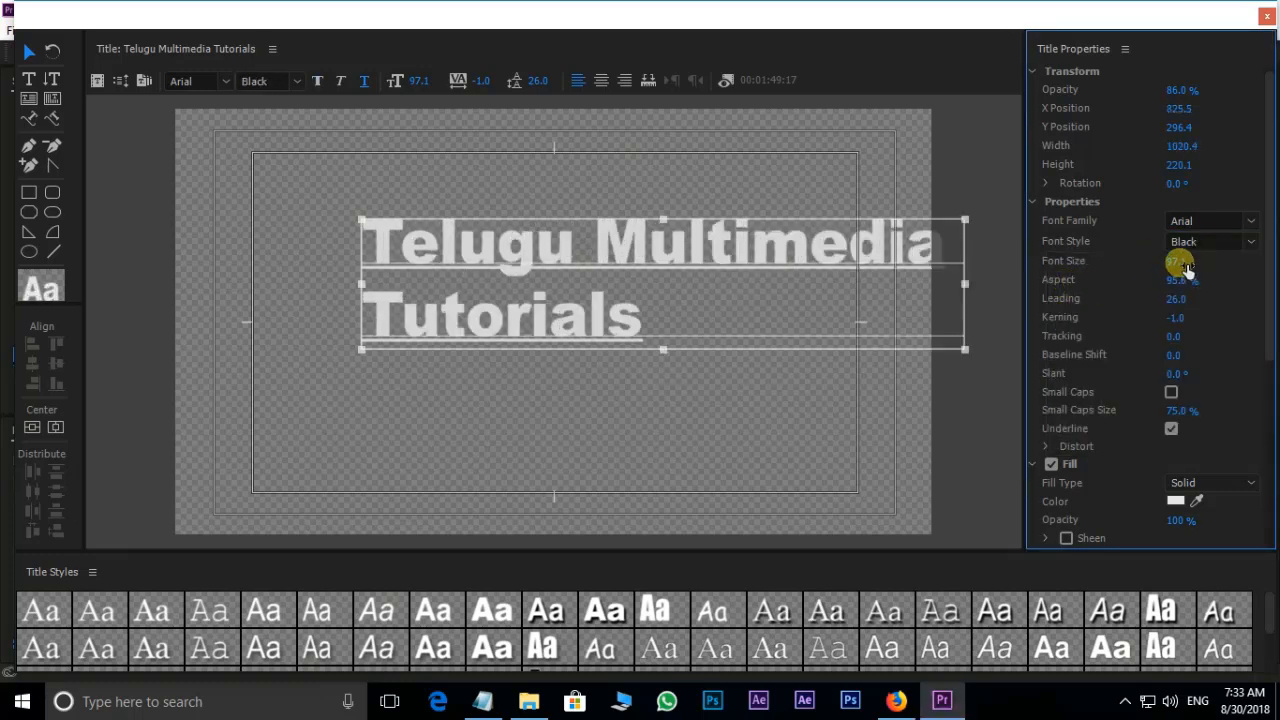
mouse_move(1183, 265)
left_mouse_down()
mouse_move(1183, 246)
mouse_move(1206, 257)
mouse_move(1176, 267)
mouse_move(1180, 251)
left_mouse_up()
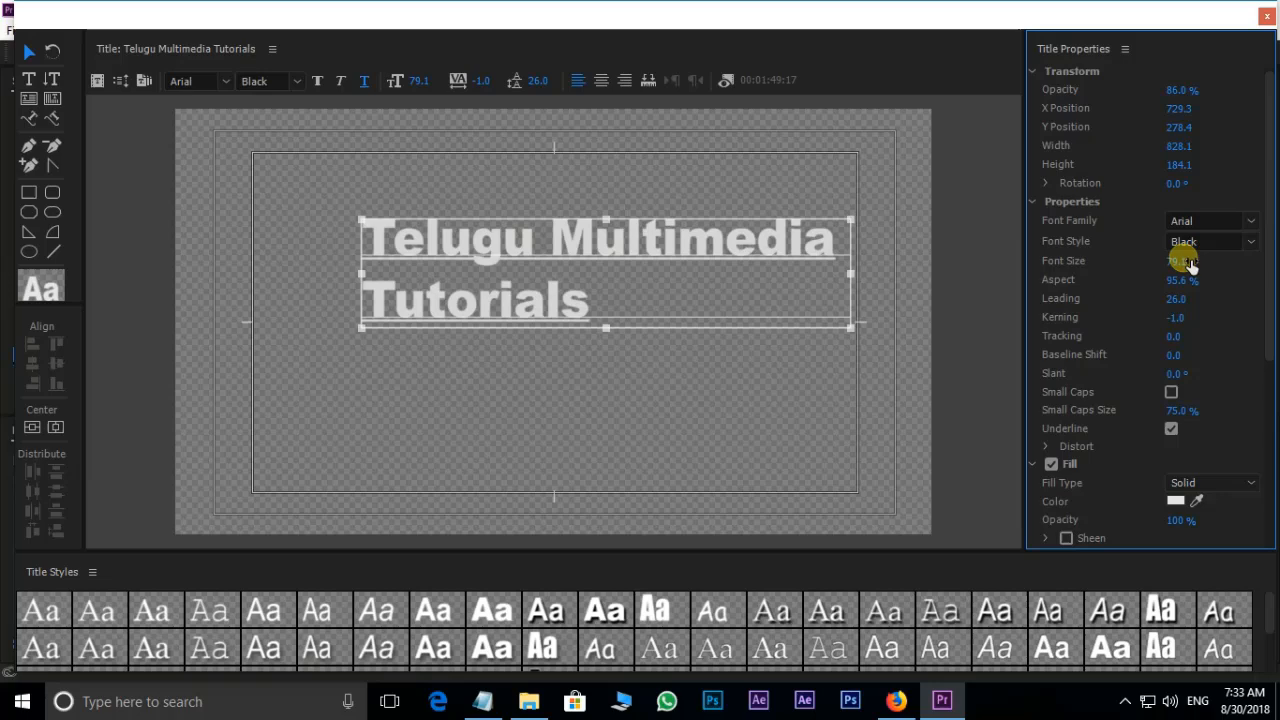
Set the font style back to Regular and increase the leading between the lines
left_click(1258, 244)
left_click(1069, 444)
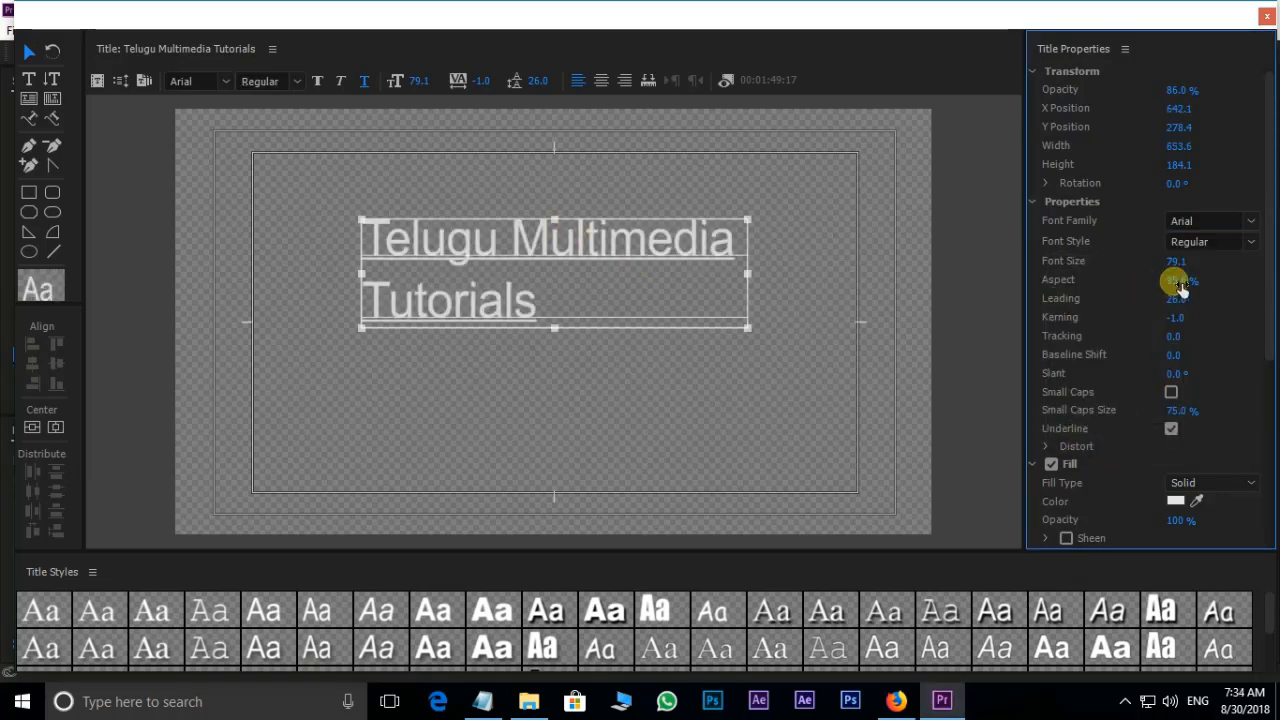
left_click_drag(1175, 282, 1200, 298)
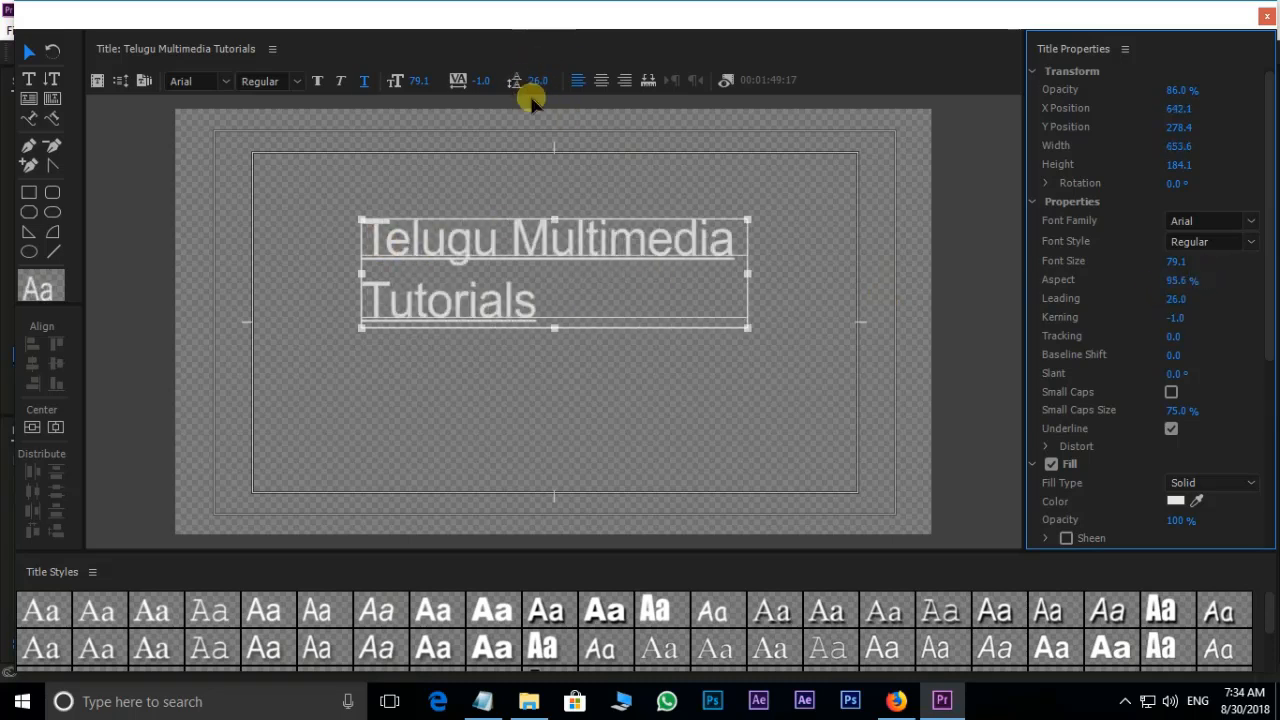
left_click_drag(1176, 297, 1183, 340)
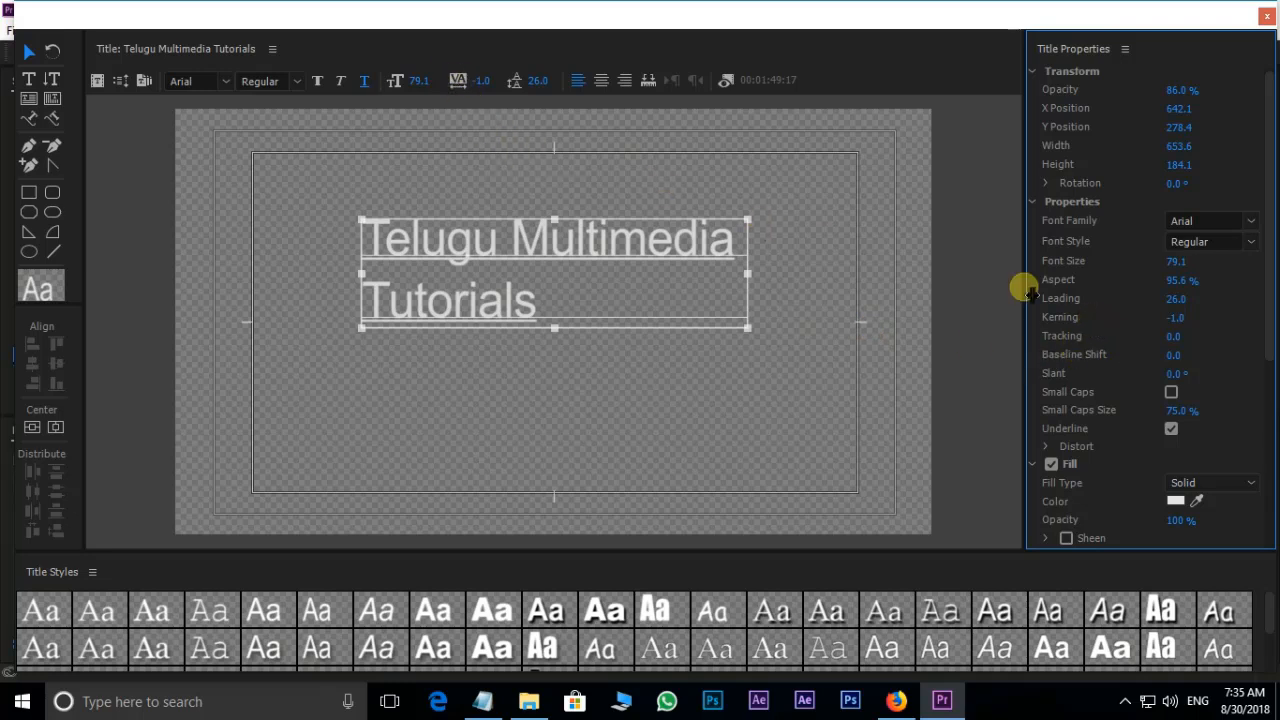
Set the title's kerning to 10.0 and adjust its slant
left_click_drag(1175, 317, 1126, 363)
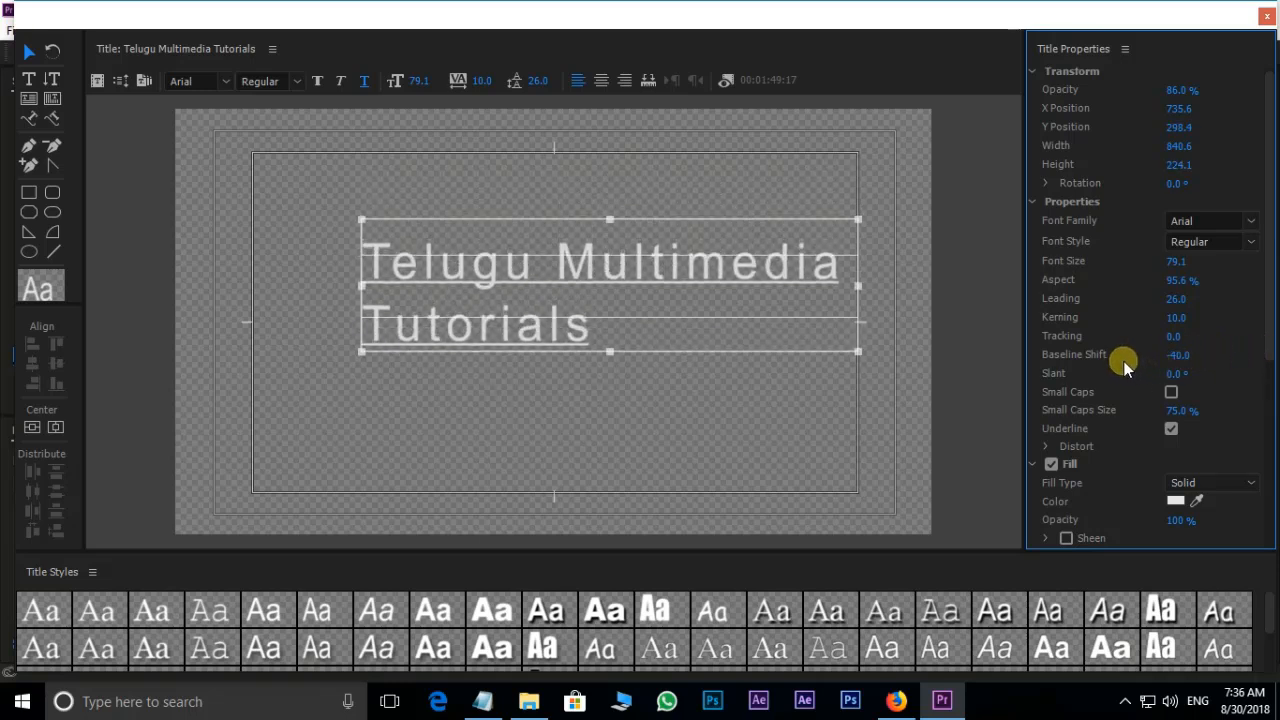
key("ctrl+z")
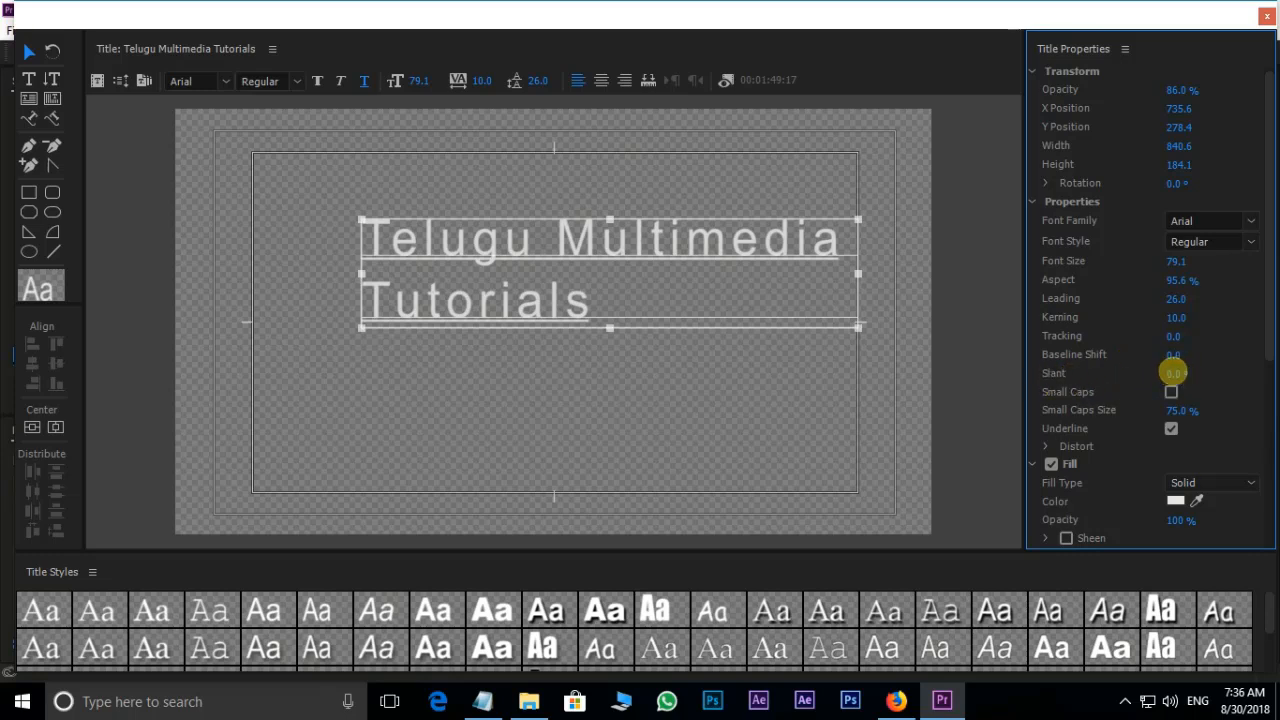
left_click_drag(1172, 372, 1110, 393)
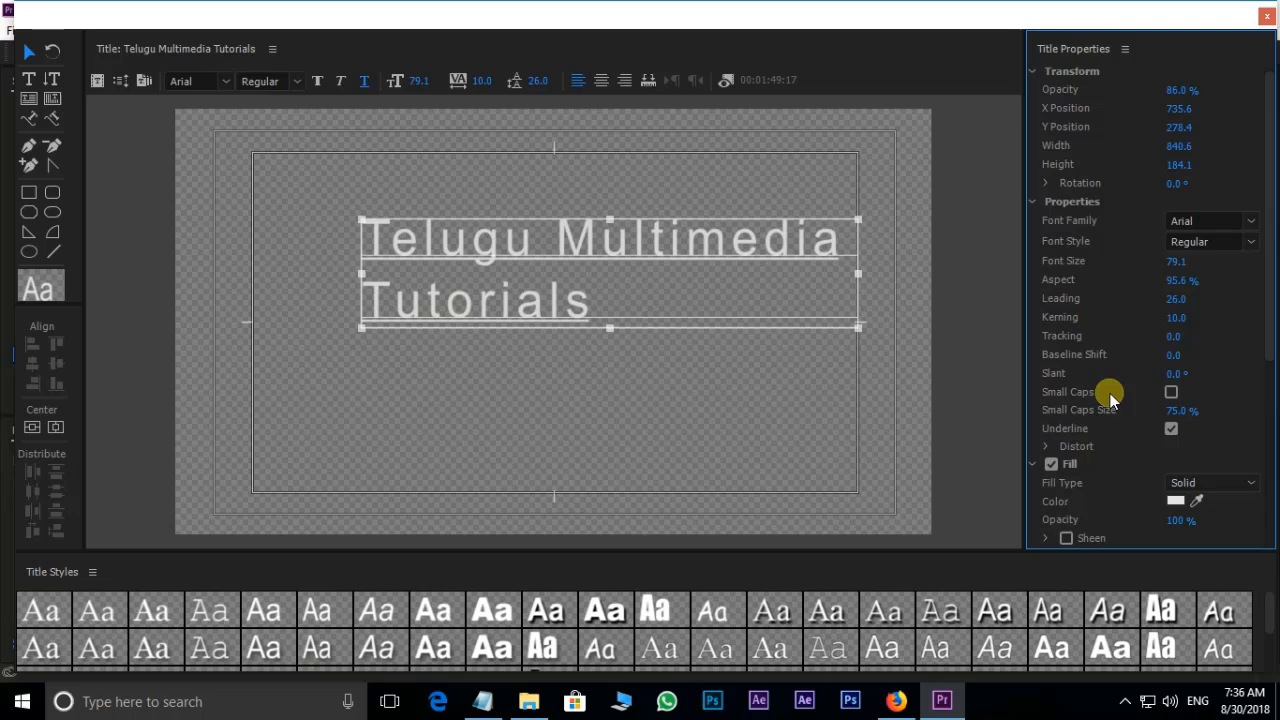
Turn on small caps at 51% size, keeping the title underlined
left_click(1171, 392)
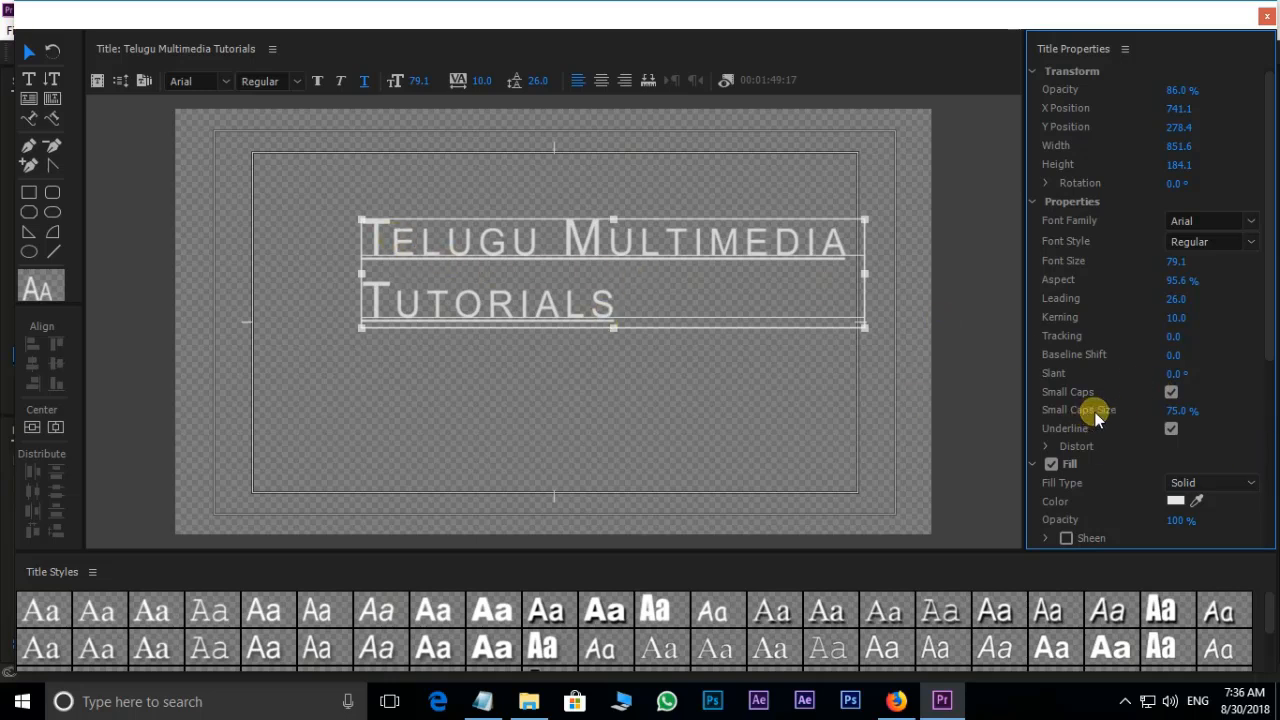
mouse_move(1183, 418)
left_mouse_down()
mouse_move(1197, 409)
mouse_move(1163, 409)
left_mouse_up()
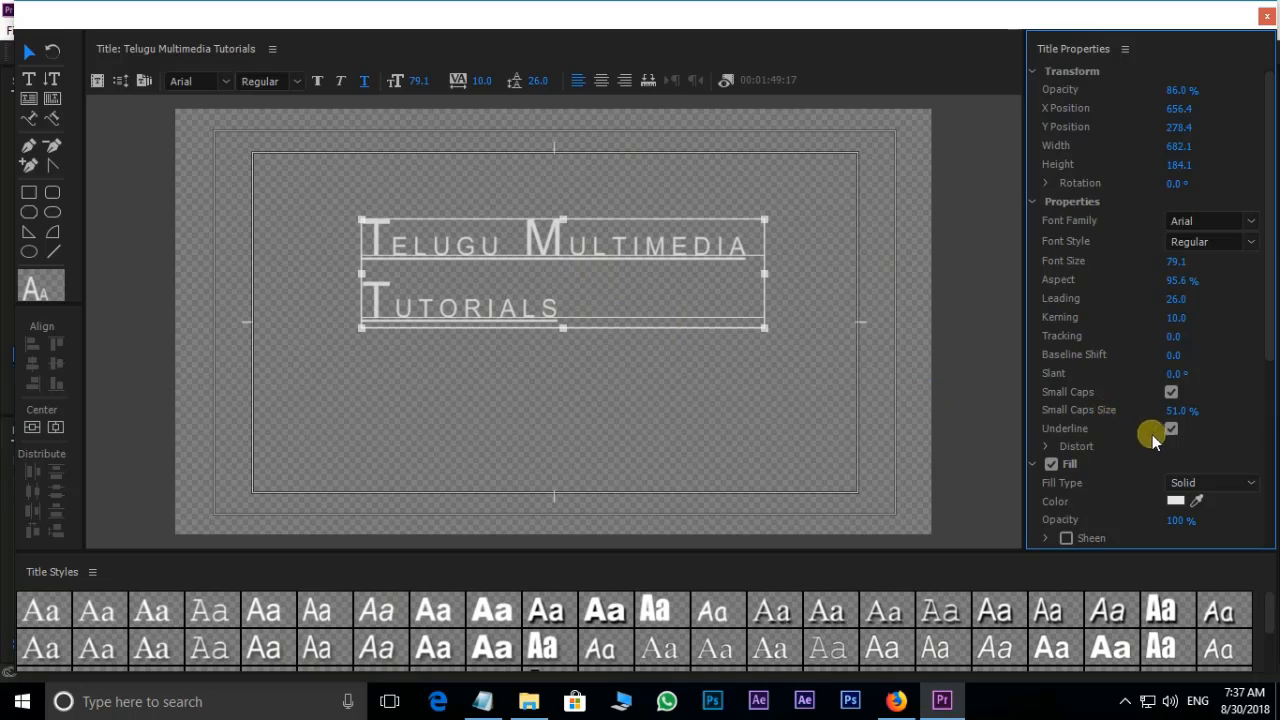
left_click(1171, 428)
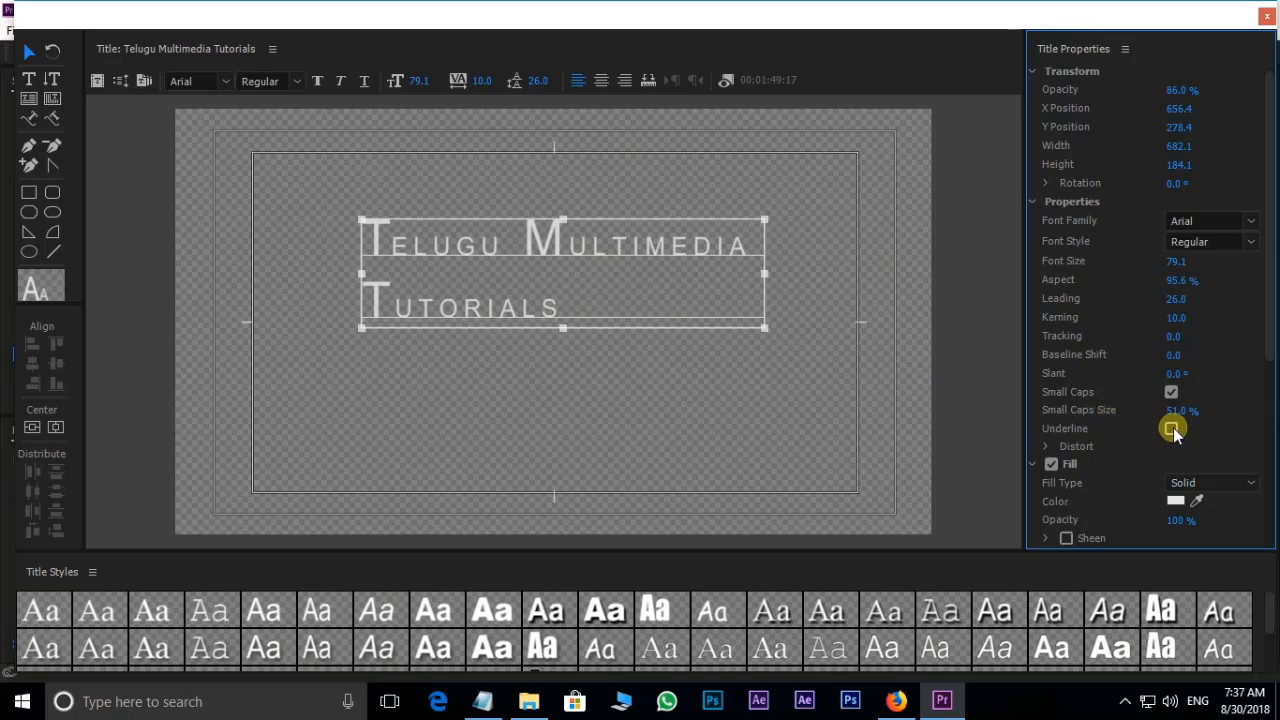
scroll(1172, 428, "down", 1)
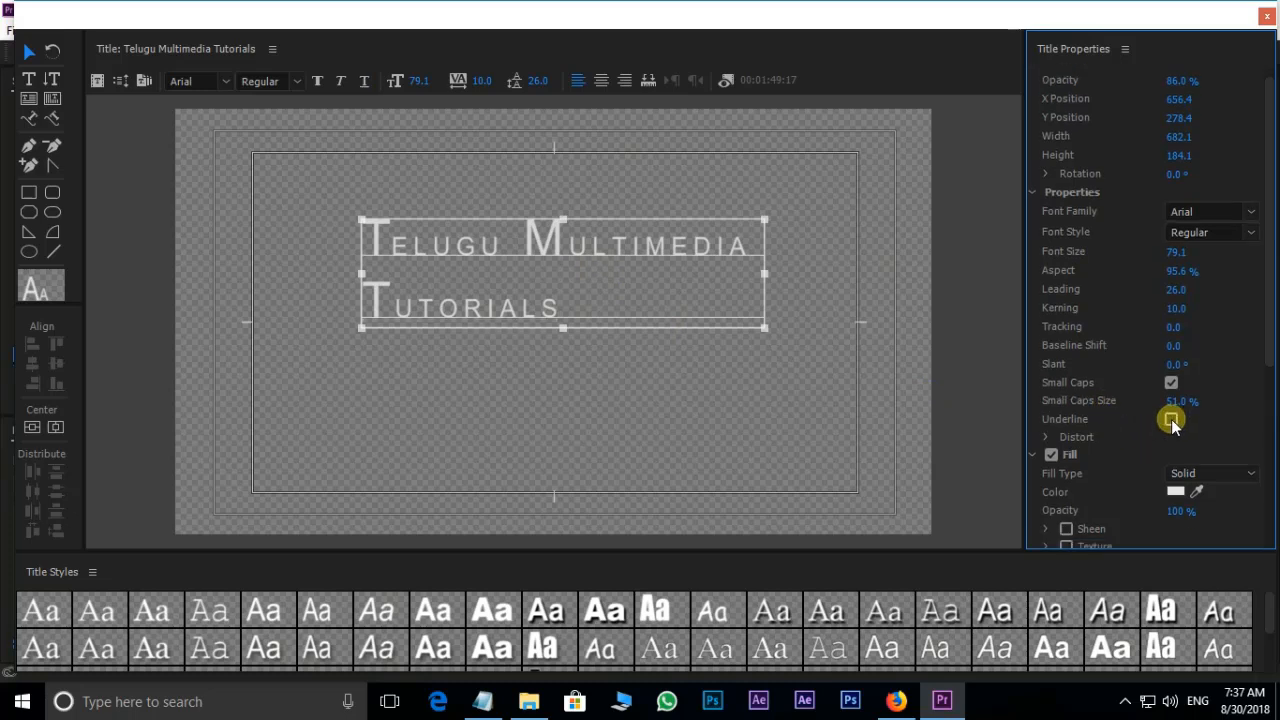
left_click(1171, 420)
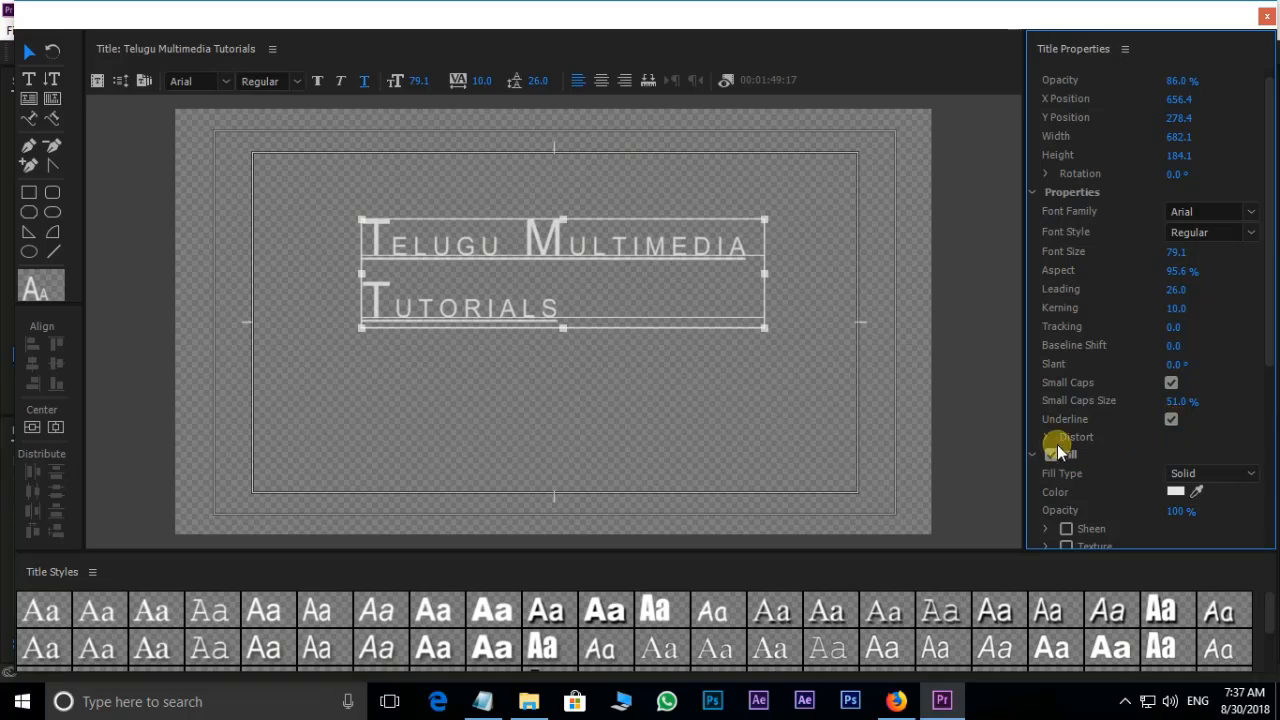
Collapse the font properties and save the project
scroll(1100, 420, "down", 3)
left_click(1034, 123)
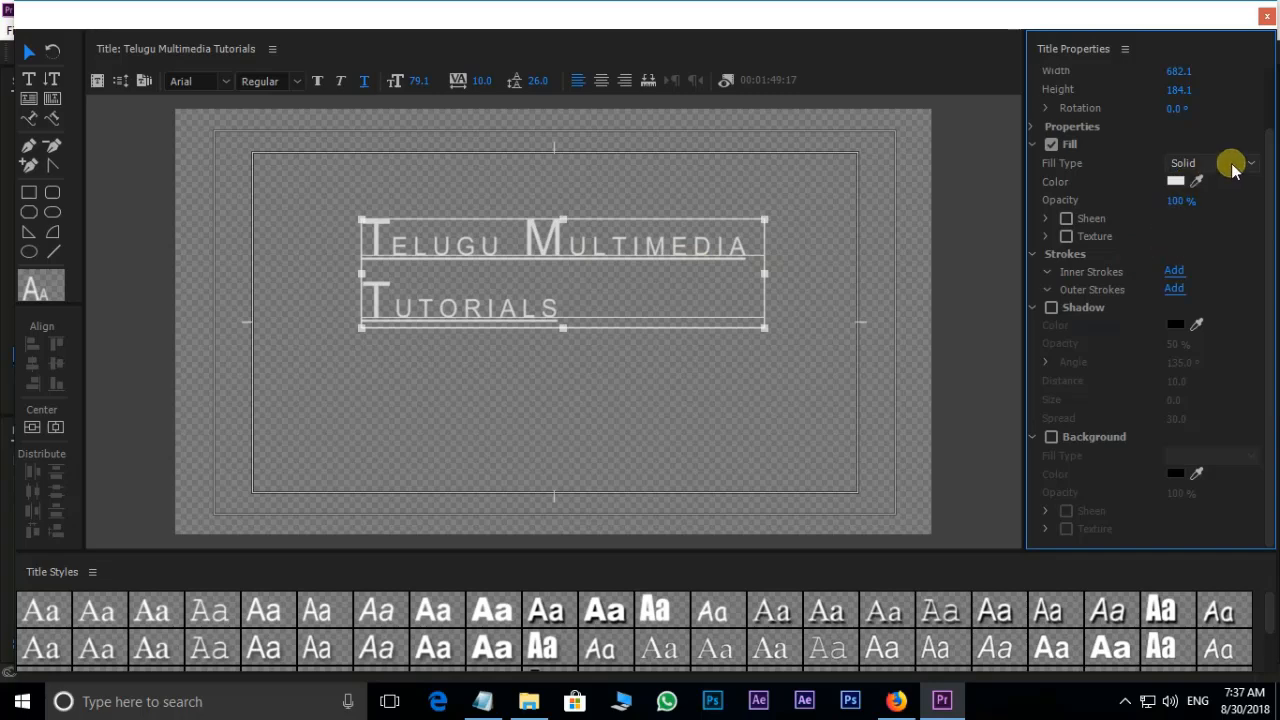
key("ctrl+s")
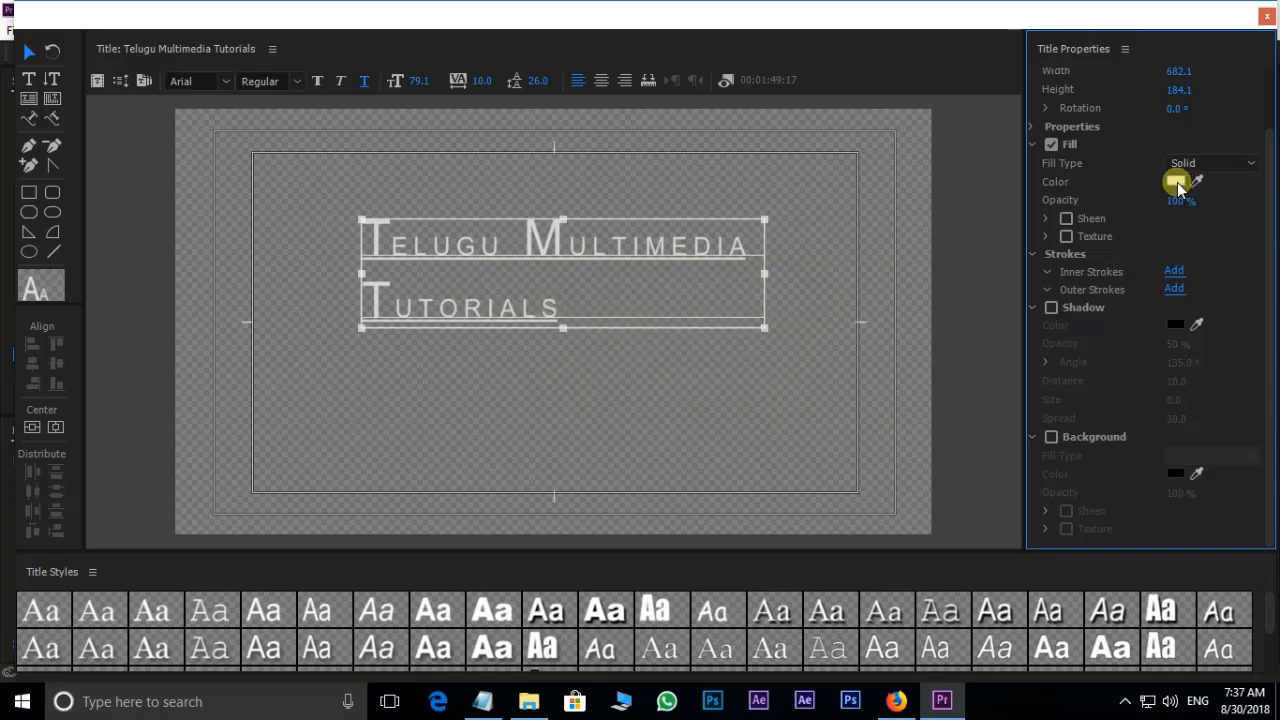
Change the title fill colour from light grey to magenta BD0DE3
left_click(1176, 183)
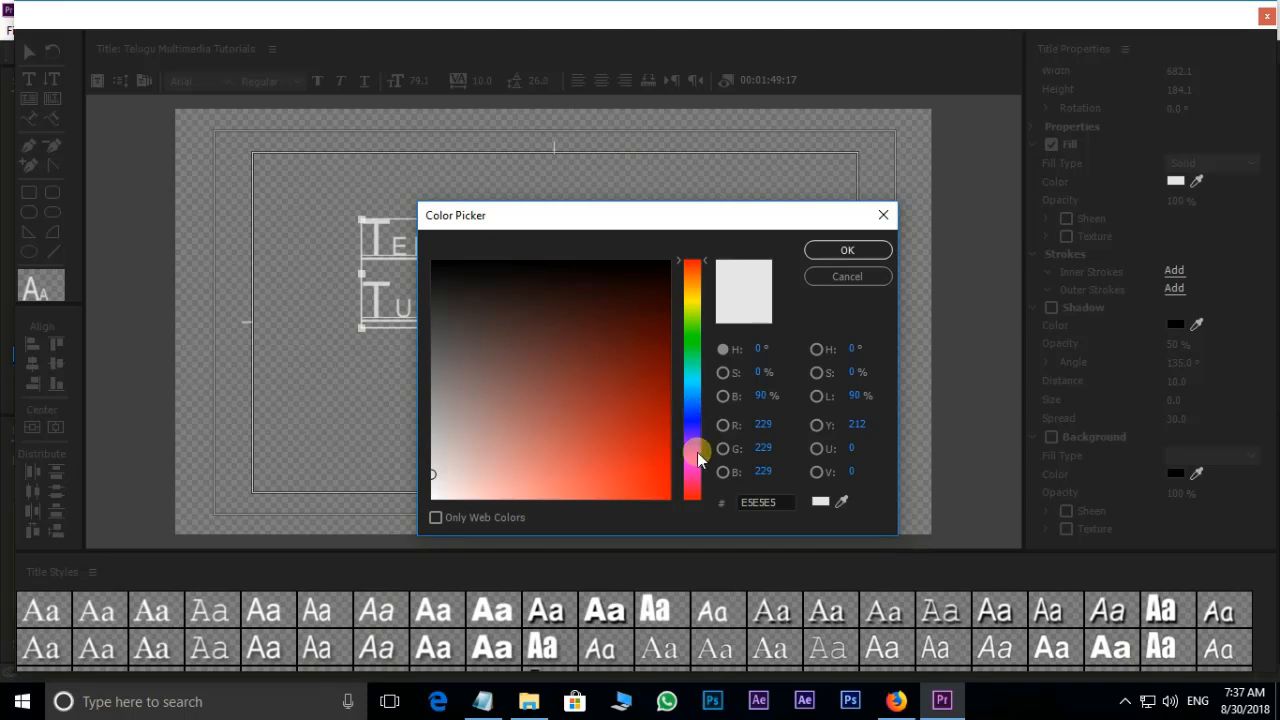
left_click(692, 456)
left_click(656, 472)
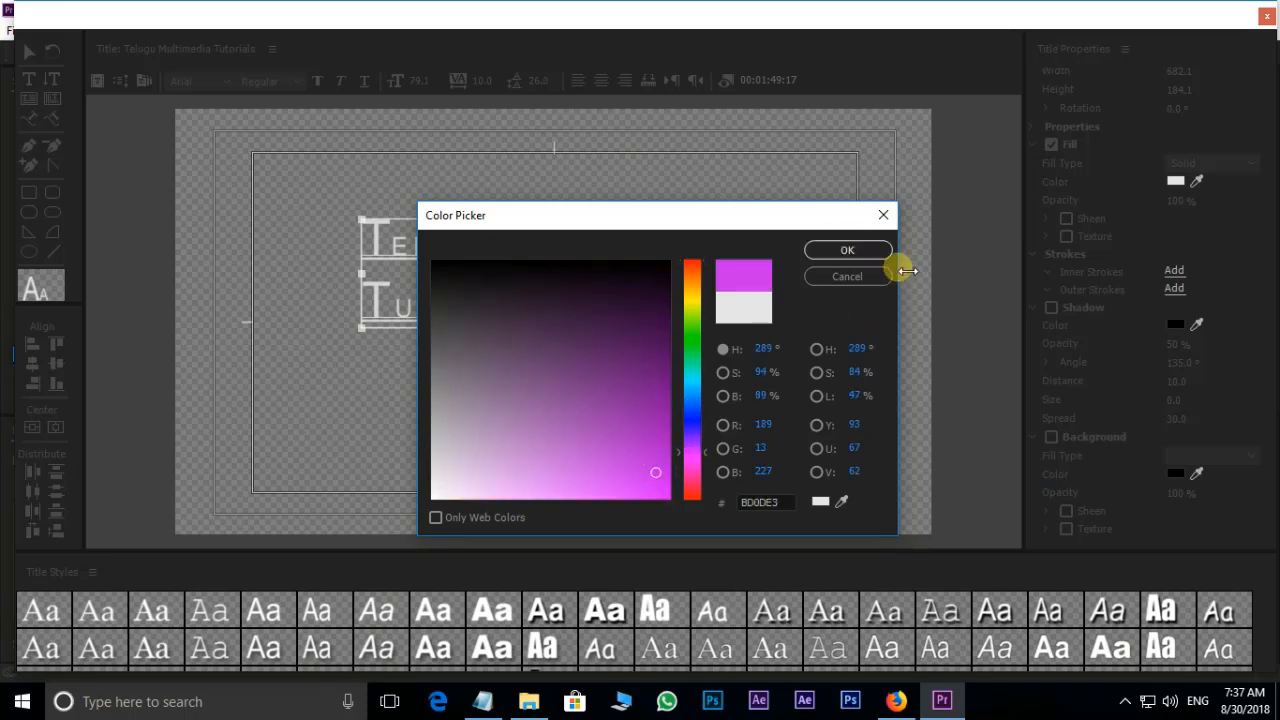
left_click(868, 252)
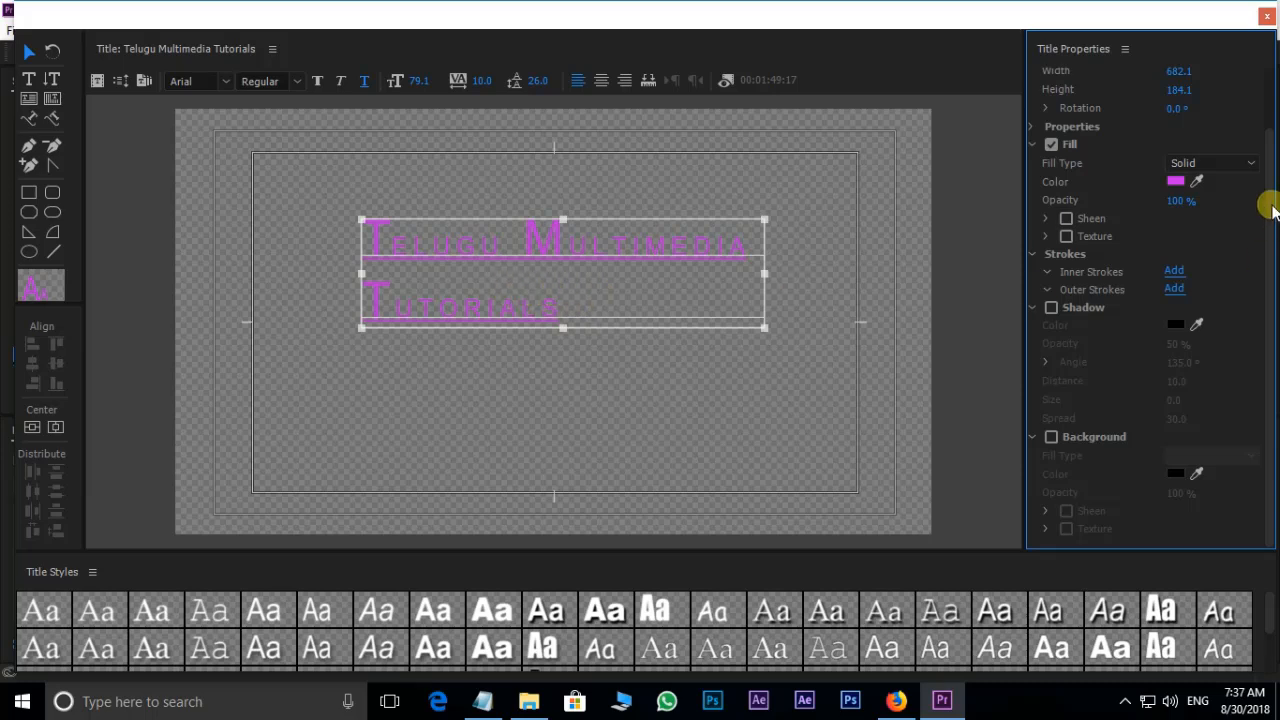
Switch the fill to Linear Gradient and make the right colour stop blue
left_click(1245, 162)
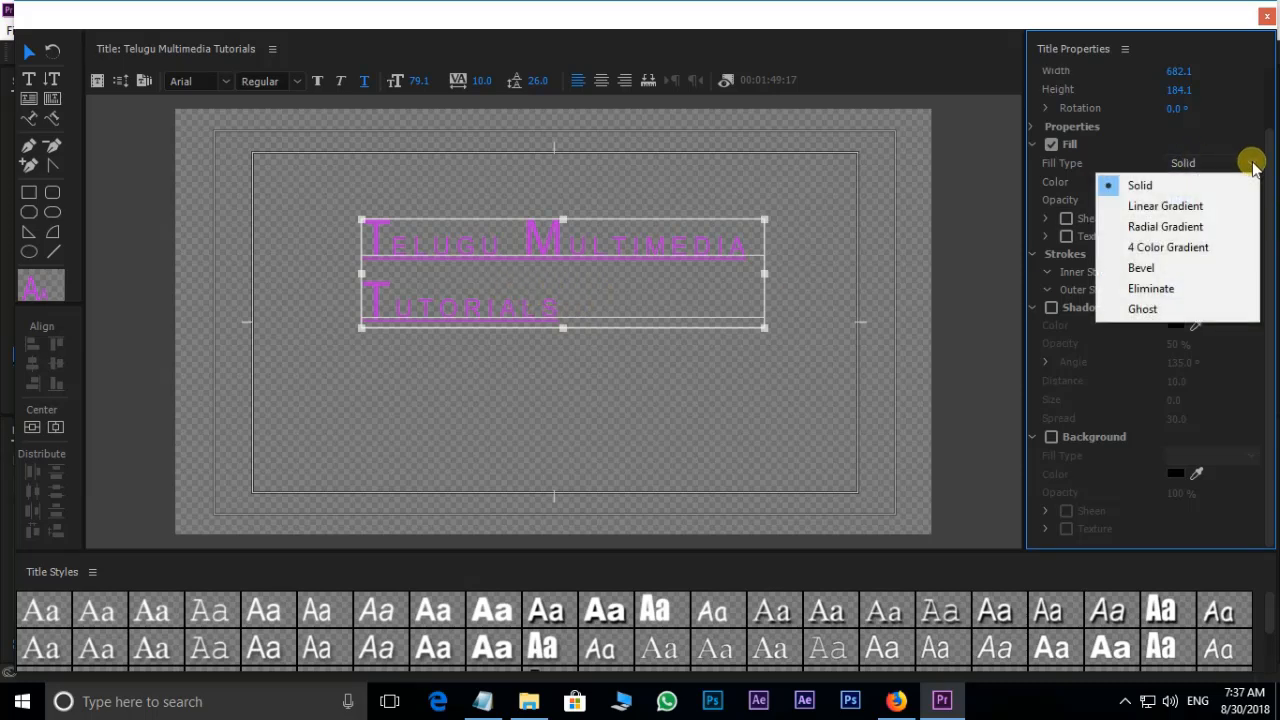
left_click(1170, 206)
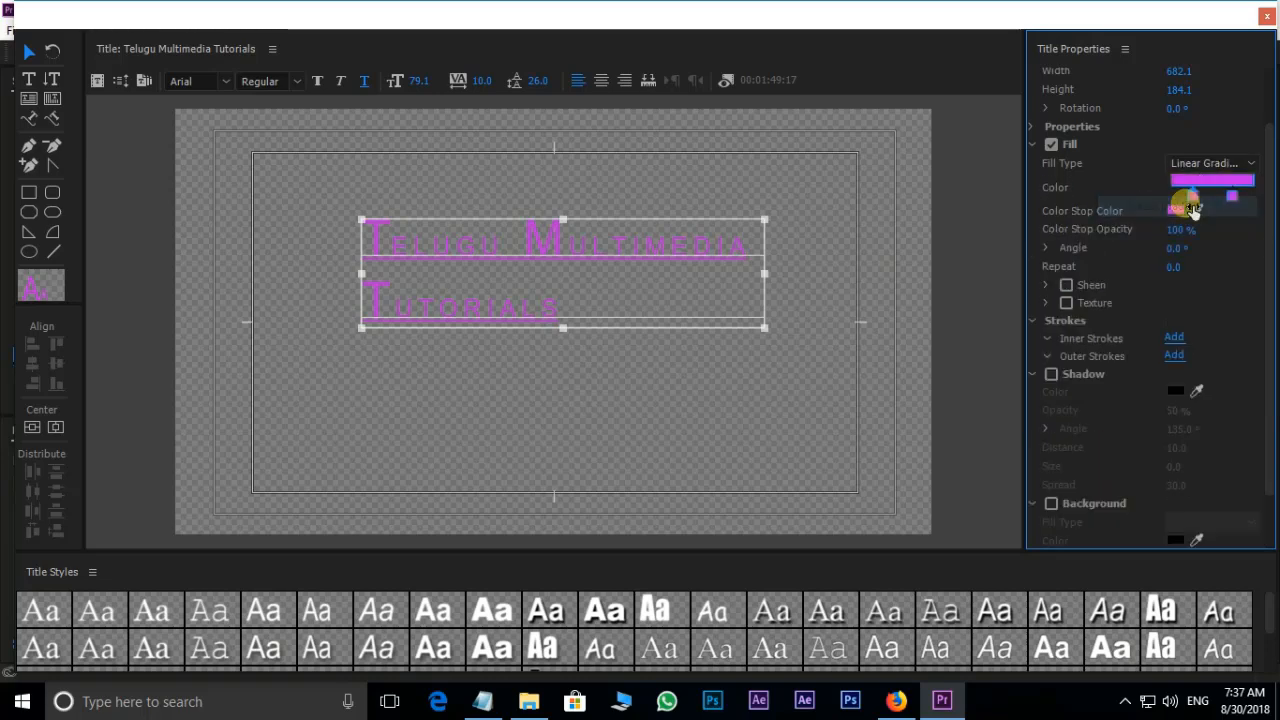
left_click(1232, 196)
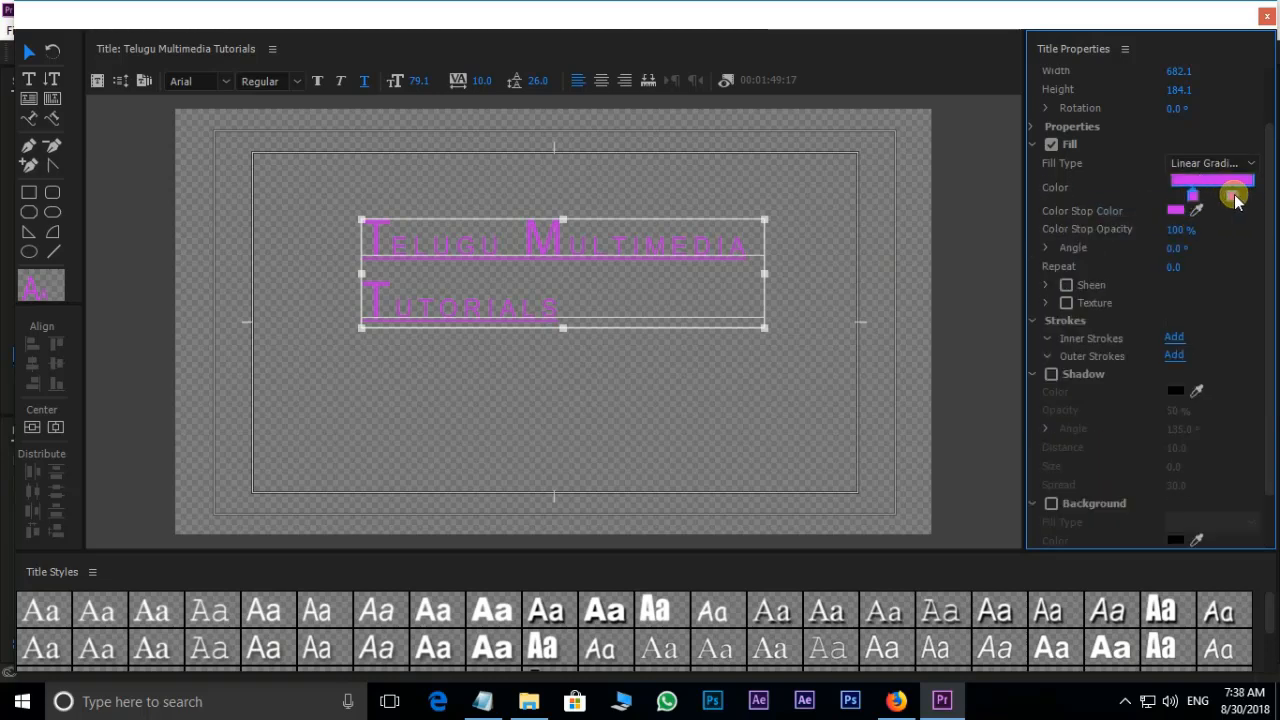
double_click(1232, 196)
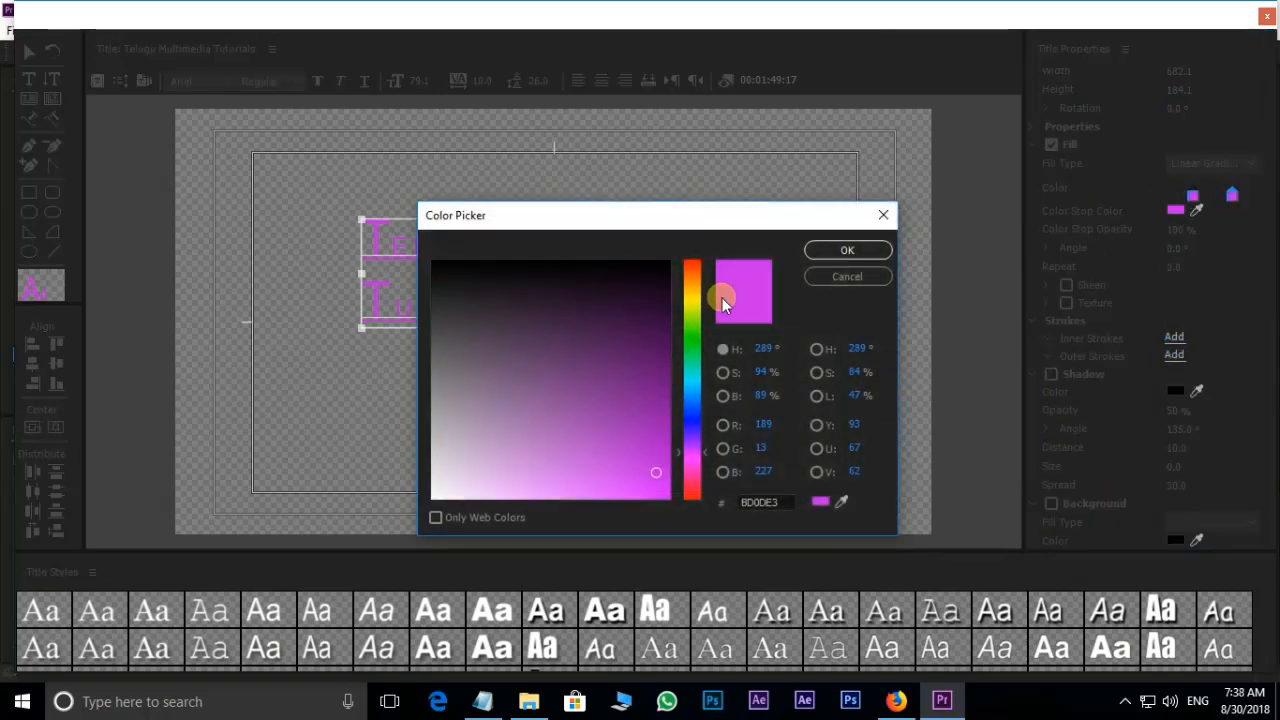
left_click(693, 400)
left_click(689, 349)
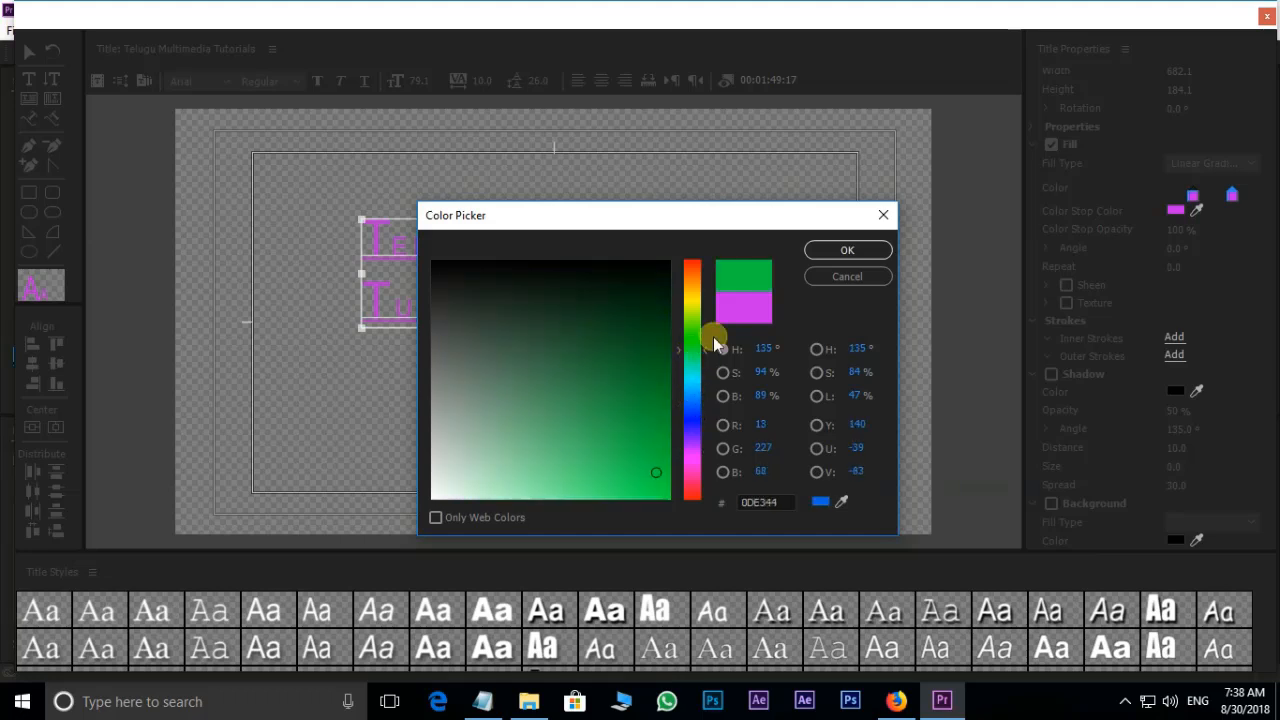
left_click(849, 251)
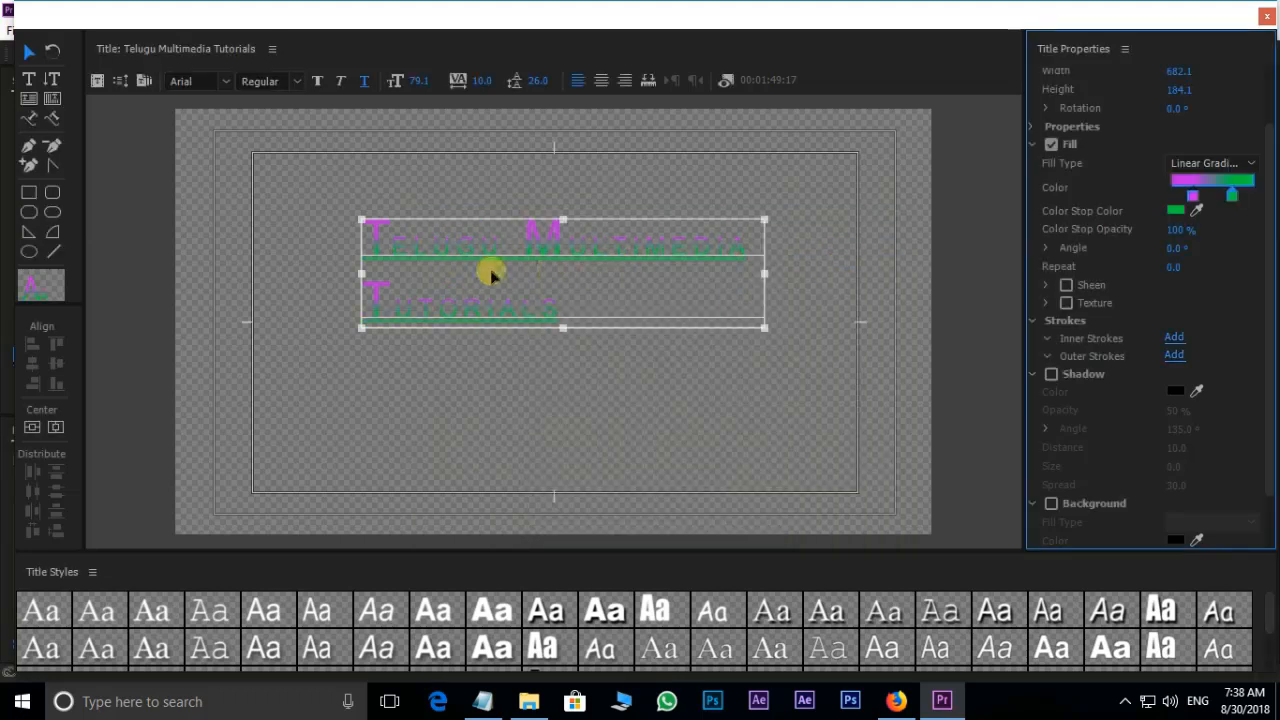
double_click(1233, 203)
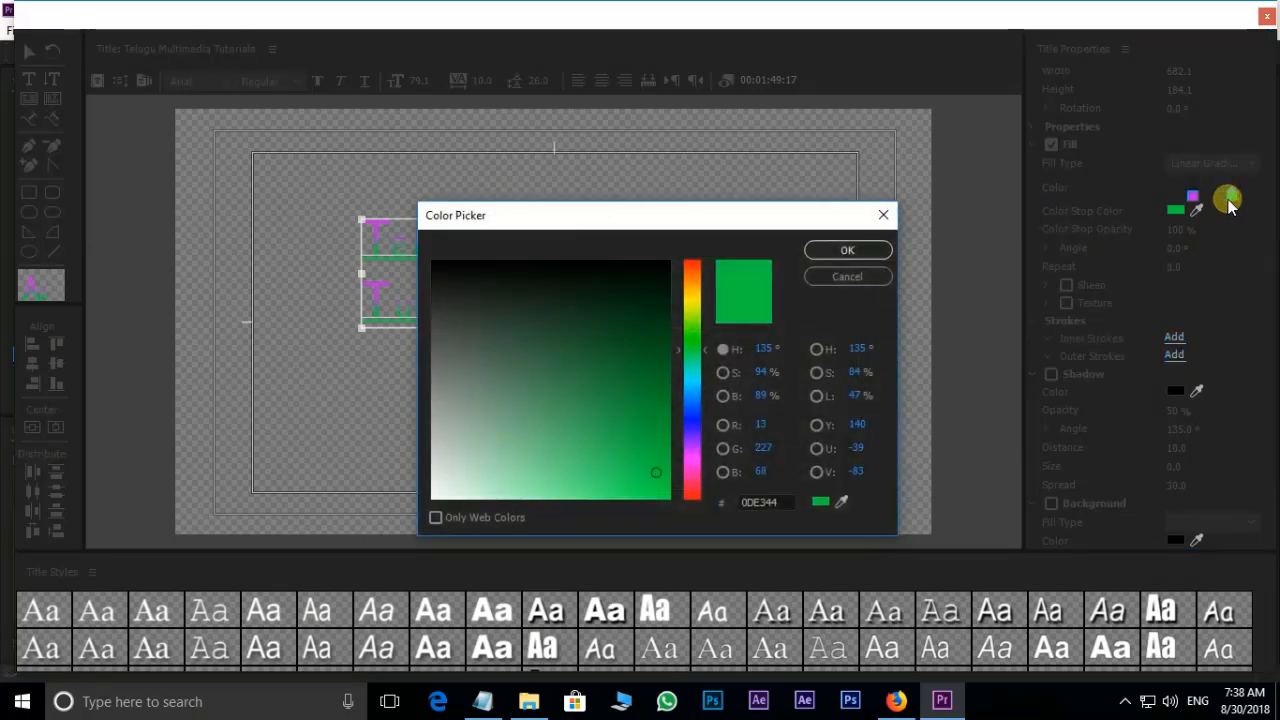
left_click(697, 418)
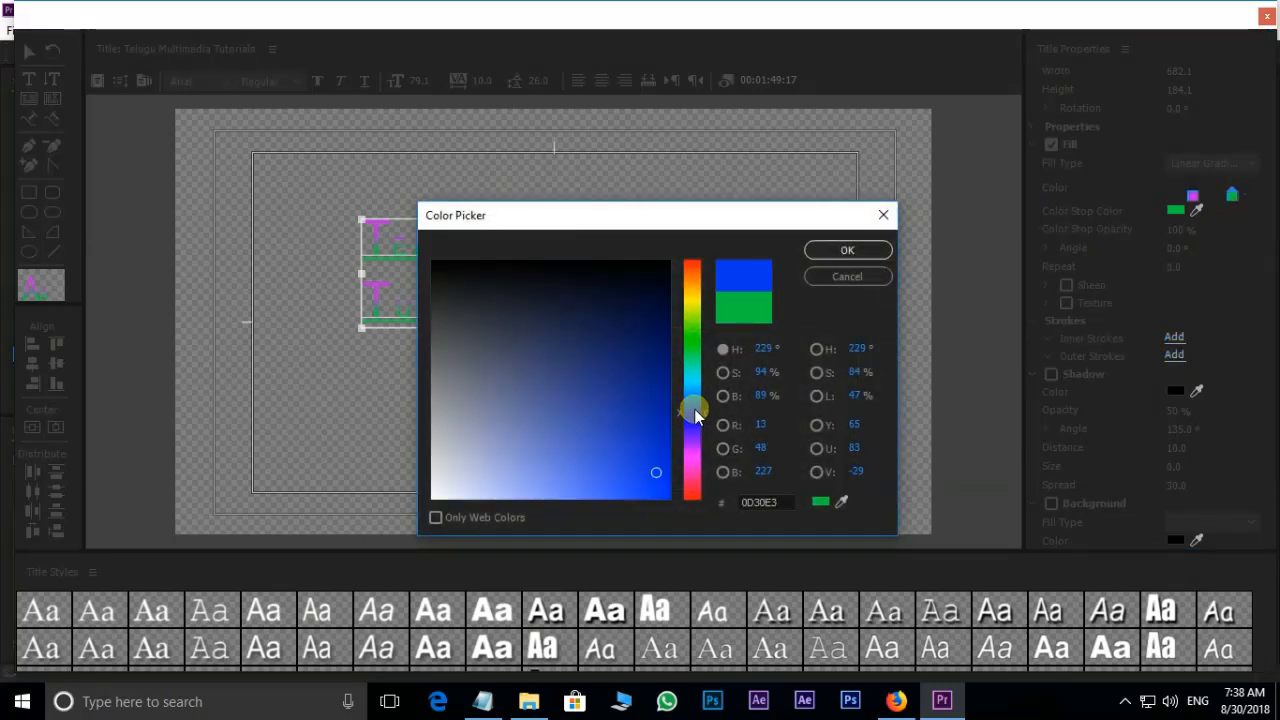
left_click(842, 255)
left_click(368, 248)
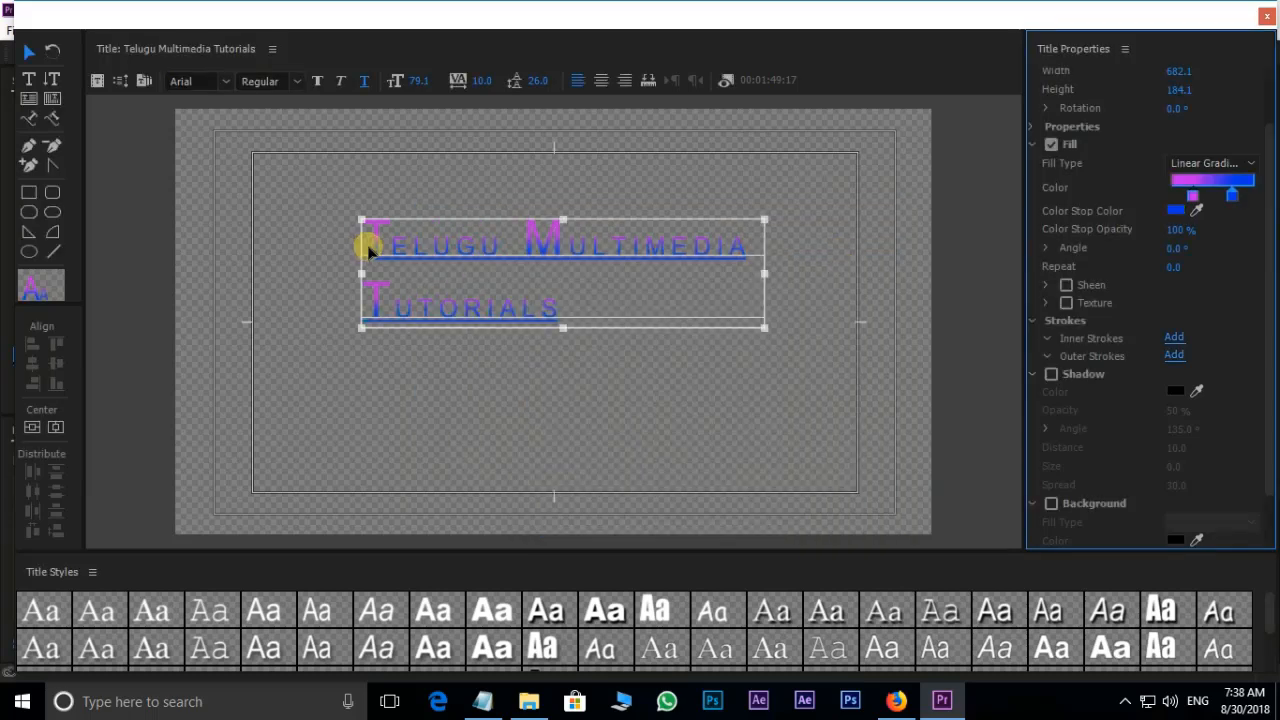
Make the gradient's left colour stop red (DB0909)
left_click(1193, 200)
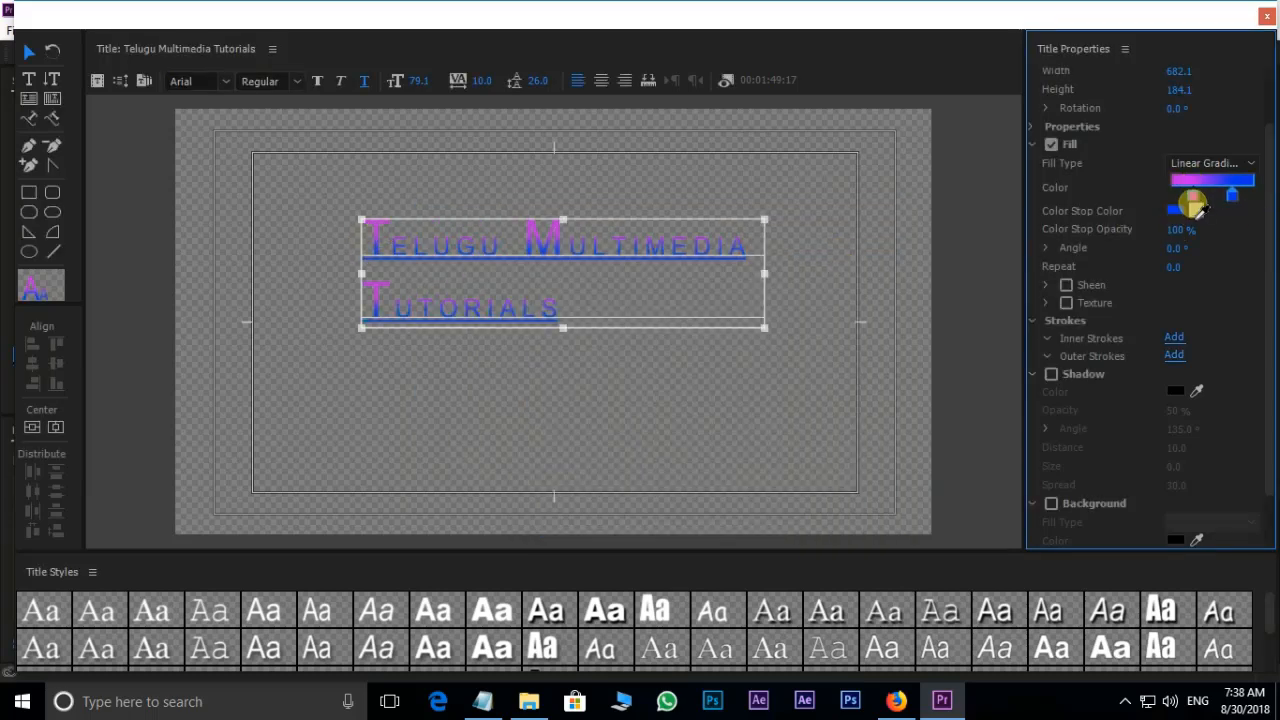
double_click(1193, 200)
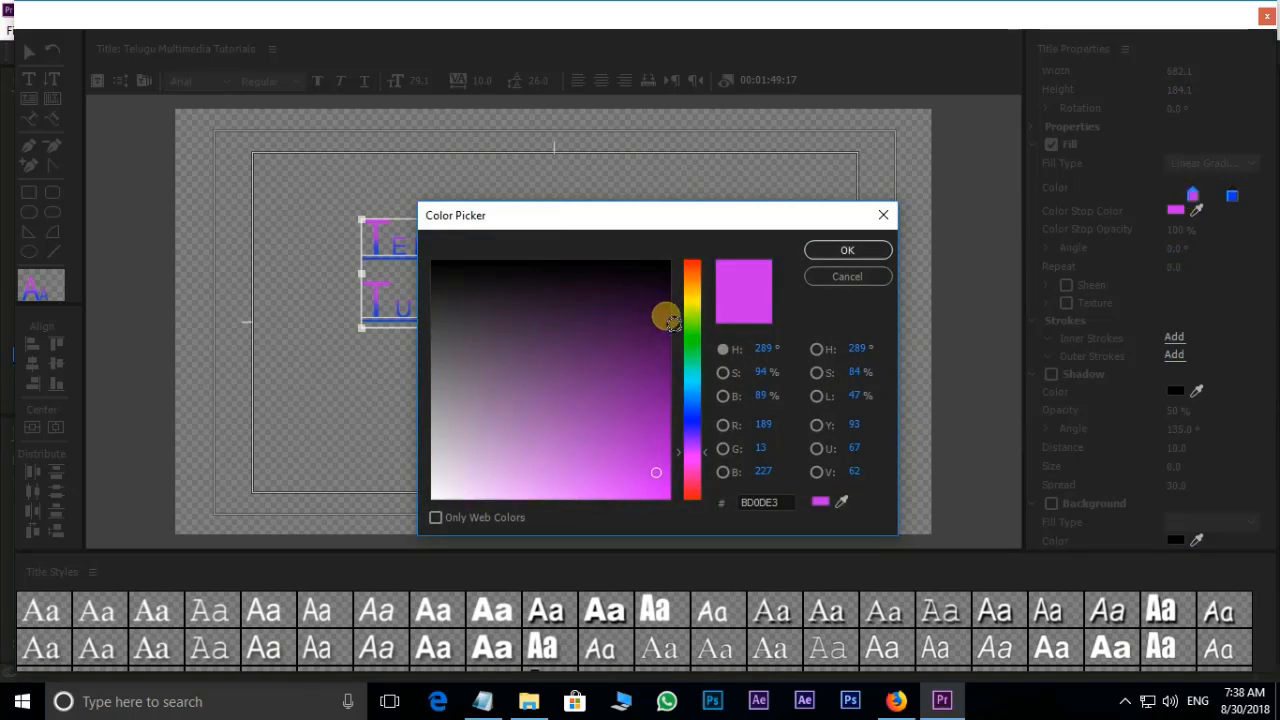
left_click(695, 303)
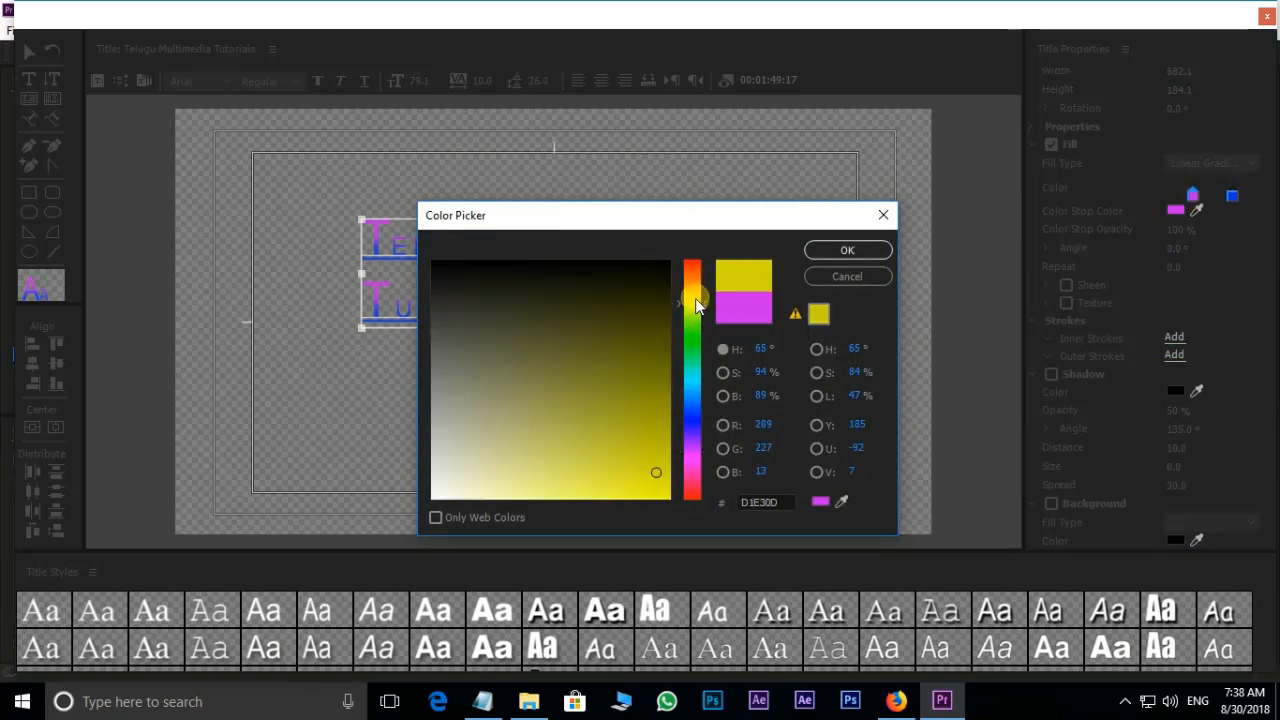
left_click(855, 251)
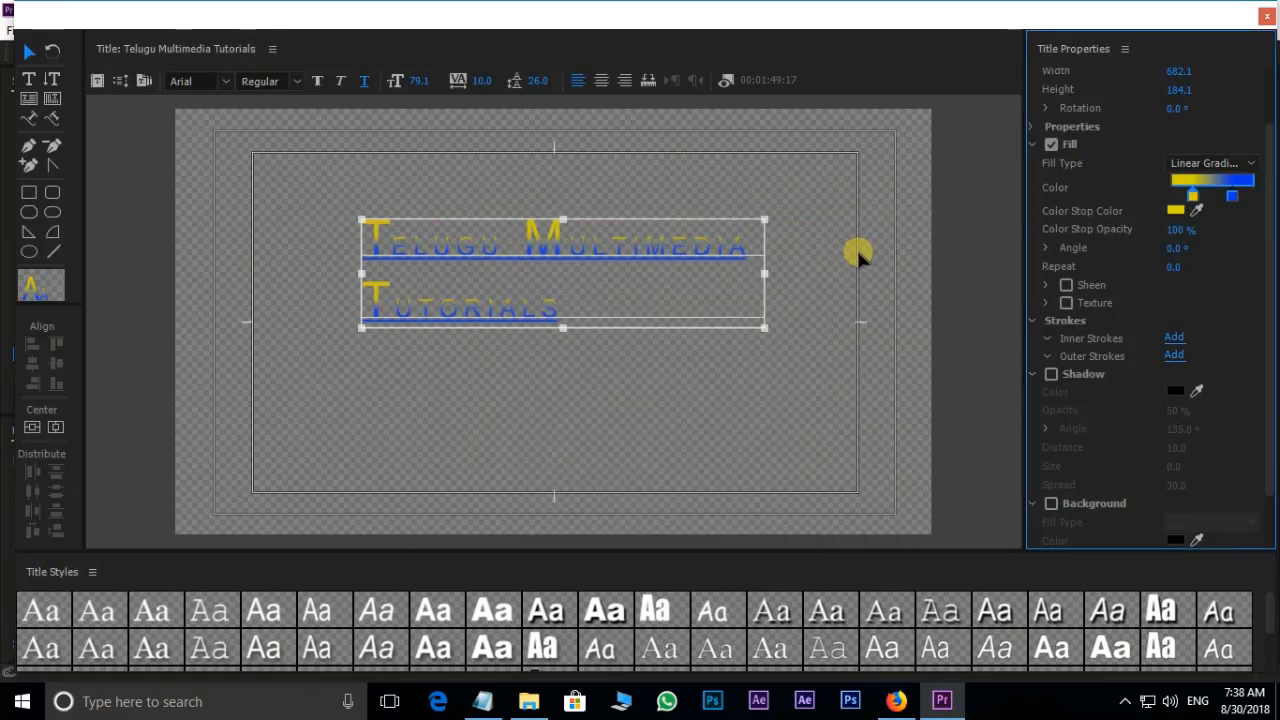
left_click(1176, 210)
left_click(692, 499)
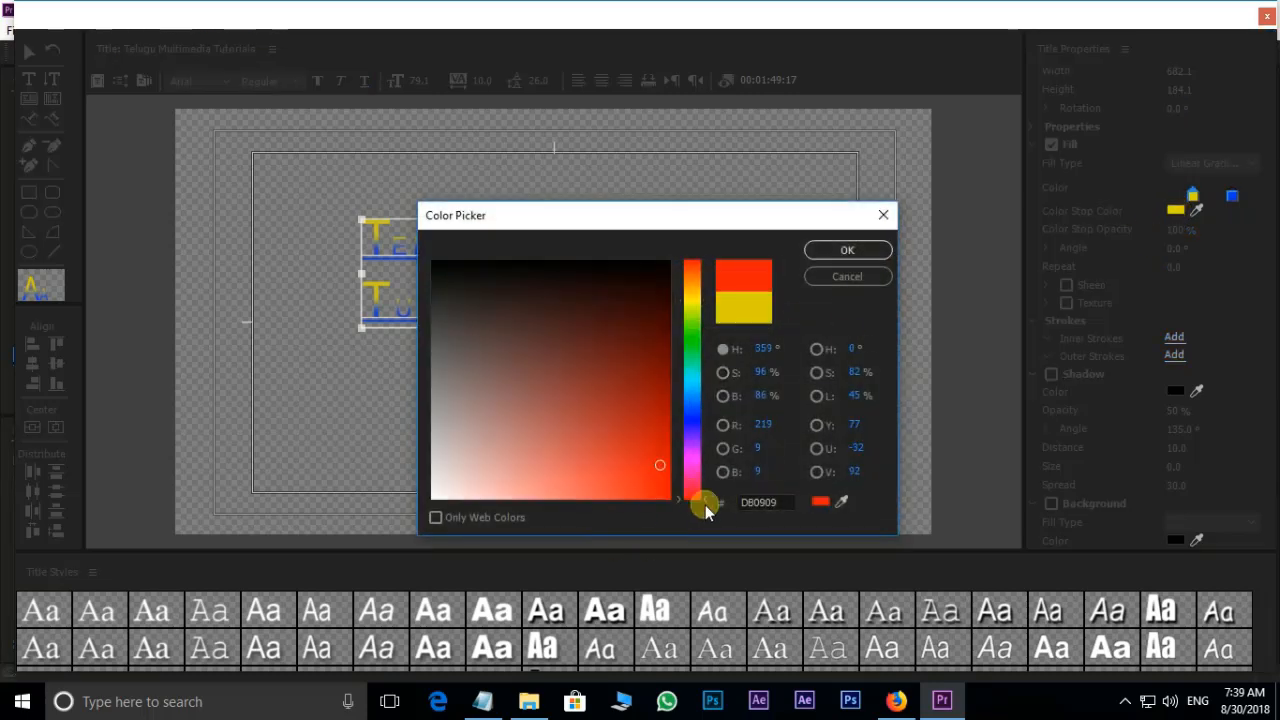
left_click(847, 252)
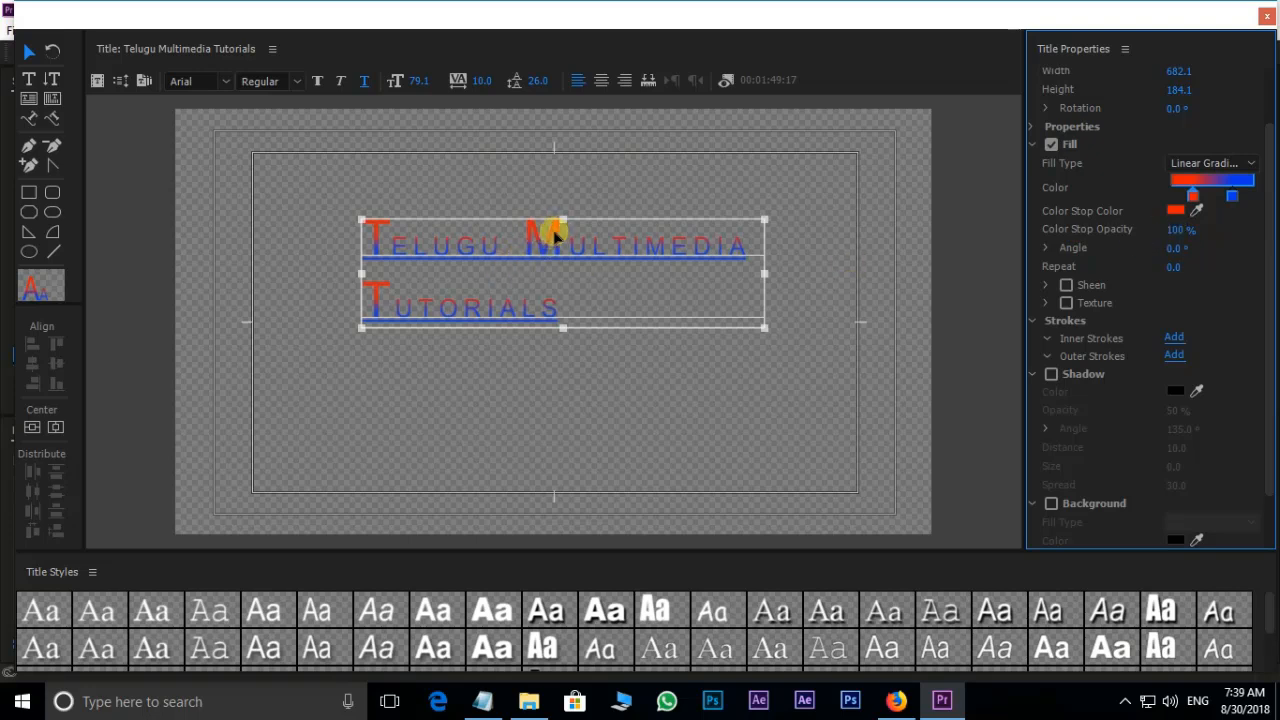
Adjust the red stop and rotate the gradient angle to 84.0°
mouse_move(1190, 235)
left_mouse_down()
mouse_move(1046, 232)
mouse_move(1184, 252)
left_mouse_up()
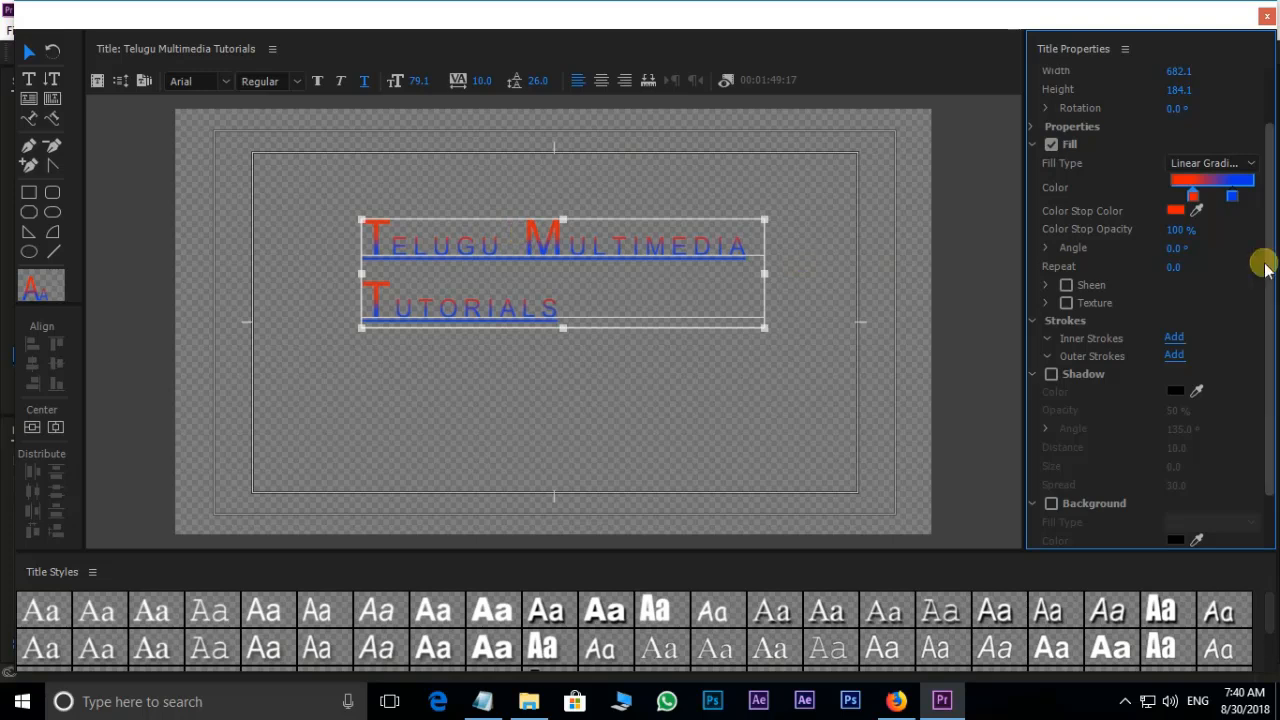
left_click_drag(1180, 250, 1256, 261)
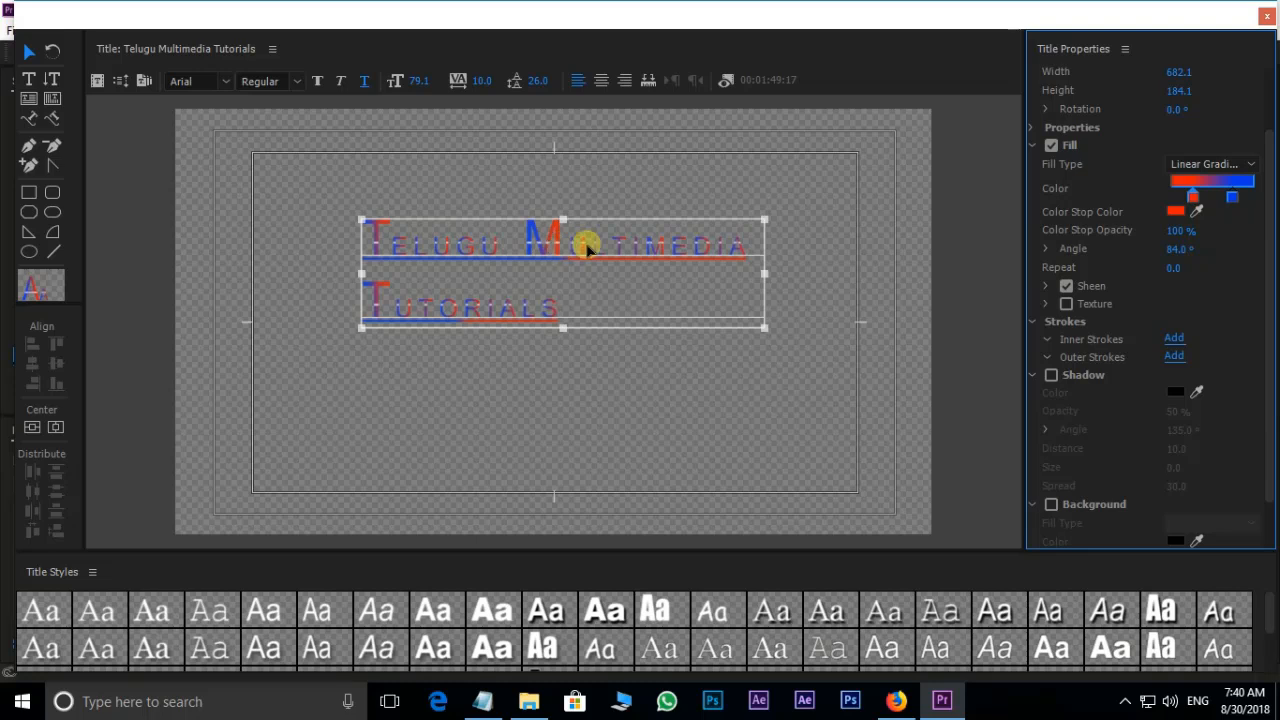
Set the sheen to size 60.0, angle 326.0° and offset -19.0
left_click(1046, 286)
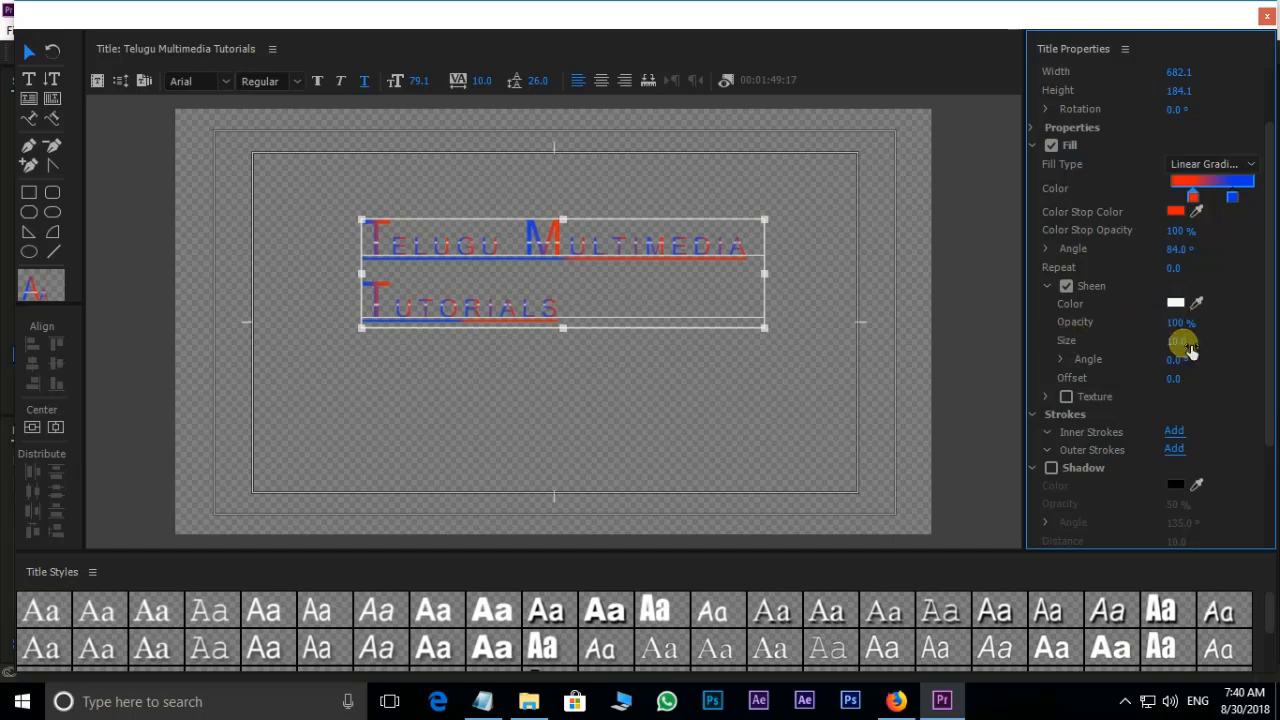
left_click_drag(1185, 341, 1218, 341)
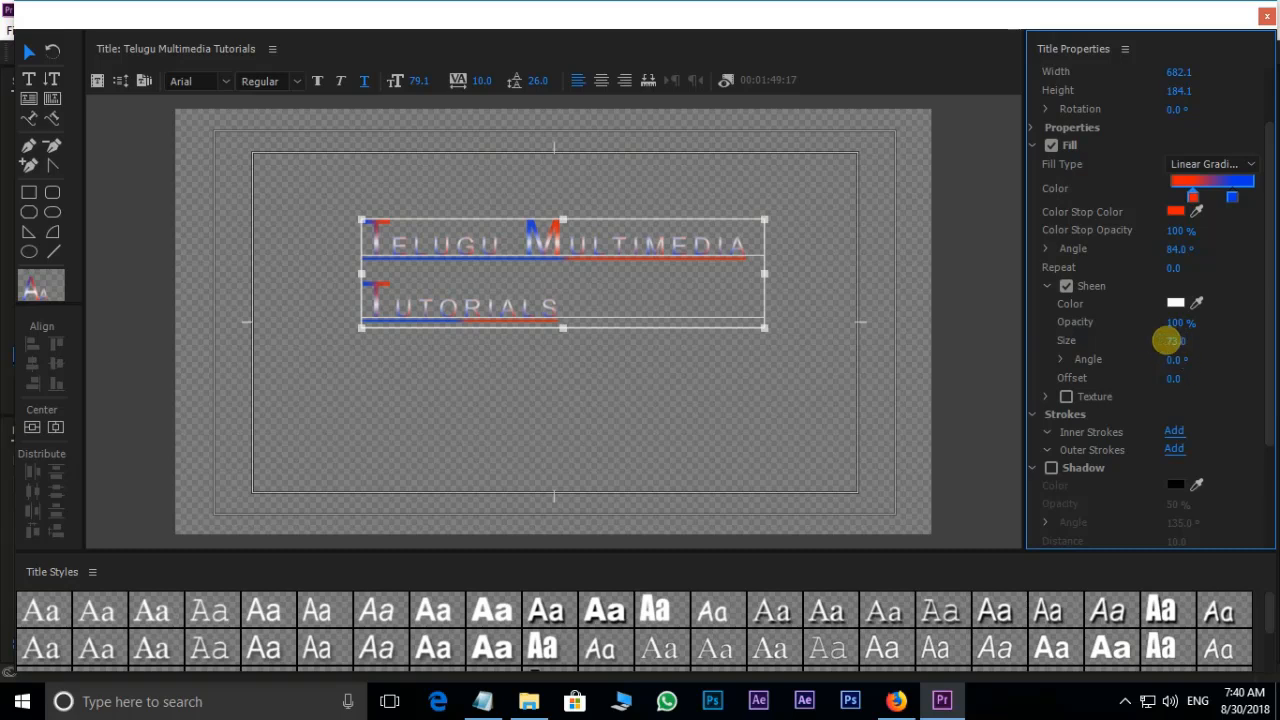
left_click_drag(1168, 341, 1145, 341)
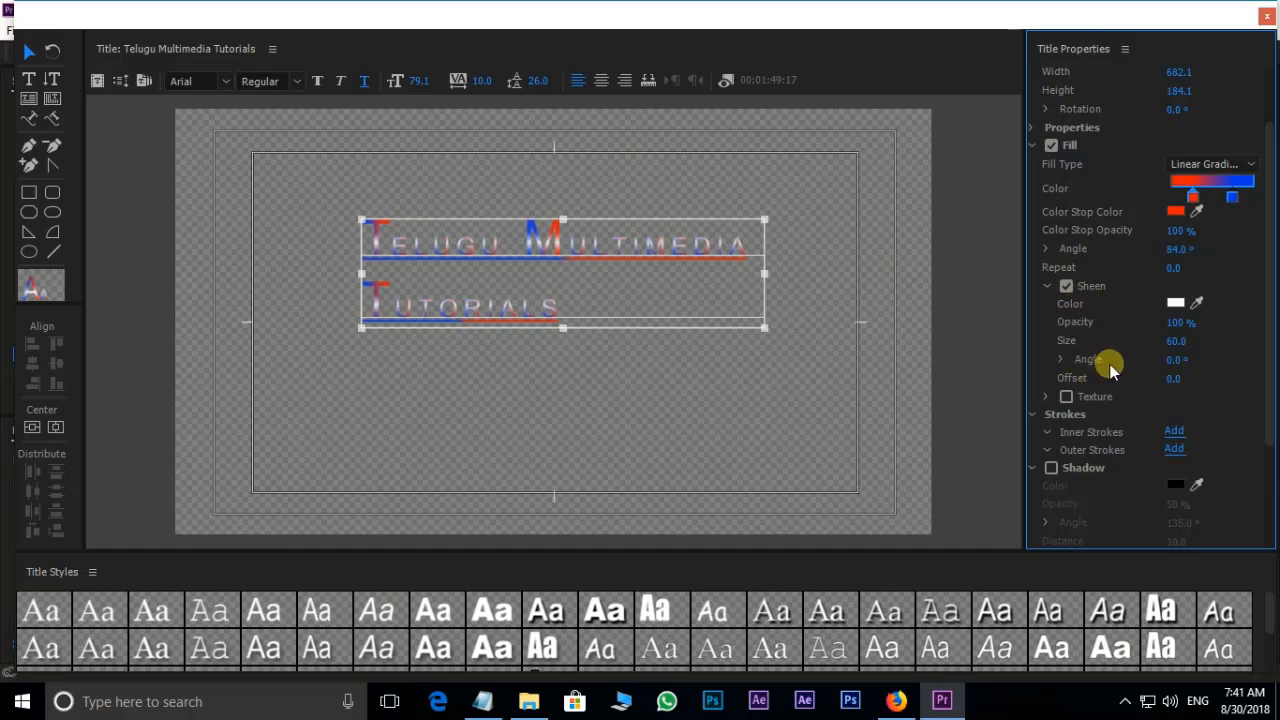
left_click_drag(1177, 366, 1141, 362)
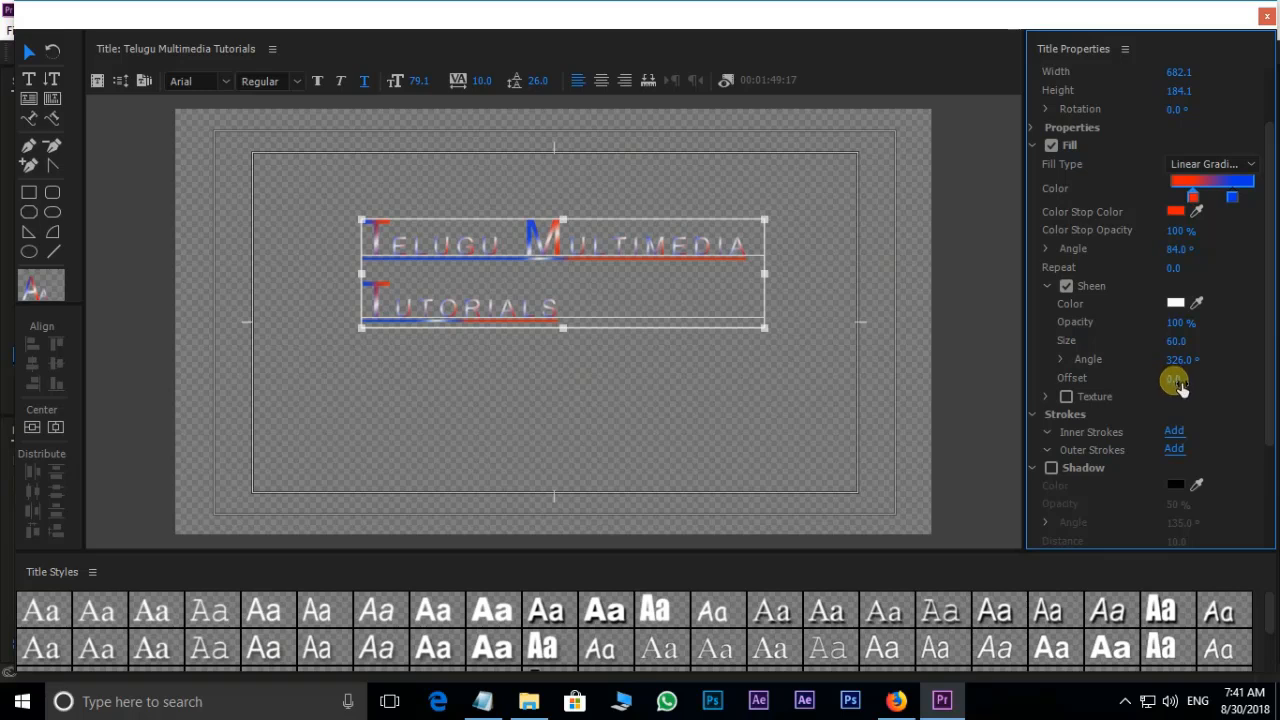
left_click_drag(1179, 384, 1143, 366)
scroll(1050, 237, "down", 1)
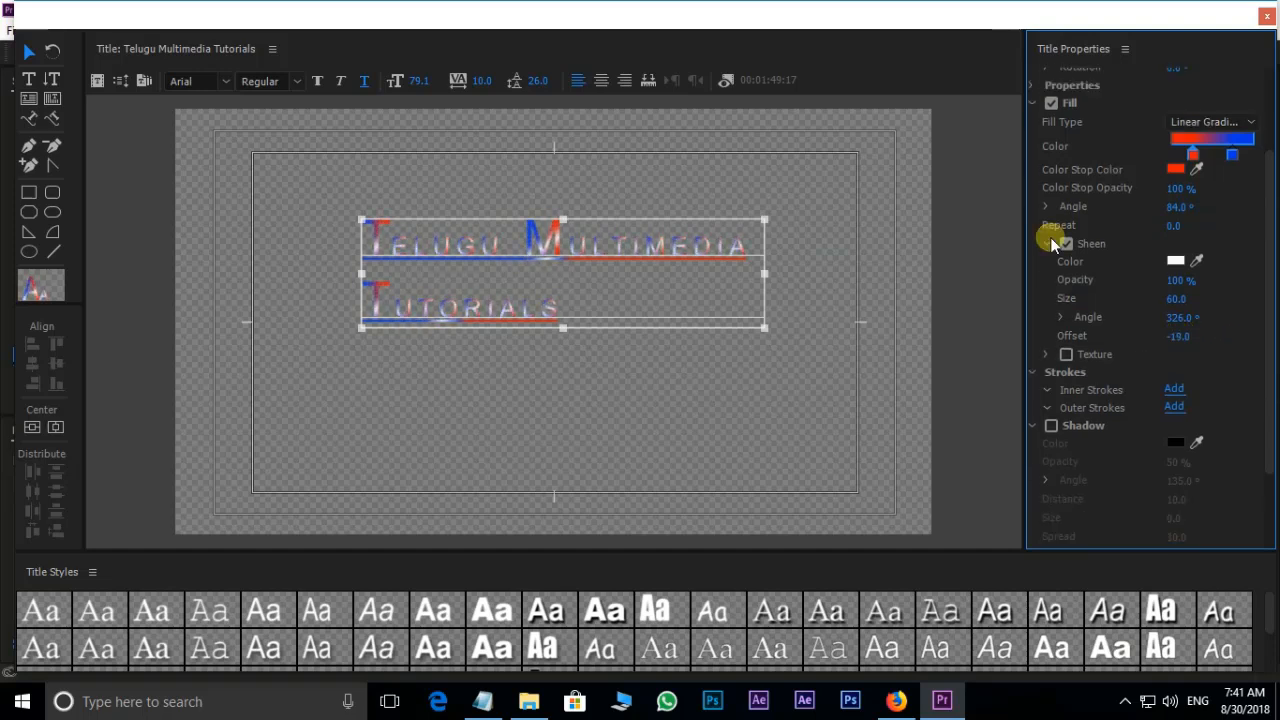
Enable the texture fill and load a photo from the premiere video files folder as the texture
left_click(1049, 243)
left_click(1049, 243)
left_click(1047, 340)
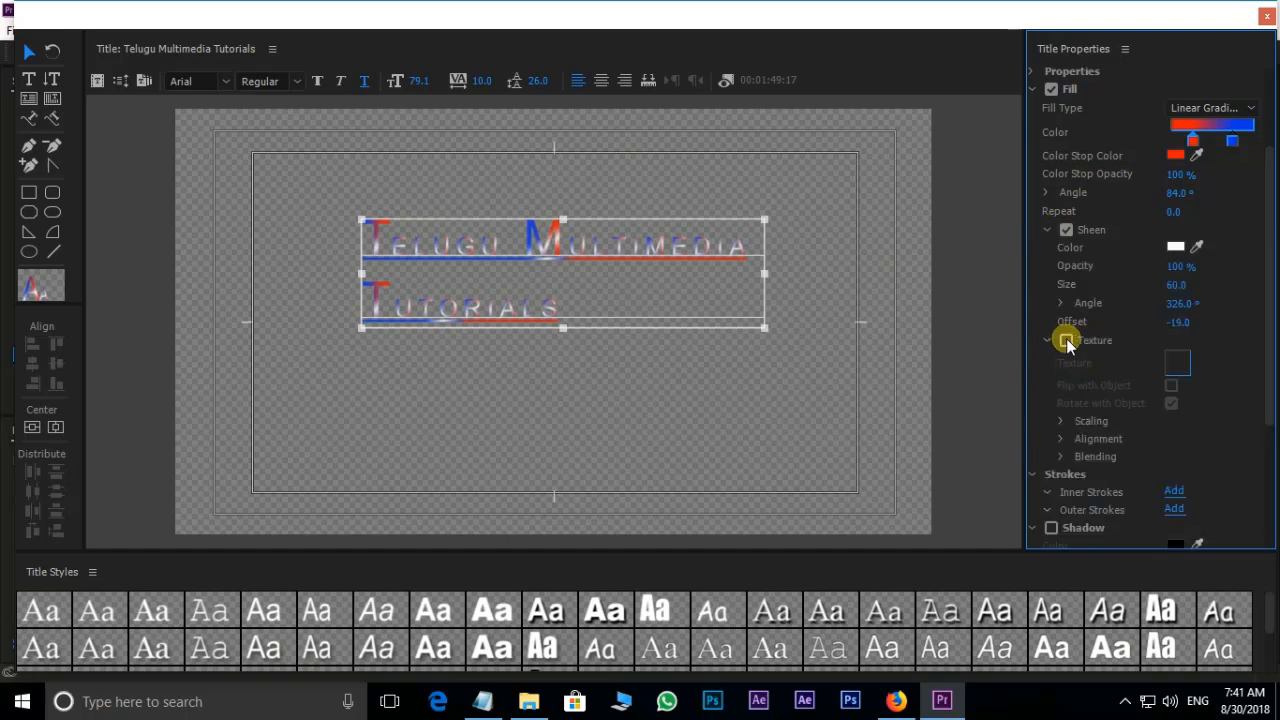
left_click(1066, 341)
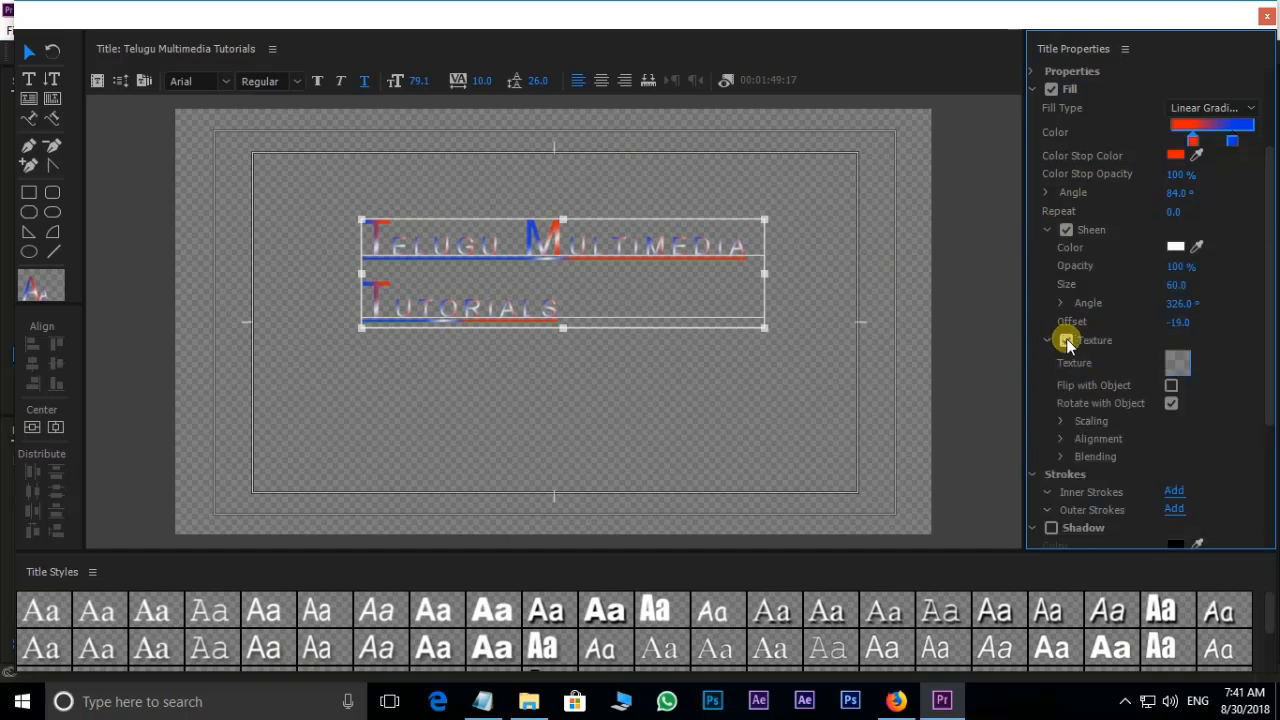
left_click(1179, 362)
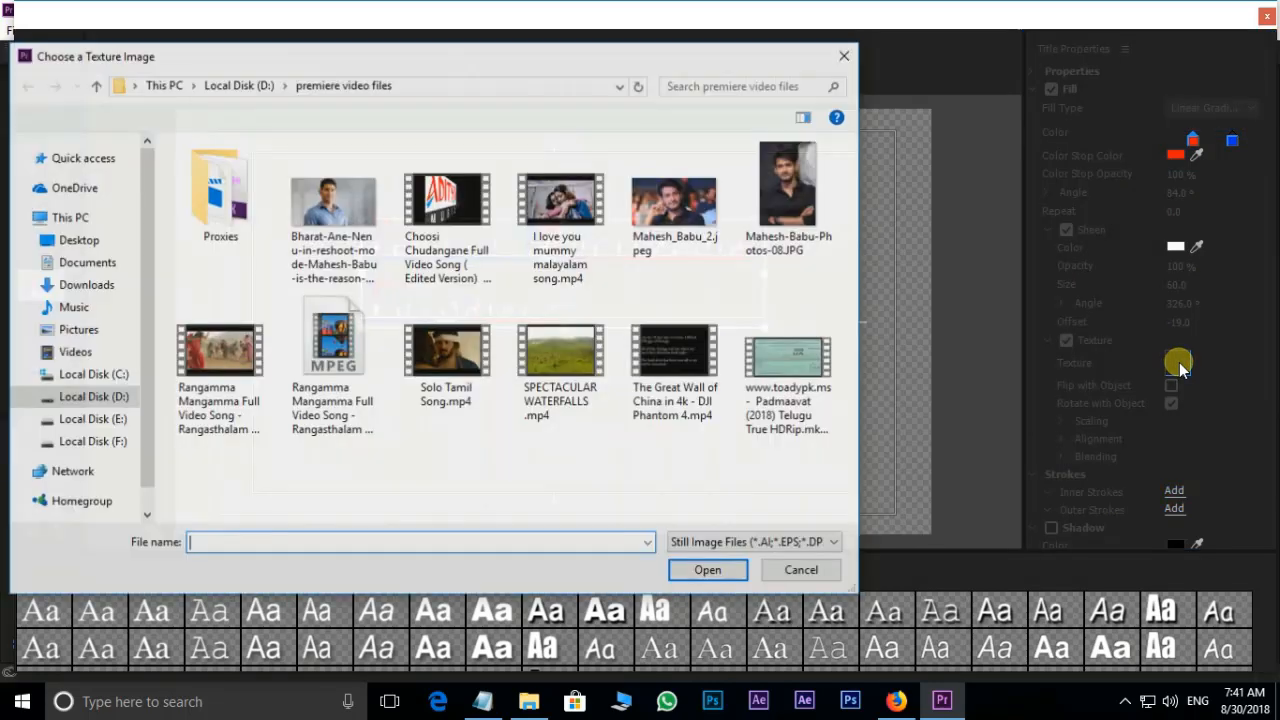
left_click(676, 205)
left_click(709, 571)
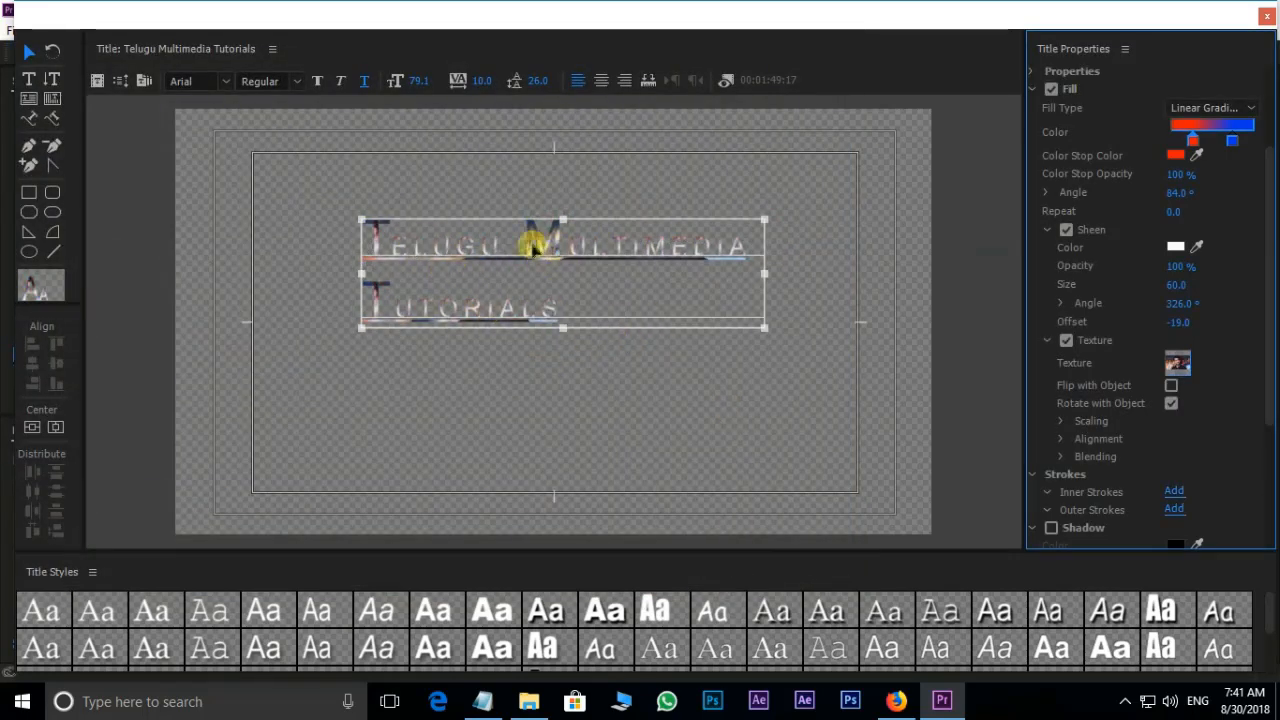
Scale the texture to 200% horizontally and 93% vertically
scroll(1055, 418, "down", 1)
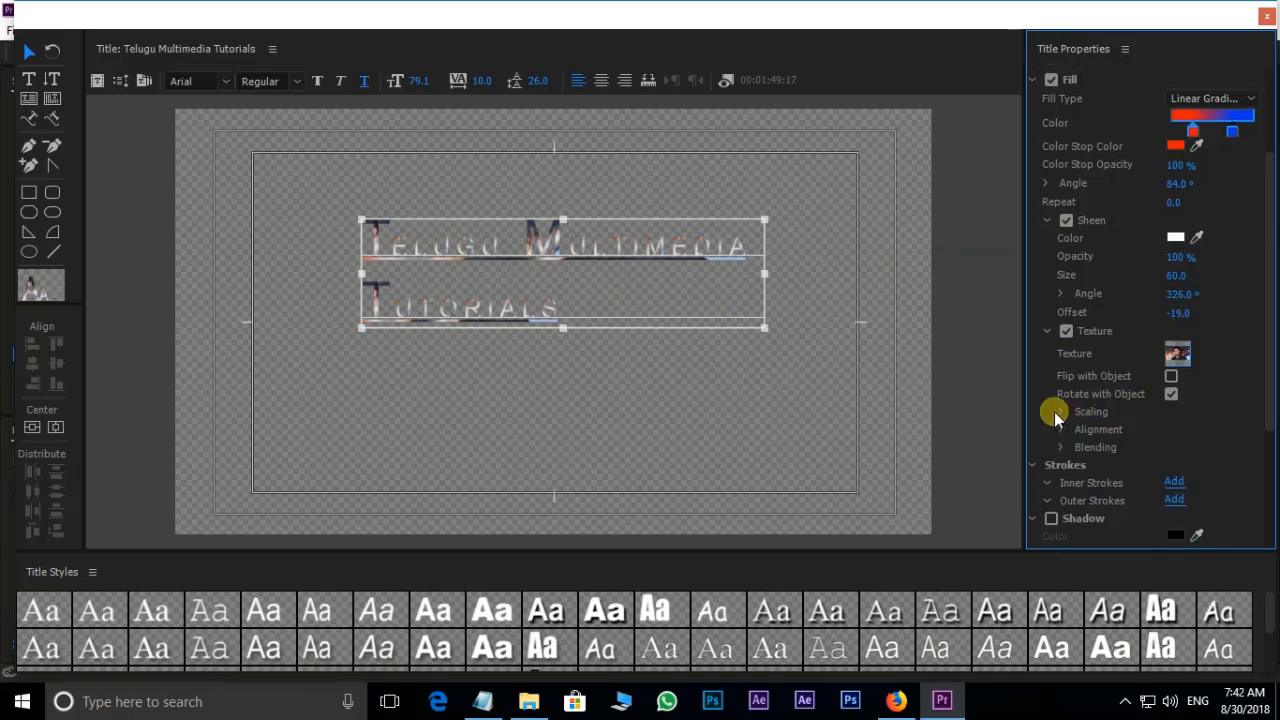
left_click(1062, 411)
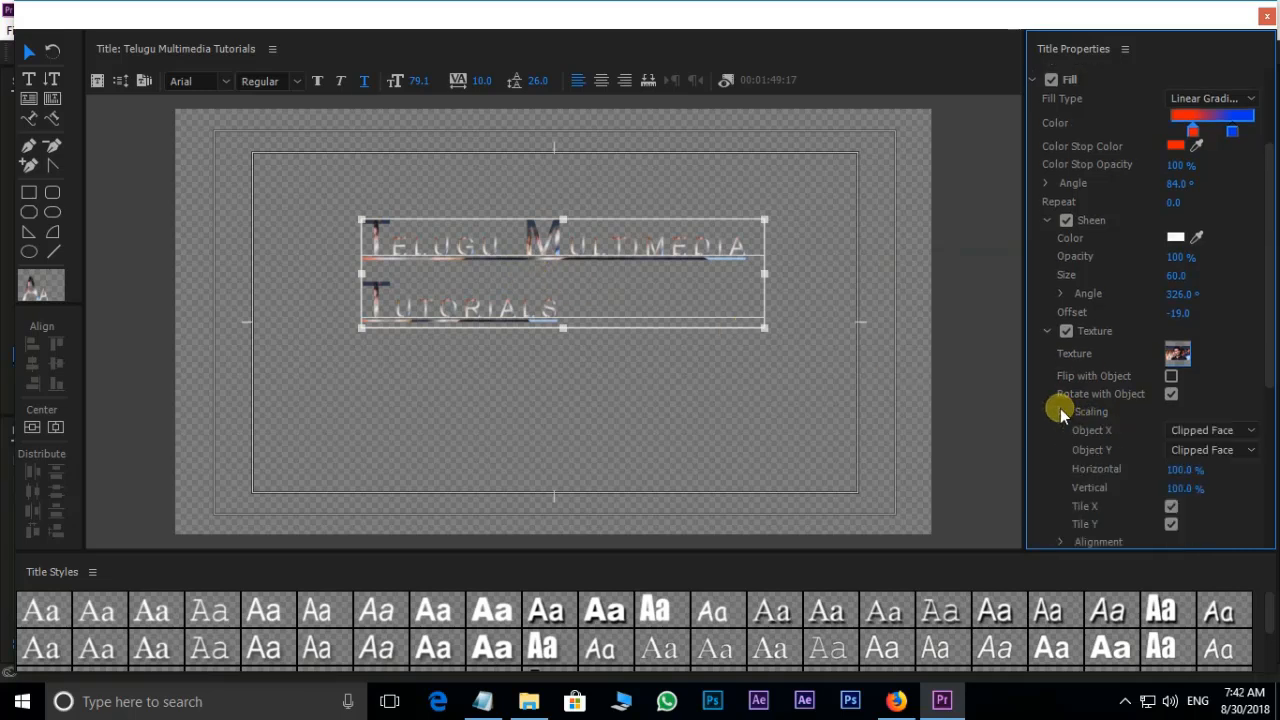
scroll(1128, 406, "down", 1)
left_click_drag(1183, 462, 1247, 478)
left_click(1171, 496)
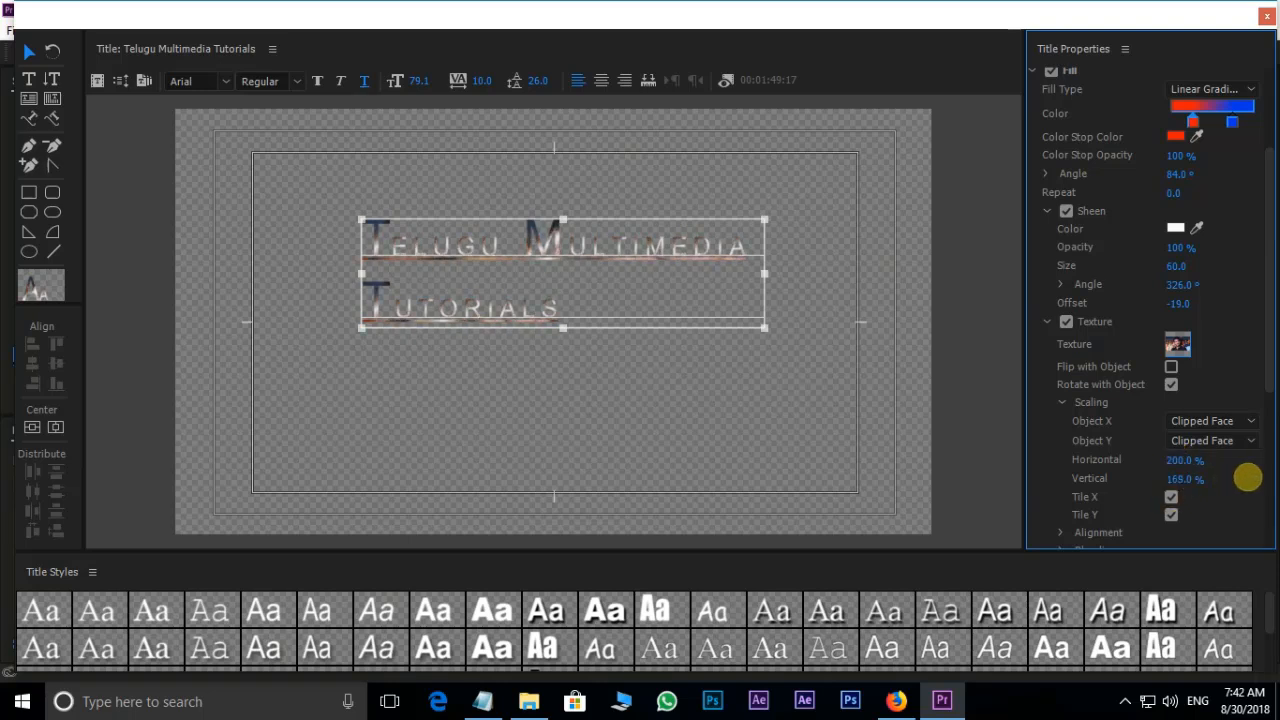
Set texture Object X to Extended Character and Object Y to Face
scroll(1235, 445, "down", 1)
left_click(1212, 388)
left_click(1180, 388)
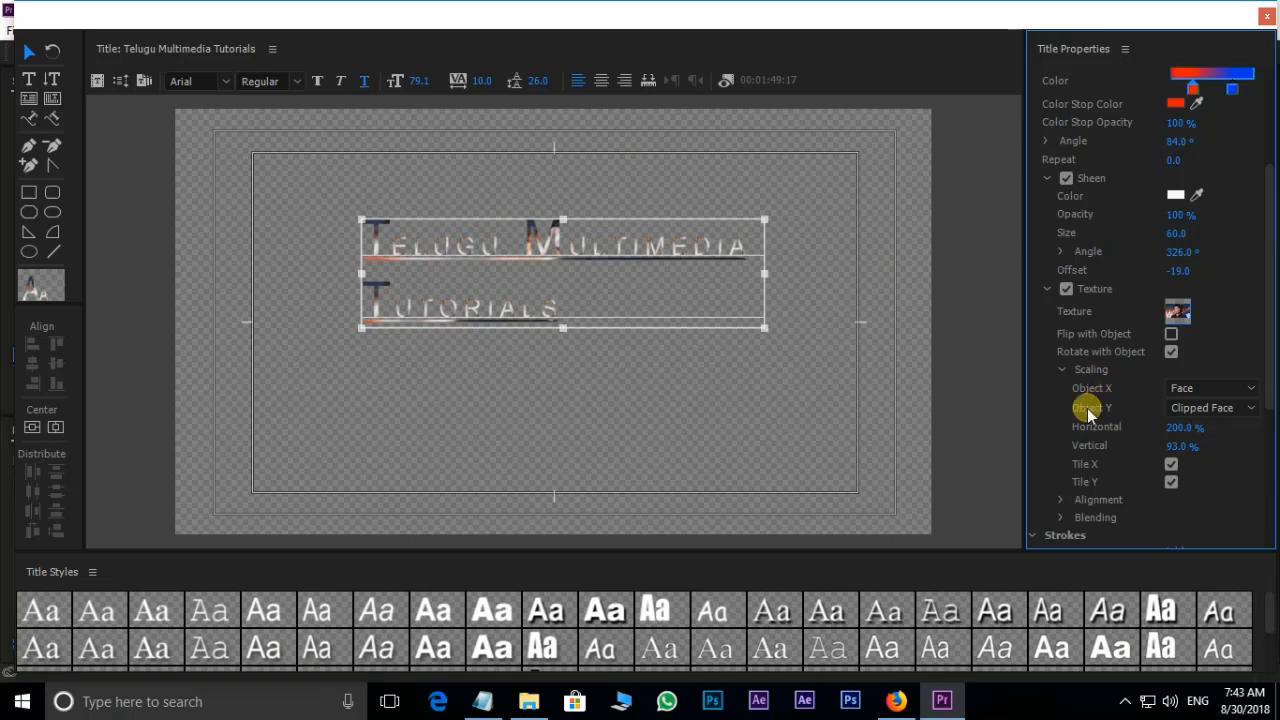
left_click(1197, 392)
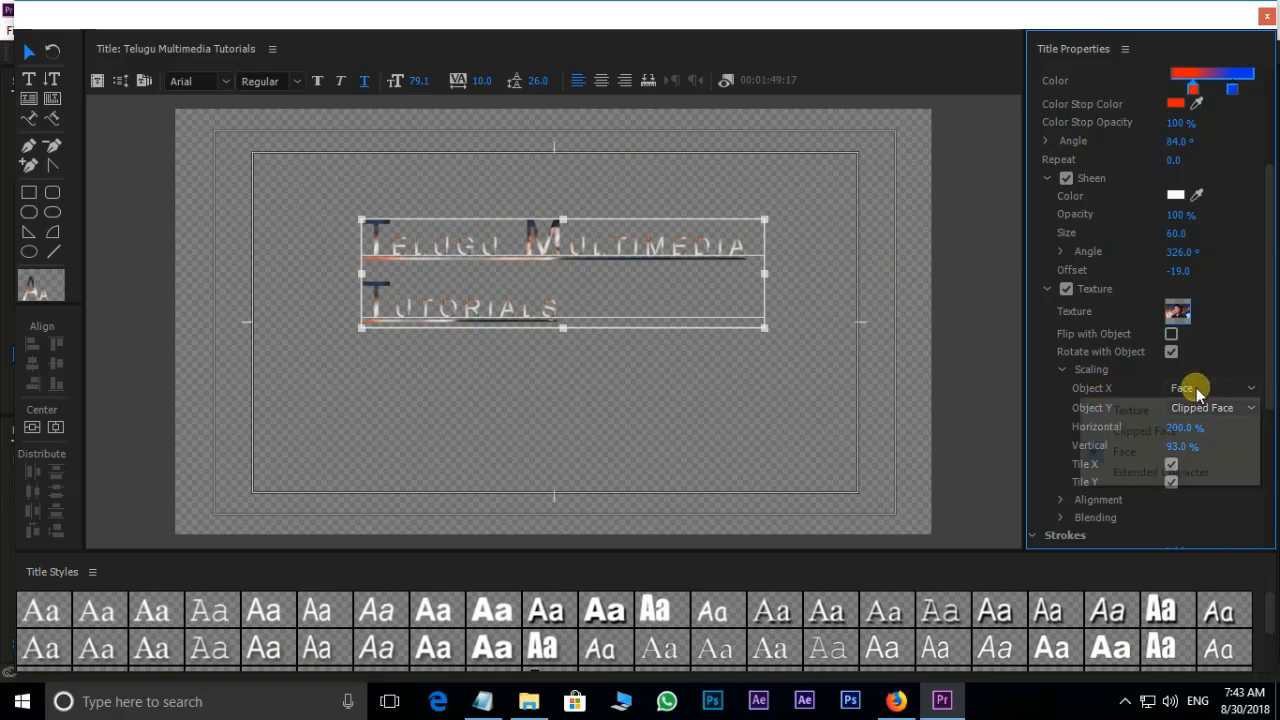
left_click(1118, 412)
left_click(1220, 391)
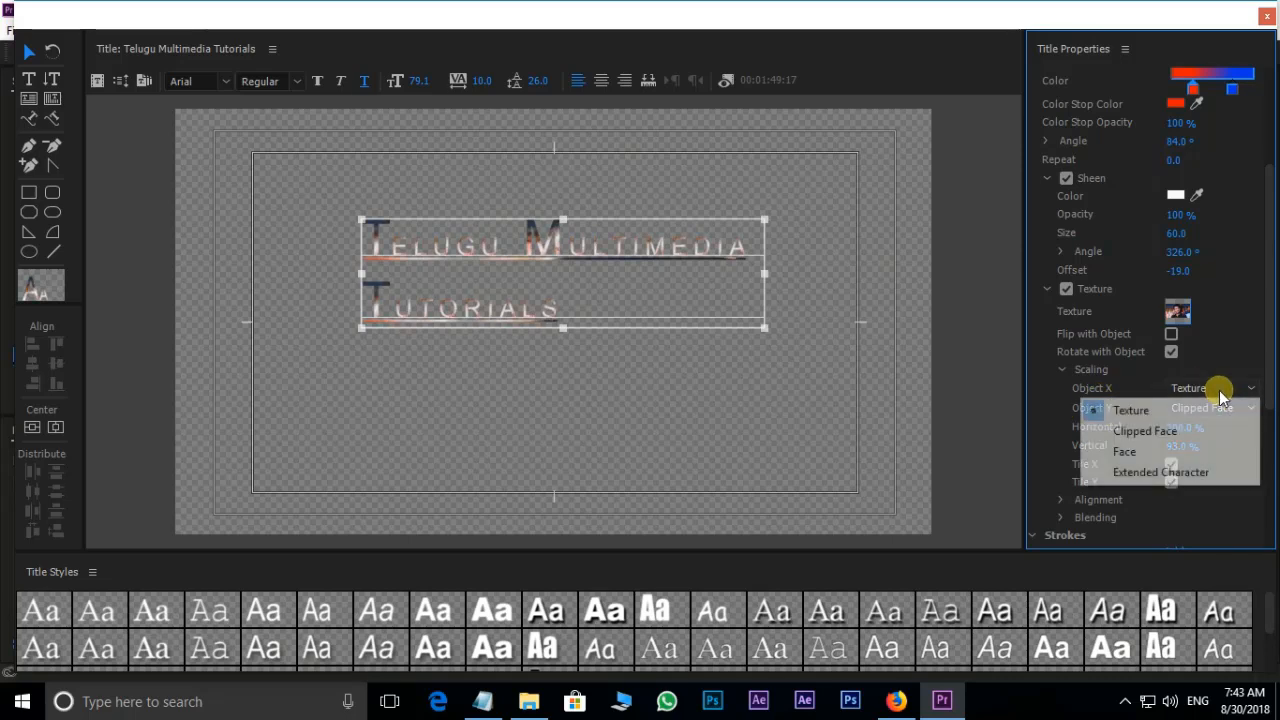
left_click(1155, 432)
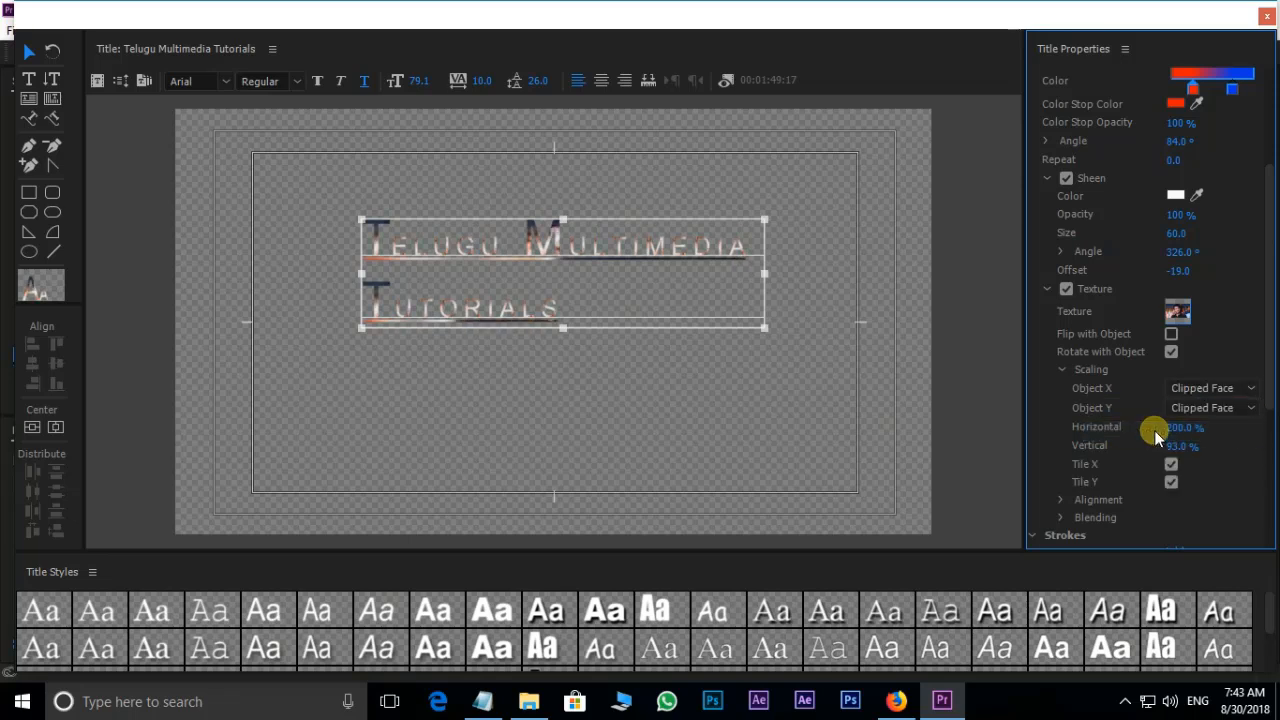
left_click(1220, 391)
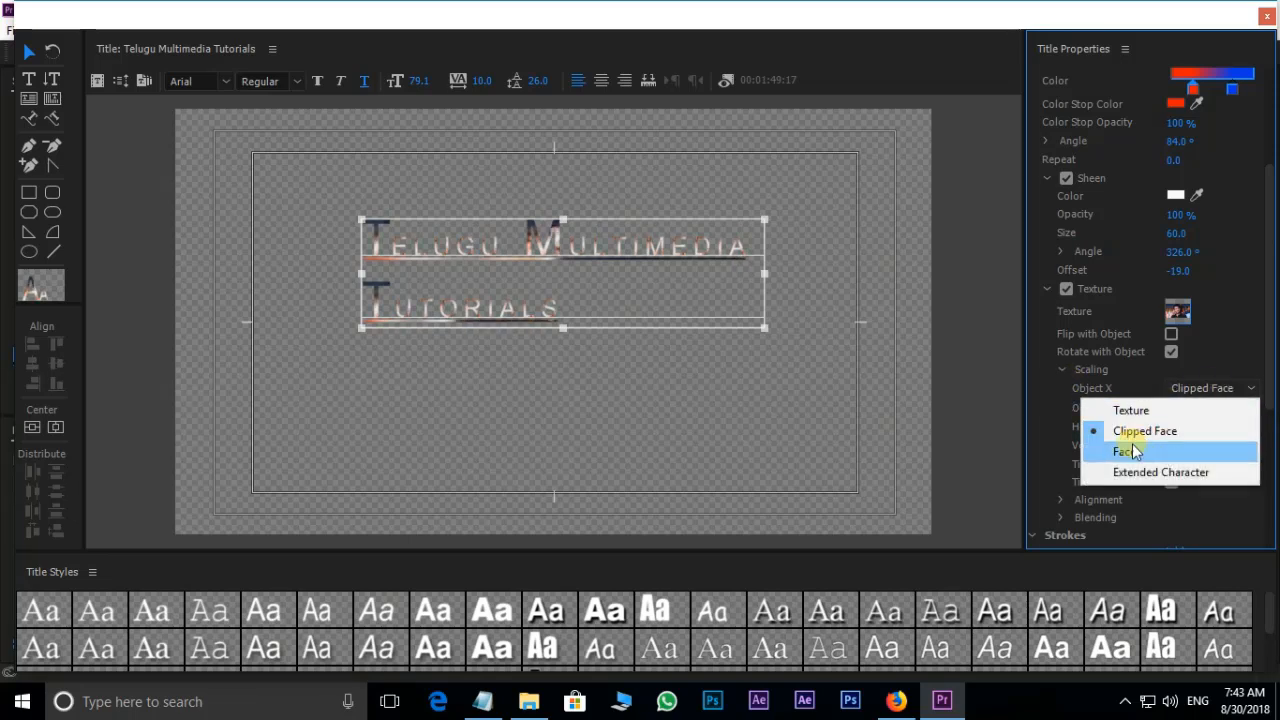
left_click(1126, 450)
left_click(1214, 388)
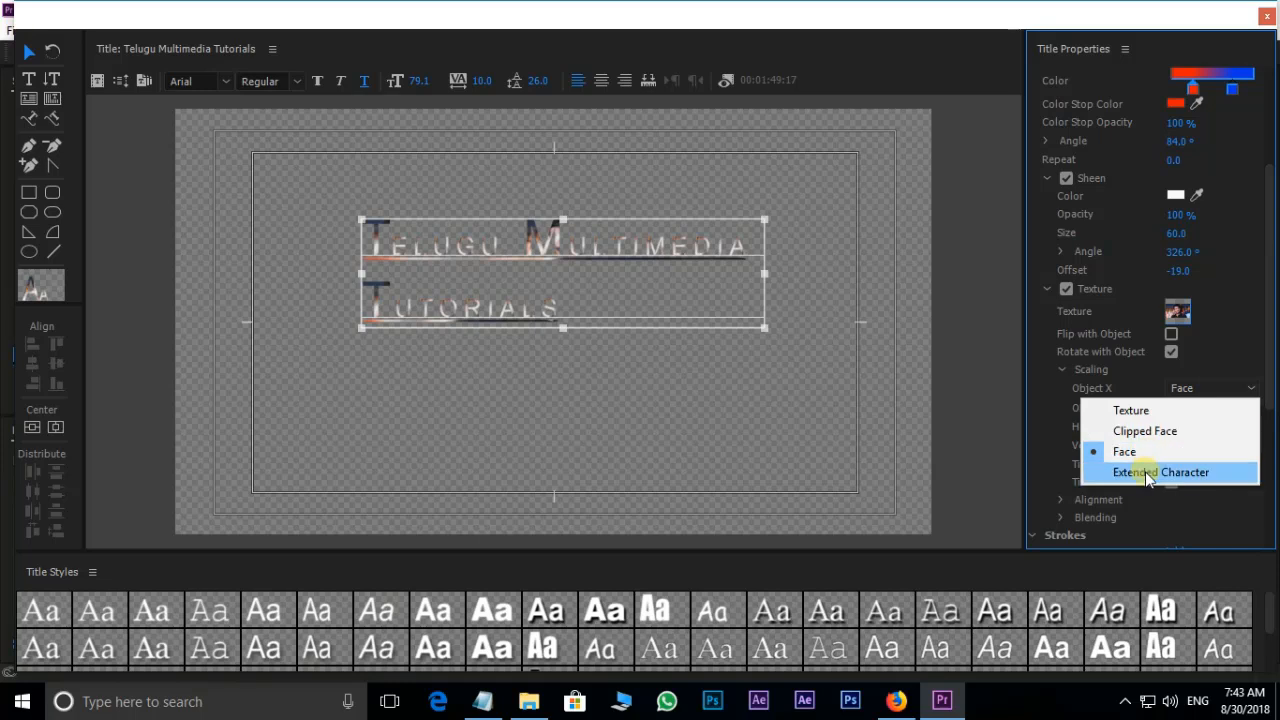
left_click(1150, 472)
left_click(1185, 407)
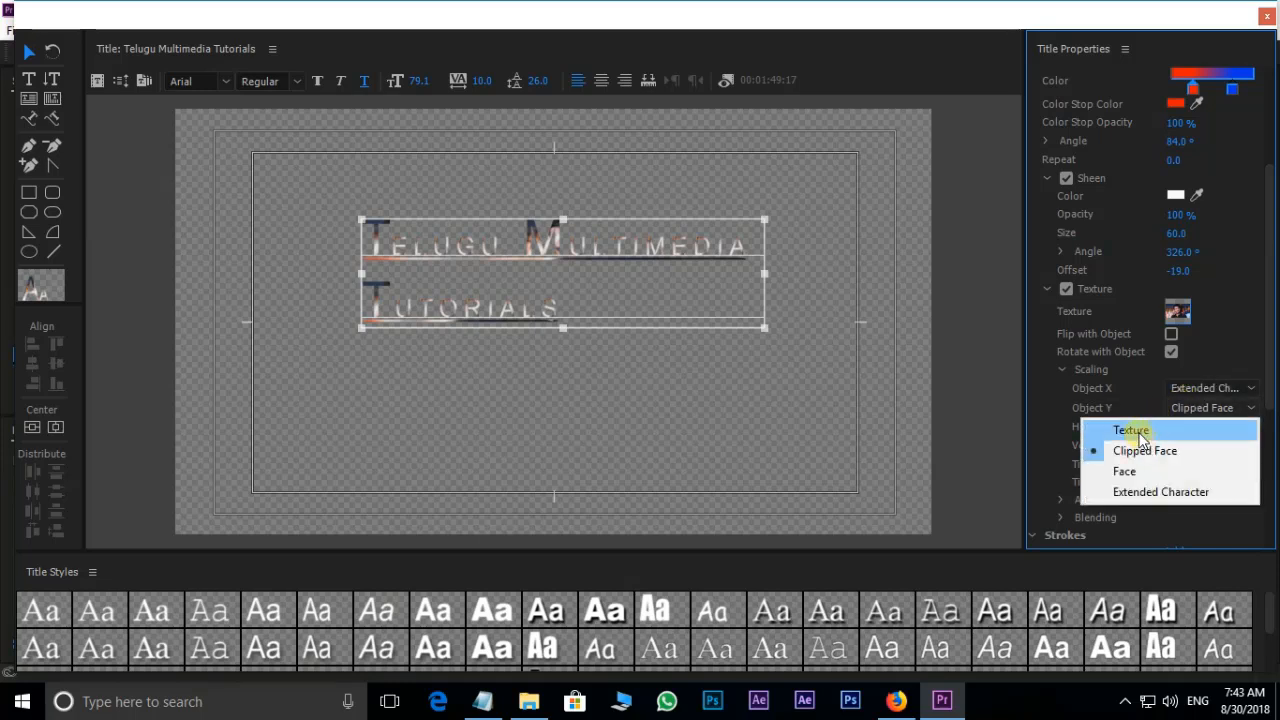
left_click(1135, 430)
left_click(1215, 410)
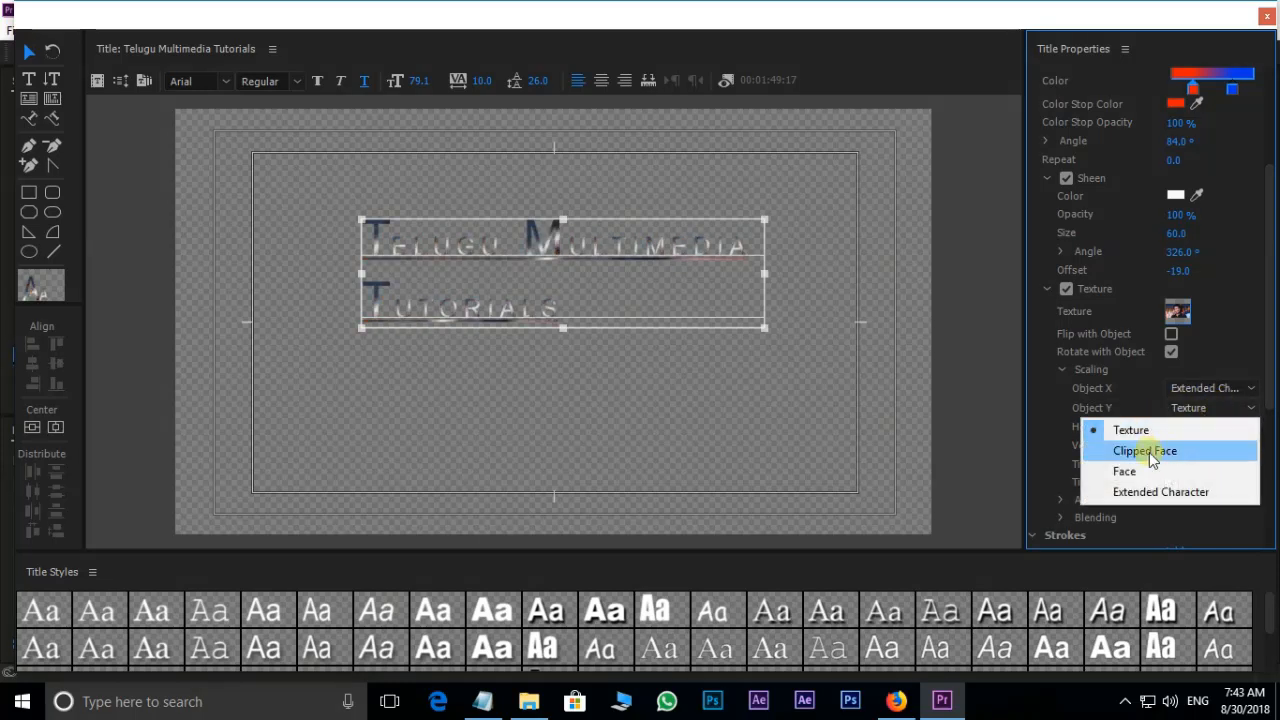
left_click(1146, 470)
scroll(1100, 400, "down", 2)
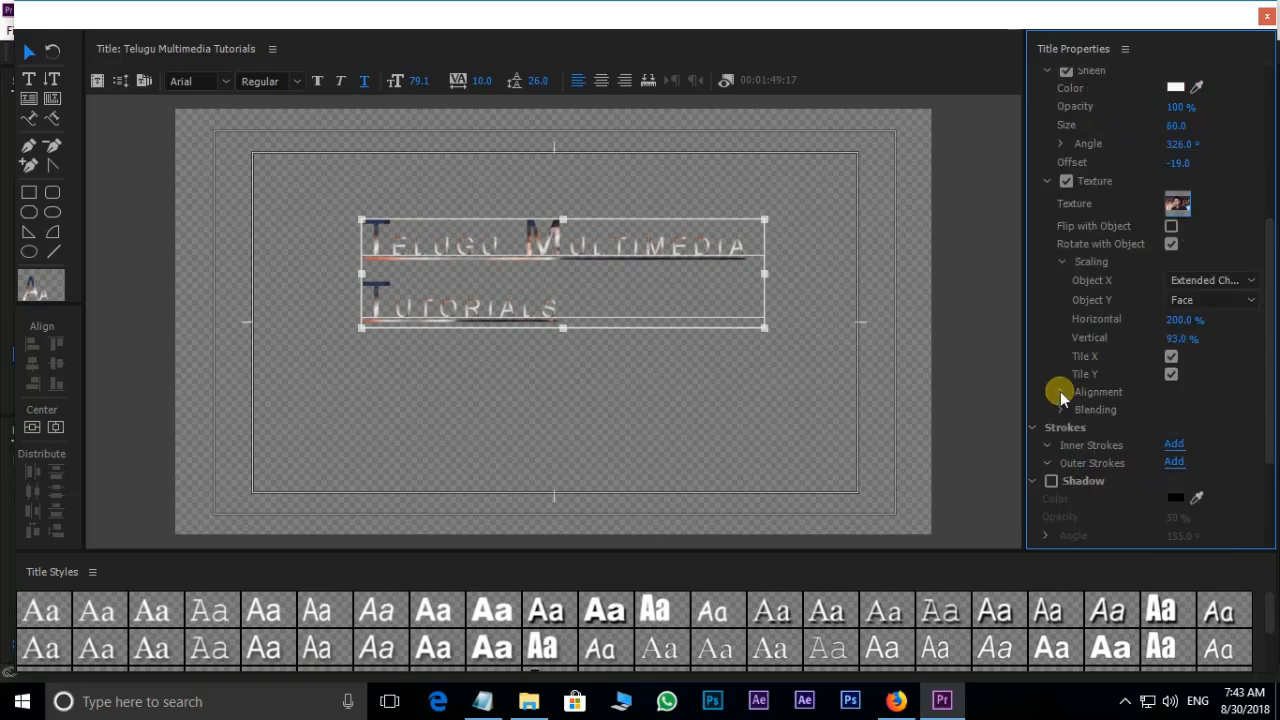
Align the texture with Rule X Center and Rule Y Bottom, offsets X -12 and Y 25
left_click(1061, 391)
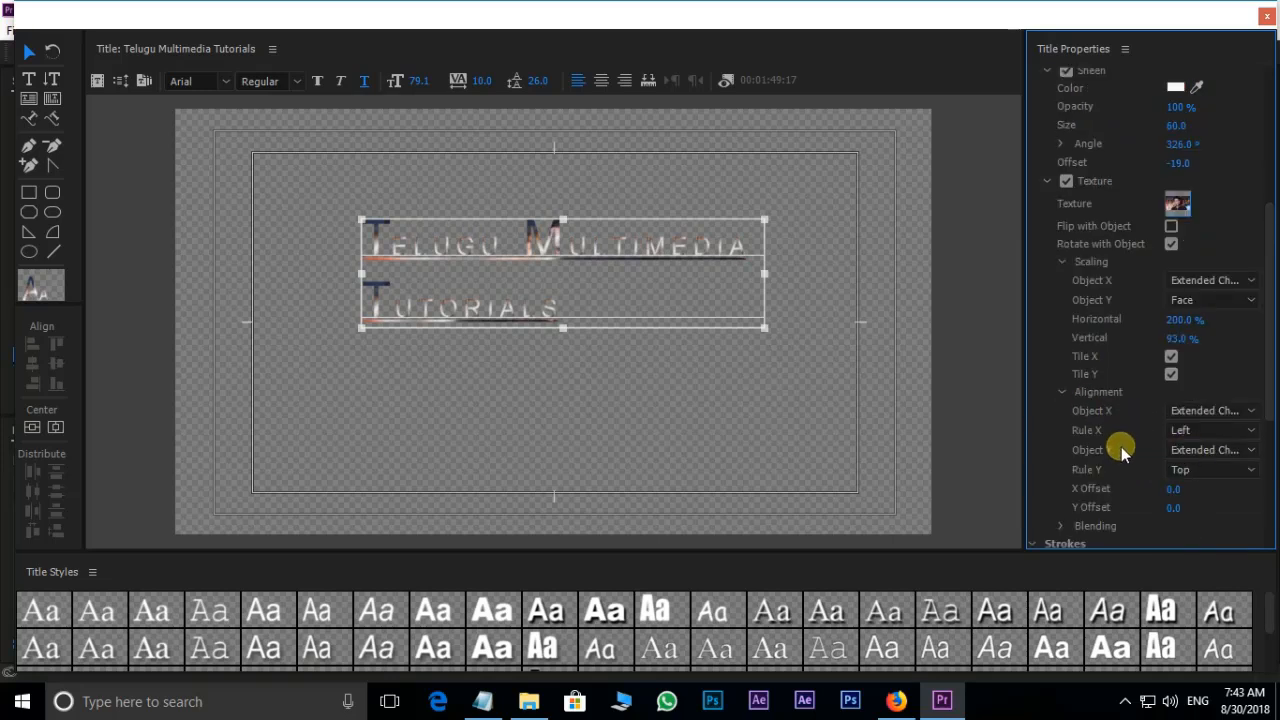
left_click(1240, 430)
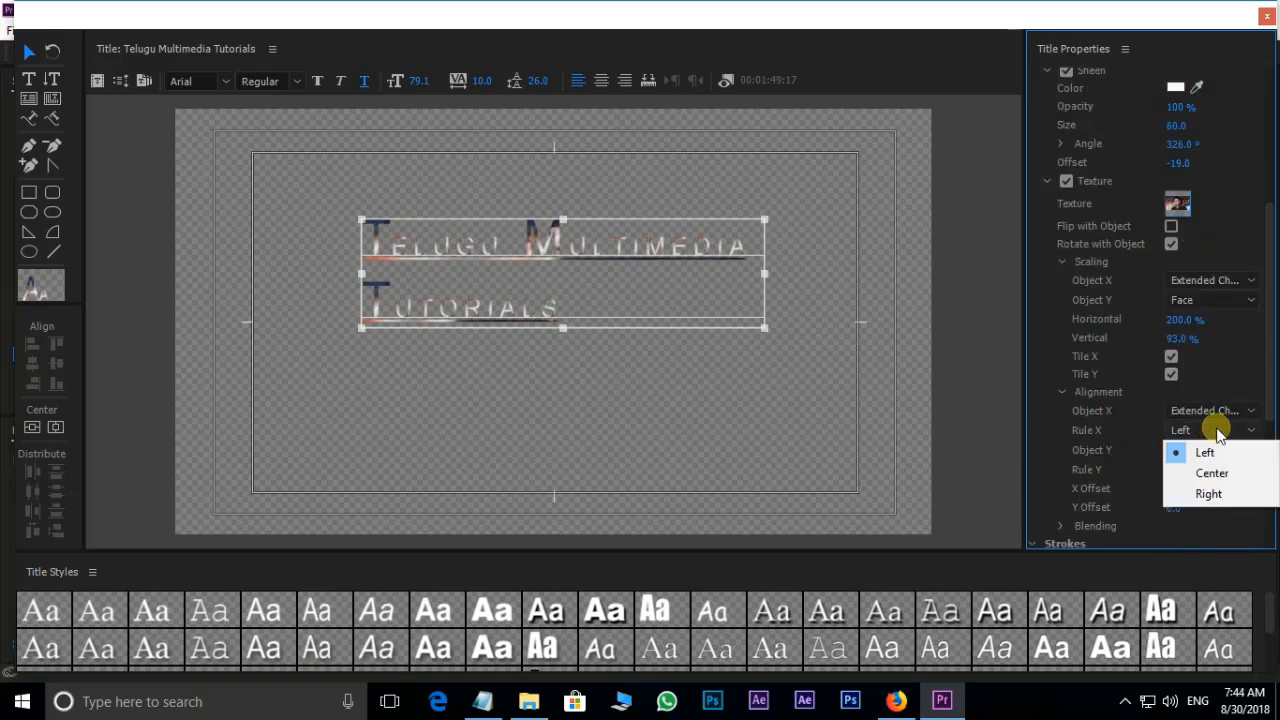
left_click(1218, 482)
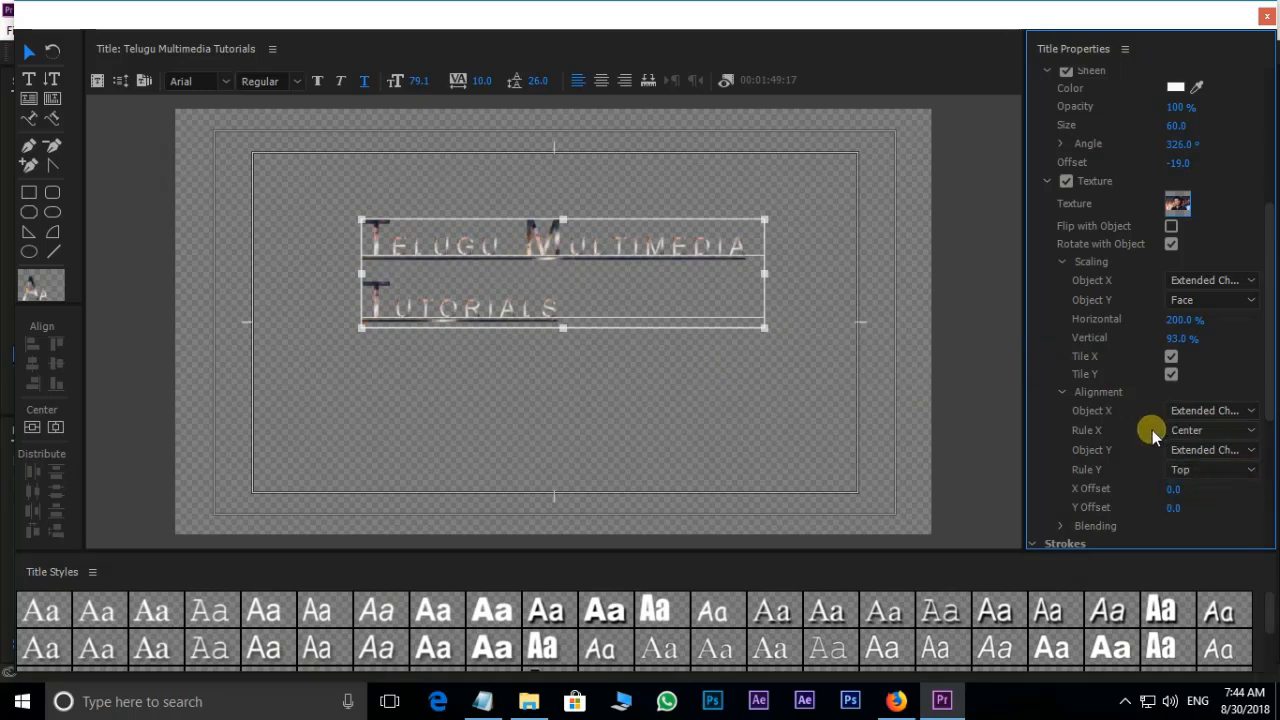
left_click(1186, 470)
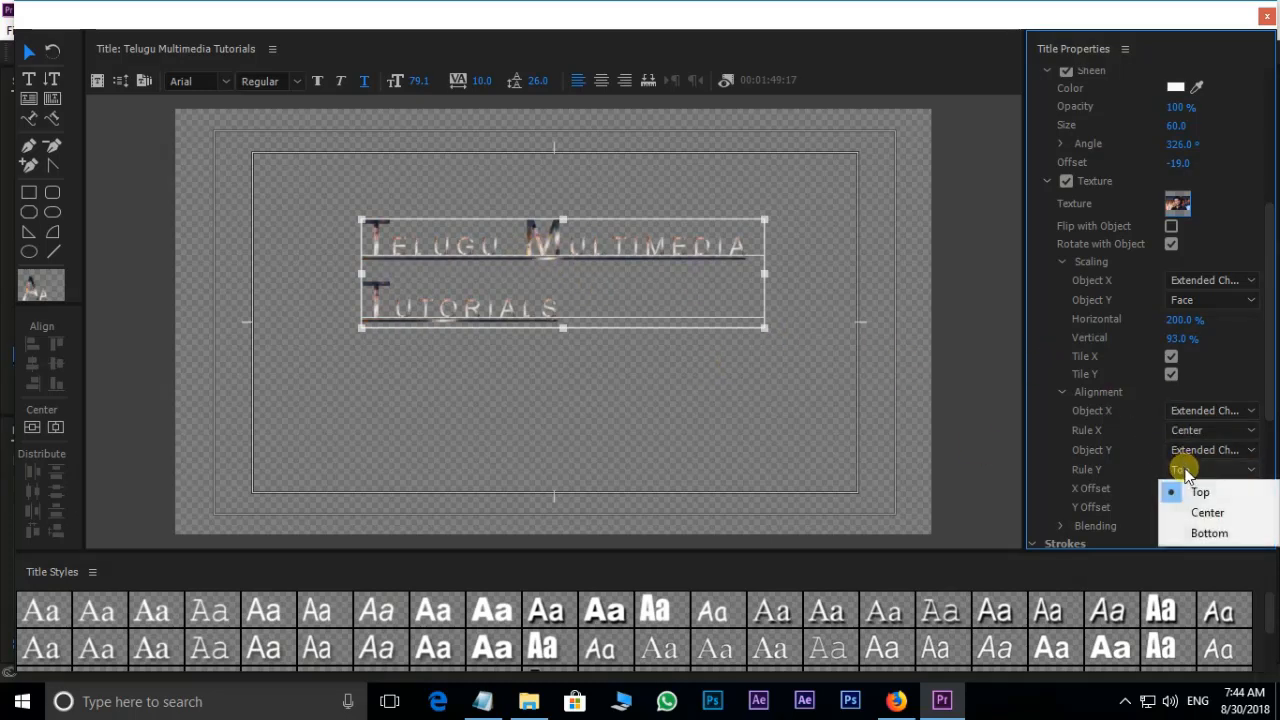
left_click(1207, 516)
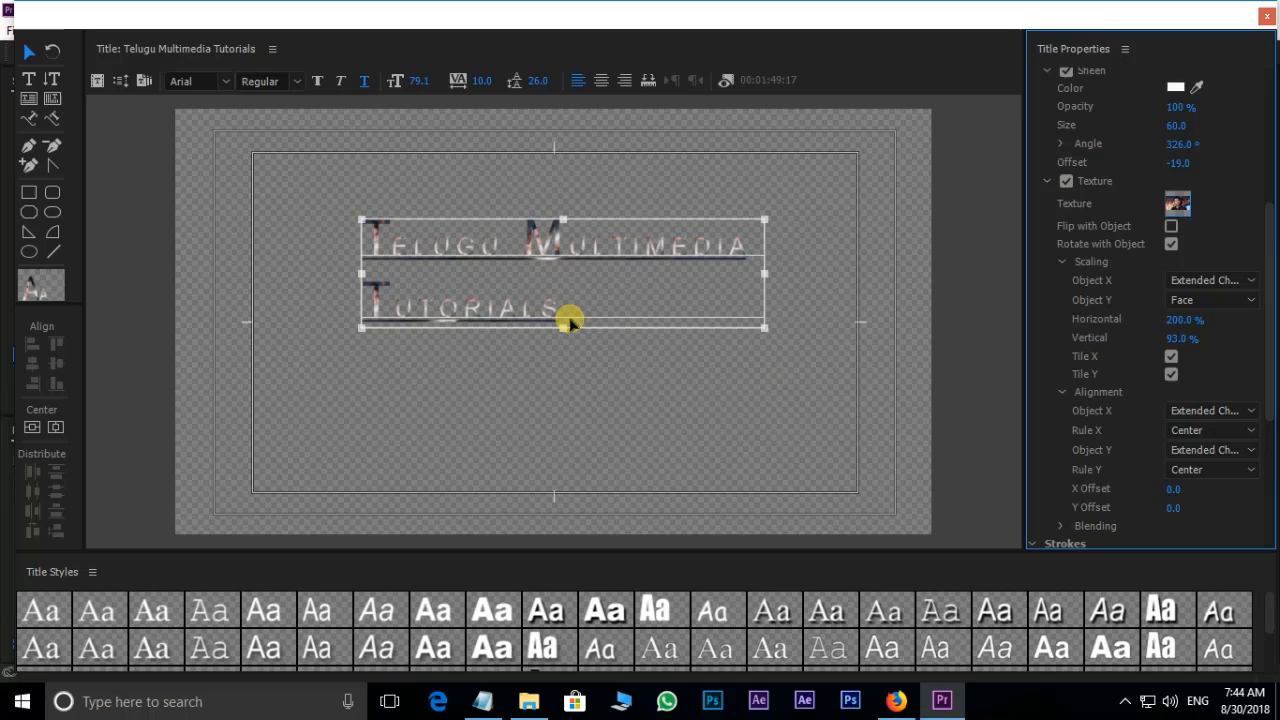
left_click(1167, 474)
left_click(1179, 491)
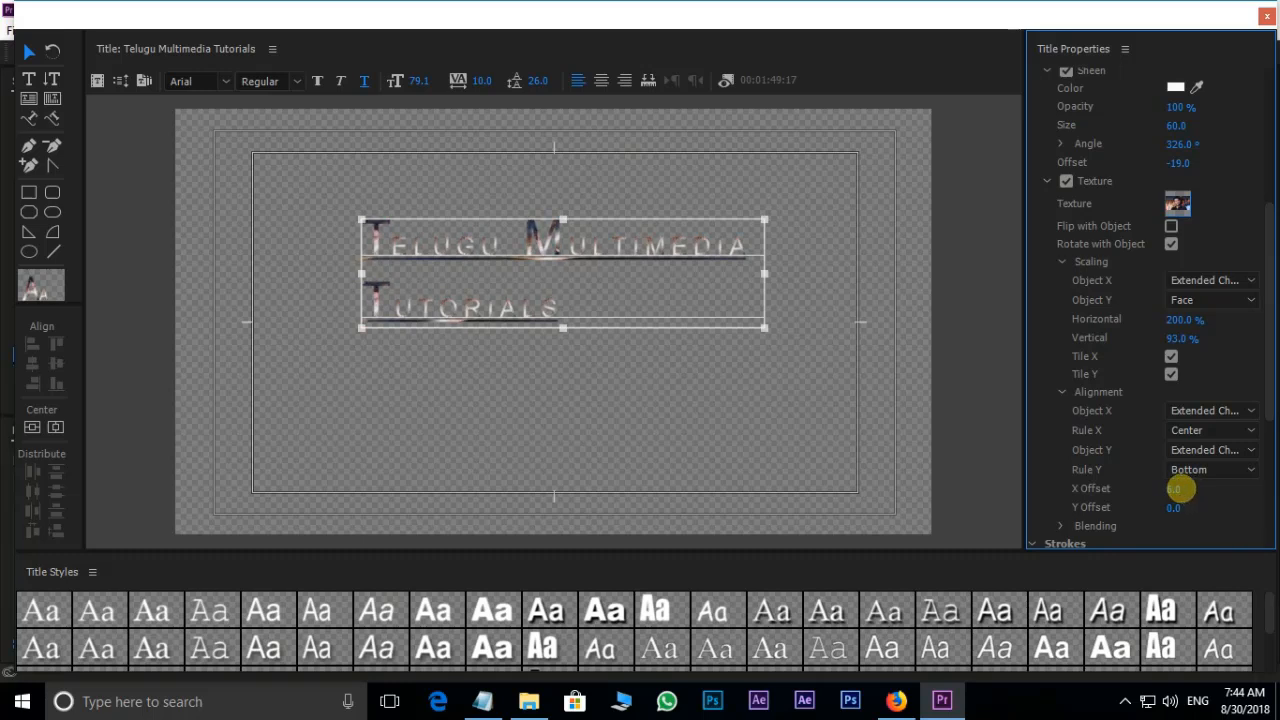
mouse_move(1177, 489)
left_mouse_down()
mouse_move(1227, 486)
mouse_move(1160, 487)
left_mouse_up()
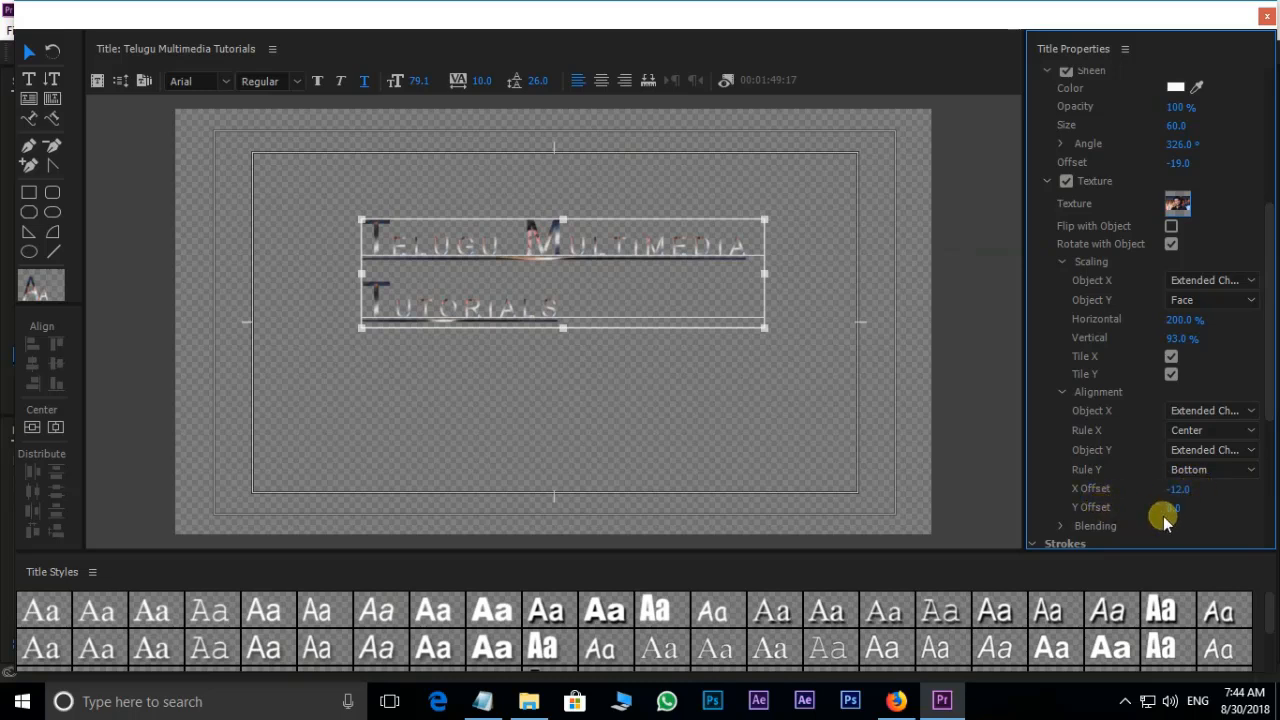
left_click_drag(1180, 512, 1252, 502)
Raise the texture Y offset to 69 and adjust the texture blending Mix amount
left_click(1103, 450)
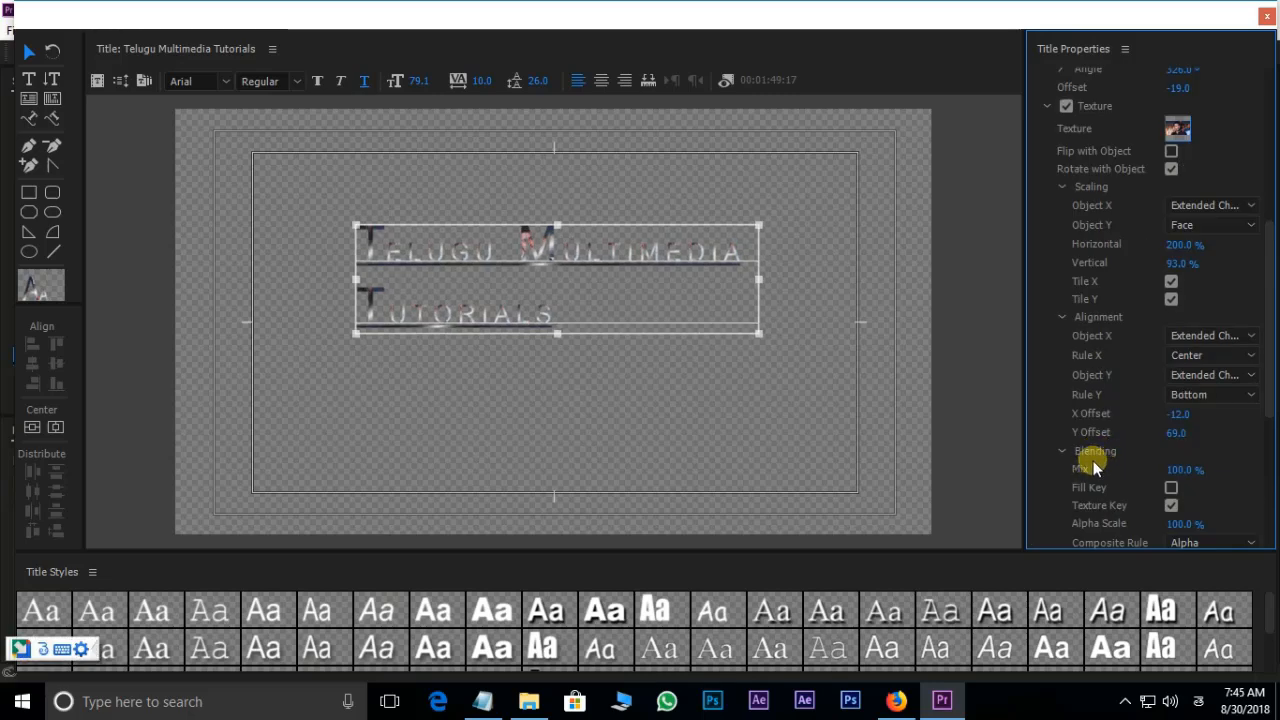
mouse_move(1165, 475)
left_mouse_down()
mouse_move(1188, 467)
mouse_move(1152, 469)
left_mouse_up()
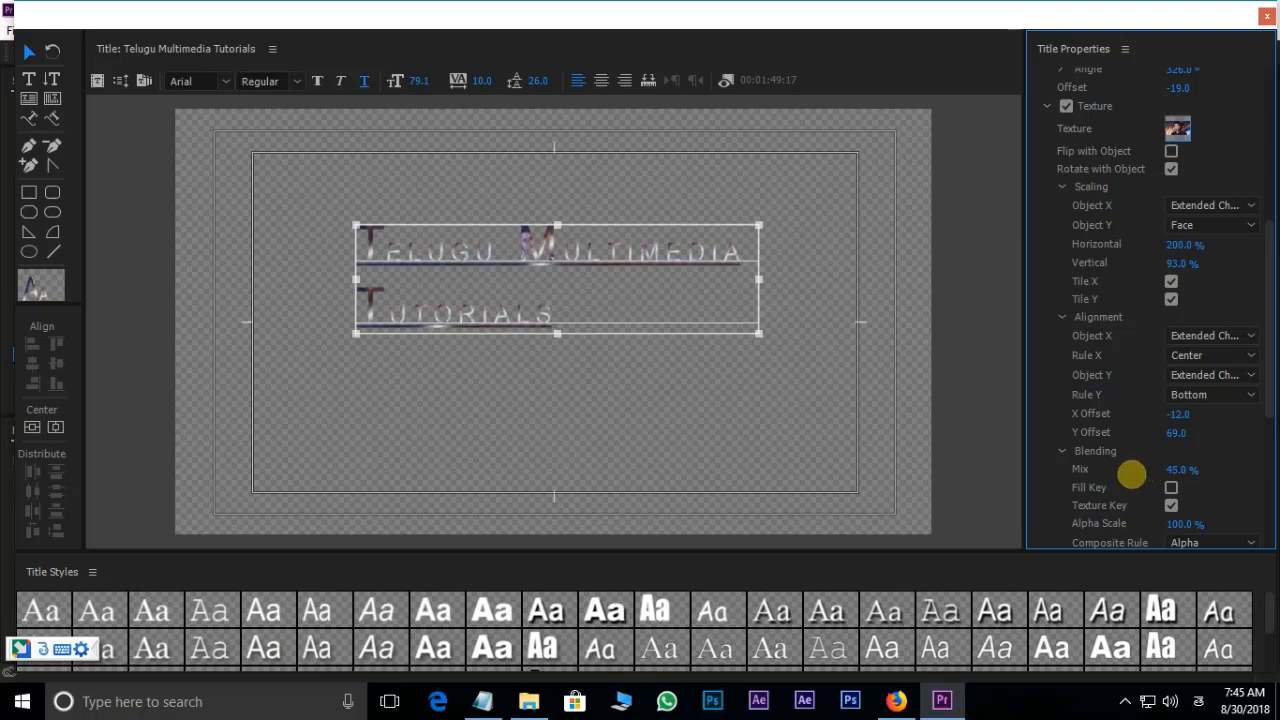
left_click_drag(1118, 478, 641, 277)
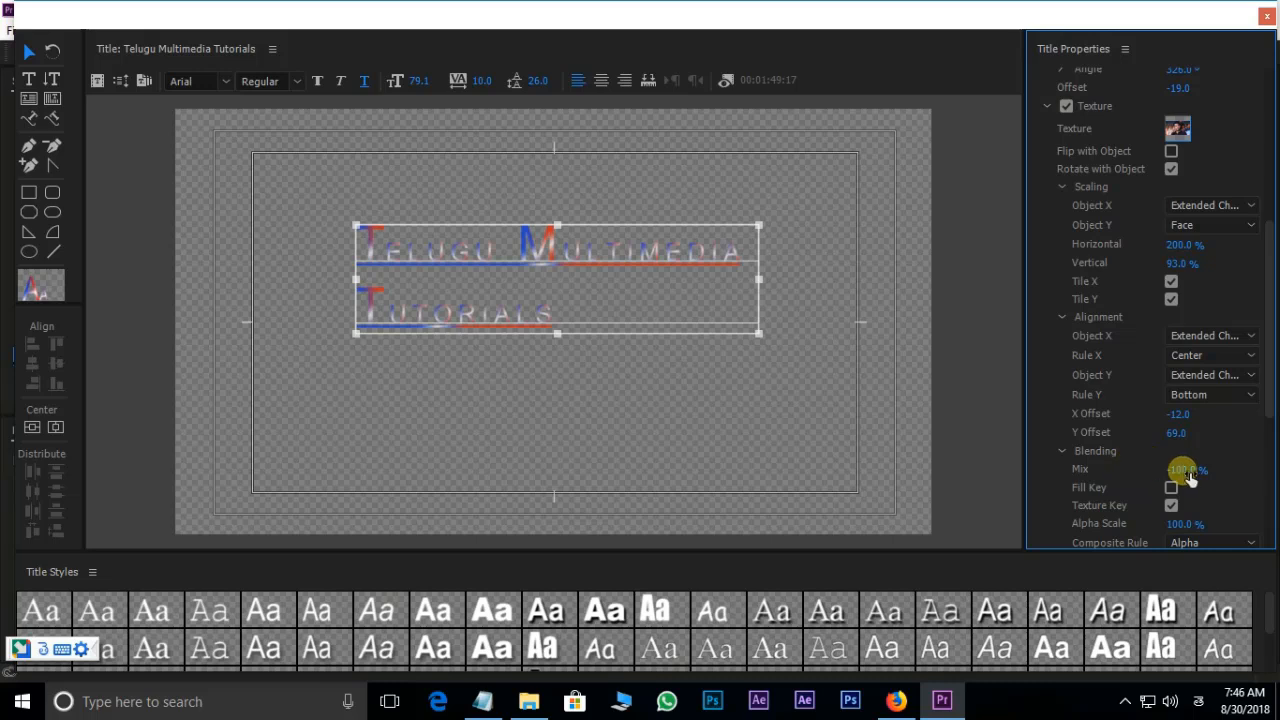
left_click_drag(1182, 470, 1211, 467)
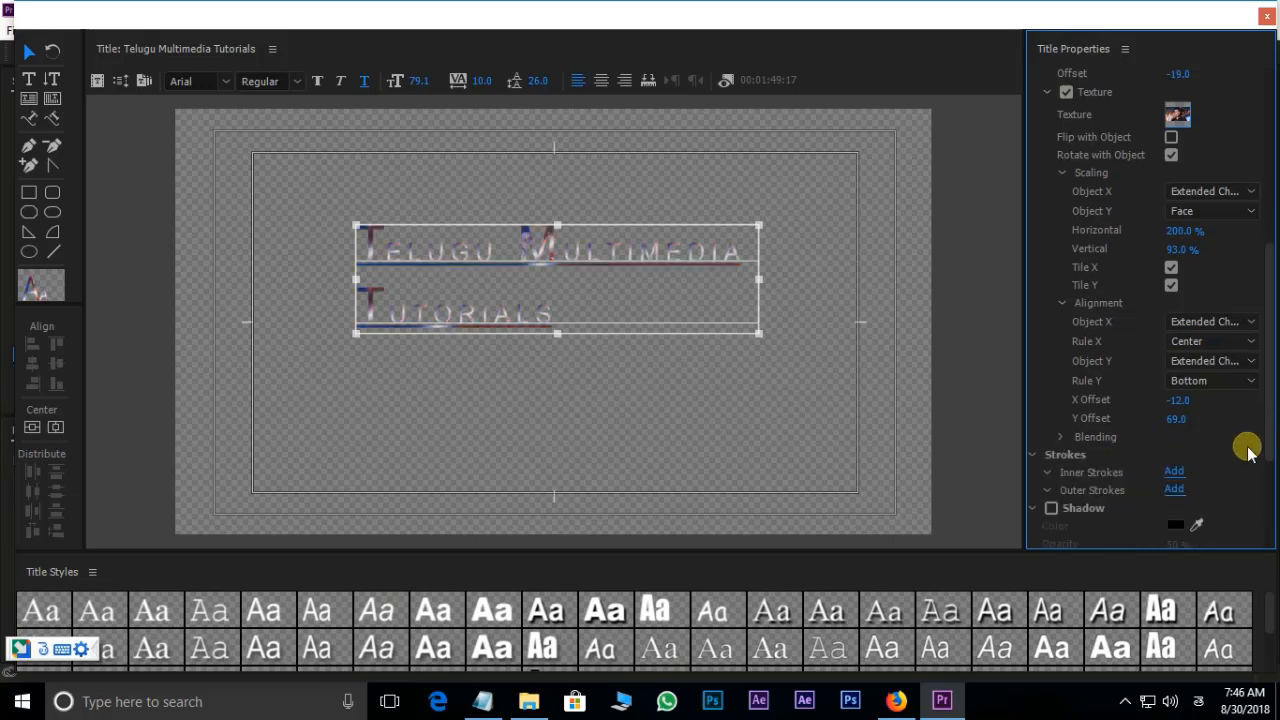
scroll(1247, 449, "down", 1)
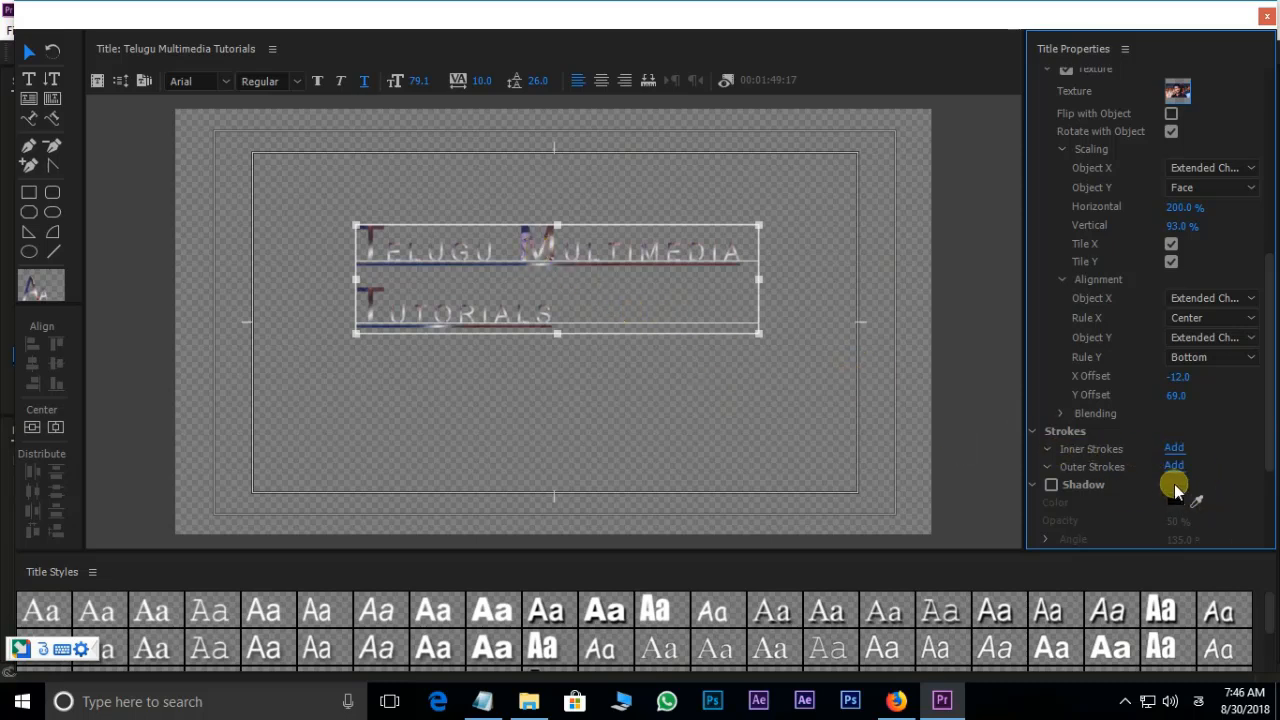
Add an inner stroke, trying Depth, Edge and Drop Face before settling on Depth
left_click(1178, 450)
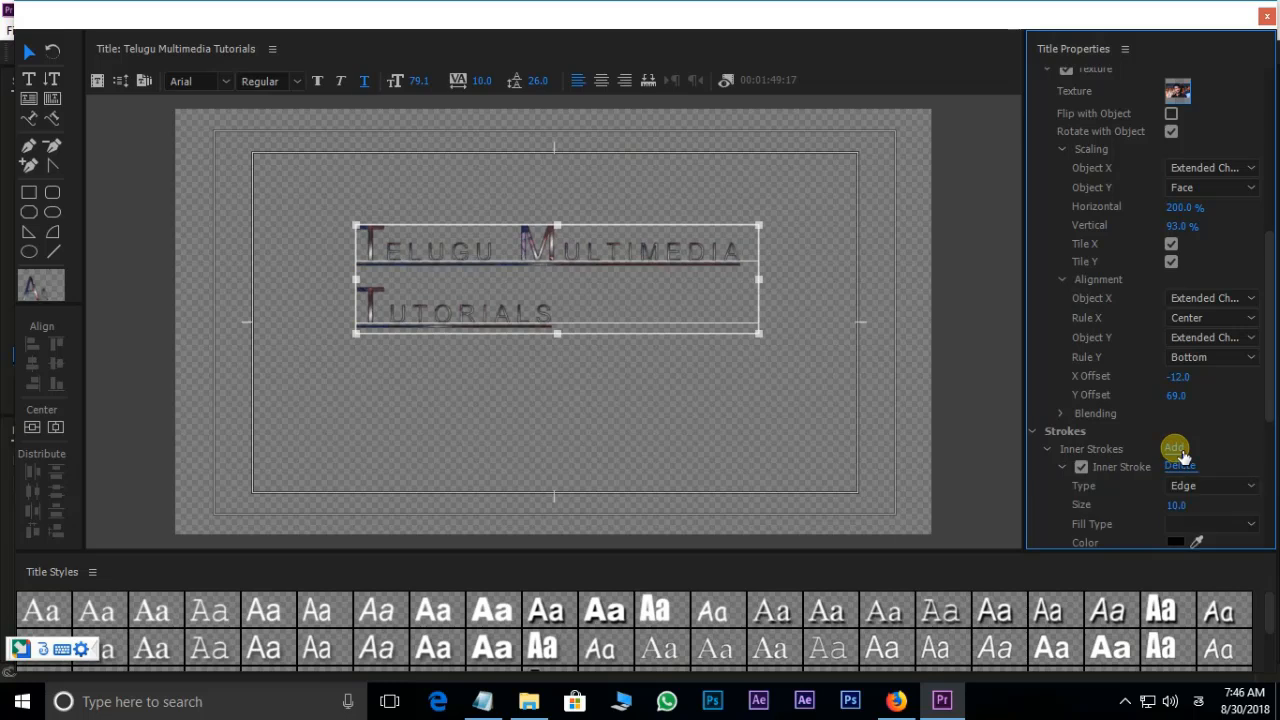
scroll(1240, 500, "down", 1)
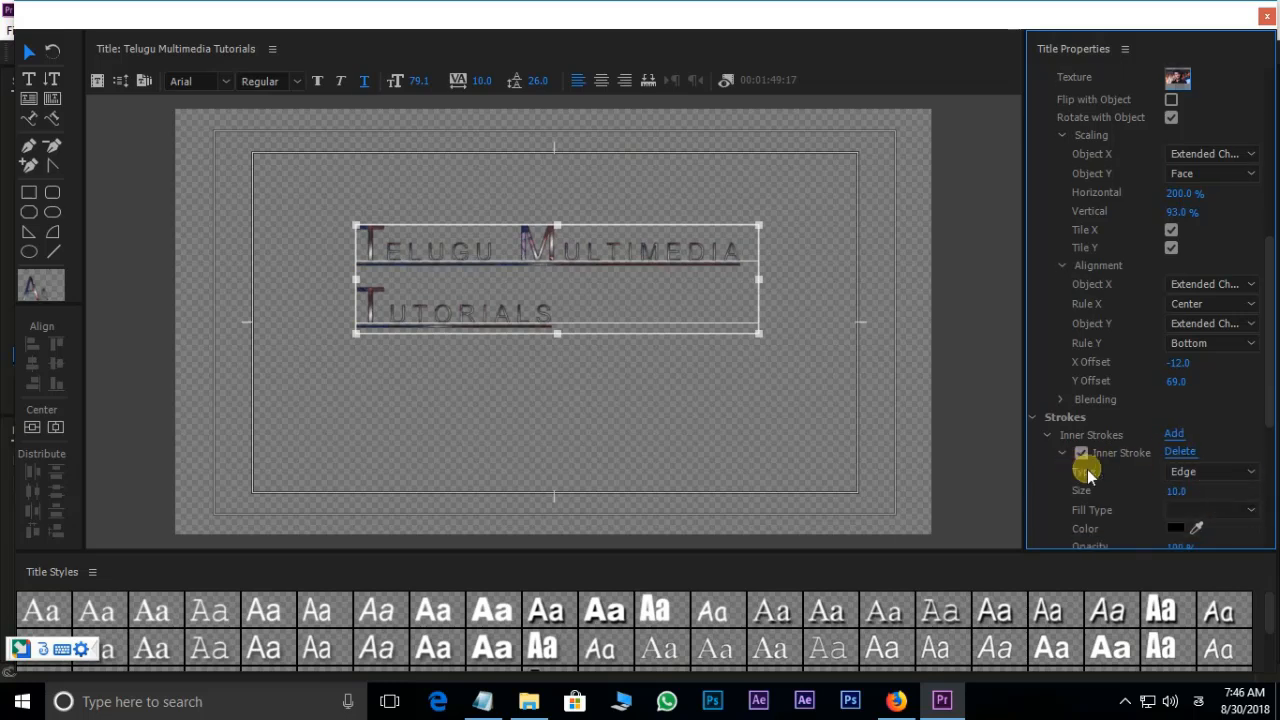
left_click(1195, 475)
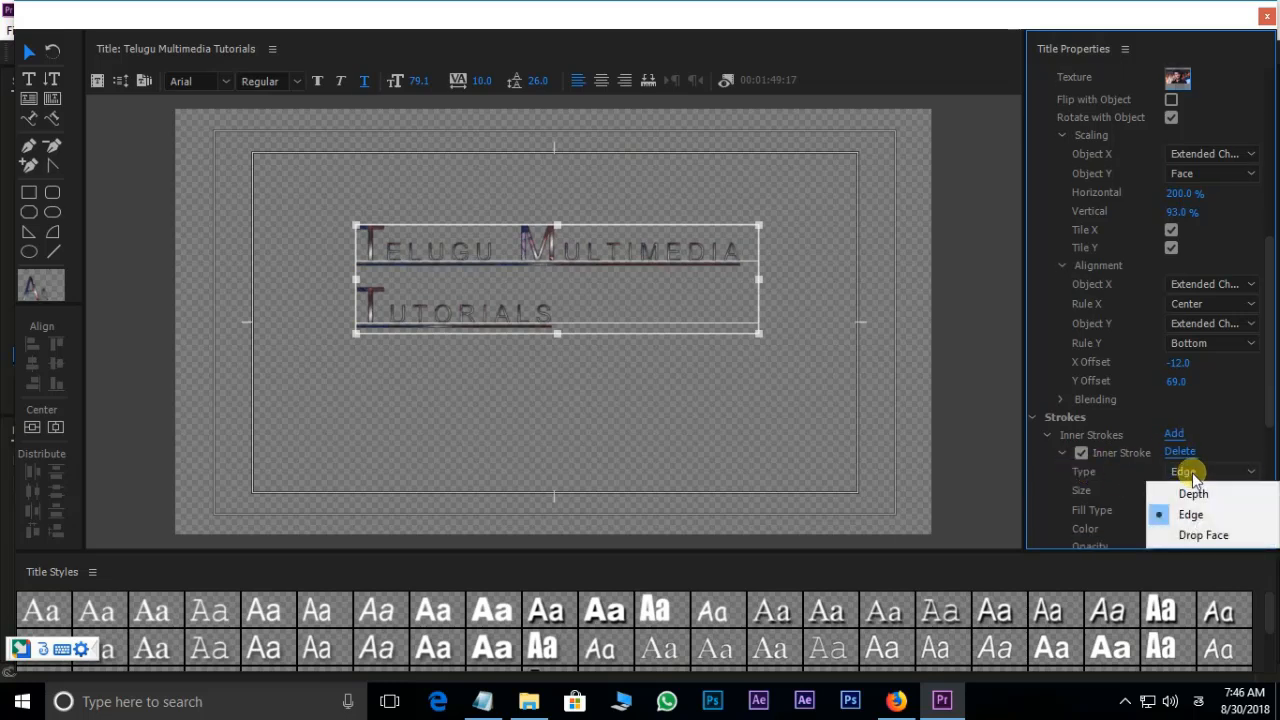
left_click(1192, 493)
left_click(1205, 471)
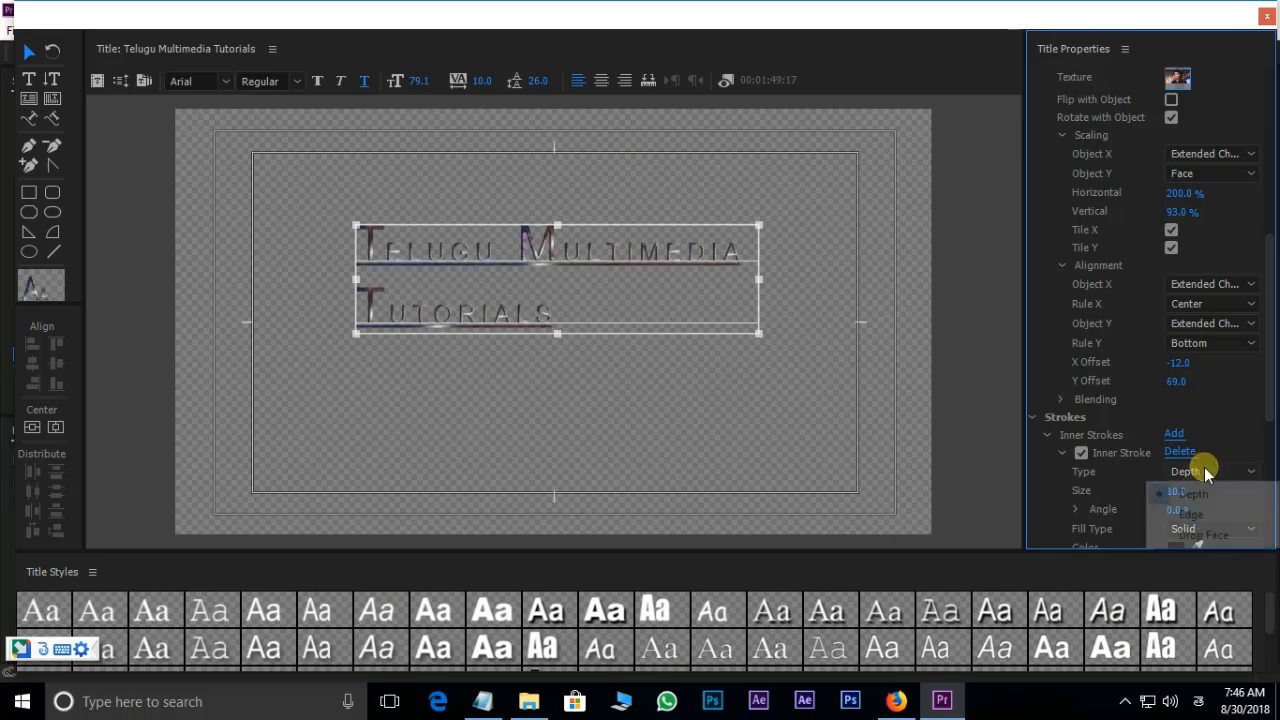
left_click(1190, 513)
left_click(1215, 472)
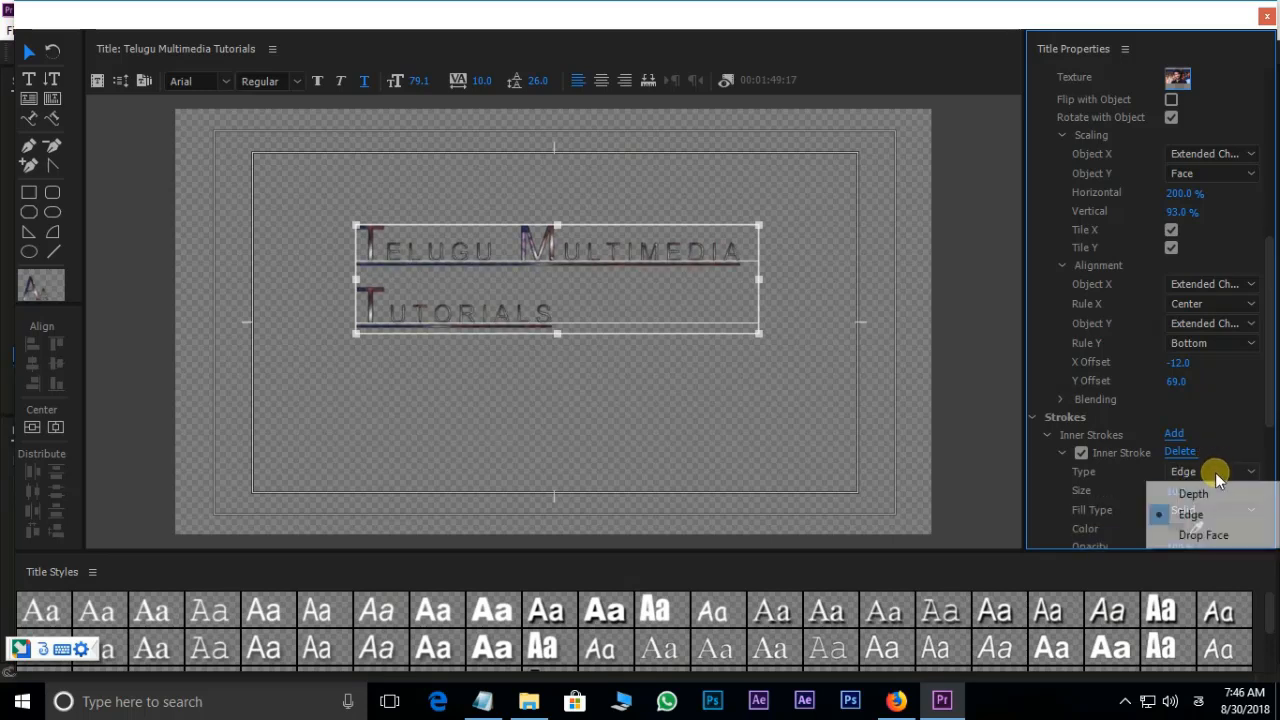
left_click(1203, 534)
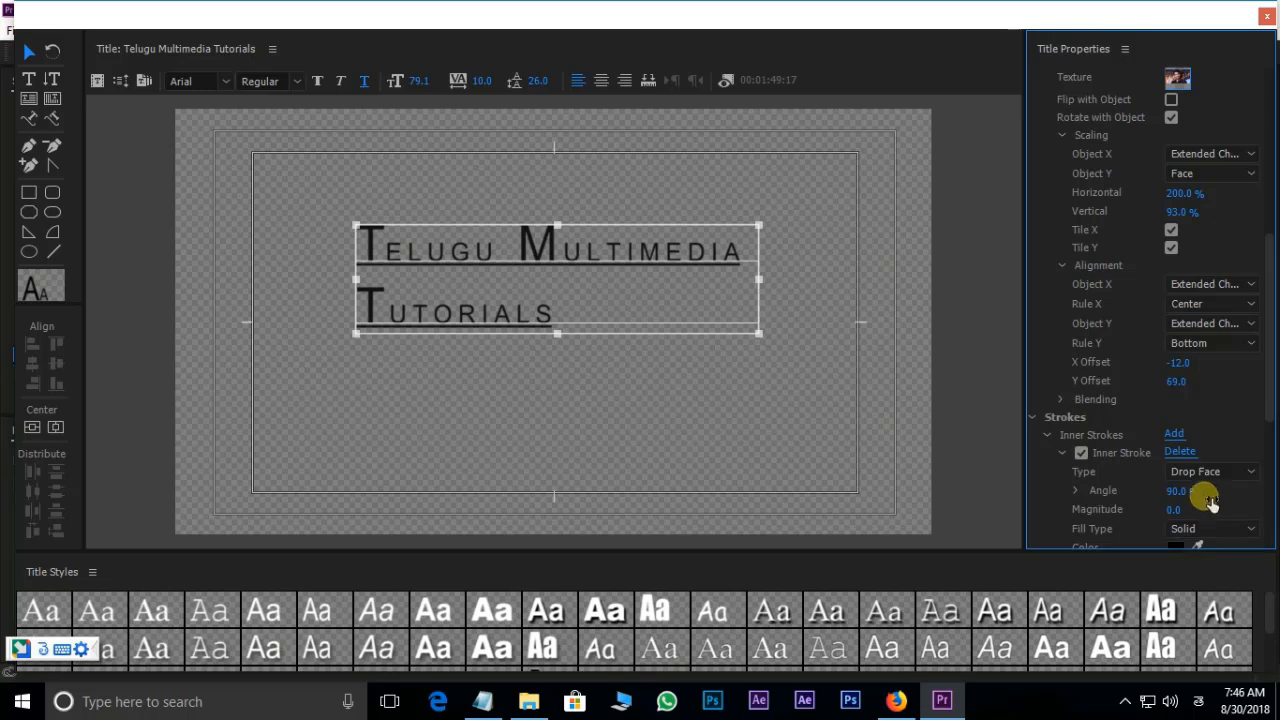
left_click(1201, 476)
left_click(1192, 490)
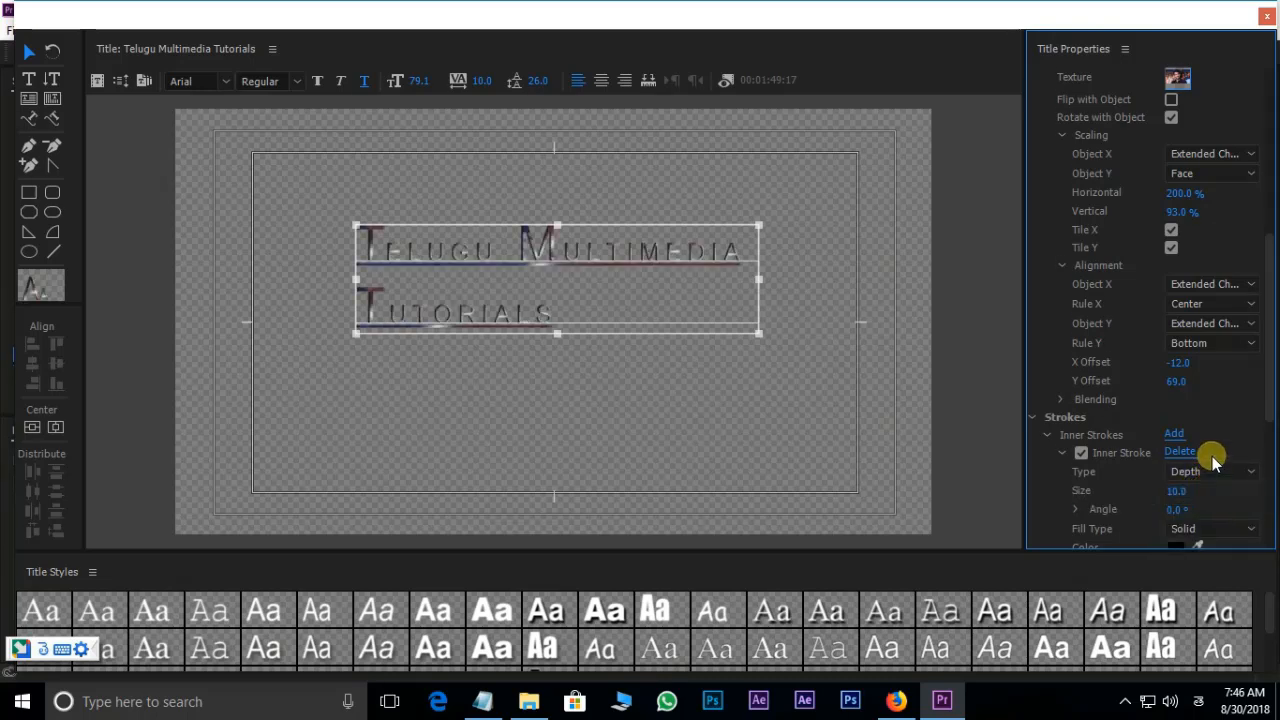
scroll(1212, 456, "down", 1)
Give the Depth inner stroke size 6.0 and a 9° angle, then switch it off
left_click_drag(1187, 484, 1168, 487)
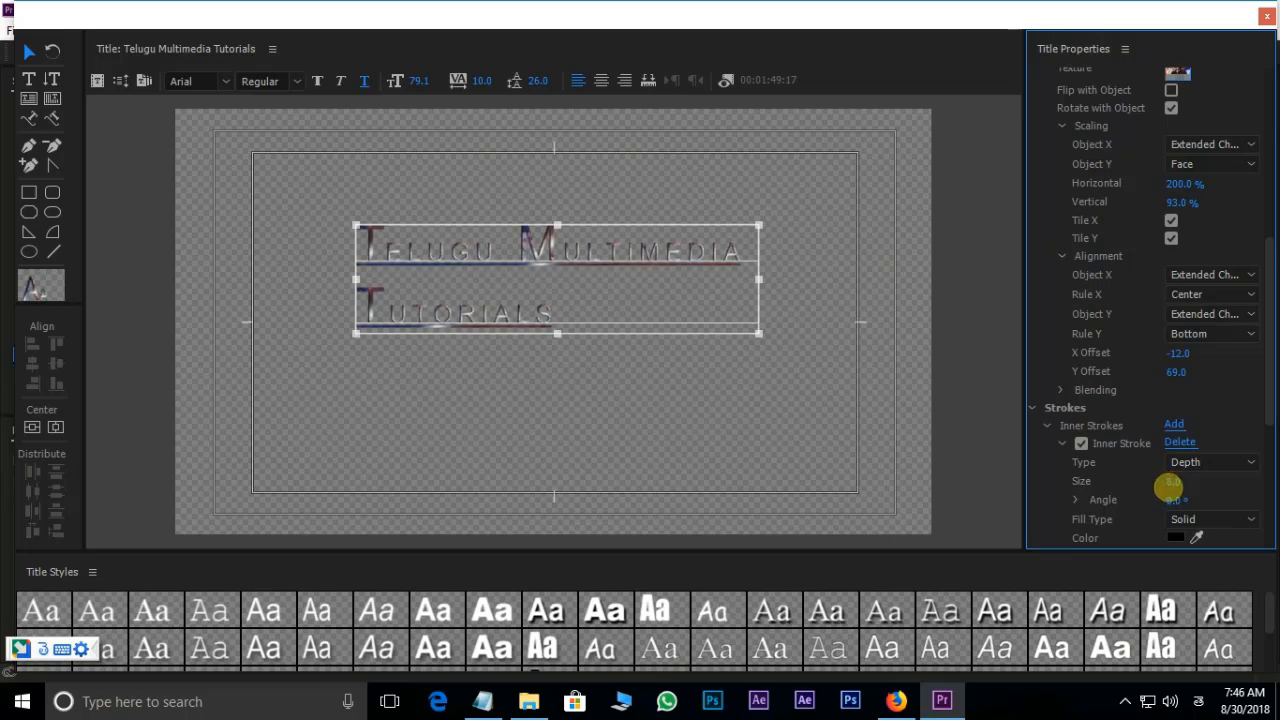
scroll(1172, 490, "down", 1)
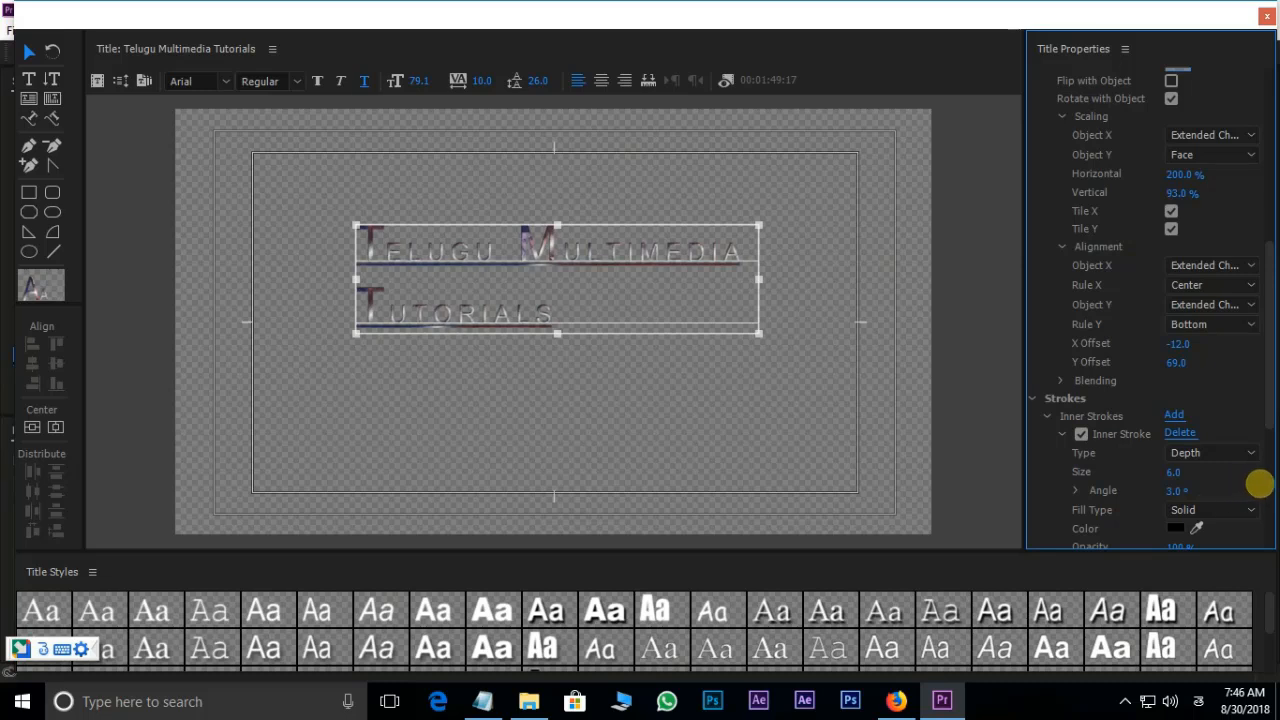
left_click_drag(1186, 491, 1150, 491)
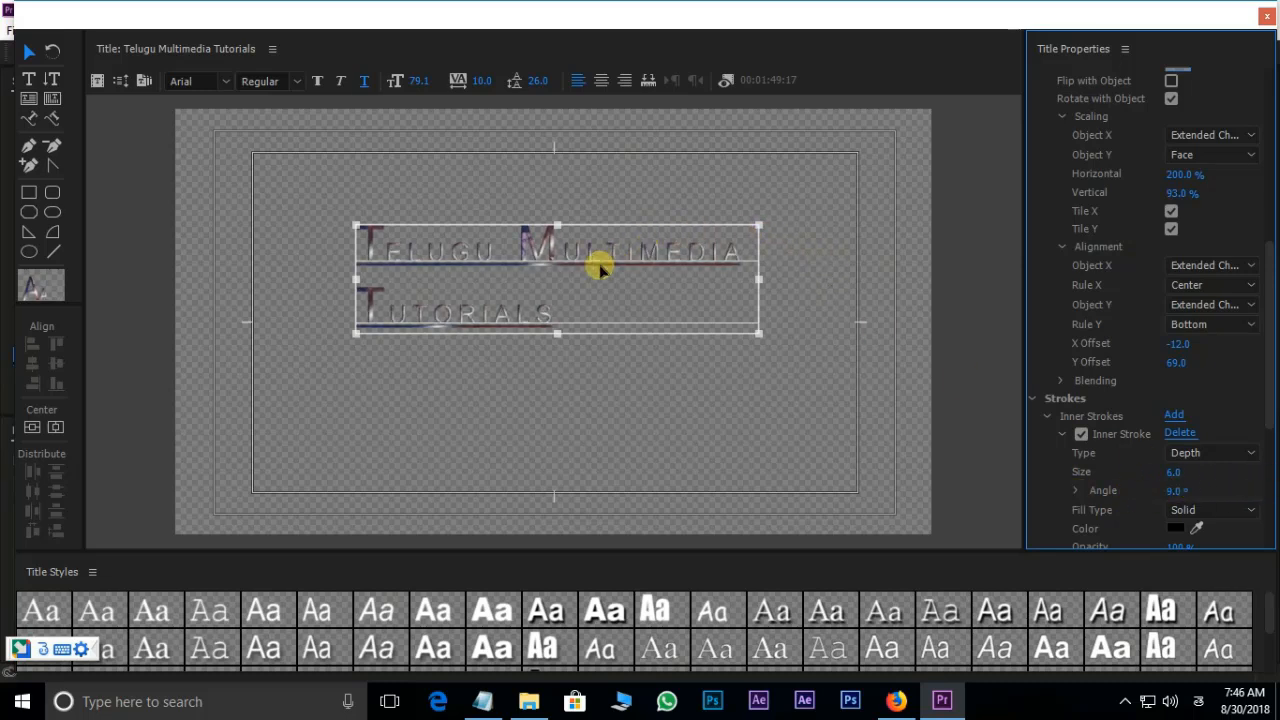
left_click(1080, 434)
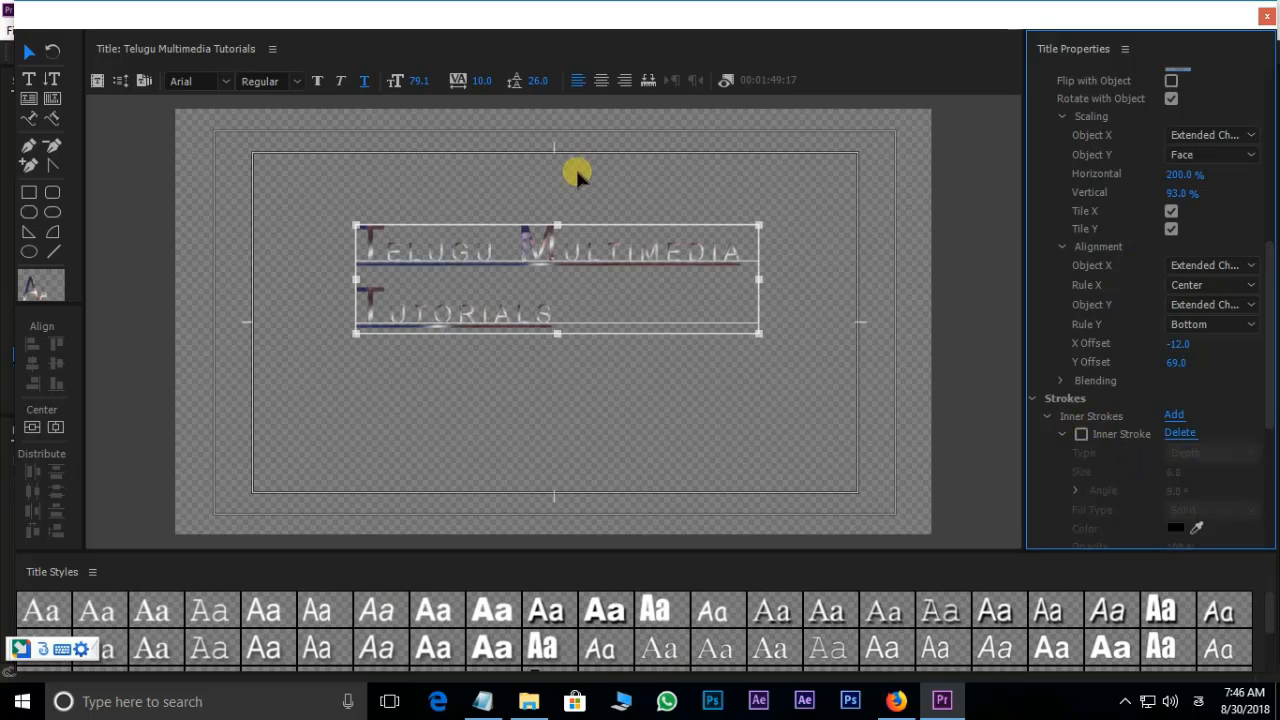
Set the title font size to 129.1, shift the text left, and add an outer Edge stroke
left_click_drag(419, 81, 465, 80)
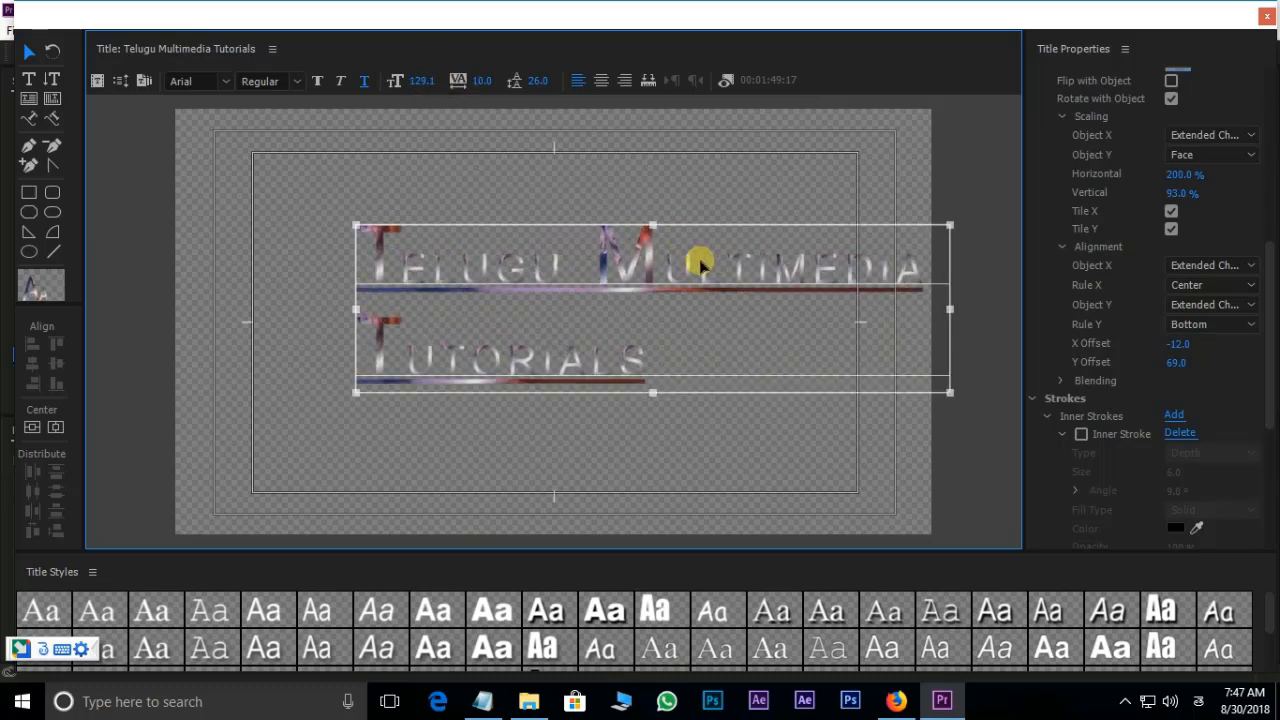
left_click_drag(694, 257, 607, 255)
left_click(1081, 434)
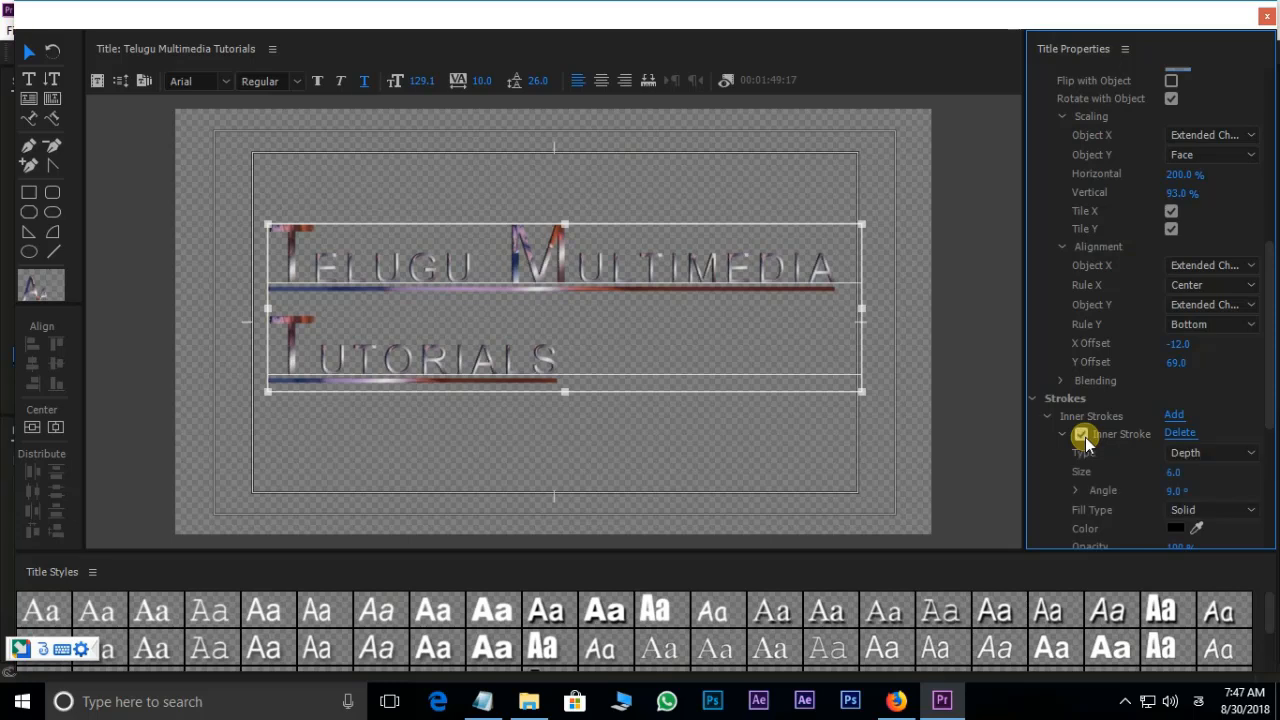
left_click(1082, 435)
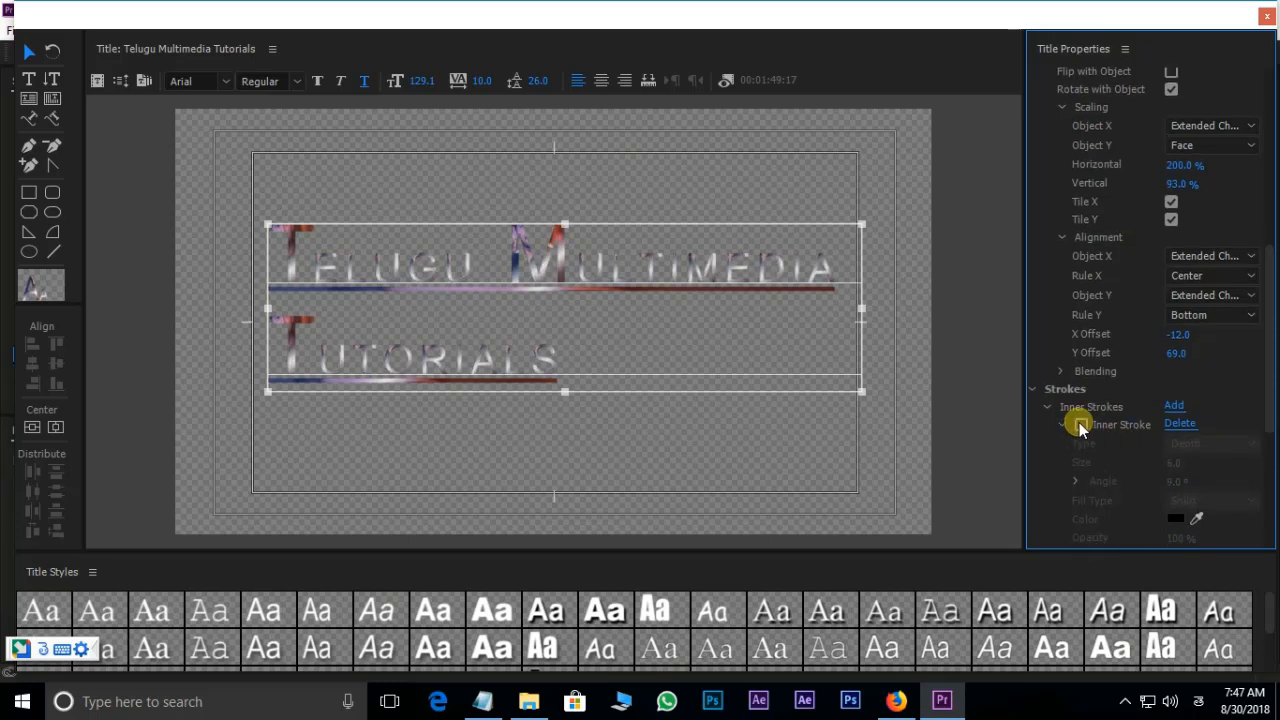
left_click(1050, 405)
left_click(1081, 433)
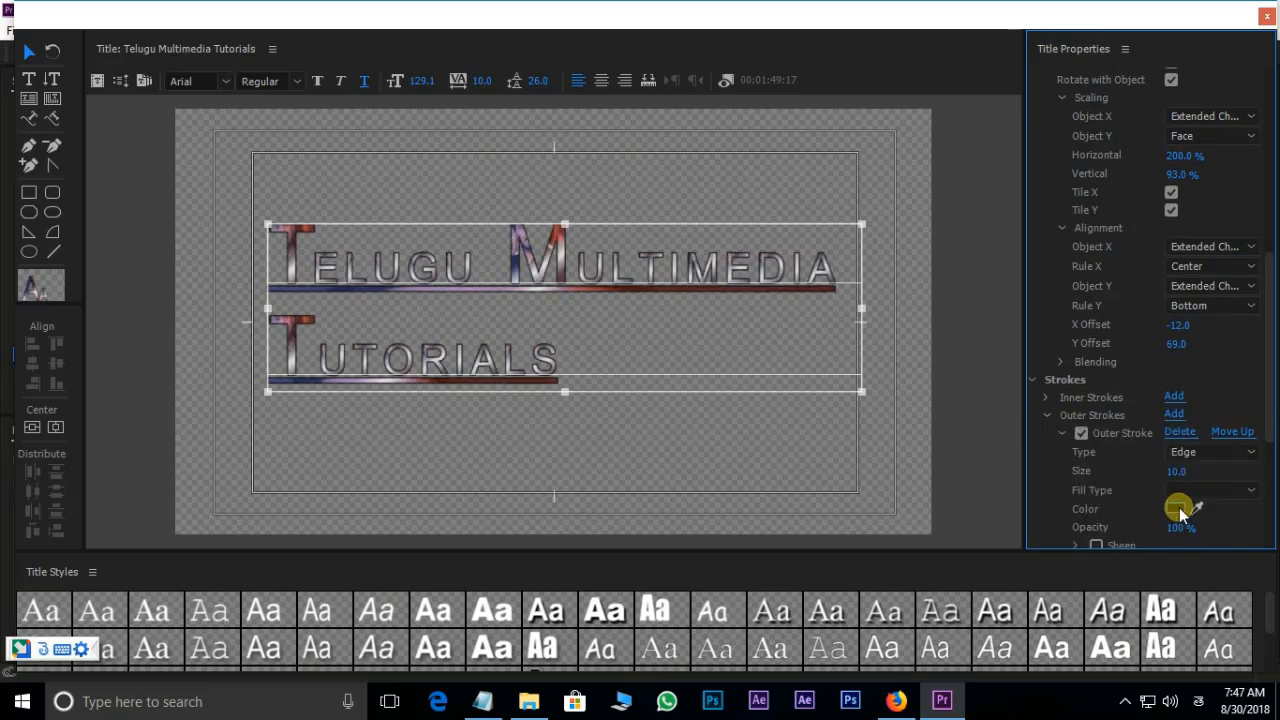
Color the outer stroke dark red (9E0F0F) and thin it to size 8.0
left_click(1180, 510)
left_click(647, 407)
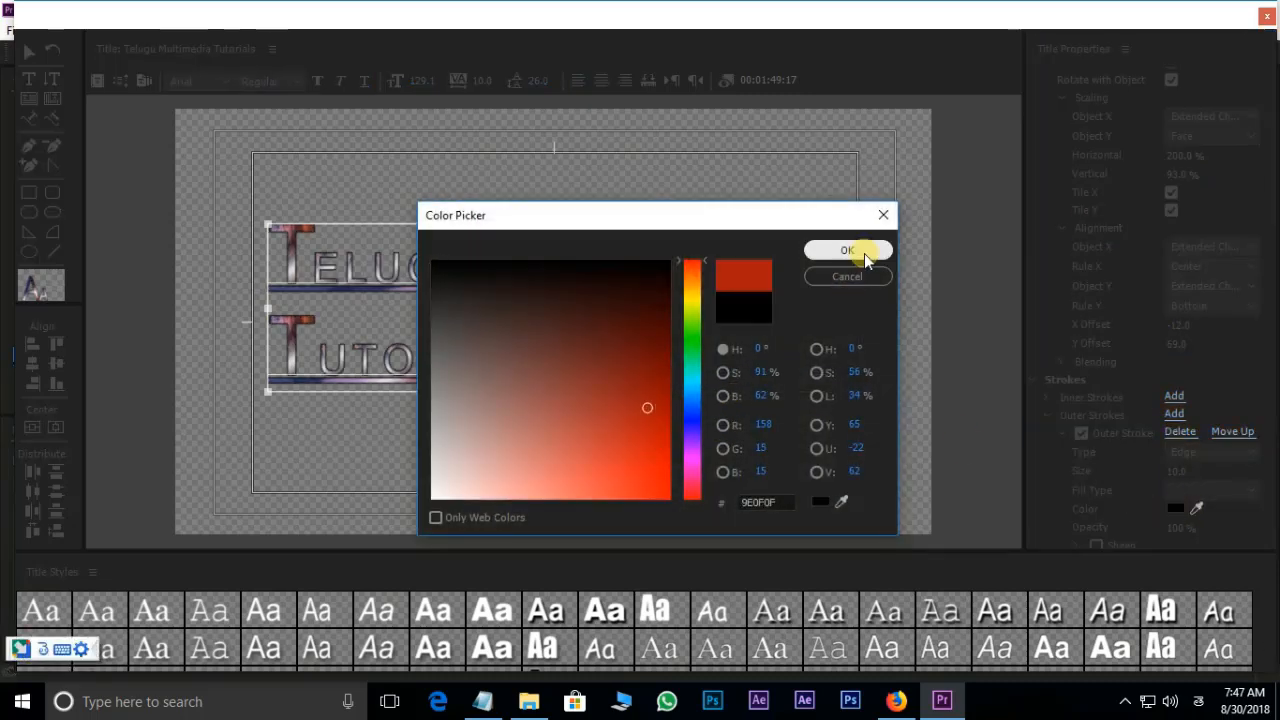
left_click(865, 255)
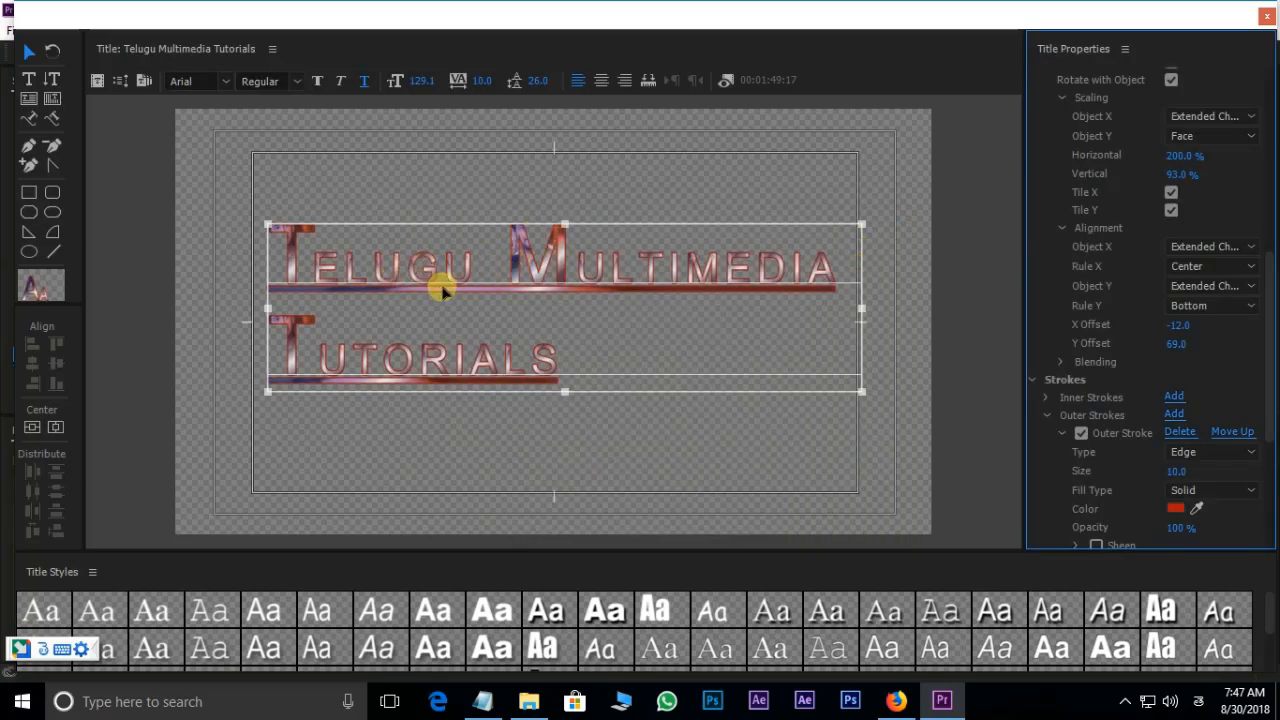
mouse_move(1172, 472)
left_mouse_down()
mouse_move(1250, 470)
mouse_move(1152, 473)
mouse_move(1194, 480)
left_mouse_up()
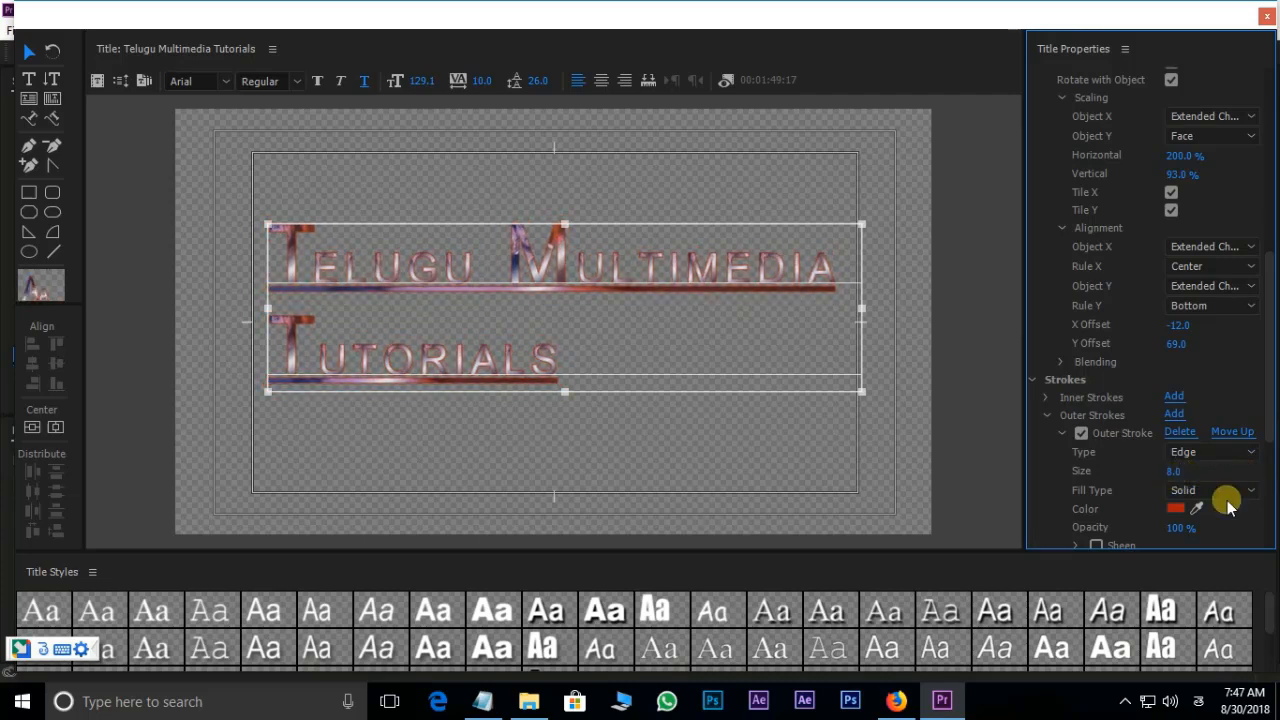
left_click(1219, 491)
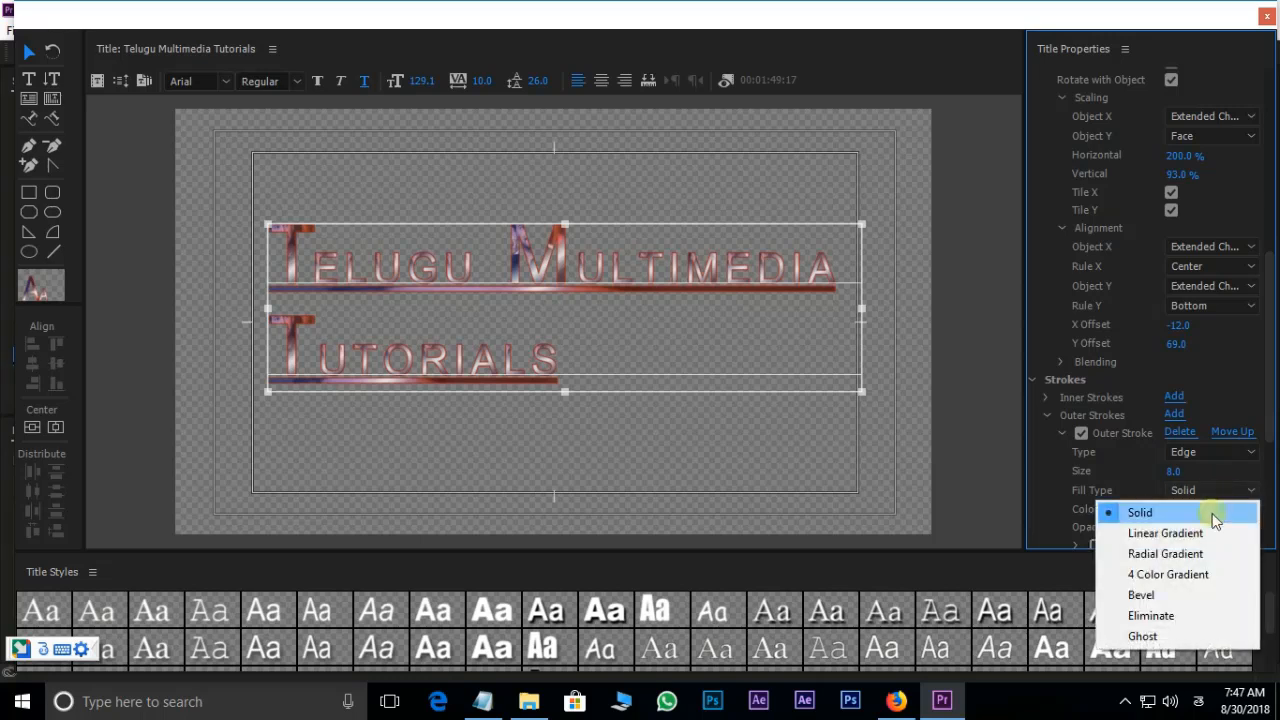
Fill the outer stroke with a 4 Color Gradient and save the project
left_click(1163, 575)
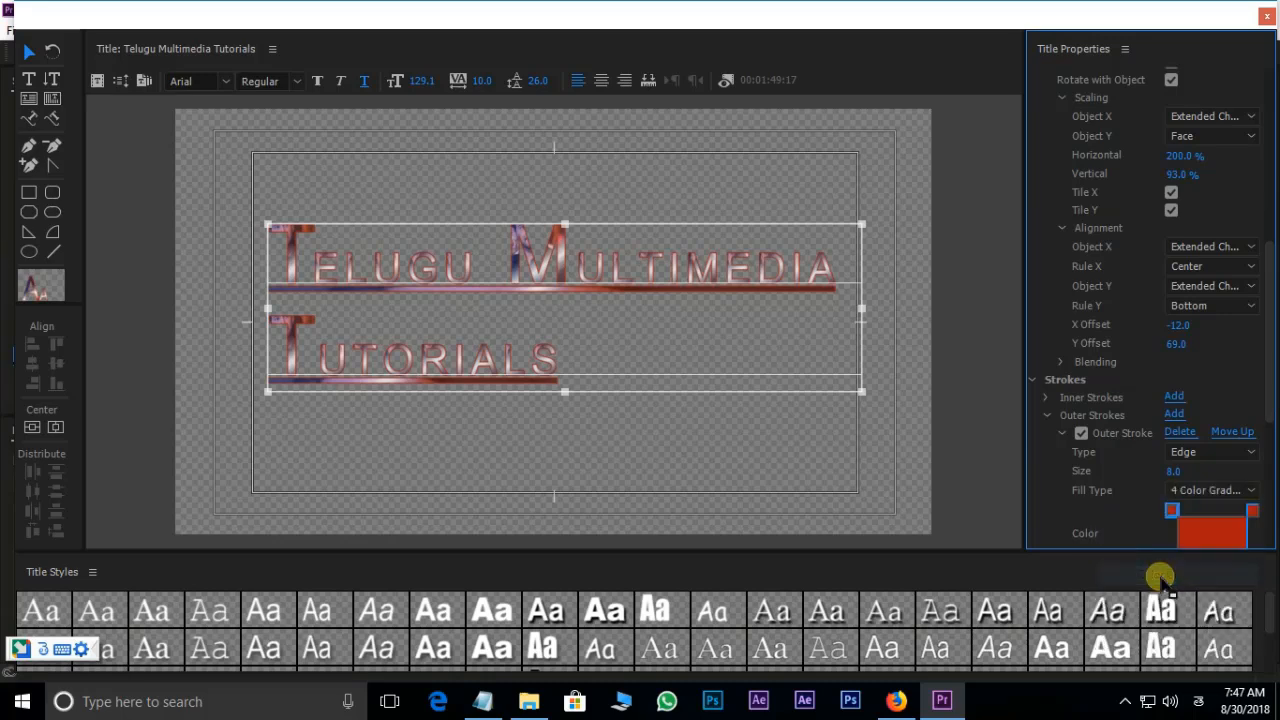
scroll(1185, 430, "down", 3)
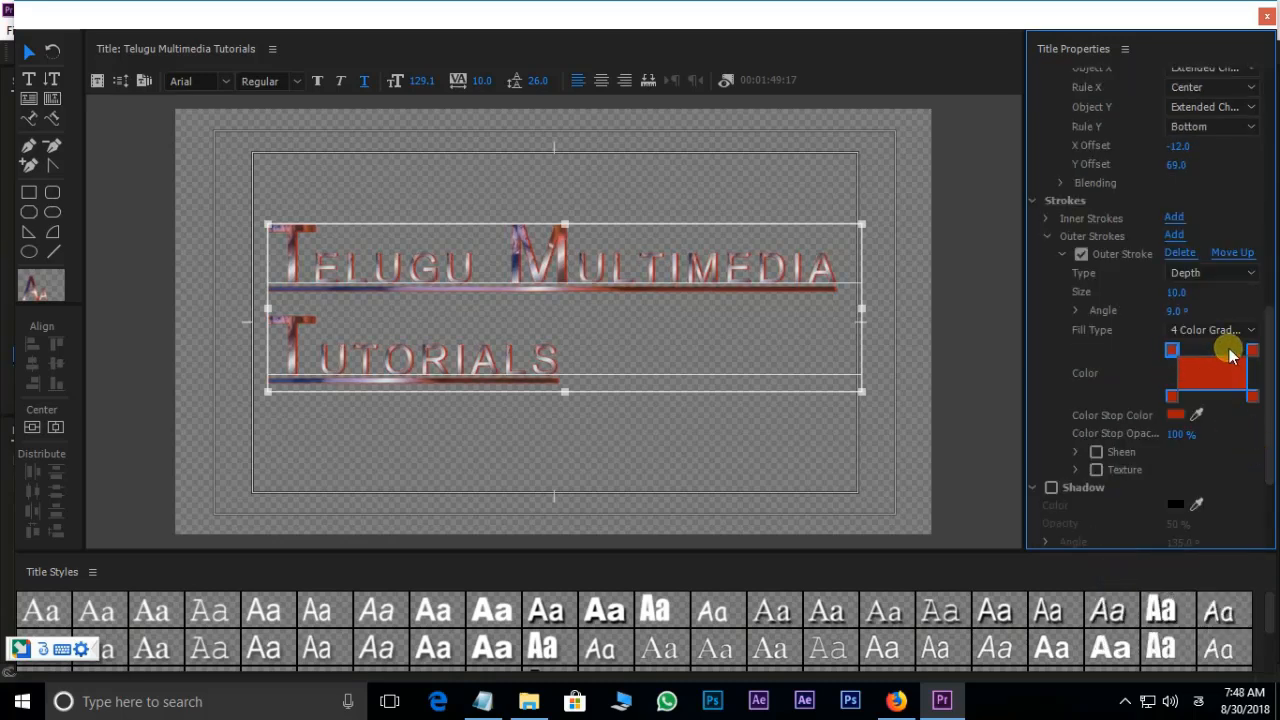
key("ctrl+s")
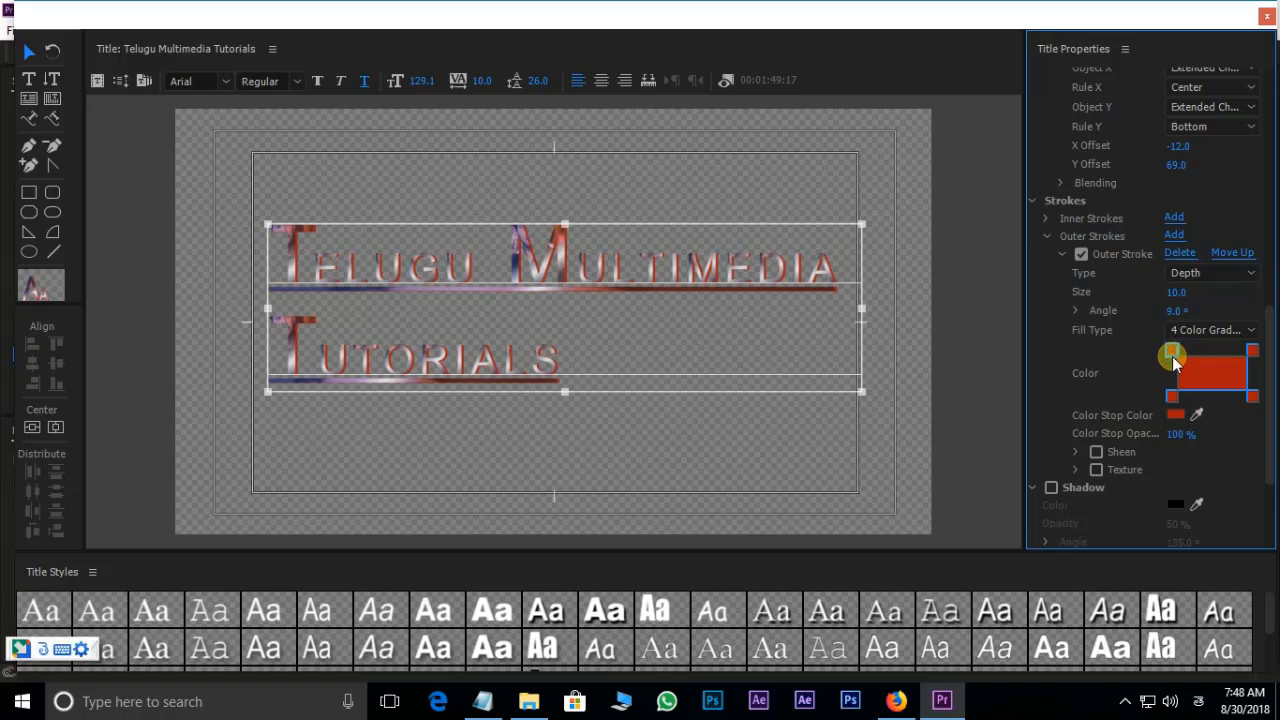
Recolor the gradient stops: bottom-left blue, bottom-right green, top-right olive yellow
double_click(1173, 397)
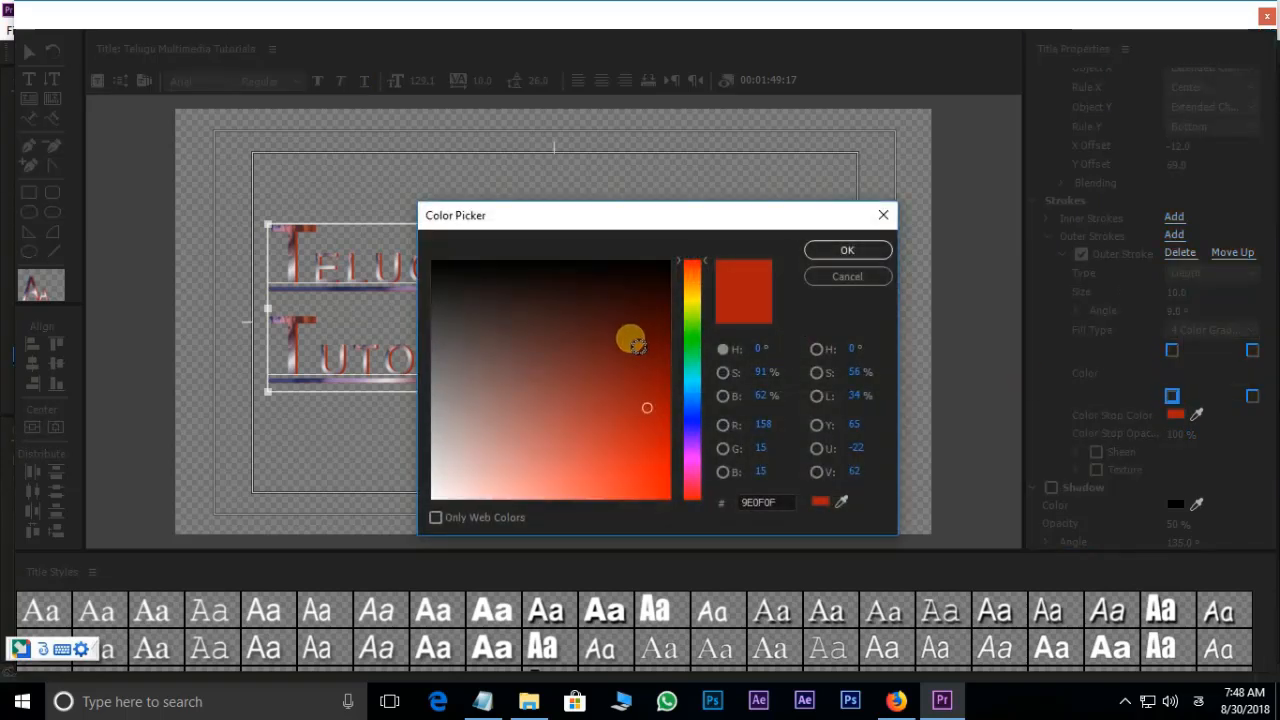
left_click(692, 400)
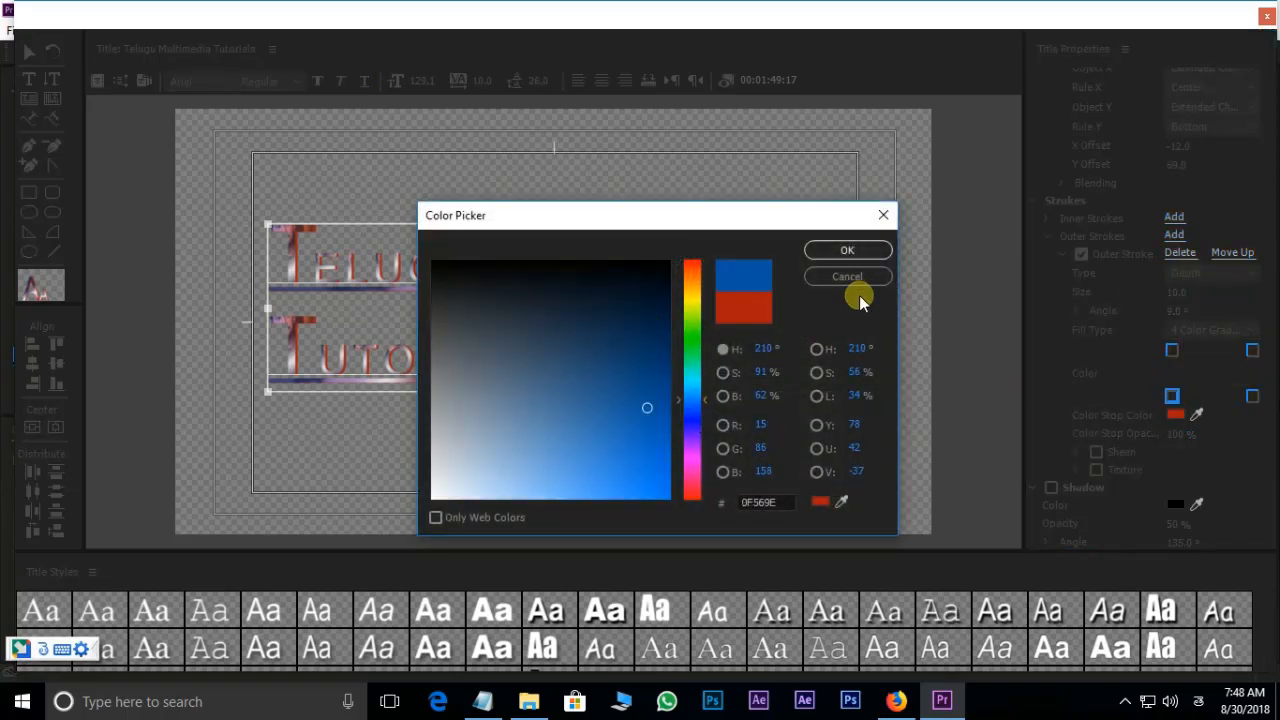
left_click(847, 250)
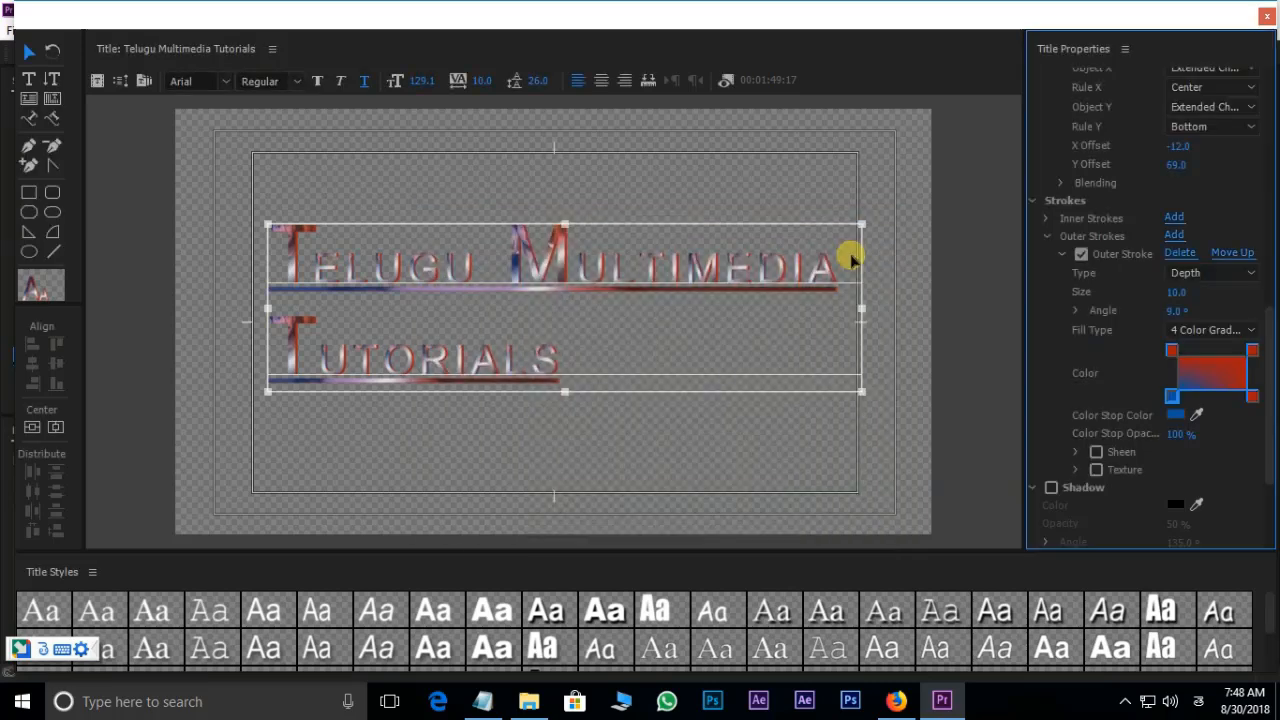
left_click(1251, 397)
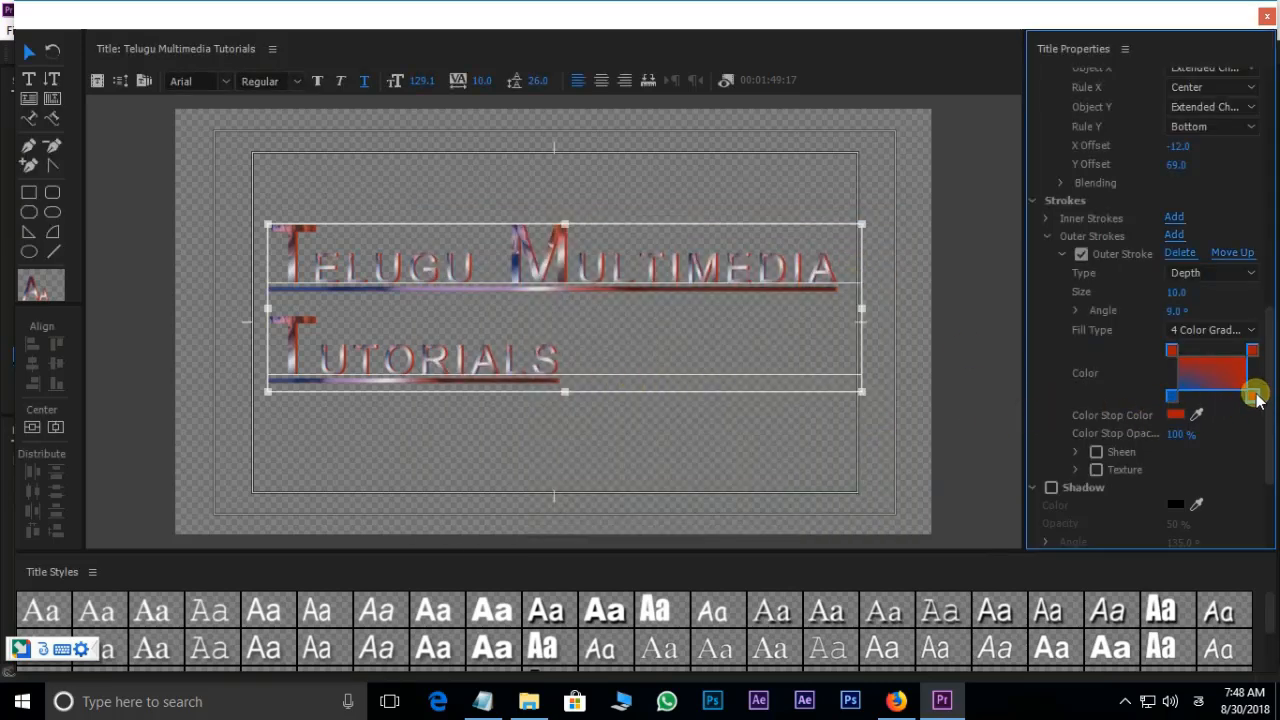
double_click(1251, 397)
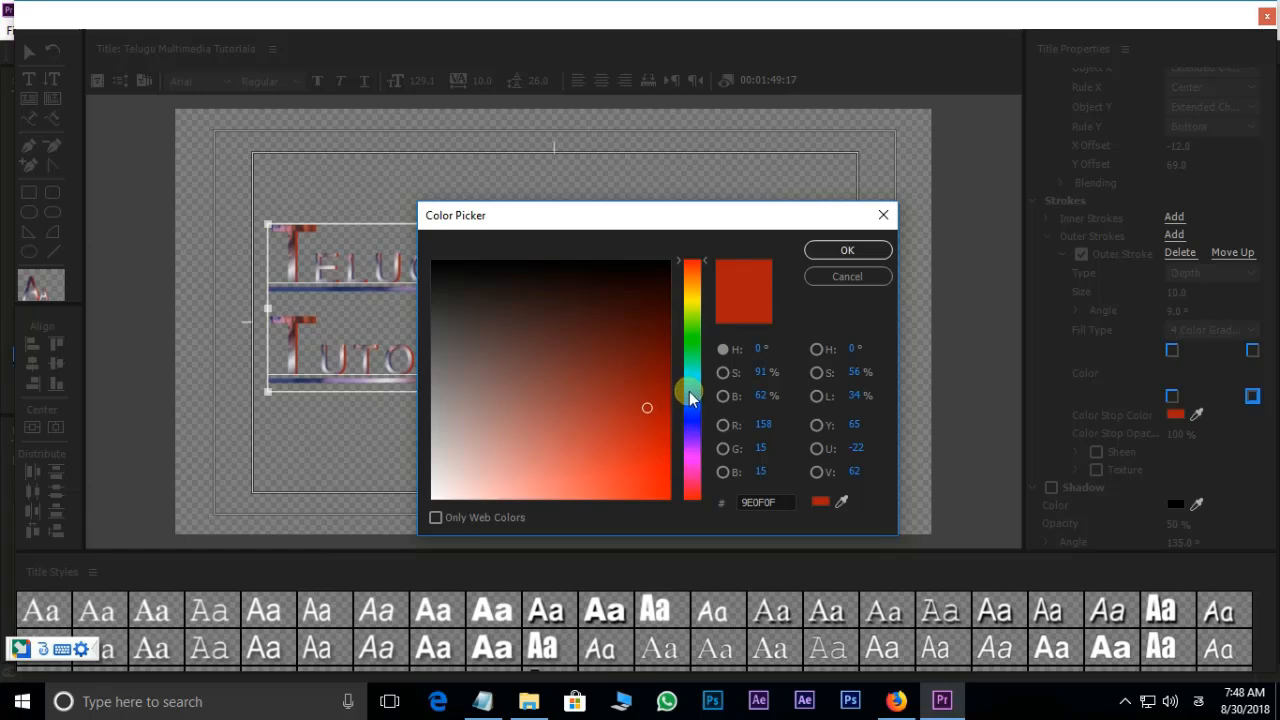
left_click(691, 339)
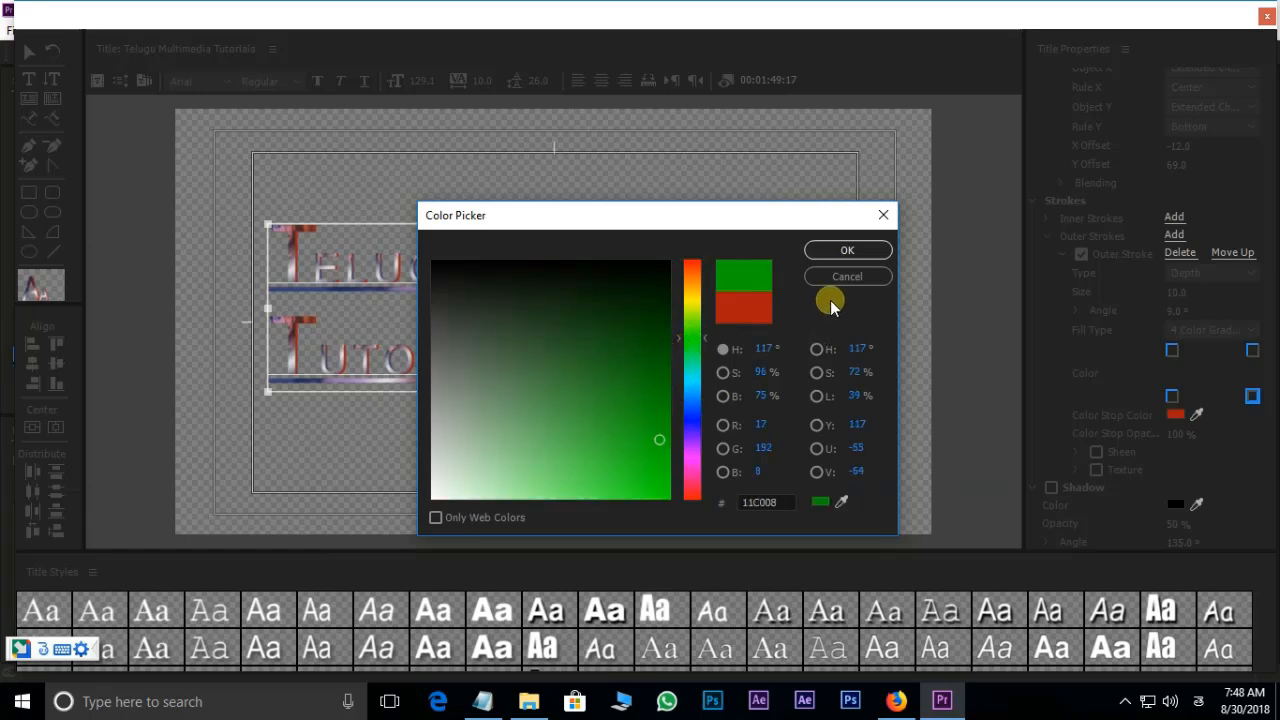
left_click(836, 251)
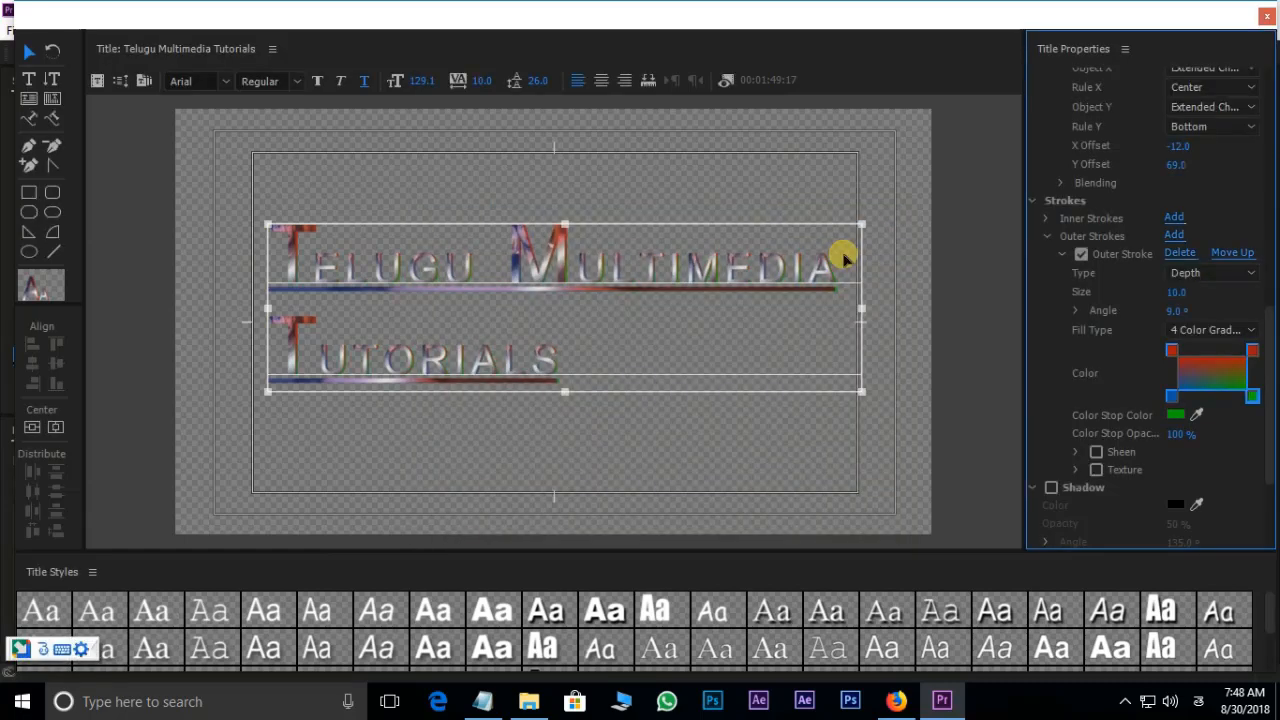
double_click(1252, 350)
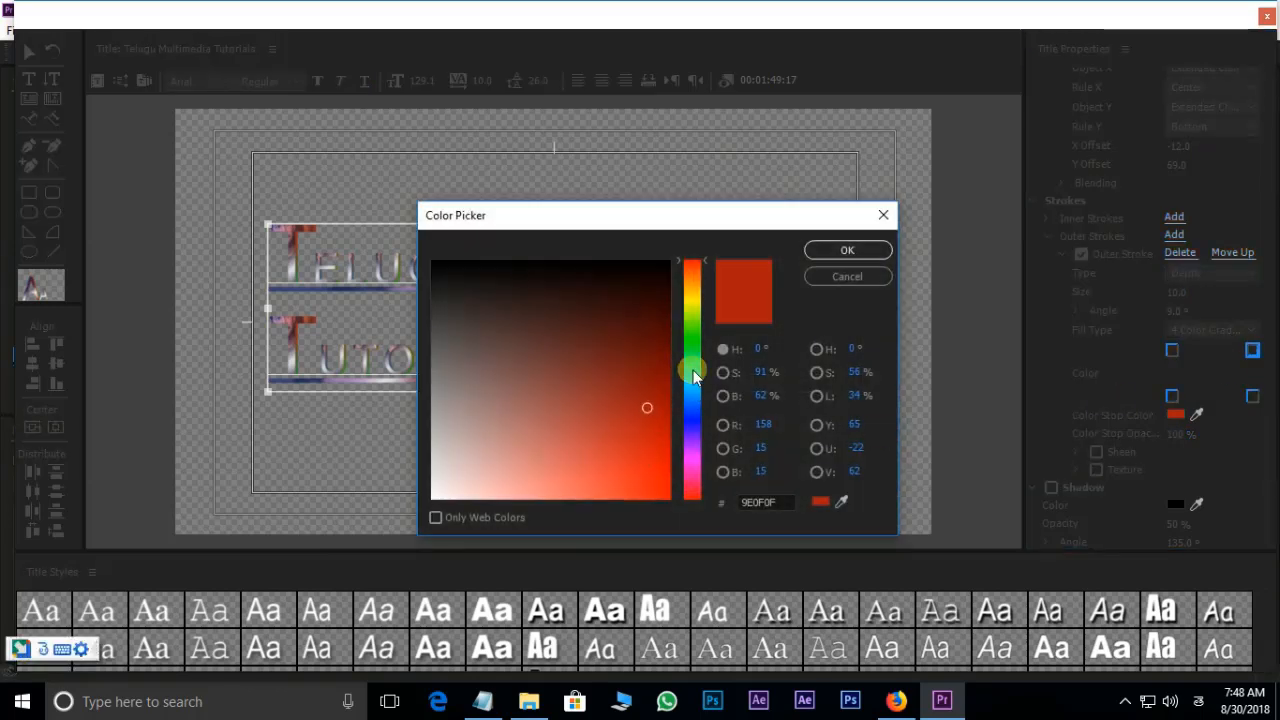
left_click(690, 297)
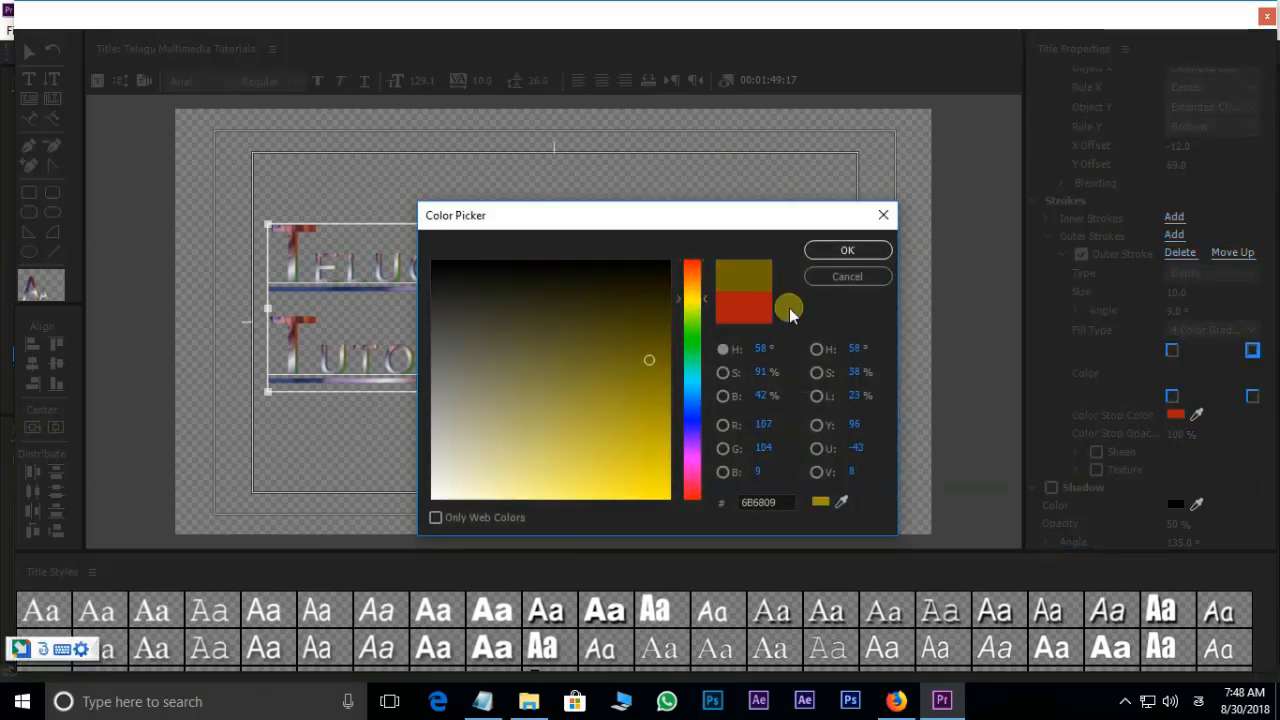
left_click(849, 251)
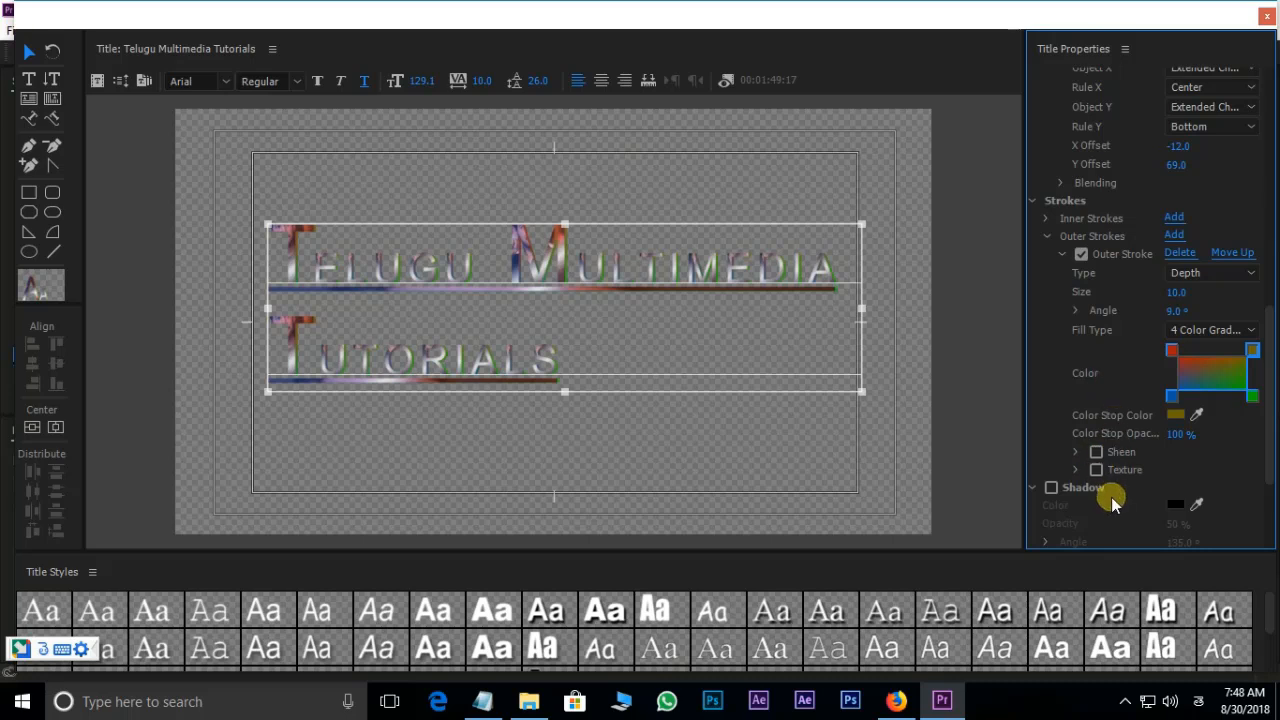
Enable the title's drop shadow and set its opacity to 50%
left_click(1047, 236)
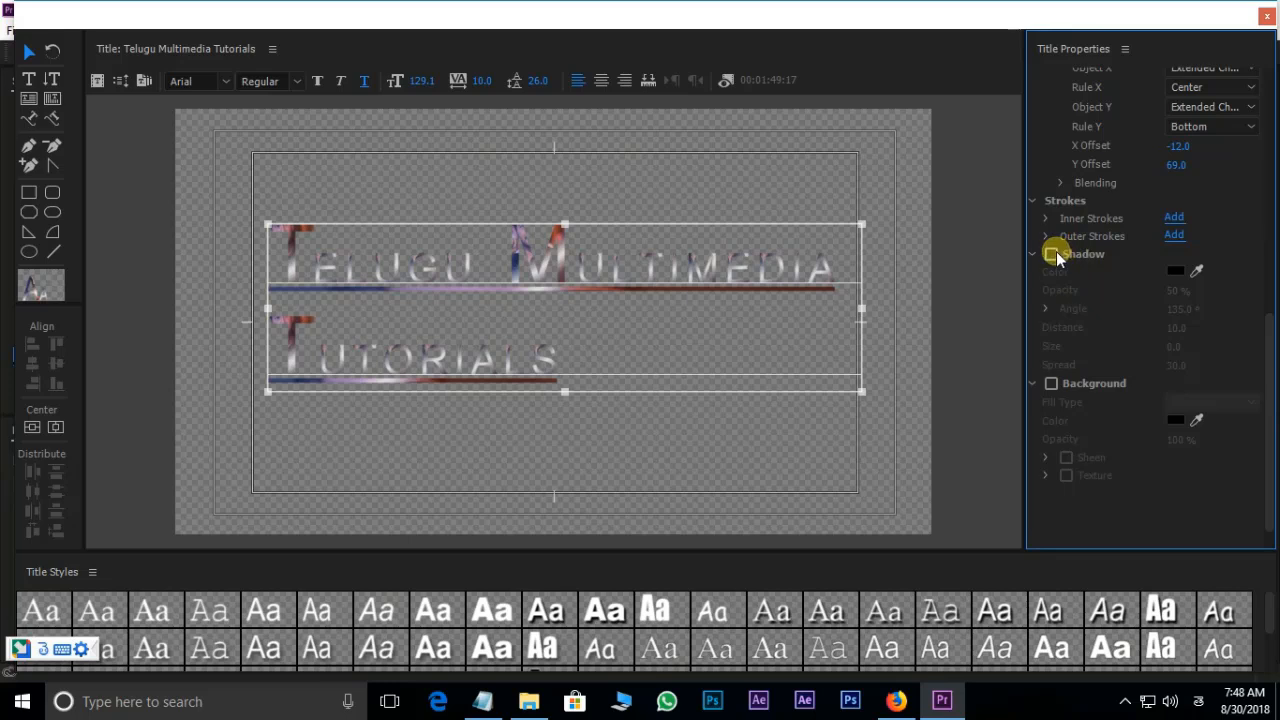
left_click(1051, 255)
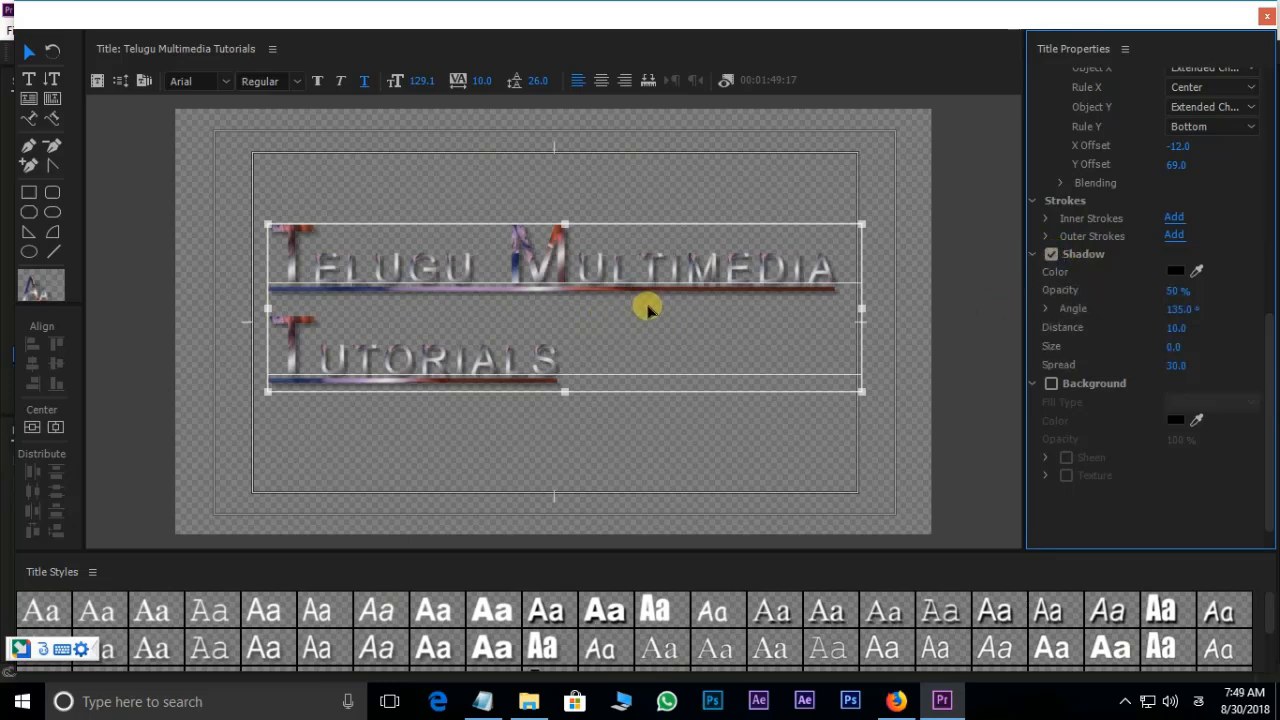
left_click(1176, 270)
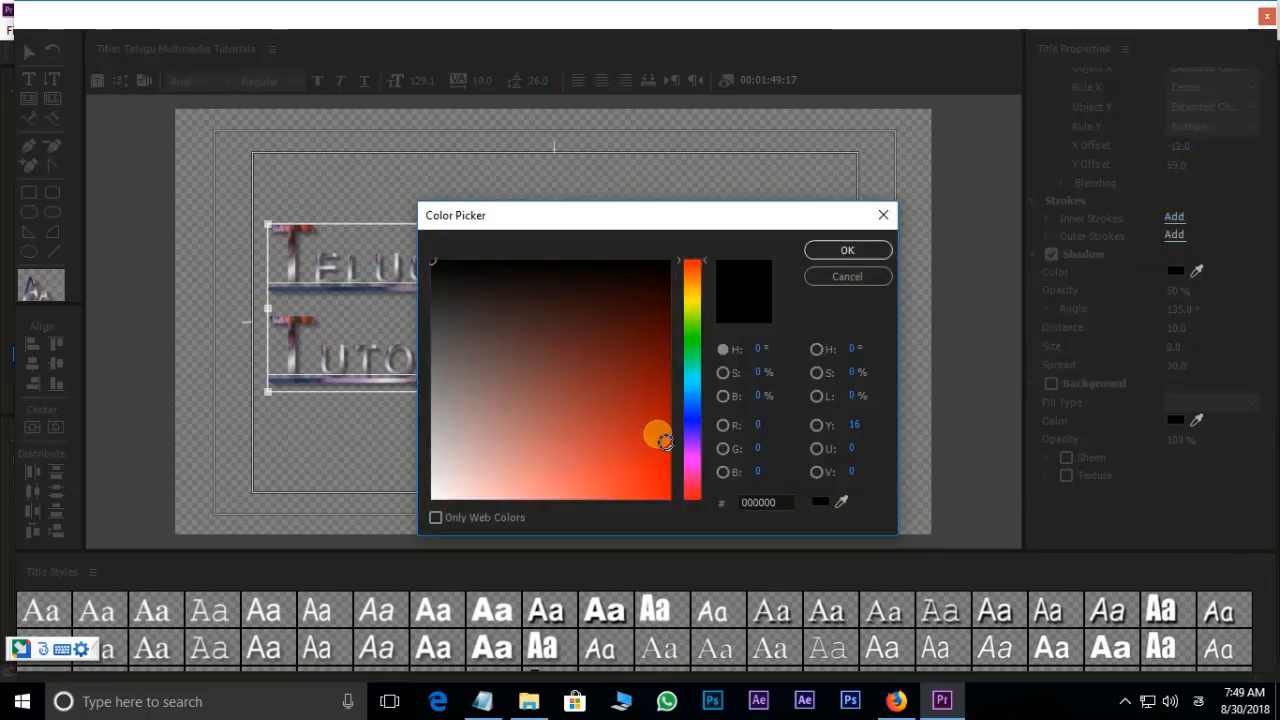
left_click(665, 441)
left_click(850, 250)
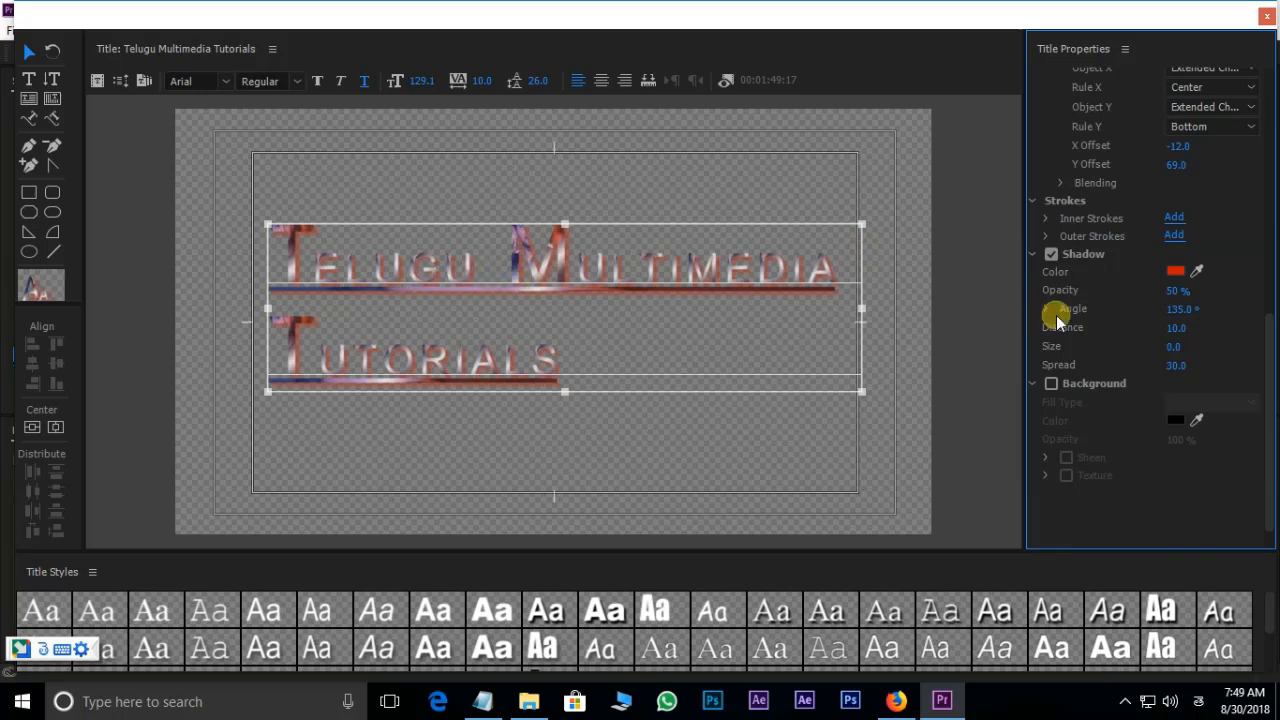
left_click_drag(1171, 288, 1085, 302)
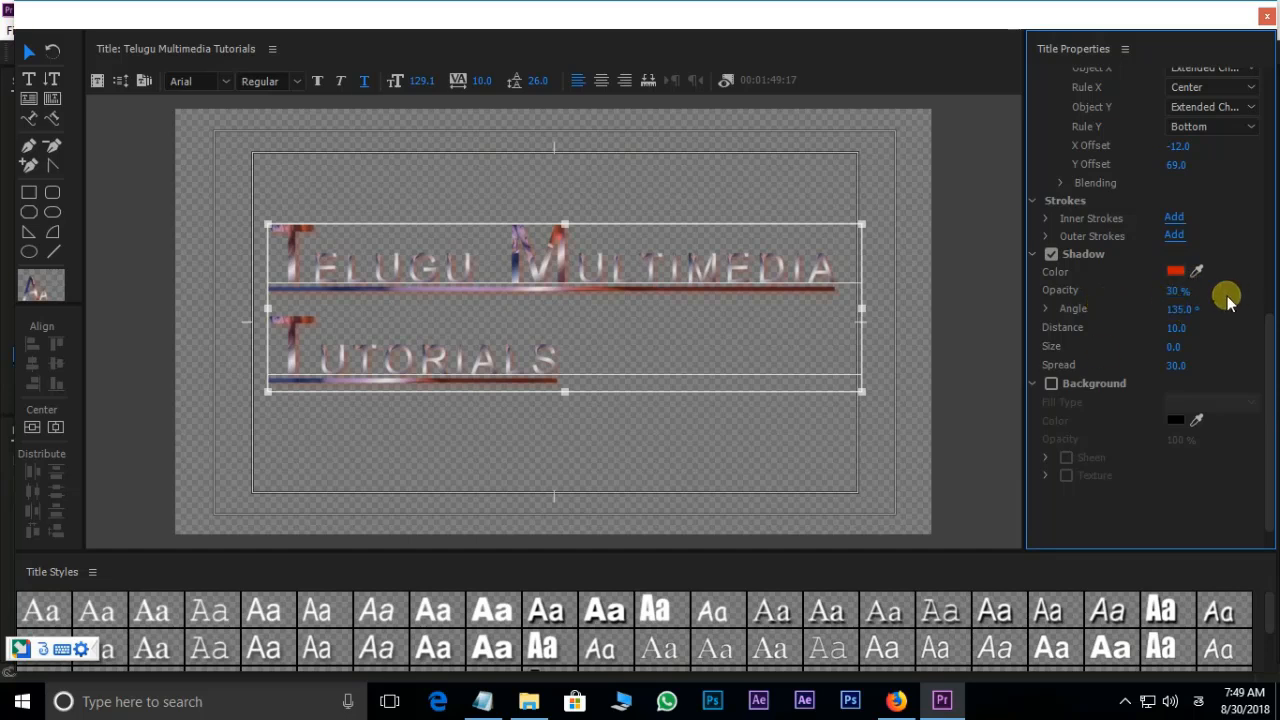
left_click(1181, 290)
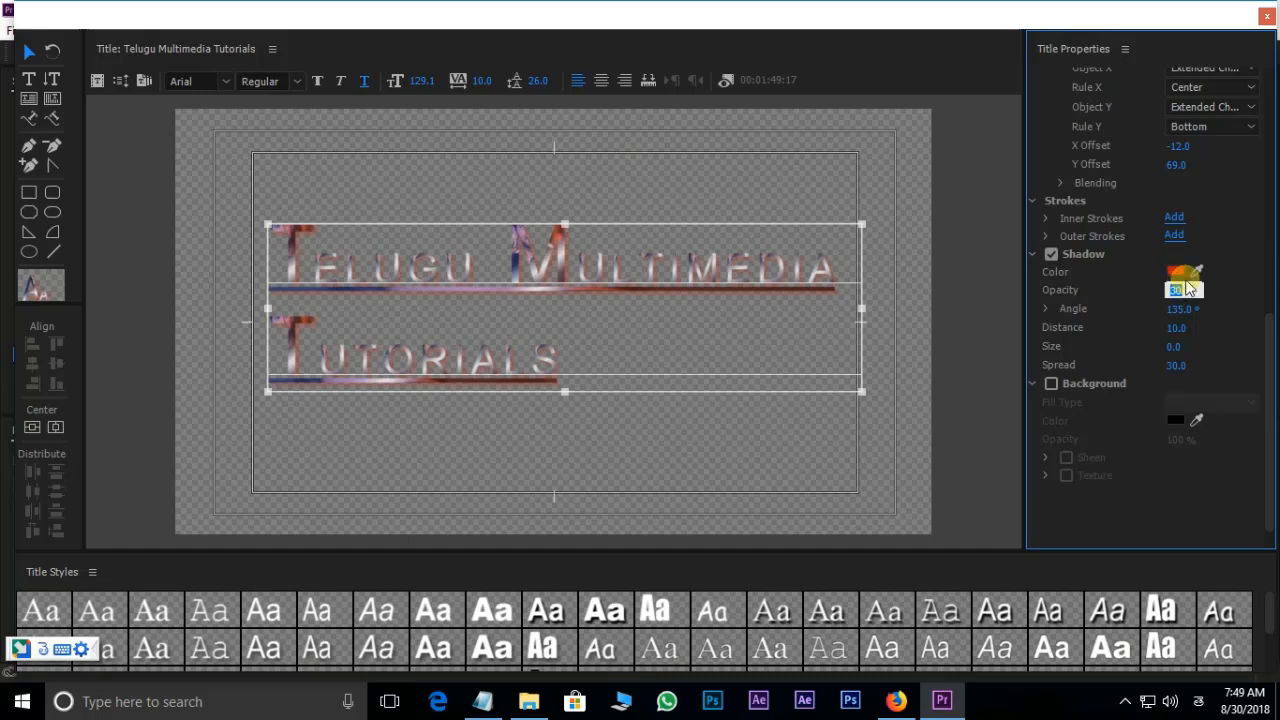
type("50")
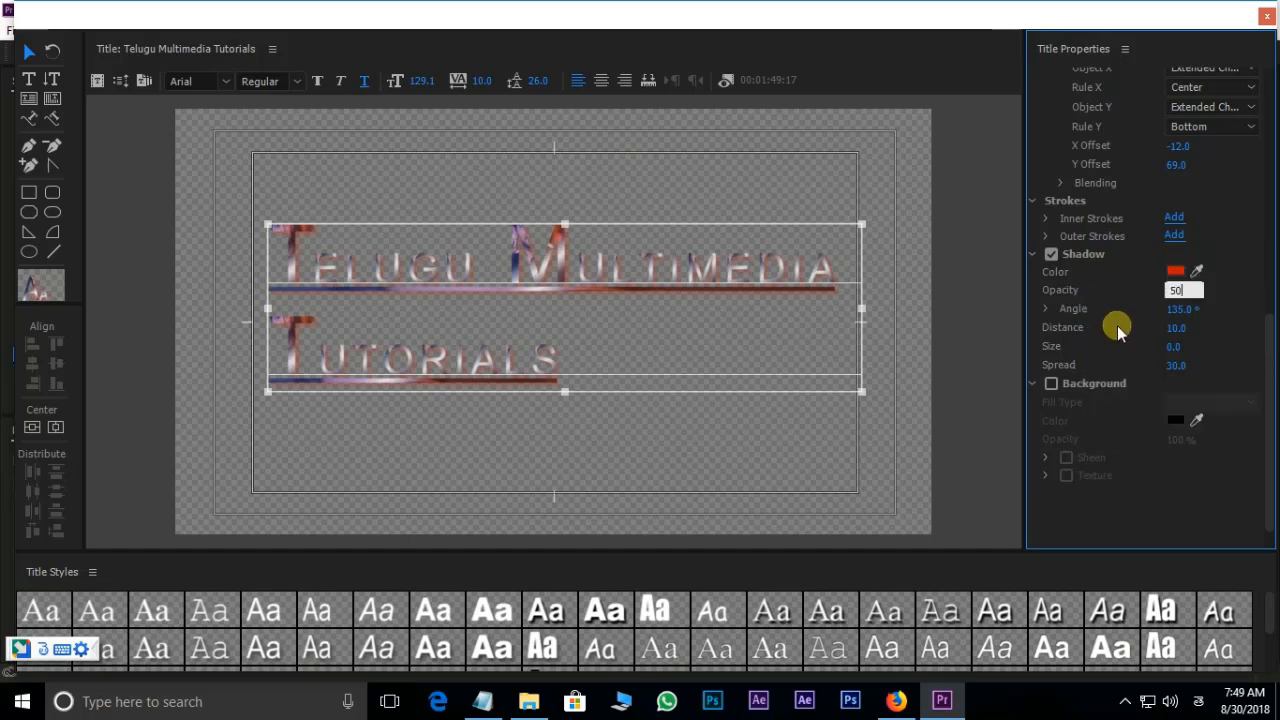
key("Return")
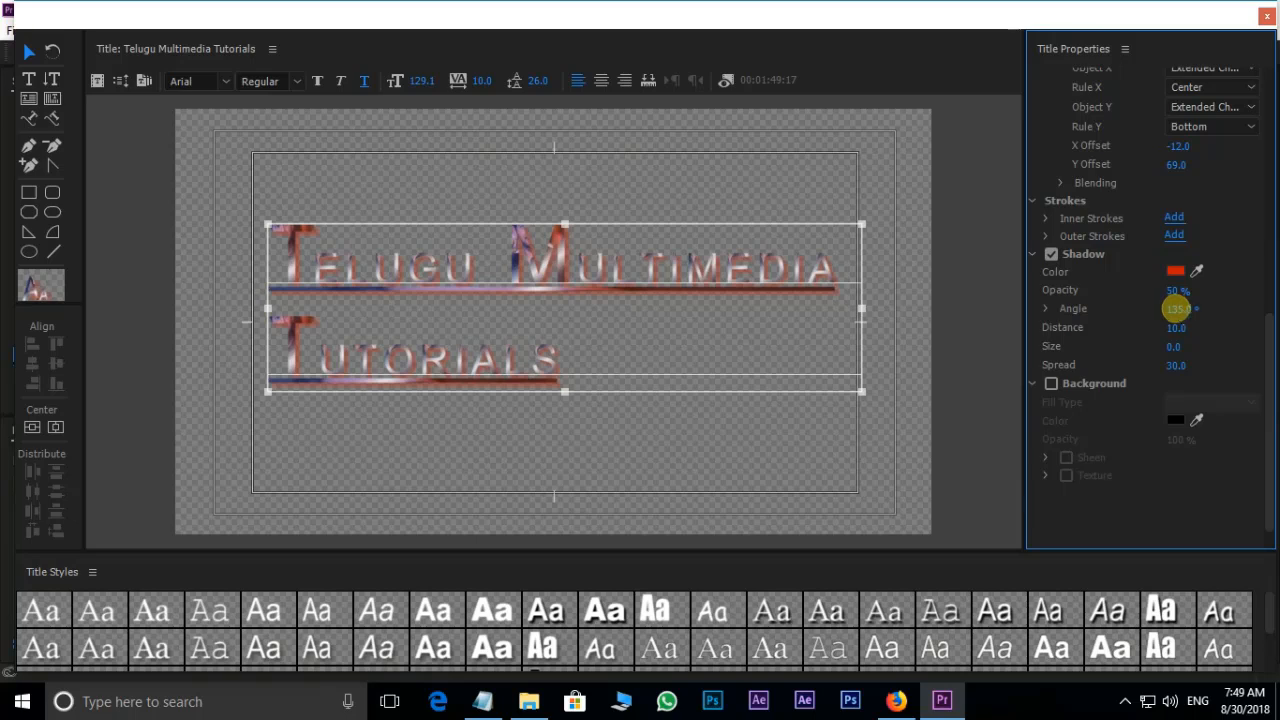
Set the shadow angle to 22°, make it near-black, and set distance to 8
left_click_drag(1193, 308, 1123, 289)
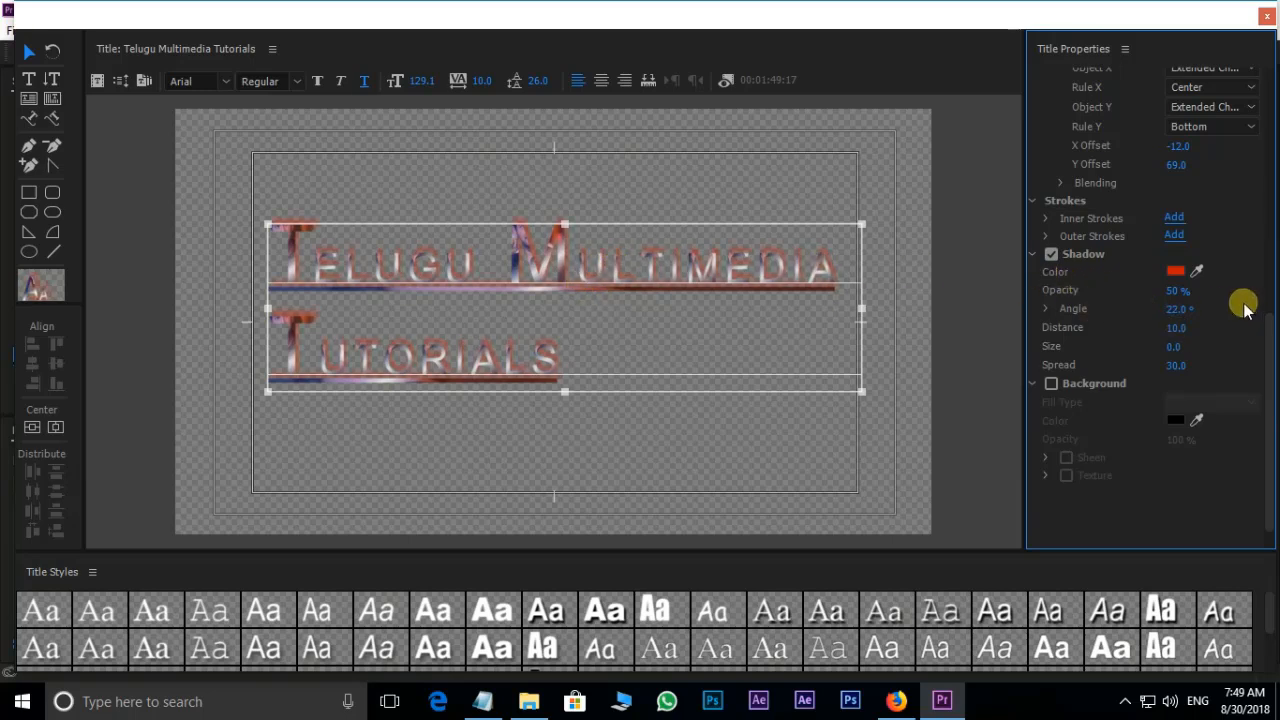
left_click_drag(1175, 328, 1207, 338)
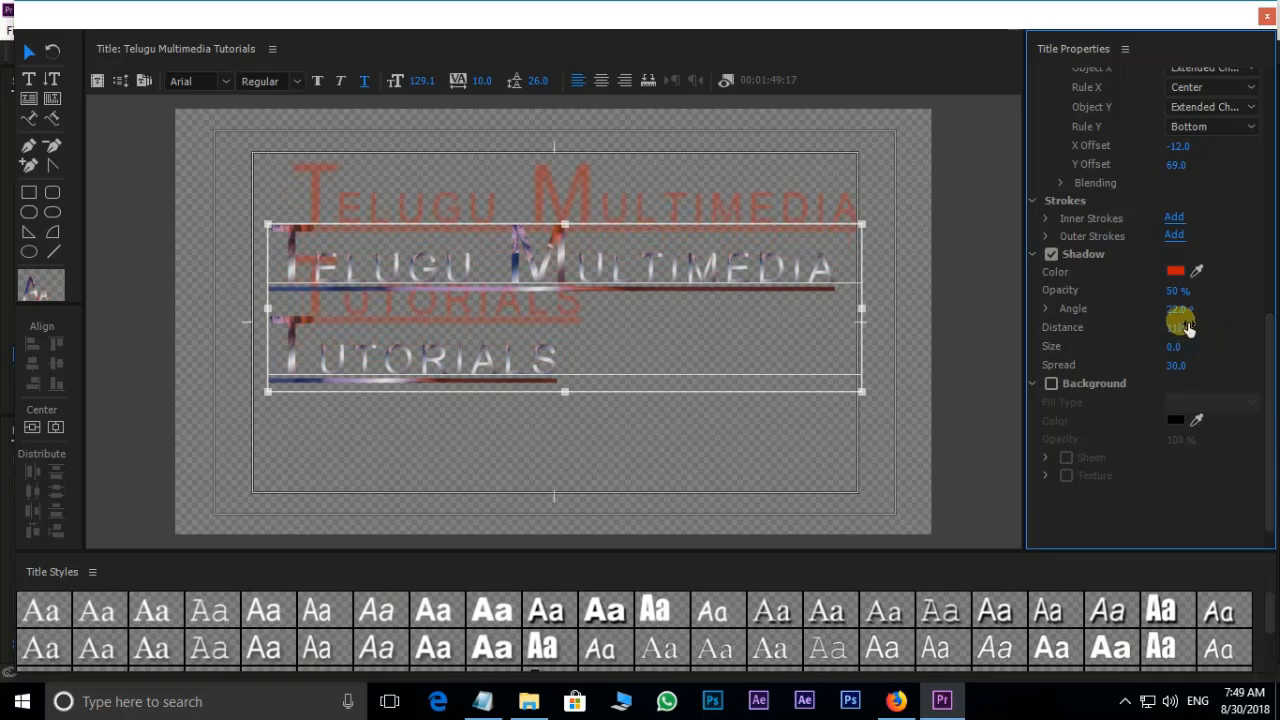
left_click(1175, 271)
left_click(464, 287)
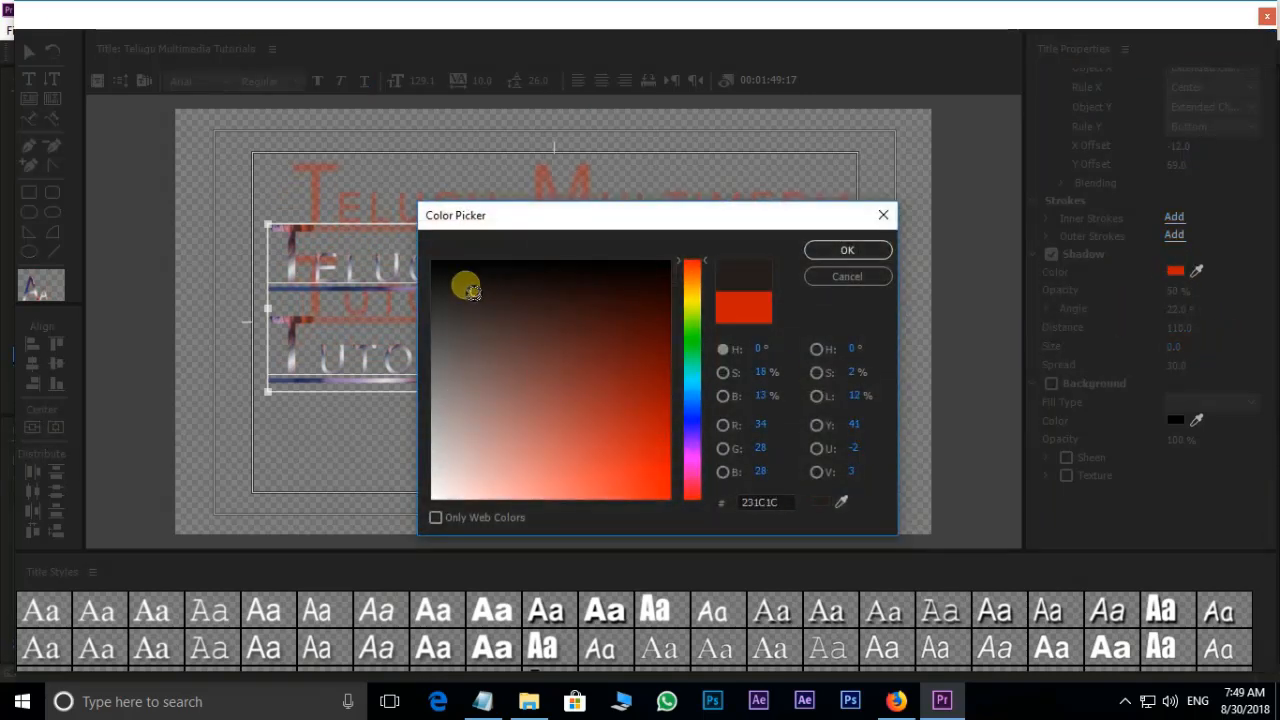
left_click(822, 252)
left_click_drag(1175, 328, 1070, 338)
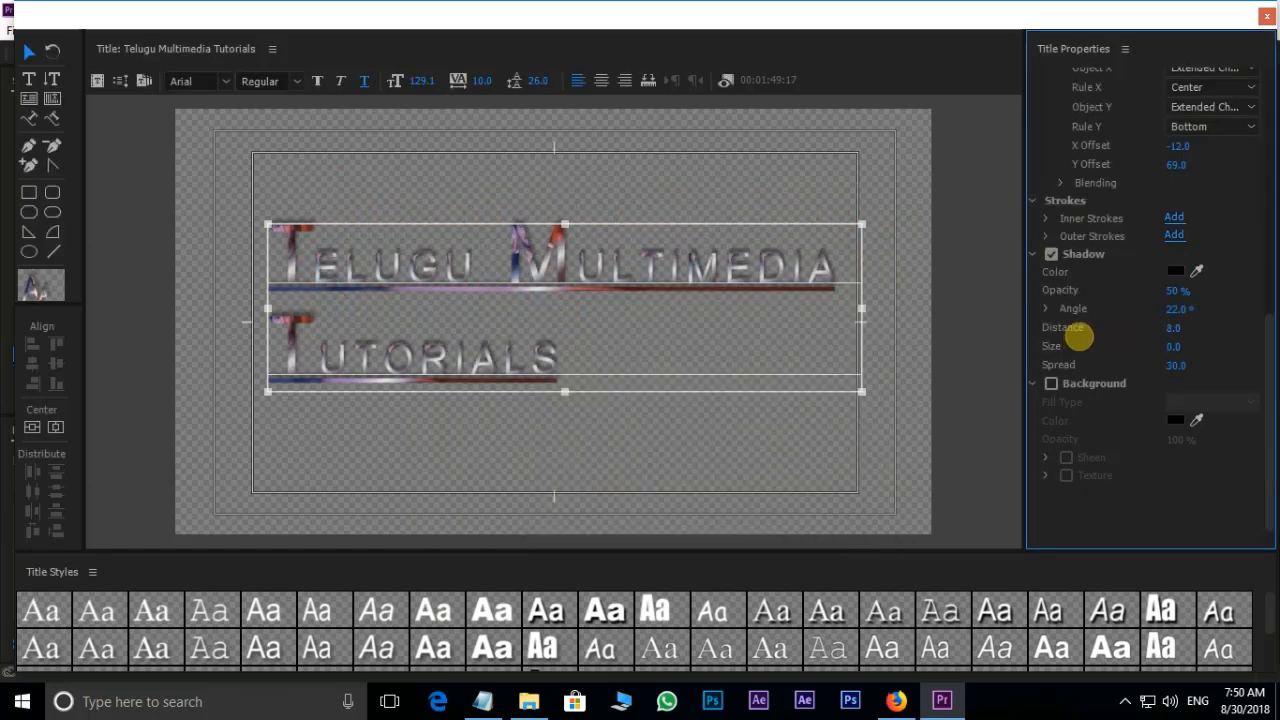
left_click(1185, 328)
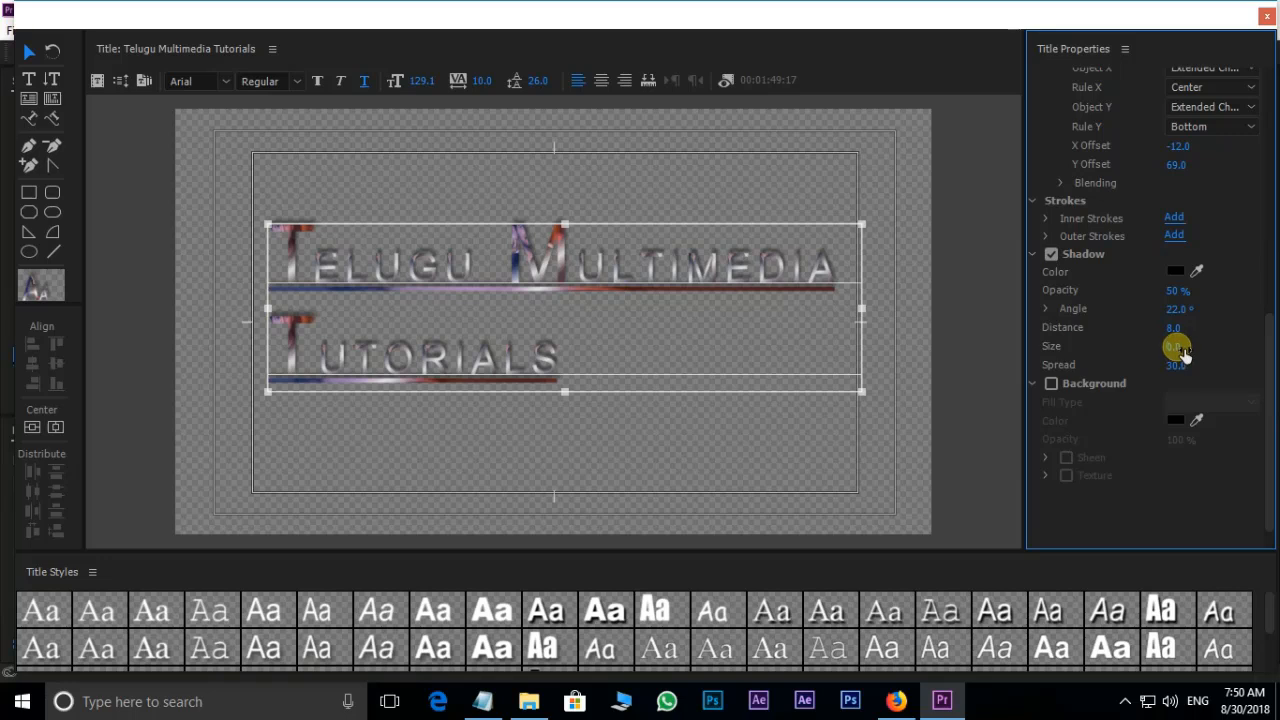
Set the shadow size to 12 and spread to 45
left_click_drag(1174, 346, 1160, 368)
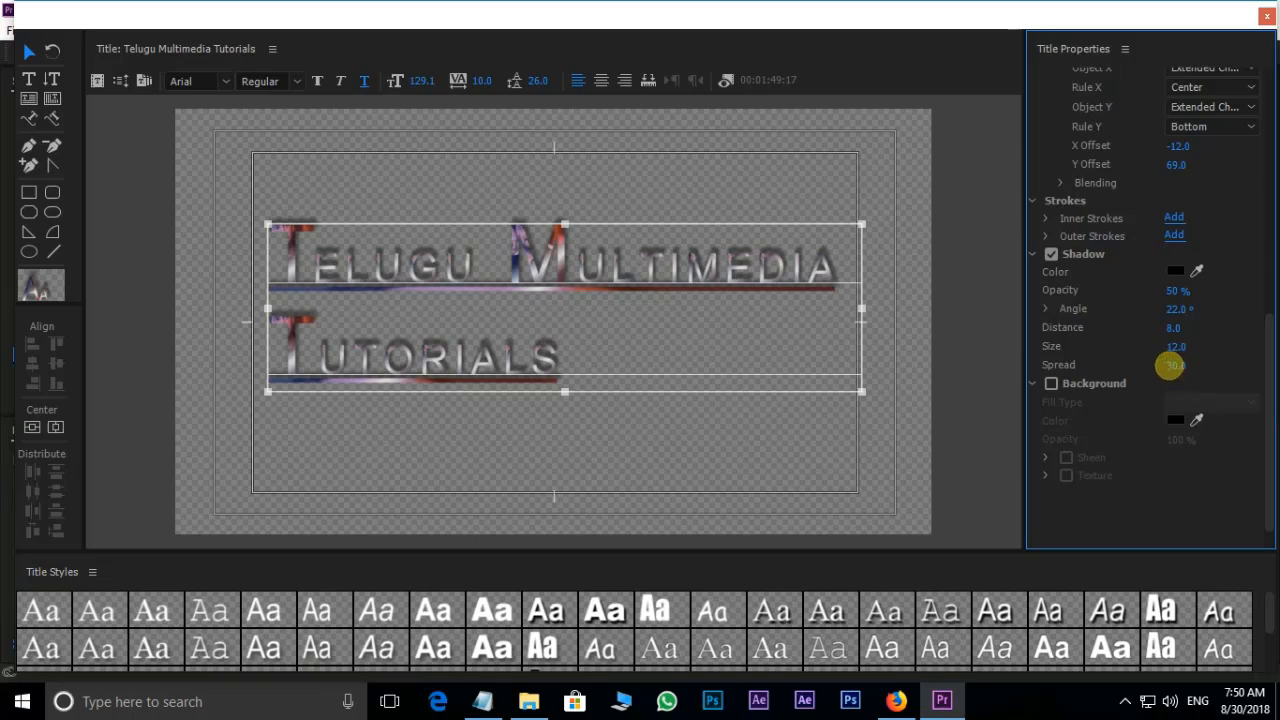
left_click_drag(1170, 366, 1257, 362)
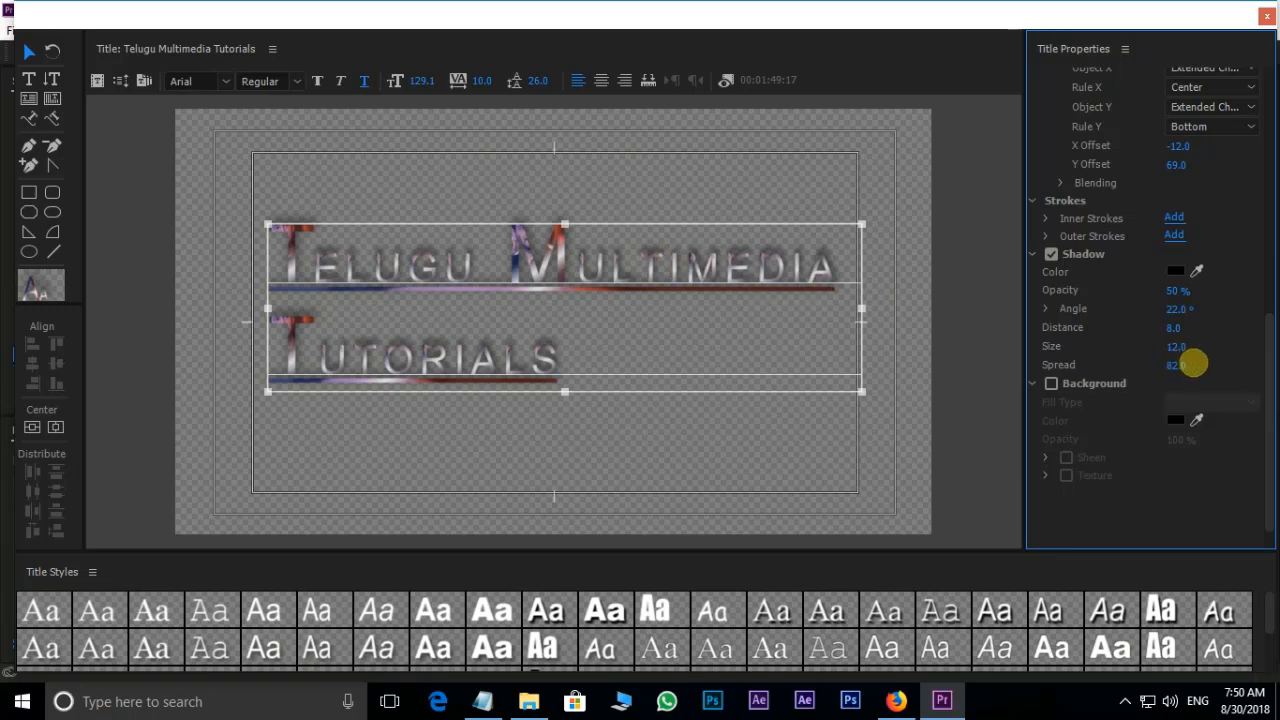
left_click_drag(1209, 364, 1163, 366)
scroll(1147, 489, "up", 2)
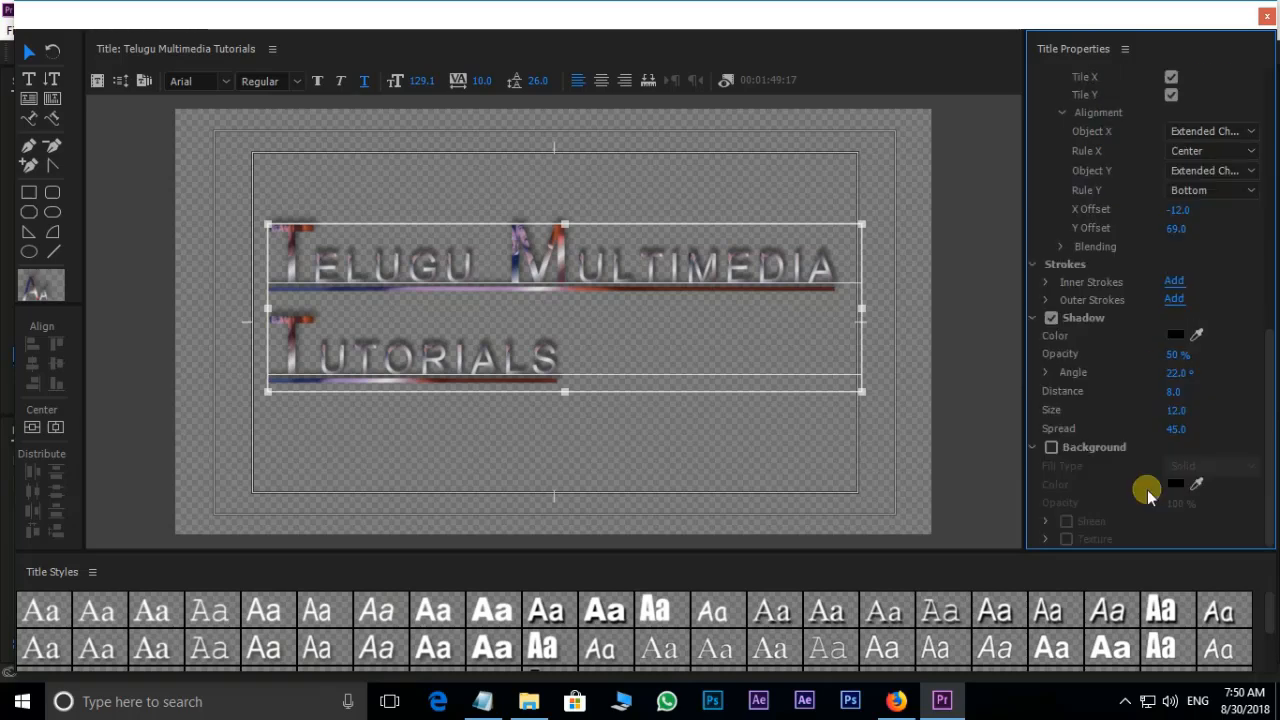
Turn on a red background fill for the title and switch it to 4 Color Gradient
left_click(726, 80)
left_click(726, 80)
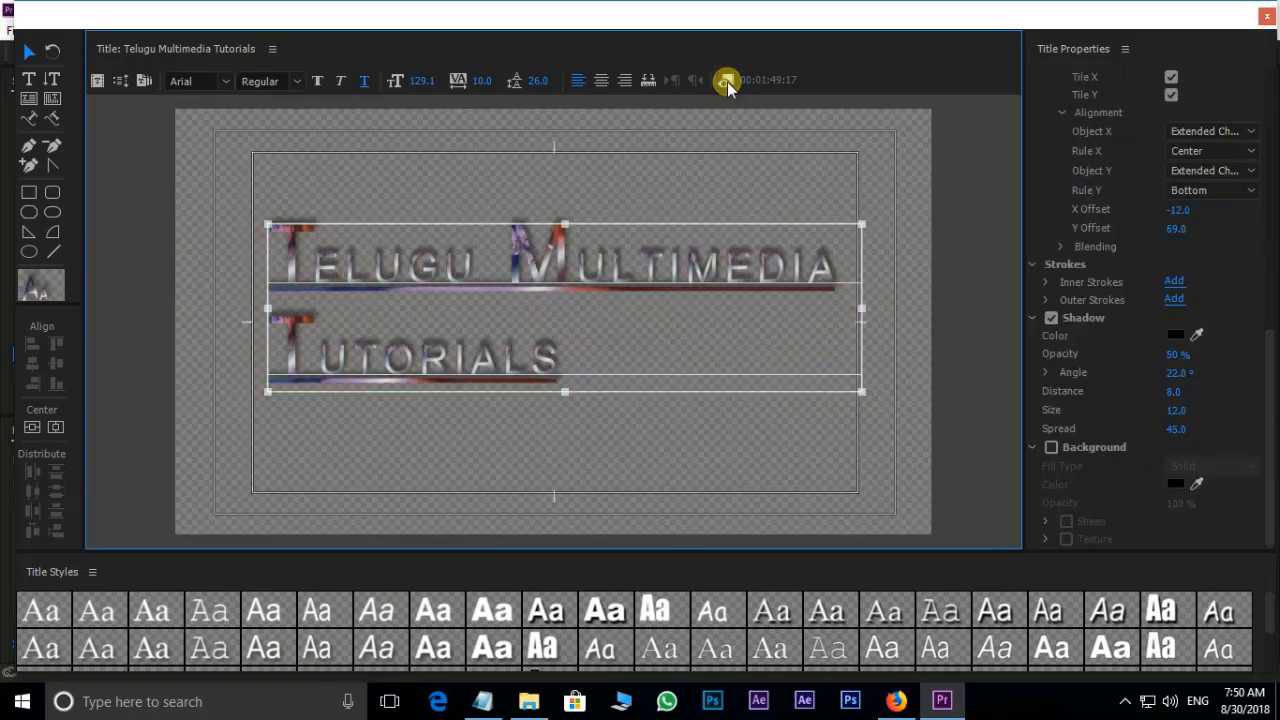
left_click(1051, 447)
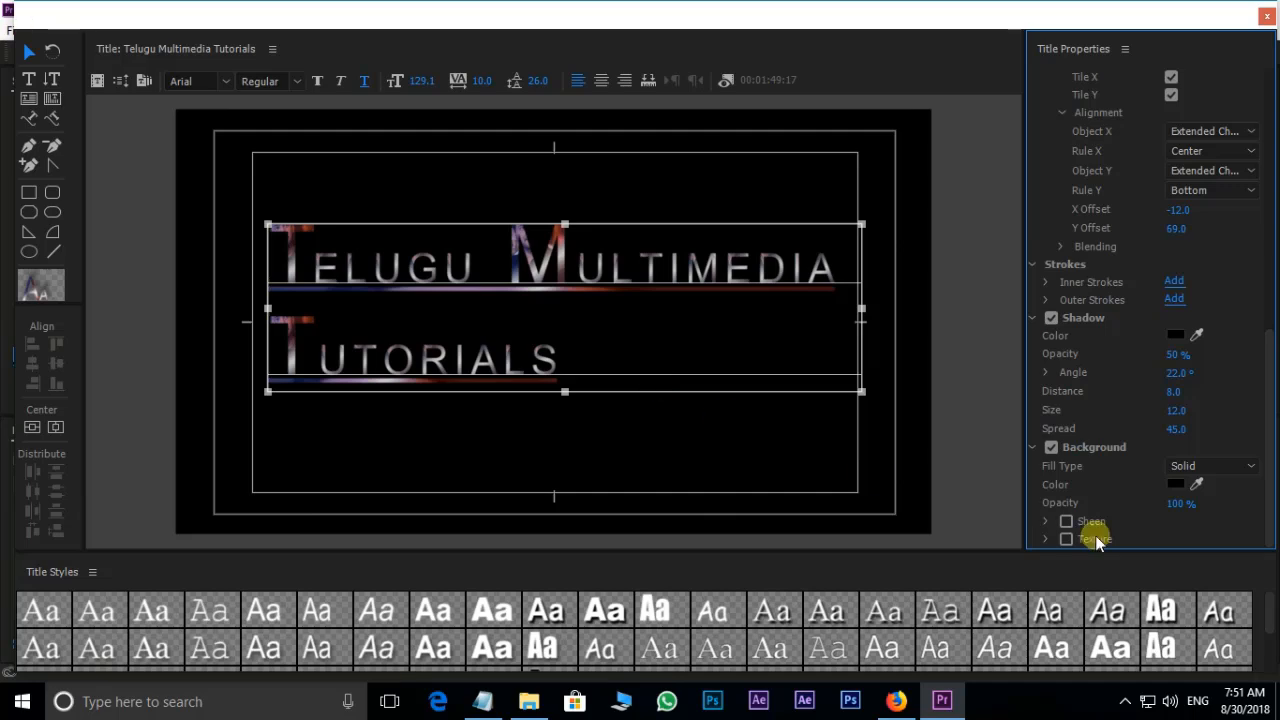
left_click(1178, 484)
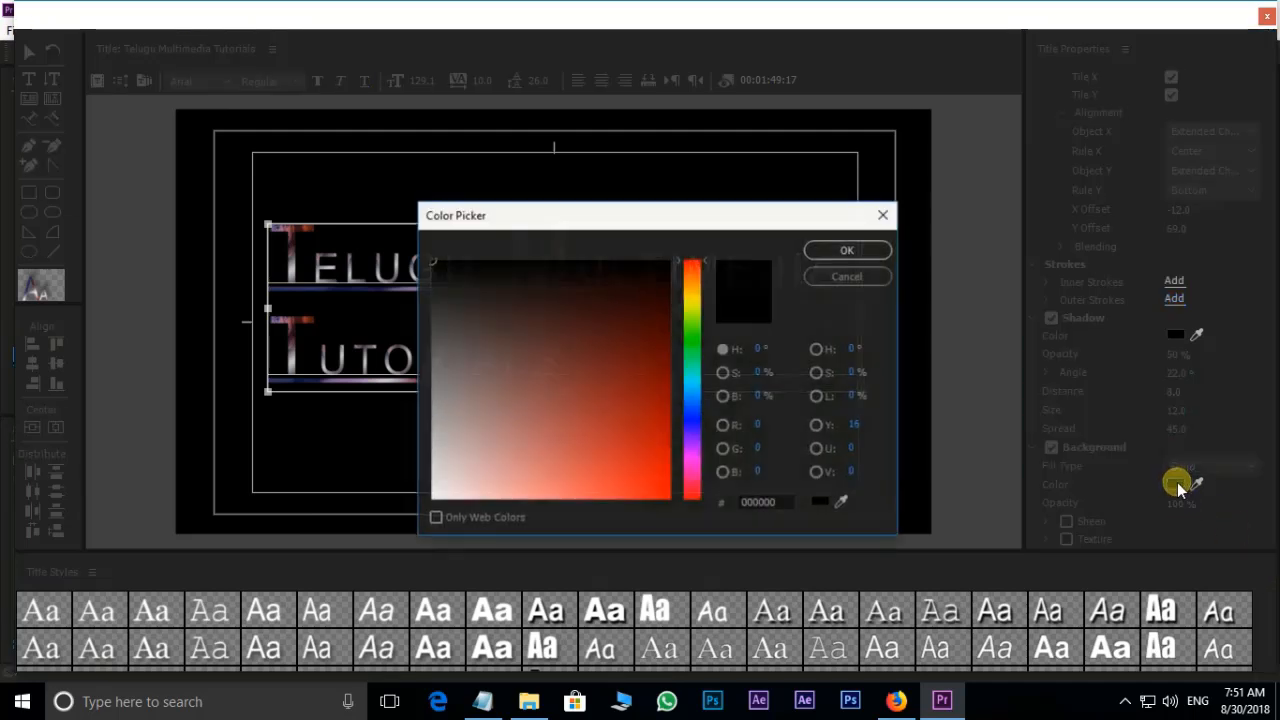
left_click(641, 431)
left_click(855, 256)
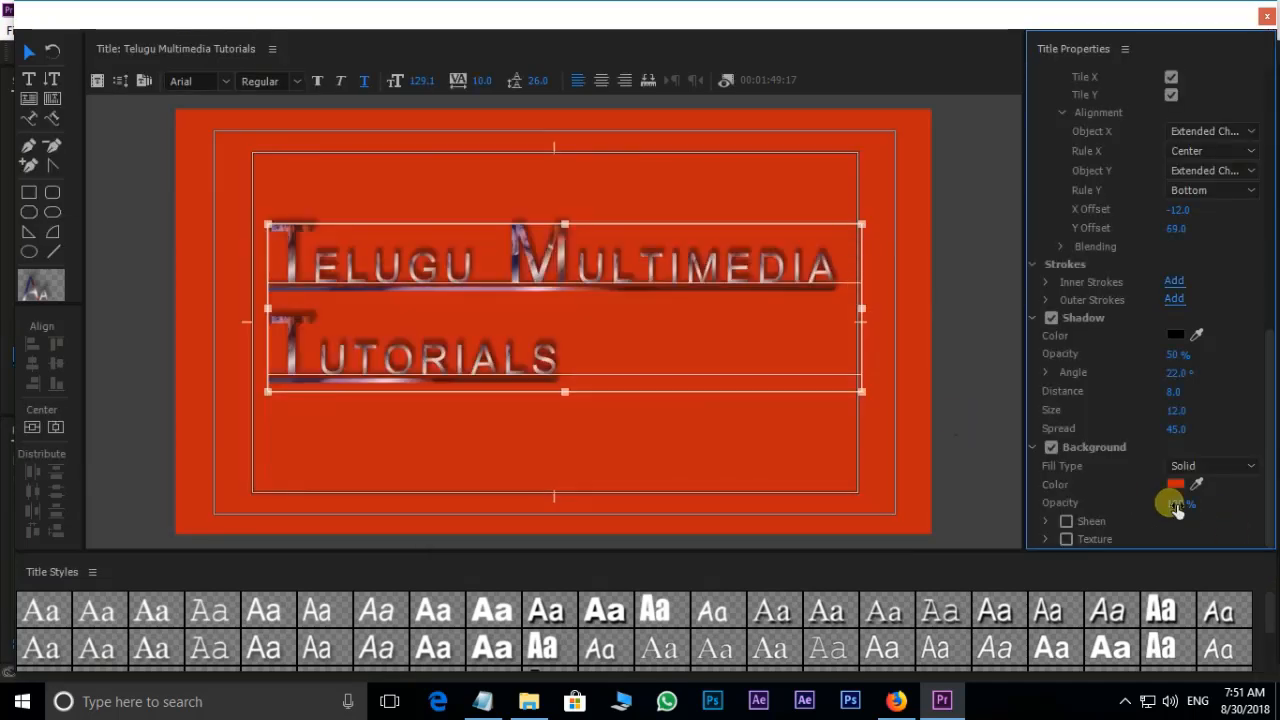
left_click(1212, 466)
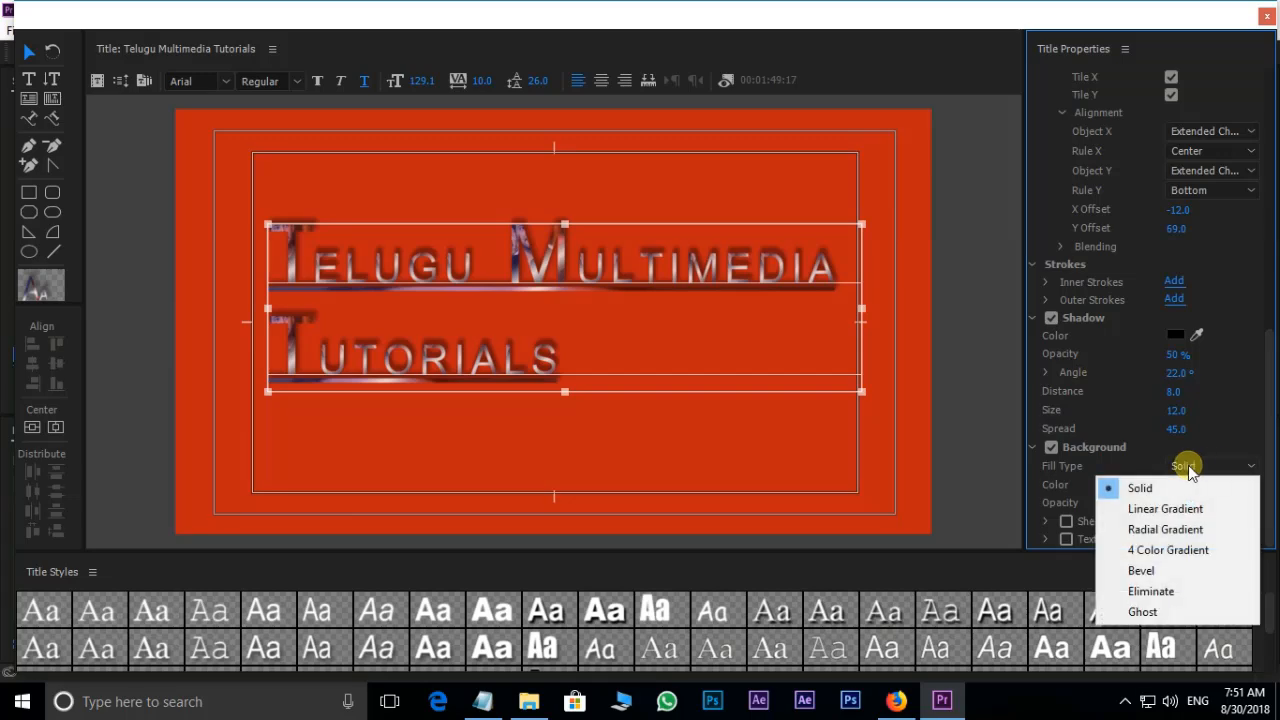
left_click(1165, 550)
Set the background gradient corners: top-right green, bottom-right blue, top-left magenta
double_click(1253, 487)
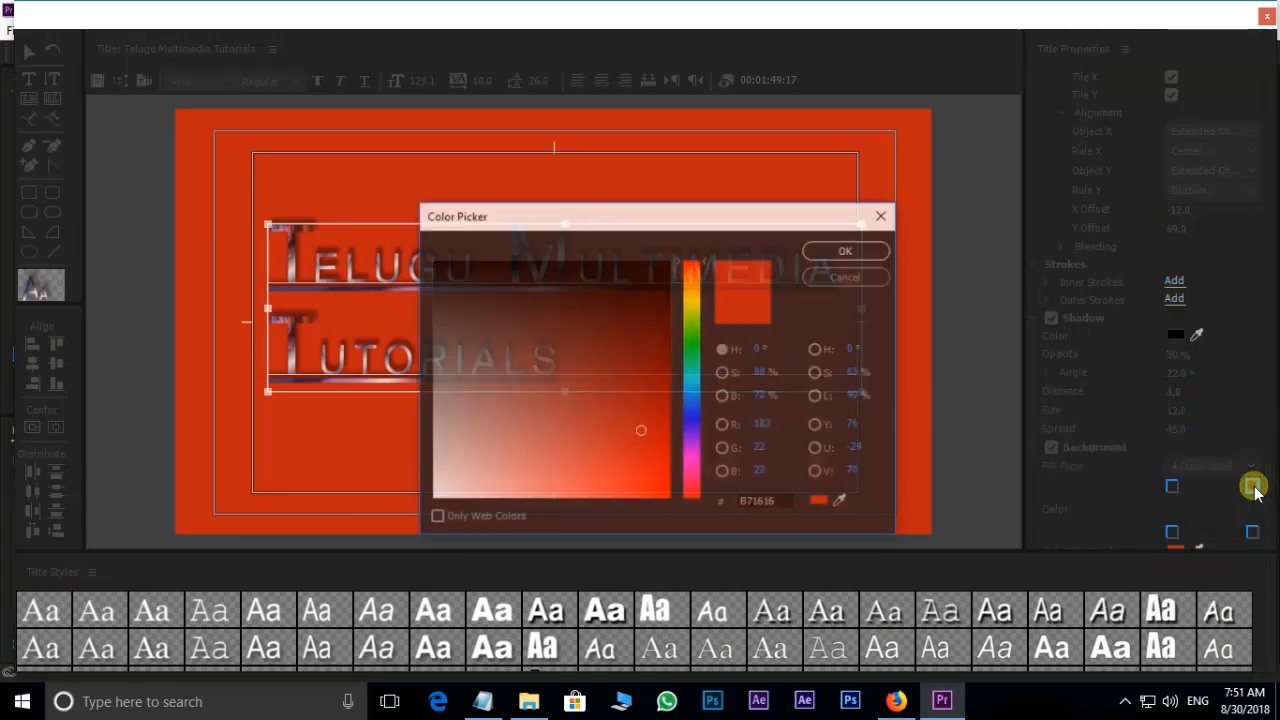
left_click_drag(695, 340, 695, 328)
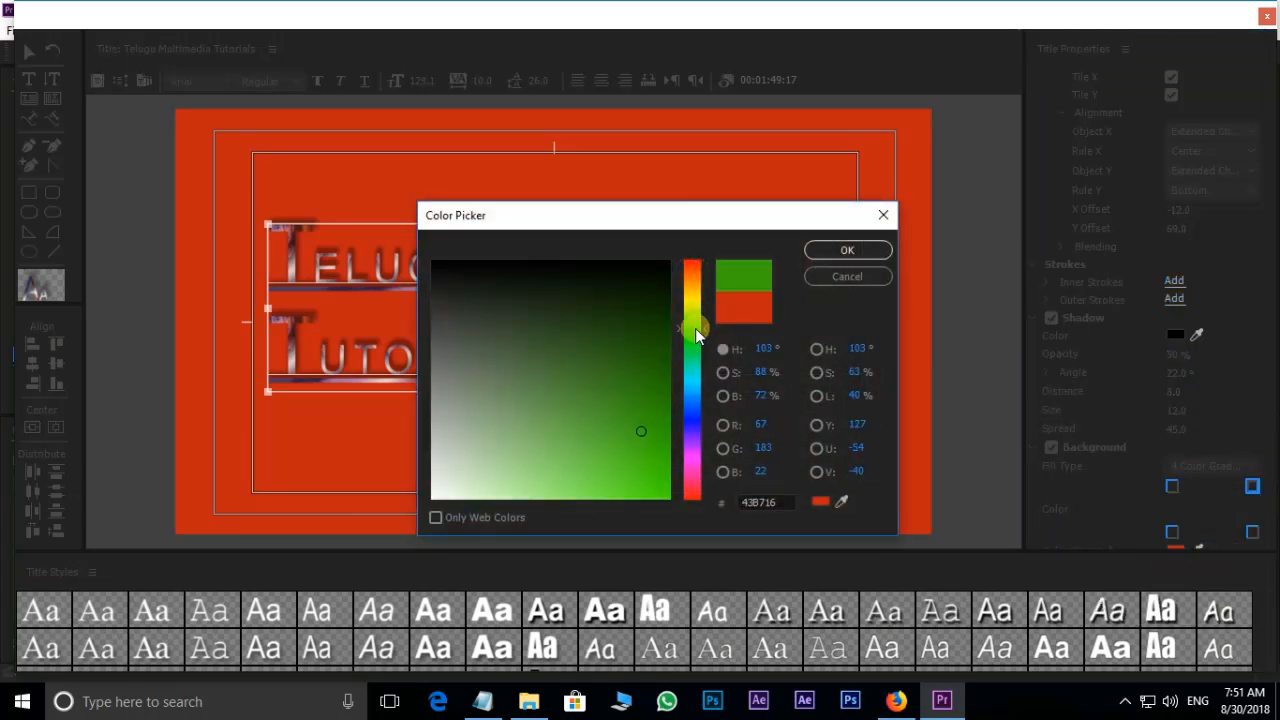
left_click(830, 252)
double_click(1253, 531)
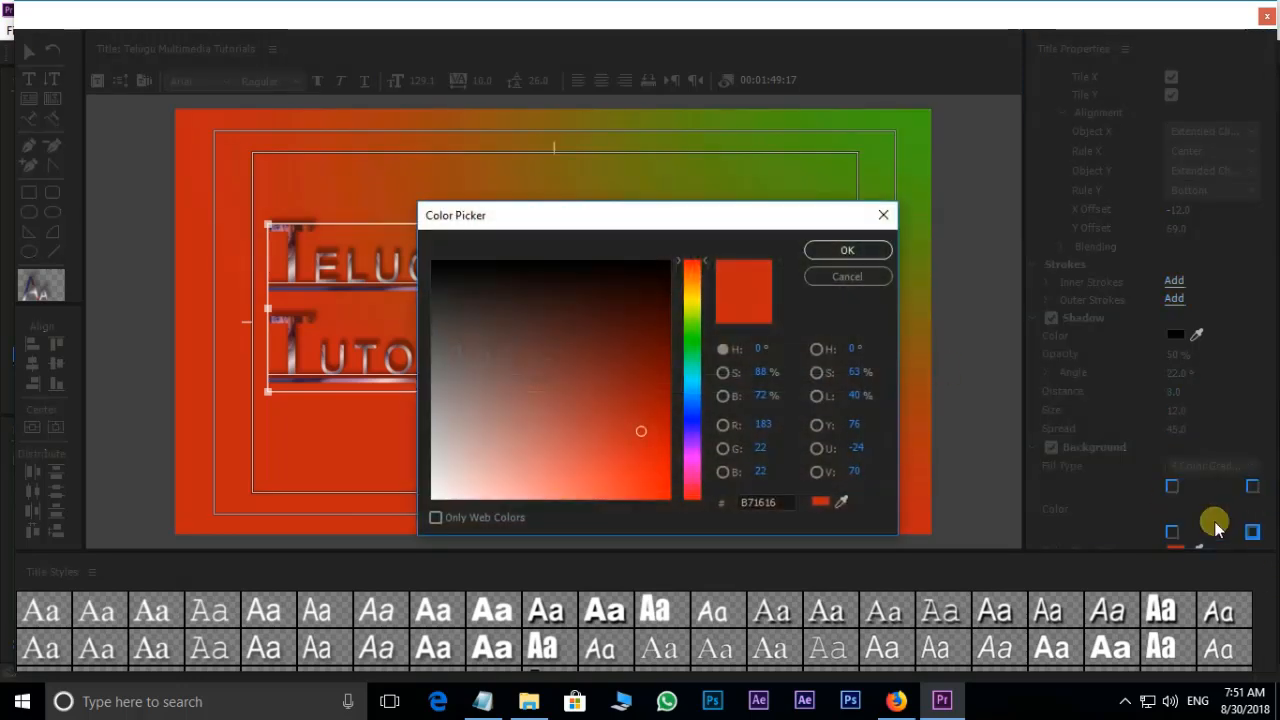
left_click(686, 417)
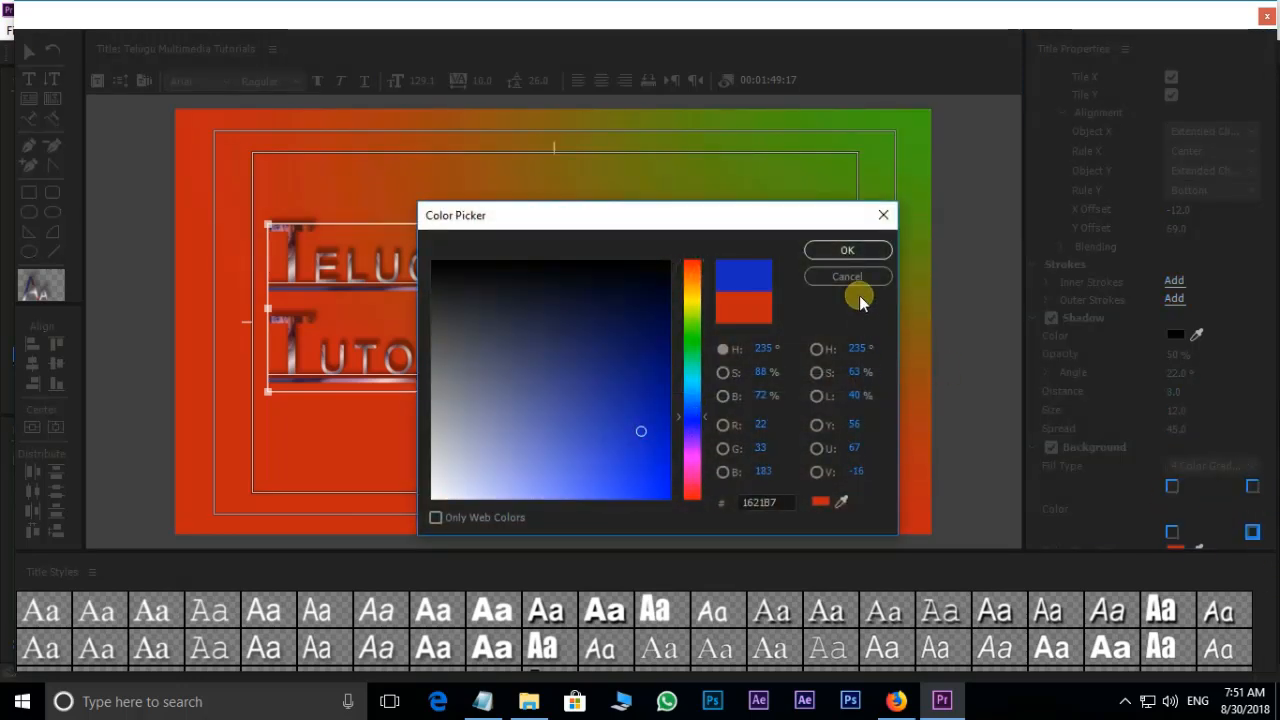
left_click(843, 250)
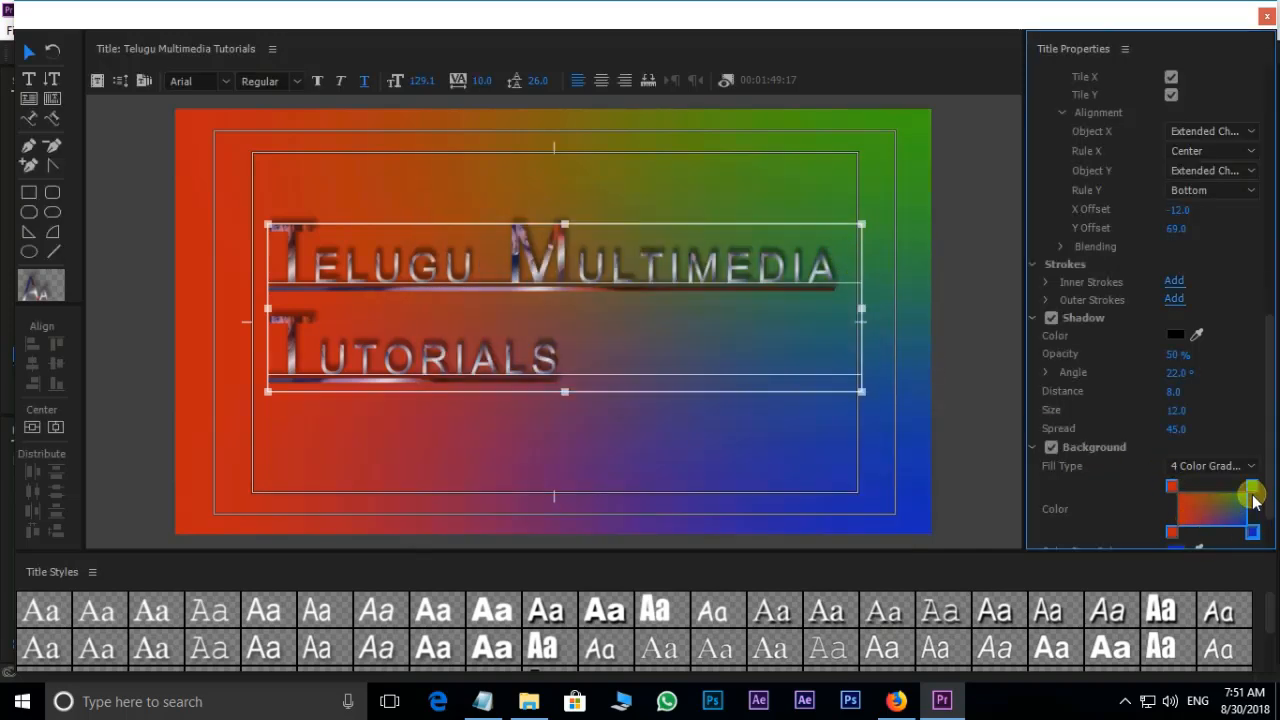
double_click(1172, 487)
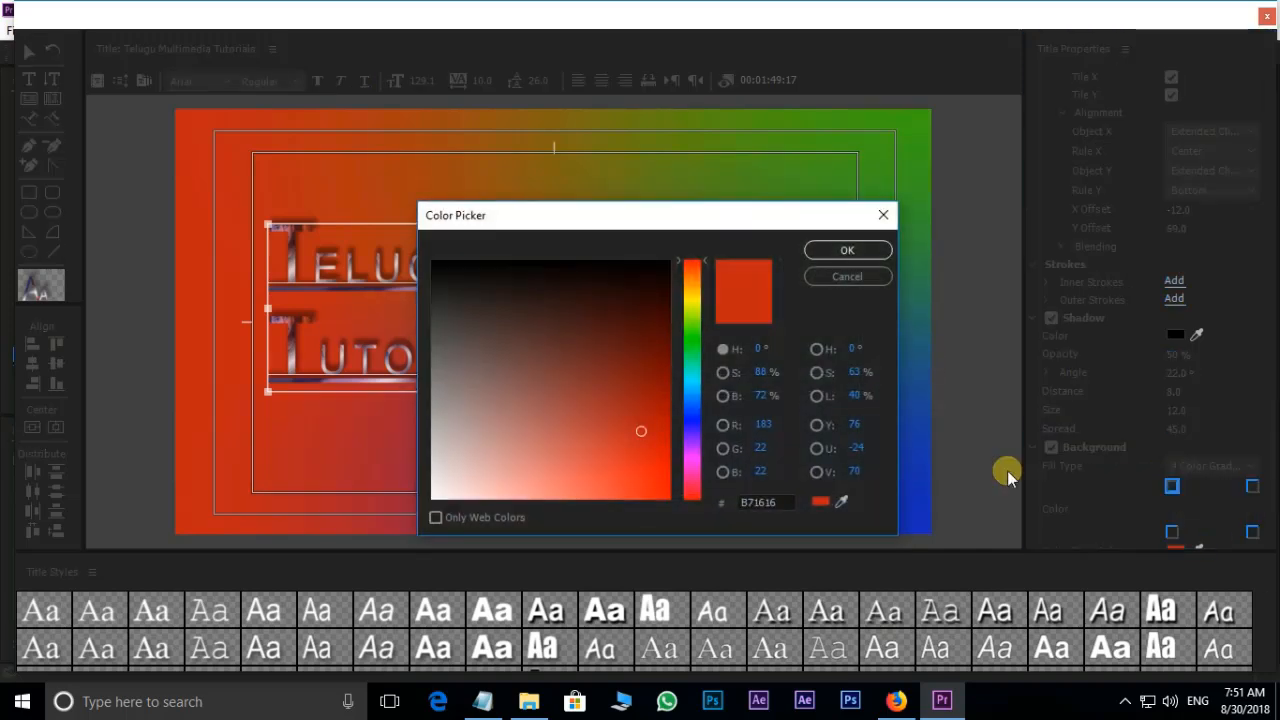
left_click(691, 452)
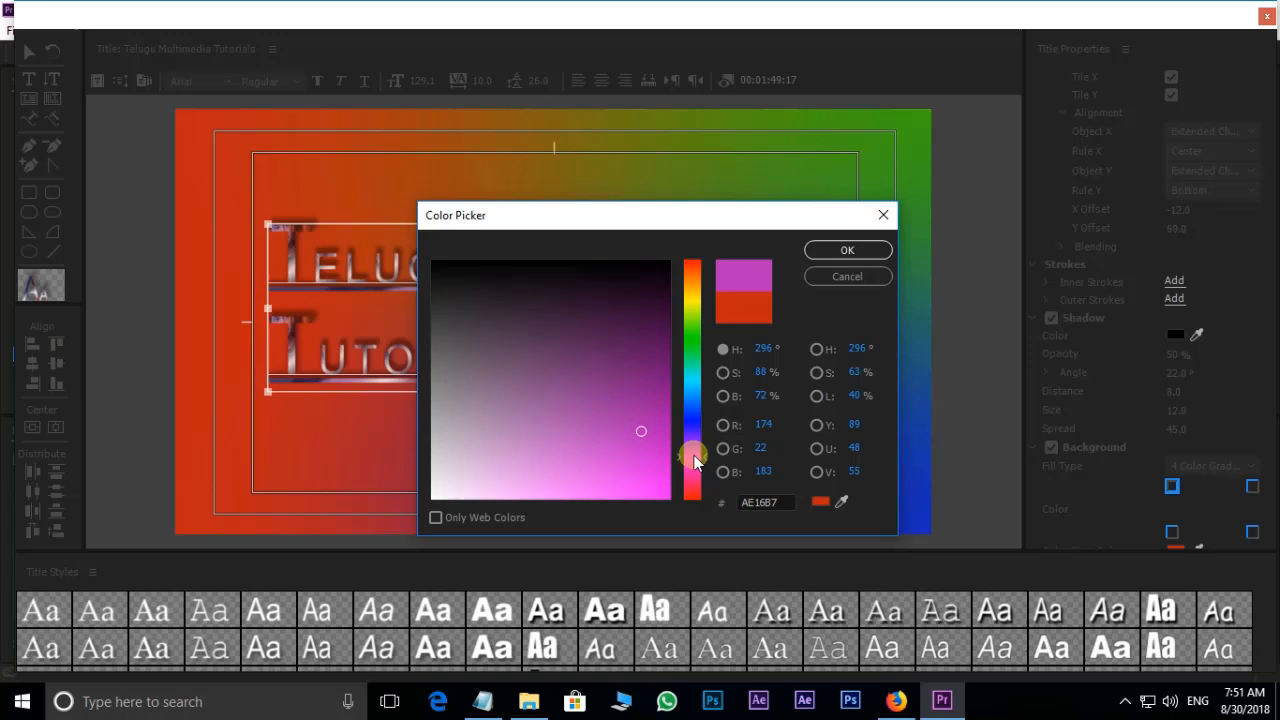
left_click(845, 252)
scroll(1141, 469, "down", 3)
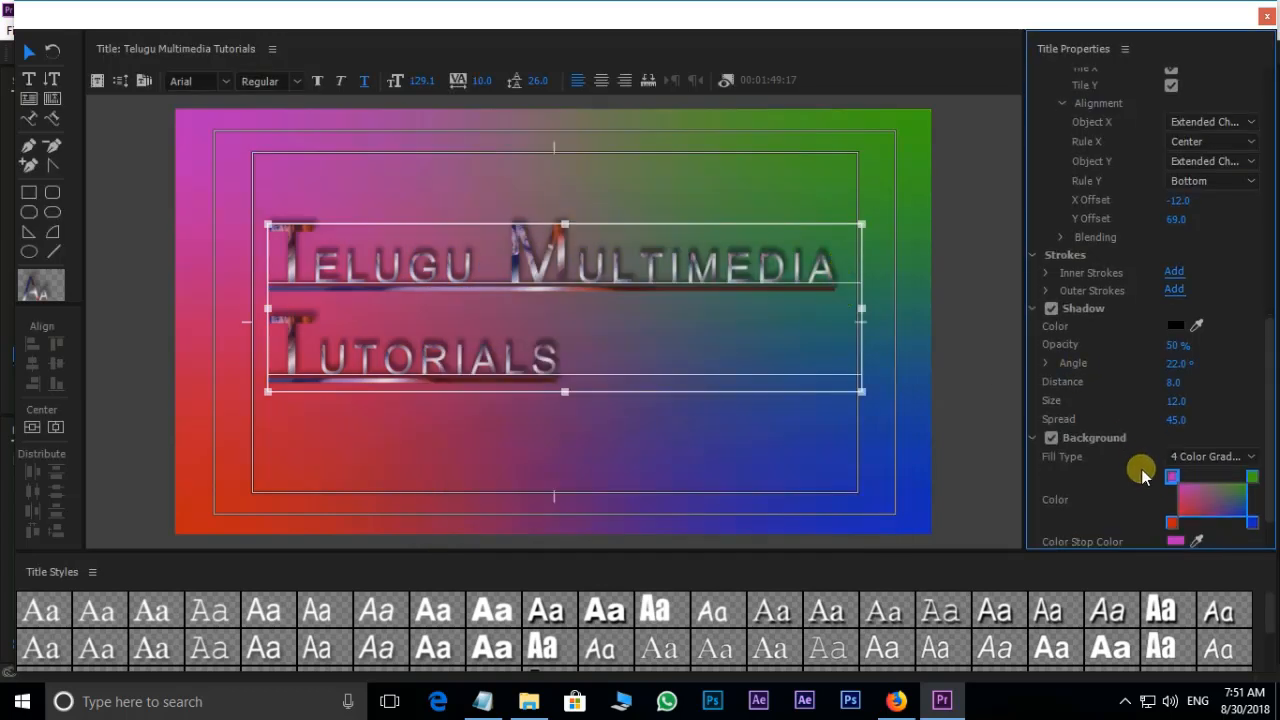
scroll(1137, 478, "down", 1)
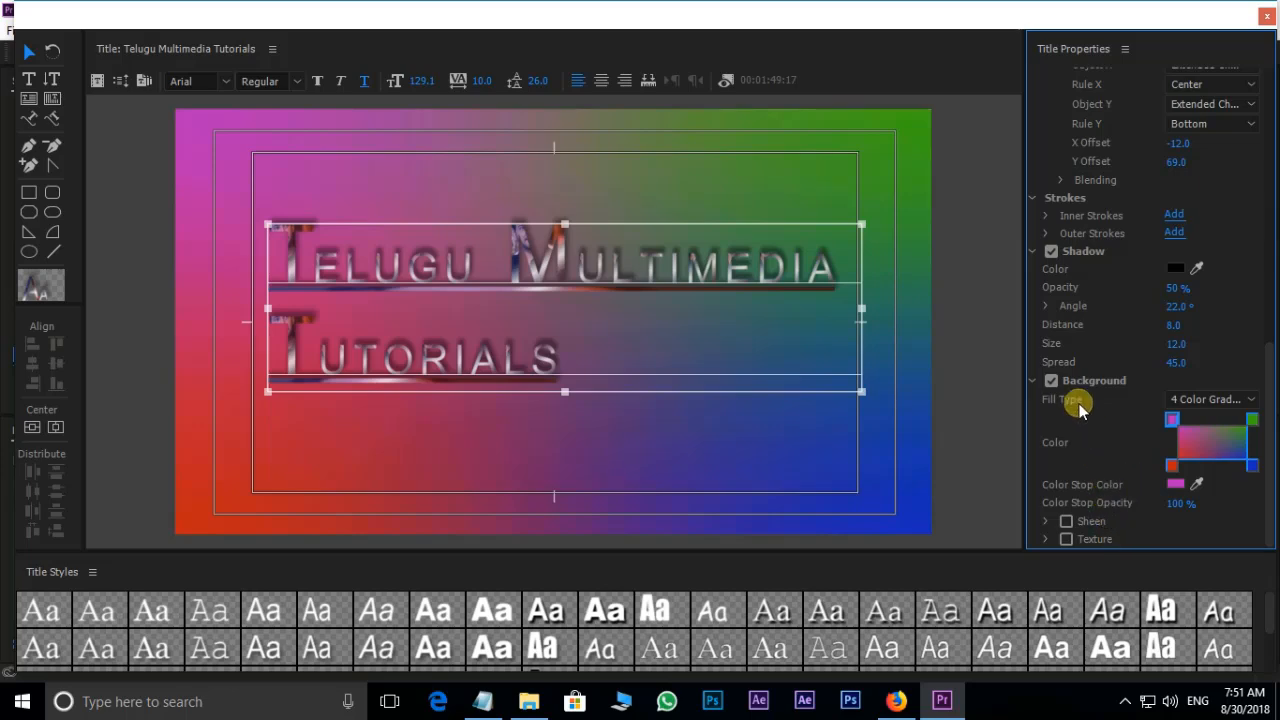
Turn off the gradient background and preview several coloured title styles
left_click(1051, 381)
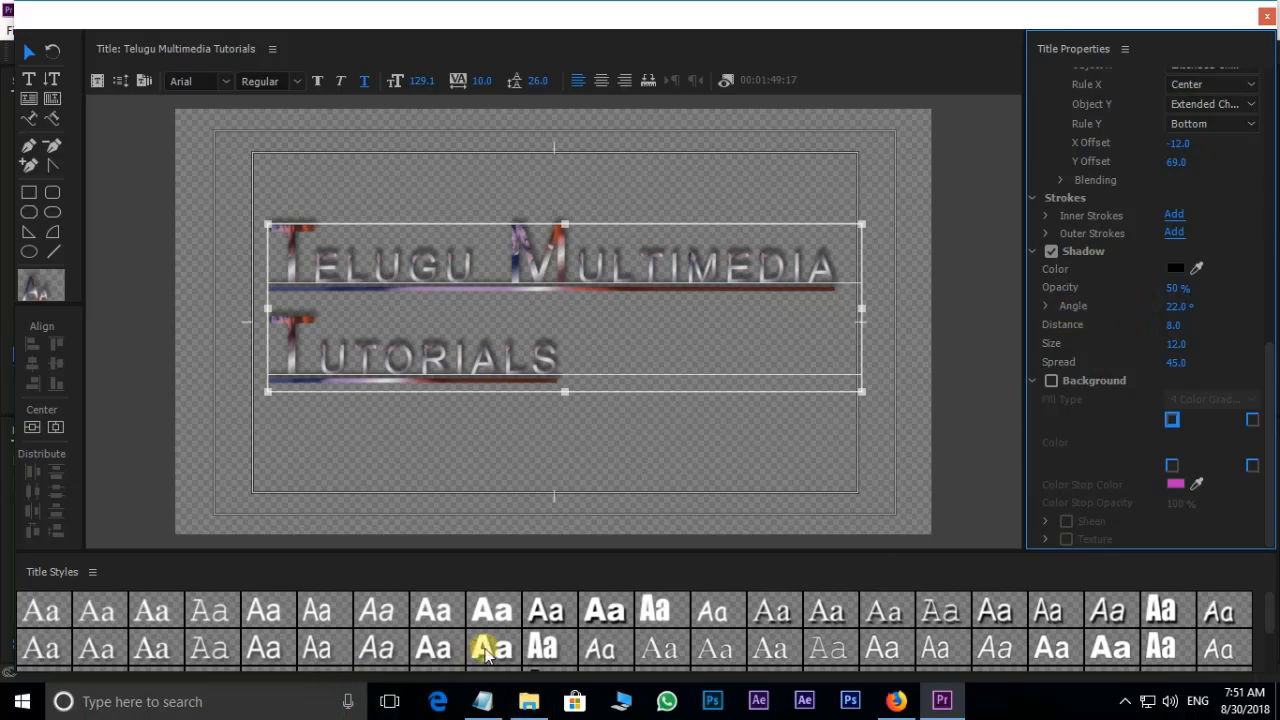
scroll(540, 615, "down", 3)
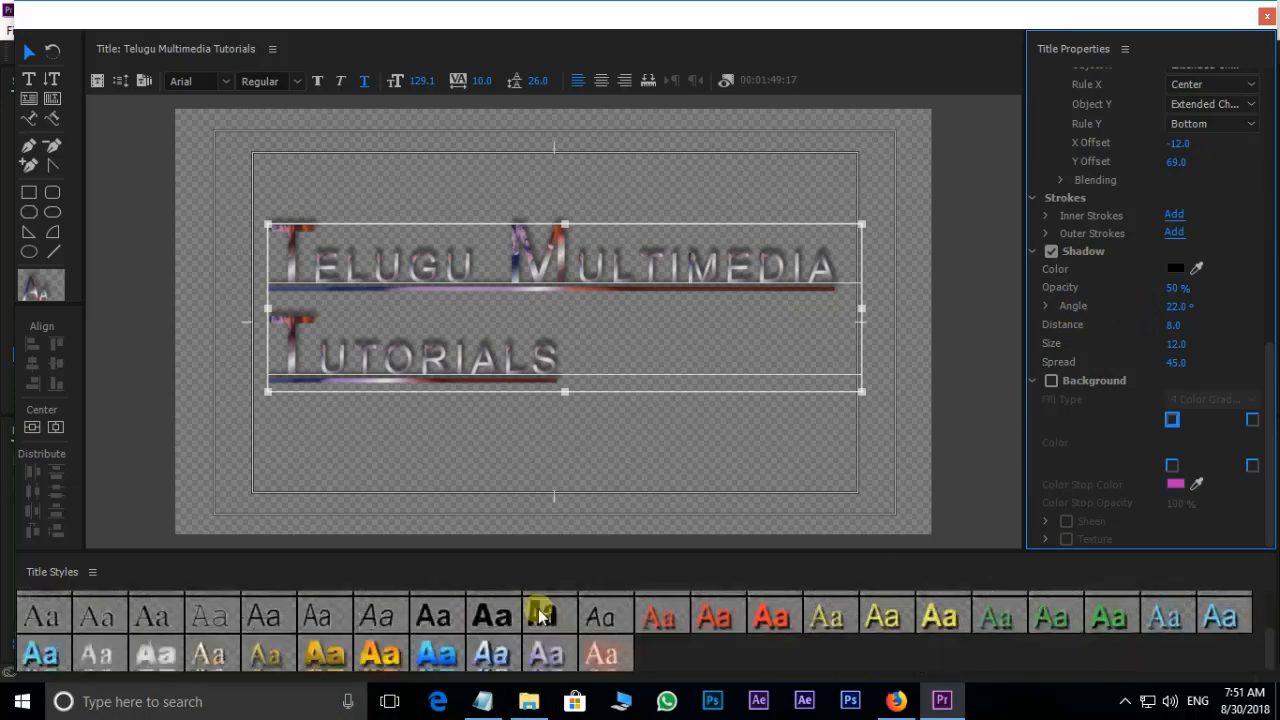
left_click(390, 660)
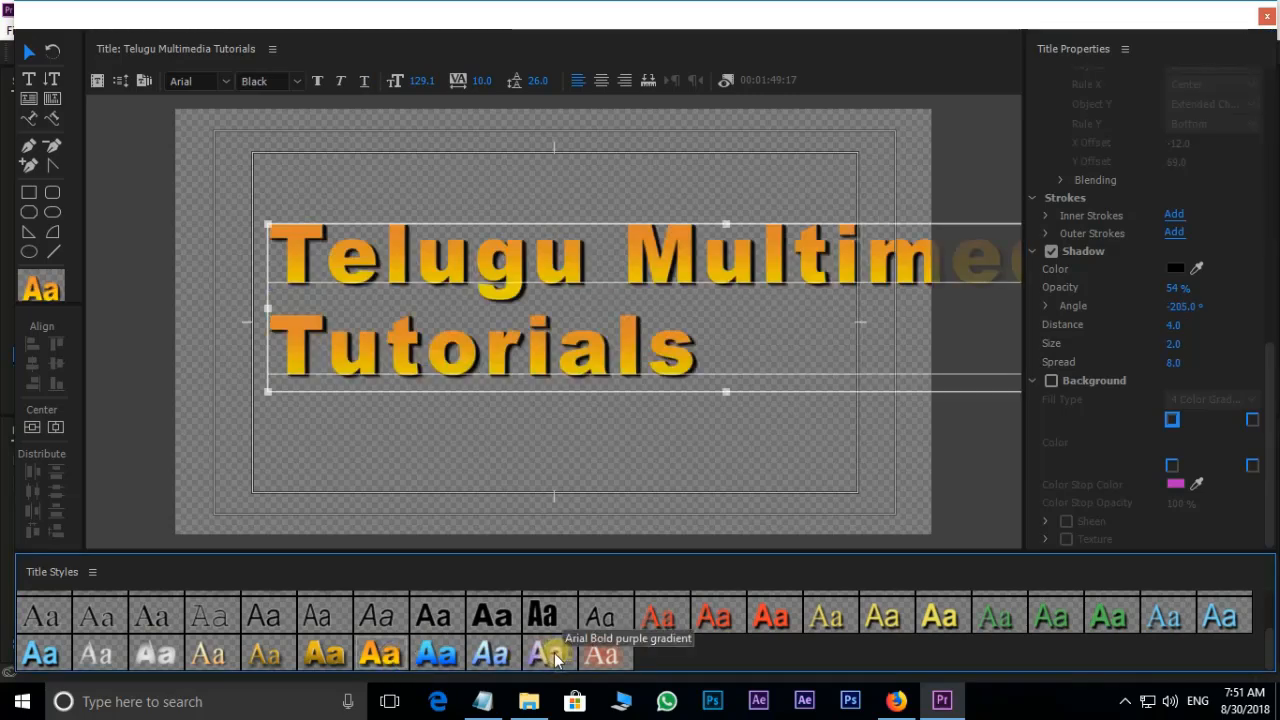
left_click(600, 655)
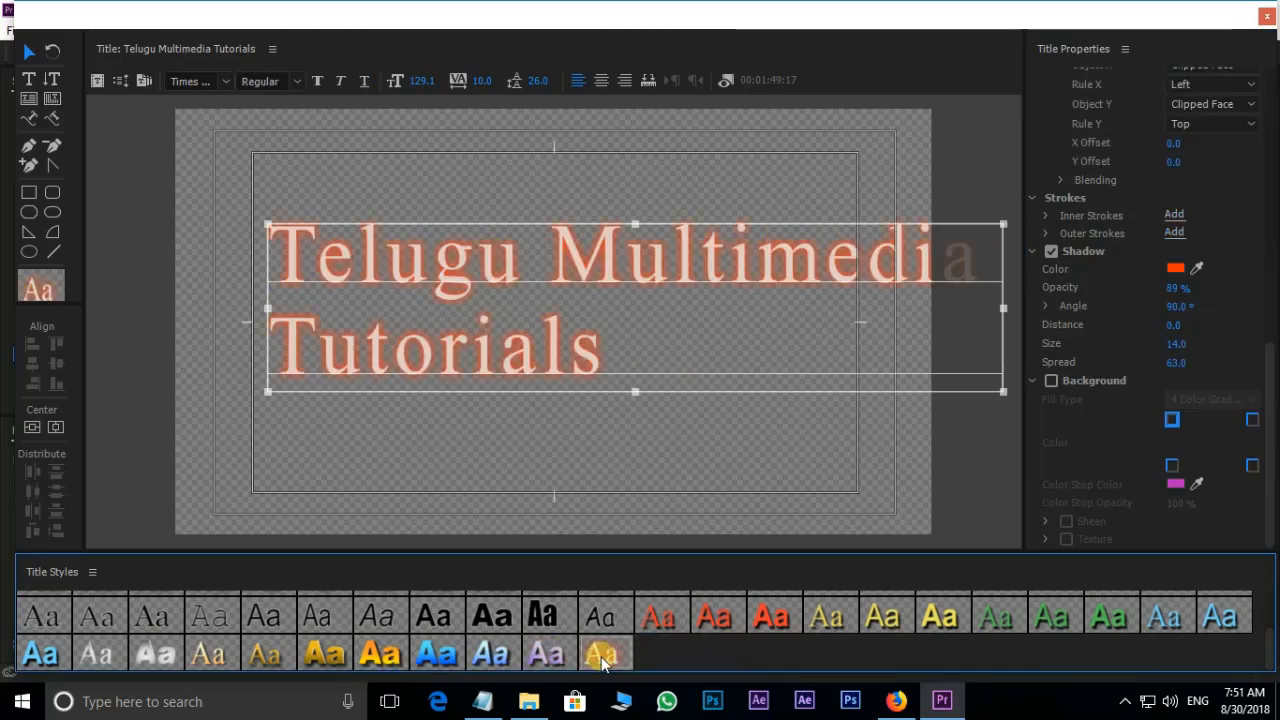
left_click(718, 620)
left_click(781, 621)
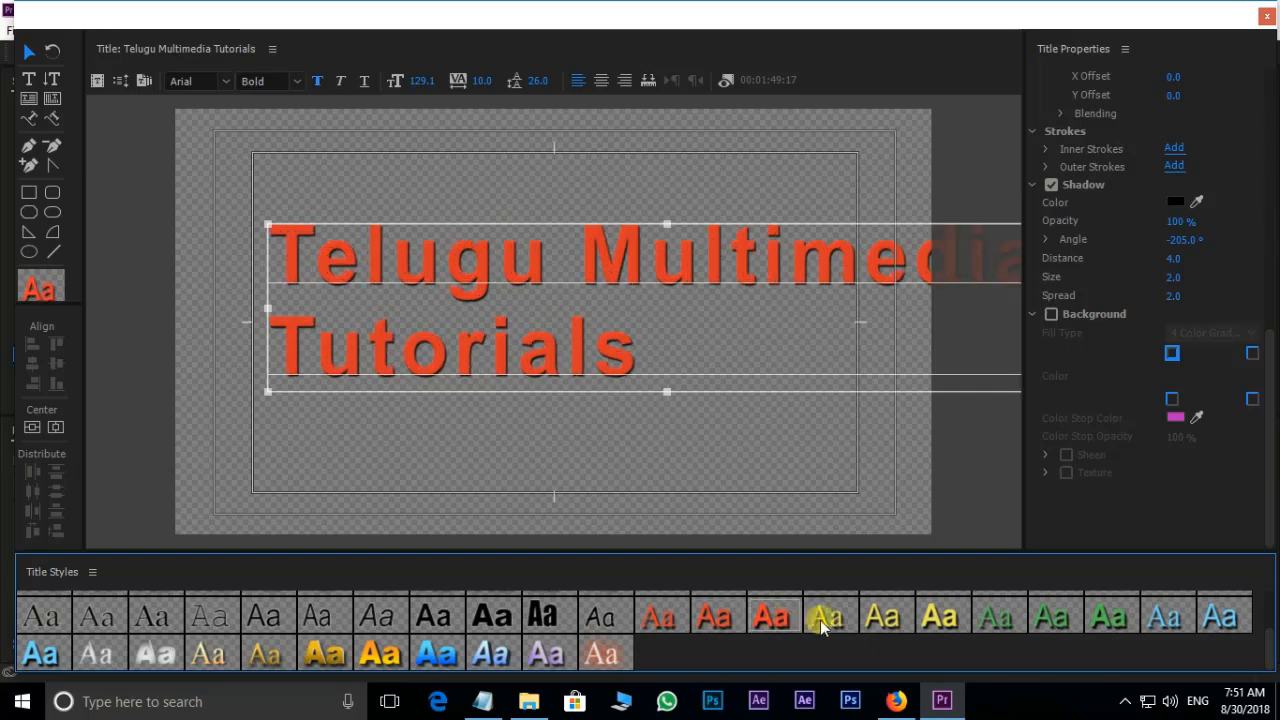
left_click(910, 616)
left_click(1100, 620)
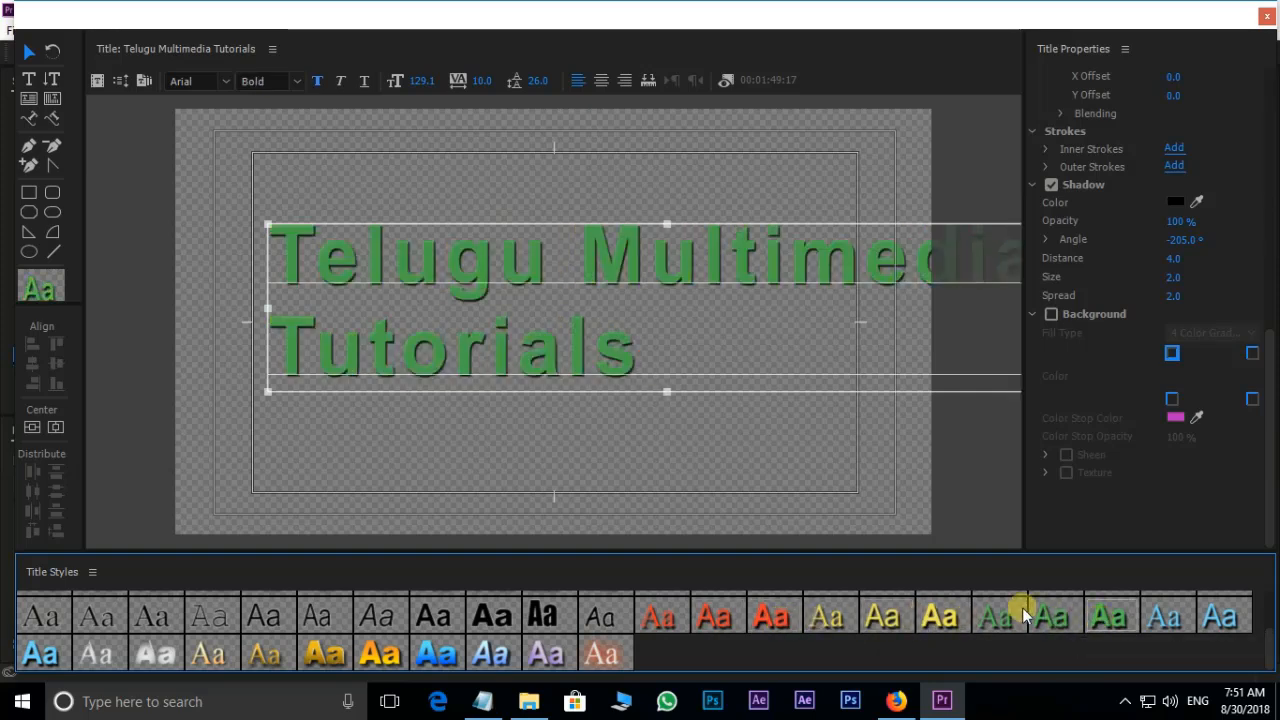
Apply the white Comic soft-shadow style, shrink the text to 124.7, and recentre it
scroll(800, 622, "up", 1)
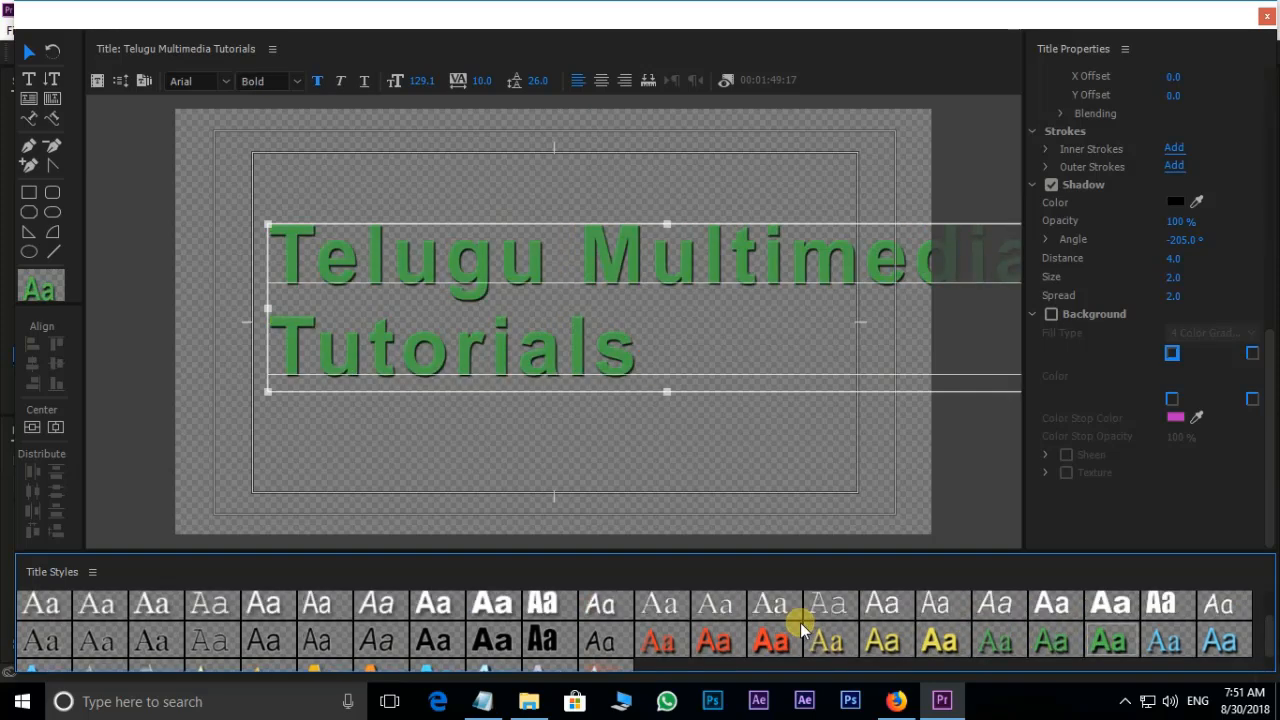
scroll(520, 620, "up", 1)
left_click(538, 607)
left_click(492, 605)
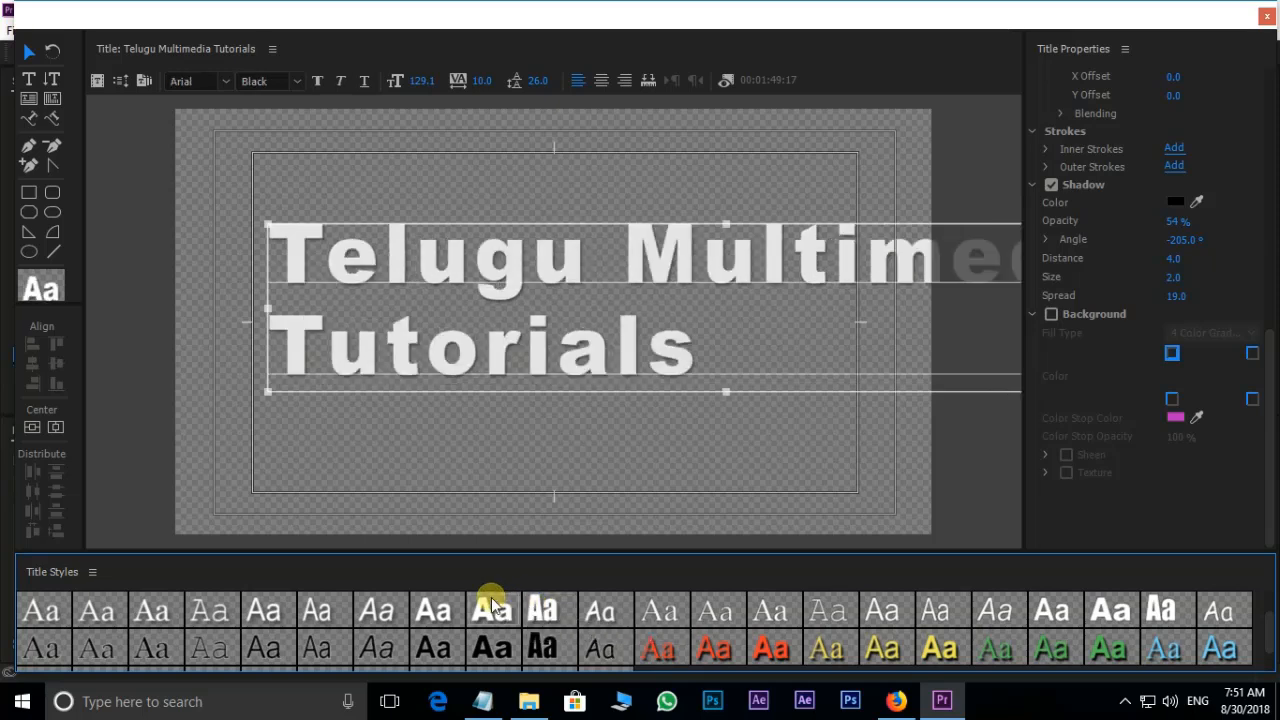
left_click(379, 609)
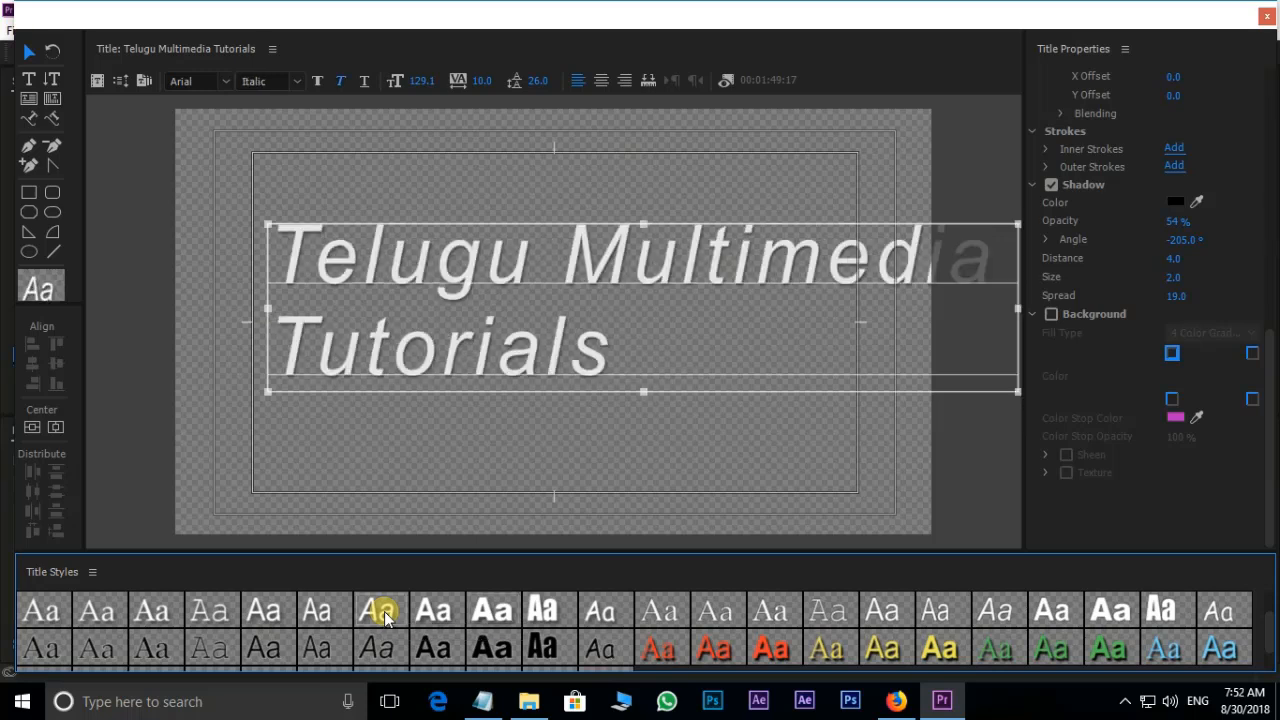
left_click(597, 612)
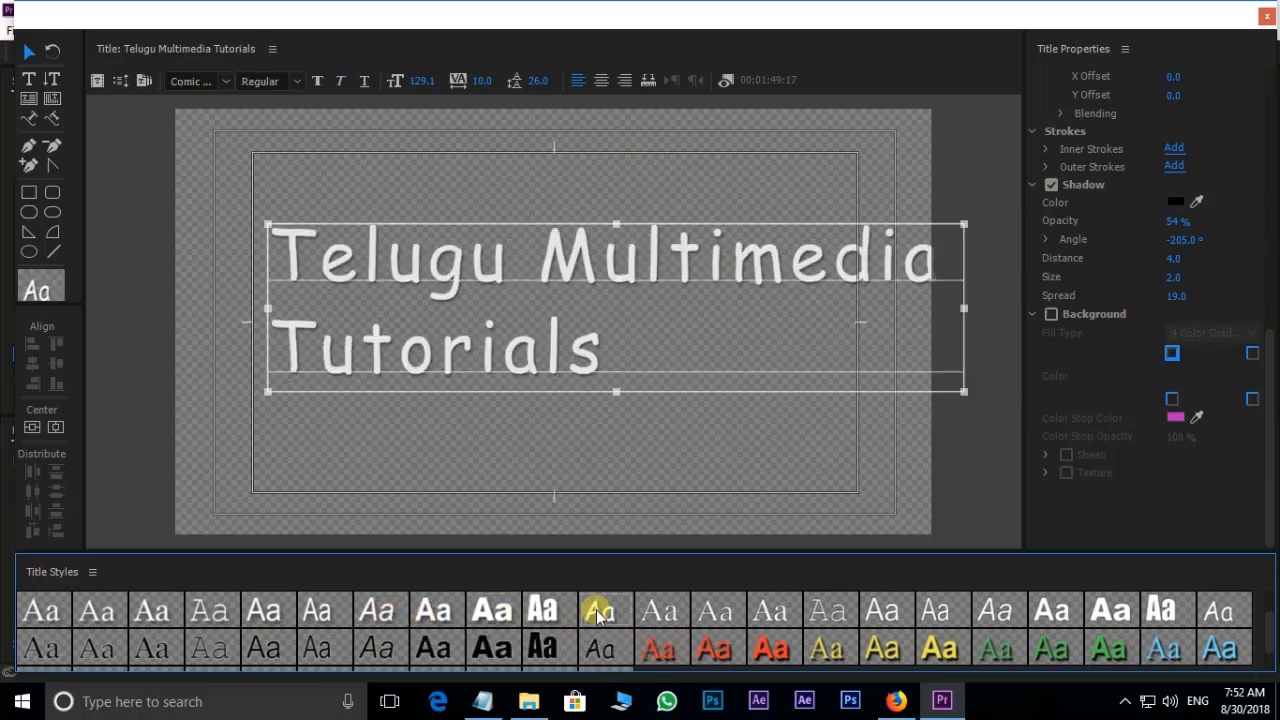
left_click_drag(843, 276, 786, 266)
left_click_drag(906, 226, 848, 230)
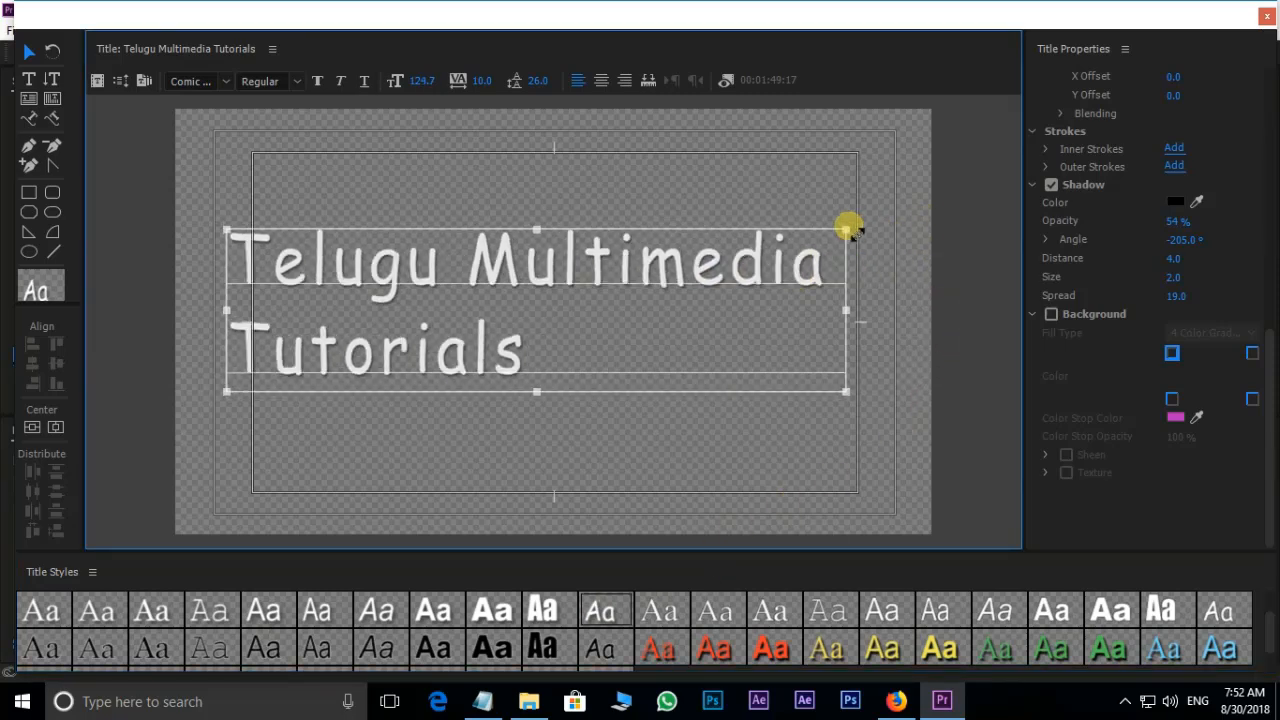
left_click_drag(523, 297, 563, 293)
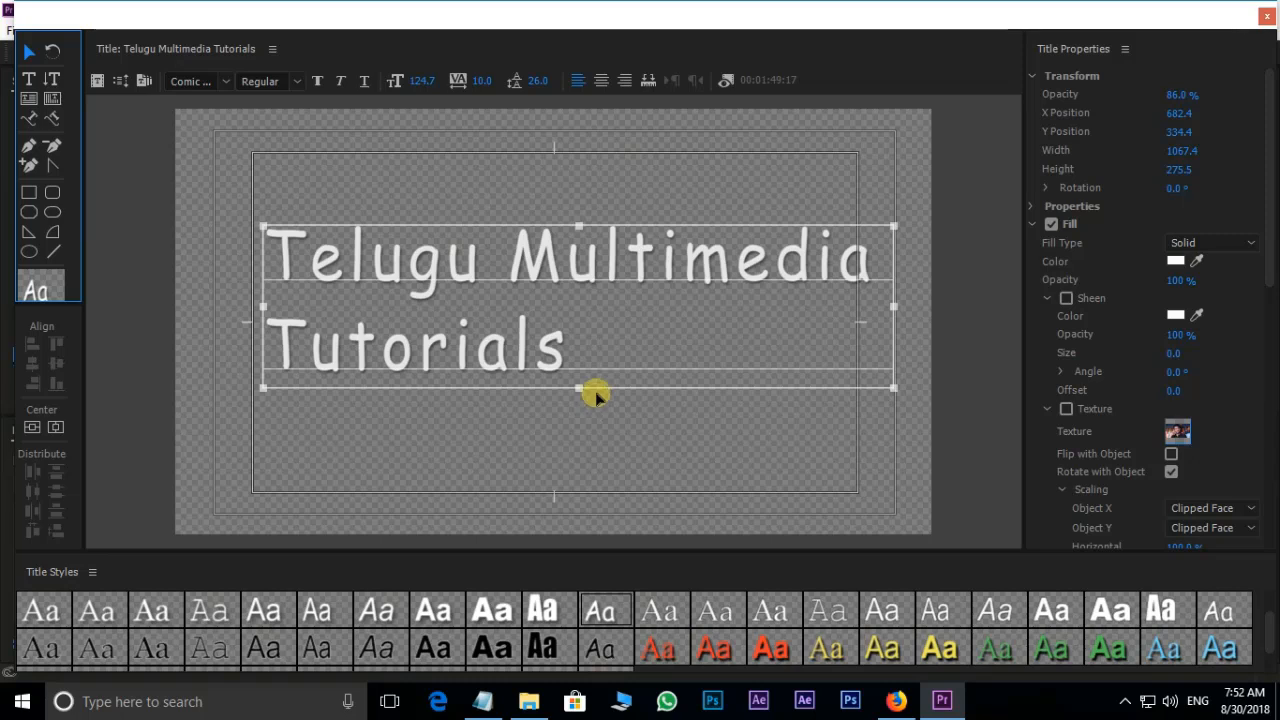
Change the title text fill colour to purple
left_click(556, 256)
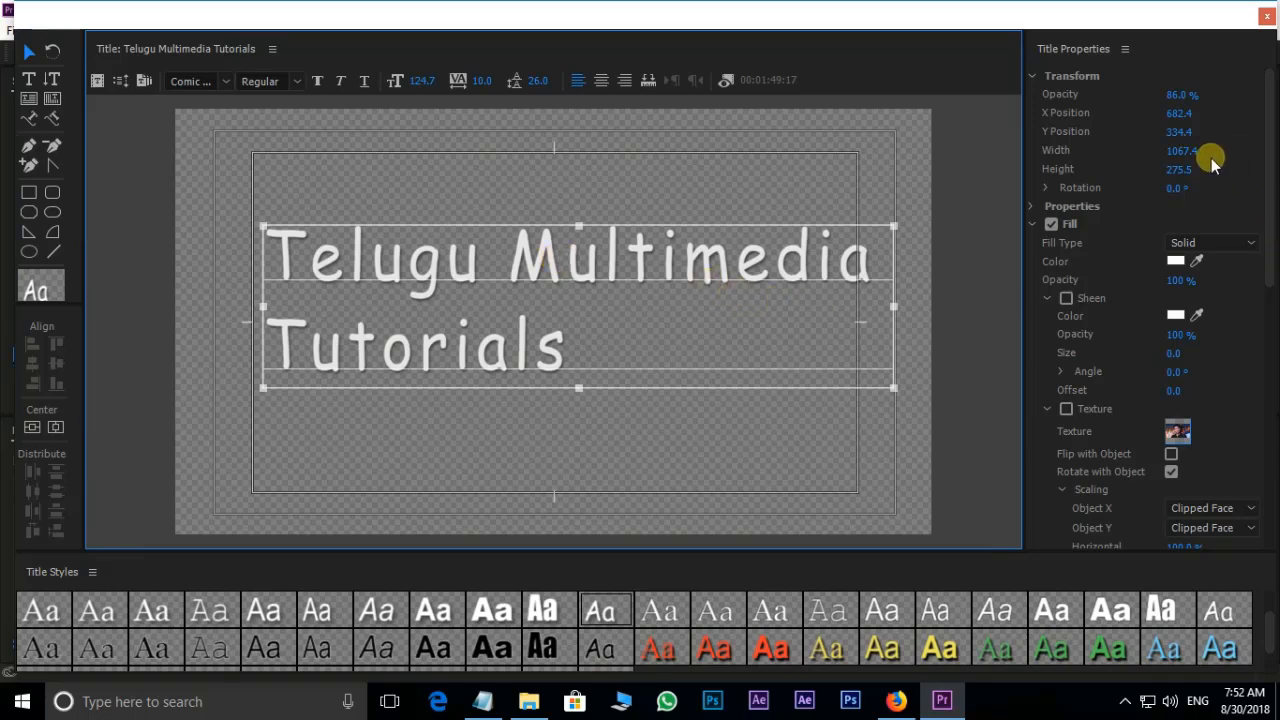
left_click(1177, 262)
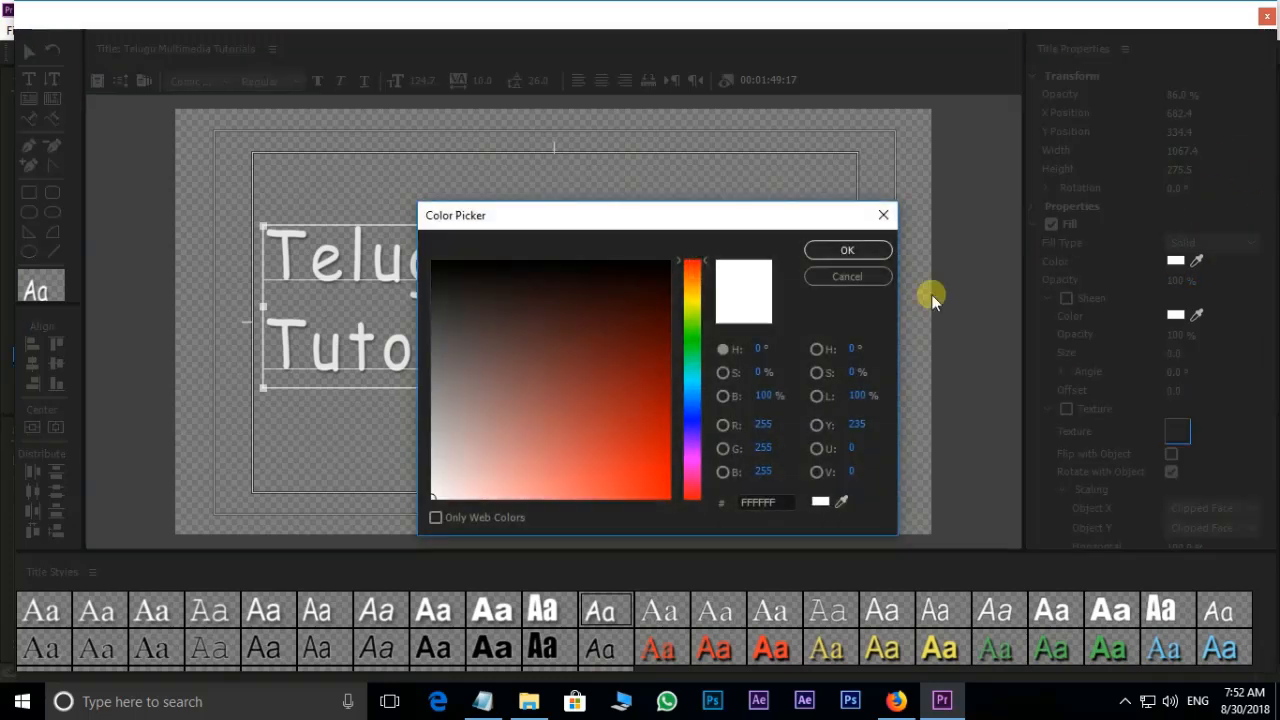
left_click_drag(691, 494, 688, 455)
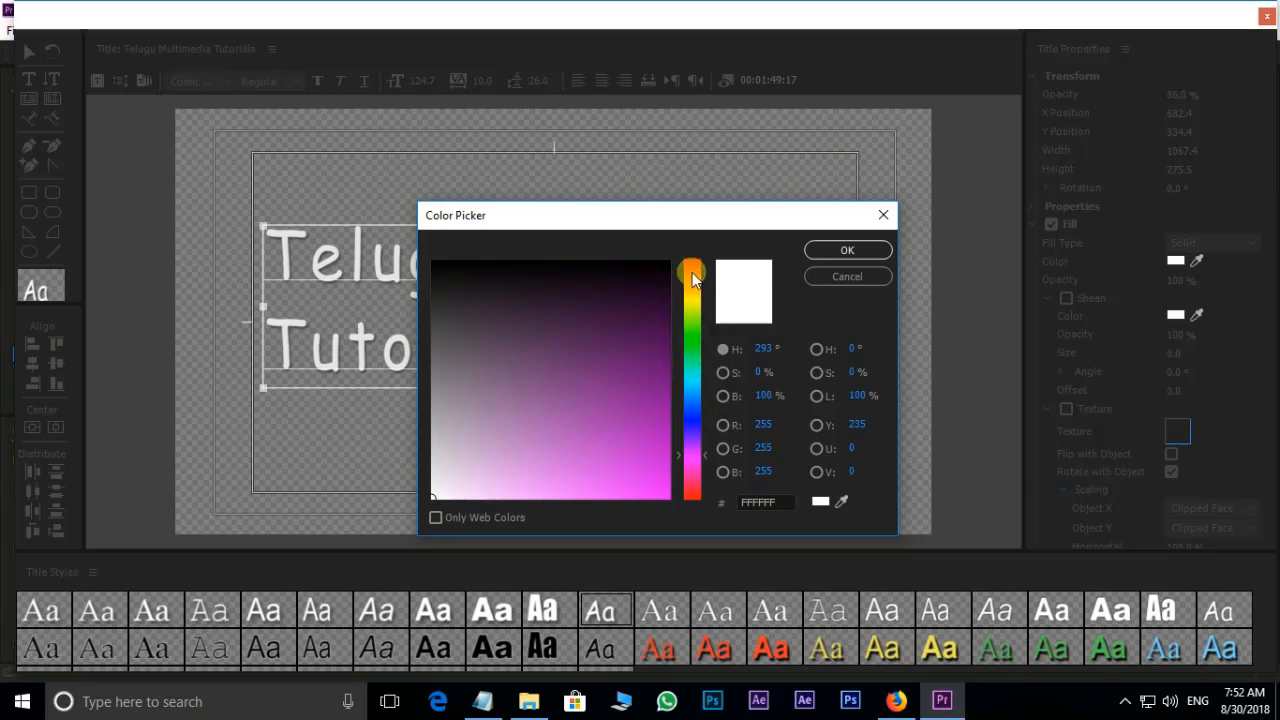
left_click(656, 384)
left_click(880, 251)
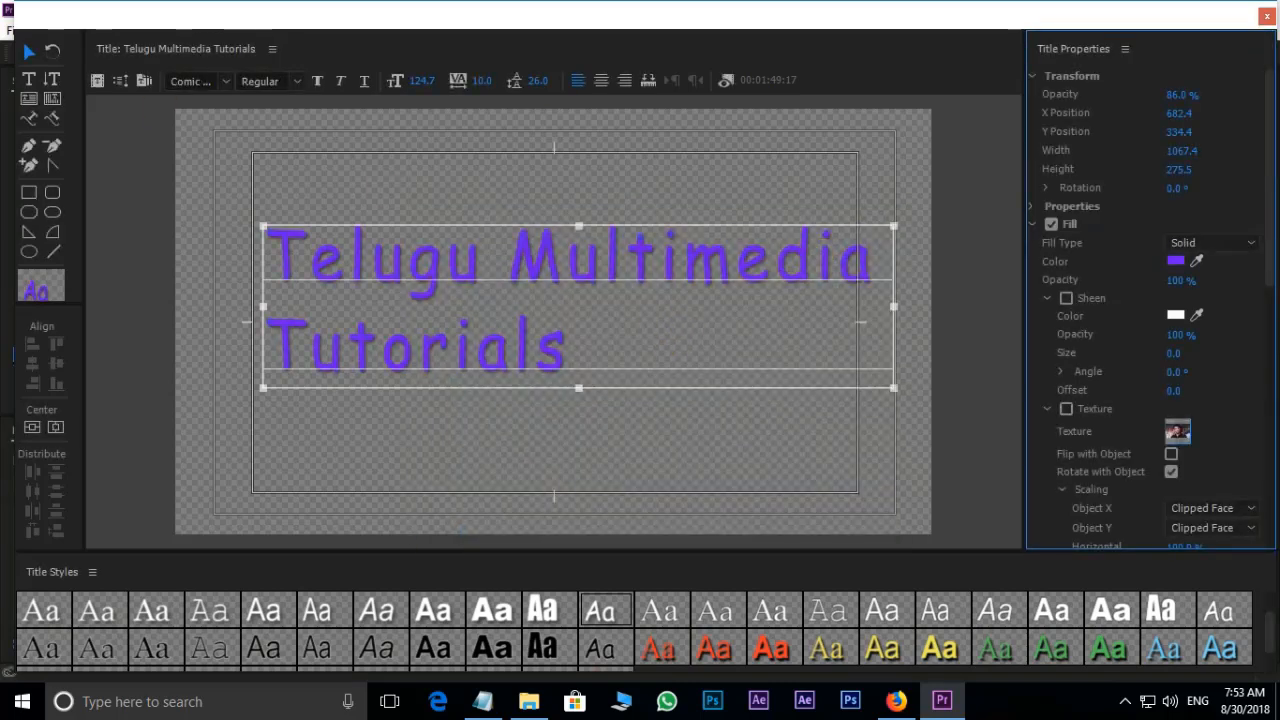
Deselect and reselect the title, then close the title editor
left_click(780, 329)
left_click(179, 281)
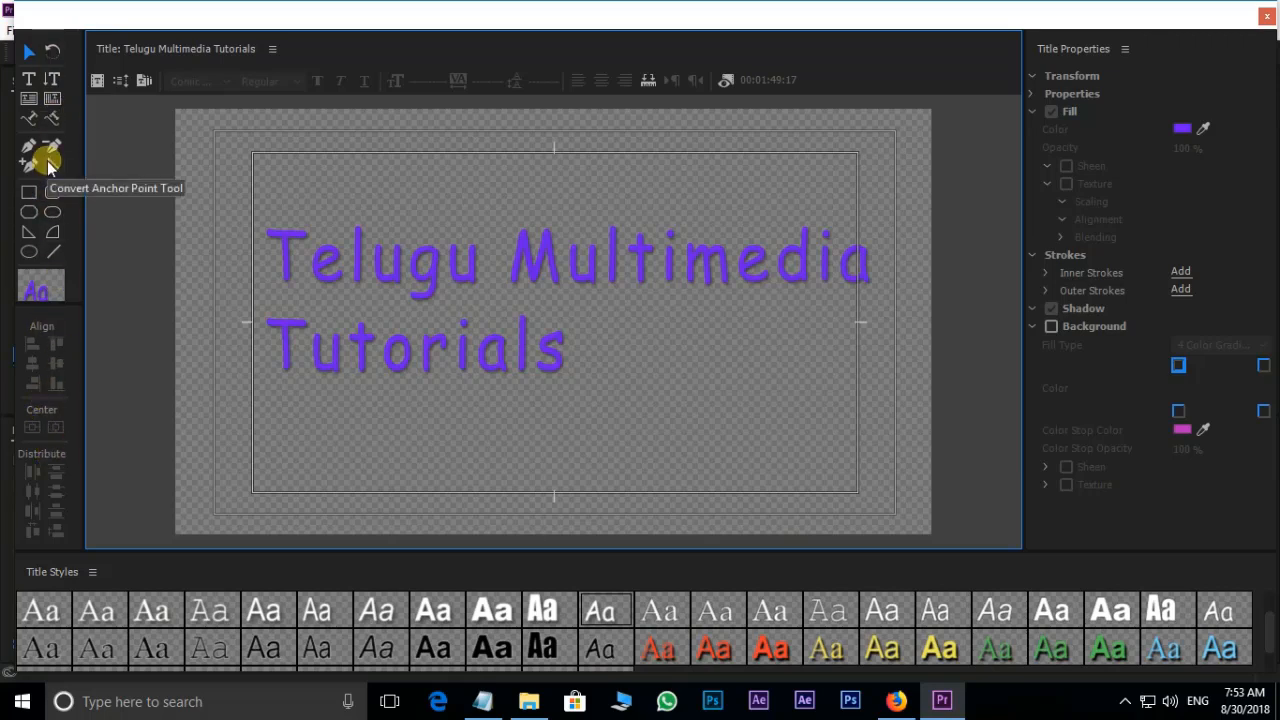
left_click(362, 248)
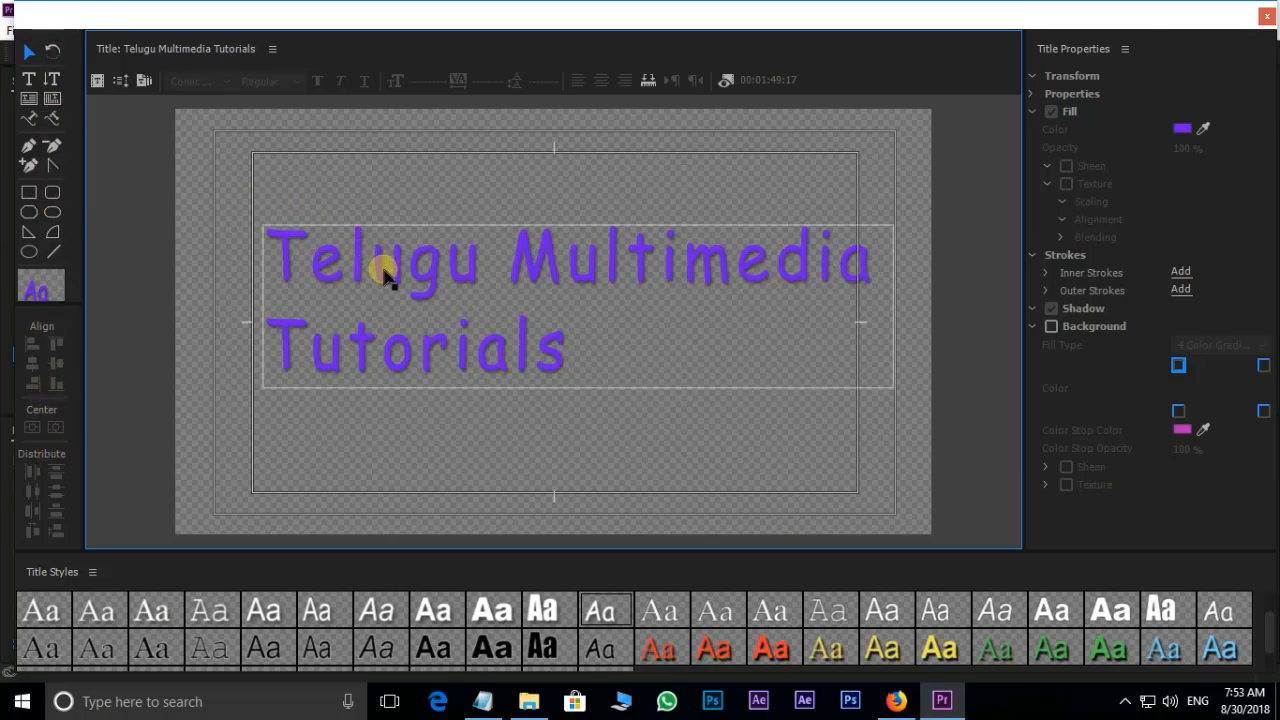
left_click(1266, 20)
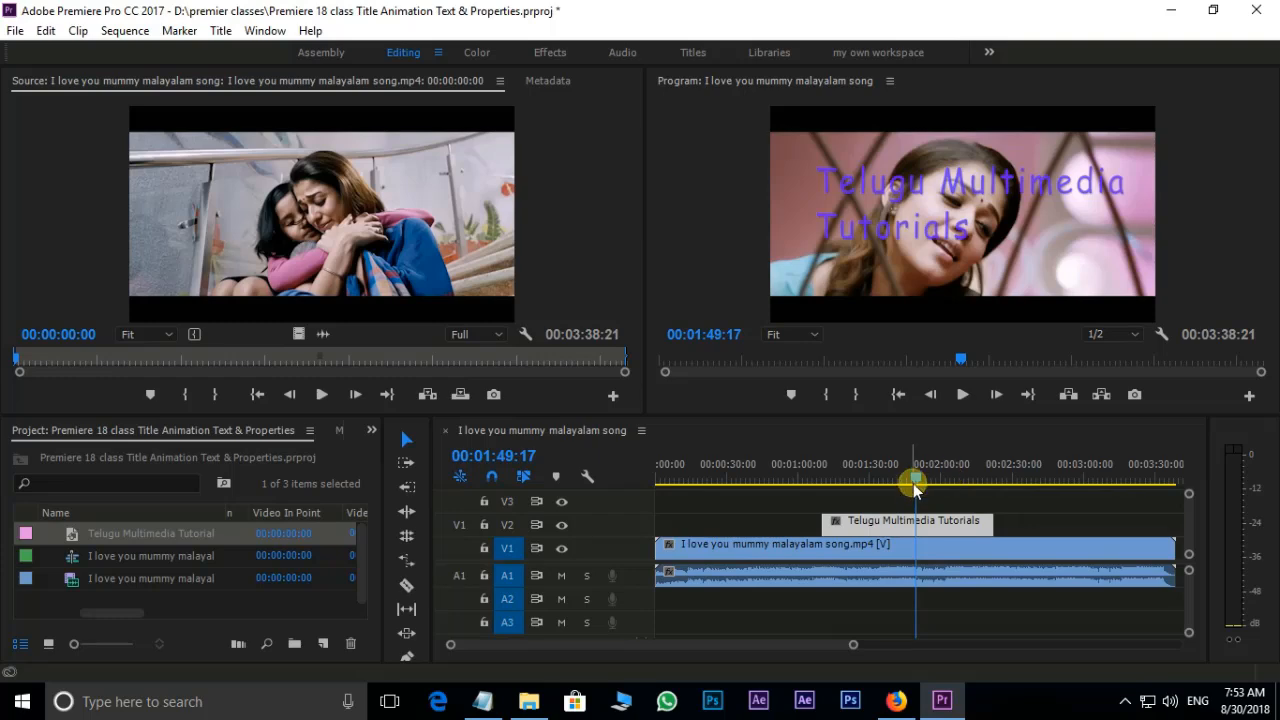
Move the playhead back to 00:01:19:21 to preview the purple title over the video
left_click_drag(906, 479, 845, 480)
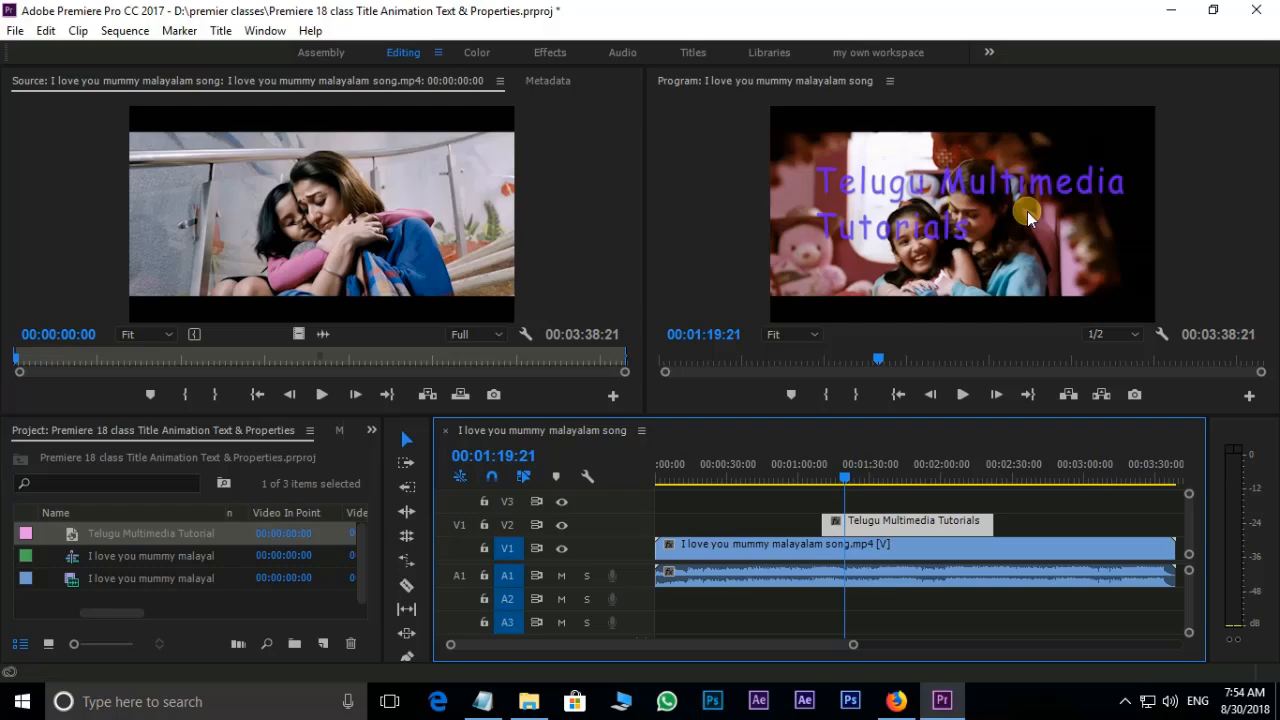
left_click(220, 30)
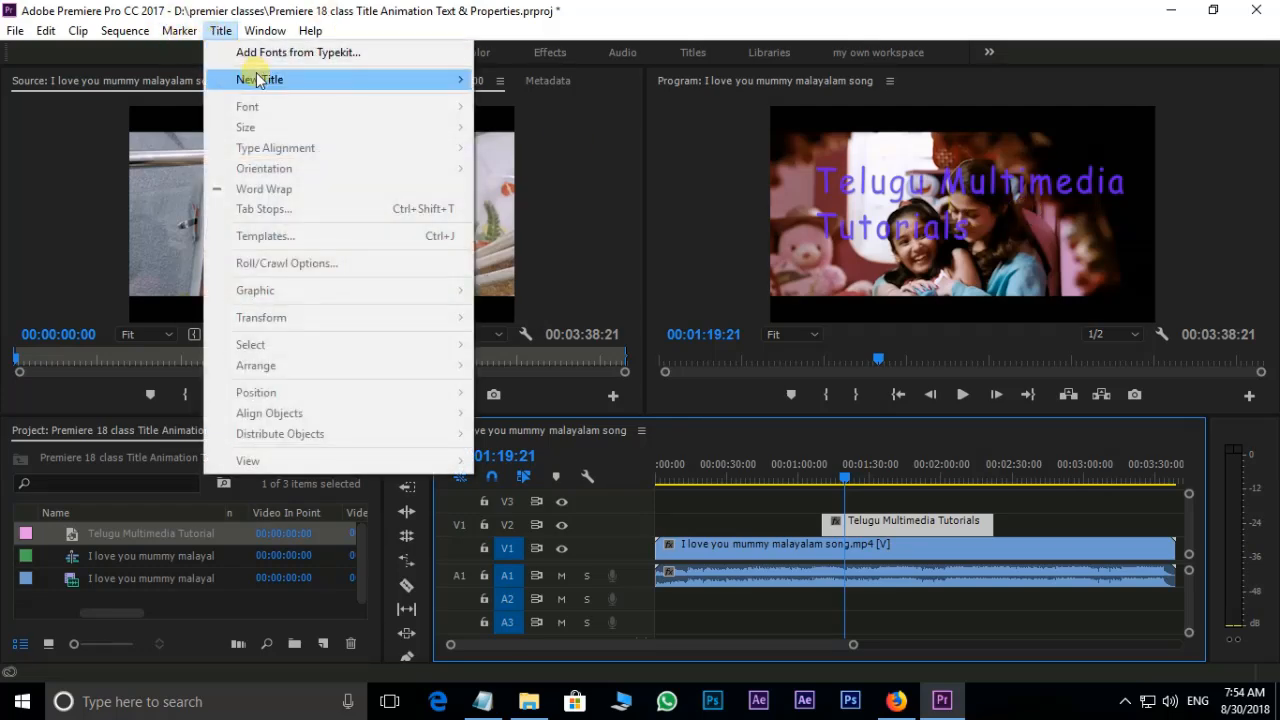
mouse_move(320, 77)
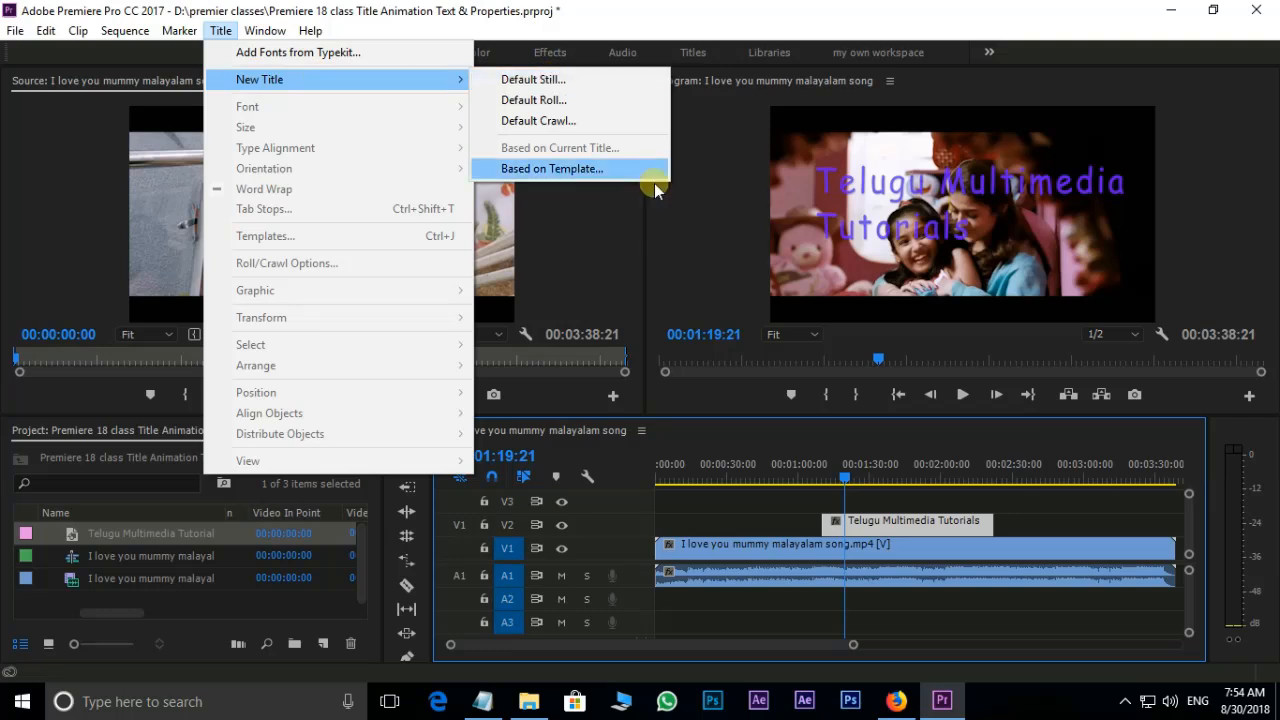
left_click(697, 220)
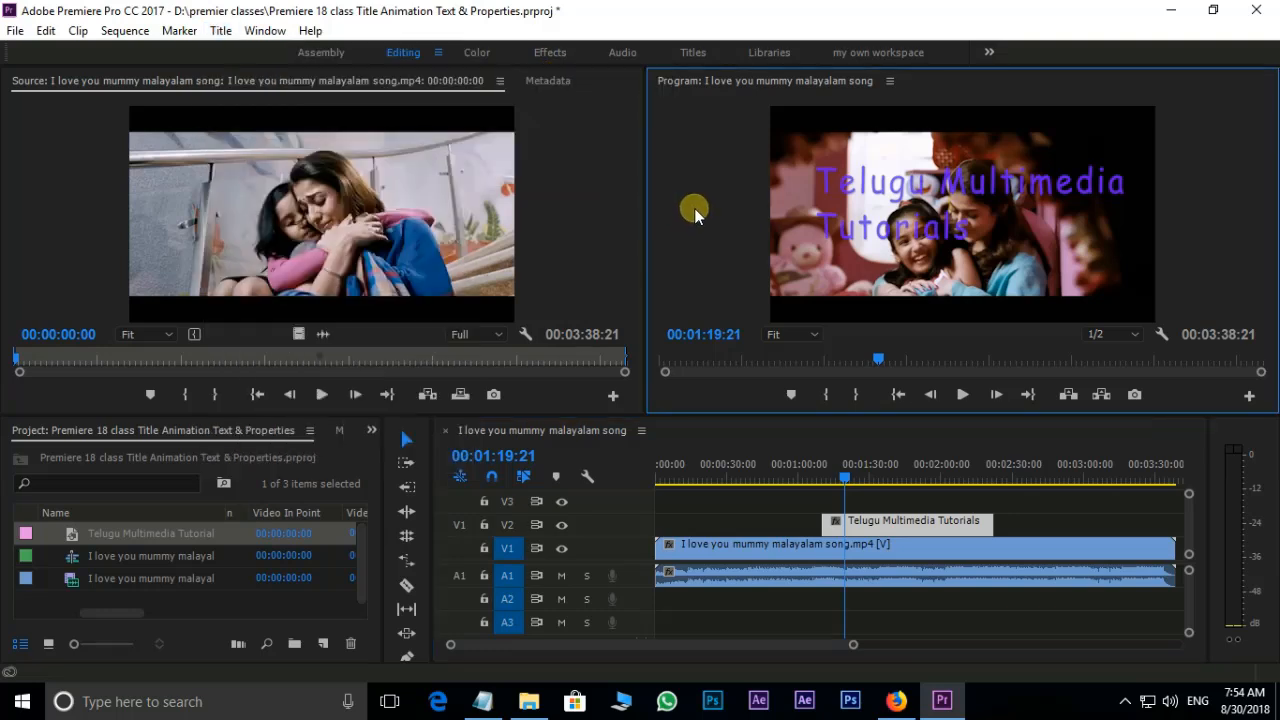
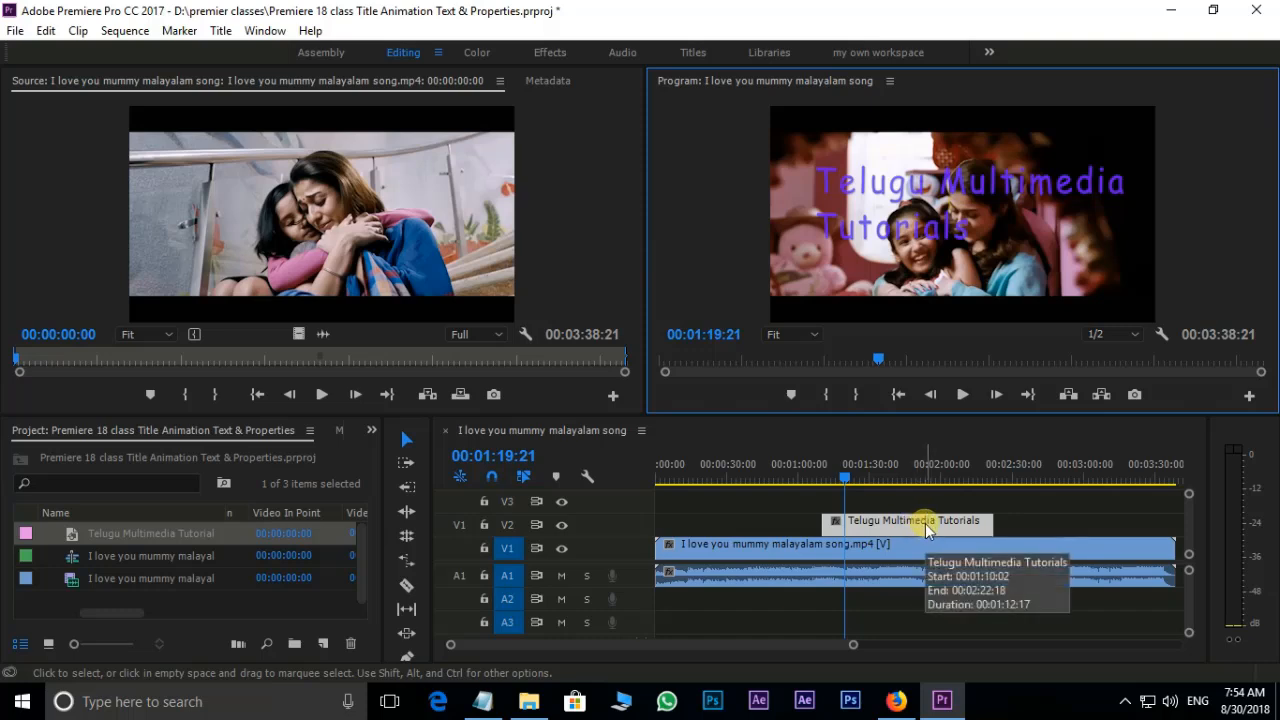
Open the Telugu Multimedia Tutorials title in the Legacy Title editor, then move and rotate its text
double_click(926, 530)
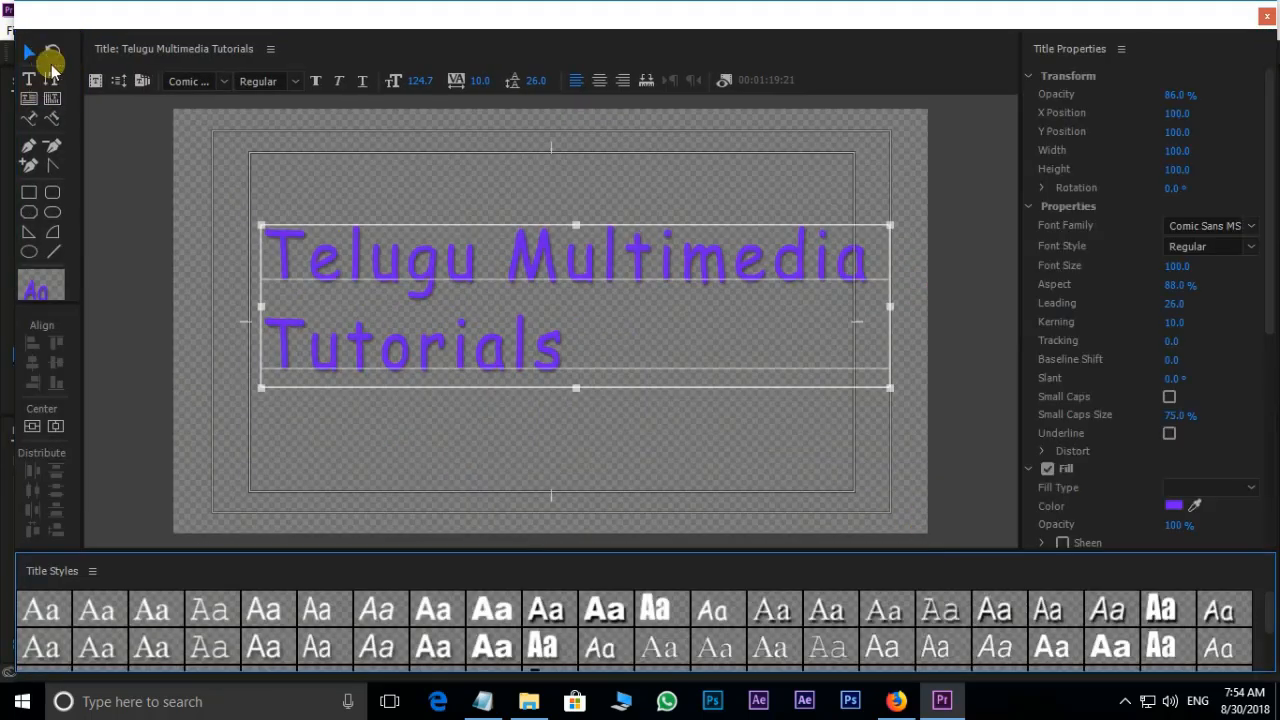
left_click(28, 55)
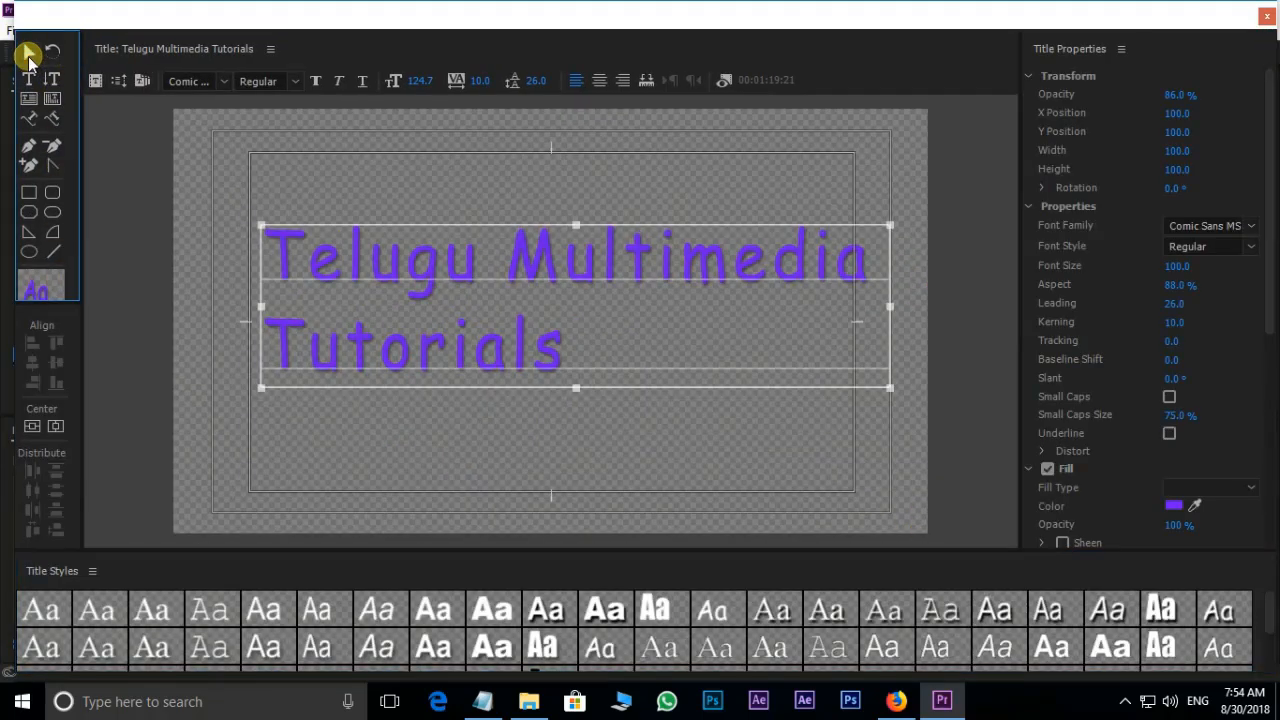
left_click_drag(443, 243, 560, 289)
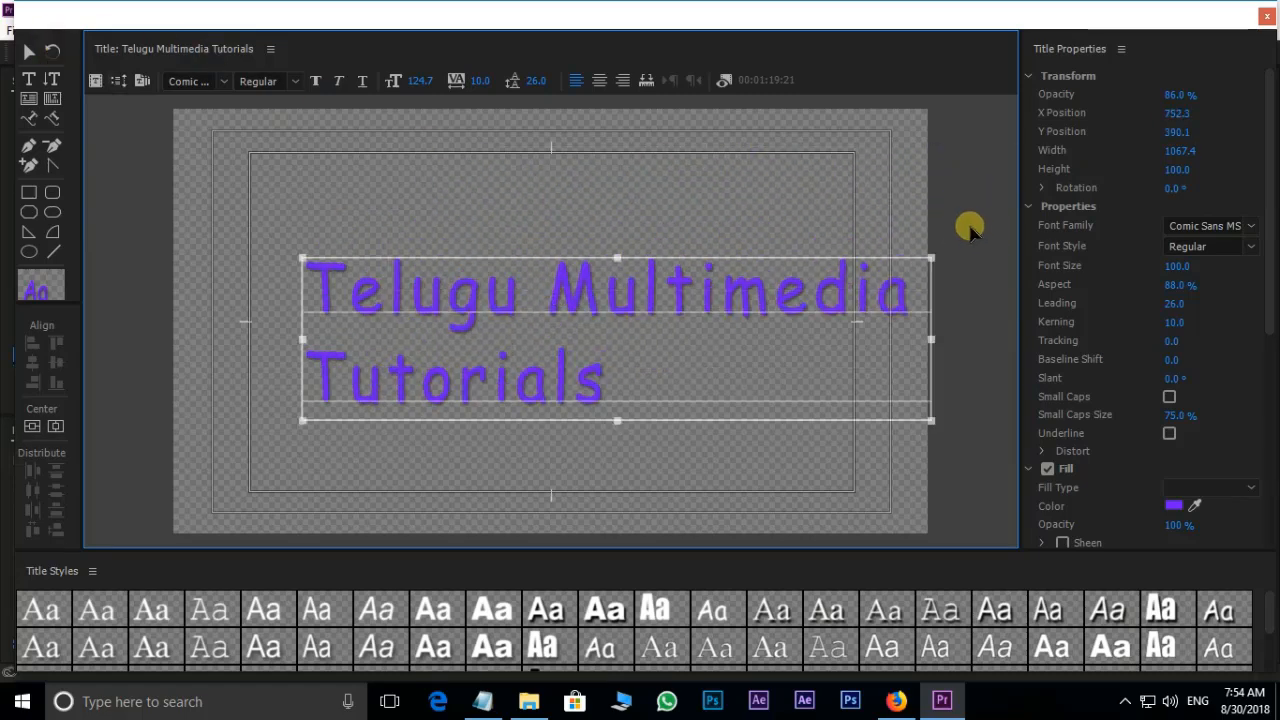
left_click(56, 56)
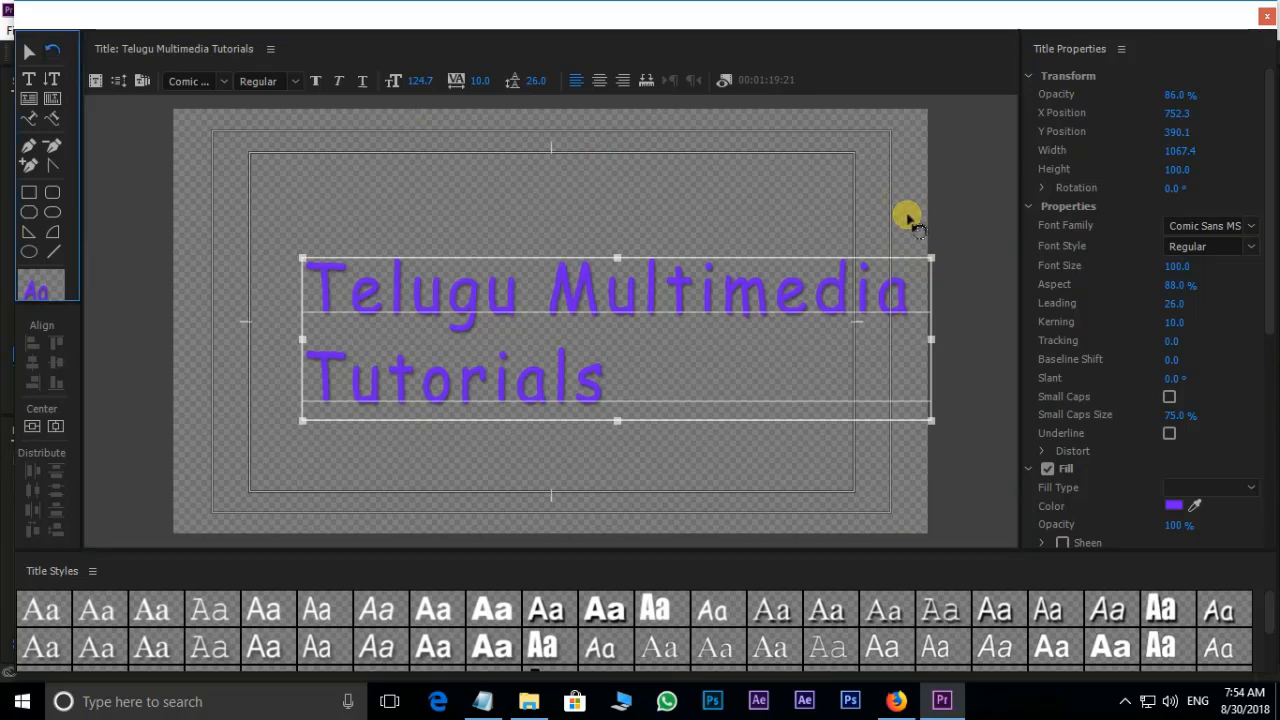
left_click_drag(908, 224, 845, 178)
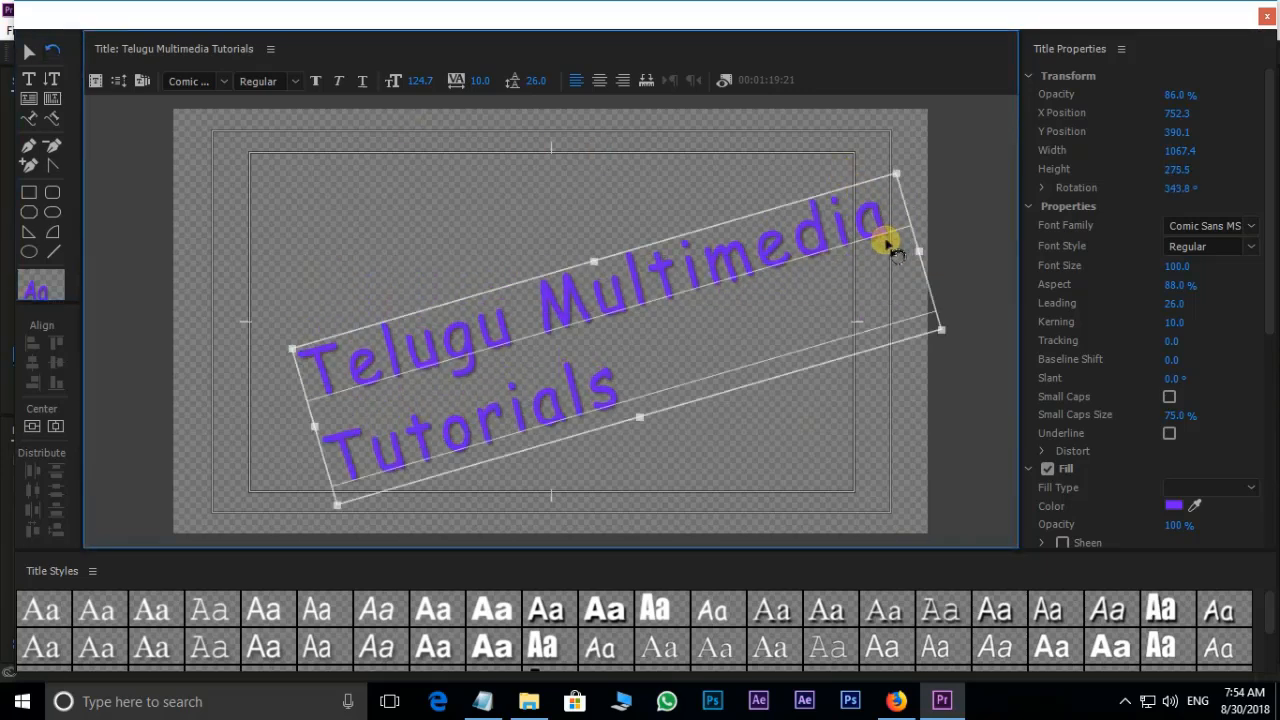
left_click_drag(886, 246, 886, 341)
Shift the title text left and delete it, leaving an empty canvas
left_click(29, 52)
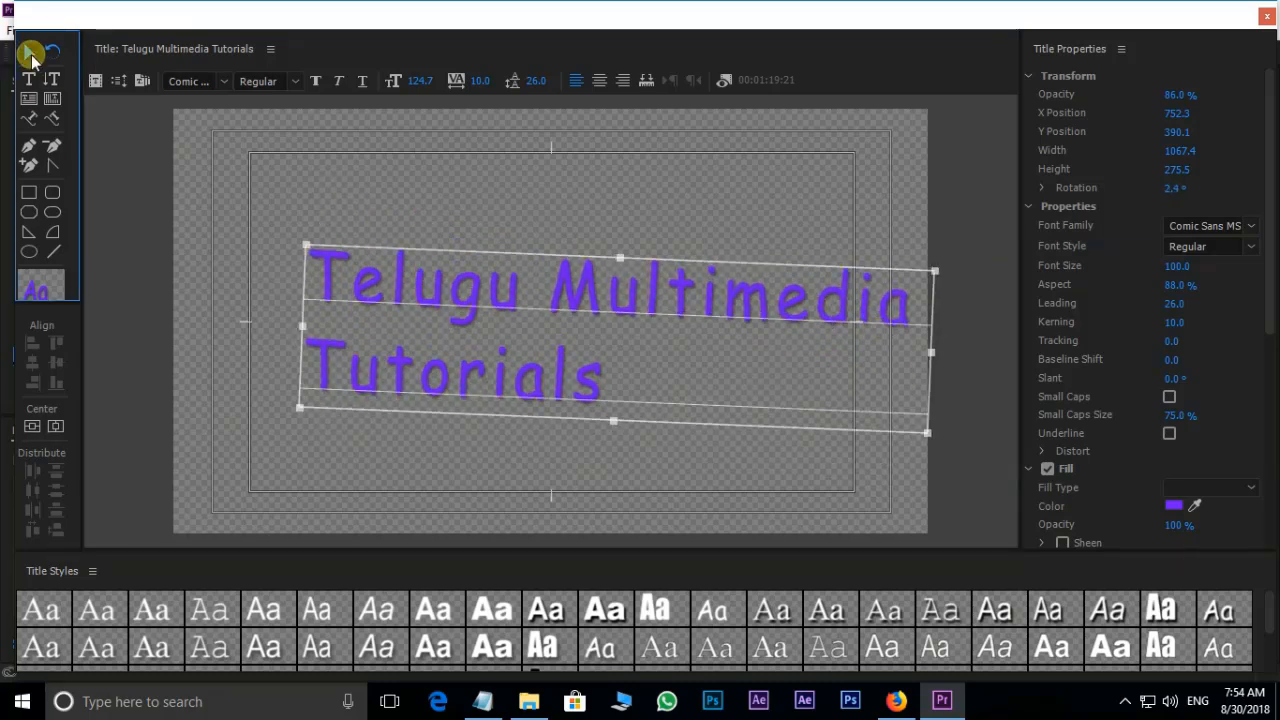
left_click_drag(563, 272, 507, 265)
key("Delete")
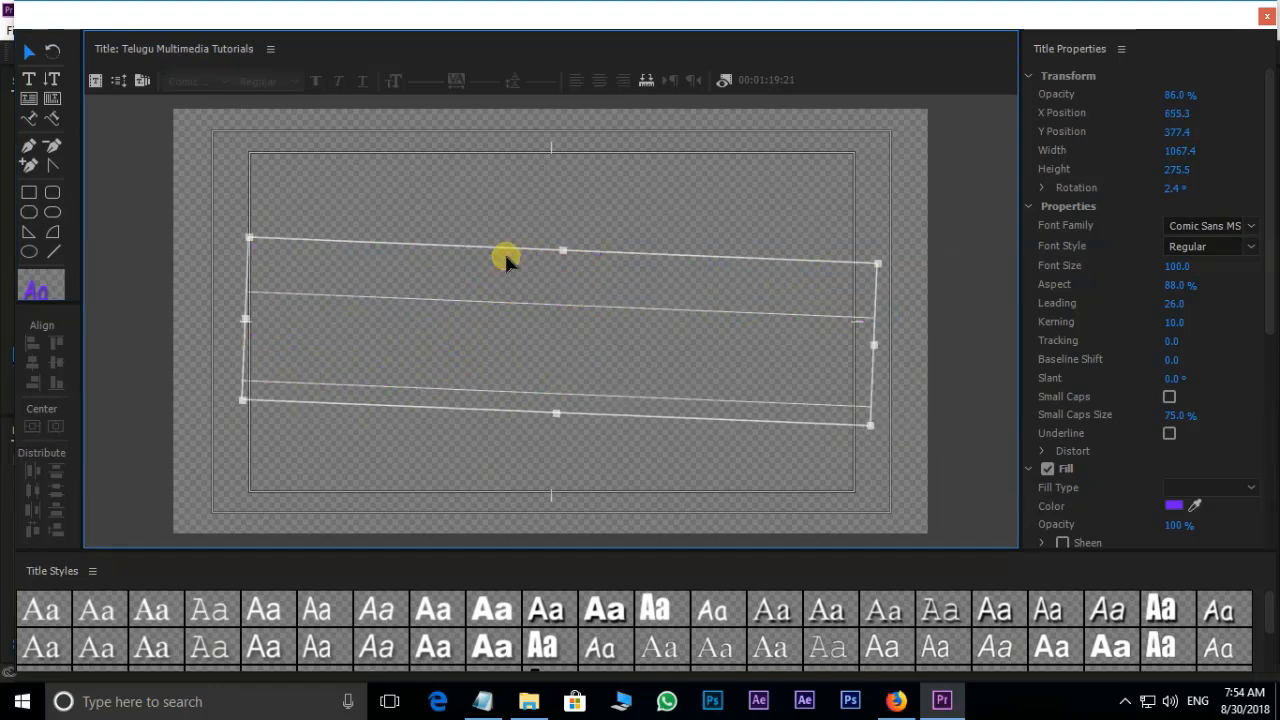
Add a horizontal text line 'prathap varma' left of centre
left_click(30, 80)
left_click(408, 285)
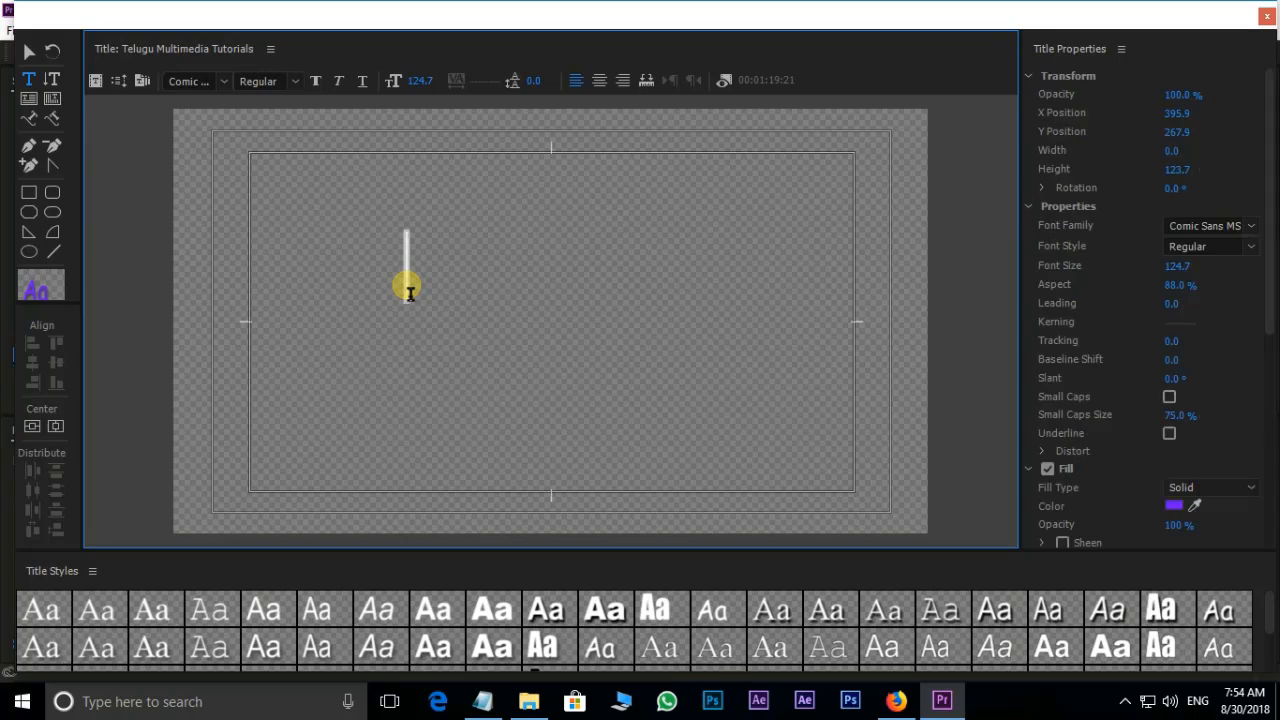
type("pratha")
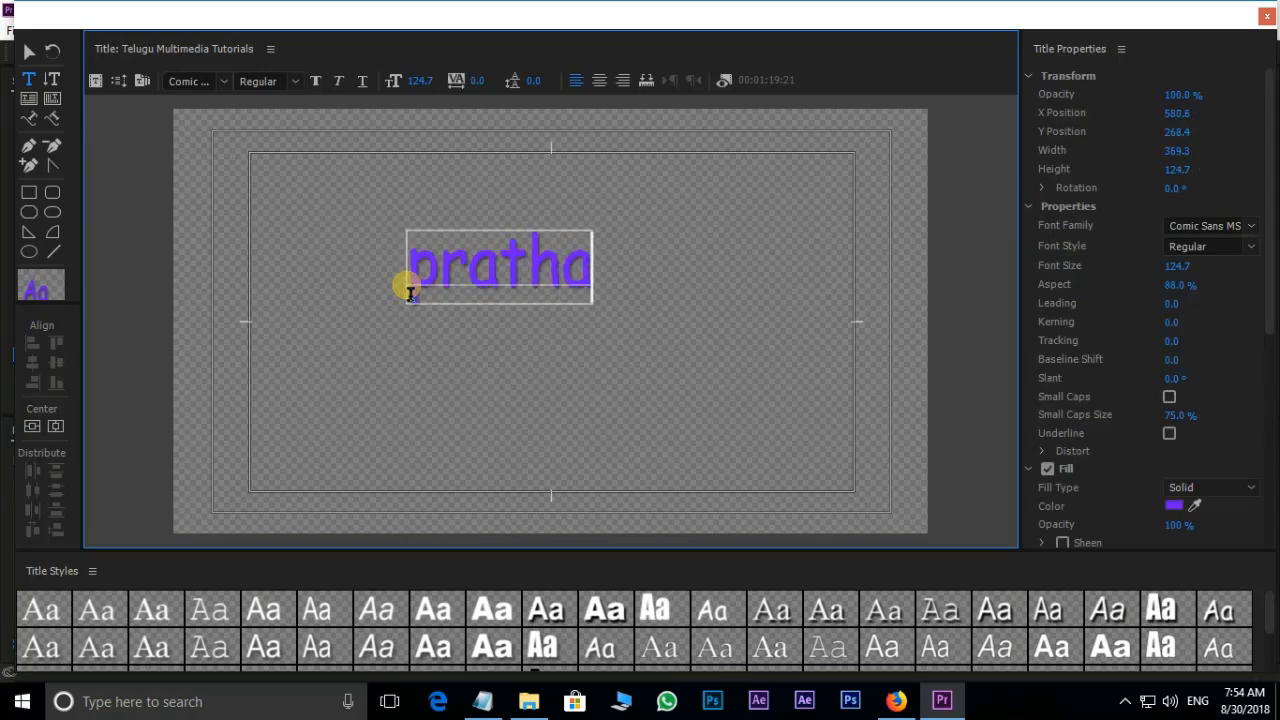
type("p varma")
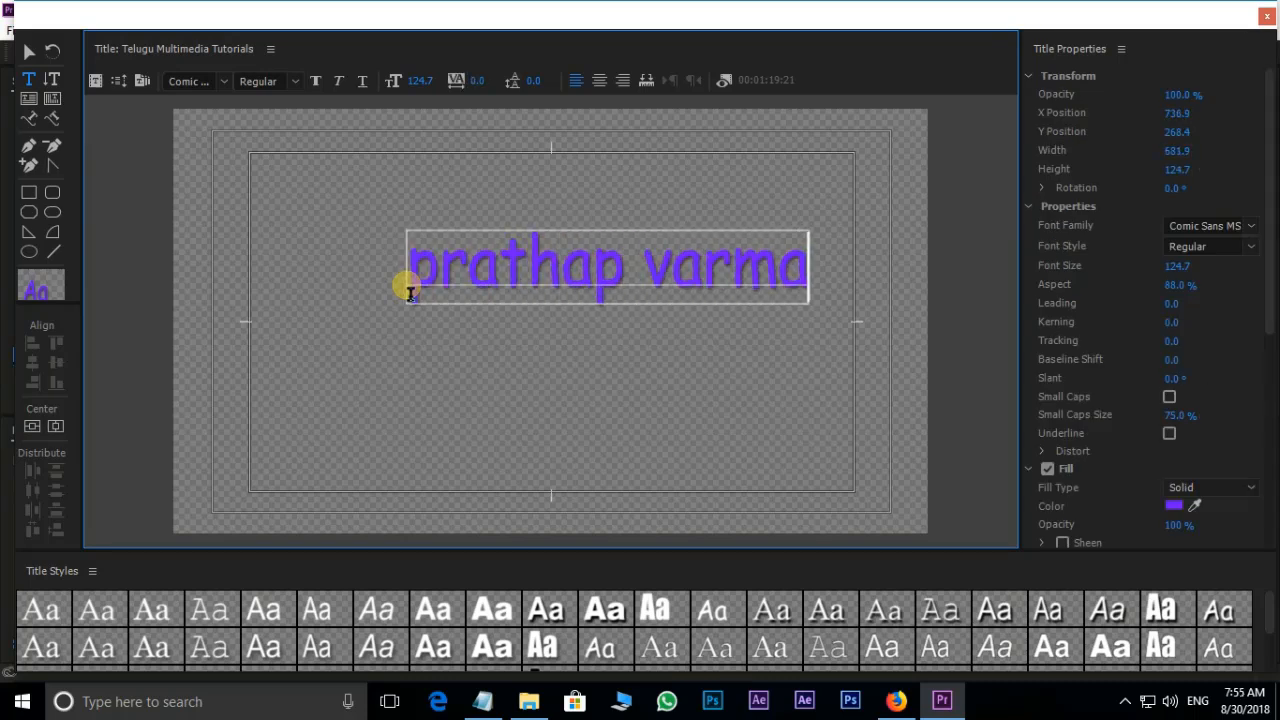
left_click(29, 51)
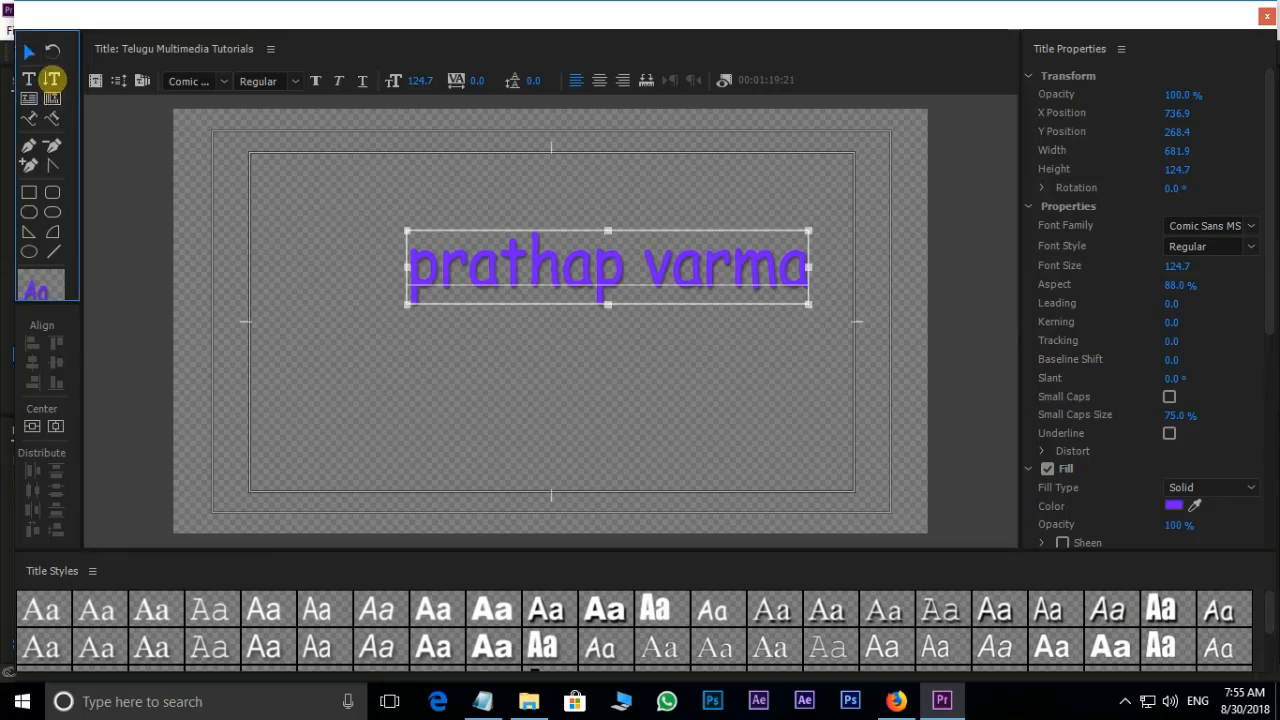
Add vertical text 'pratha' at size 92.7 along the left edge
left_click(51, 78)
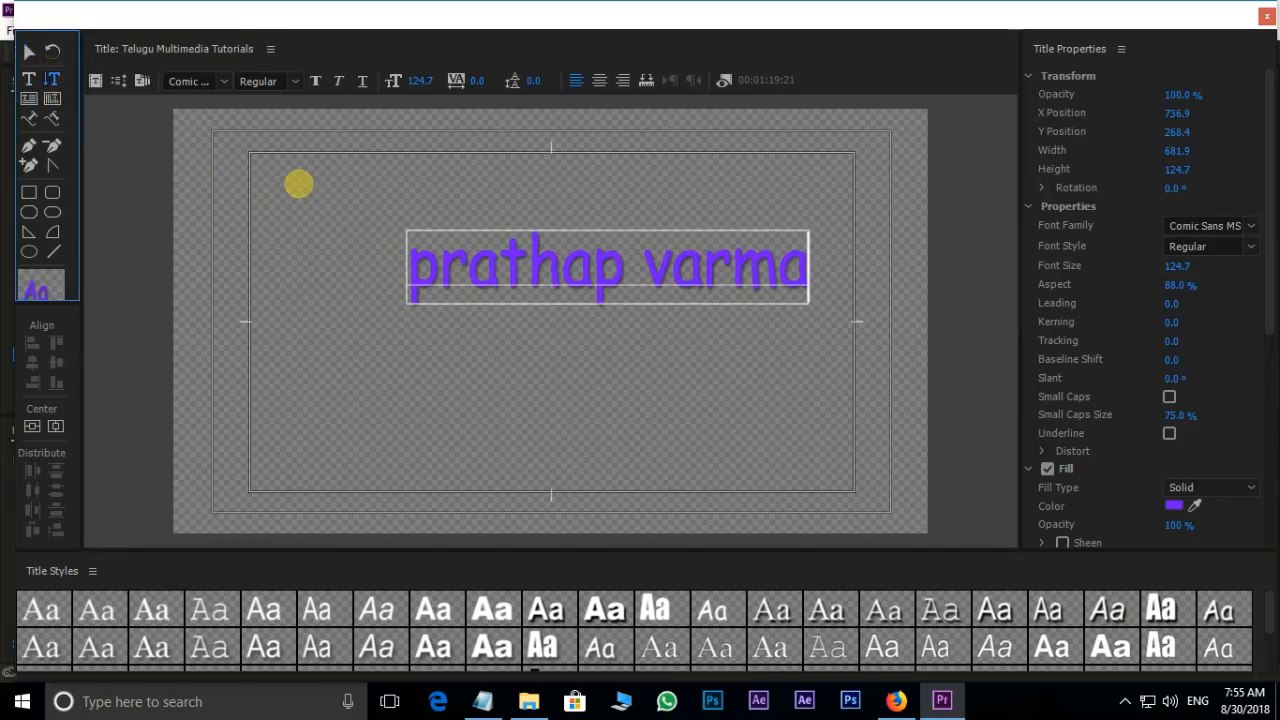
left_click(287, 179)
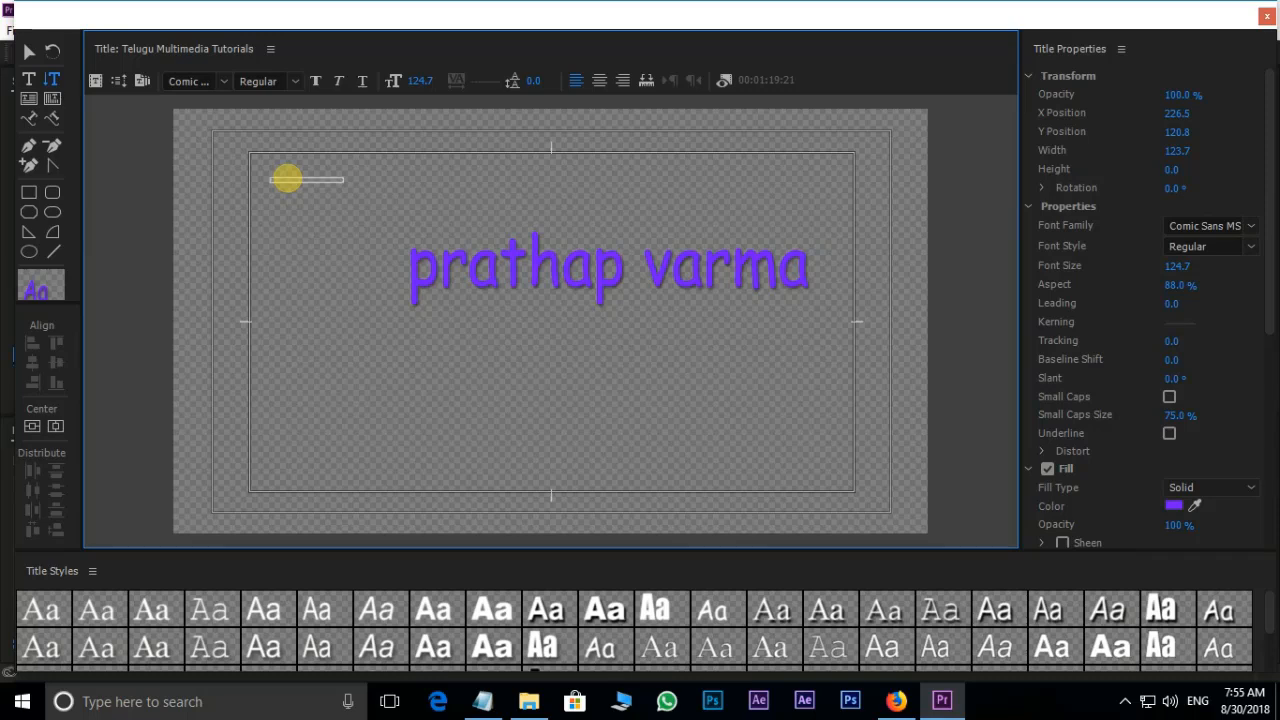
type("pratha")
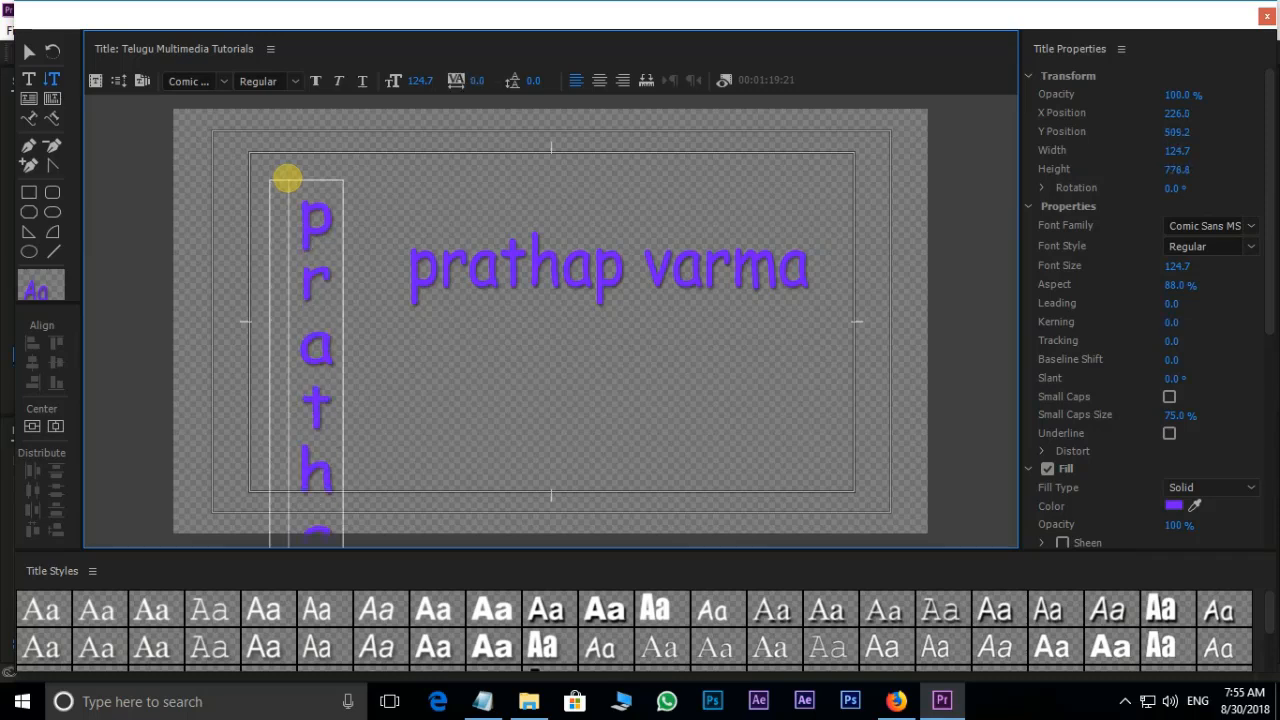
left_click(29, 51)
left_click_drag(340, 319, 329, 266)
left_click_drag(417, 80, 393, 83)
left_click_drag(334, 223, 305, 245)
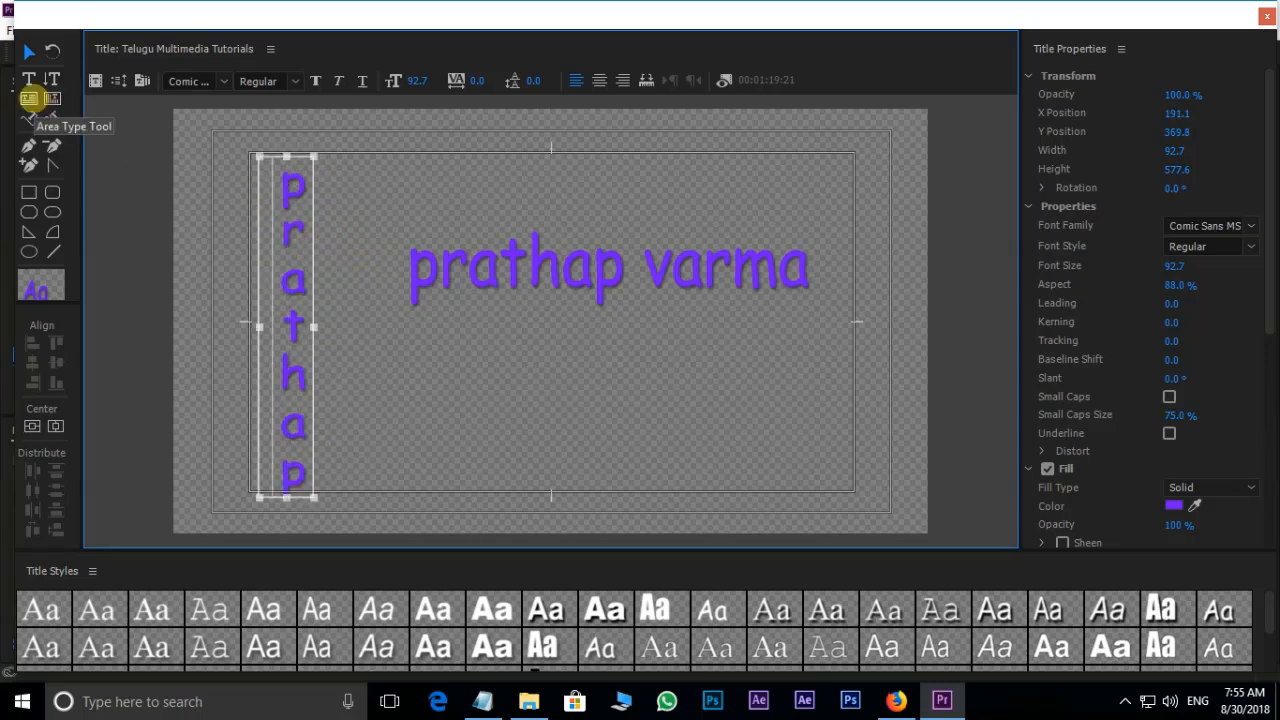
left_click(28, 97)
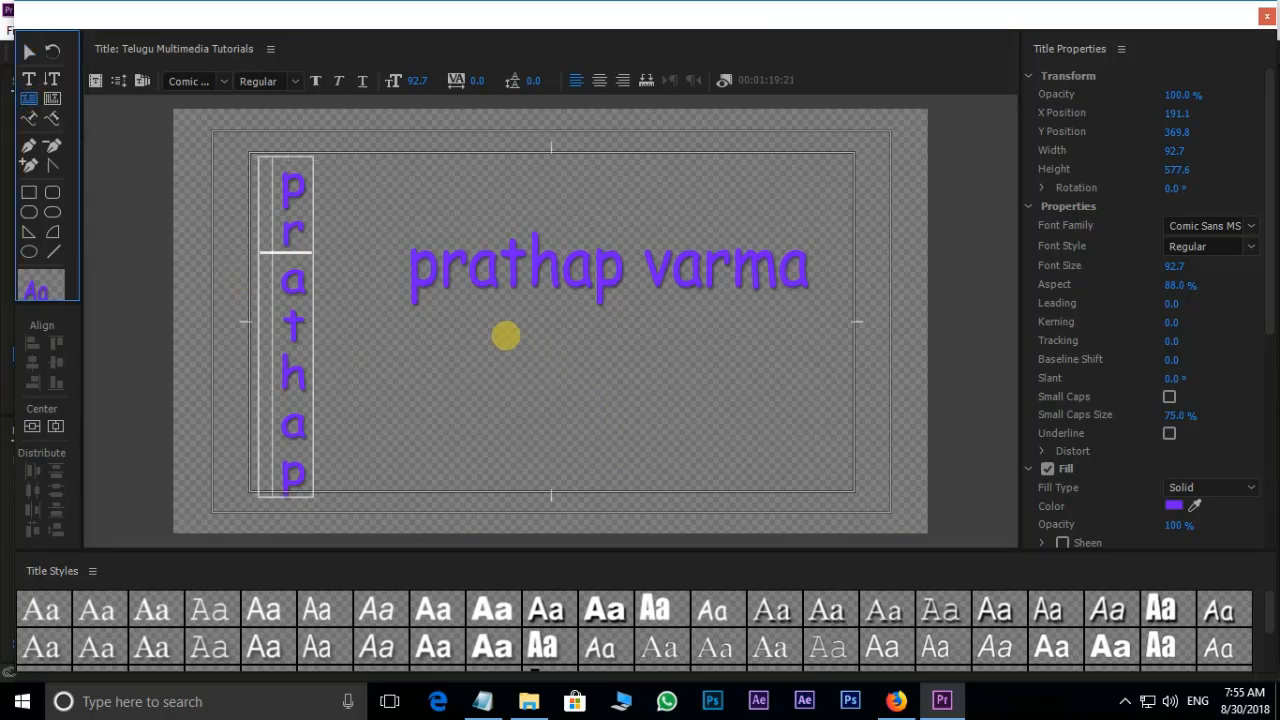
left_click_drag(484, 330, 666, 440)
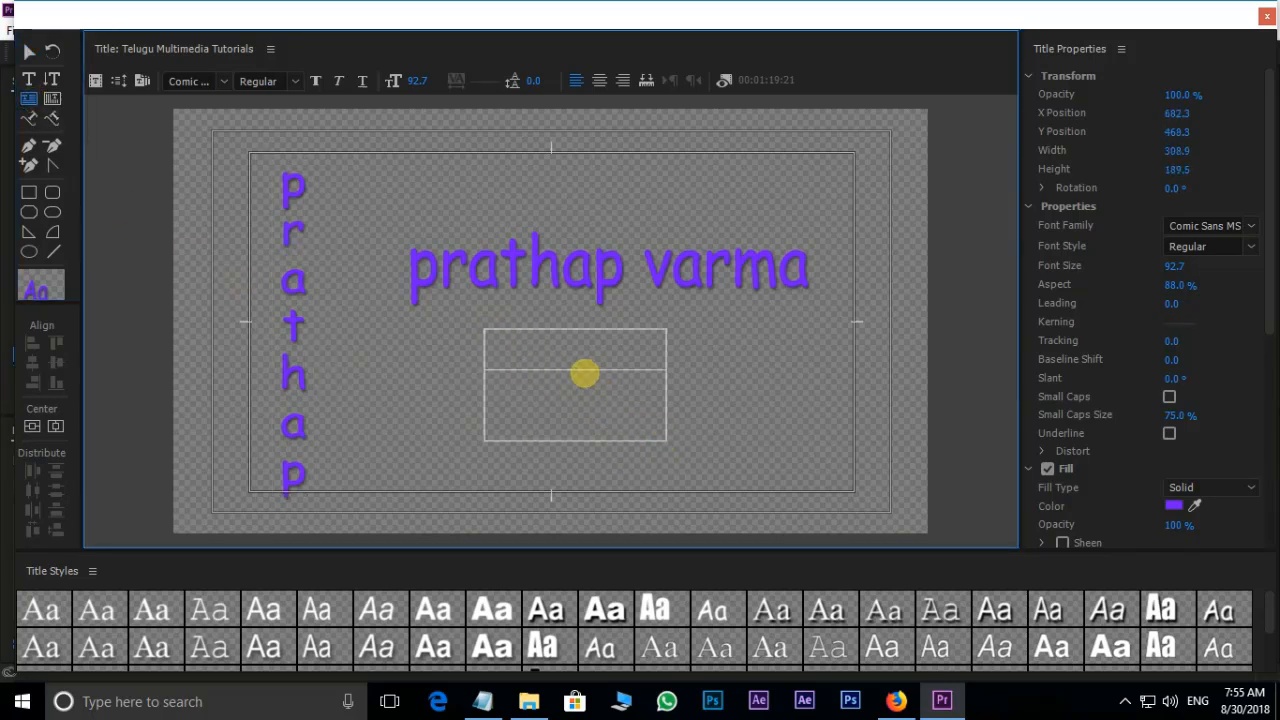
type("kdjfdjfkdjfkdj")
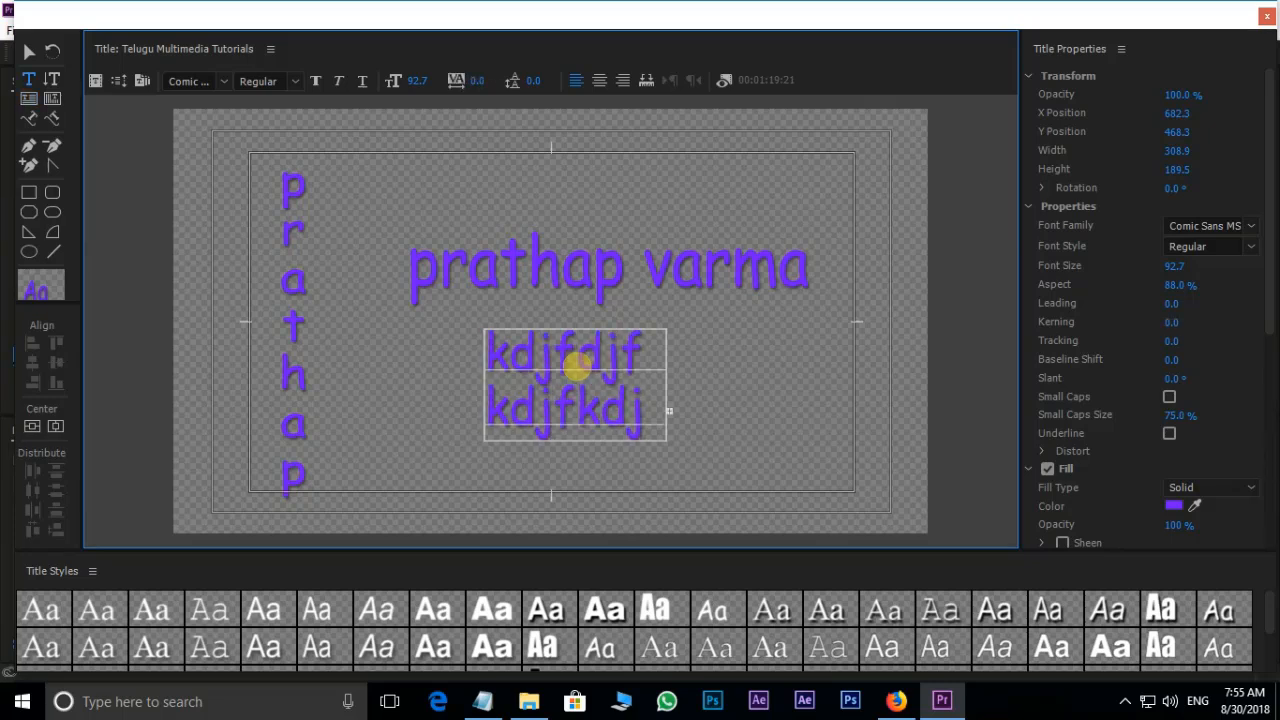
key("Escape")
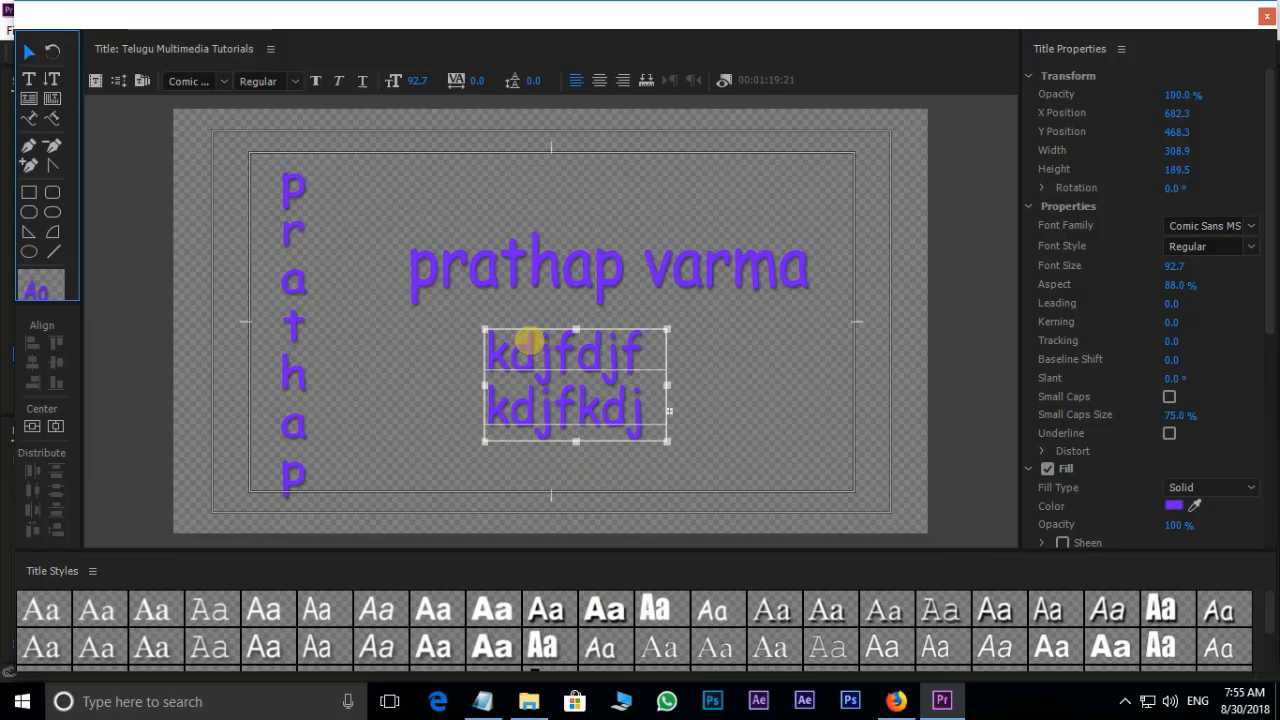
key("Delete")
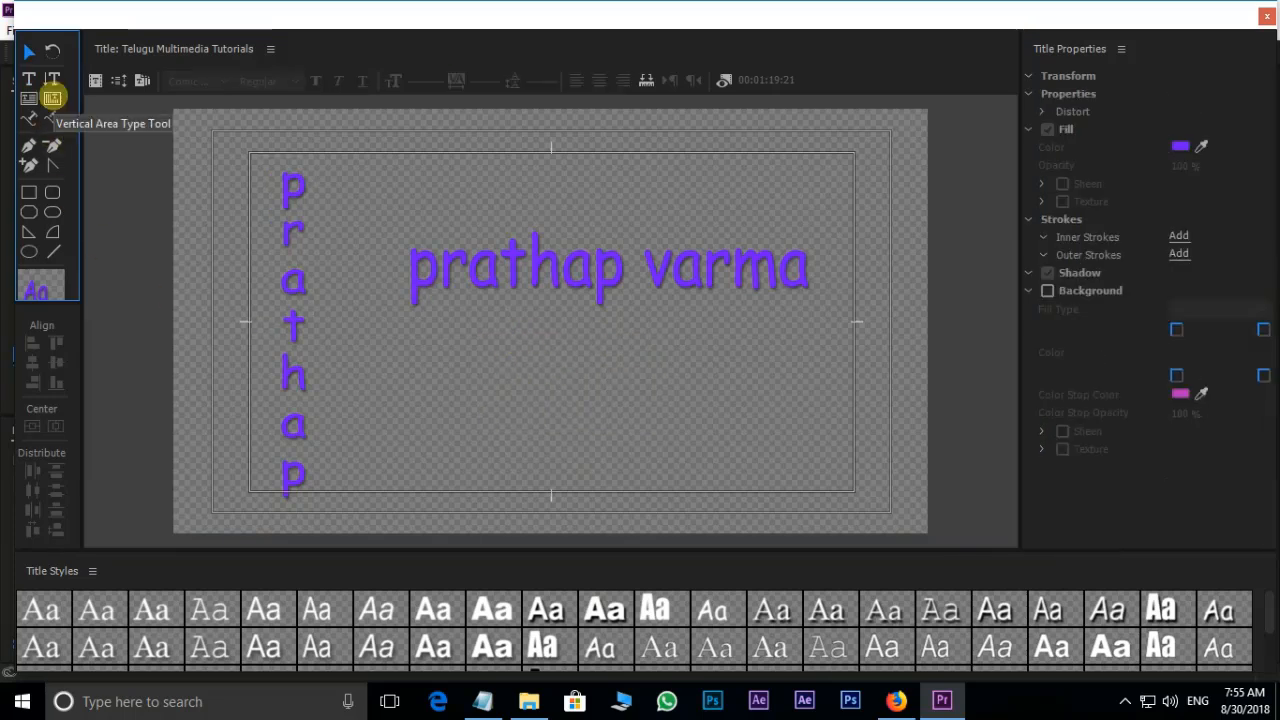
left_click(52, 98)
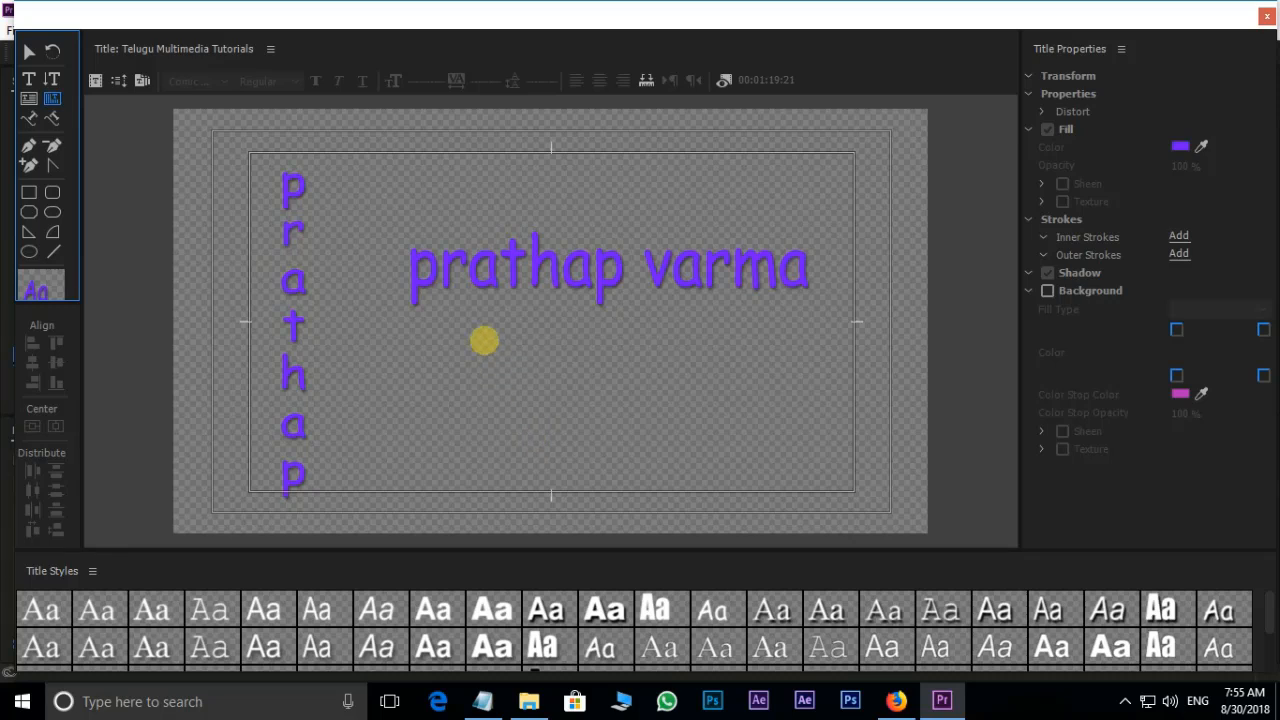
left_click_drag(483, 333, 667, 435)
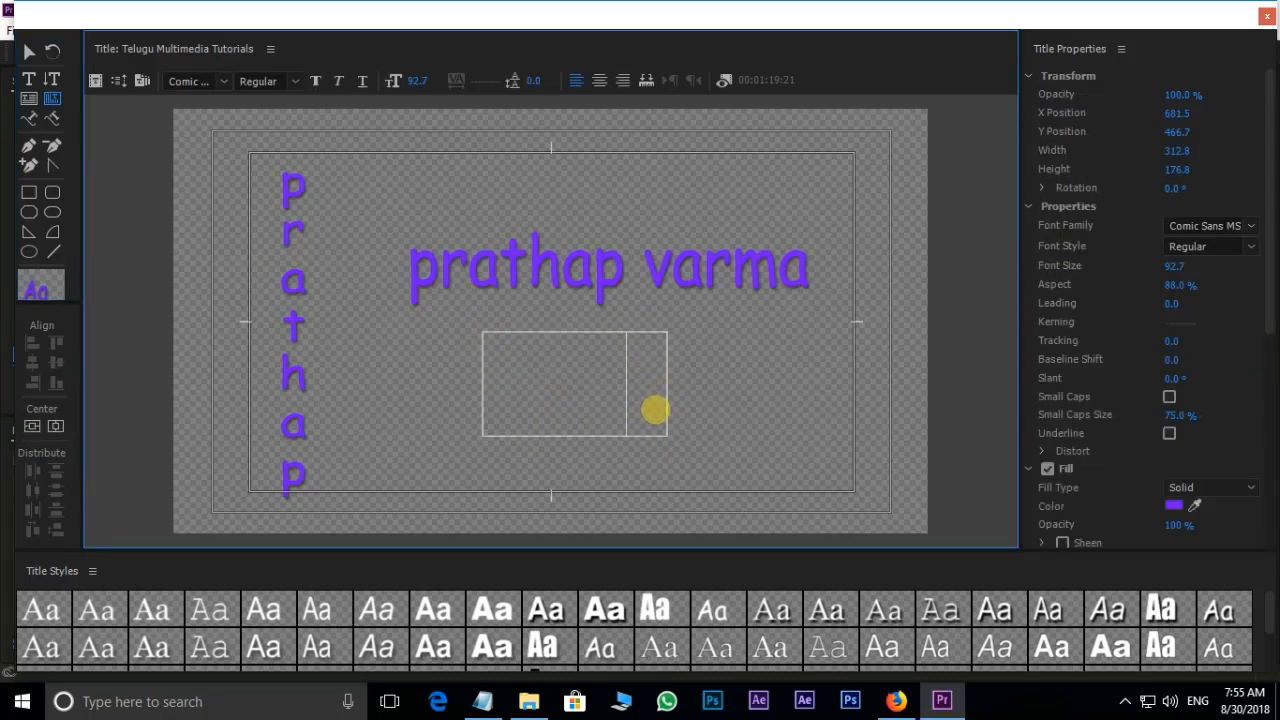
type("pratha")
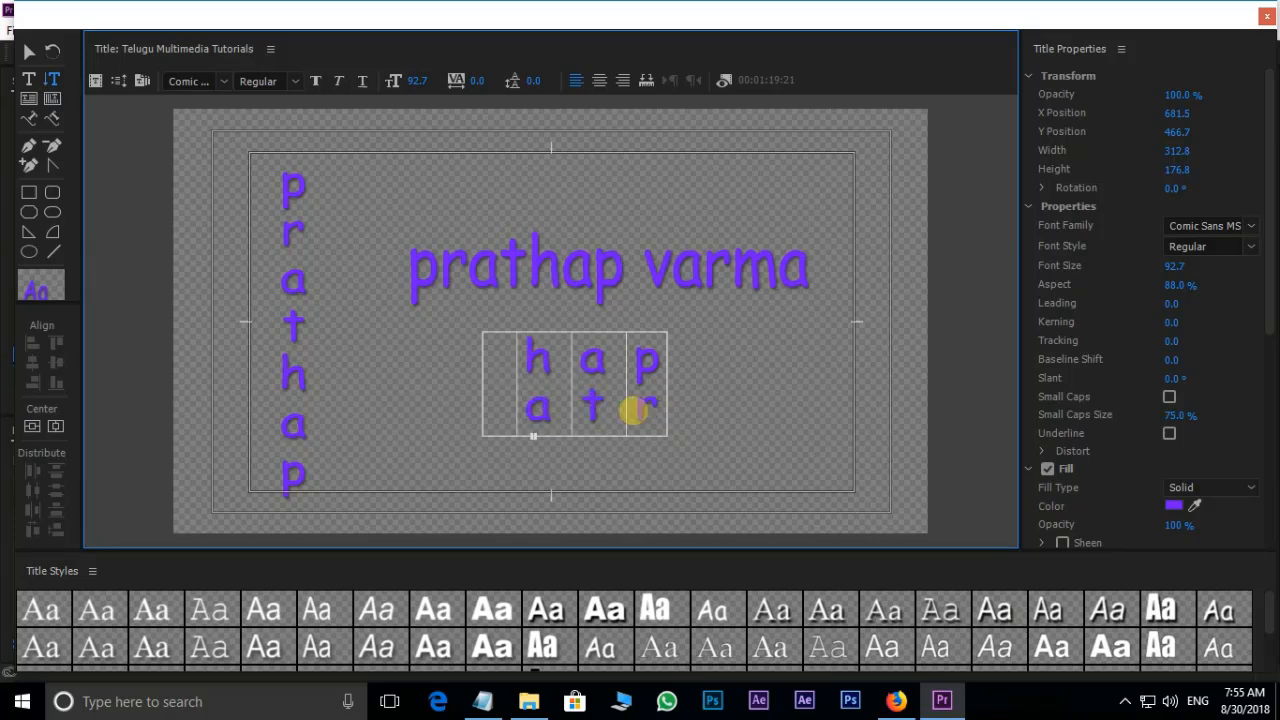
left_click(29, 51)
left_click(504, 384)
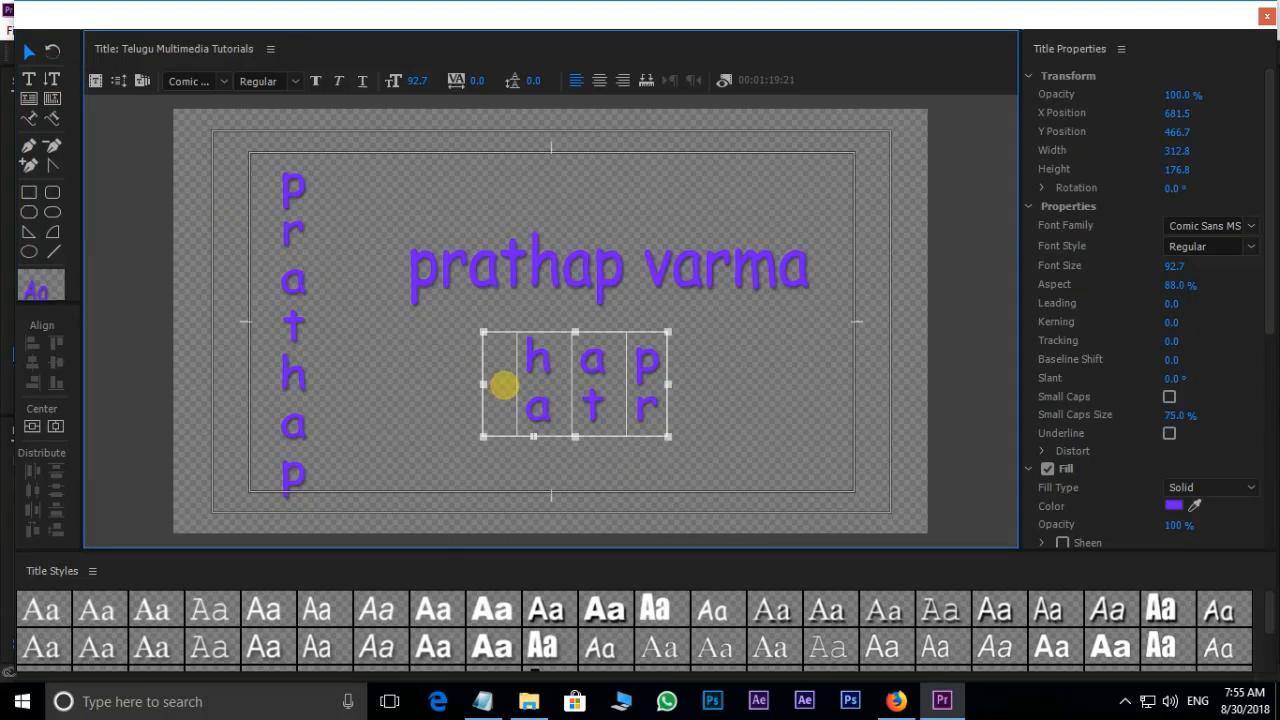
key("Delete")
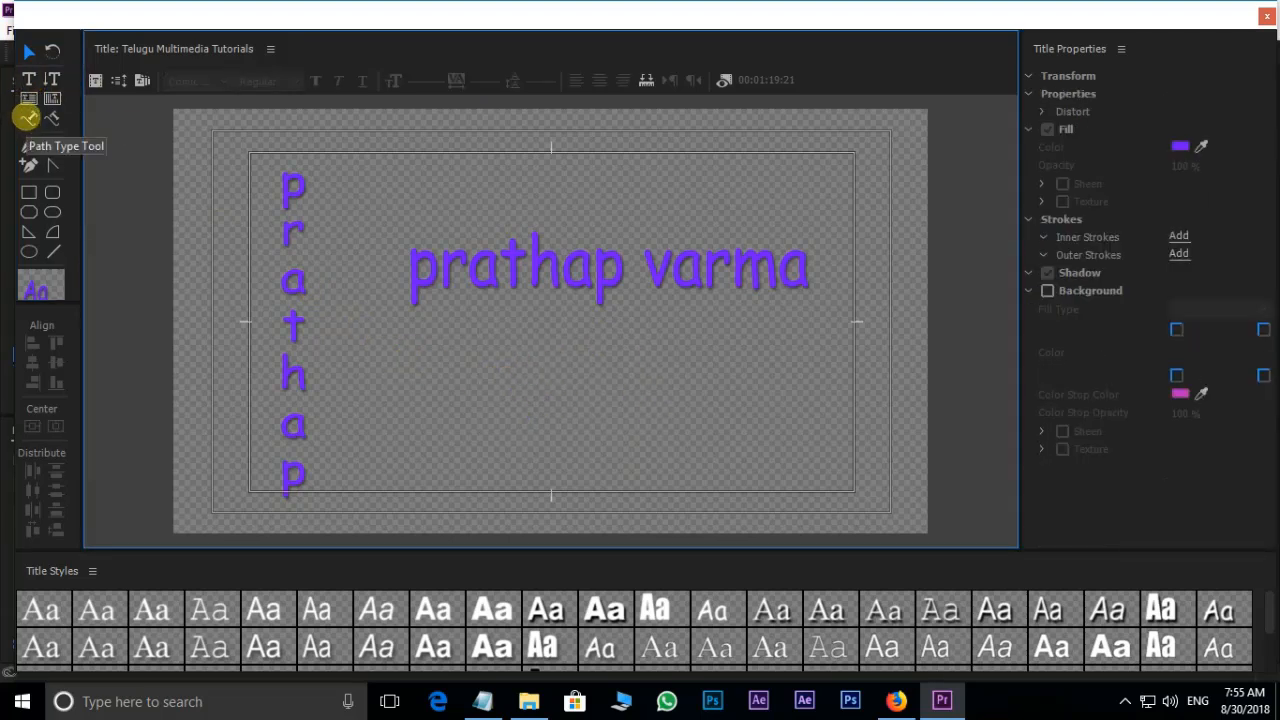
Type 'prathap varm' along a curved S-shaped path in the lower left
left_click(27, 117)
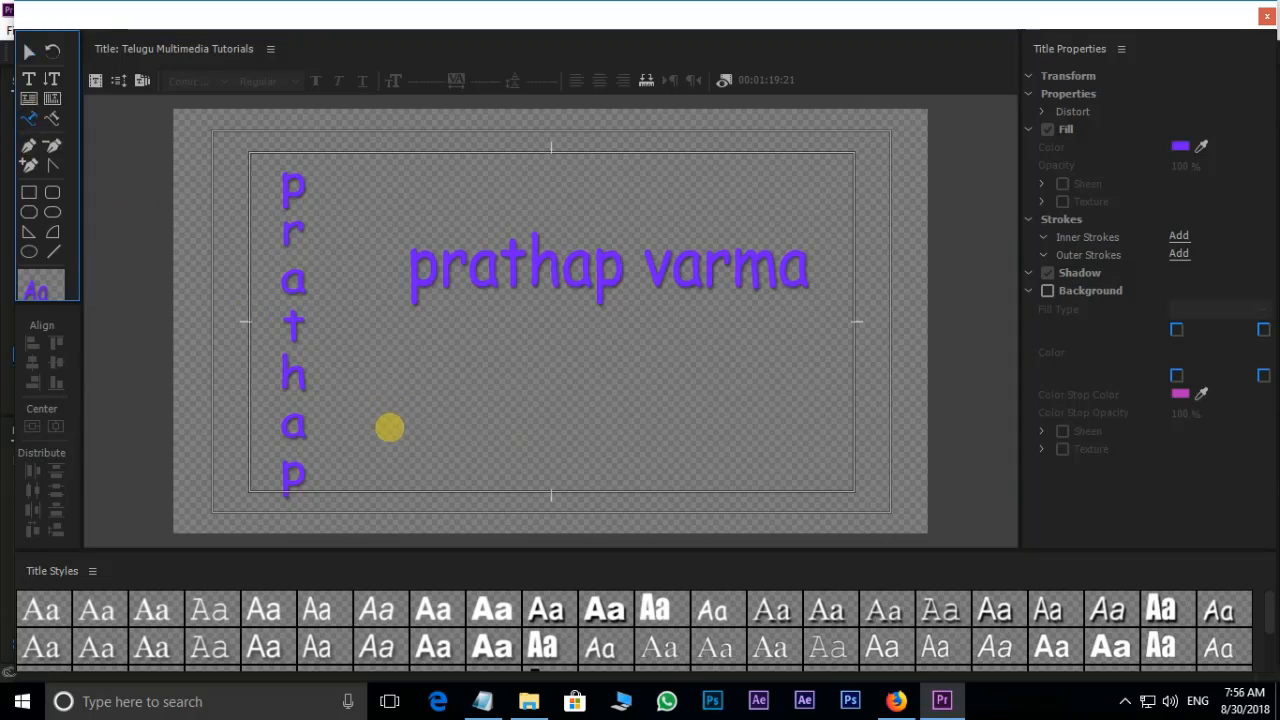
left_click(390, 428)
left_click_drag(506, 374, 577, 418)
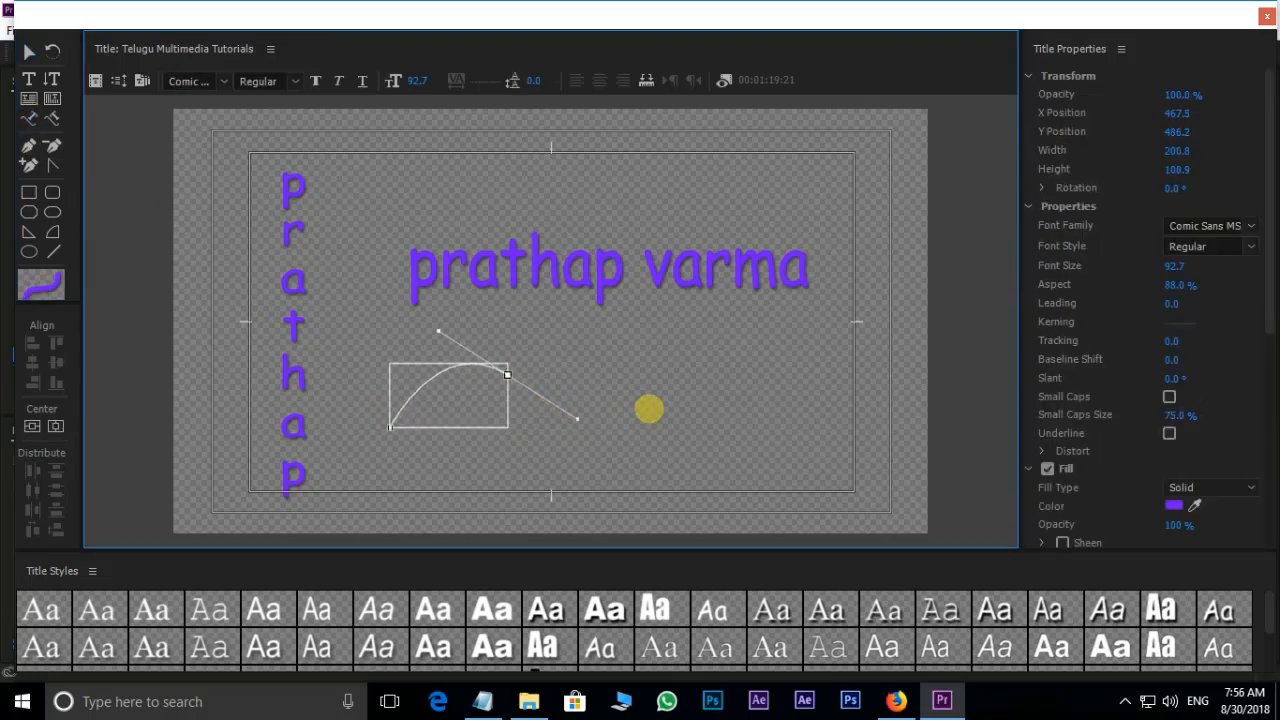
left_click_drag(660, 402, 698, 354)
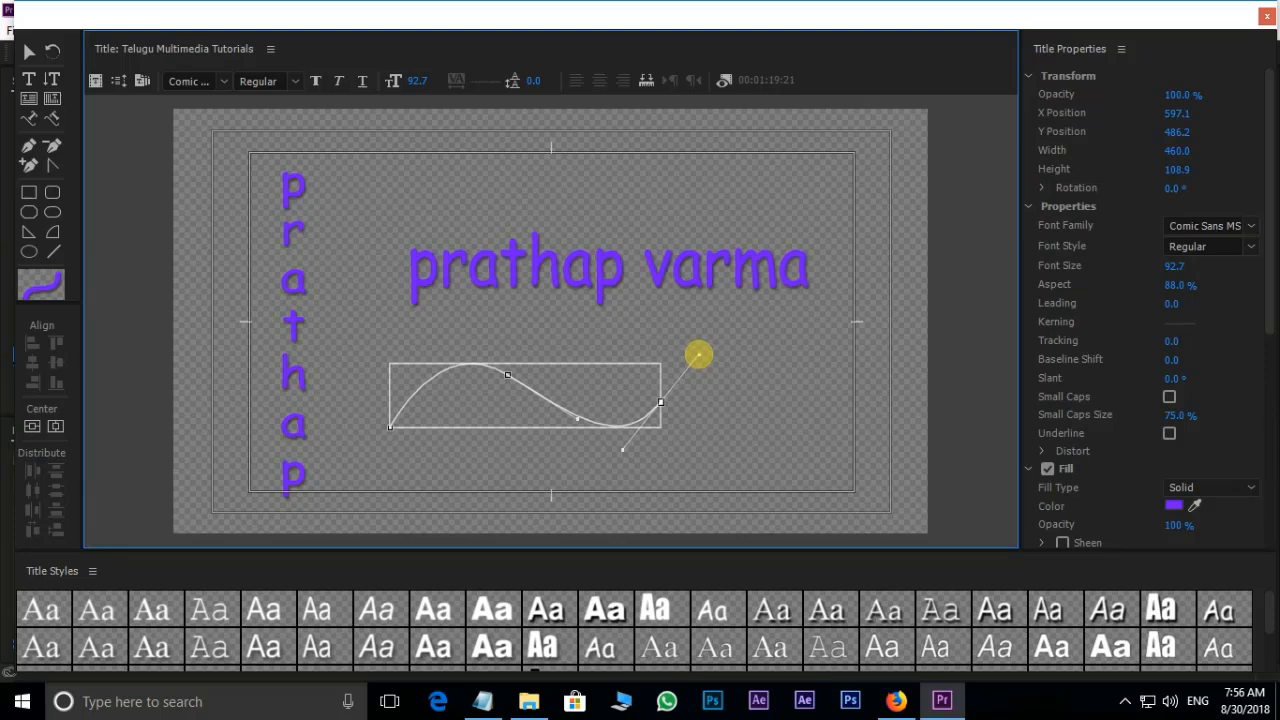
type("prathap")
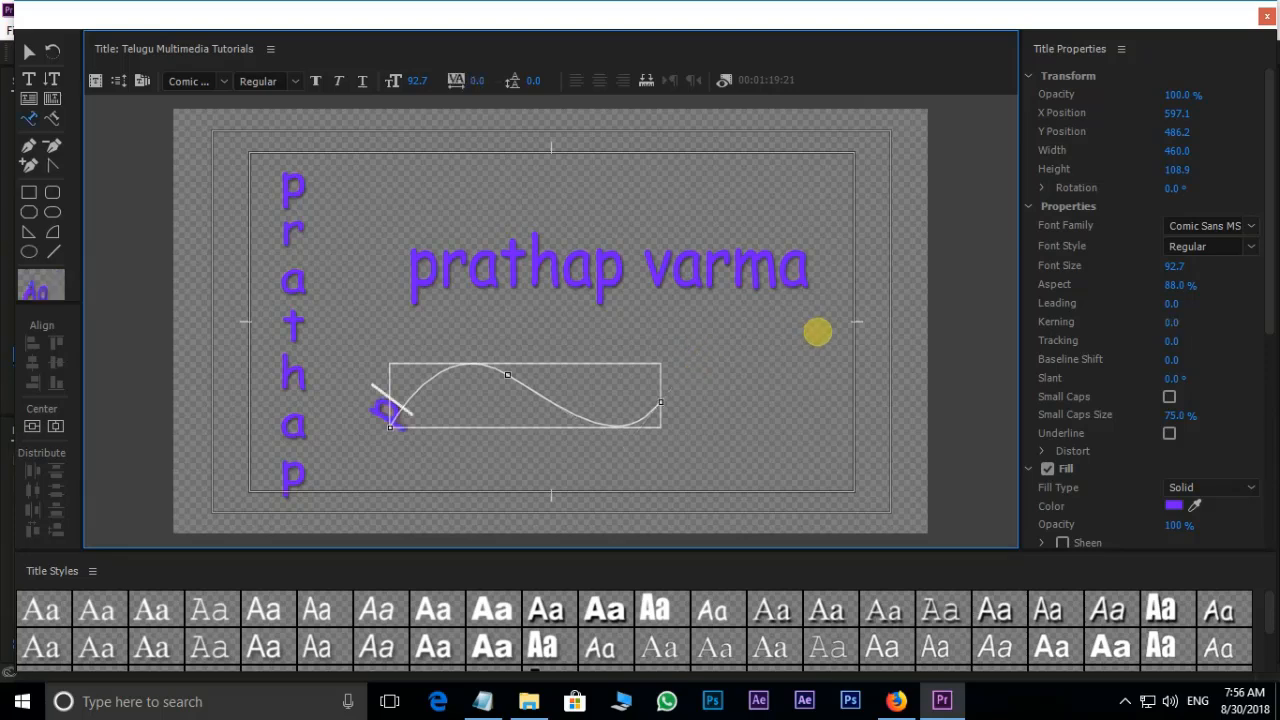
type(" v")
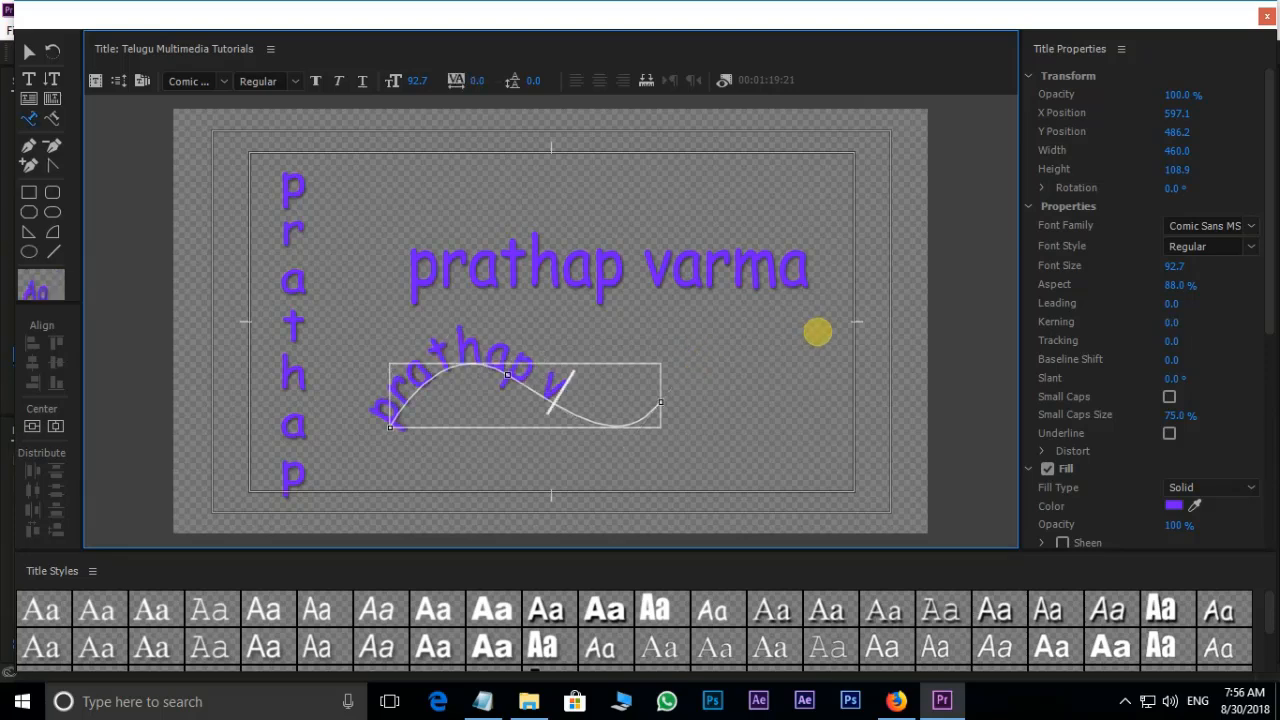
type("arm")
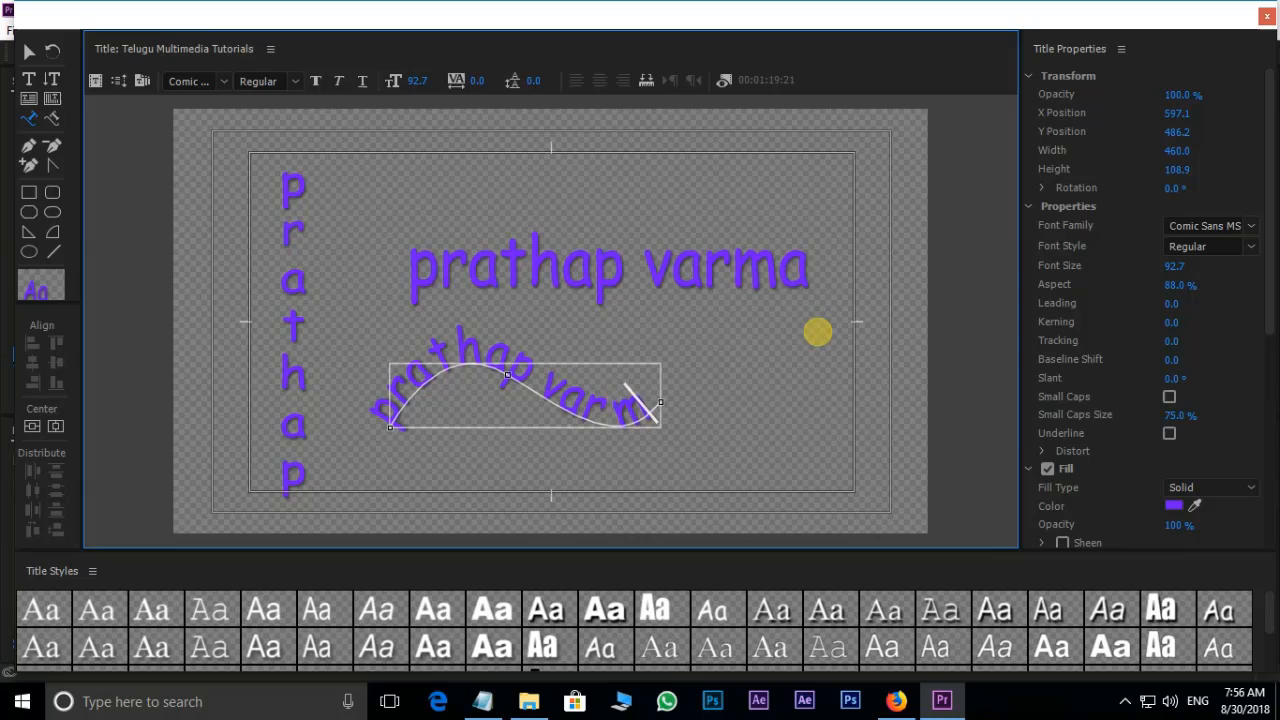
Select the curved path text as a whole and delete it
left_click(28, 50)
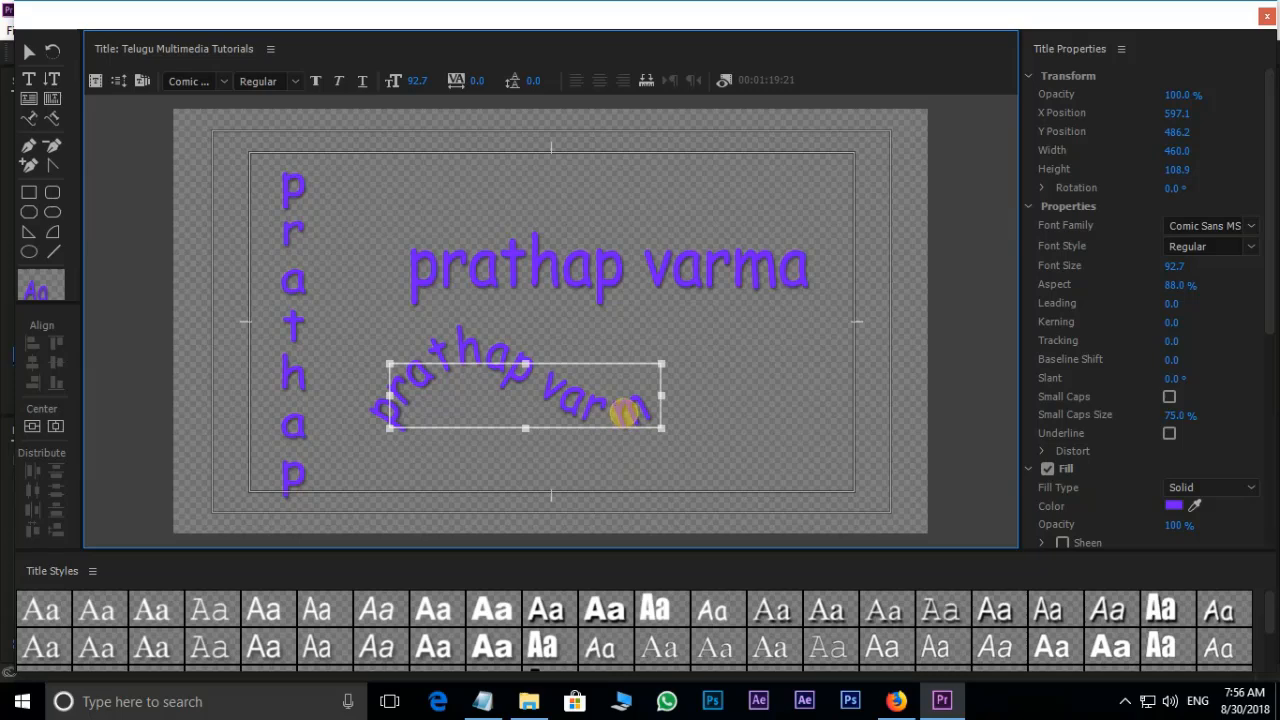
key("Delete")
left_click(54, 118)
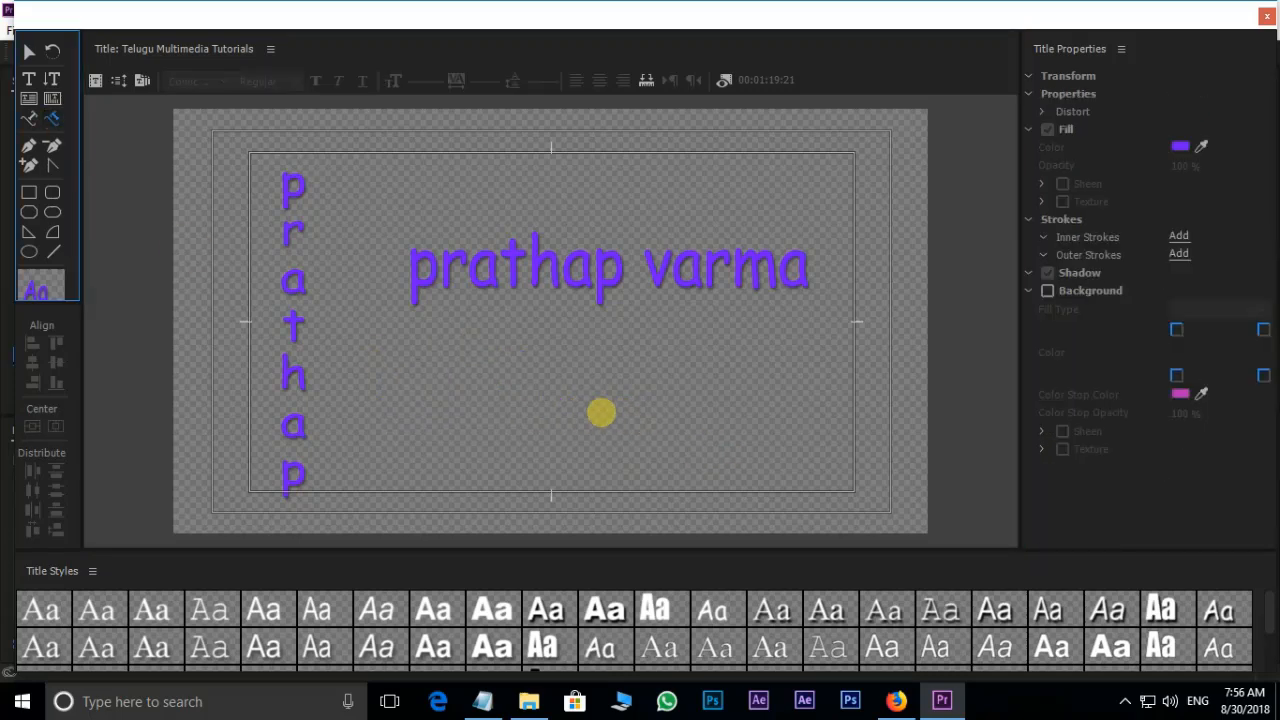
Type 'prathap' along a long S-shaped path, then delete that path text
left_click(460, 427)
left_click(626, 386)
left_click_drag(729, 457, 835, 377)
type("prathap")
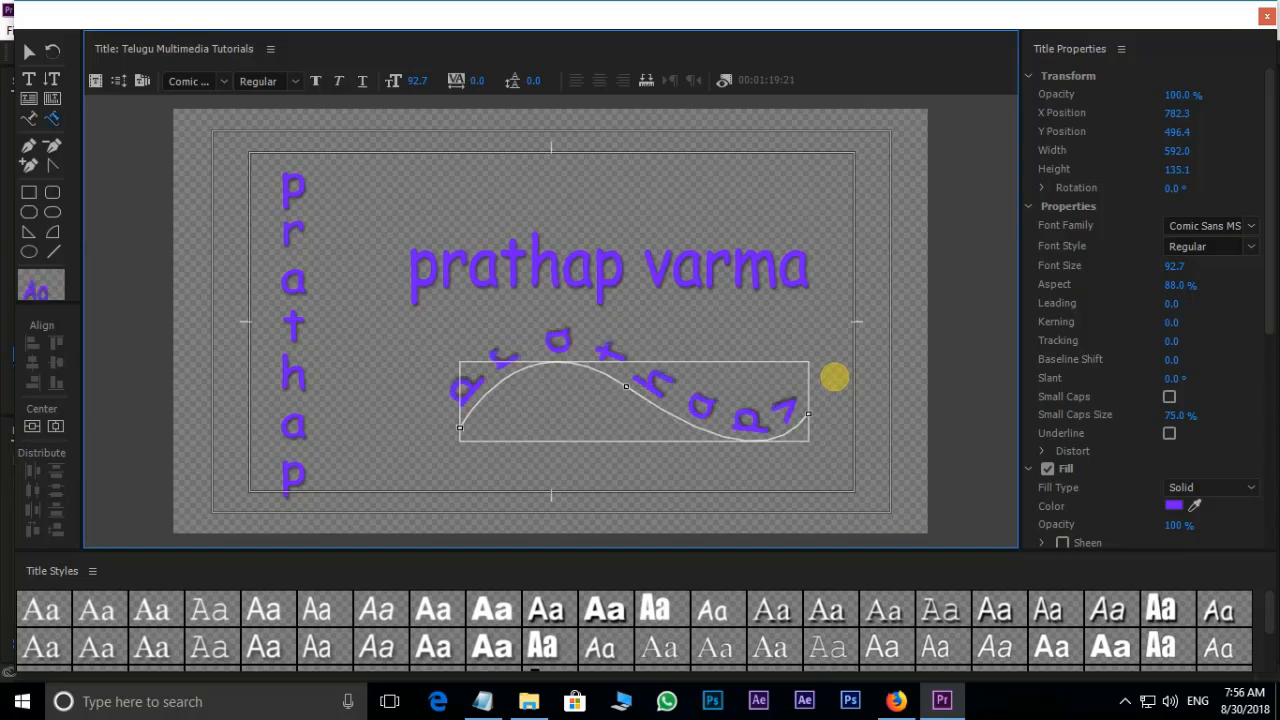
left_click(29, 52)
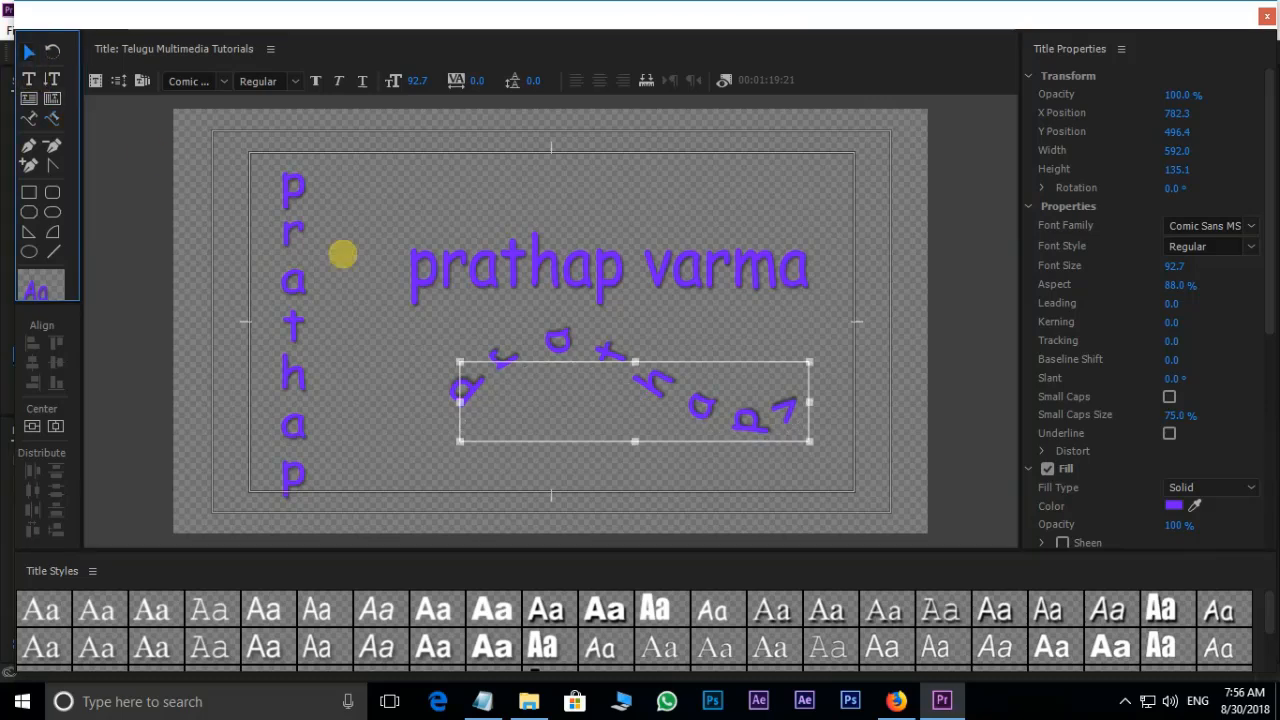
left_click(677, 392)
key("Delete")
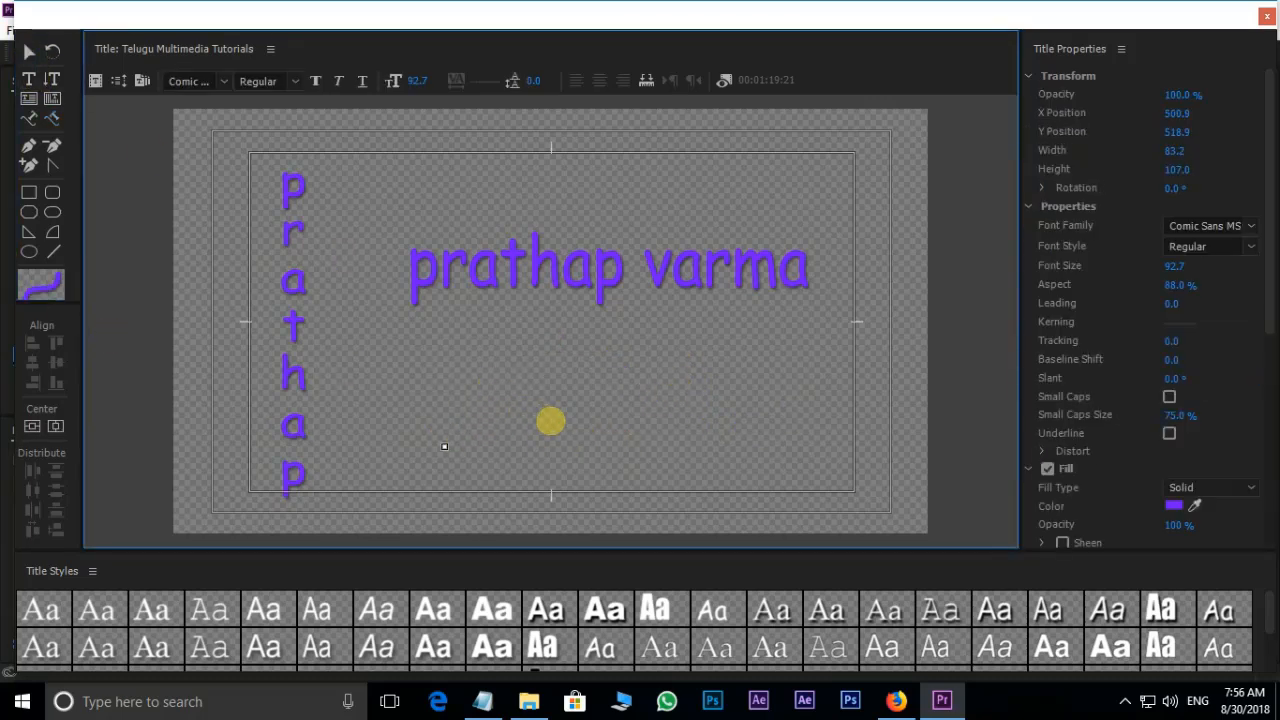
Lay 'prathap varma telugu multimed' along a new winding curve below the name line
left_click(493, 383)
left_click(596, 433)
left_click(673, 351)
left_click(699, 482)
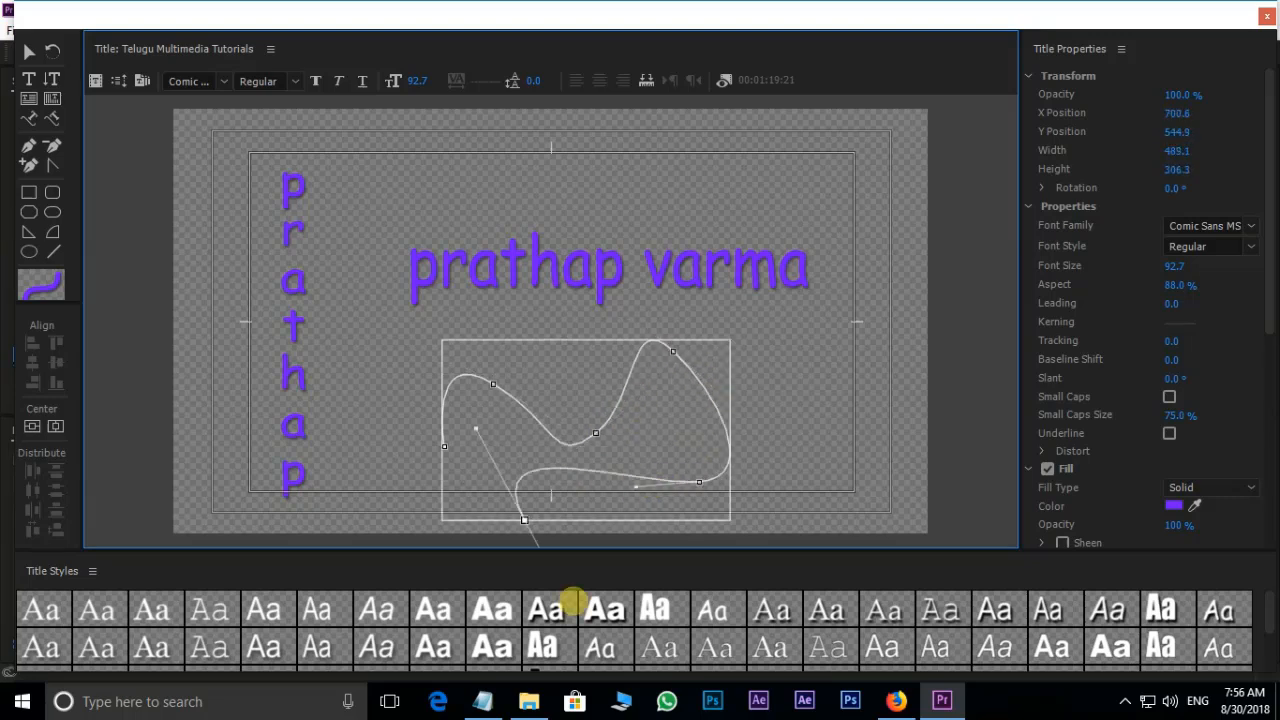
left_click_drag(524, 519, 552, 532)
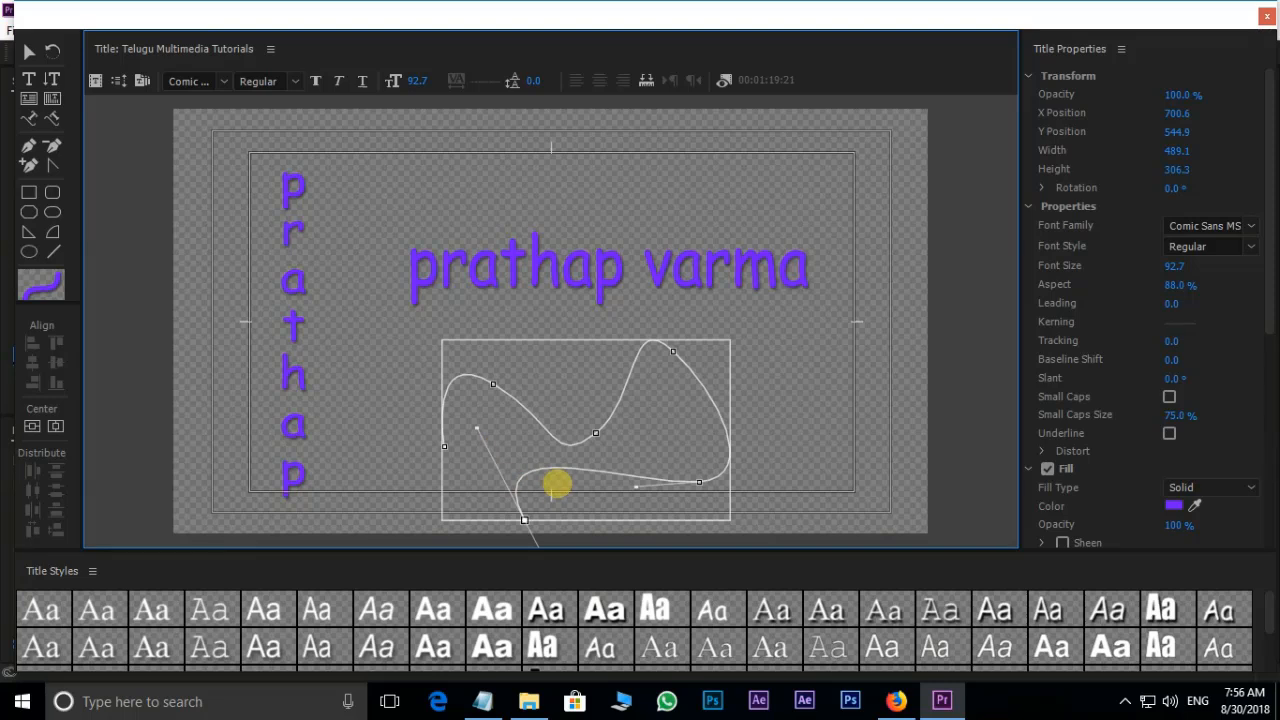
type("prat")
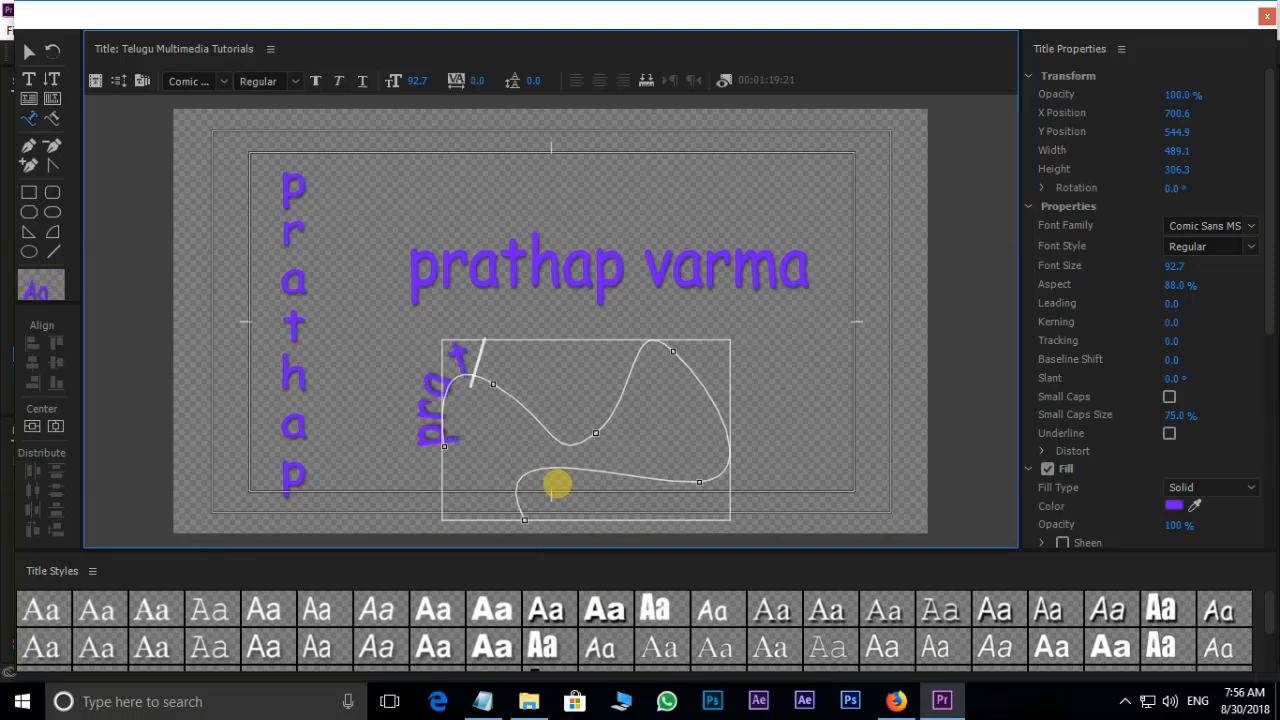
type("hap va")
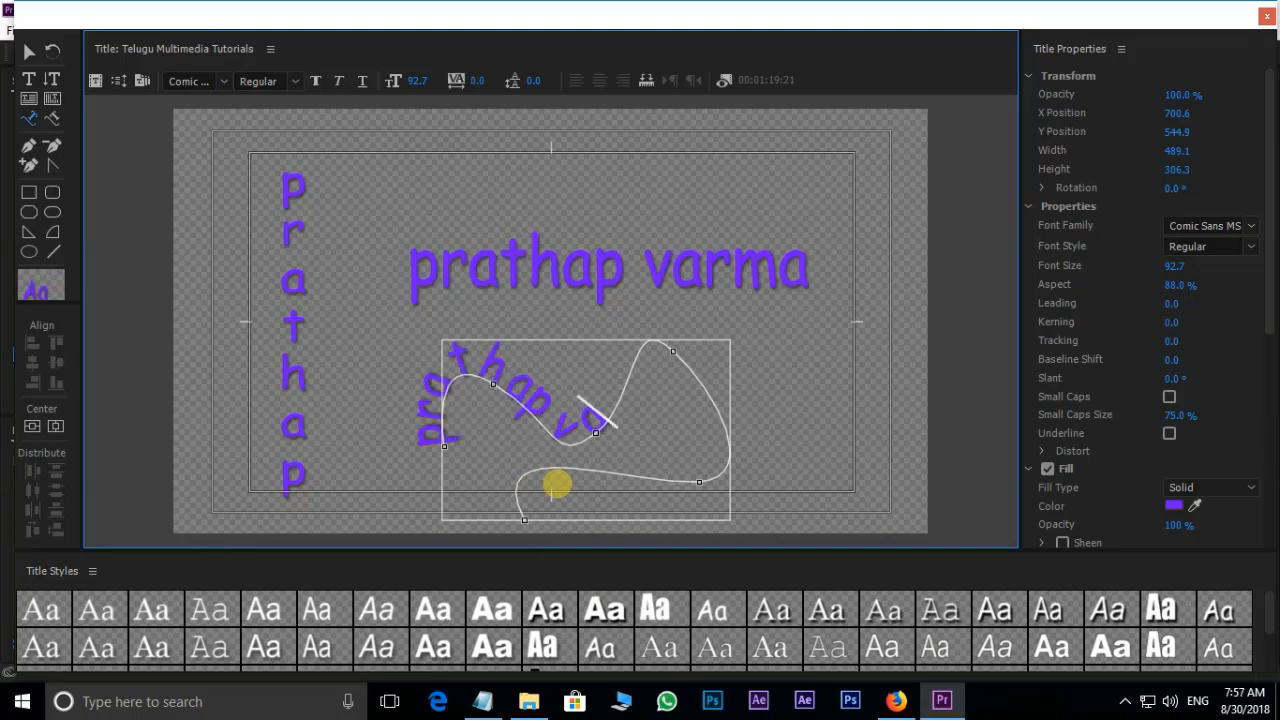
type("rma telugu")
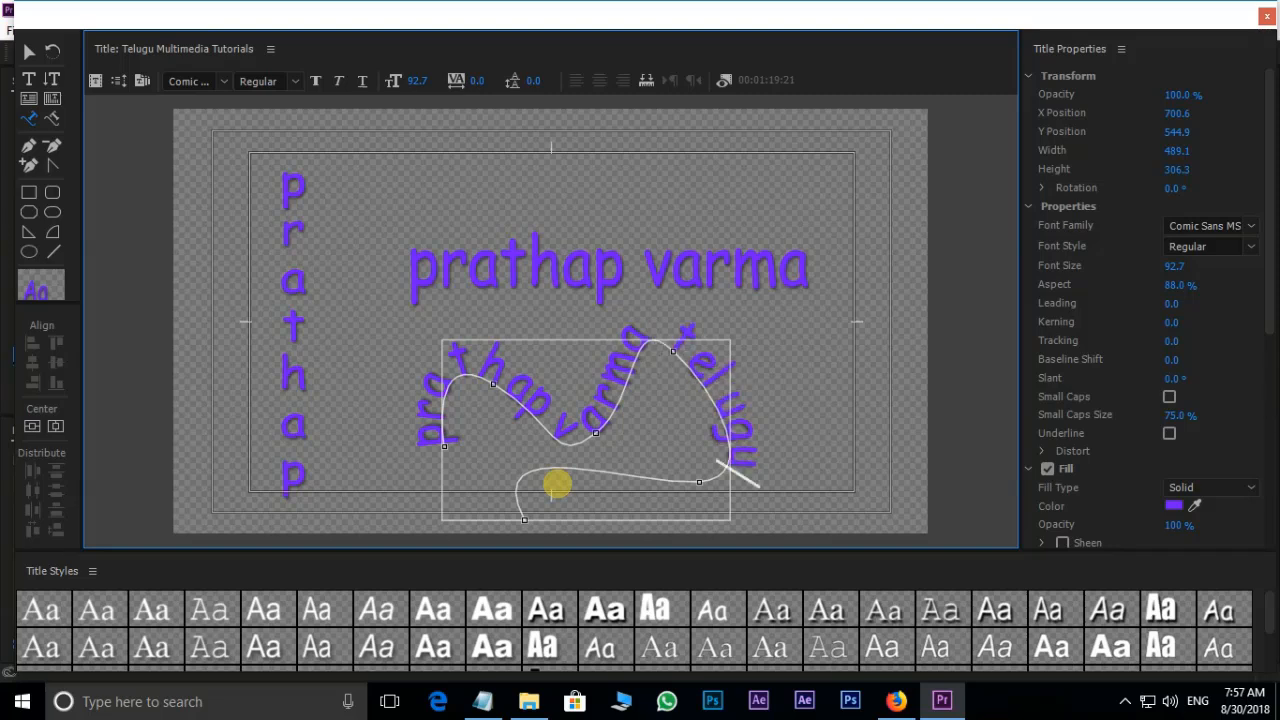
type(" multim")
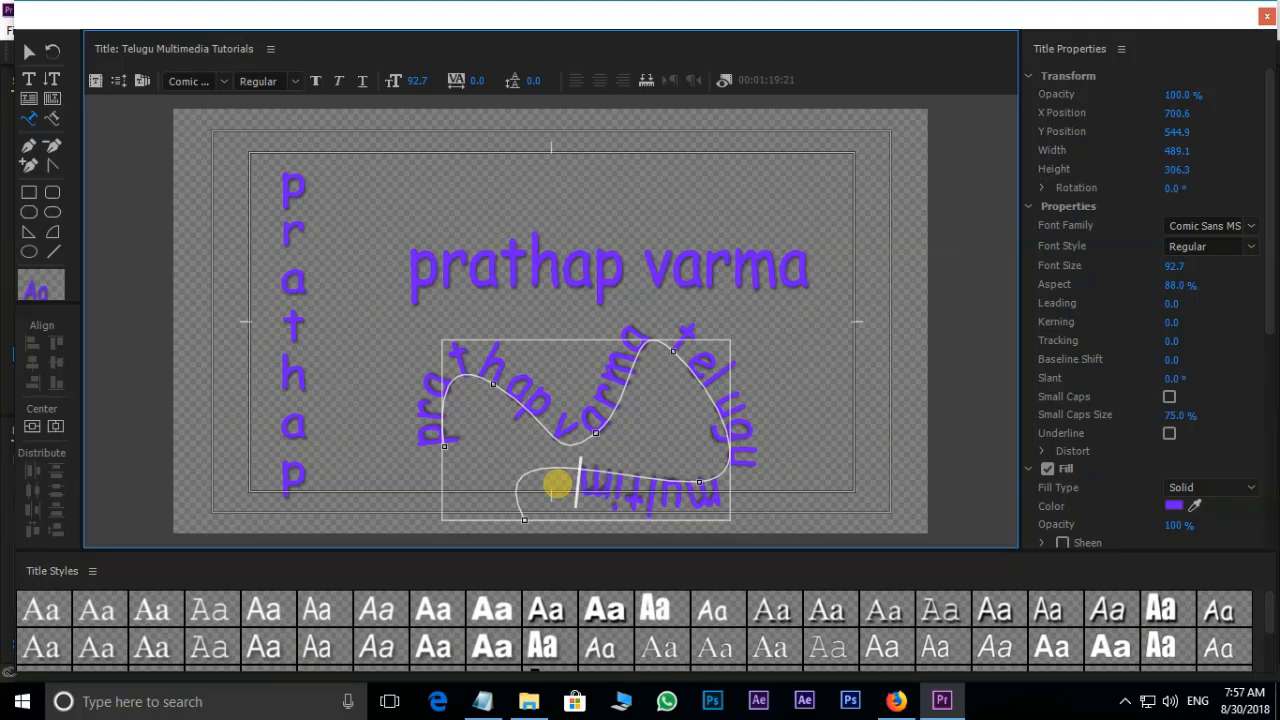
type("ed")
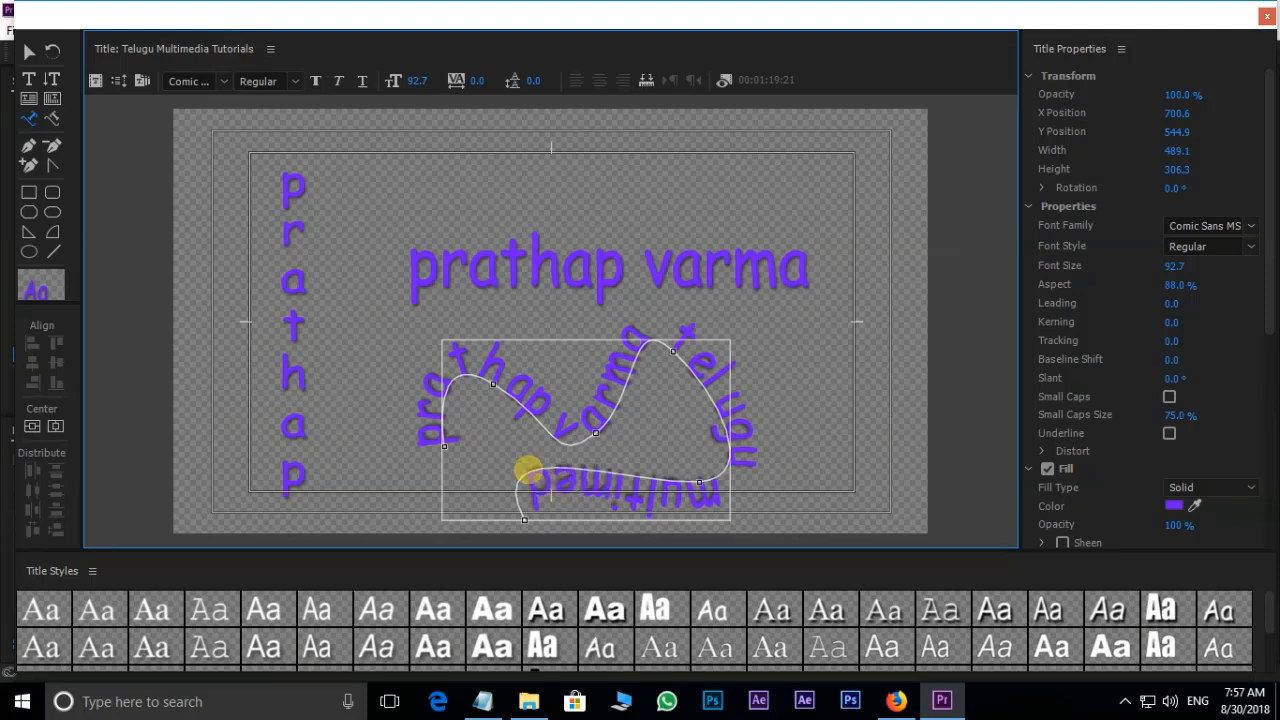
left_click(28, 55)
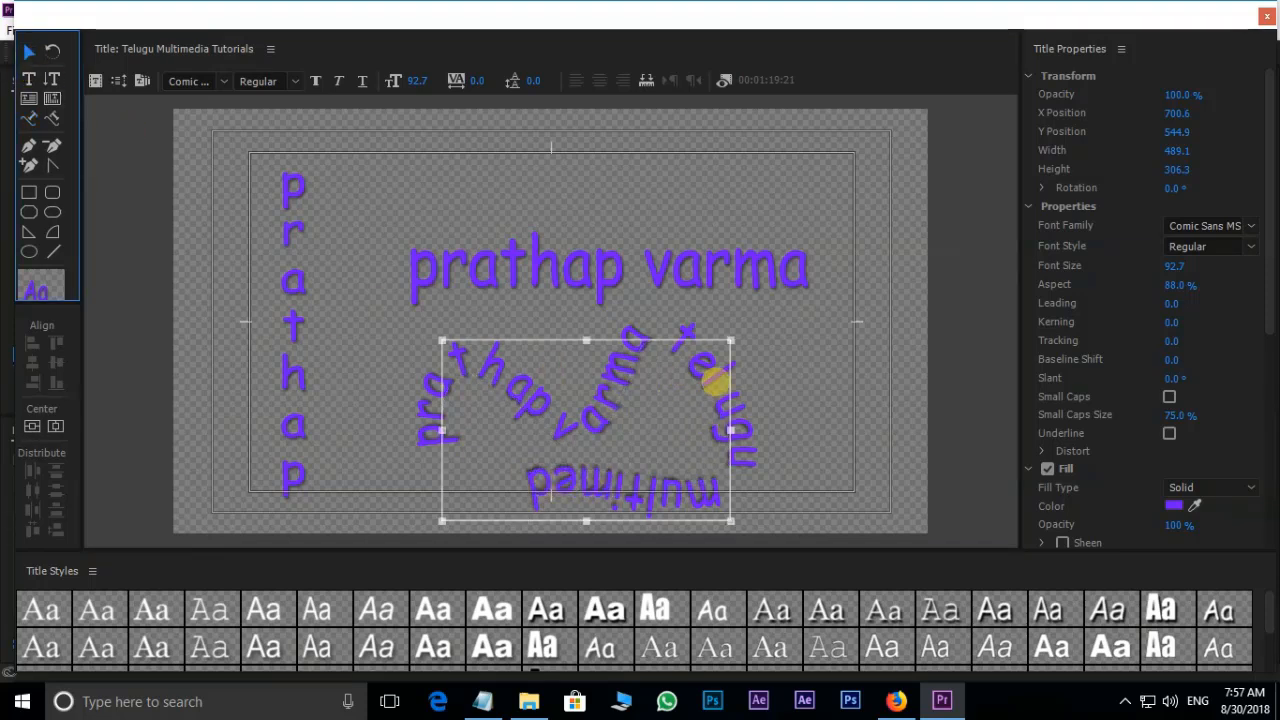
Replace the curved text with a closed star outline drawn with the Pen tool
key("Delete")
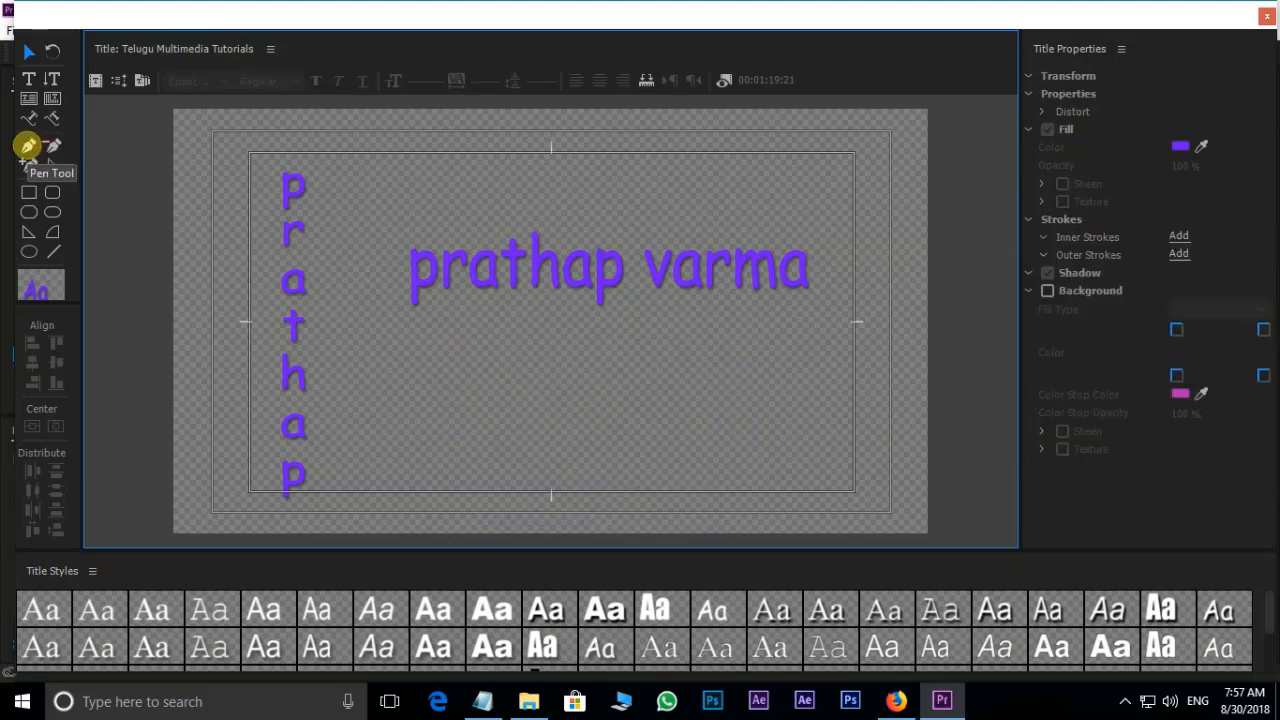
left_click(28, 146)
left_click(506, 429)
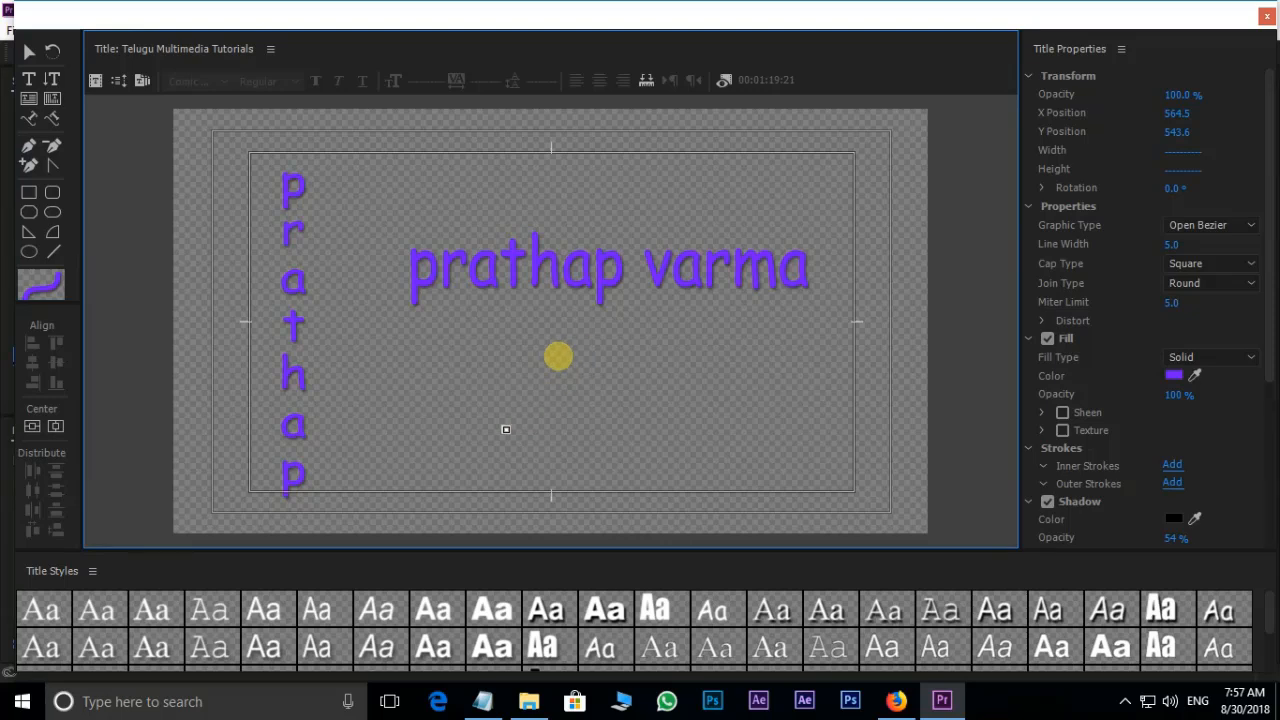
left_click(558, 356)
left_click(602, 428)
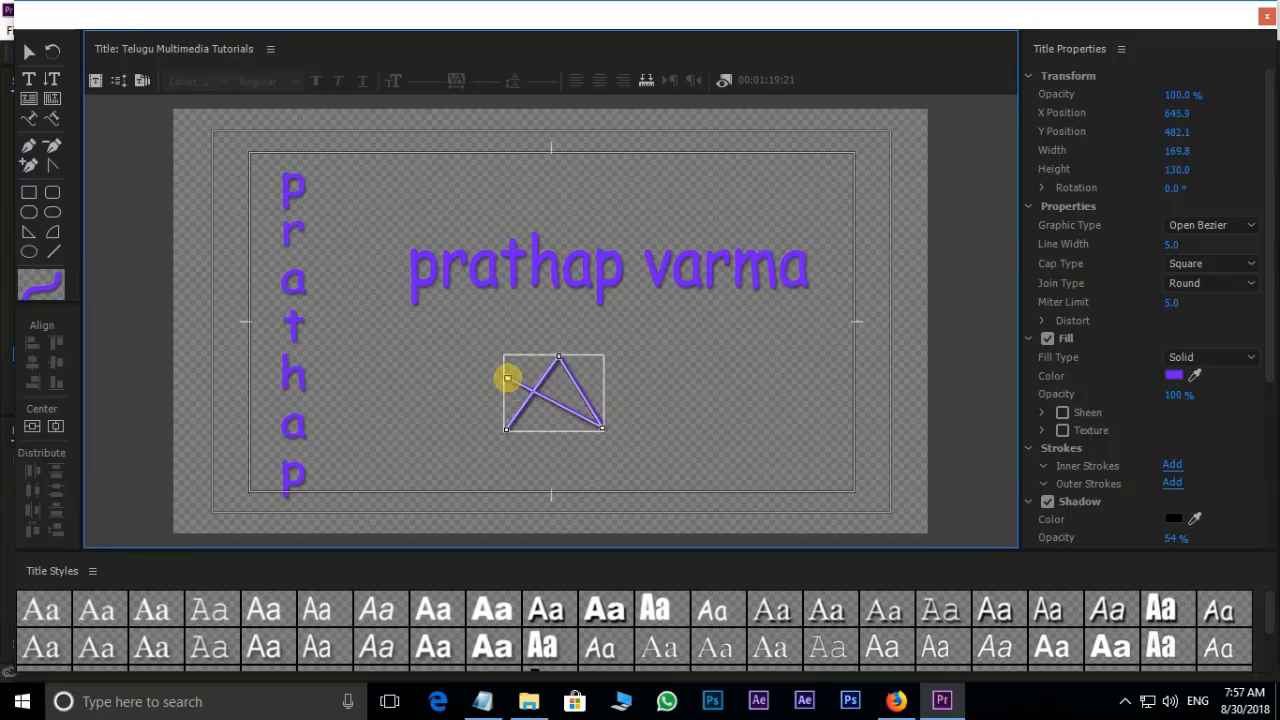
left_click(622, 376)
left_click(506, 429)
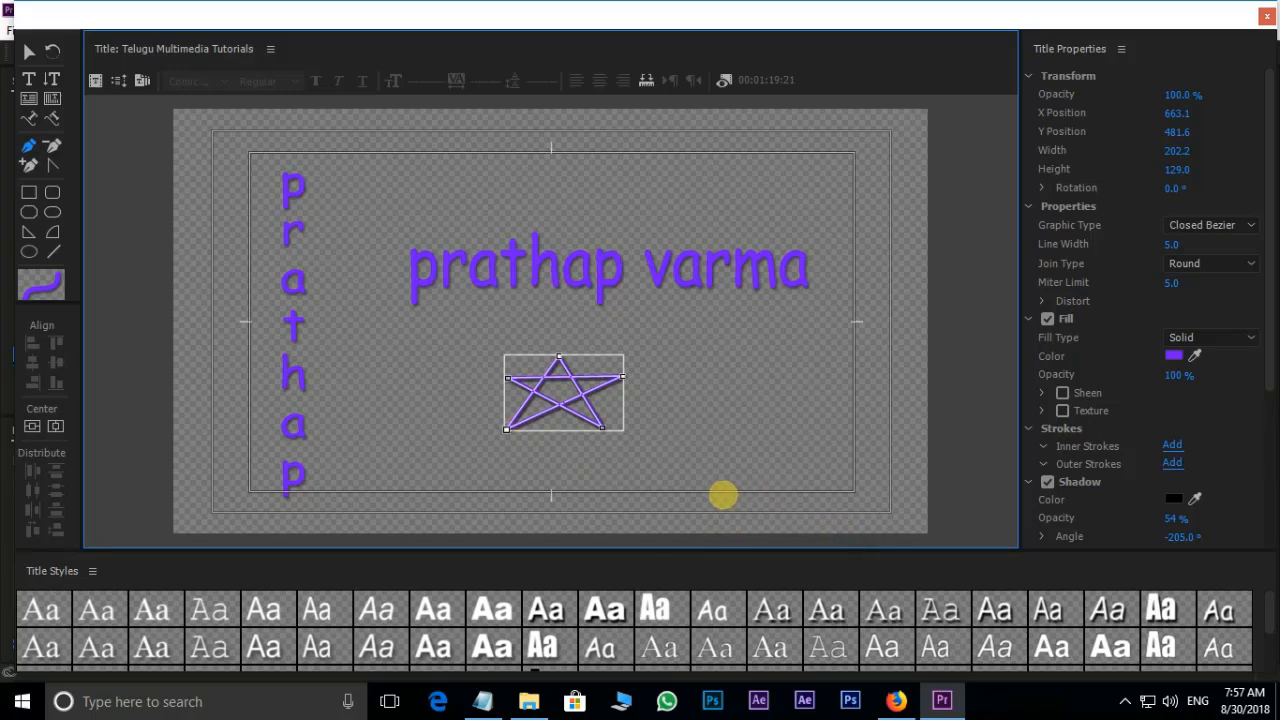
Close the title editor, preview the title over the video, and reopen it
left_click(1266, 17)
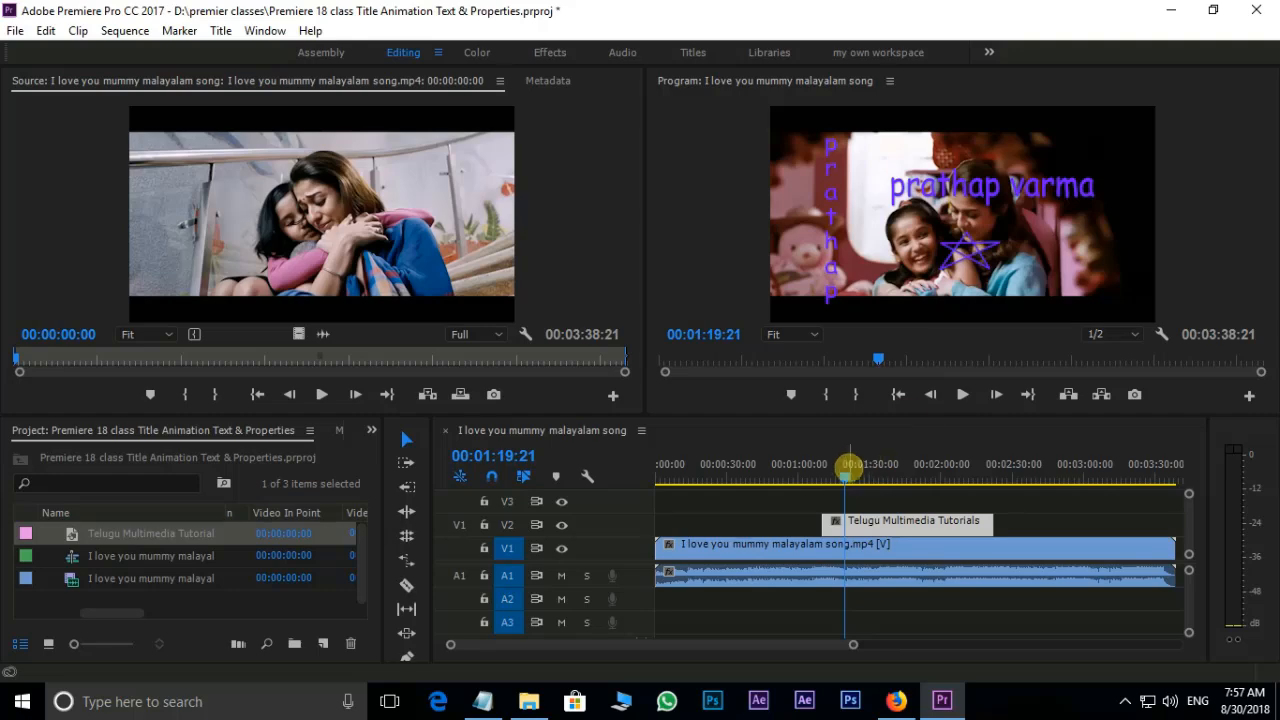
left_click_drag(851, 468, 909, 477)
double_click(908, 524)
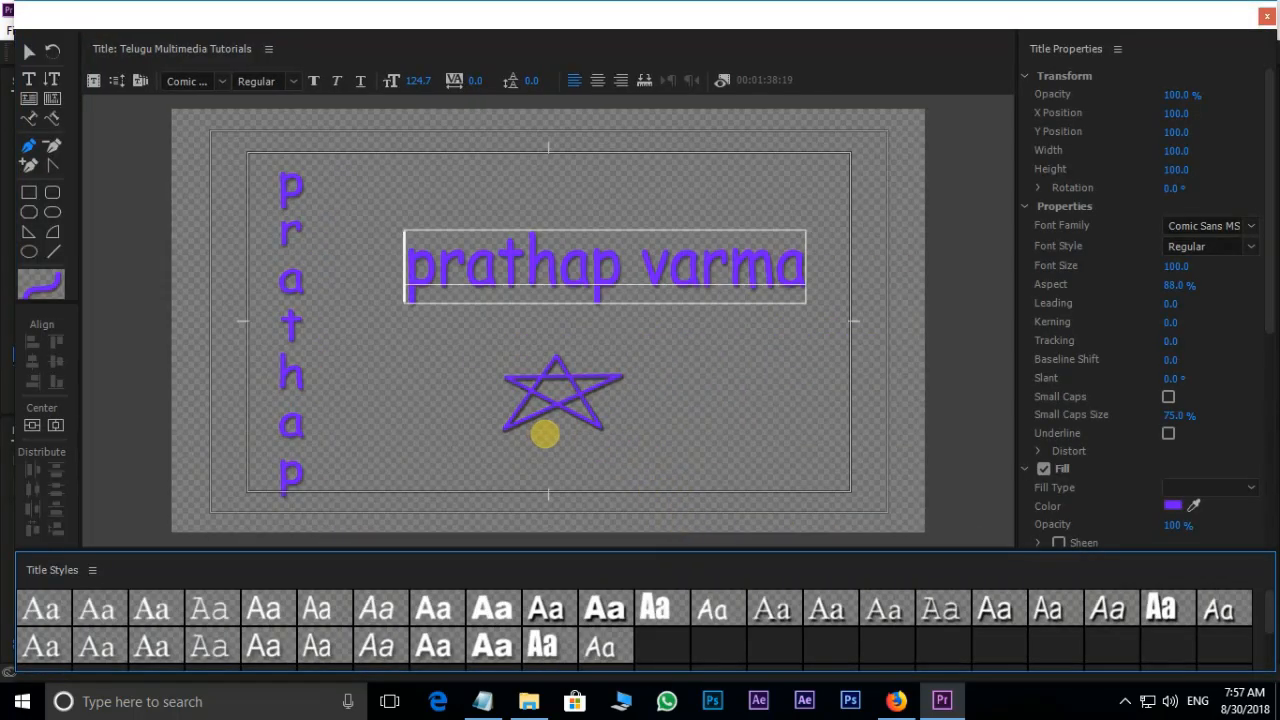
Draw an open curve right of the star and remove its upper anchor to flatten it
left_click(669, 405)
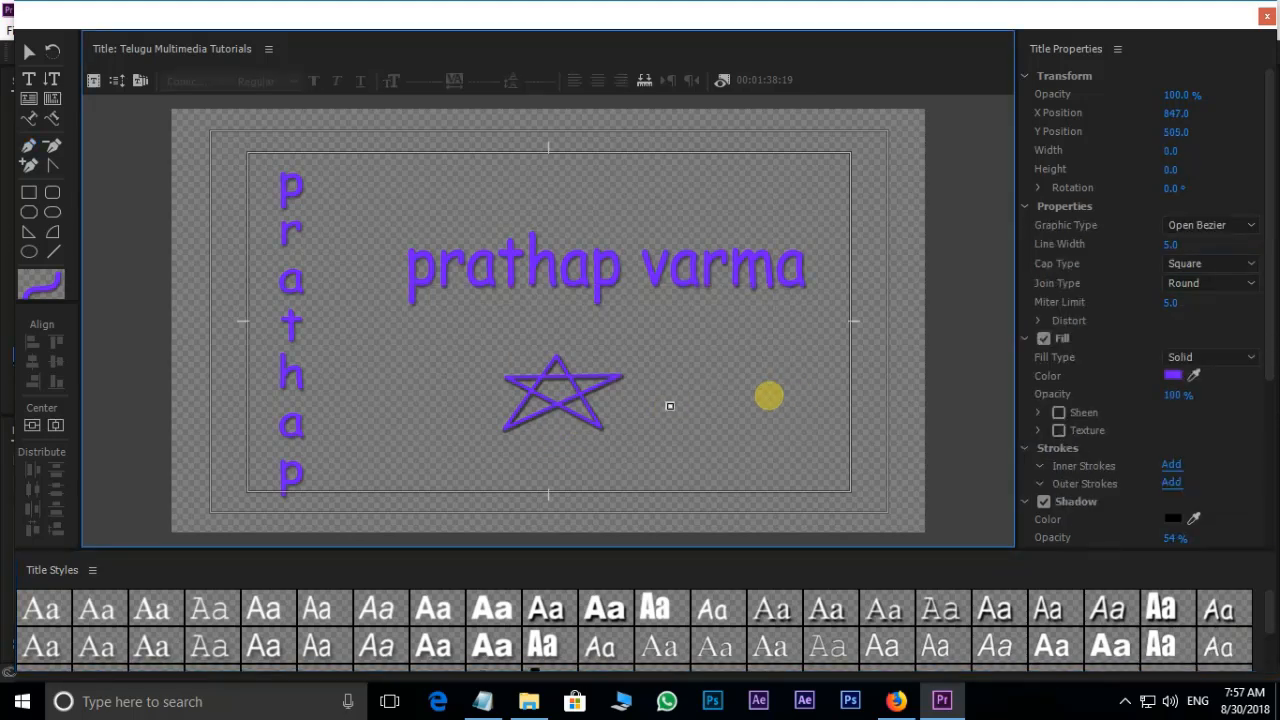
left_click_drag(770, 396, 861, 429)
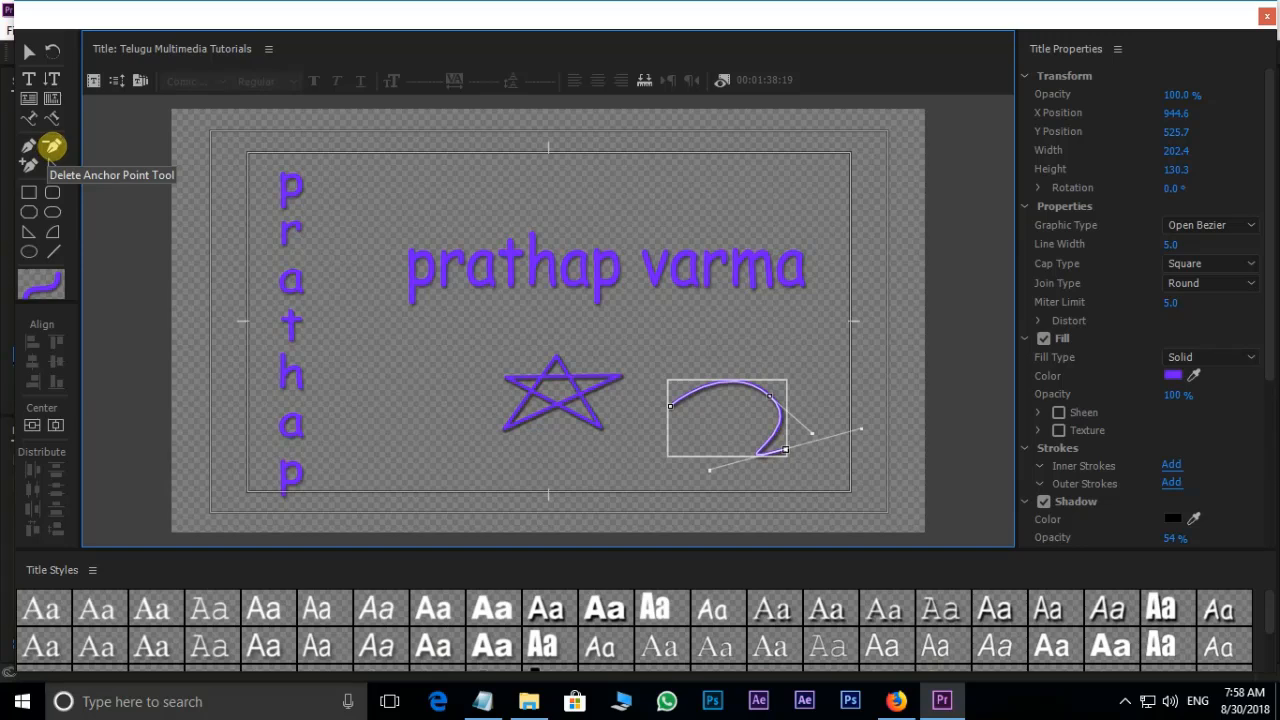
left_click(52, 146)
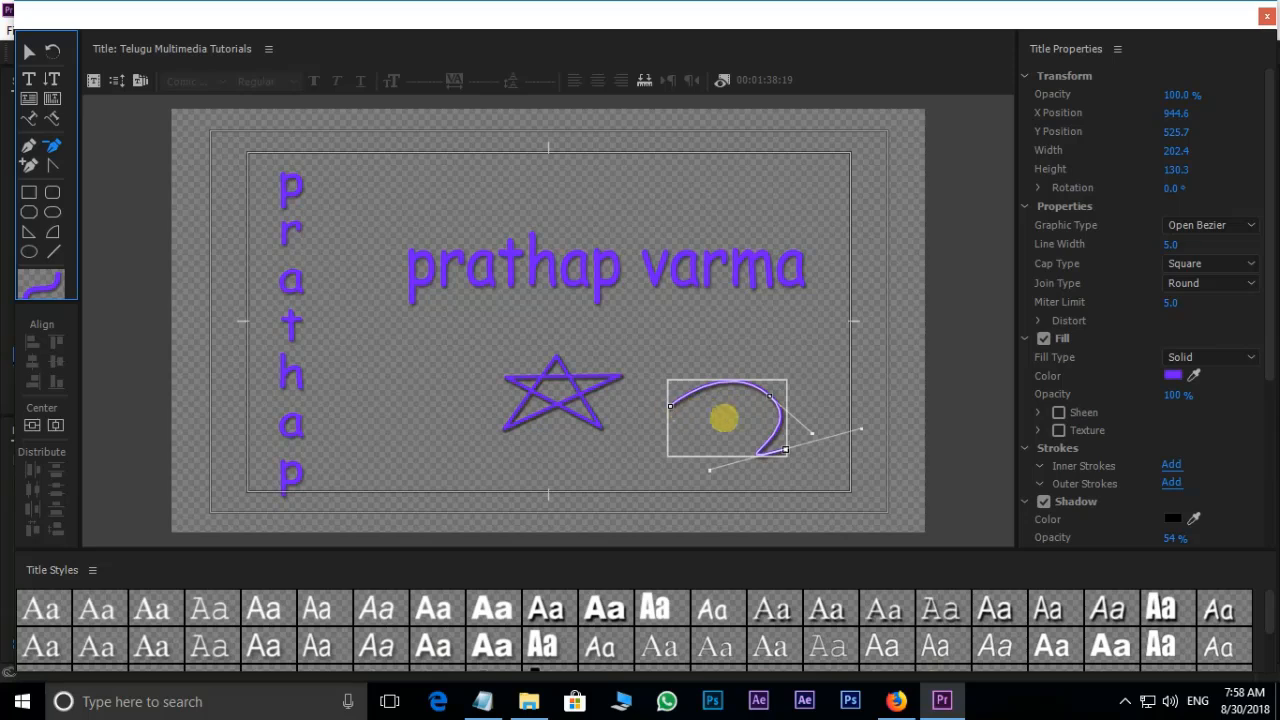
left_click(769, 399)
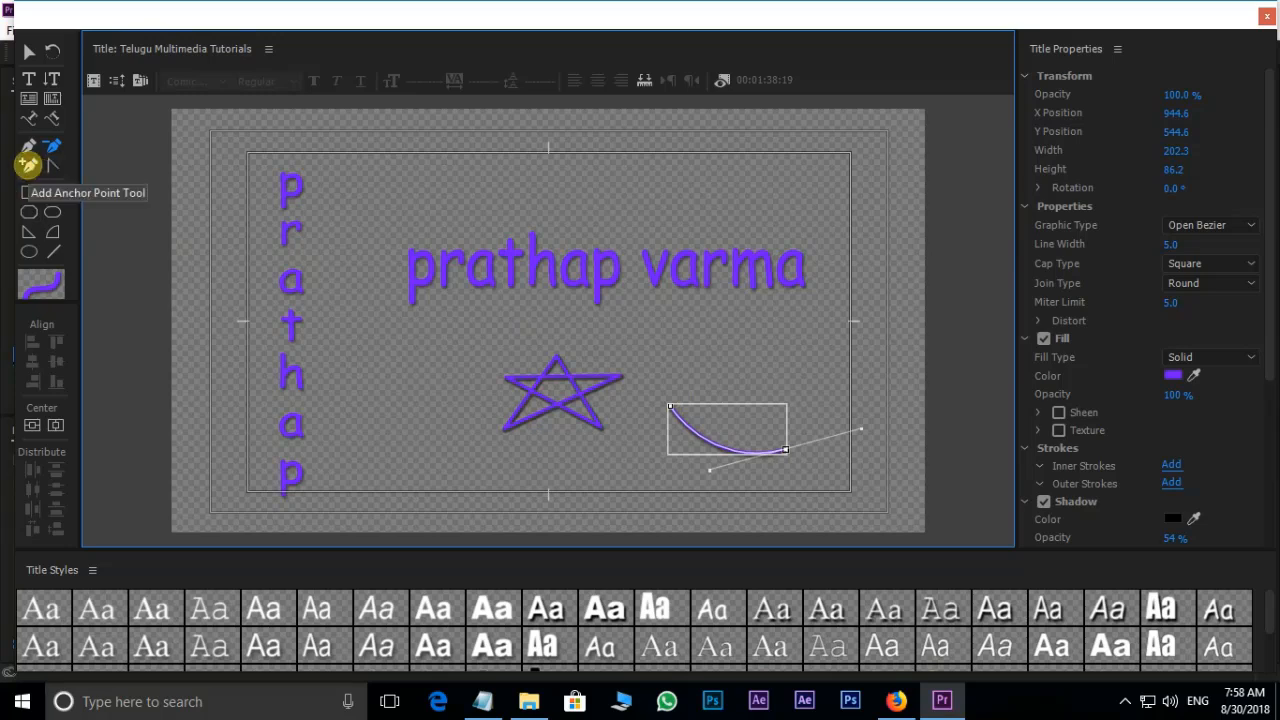
Add and convert an anchor on the arc to deepen its curve downward
left_click(27, 164)
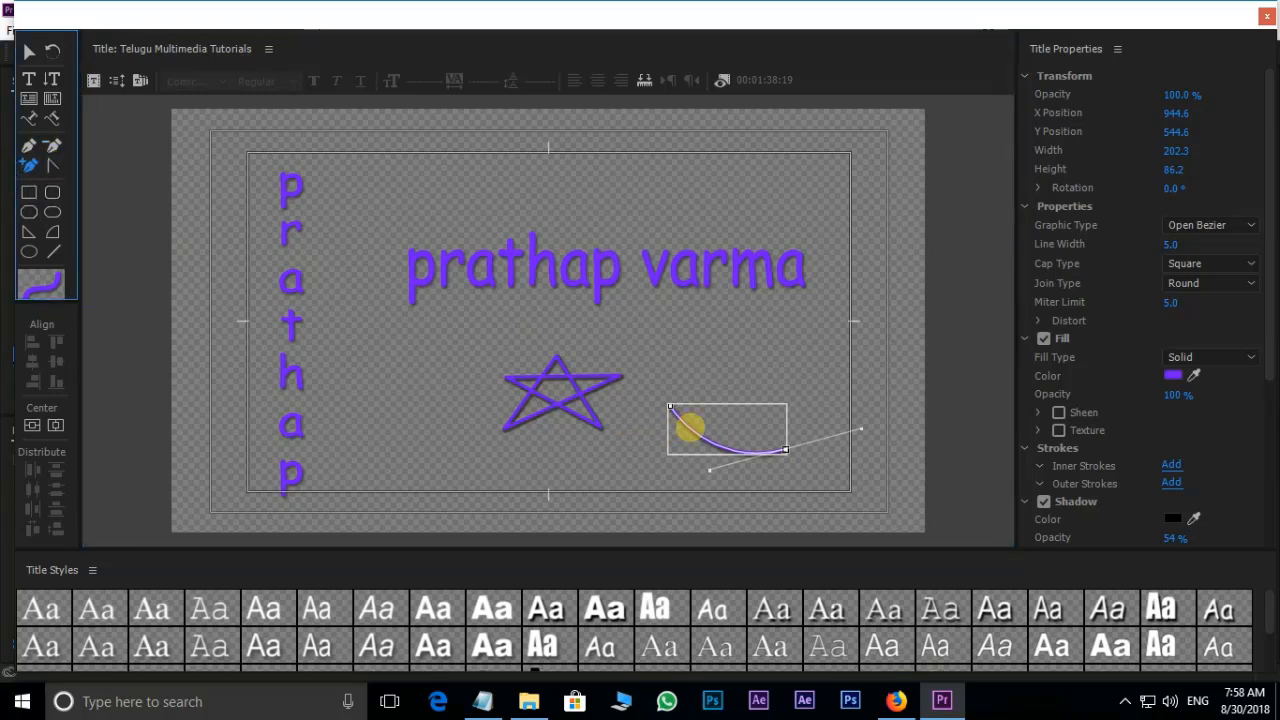
left_click_drag(688, 429, 745, 448)
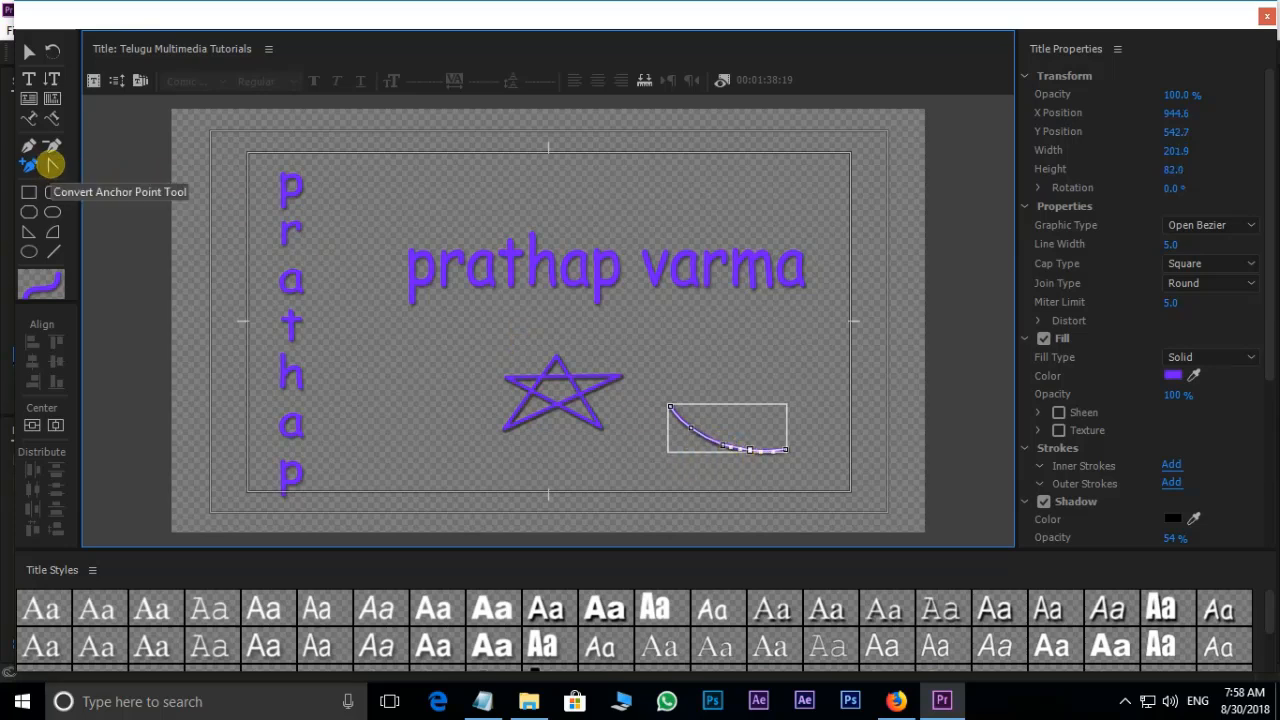
left_click(51, 164)
left_click(722, 446)
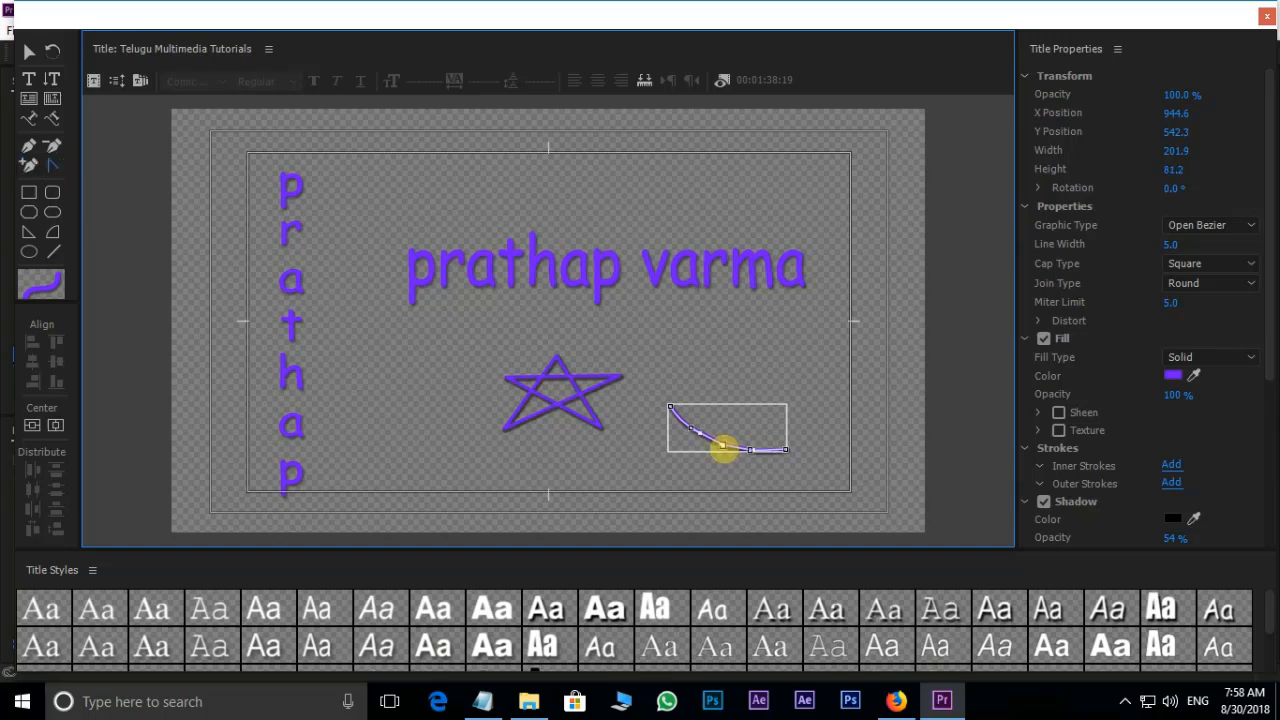
left_click_drag(729, 481, 726, 486)
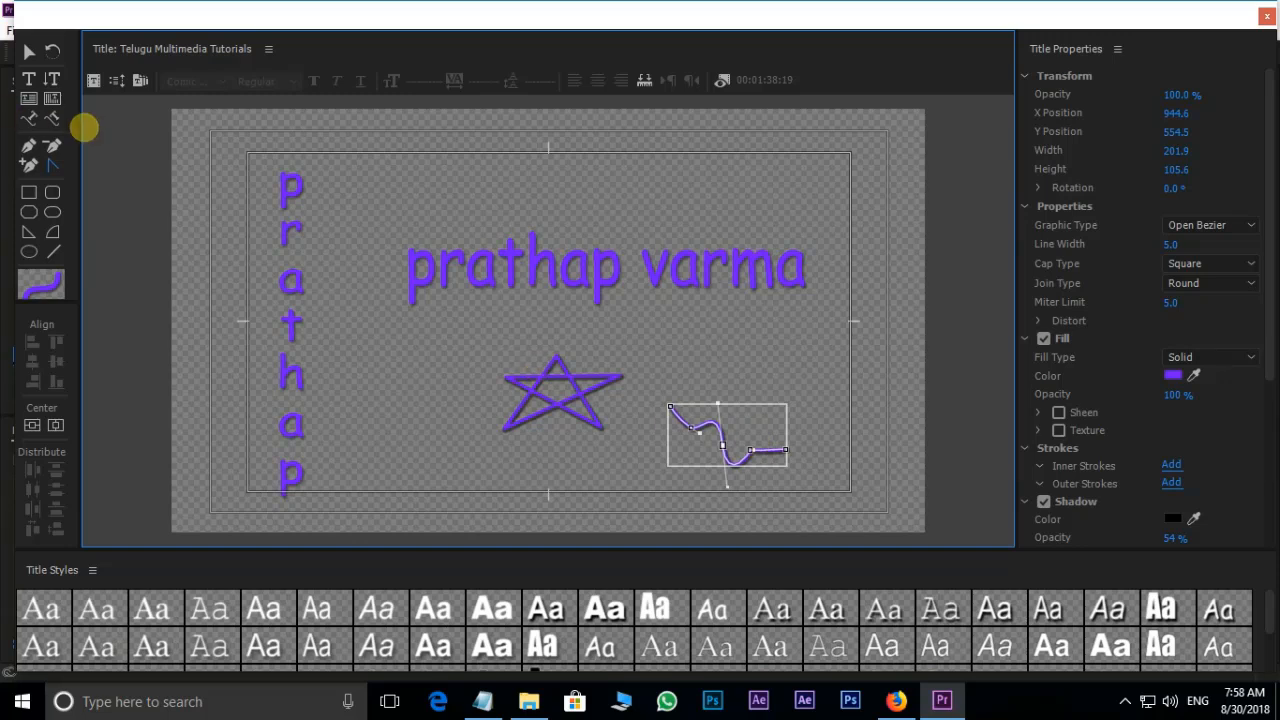
Start a new curved path to the left of the star with the Pen tool
left_click(29, 146)
left_click(377, 386)
mouse_move(474, 385)
left_mouse_down()
mouse_move(538, 280)
mouse_move(525, 287)
left_mouse_up()
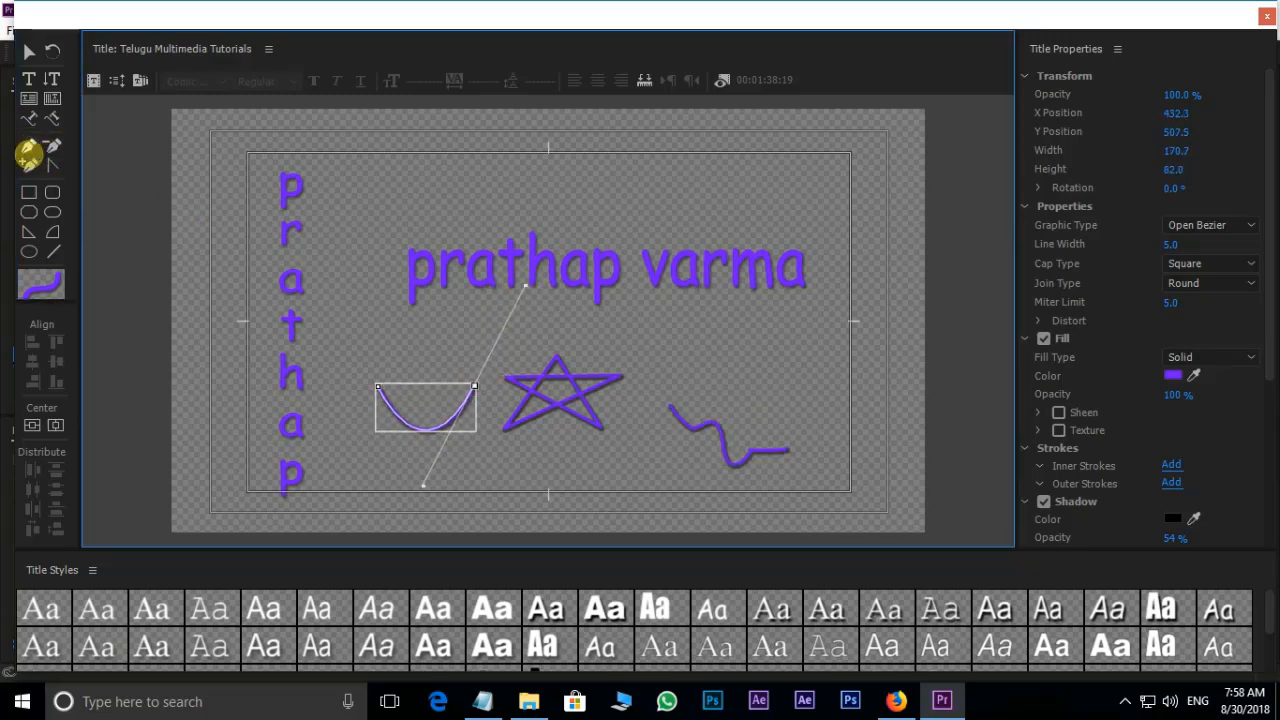
Add a corner point at the curve's bottom to reshape it into a V
left_click(29, 158)
left_click(423, 430)
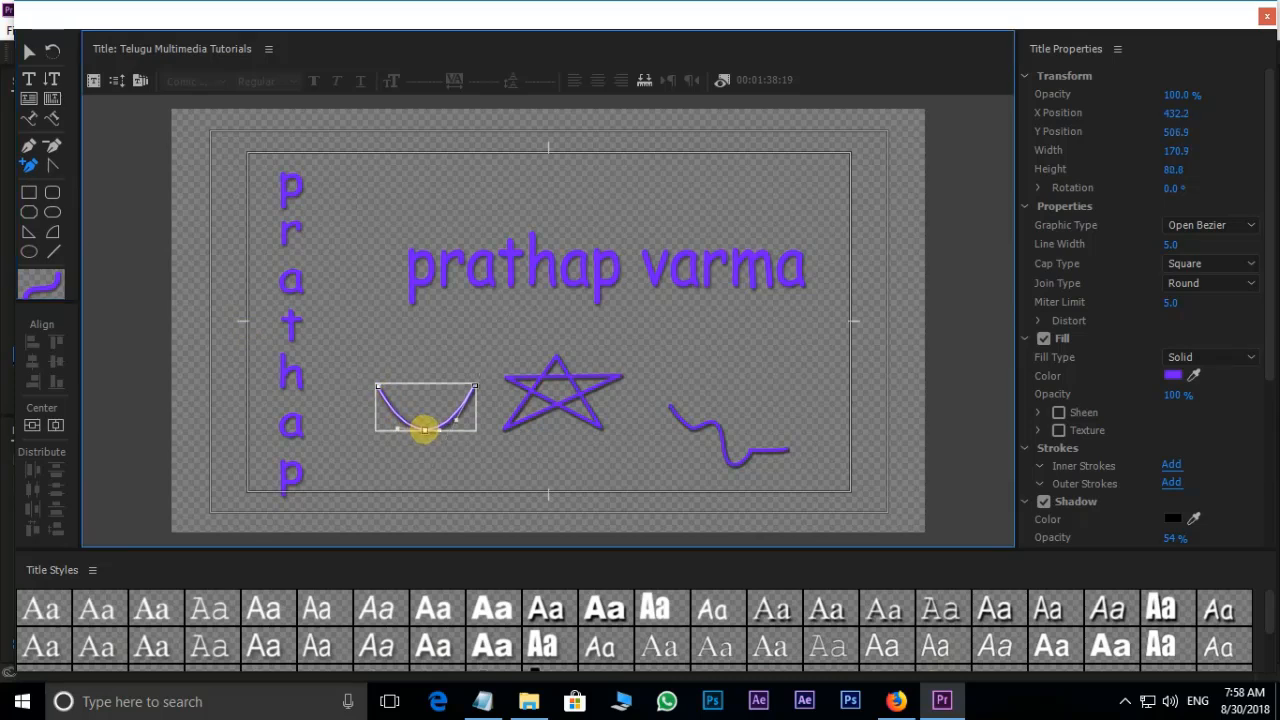
left_click(51, 165)
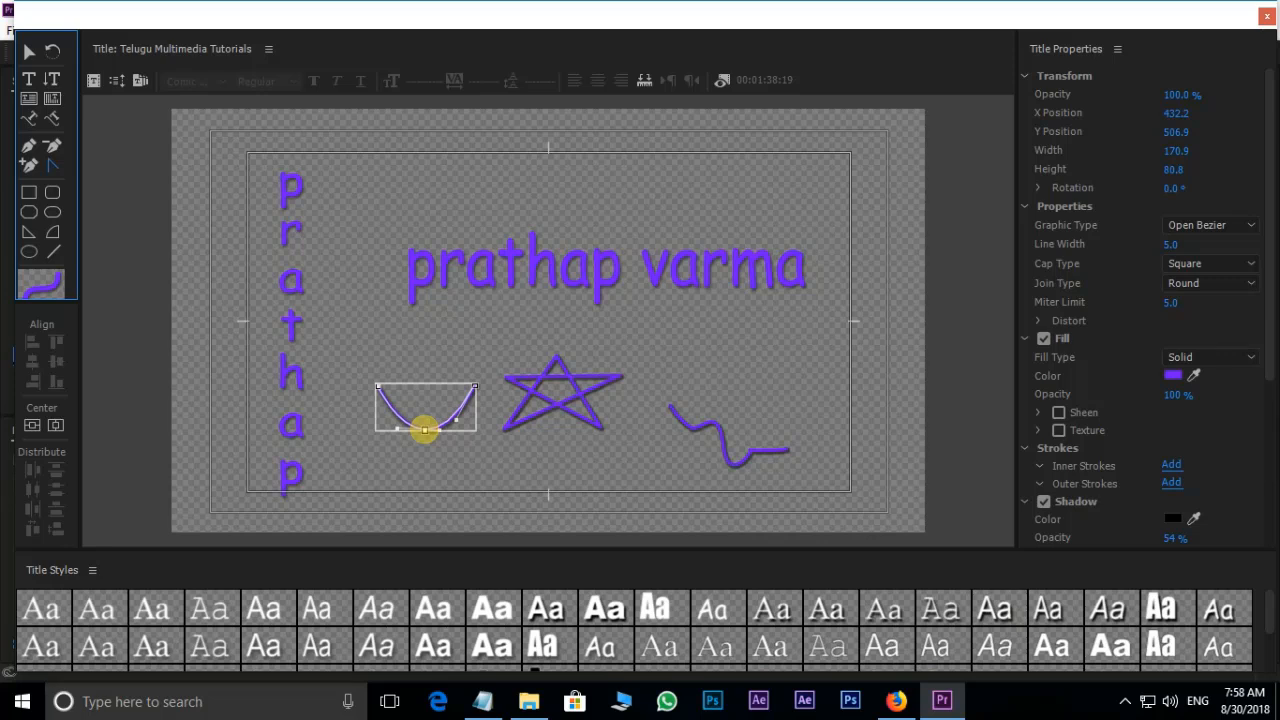
left_click(424, 430)
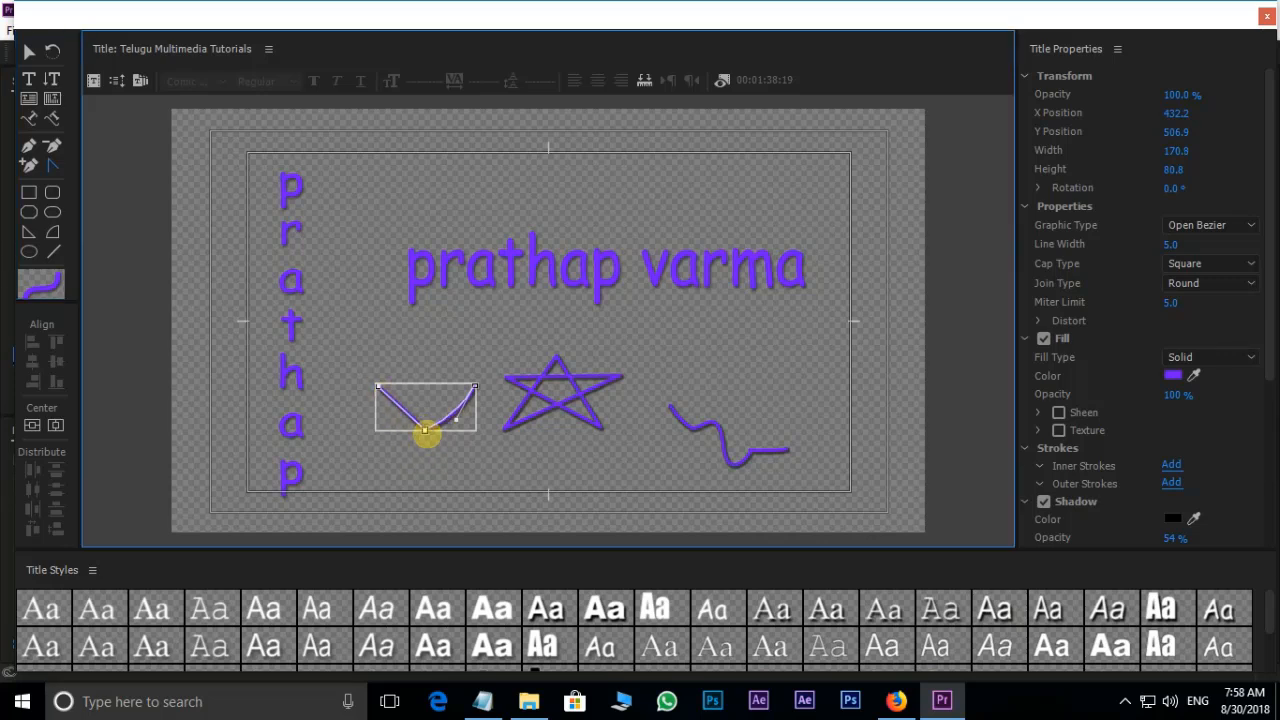
left_click_drag(423, 434, 490, 360)
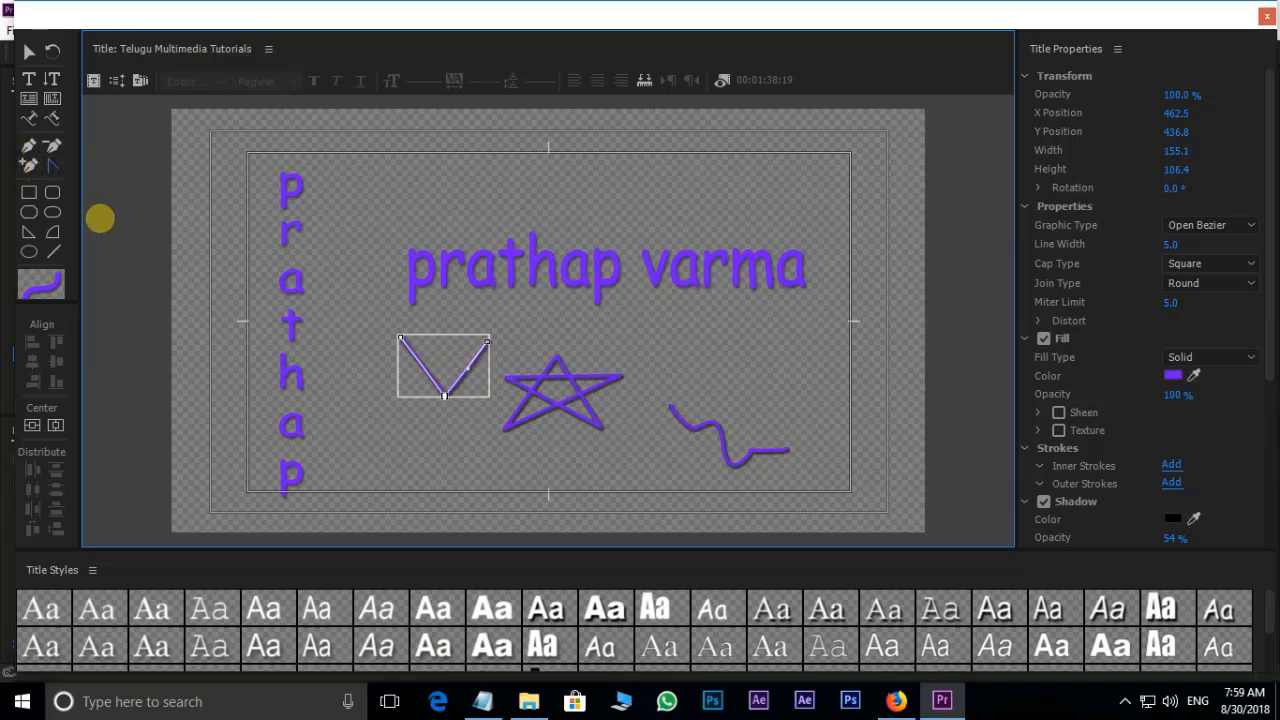
Delete the V, star and wavy line together, leaving only the text
left_click(674, 434, "shift")
key("Delete")
left_click(424, 313)
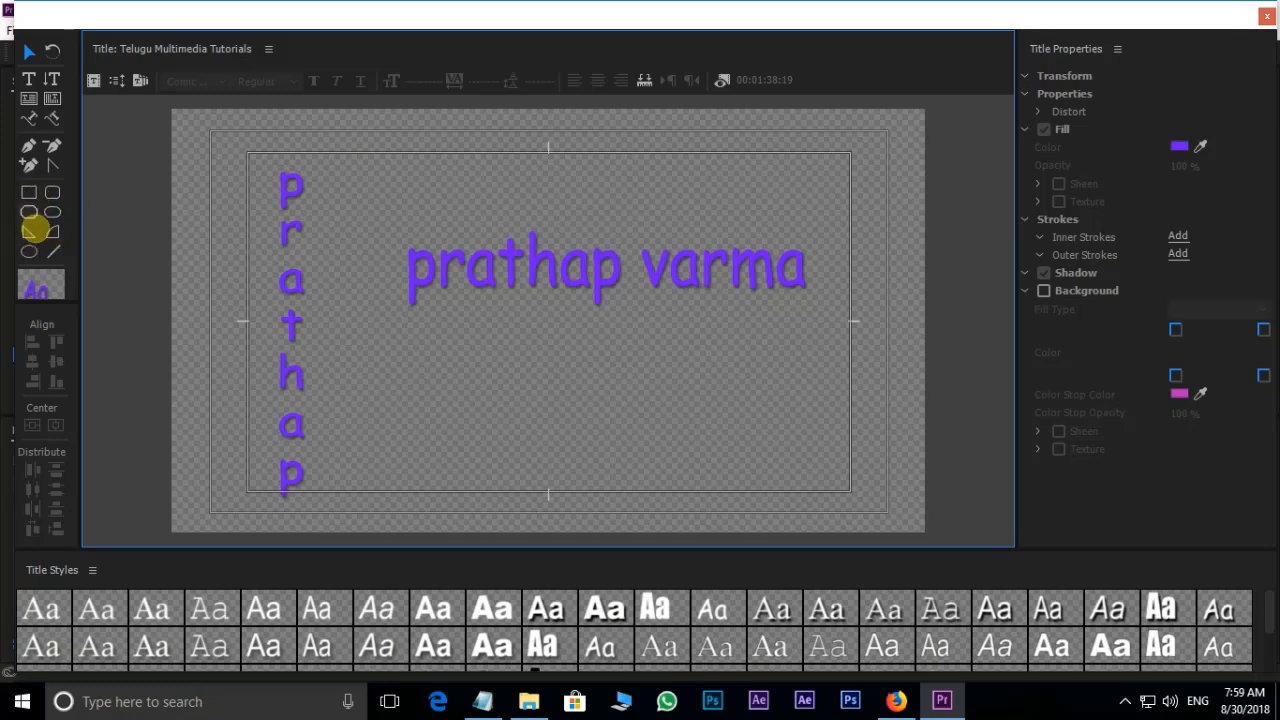
Draw a rectangle below the prathap varma text
left_click(29, 193)
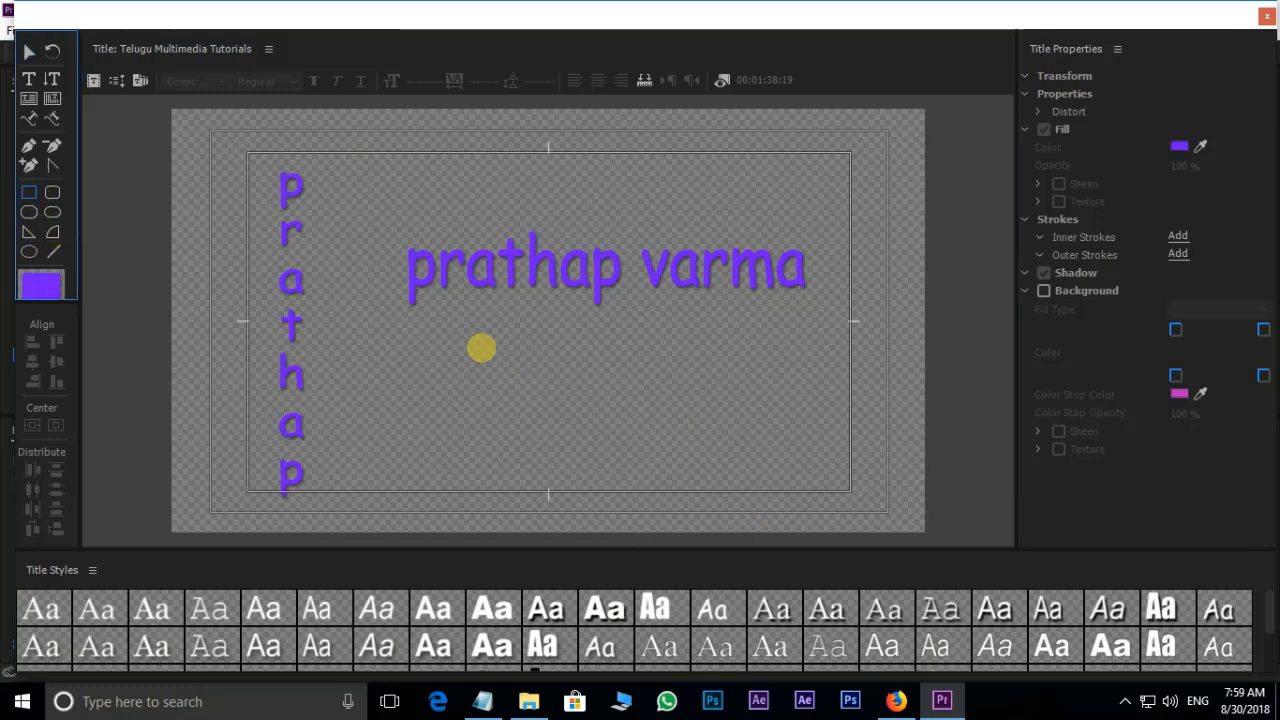
left_click_drag(480, 346, 494, 350)
left_click_drag(624, 443, 635, 450)
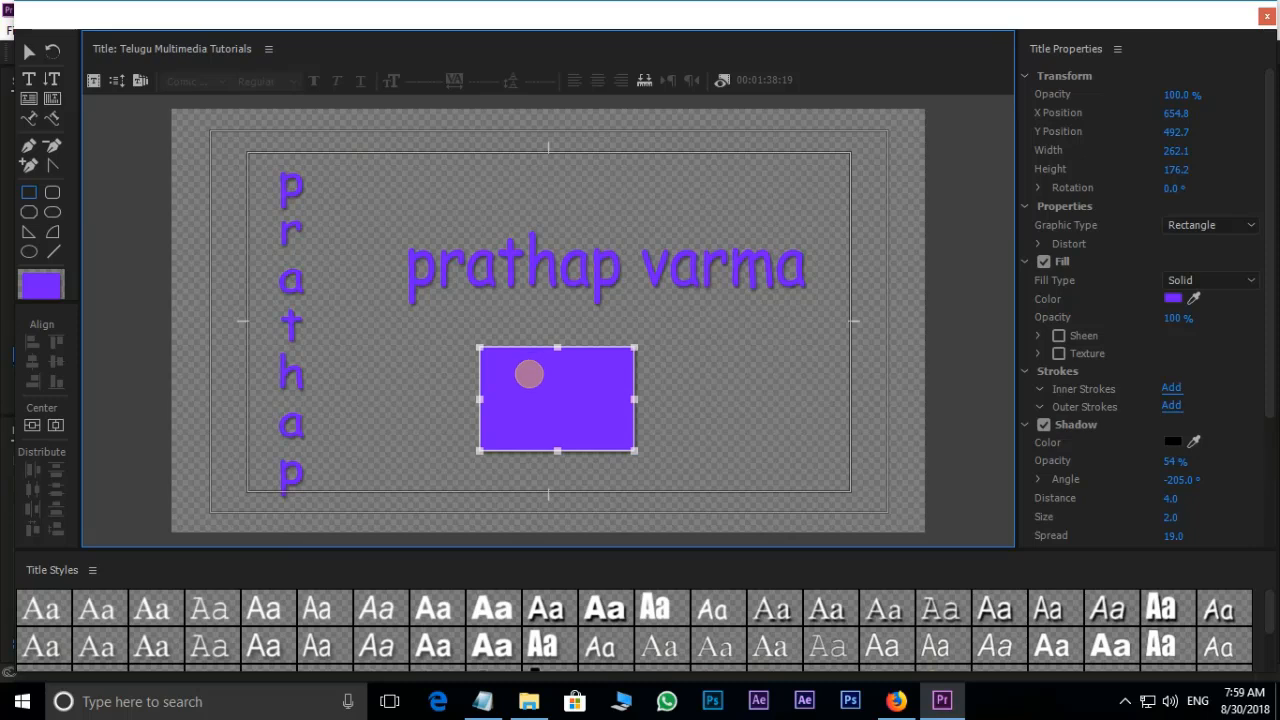
left_click(529, 374)
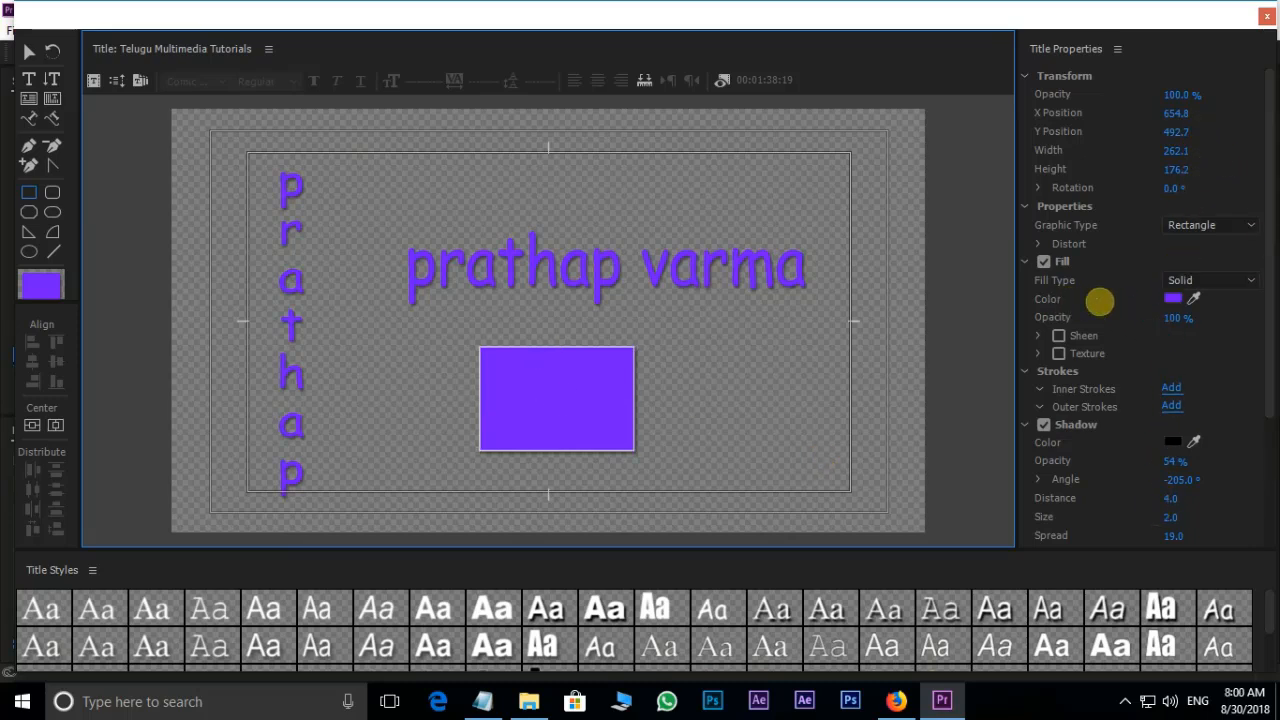
Fill the rectangle with yellow FCED00, try a 4 Color Gradient, then revert to Solid
left_click(1173, 298)
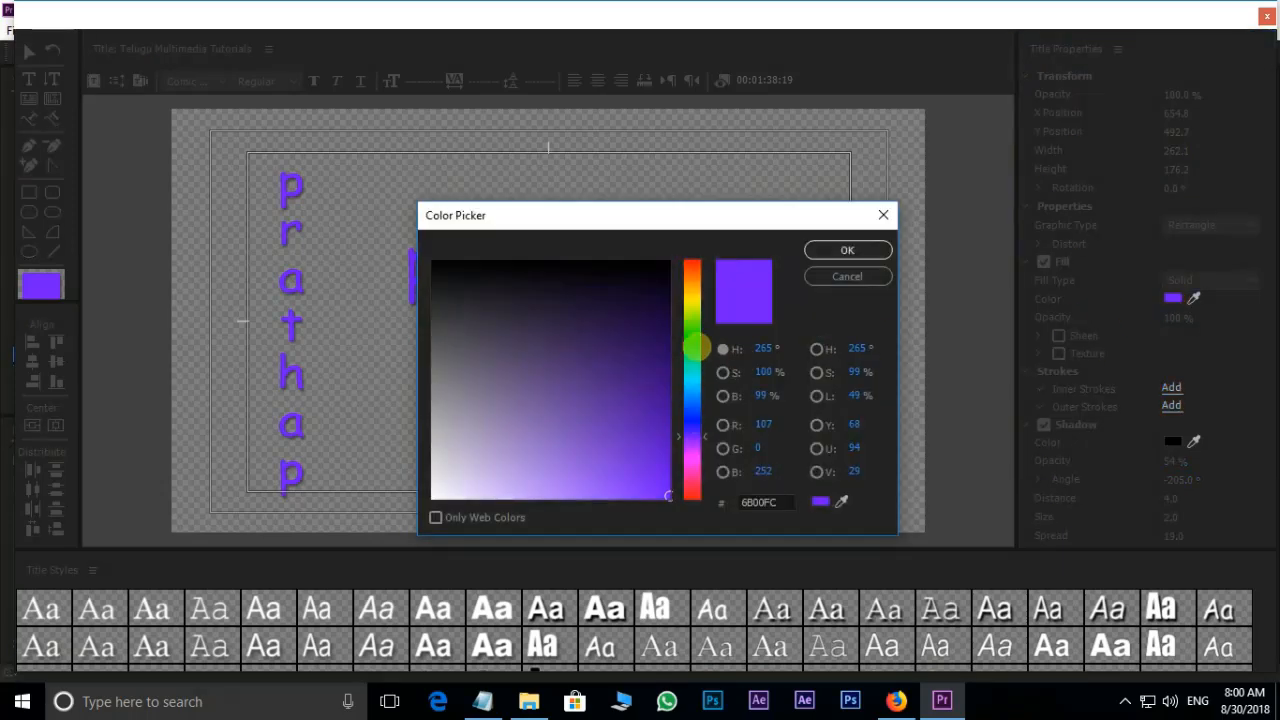
left_click(692, 308)
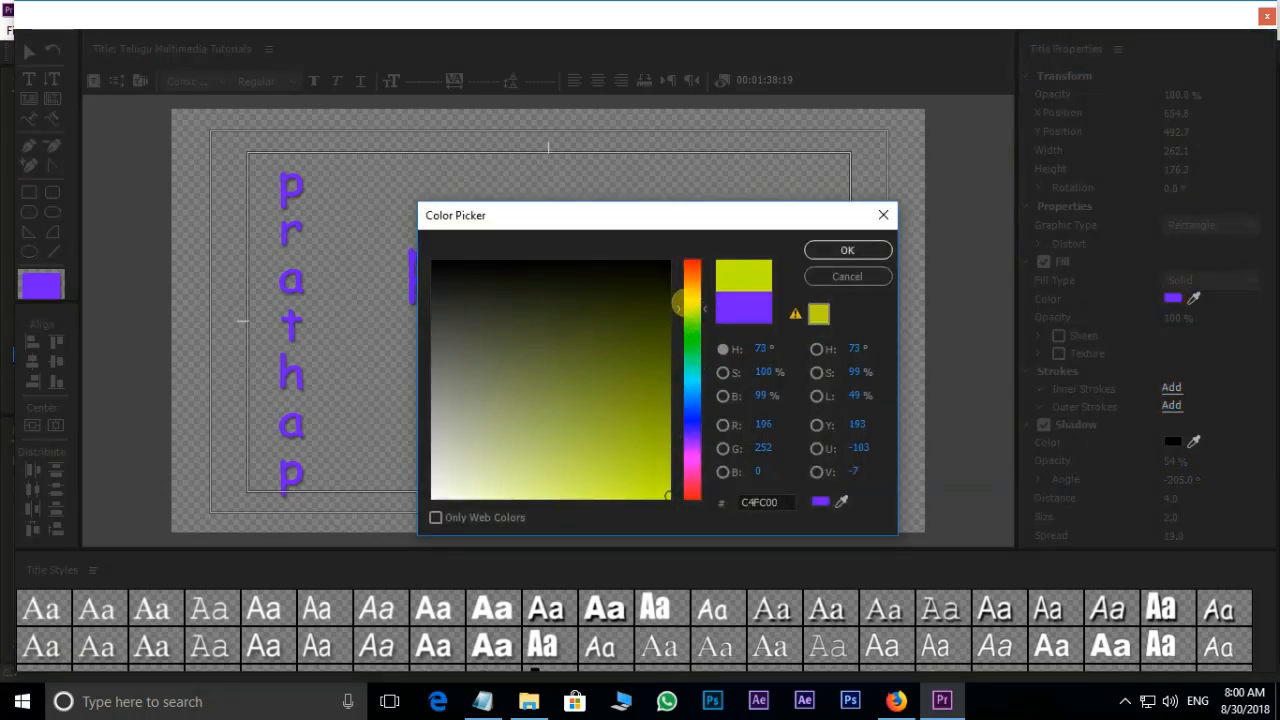
left_click(692, 291)
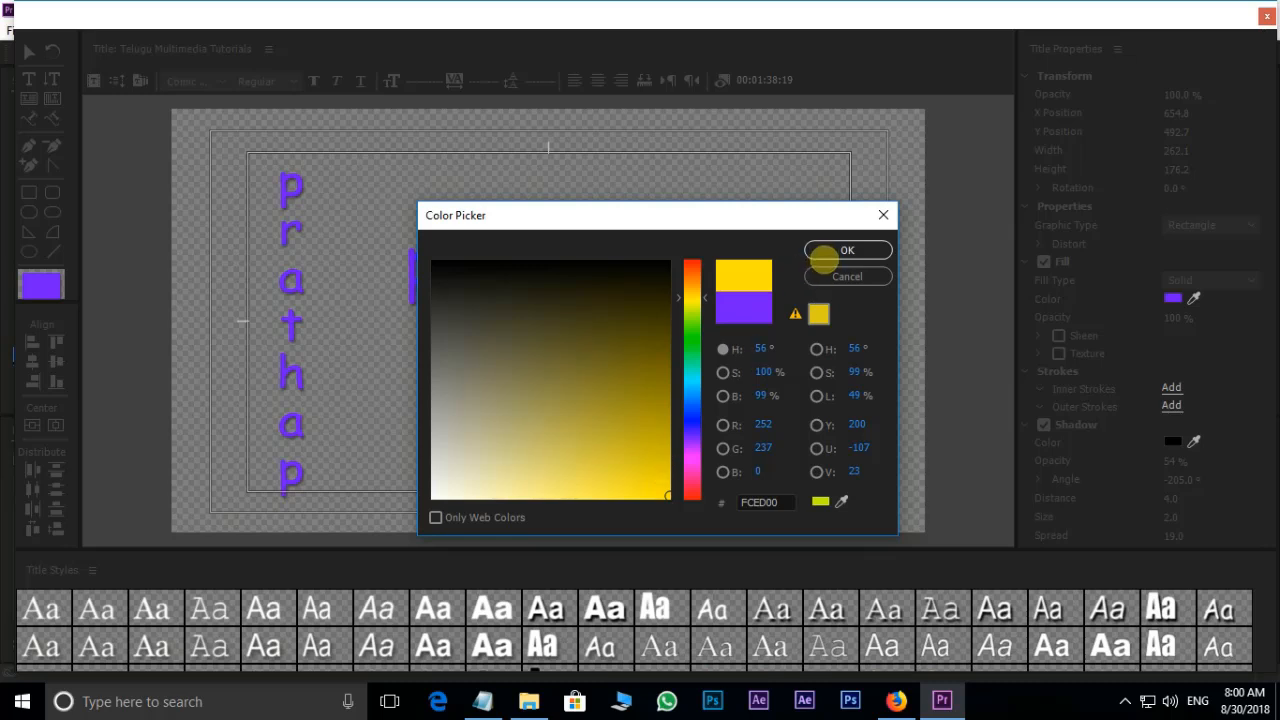
left_click(826, 252)
left_click(1210, 280)
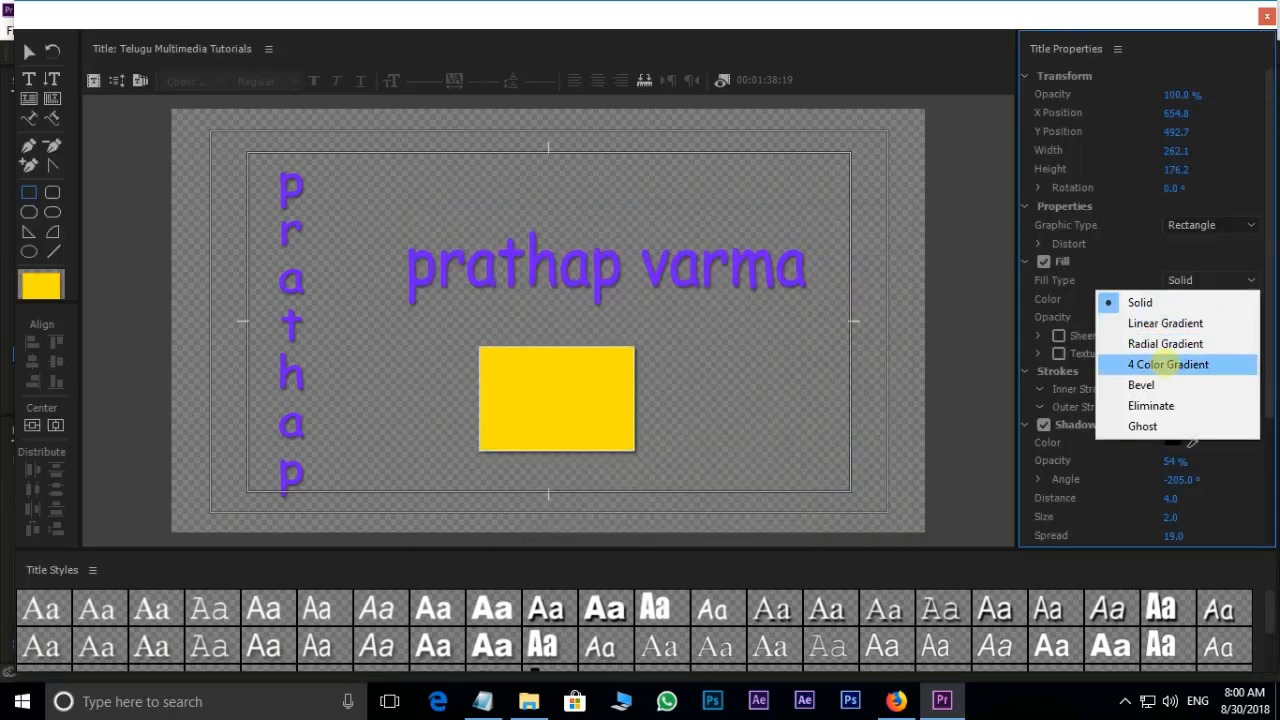
left_click(1168, 364)
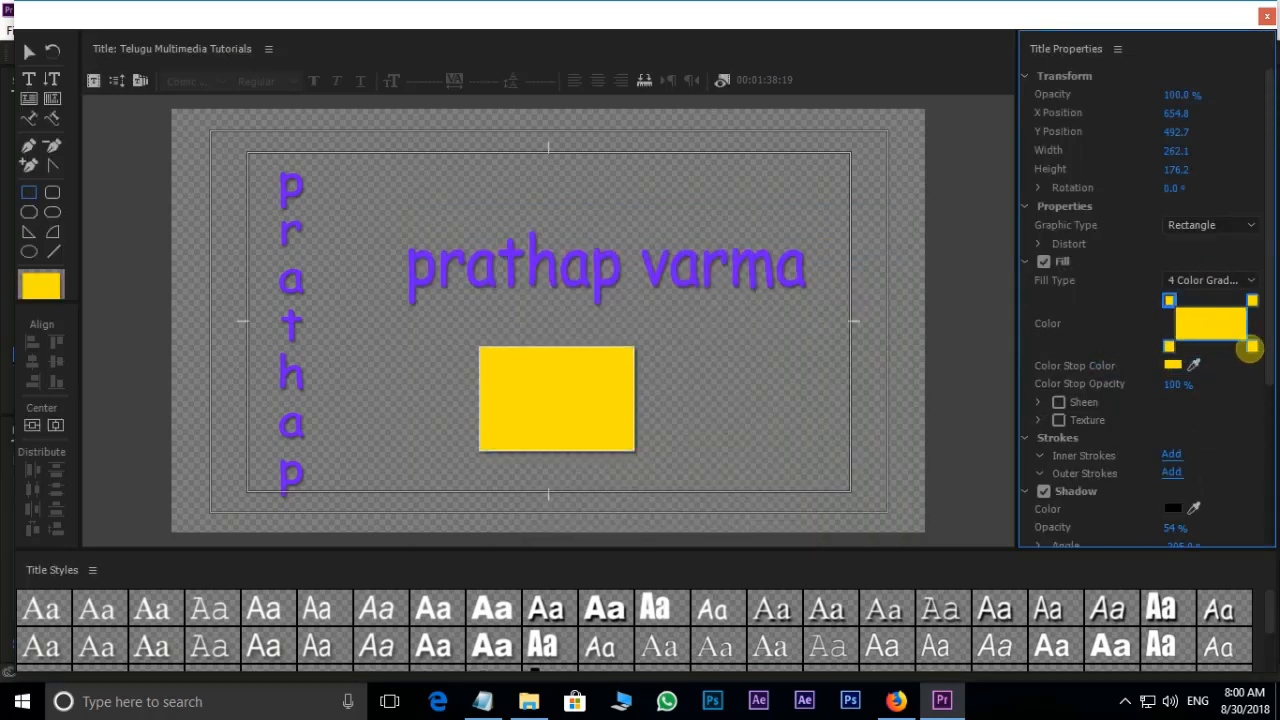
left_click(1194, 280)
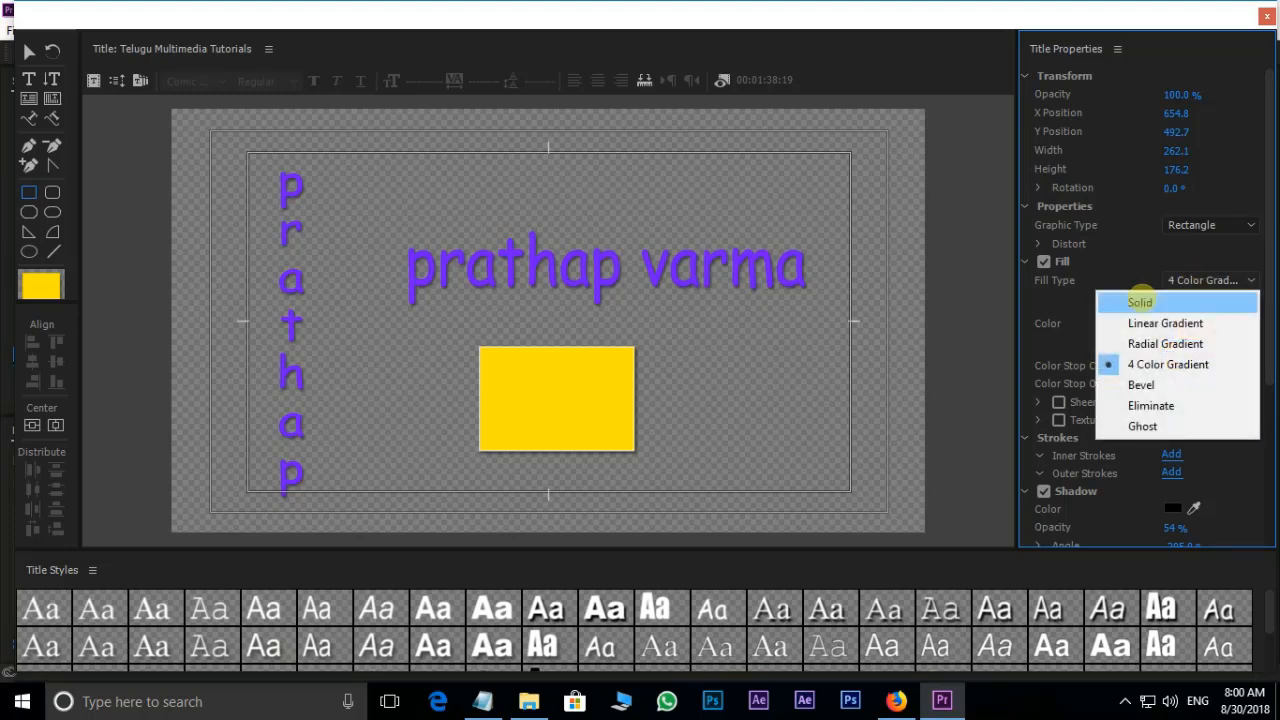
left_click(1140, 302)
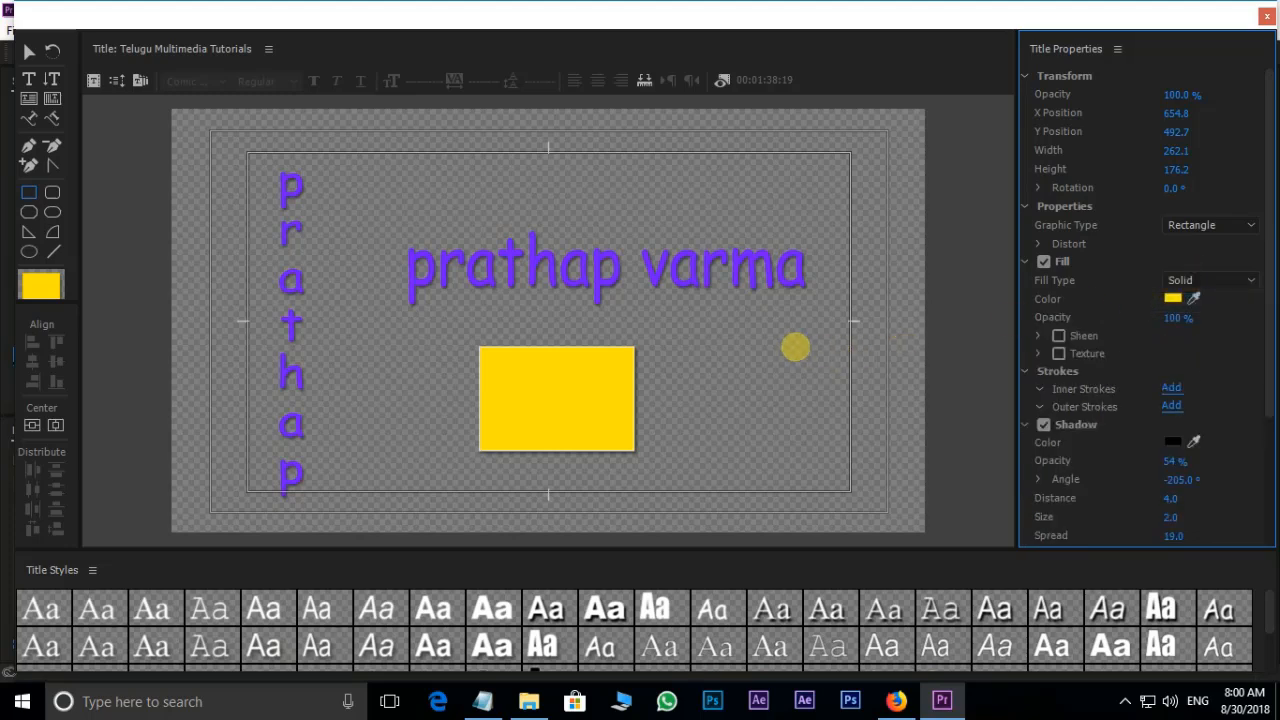
left_click(52, 192)
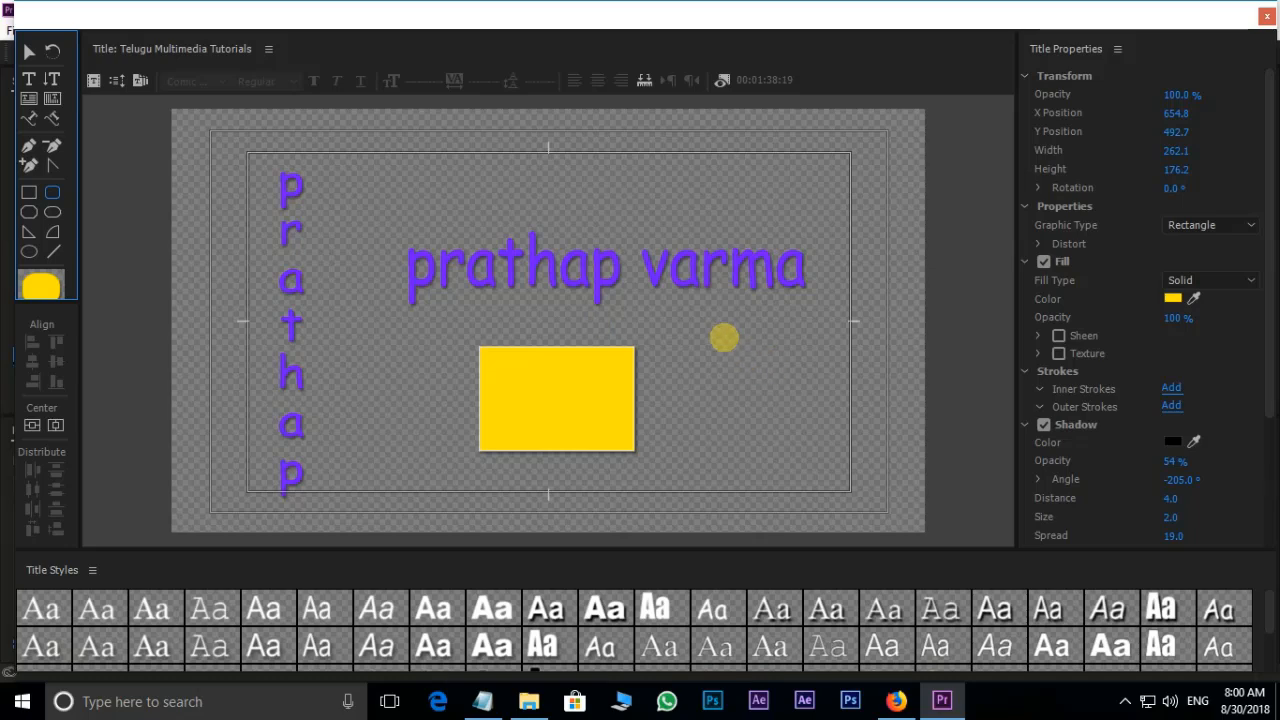
Draw a yellow rounded rectangle, a circle left of the name, and a wedge
left_click(728, 342)
left_click_drag(812, 409, 836, 427)
left_click(52, 212)
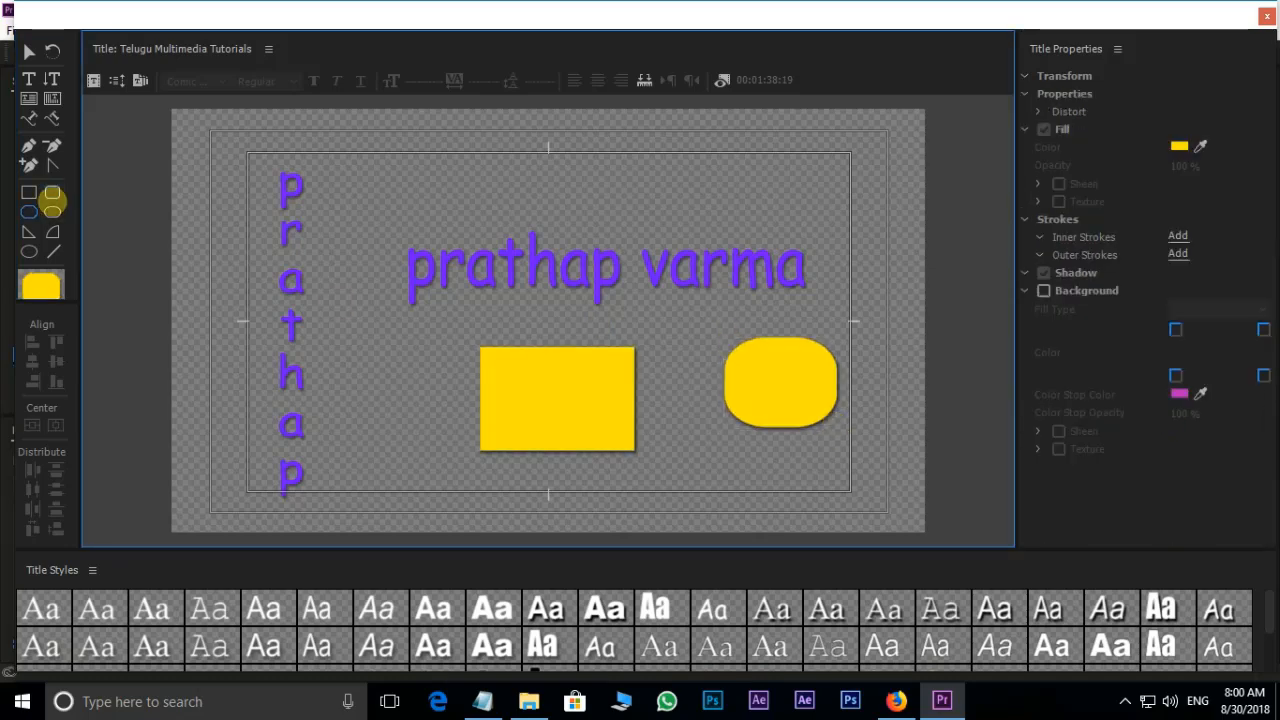
left_click_drag(349, 190, 428, 262)
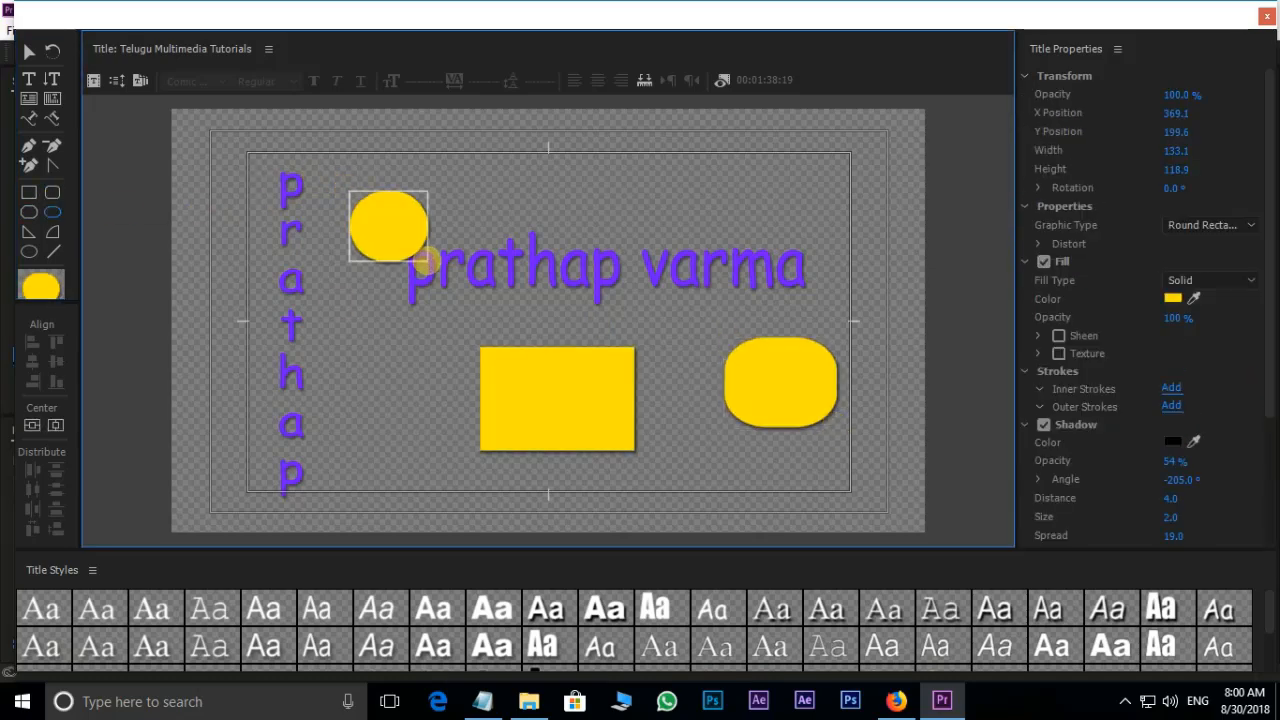
left_click(28, 232)
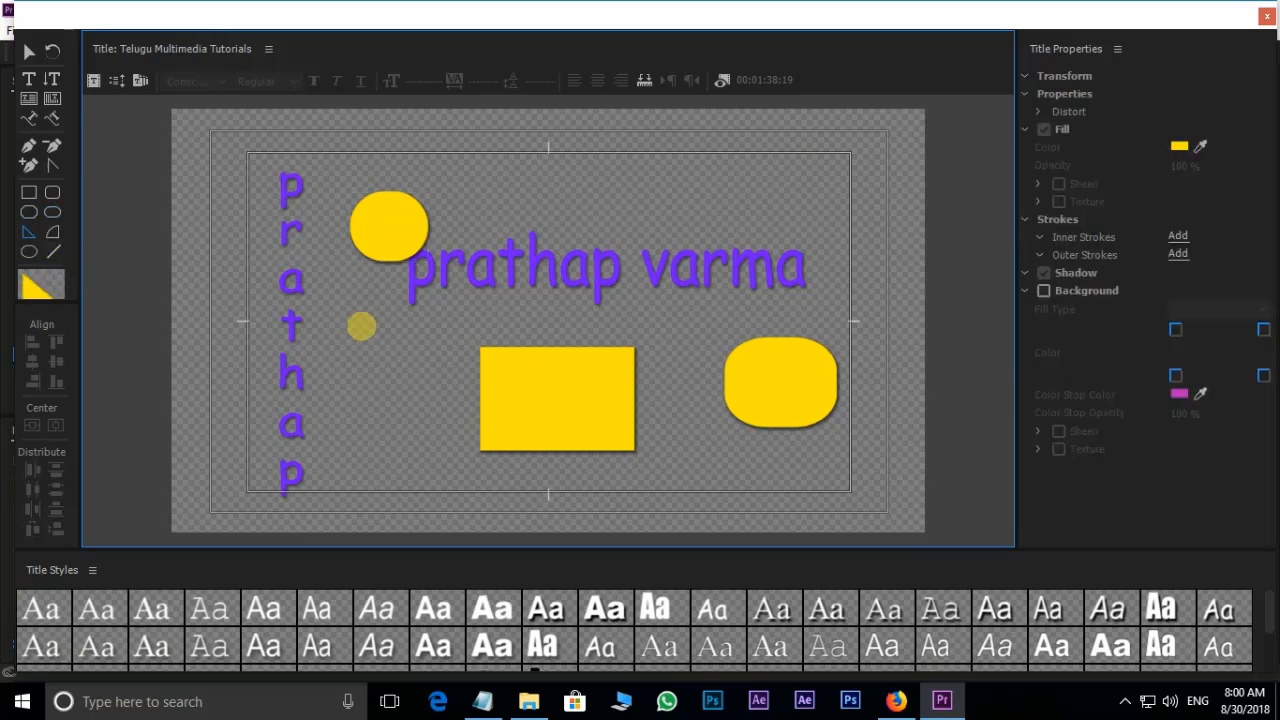
left_click_drag(361, 325, 436, 440)
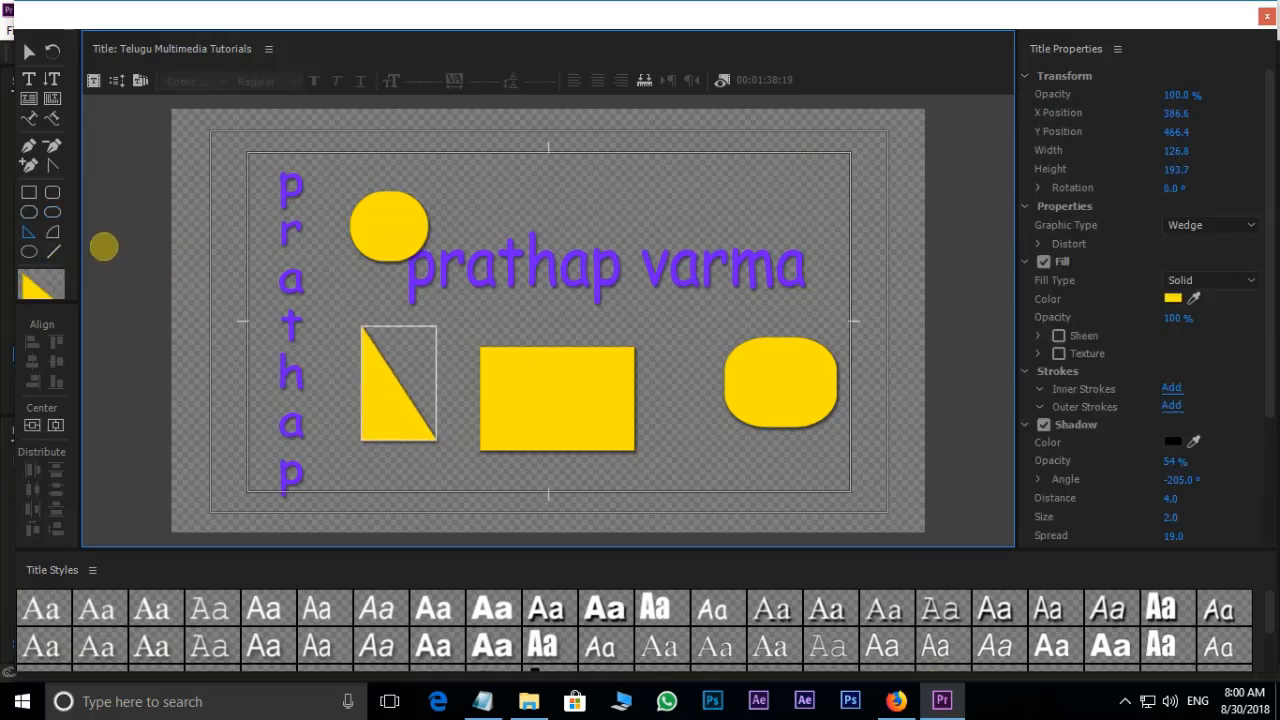
Draw a yellow arc above the title, a small ellipse, and a vertical line
left_click(53, 231)
left_click_drag(714, 192, 810, 256)
left_click(40, 256)
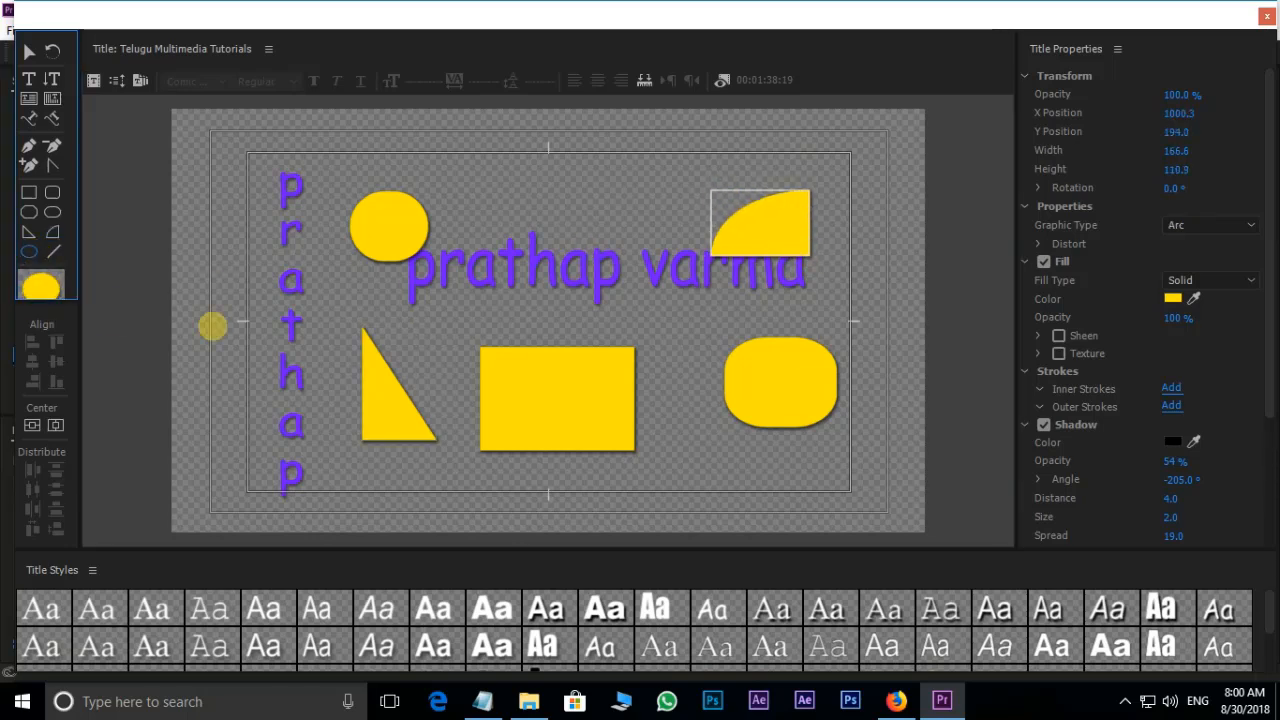
left_click_drag(687, 452, 704, 464)
left_click_drag(746, 504, 749, 504)
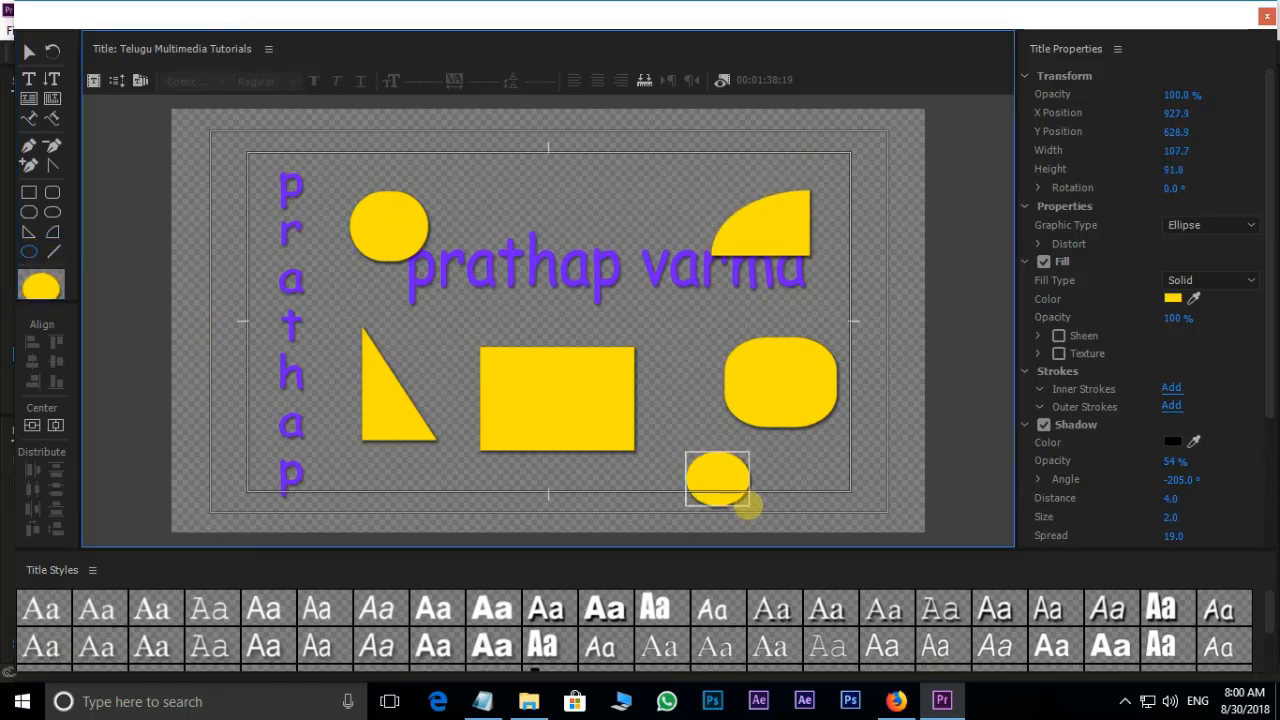
left_click(52, 252)
left_click_drag(324, 170, 323, 289)
left_click(556, 398)
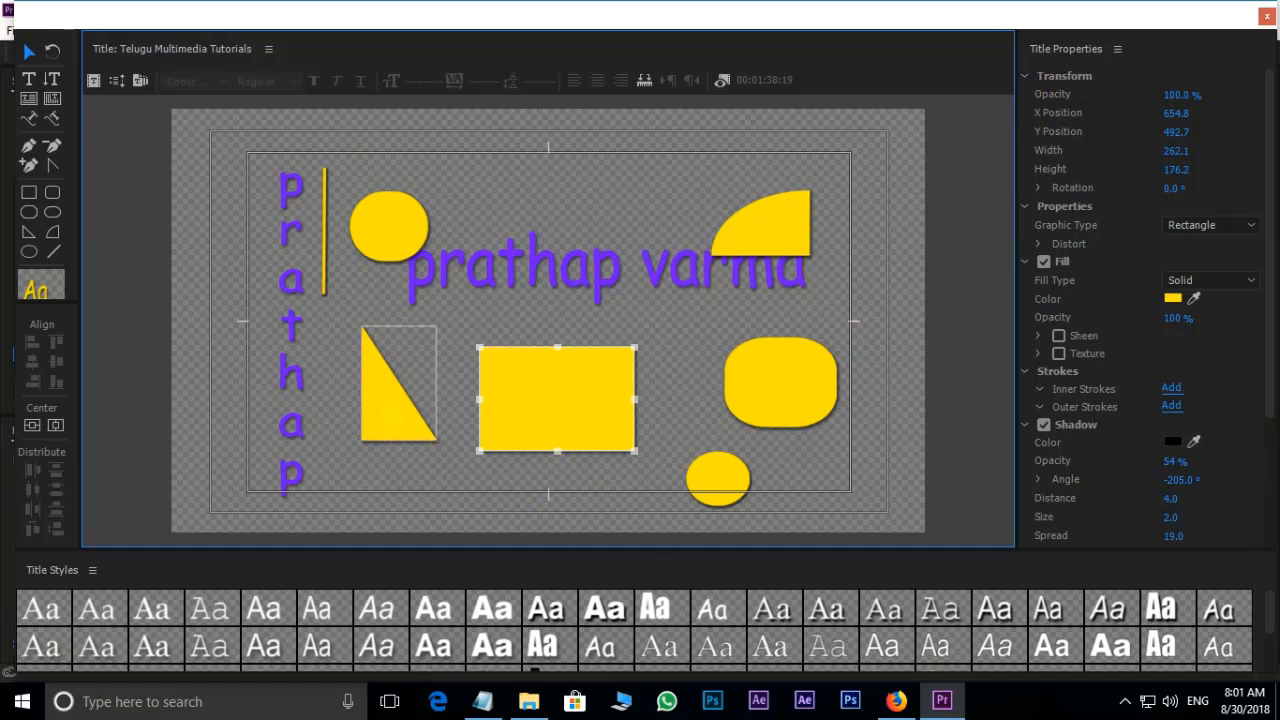
Apply the photo texture fill to the yellow wedge and the rectangle
left_click(395, 405)
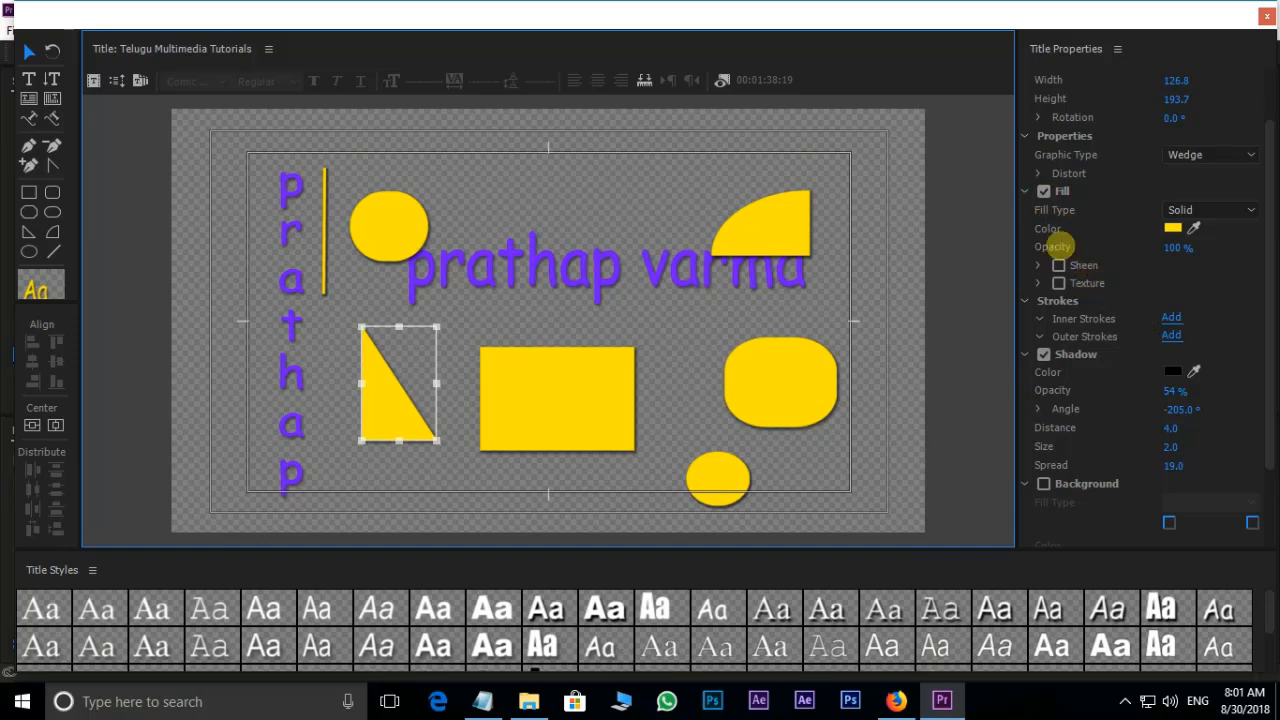
left_click(1078, 285)
left_click(1058, 283)
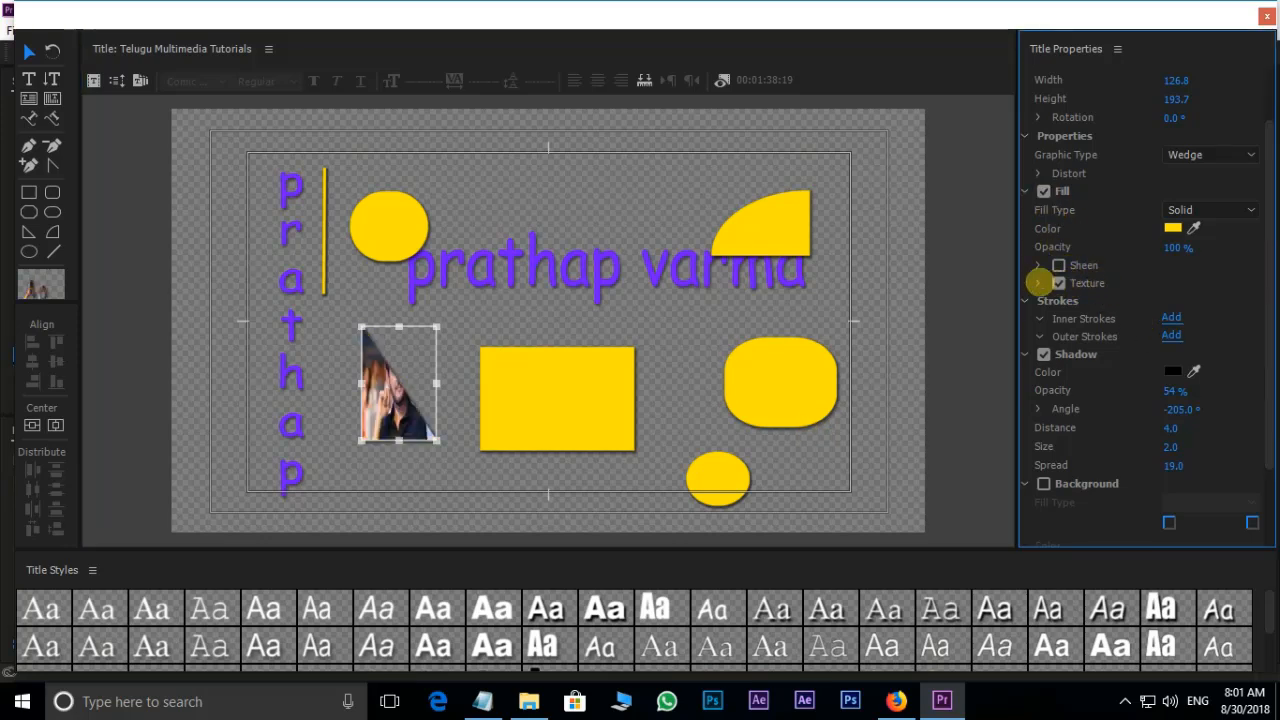
left_click(600, 398)
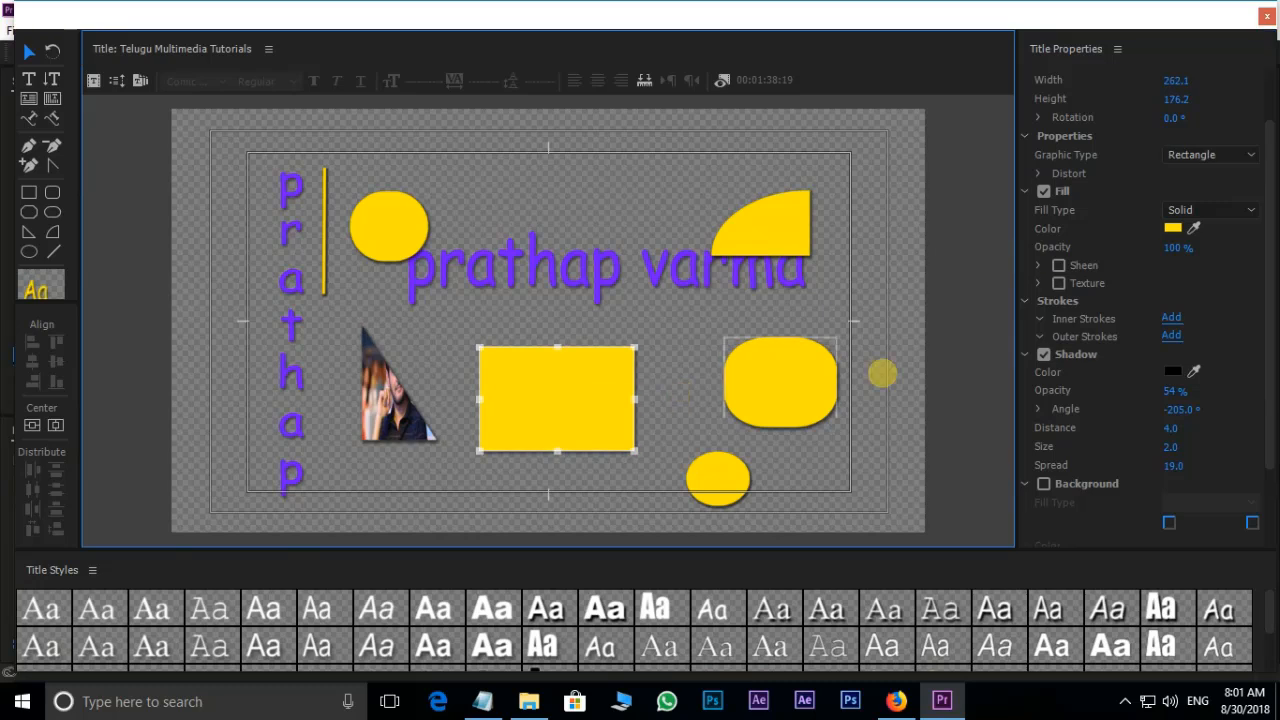
left_click(1058, 283)
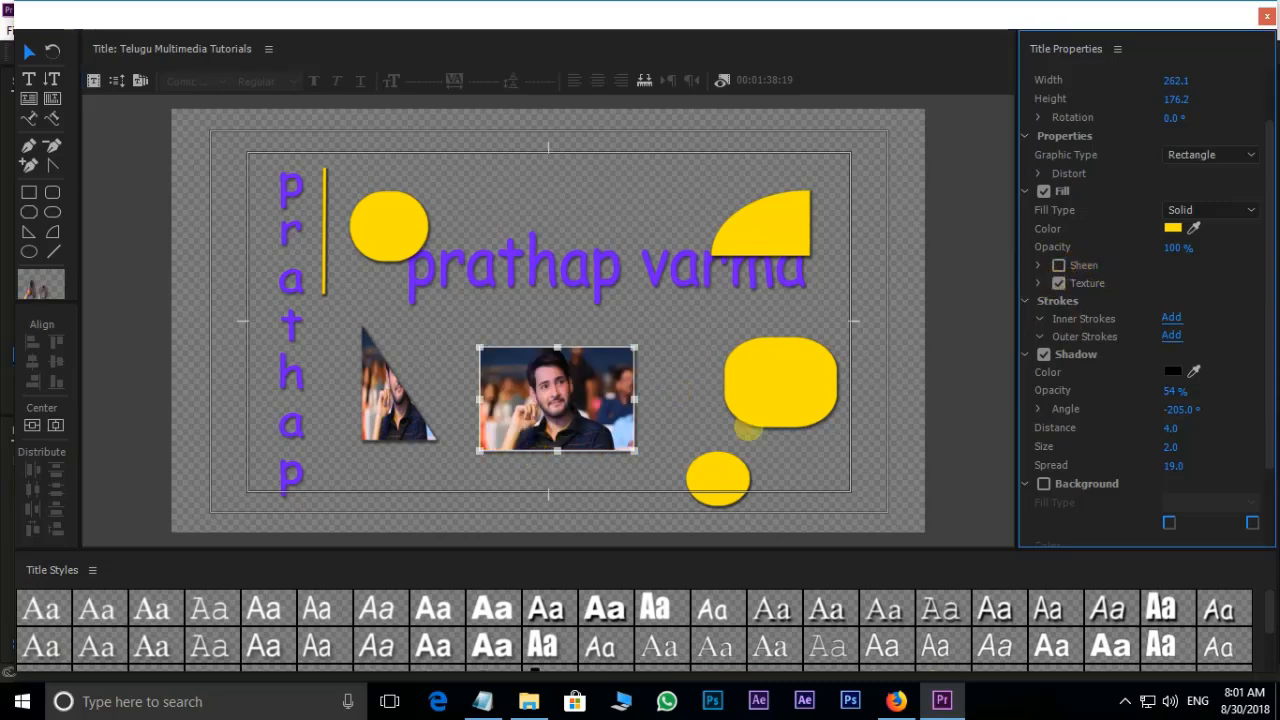
Give the top-right arc a texture fill and enlarge it by dragging its handles
left_click(770, 222)
left_click(1058, 283)
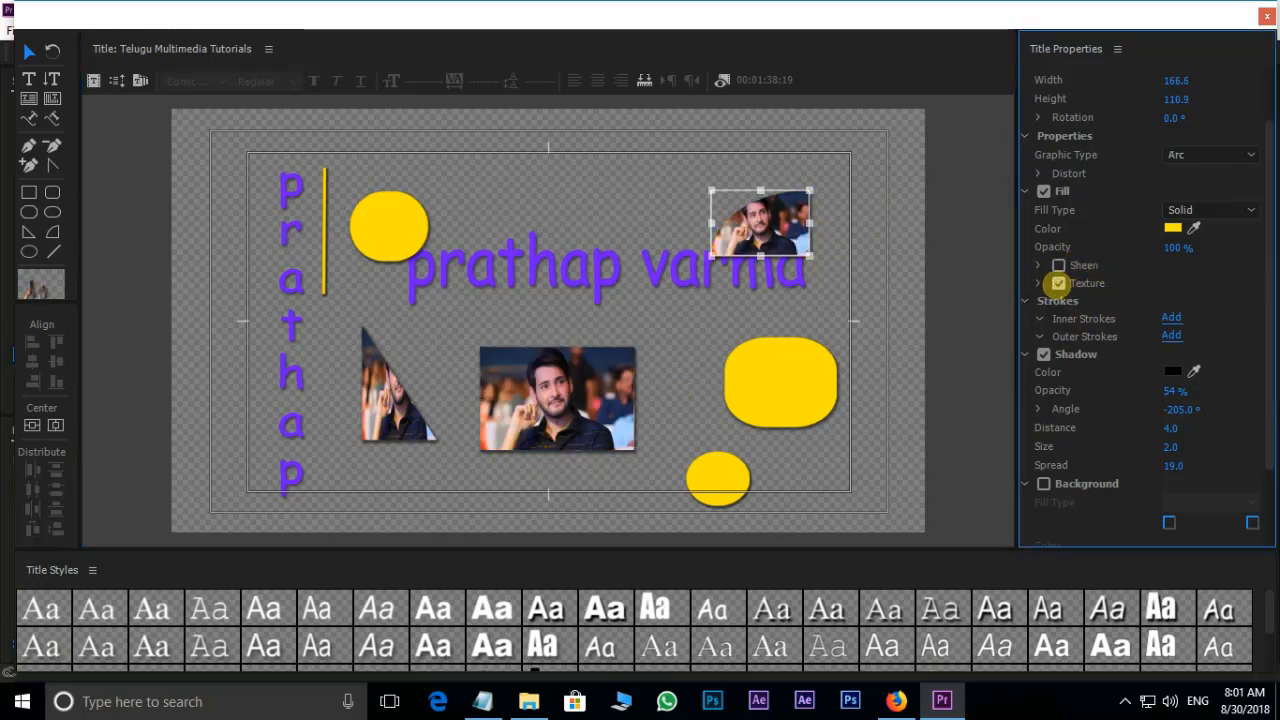
left_click(1037, 283)
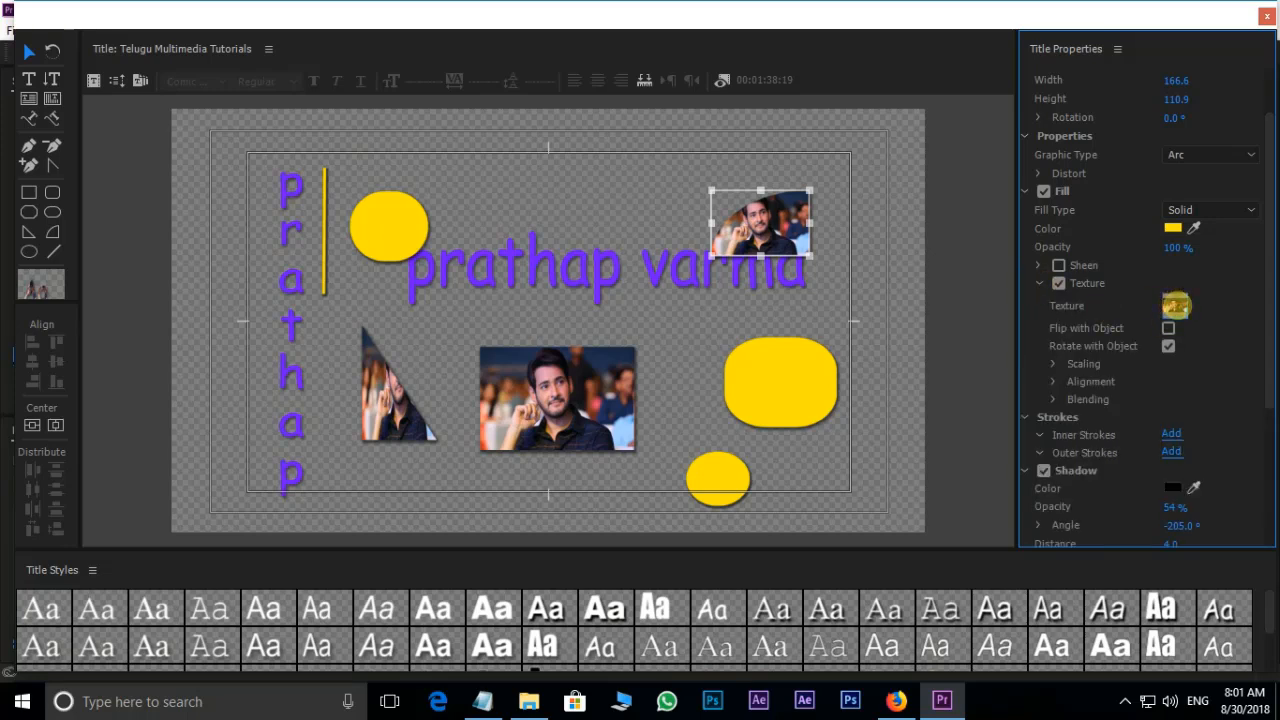
left_click_drag(809, 190, 845, 147)
left_click_drag(714, 254, 662, 294)
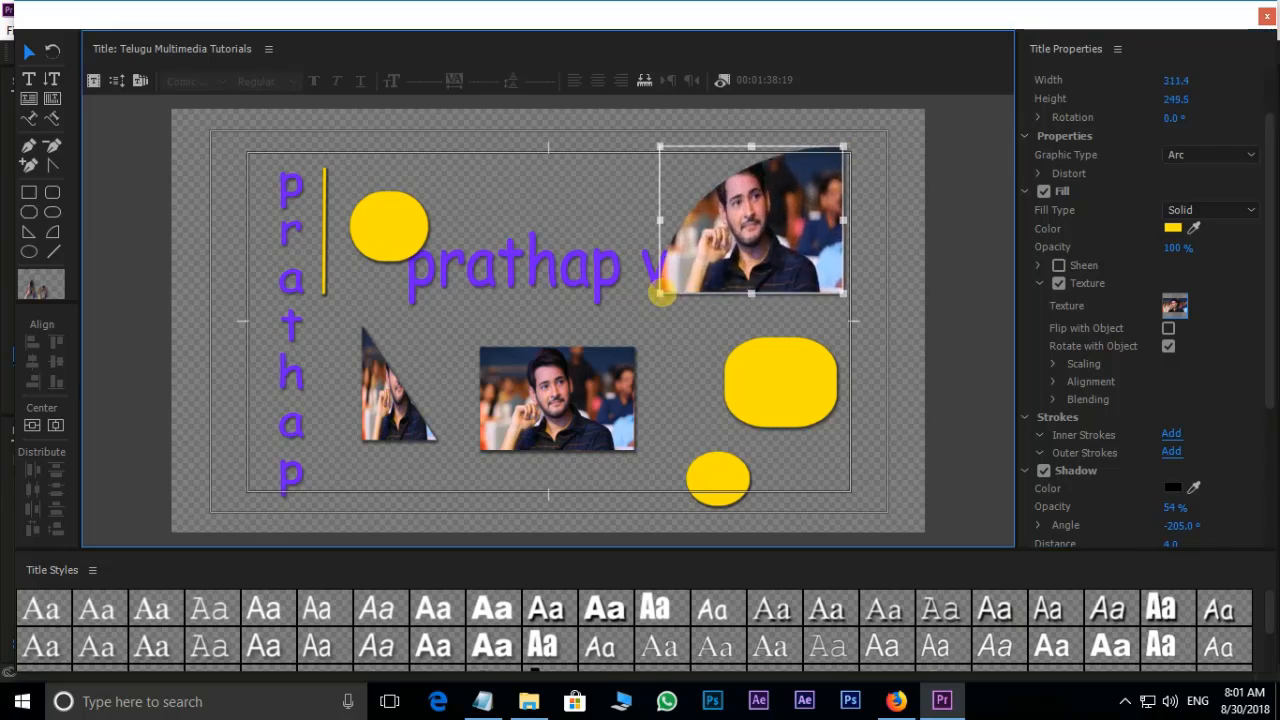
left_click_drag(755, 250, 764, 450)
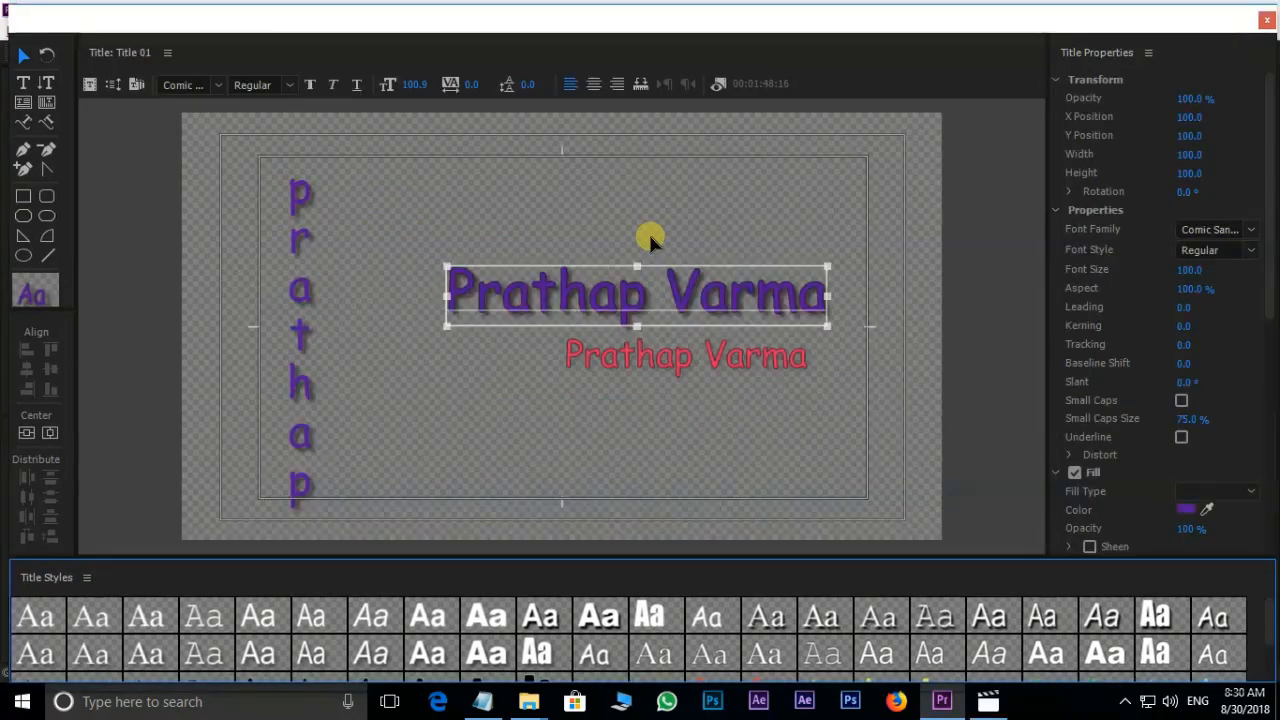
Insert the jpeg photo of the man into Title 01 over the centre of the name lines
left_click_drag(517, 22, 600, 114)
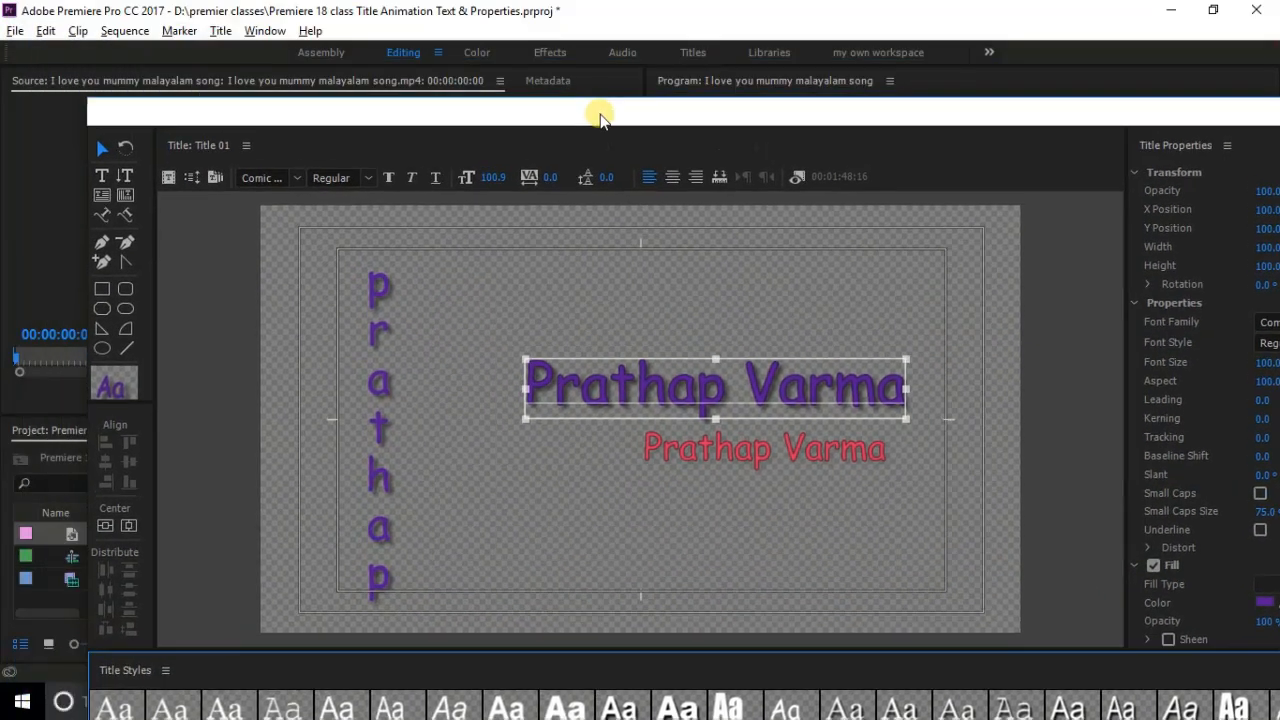
left_click(221, 31)
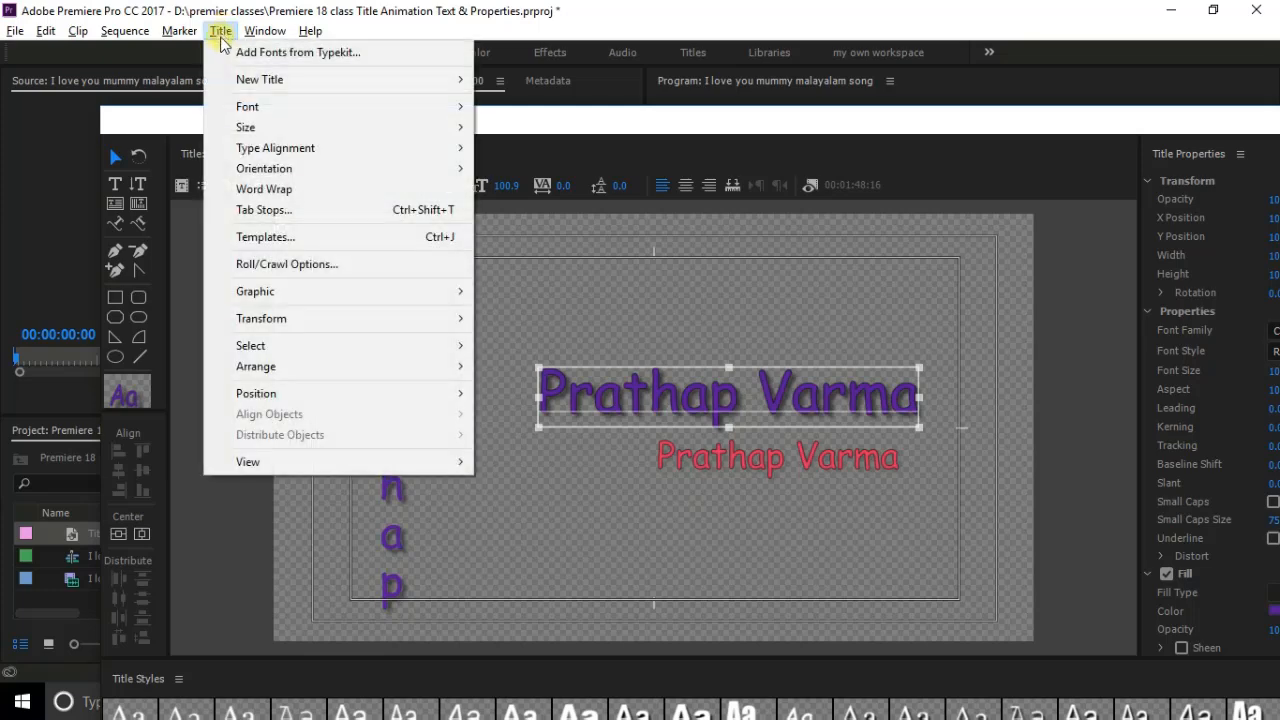
mouse_move(294, 293)
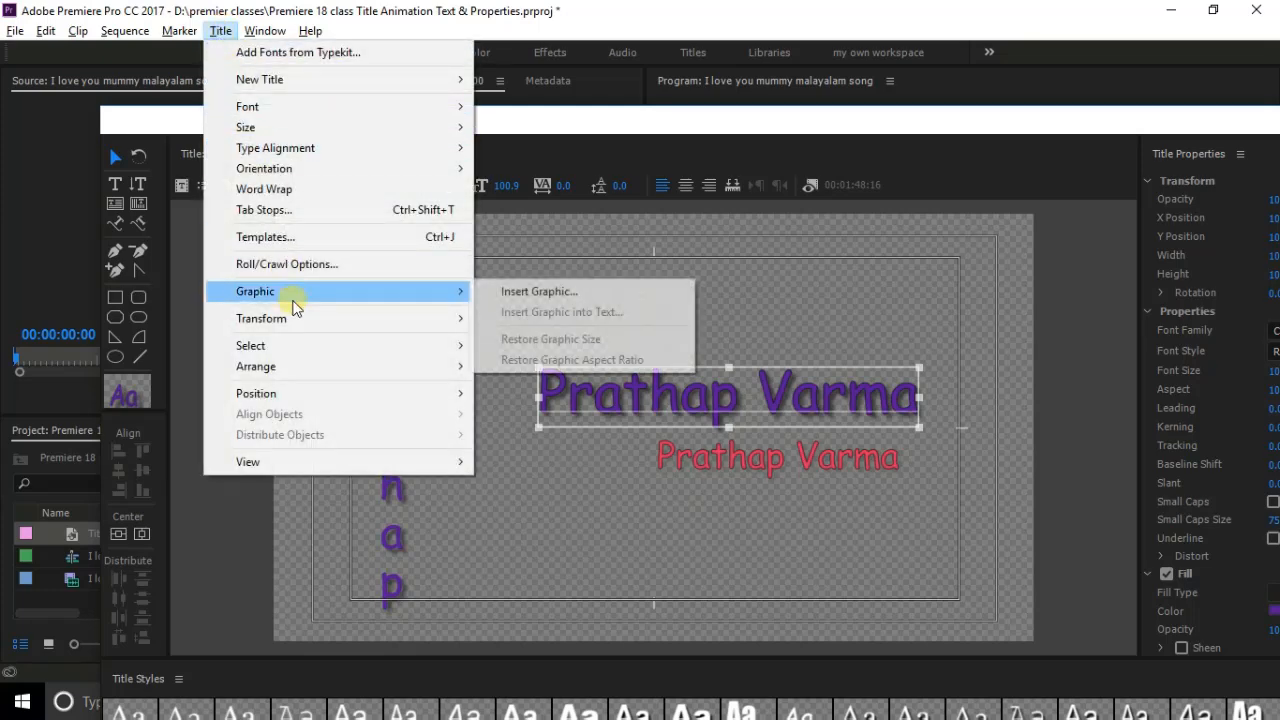
left_click(530, 291)
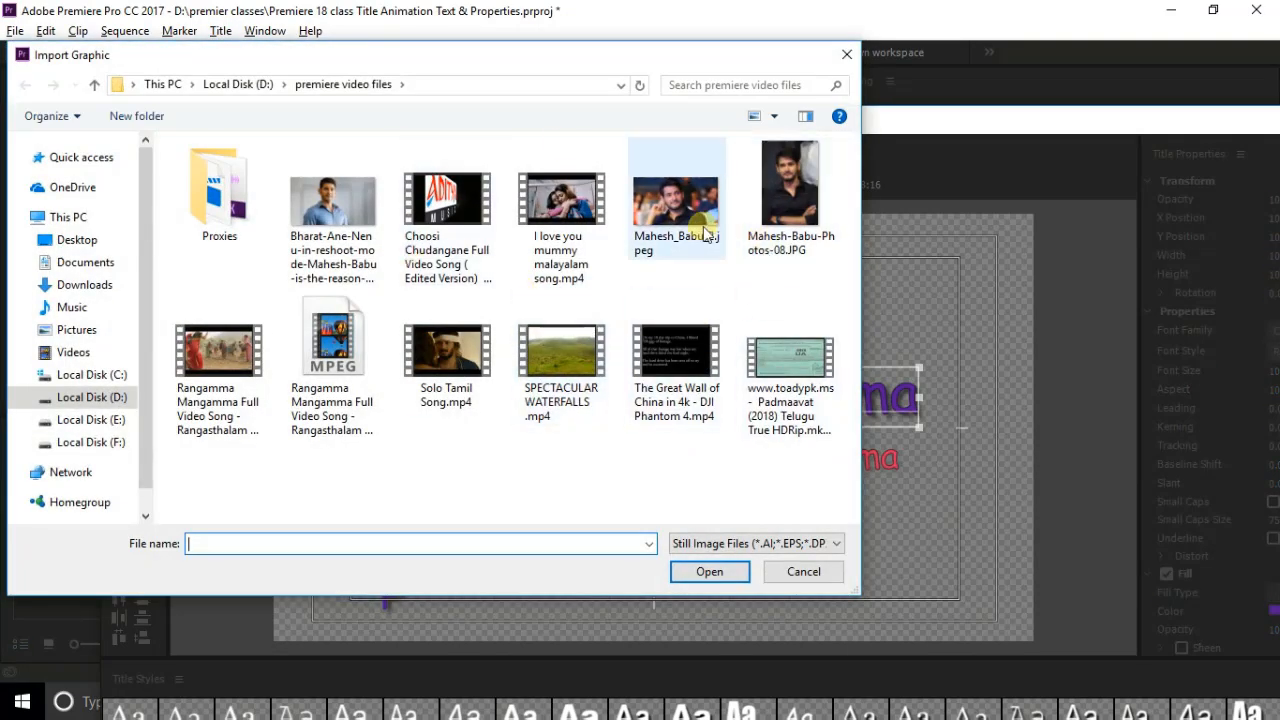
left_click(674, 205)
left_click(710, 572)
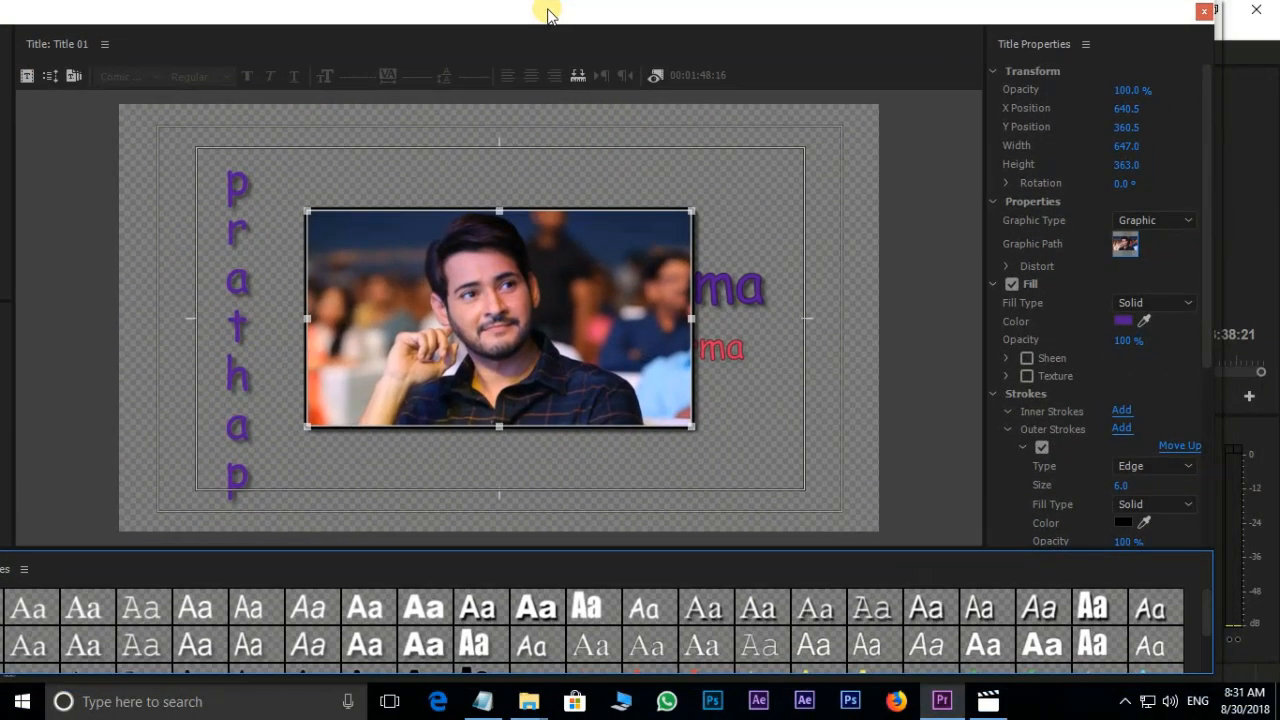
left_click(687, 215)
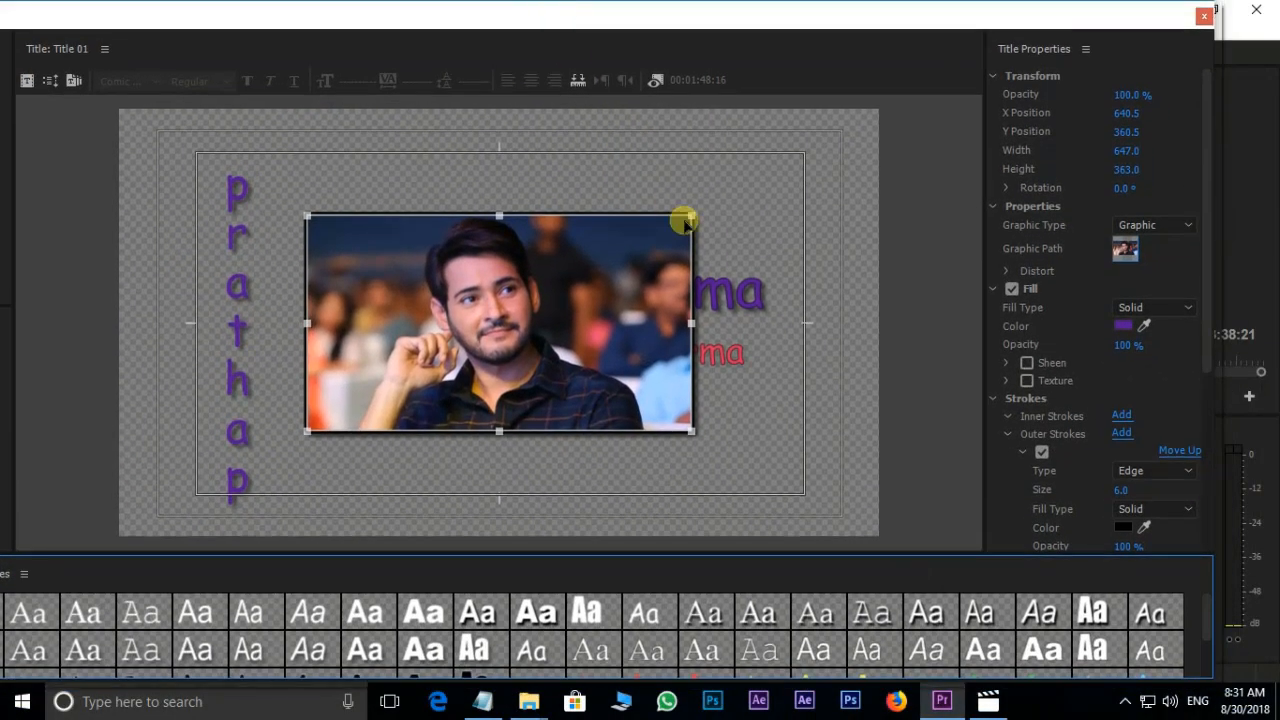
Enlarge the inserted photo and delete the yellow circle near the bottom
left_click_drag(690, 215, 780, 169)
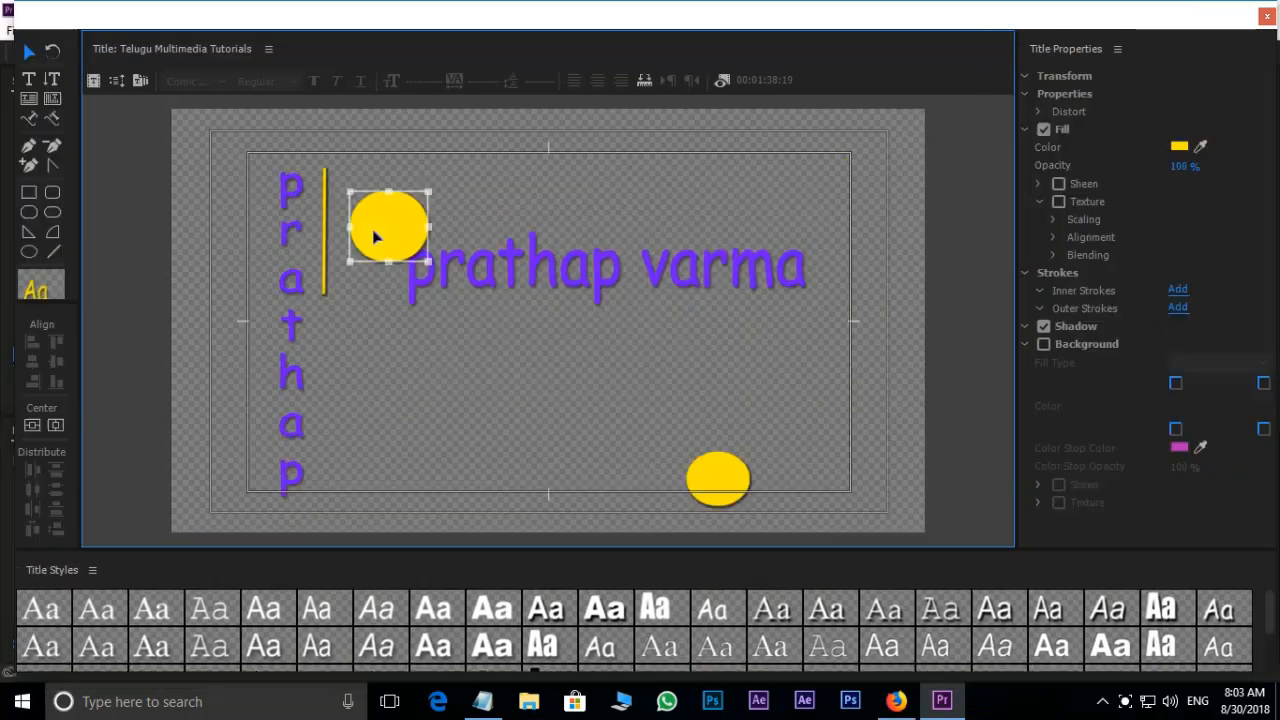
left_click_drag(371, 229, 323, 251)
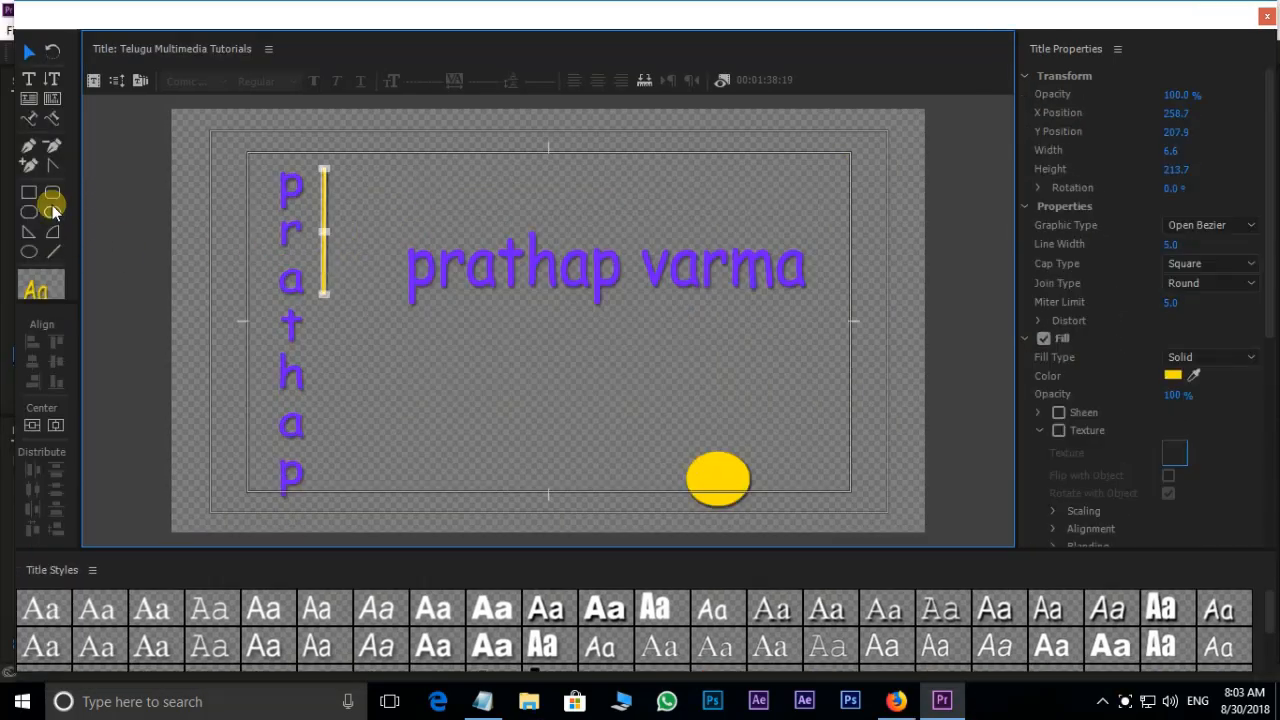
left_click(690, 462)
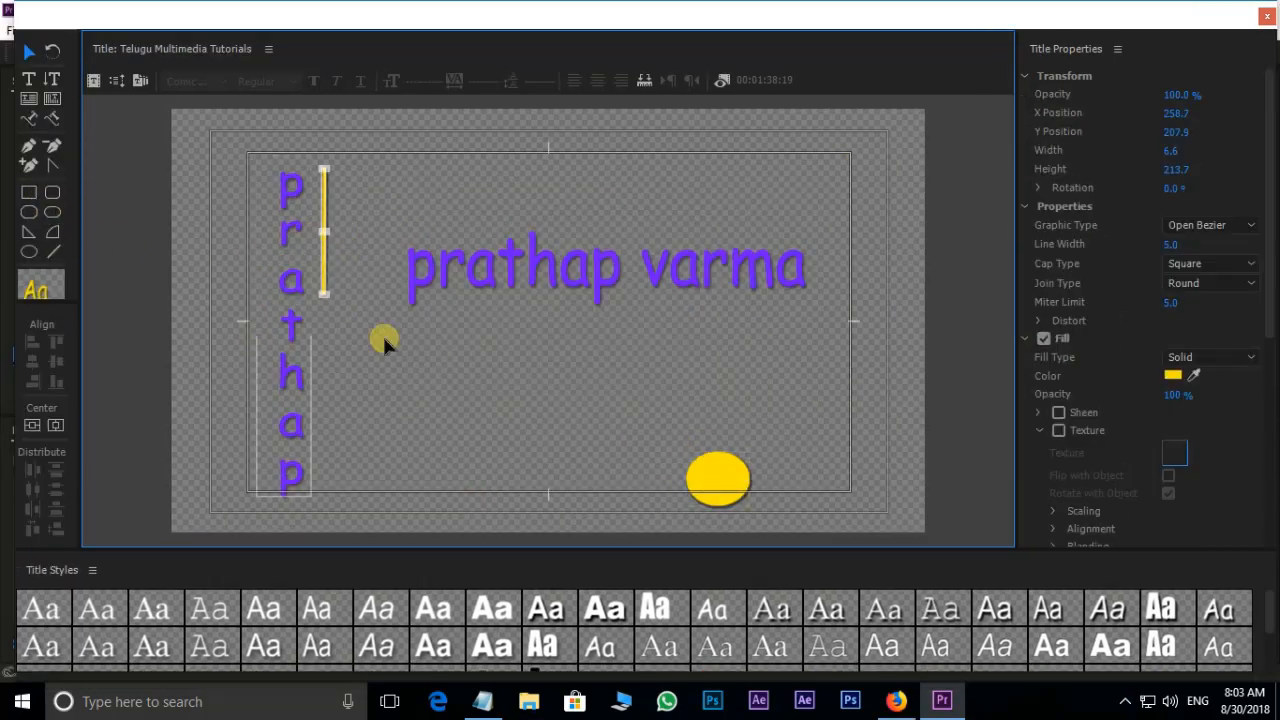
left_click(704, 487)
key("Delete")
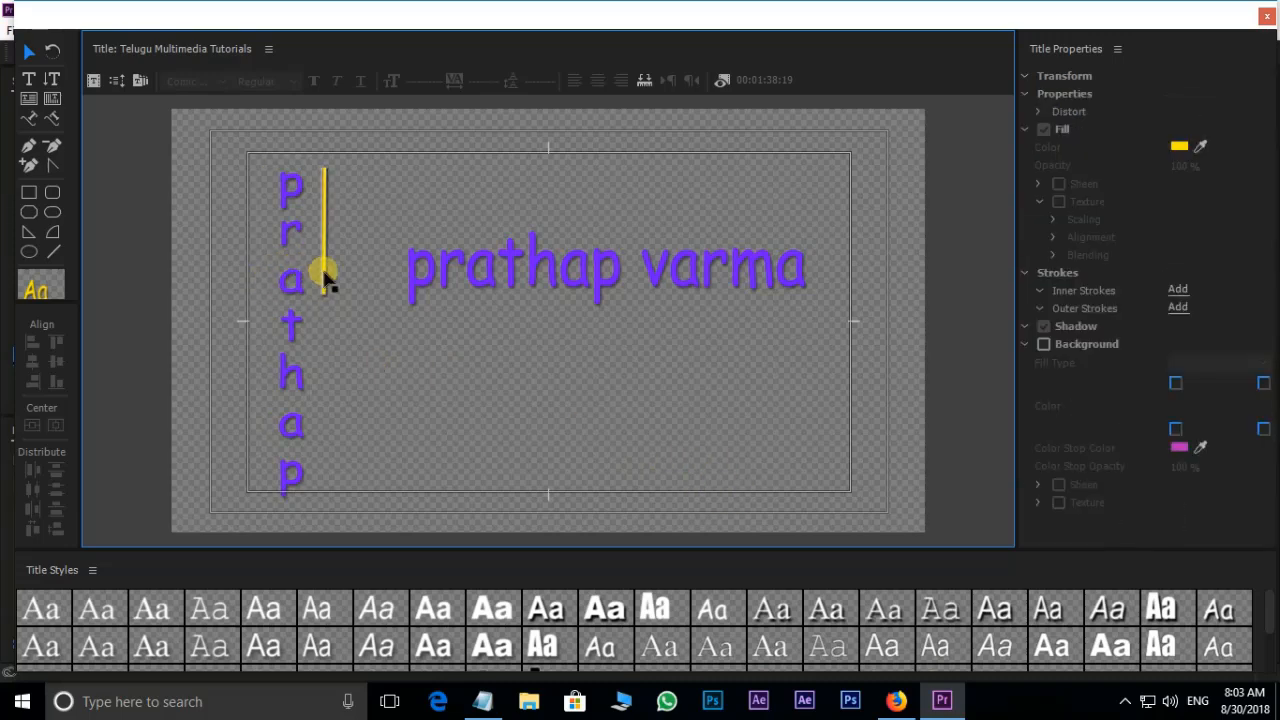
Delete the yellow vertical line and select the horizontal name text
left_click(323, 277)
key("Delete")
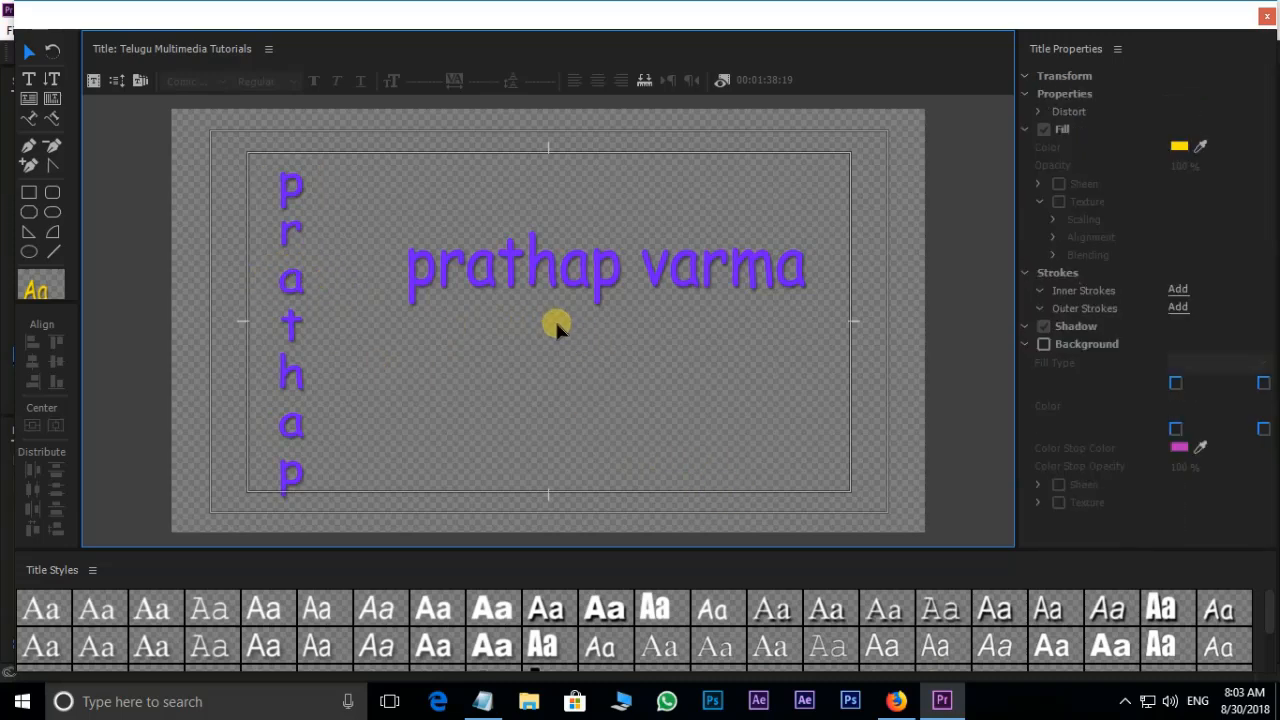
left_click(552, 318)
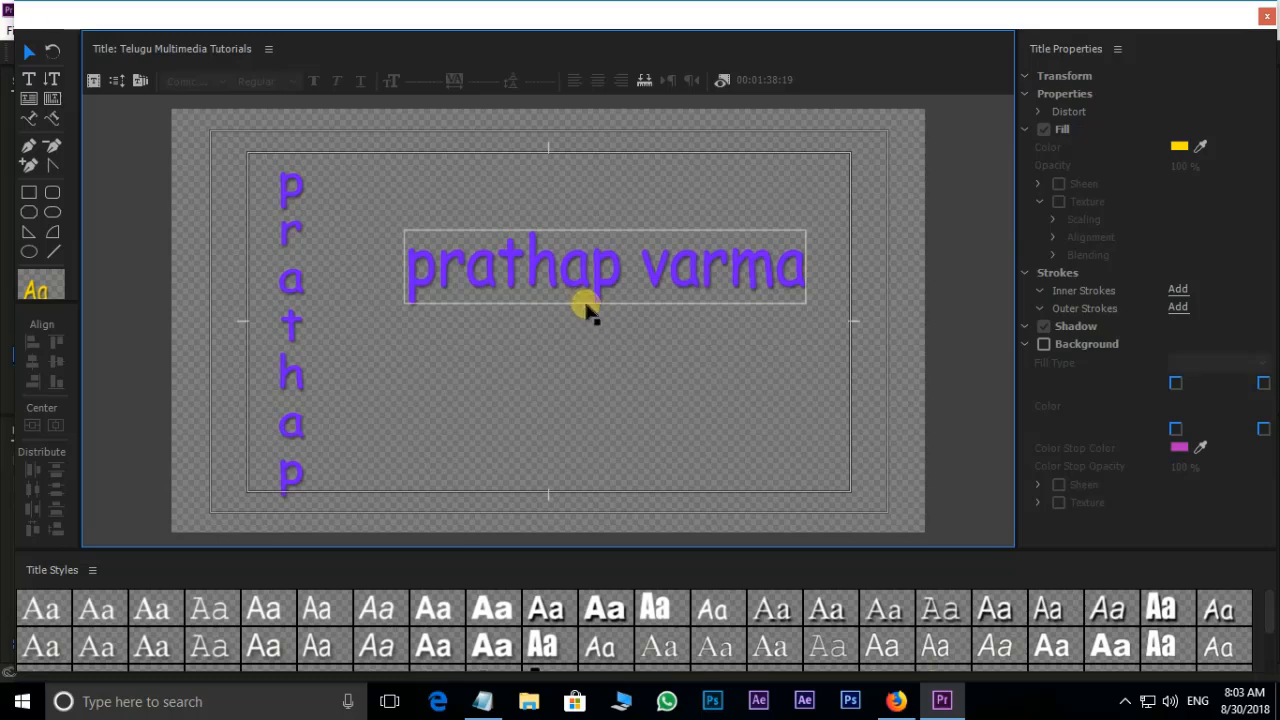
left_click(626, 325)
left_click(594, 278)
Duplicate the purple name text below the original and give the copy a deep pink-red fill
left_click_drag(540, 272, 593, 365)
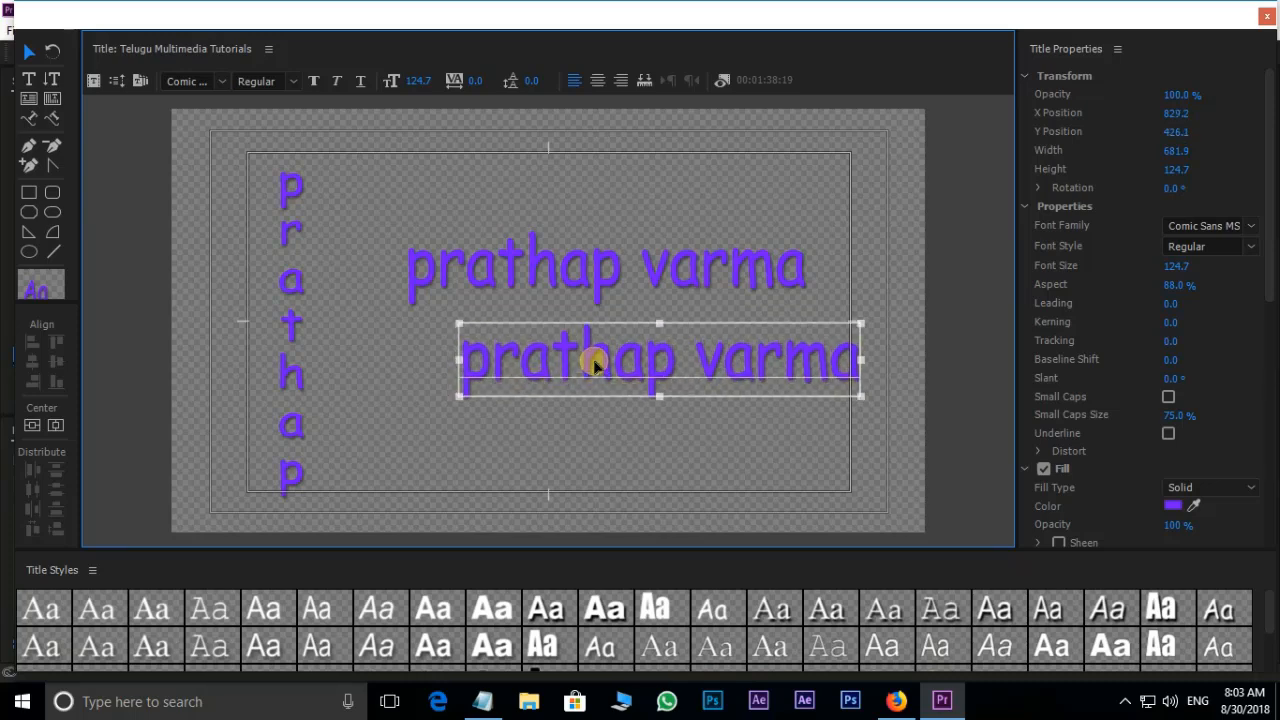
left_click(1172, 504)
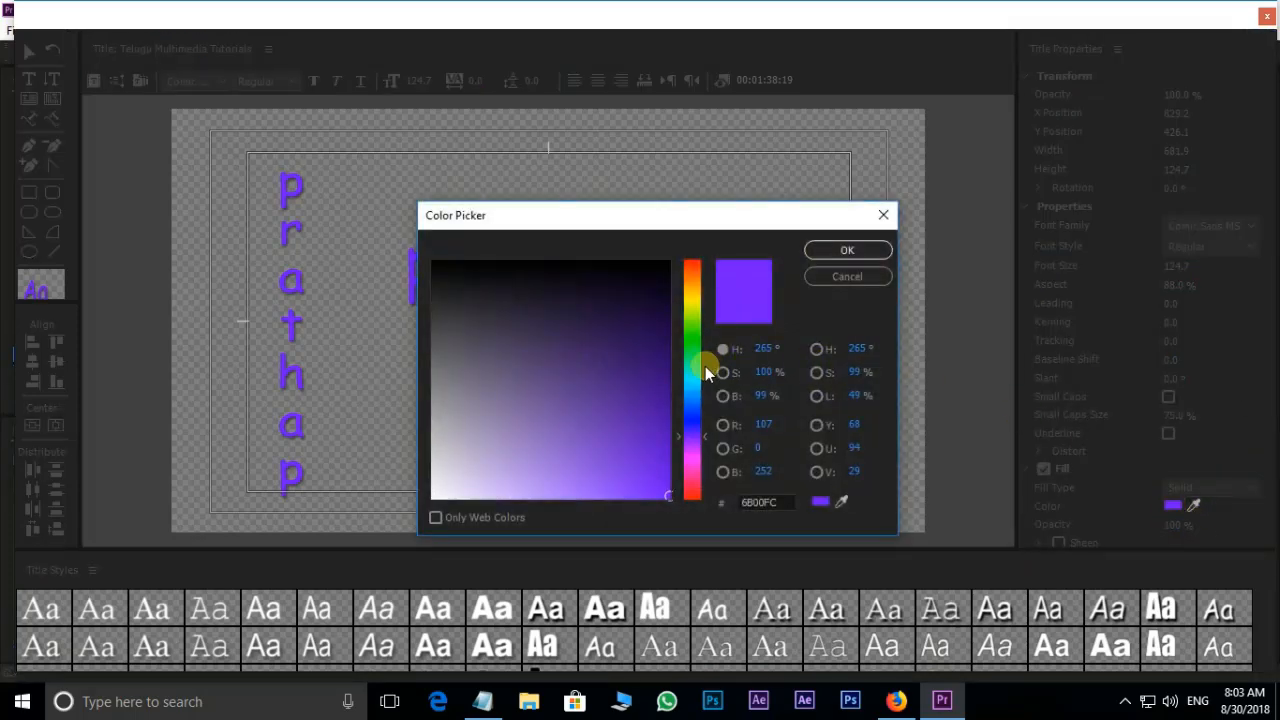
left_click_drag(690, 410, 691, 406)
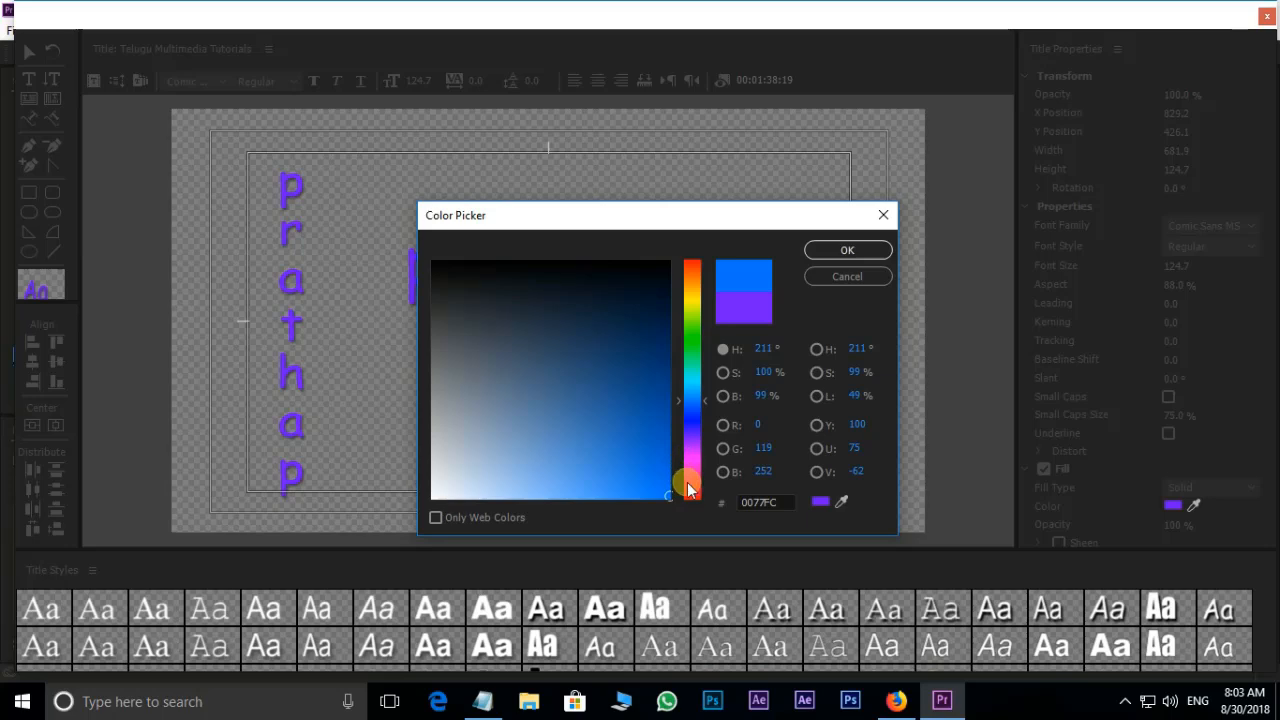
left_click(686, 483)
left_click(651, 426)
left_click(868, 256)
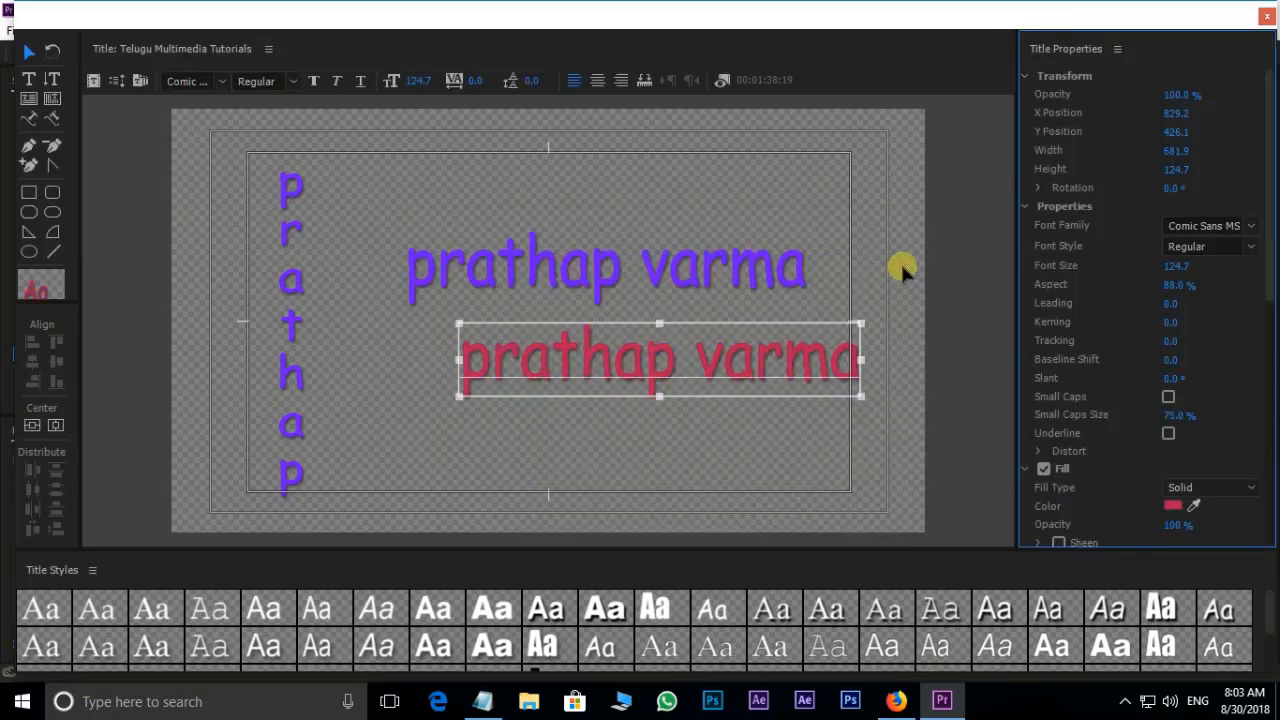
Move the red copy left and shrink it to font size 95.6
left_click_drag(591, 350, 551, 354)
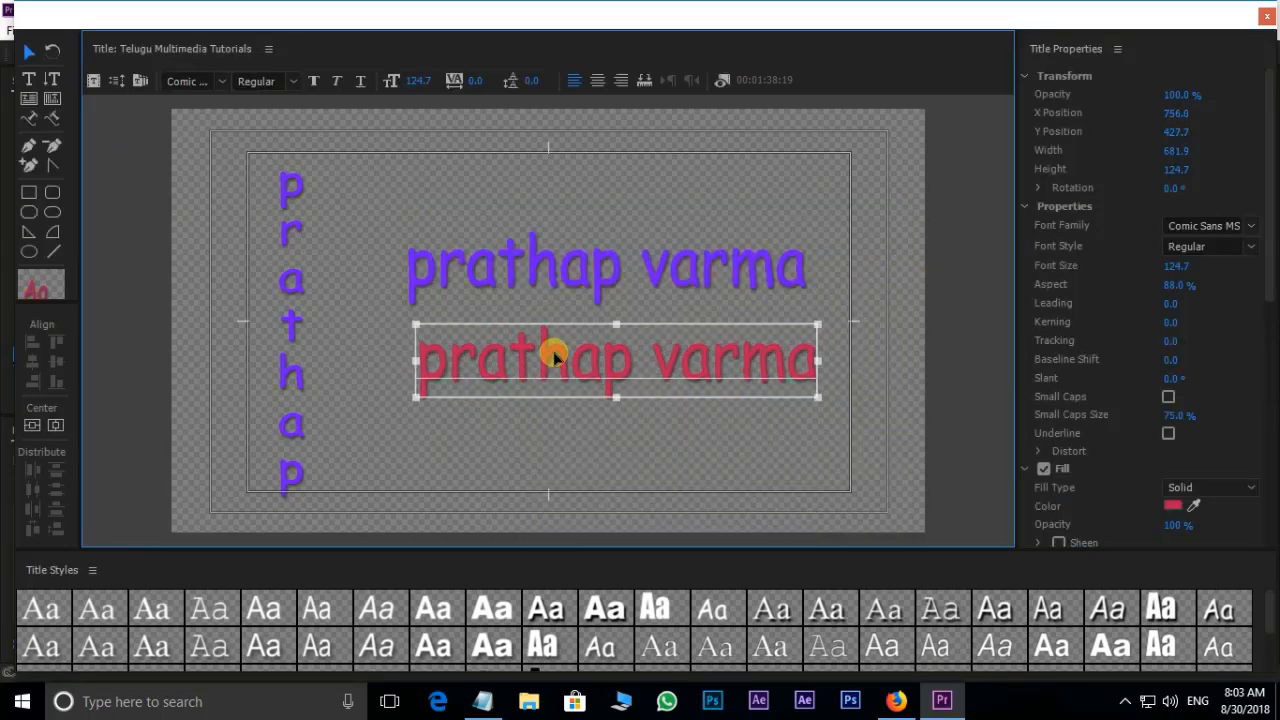
left_click_drag(817, 325, 820, 323)
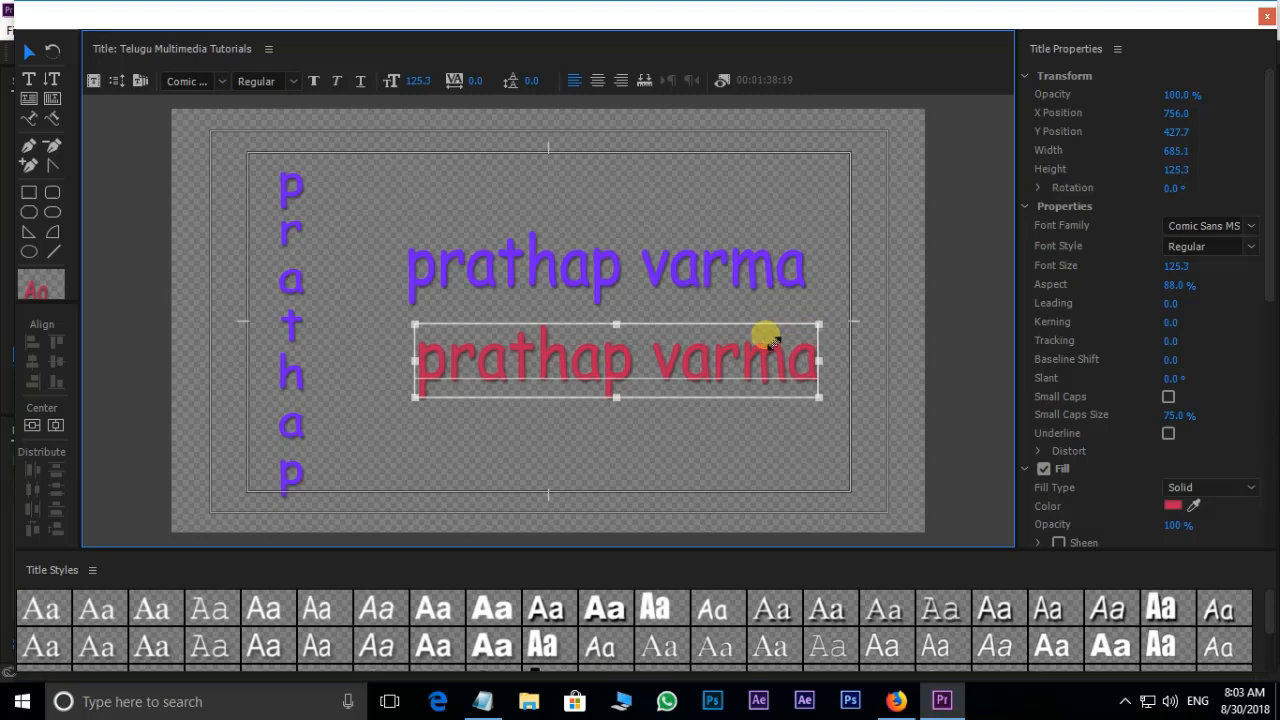
left_click_drag(745, 345, 670, 331)
Select both name lines and try left, centre and right alignment of the red text
left_click_drag(511, 194, 634, 366)
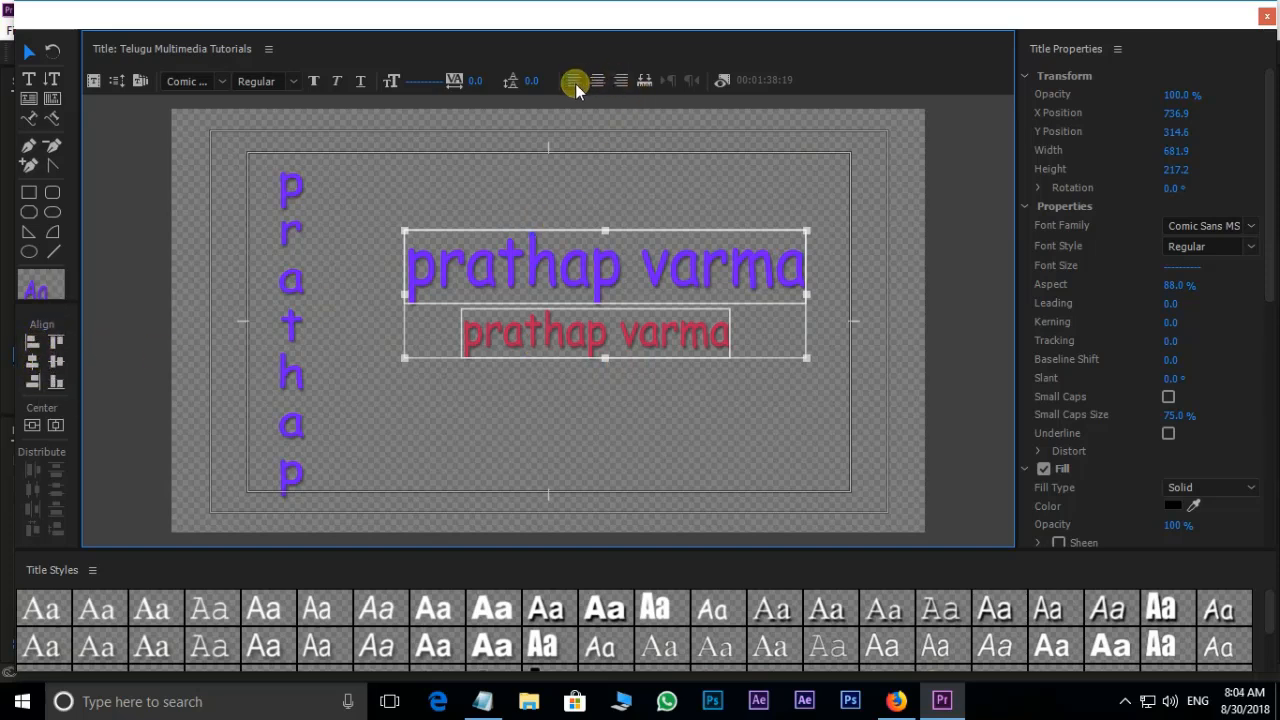
left_click(33, 345)
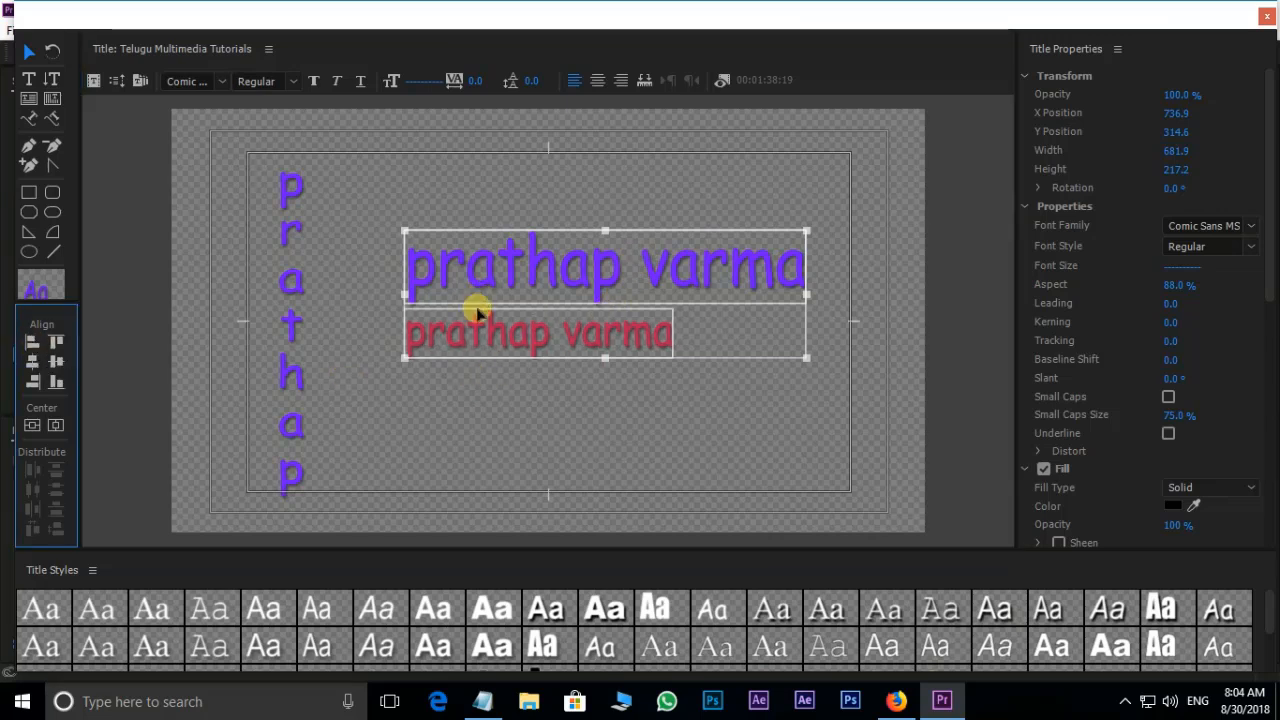
left_click(33, 361)
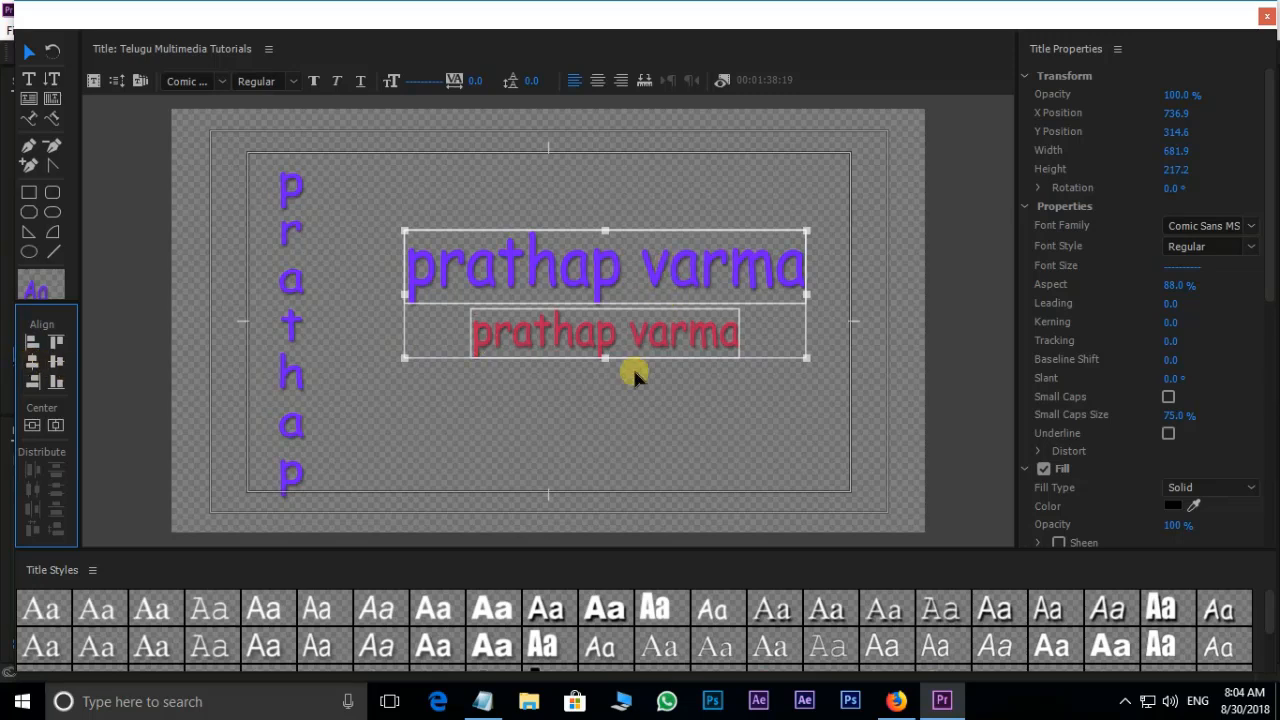
left_click(33, 382)
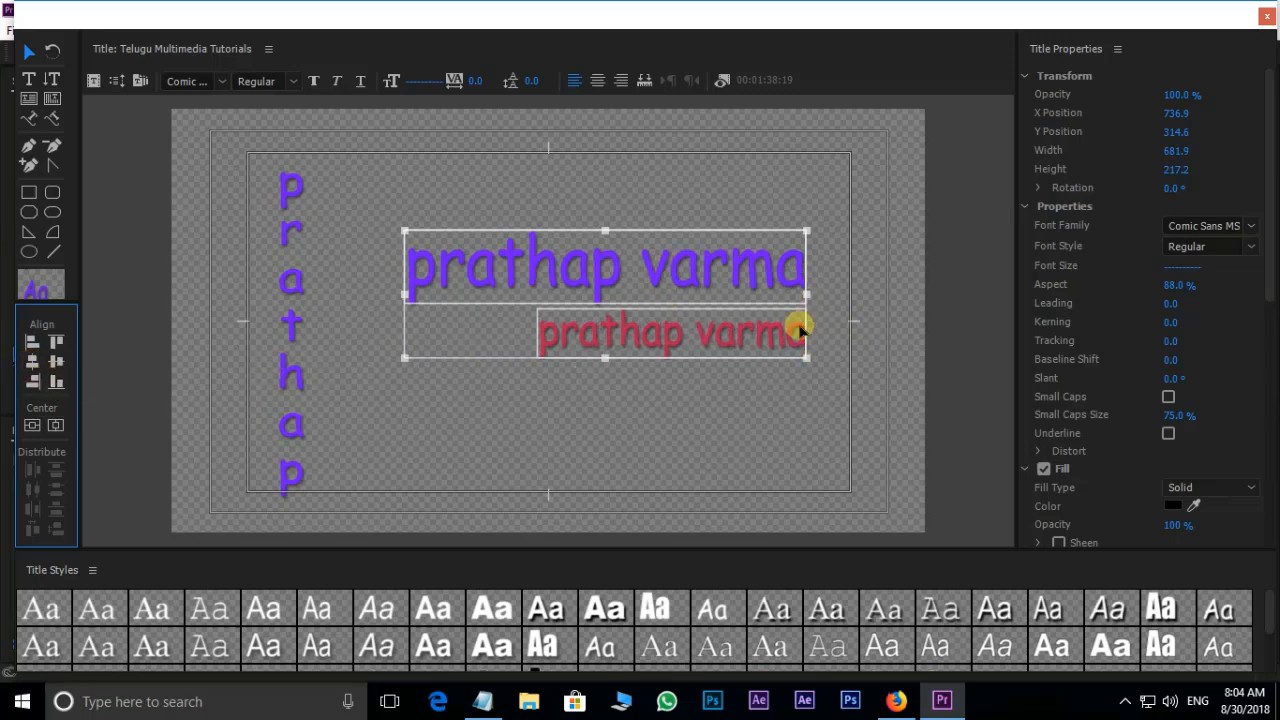
Reposition the purple and red lines, then align the red line top, centre and bottom to the purple
left_click_drag(639, 268, 541, 262)
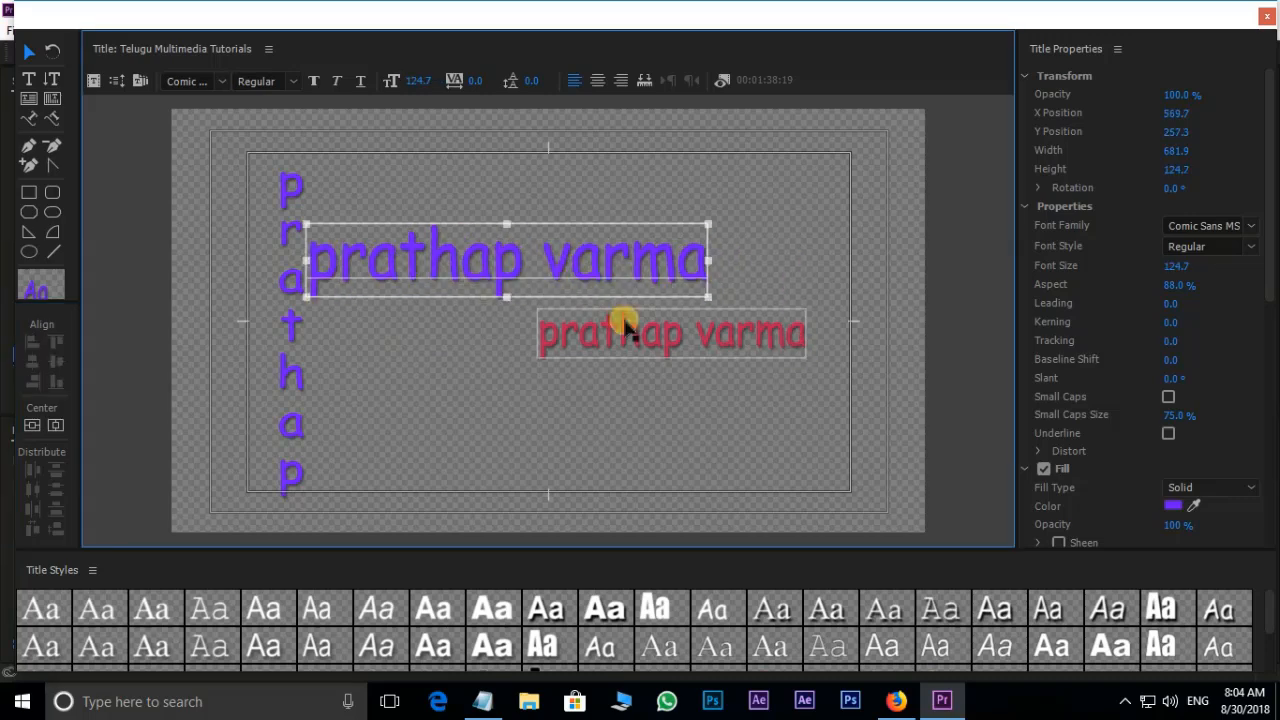
left_click_drag(686, 320, 770, 343)
left_click(651, 263)
left_click_drag(651, 263, 624, 266)
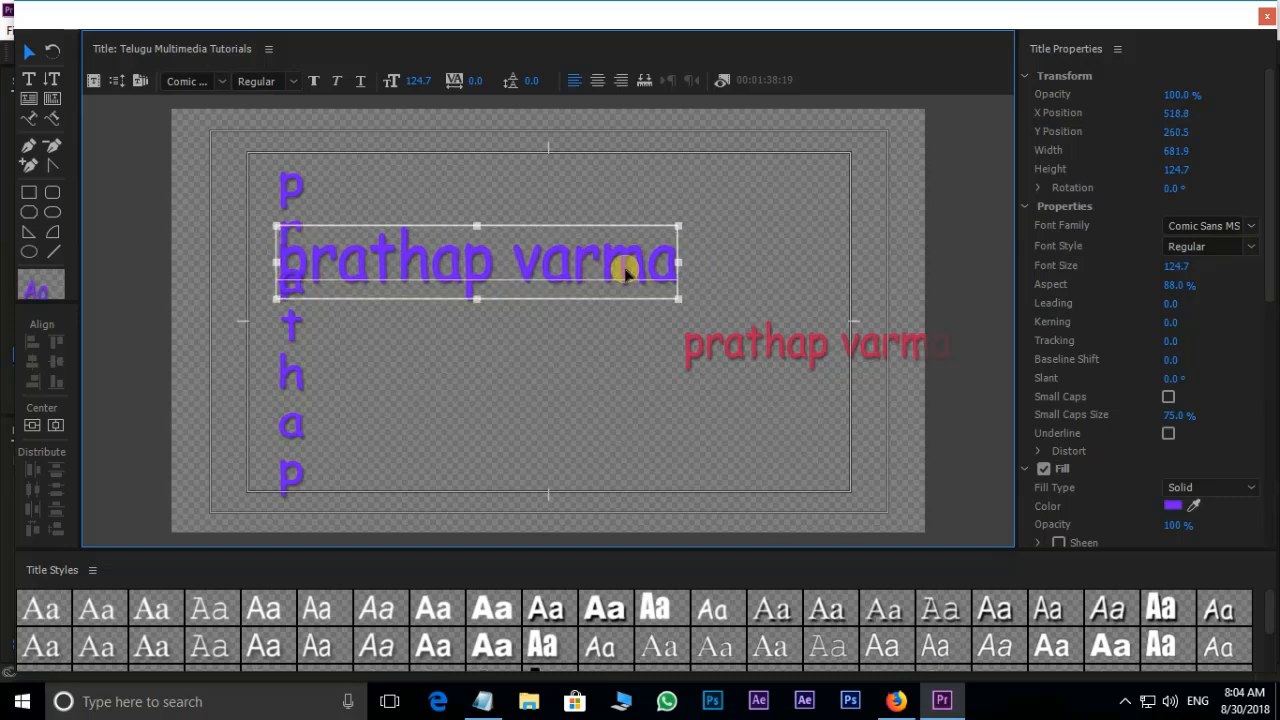
left_click(733, 368, "shift")
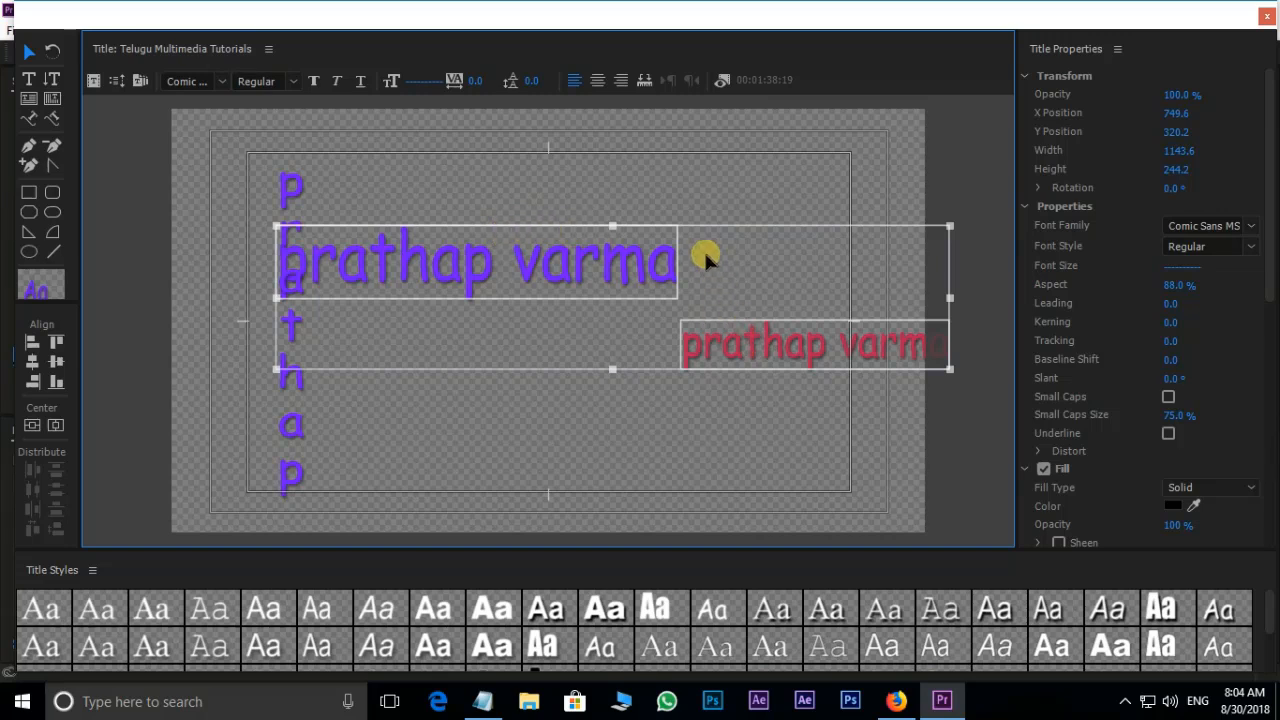
left_click(55, 343)
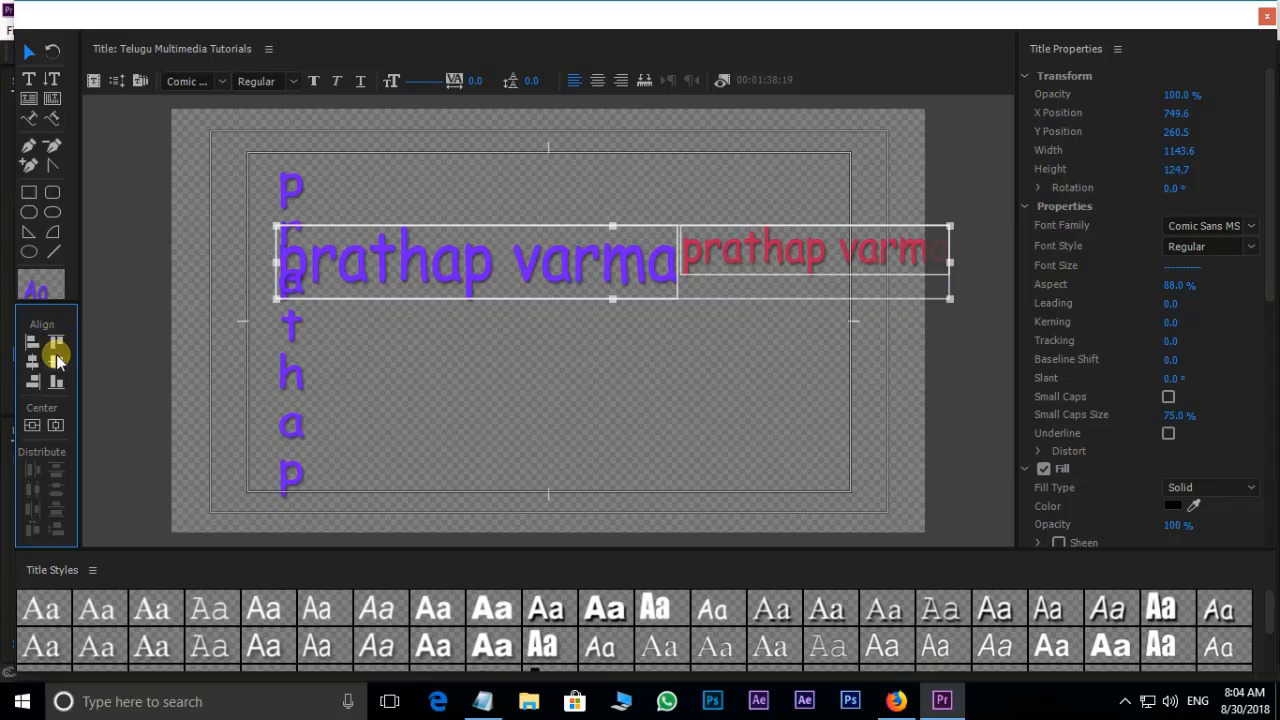
left_click(56, 360)
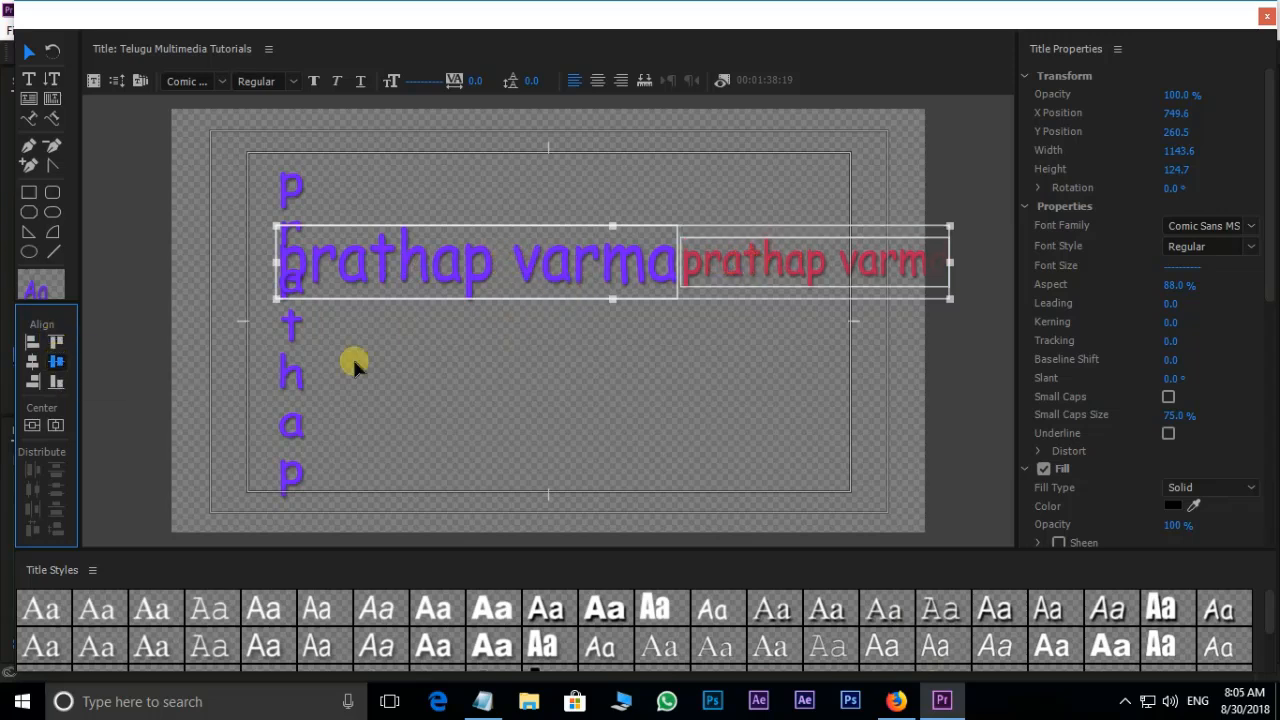
left_click(56, 381)
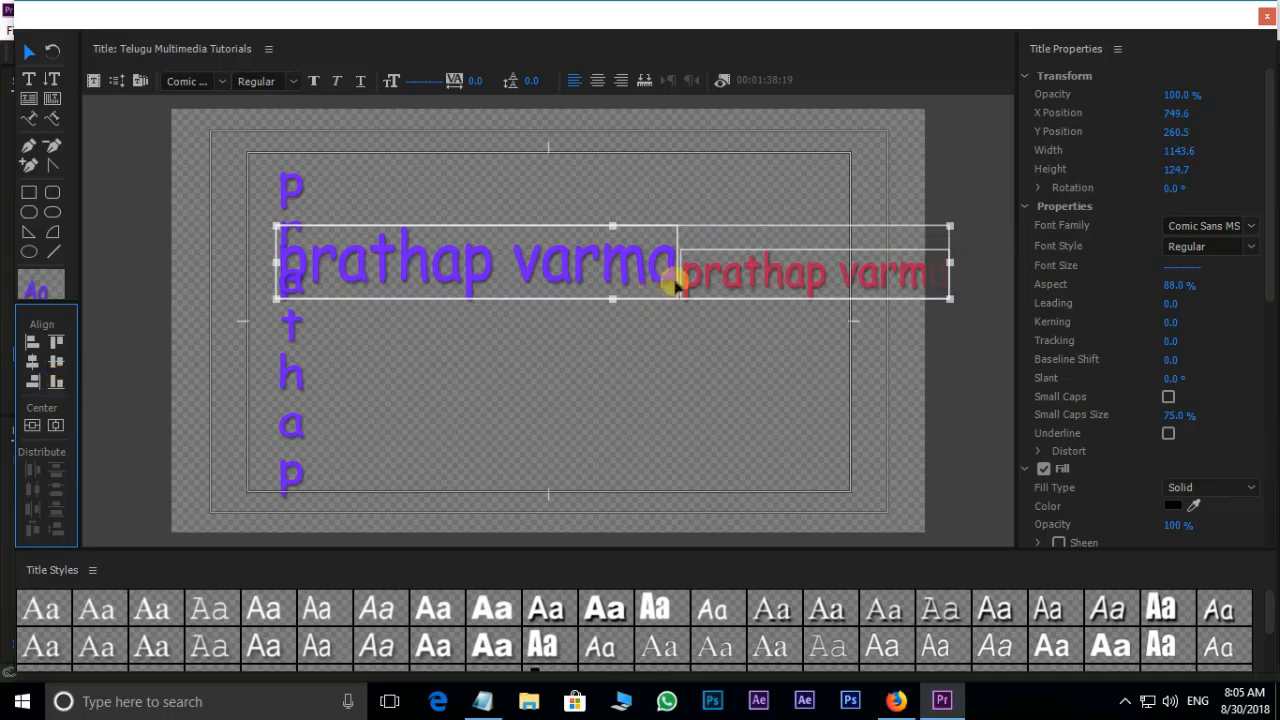
Draw a purple square below the titles and add two progressively smaller copies to its right
left_click(28, 193)
left_click_drag(453, 368, 536, 441)
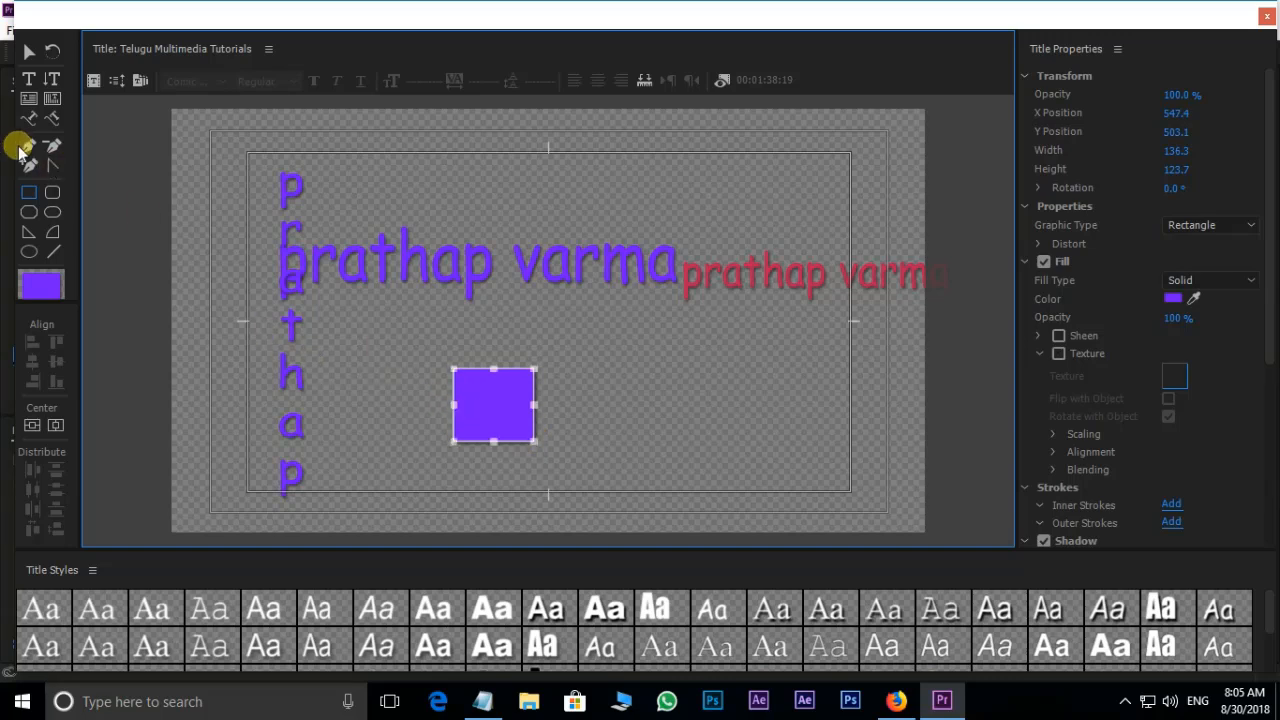
left_click(28, 51)
left_click_drag(497, 411, 499, 410)
key("ctrl+c")
key("ctrl+v")
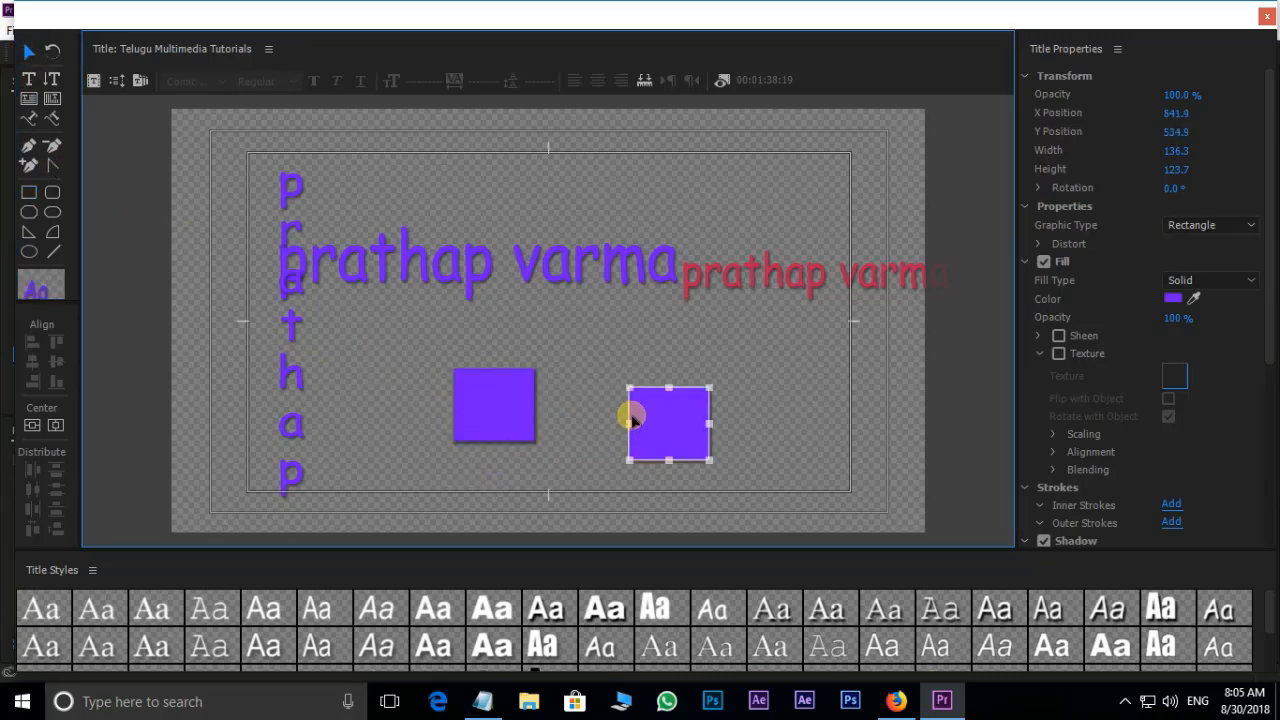
left_click_drag(628, 417, 607, 408)
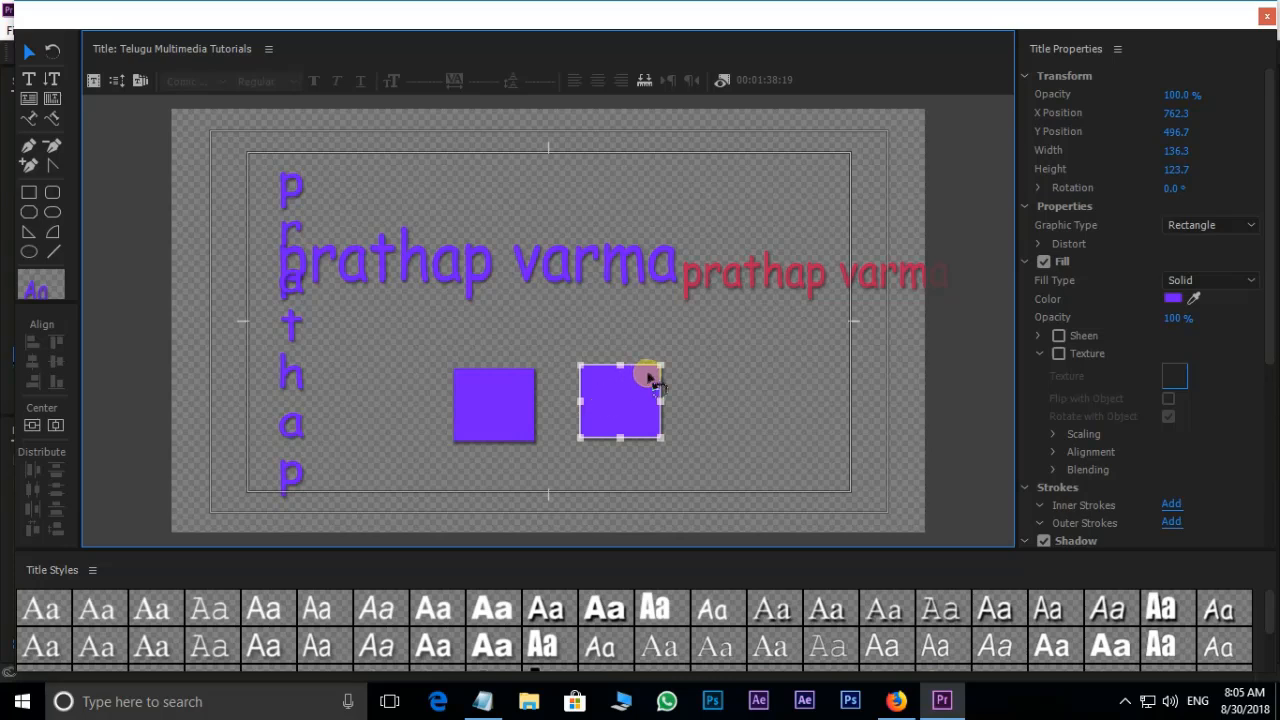
left_click_drag(661, 366, 600, 410)
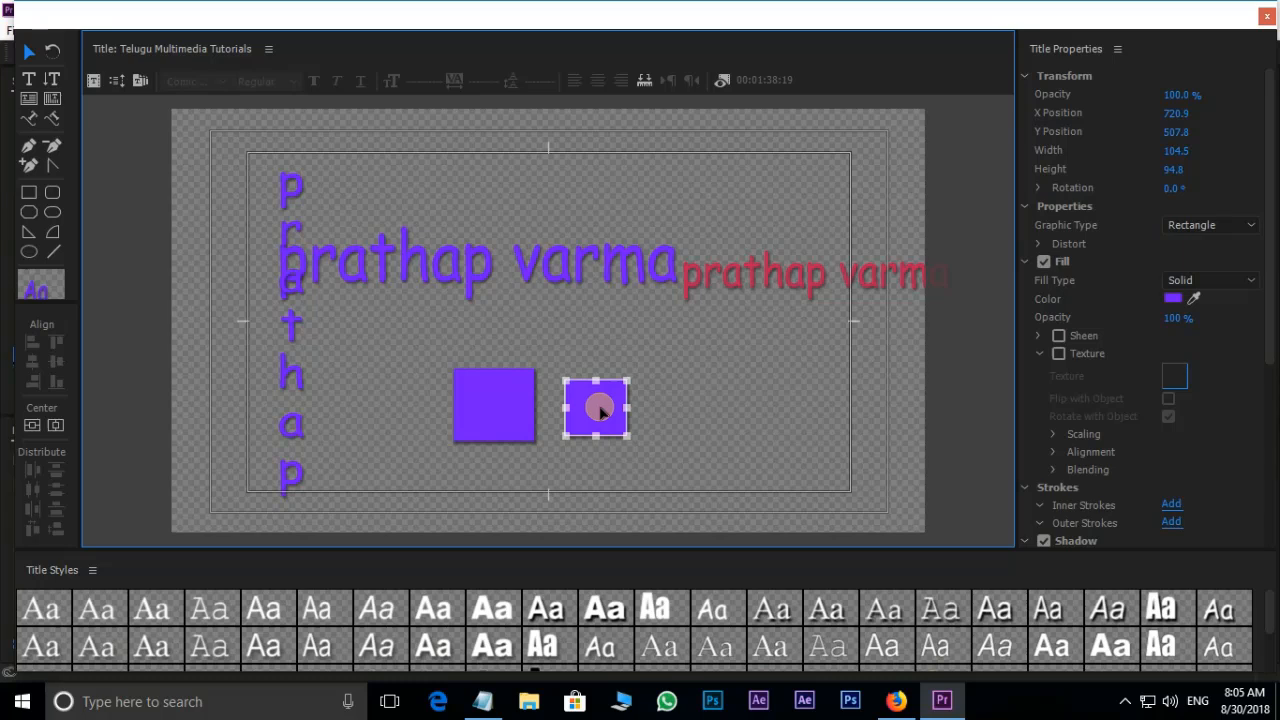
left_click(696, 404)
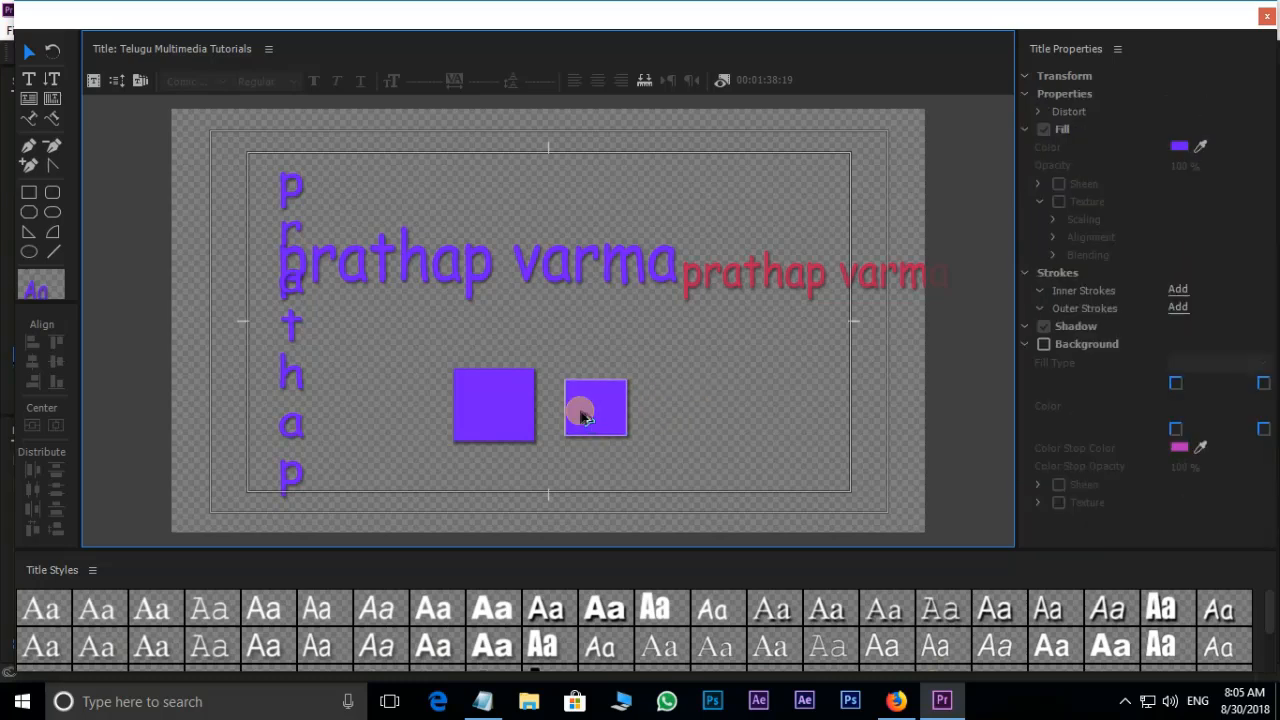
left_click_drag(584, 418, 712, 390)
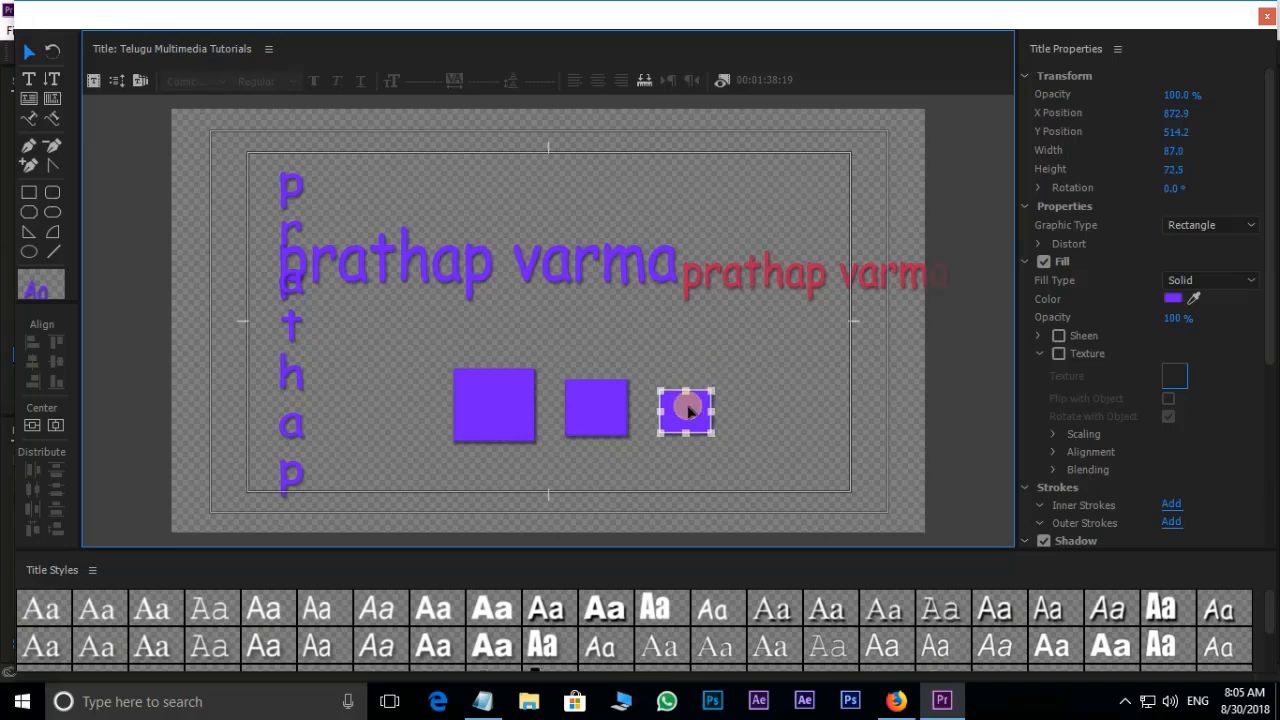
Fill the middle square yellow (D0FC00) and the smallest square blue (001EFC)
left_click(596, 406)
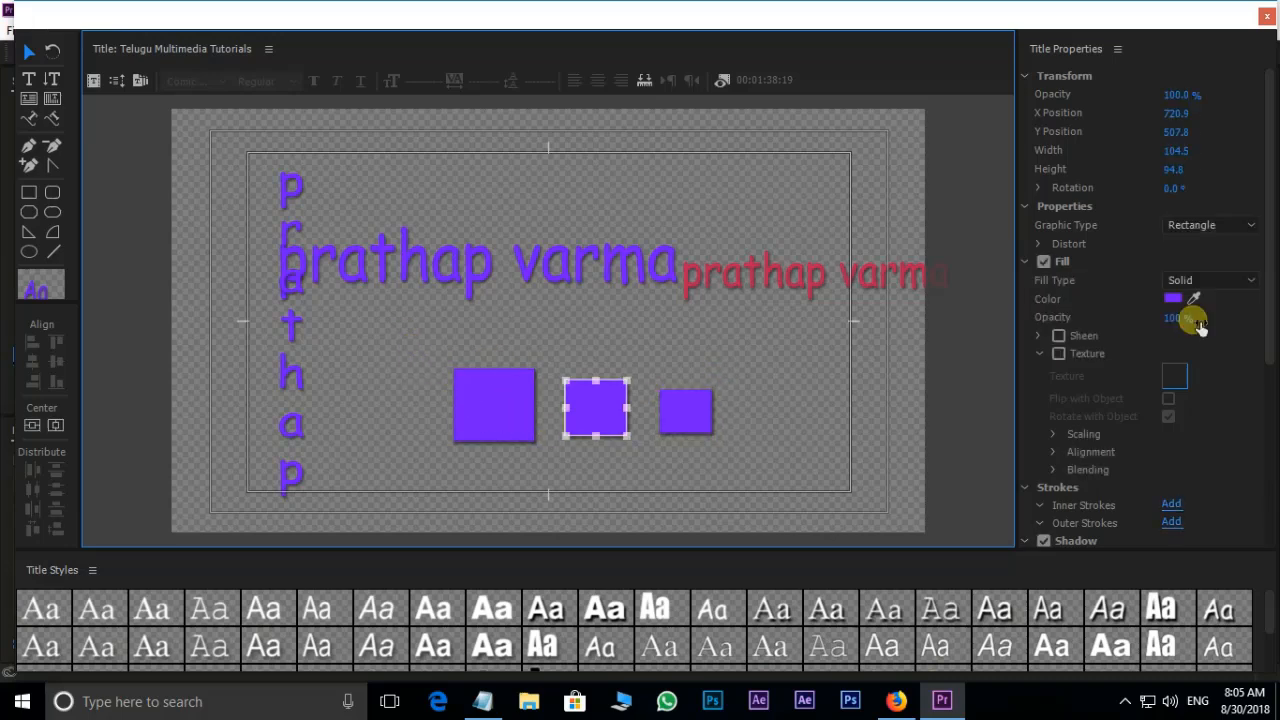
left_click(1173, 298)
left_click(692, 305)
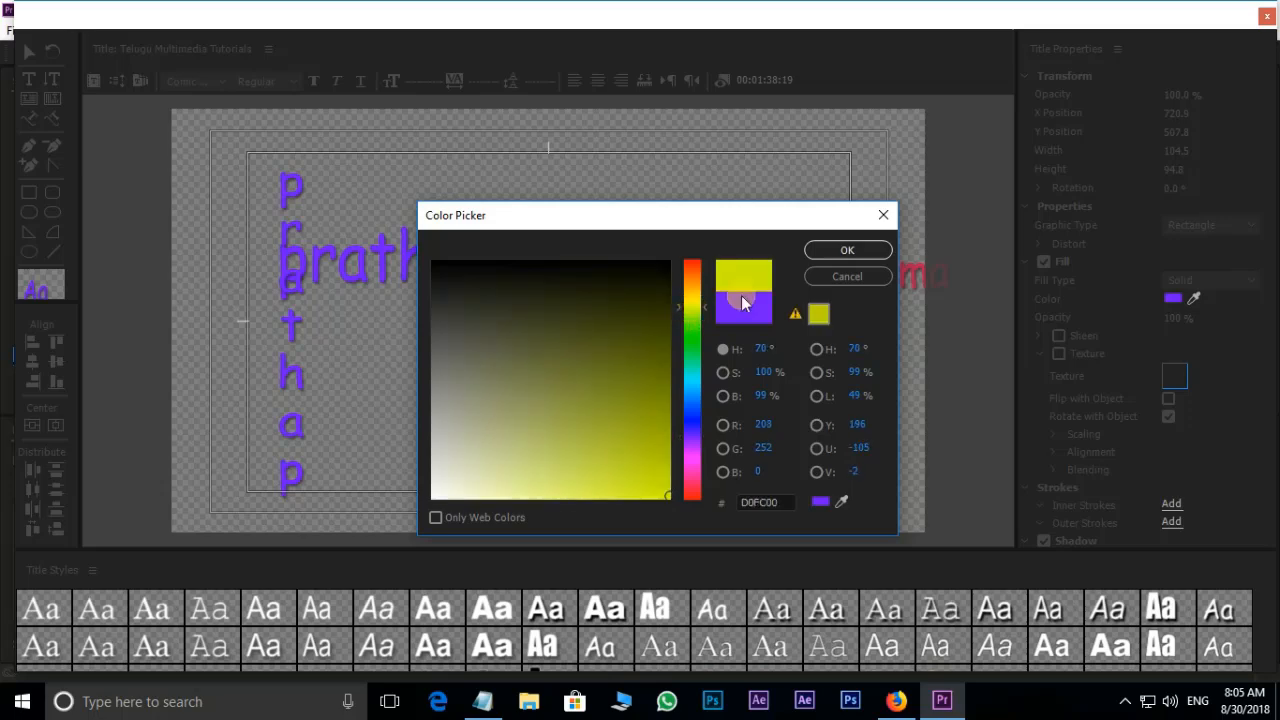
left_click(847, 250)
left_click(700, 412)
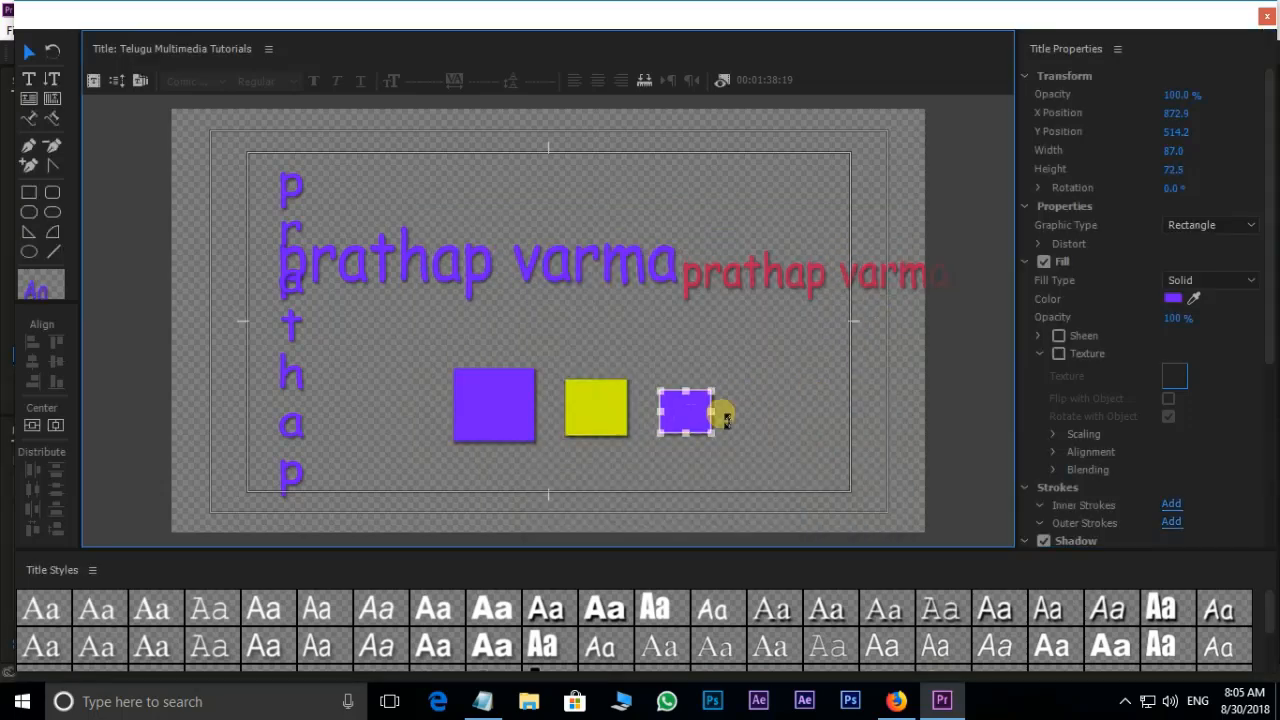
left_click(1173, 298)
left_click(695, 413)
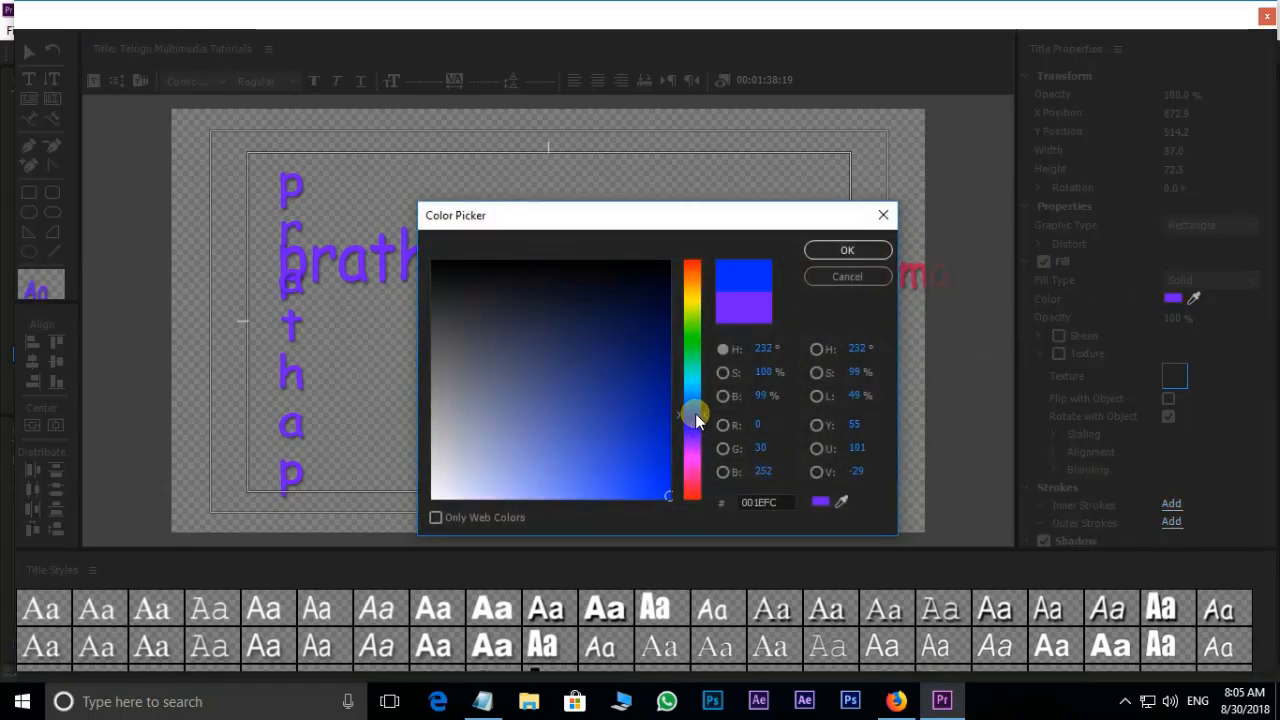
left_click(835, 252)
Select the three squares and try top, centre and bottom alignment on them
left_click_drag(455, 342, 682, 455)
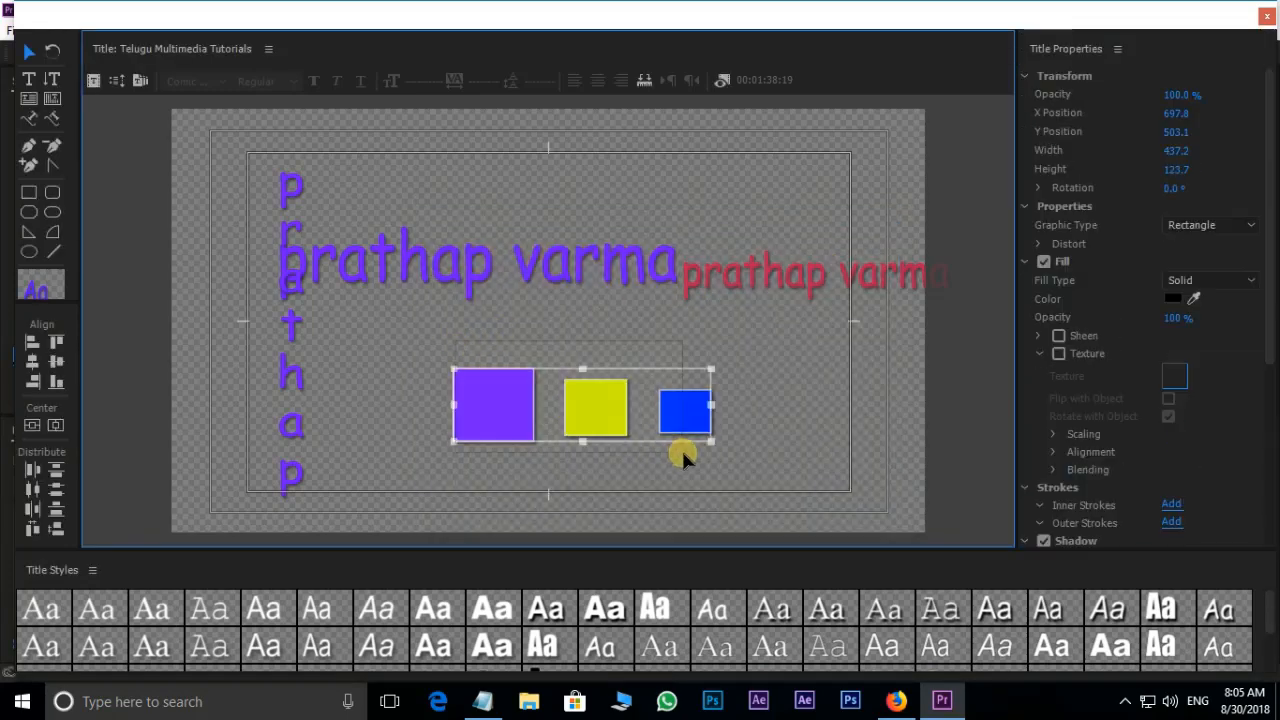
left_click(57, 341)
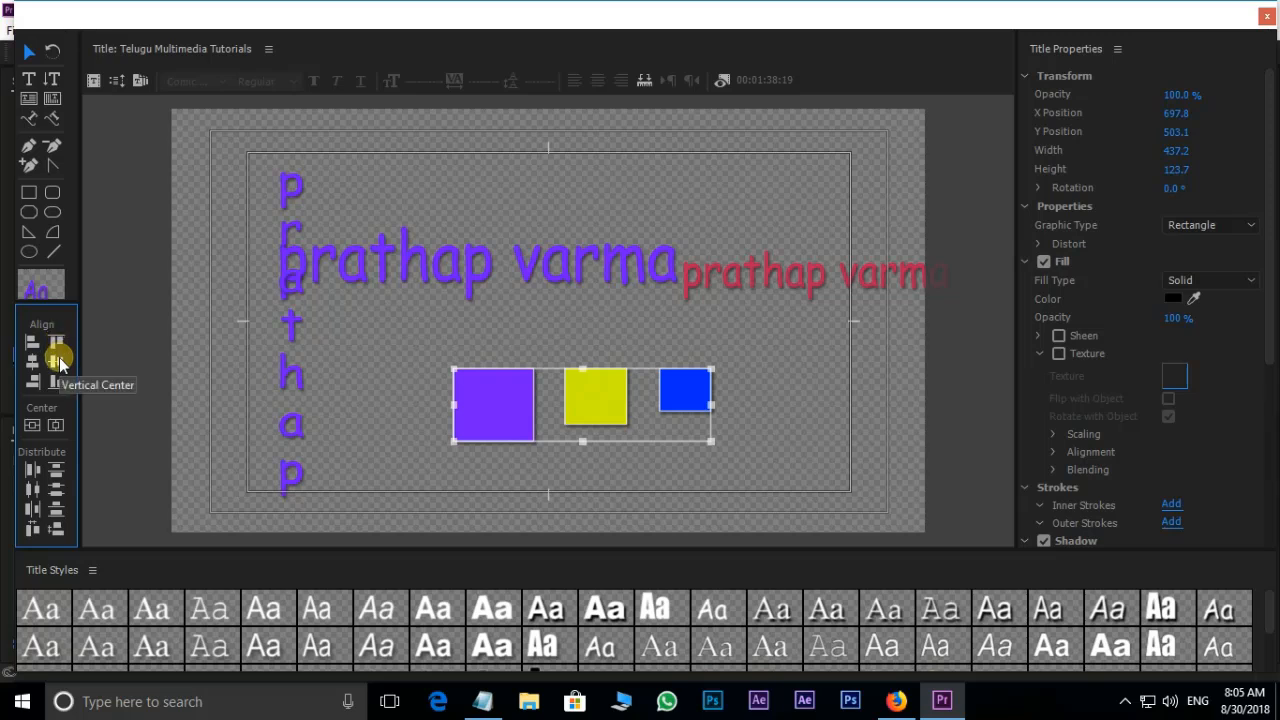
left_click(57, 360)
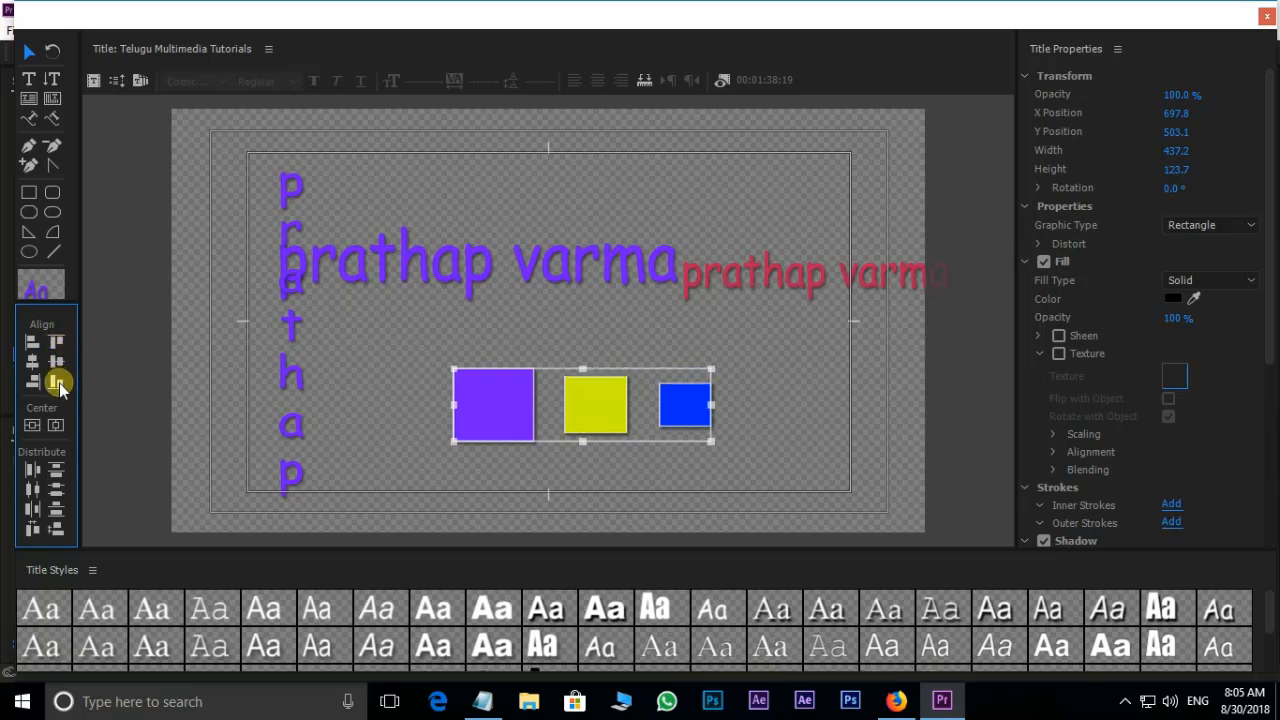
left_click(57, 381)
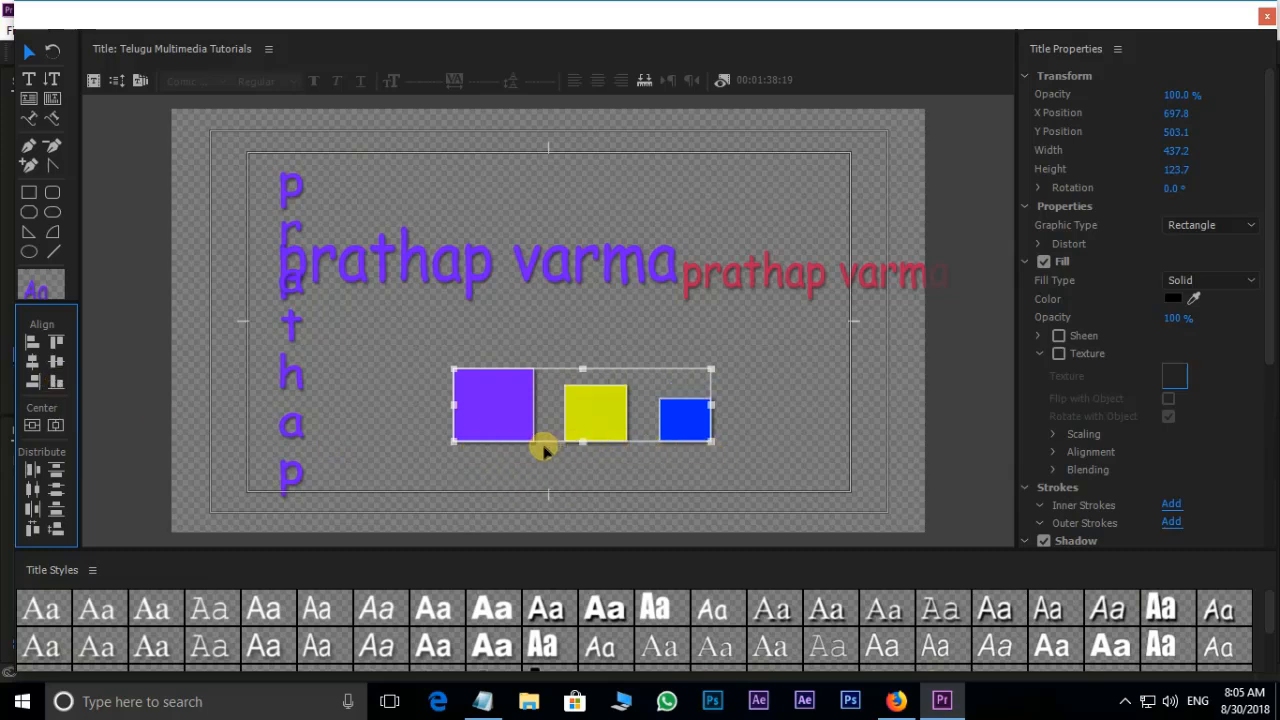
left_click(57, 342)
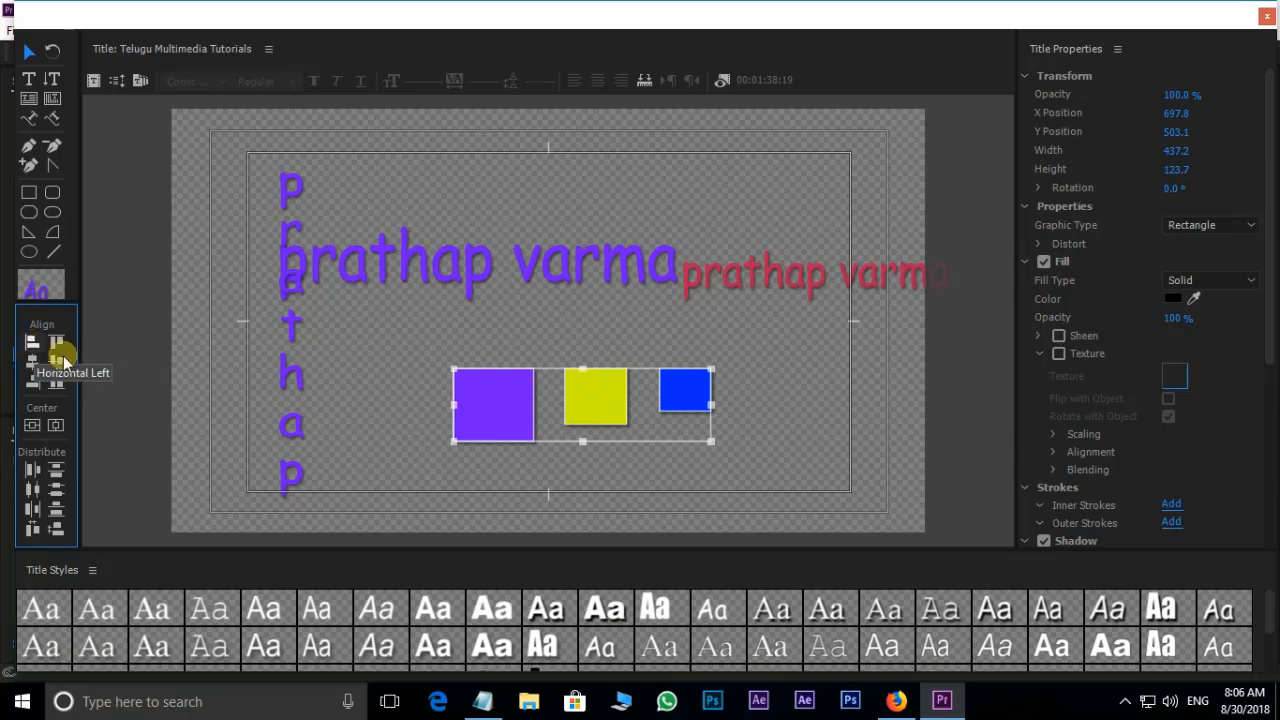
Try left, centre and right alignment, then spread the squares back out in a row
left_click(454, 406)
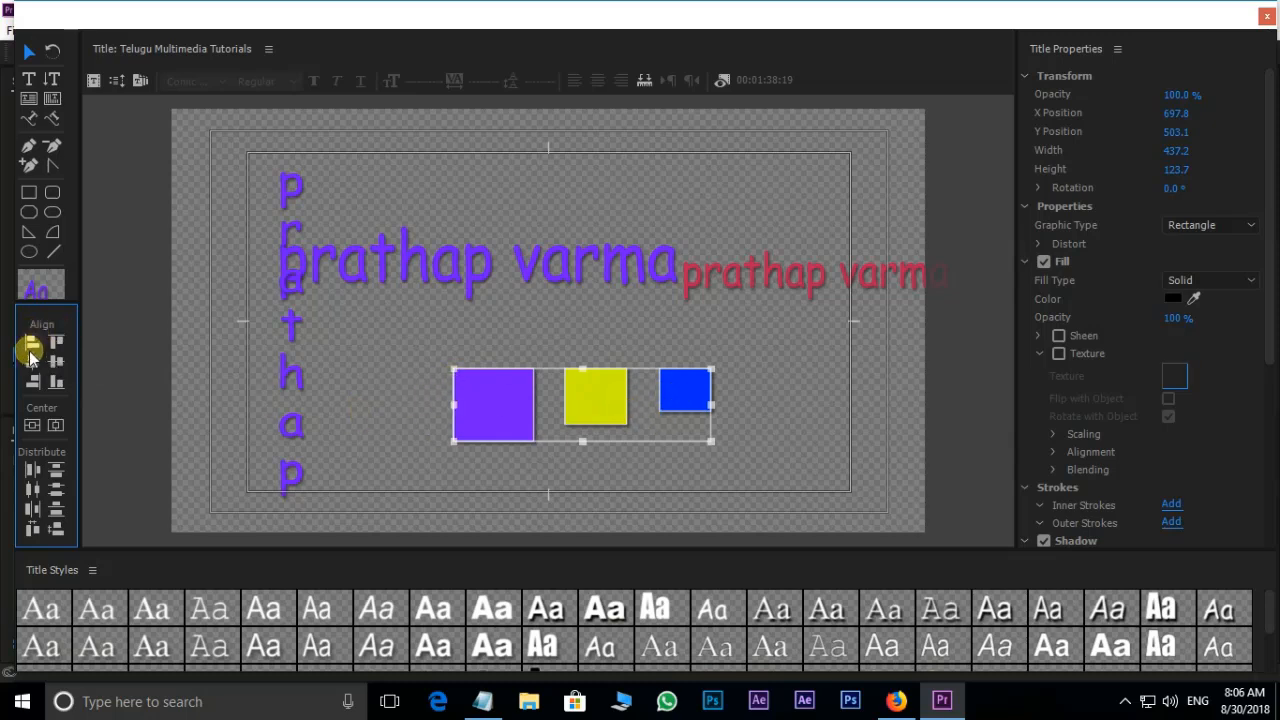
left_click(32, 343)
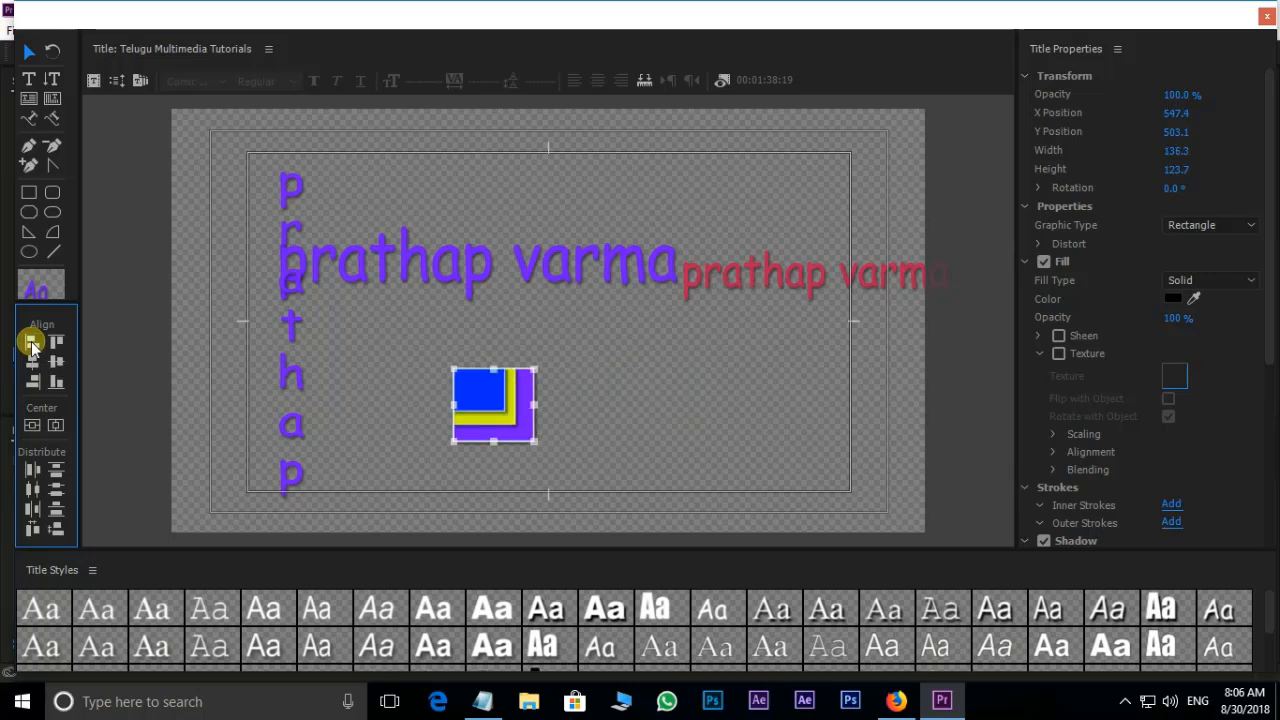
left_click(33, 362)
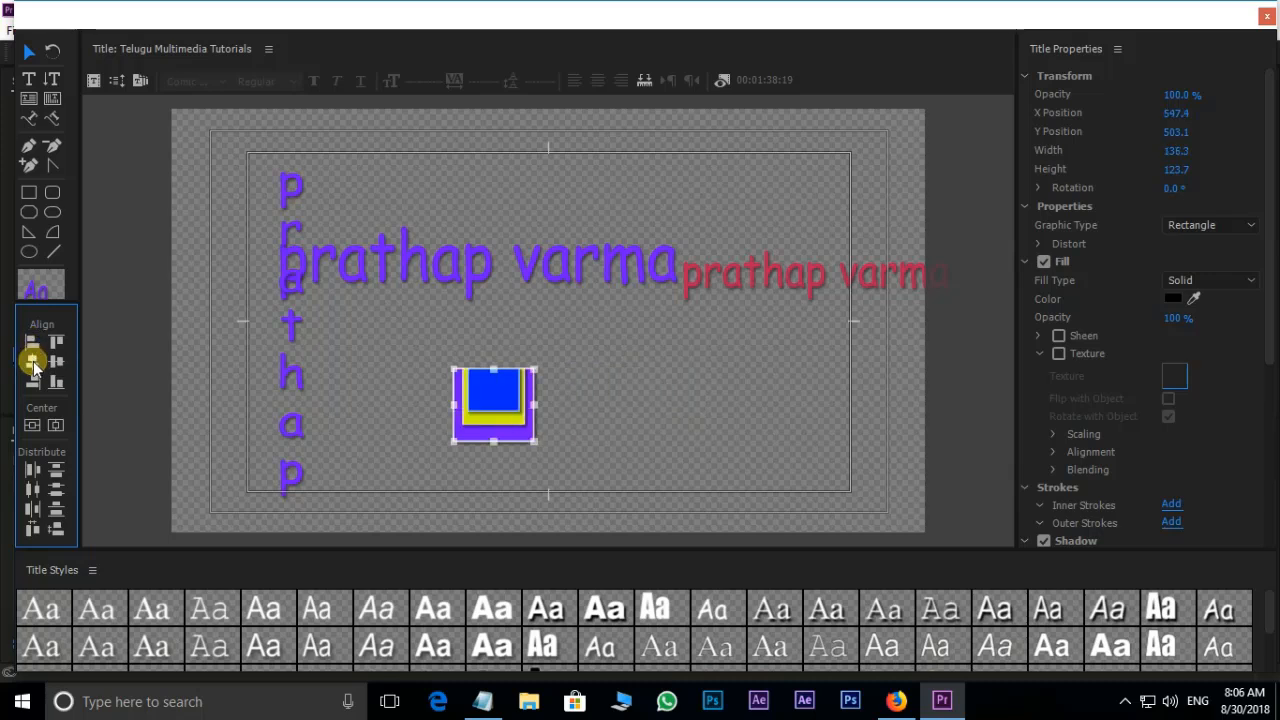
left_click(33, 383)
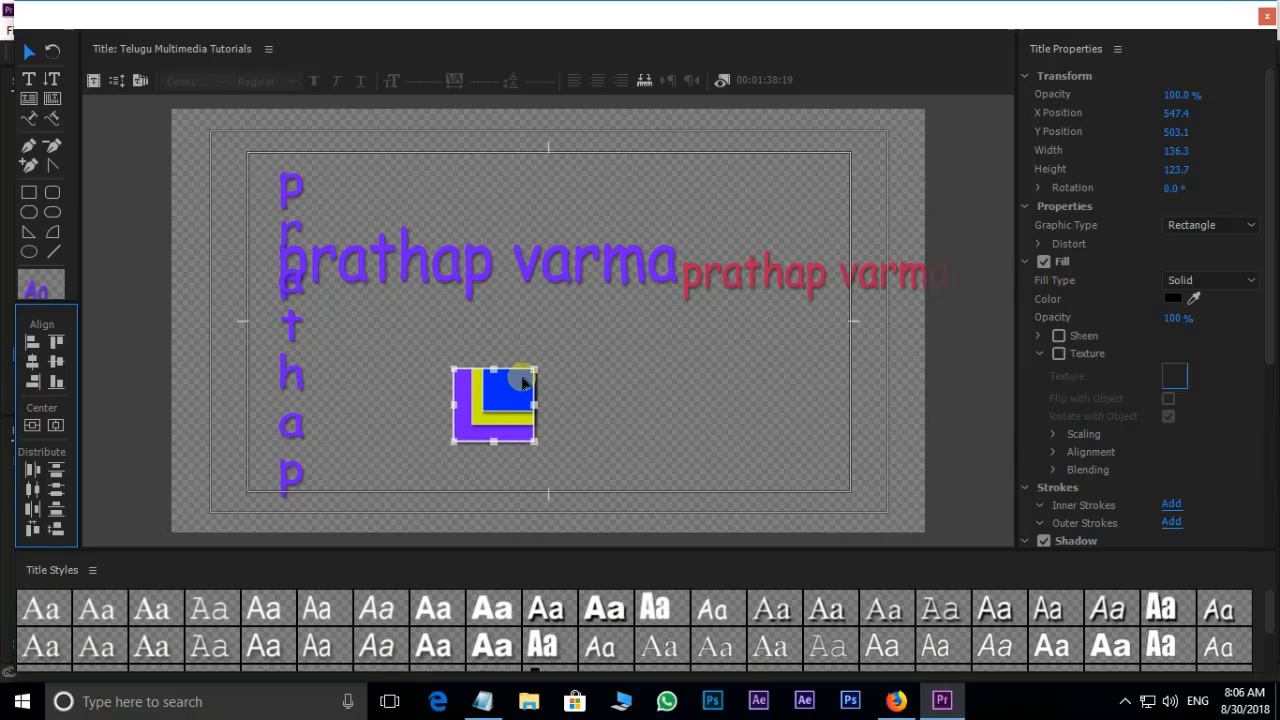
left_click(32, 528)
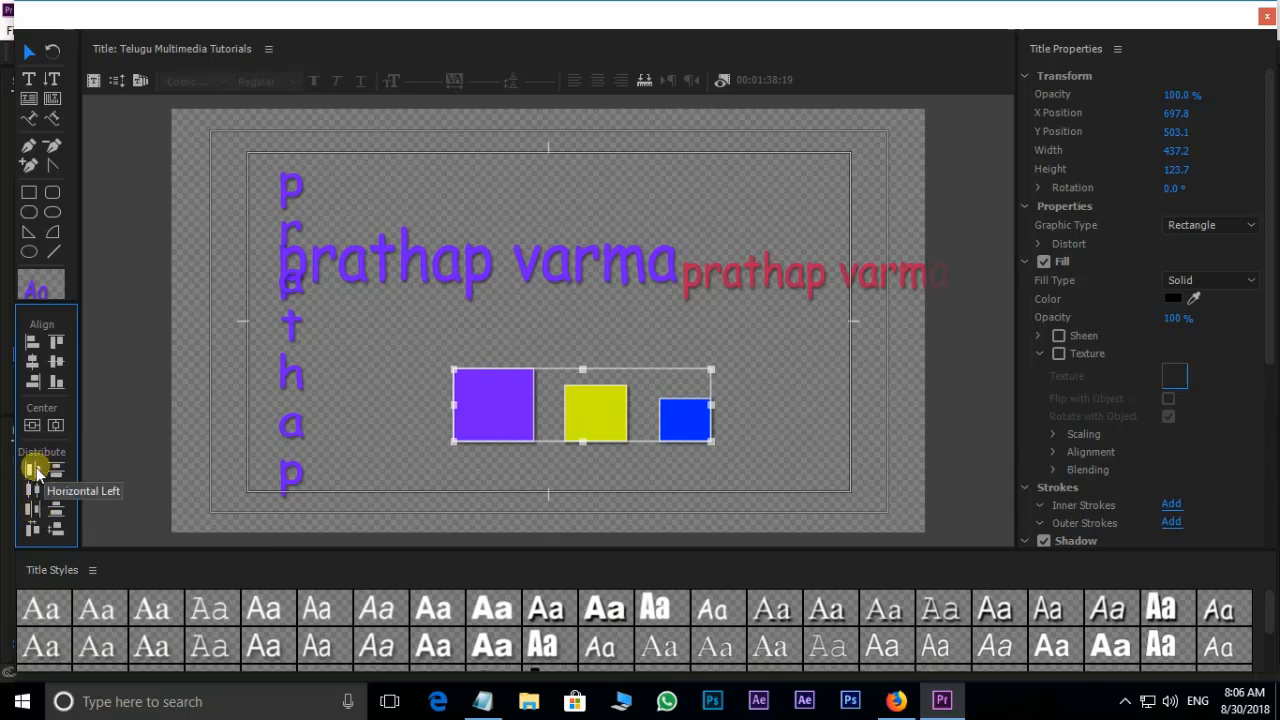
Nudge the yellow square left, then select all three squares and apply even spacing
left_click(627, 470)
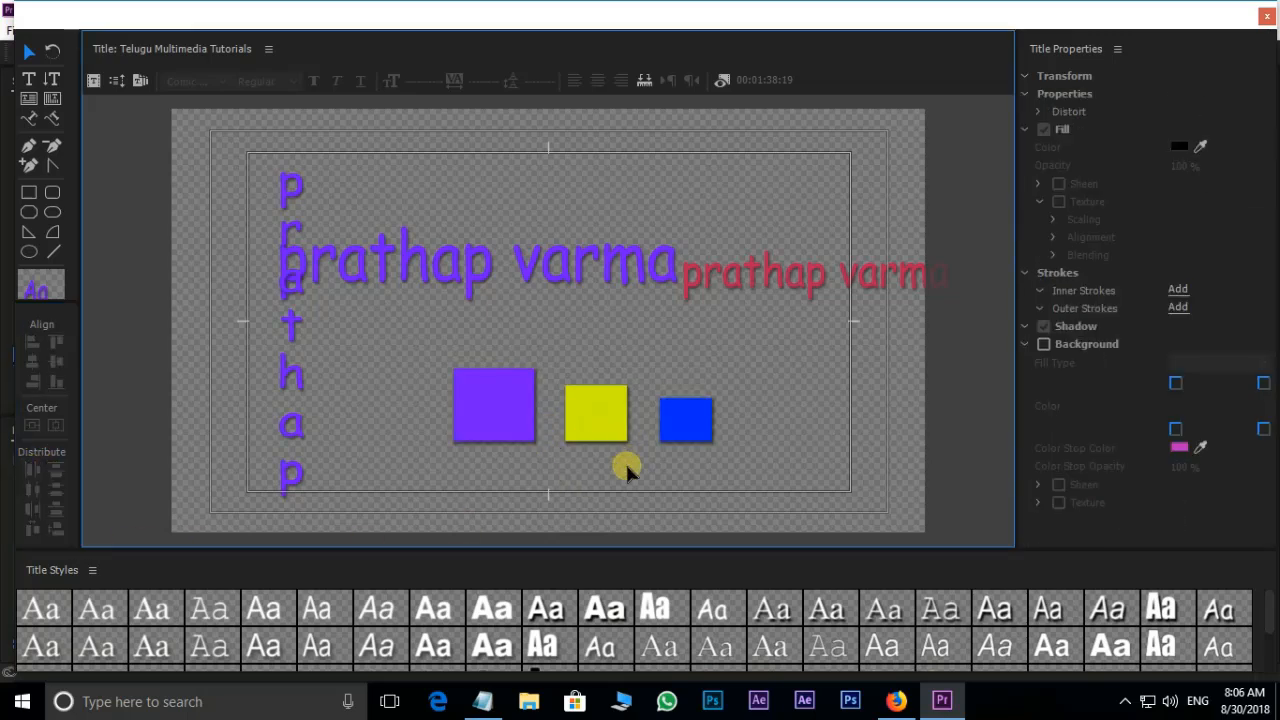
left_click_drag(607, 424, 641, 422)
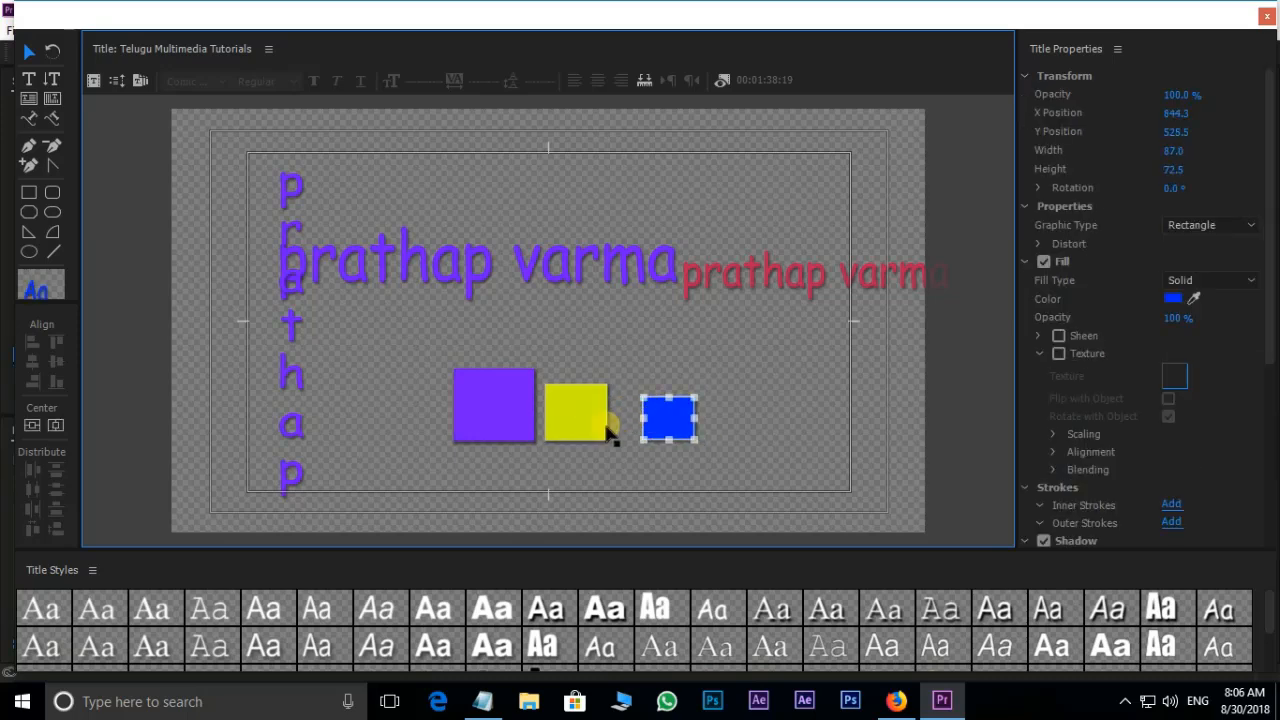
left_click_drag(406, 326, 690, 470)
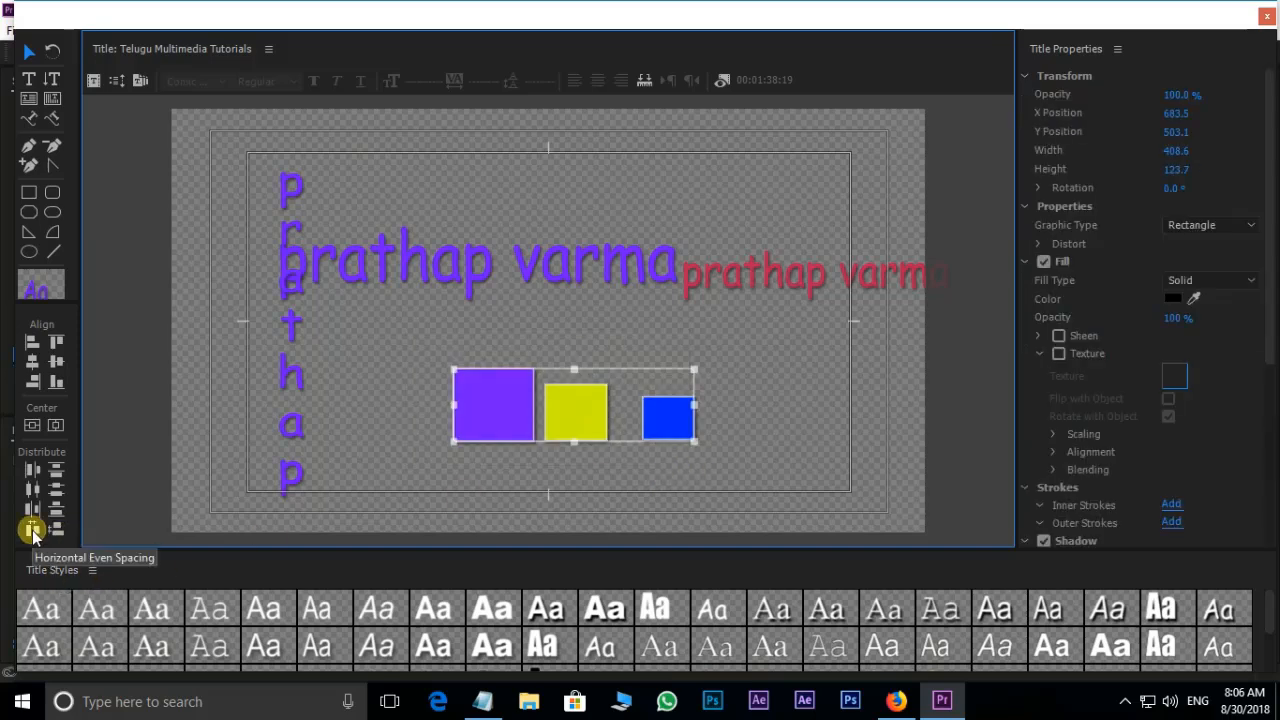
left_click(32, 531)
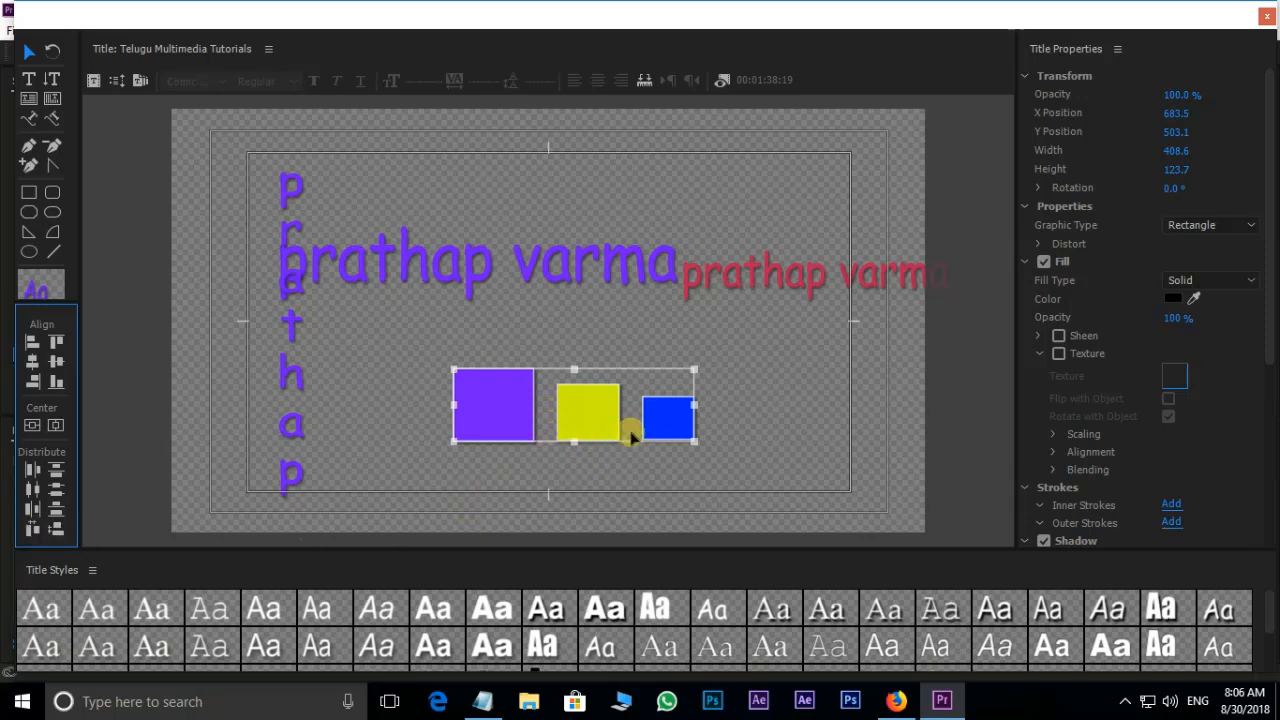
Stack the squares purple, yellow, blue in a column and space them evenly top to bottom
left_click_drag(574, 405, 516, 460)
left_click(592, 415)
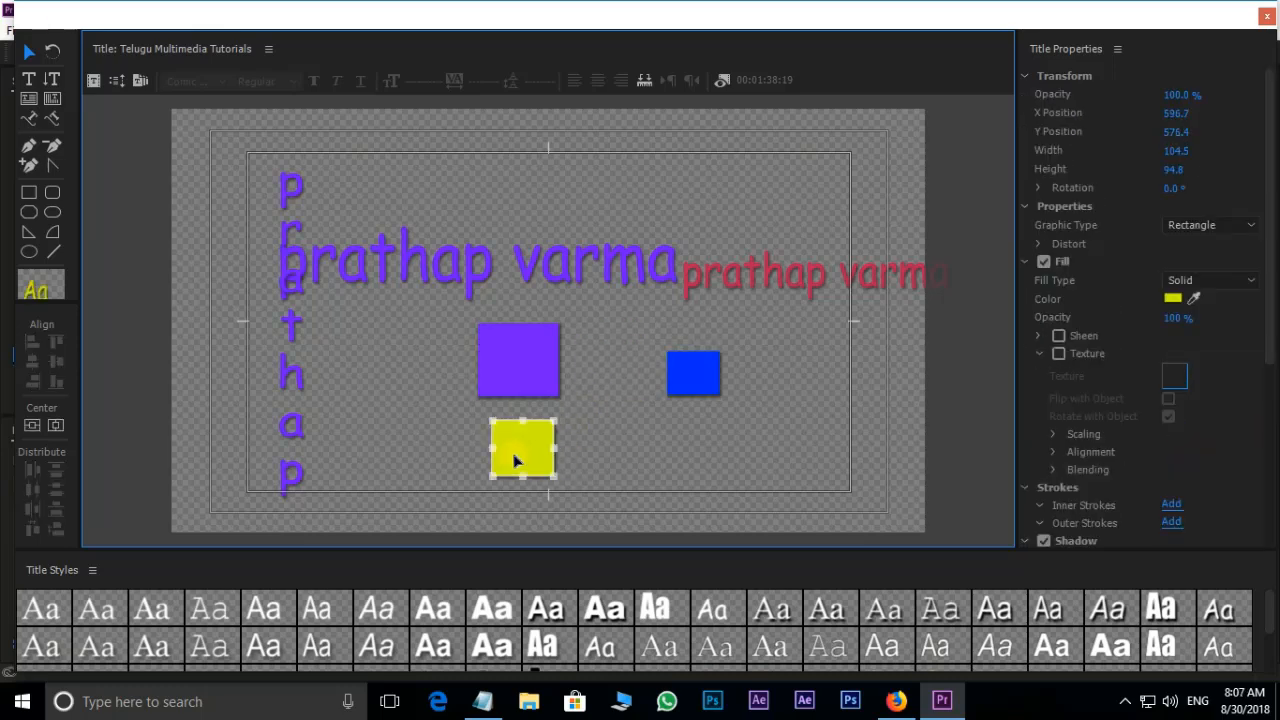
left_click_drag(676, 376, 508, 506)
left_click(455, 350)
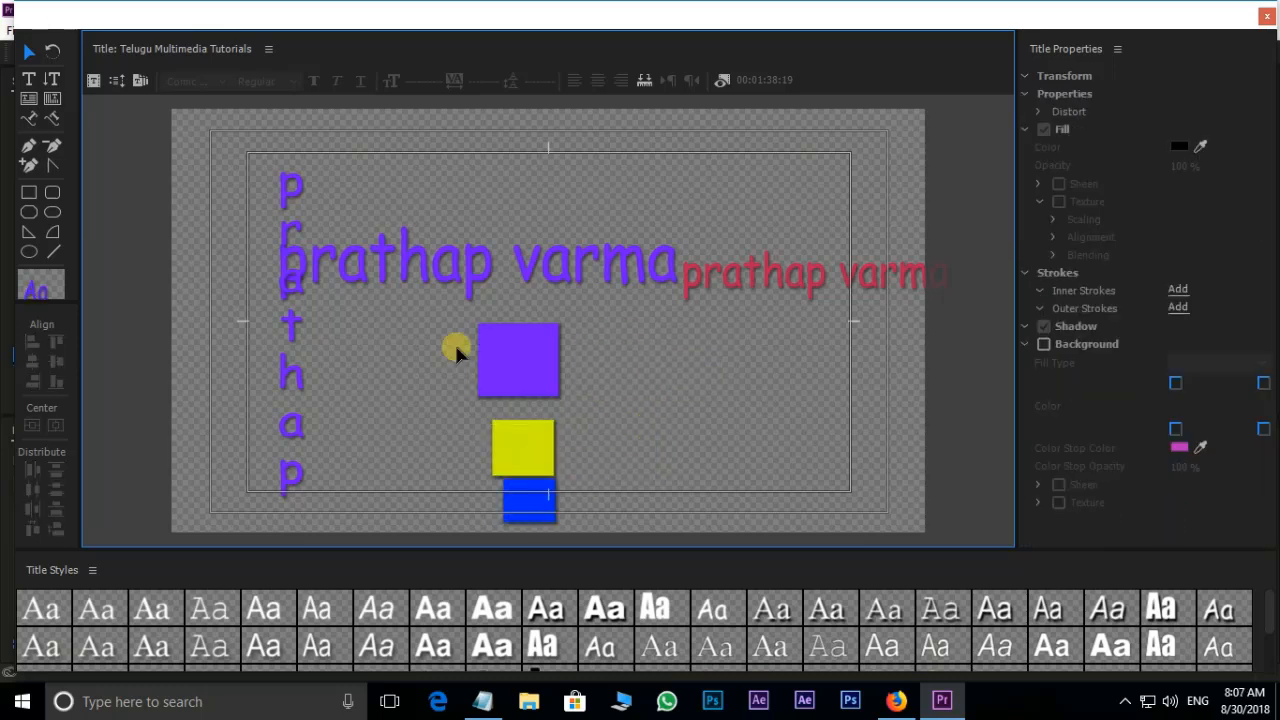
left_click_drag(455, 350, 550, 510)
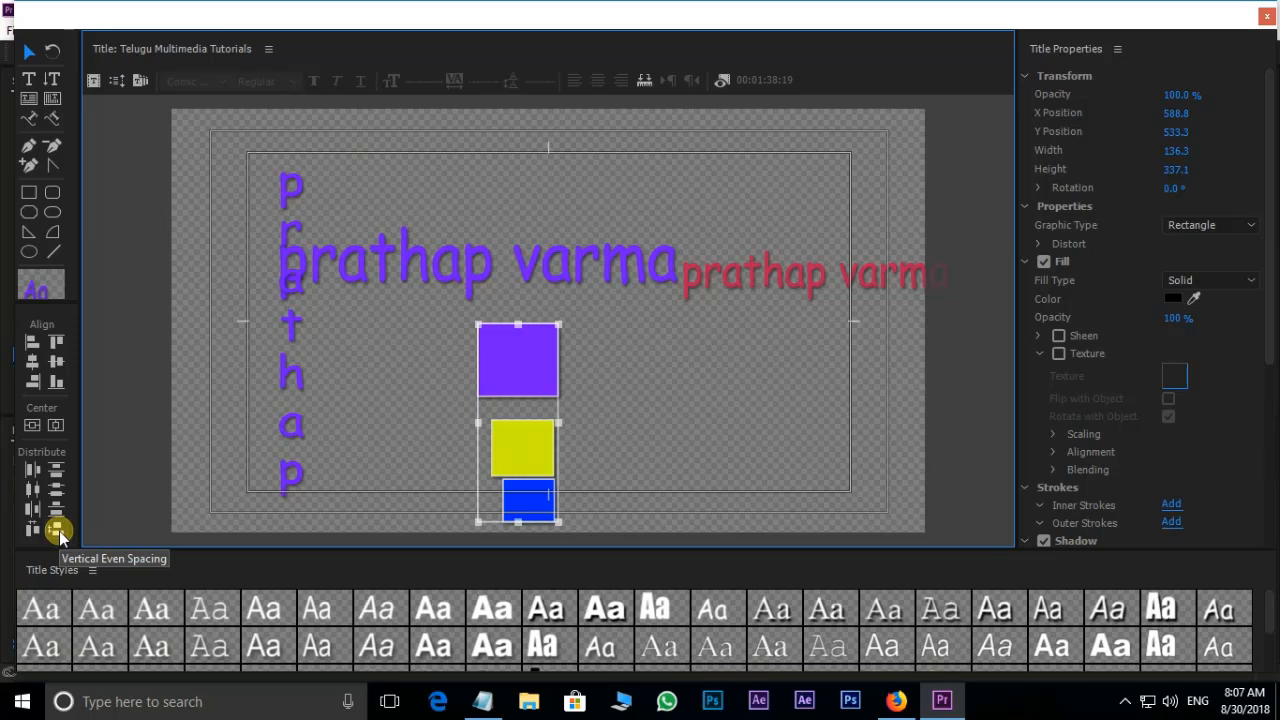
left_click(57, 530)
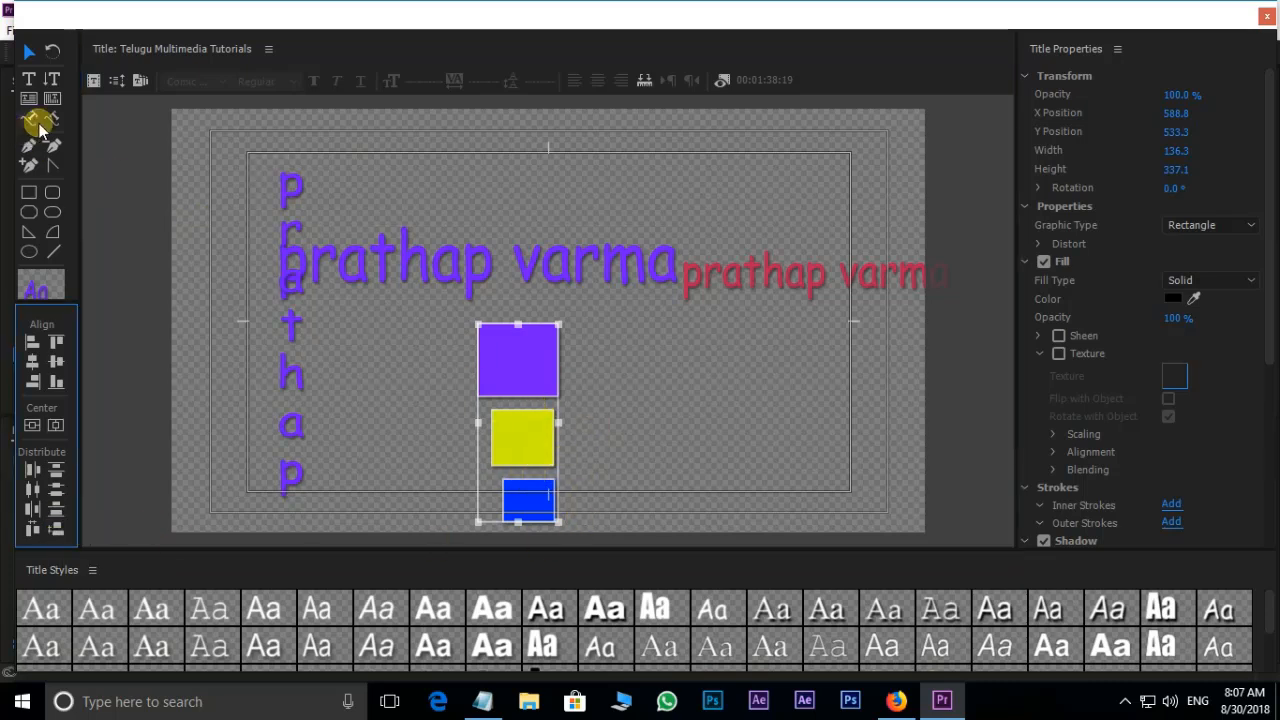
Cancel Roll/Crawl Options, delete the vertical name text and move the red name line toward centre
left_click(118, 82)
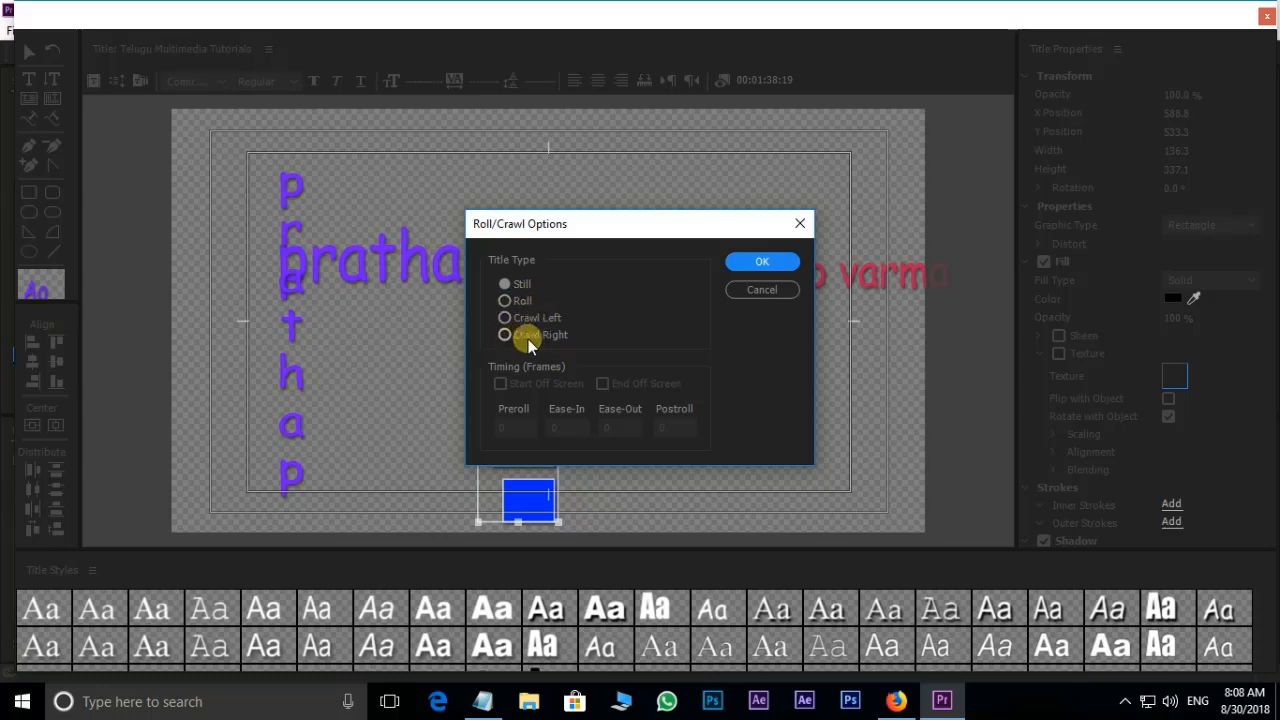
left_click(759, 290)
left_click(509, 277)
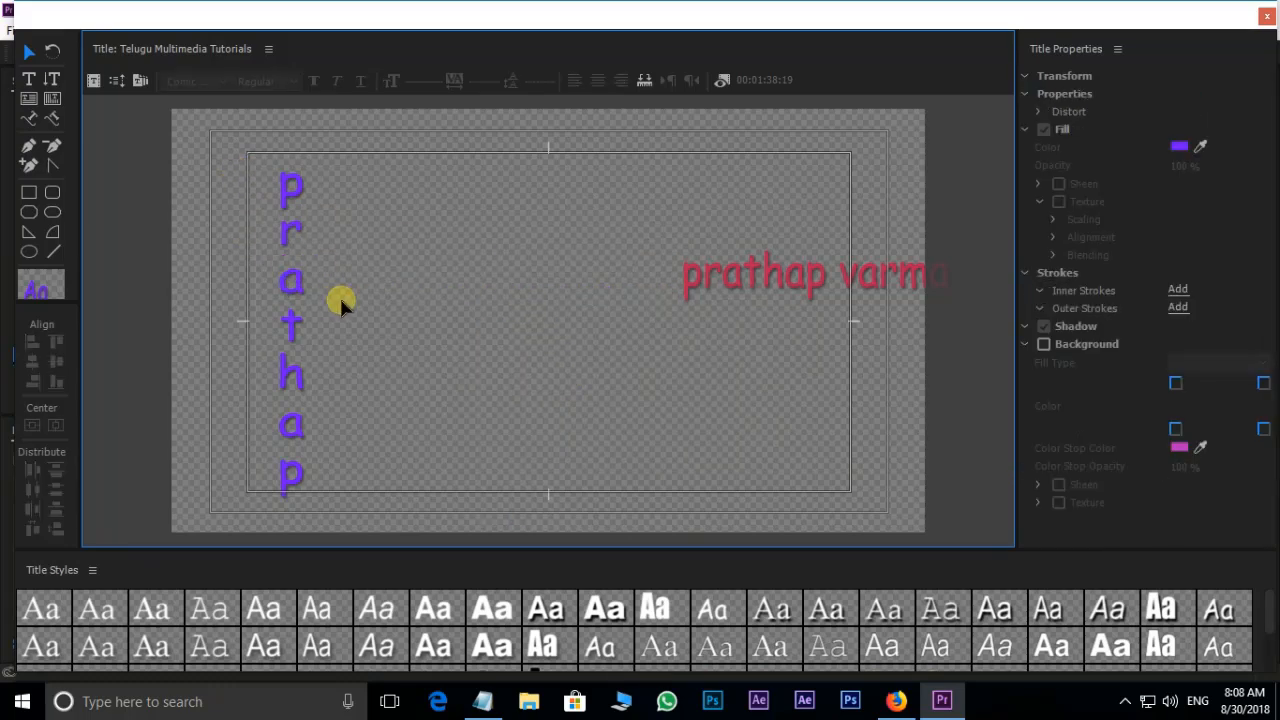
left_click(296, 308)
key("Delete")
left_click_drag(826, 274, 560, 289)
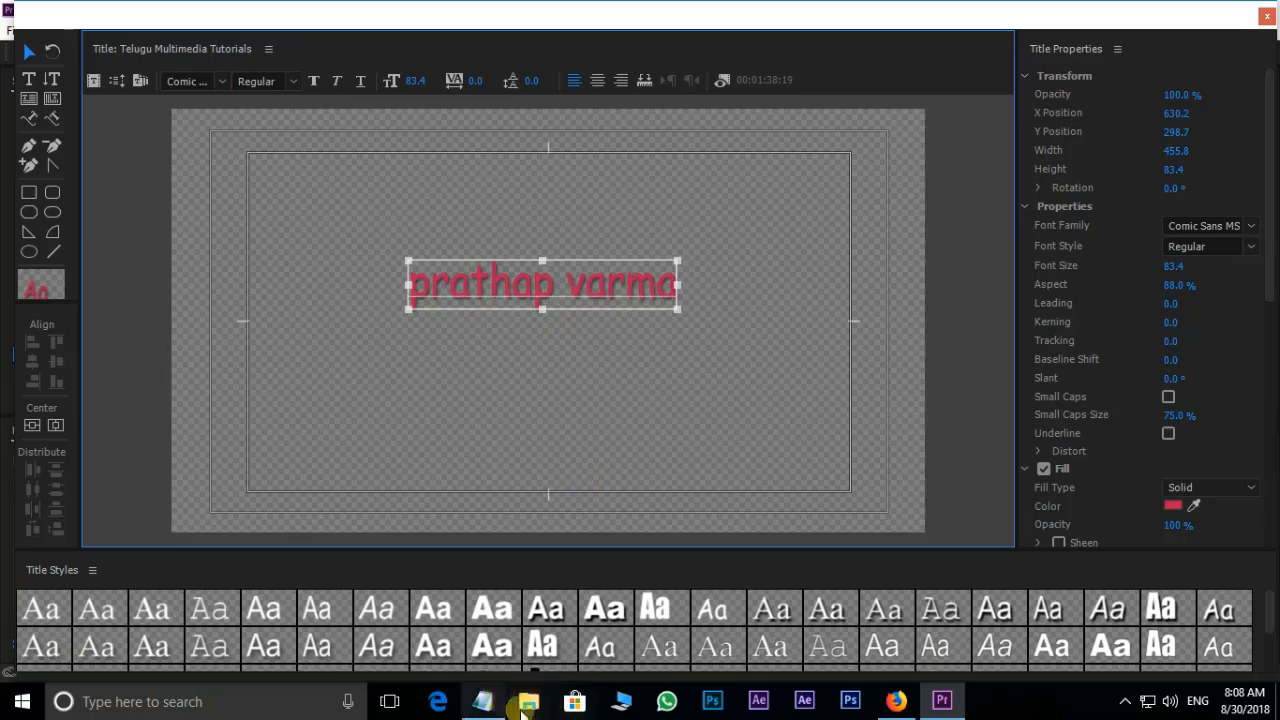
Copy the Notepad credits from the Special Thanks line through the last credit, then minimize Notepad
left_click(481, 702)
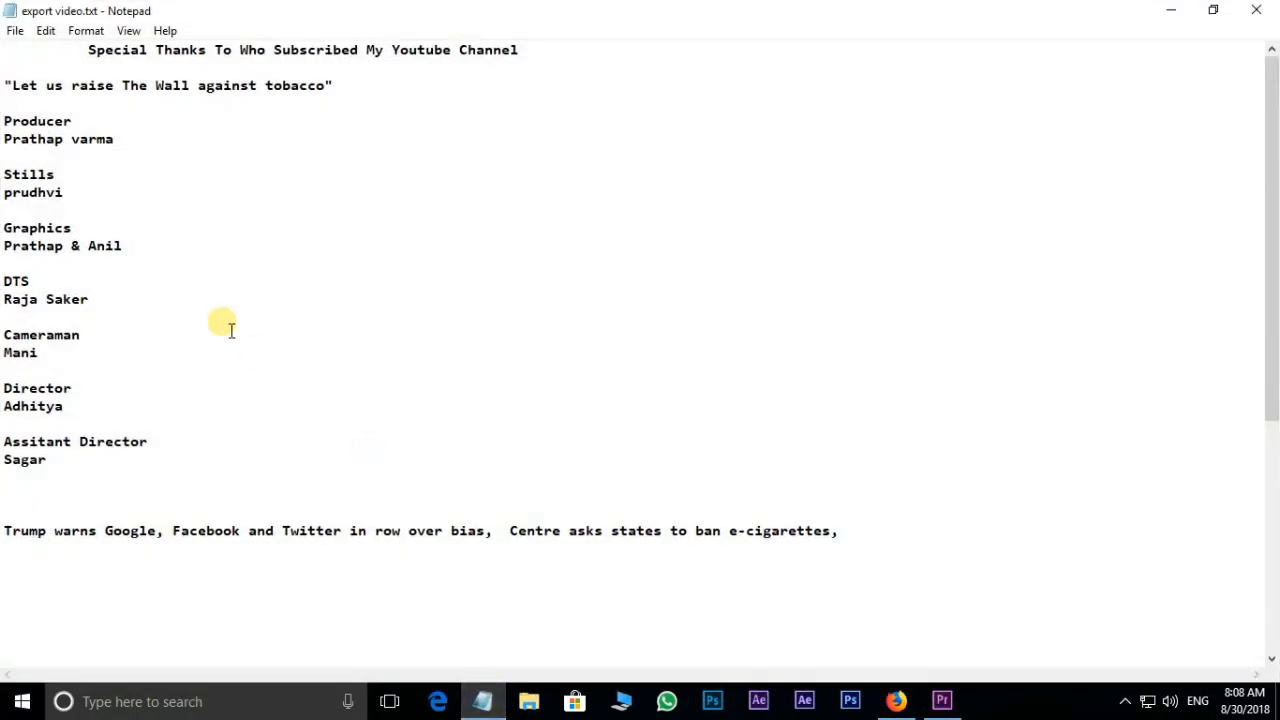
left_click_drag(88, 48, 176, 467)
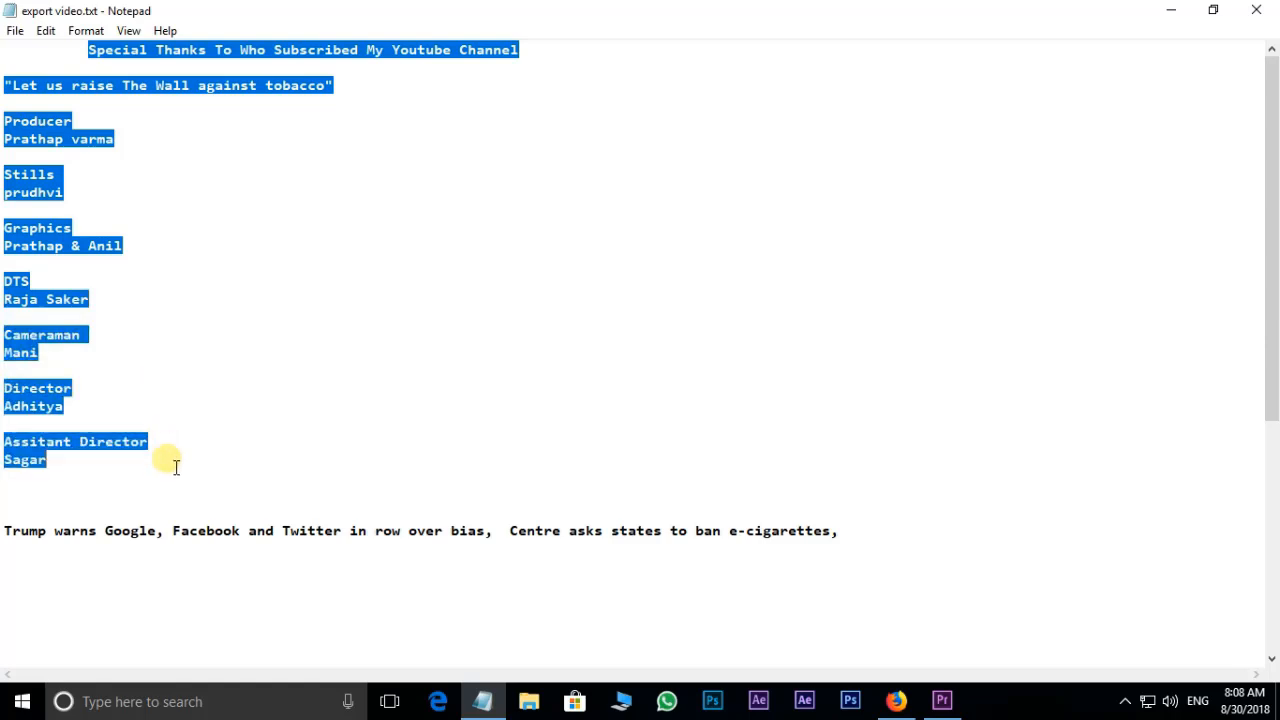
right_click(35, 343)
left_click(77, 403)
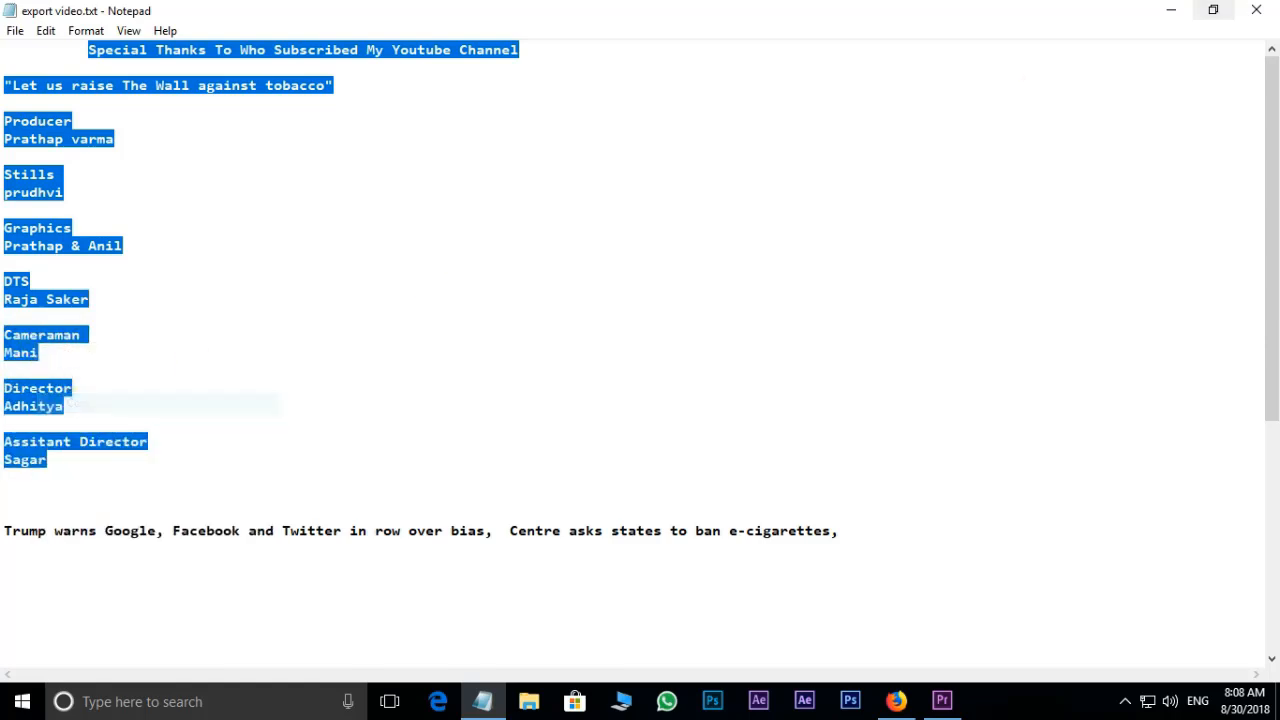
left_click(1169, 10)
Replace the red name text with the pasted credits block
double_click(570, 288)
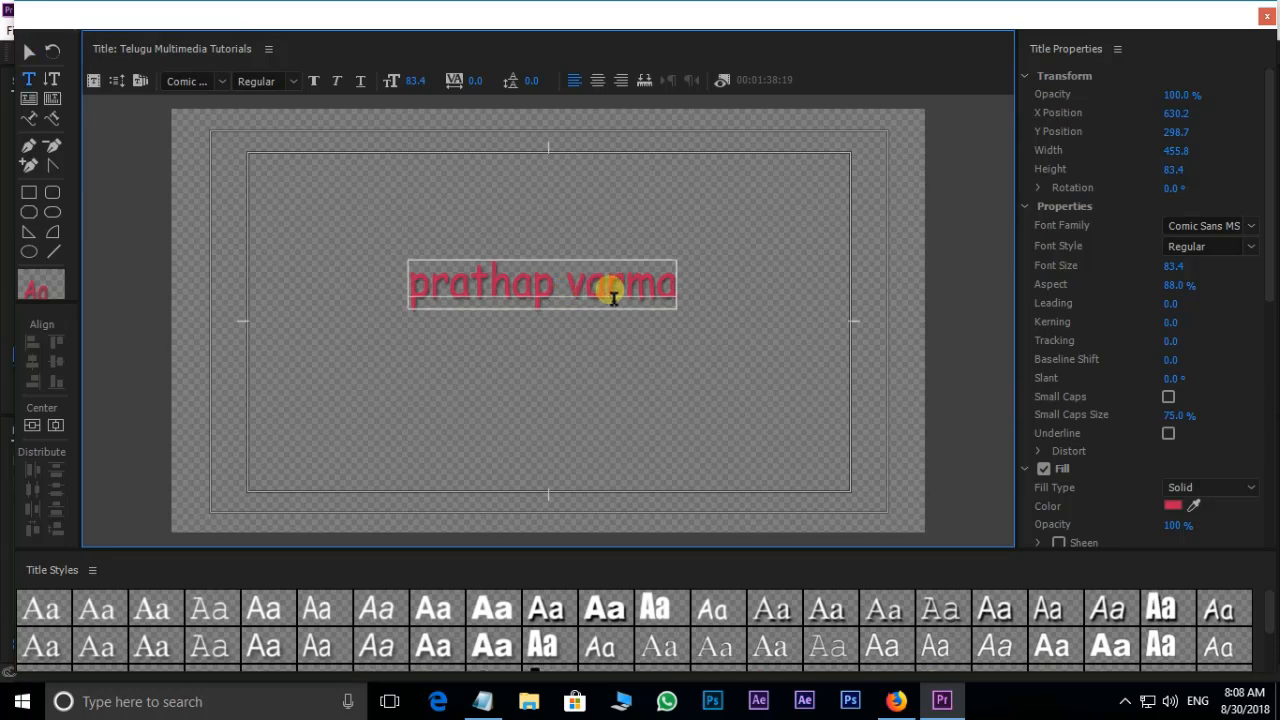
key("BackSpace")
key("BackSpace")
key("BackSpace")
key("BackSpace")
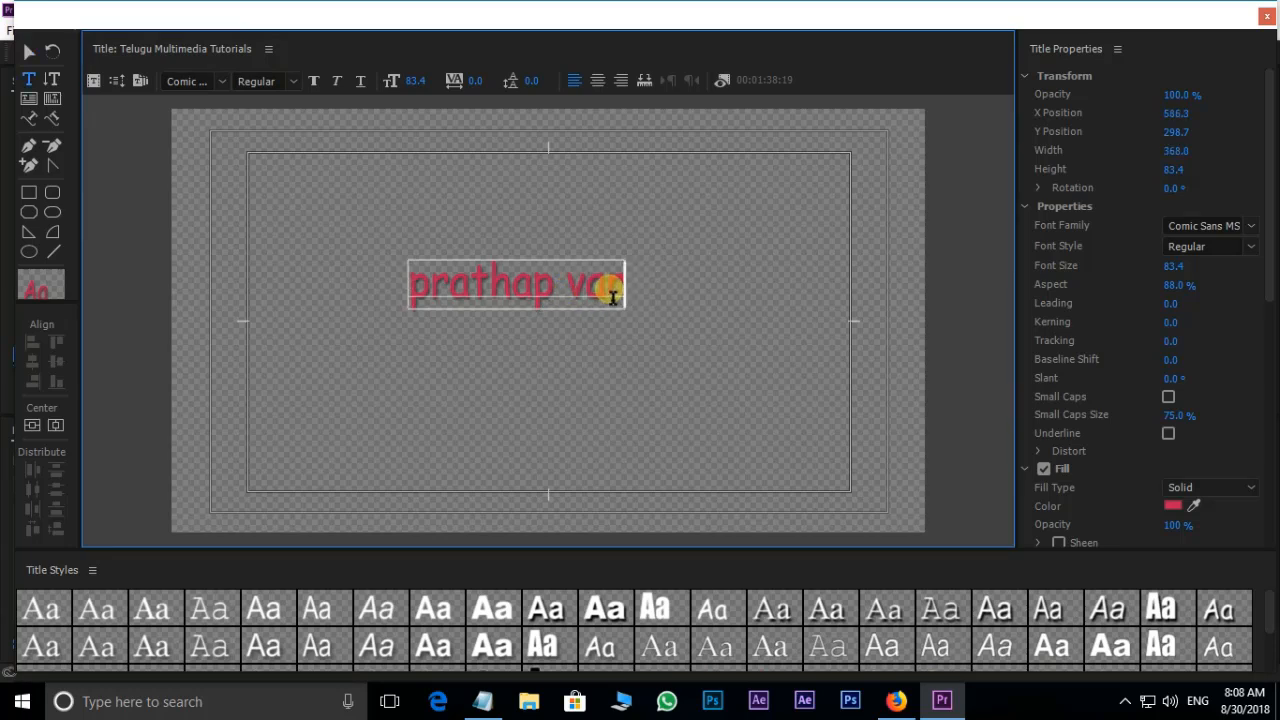
key("BackSpace")
key("BackSpace")
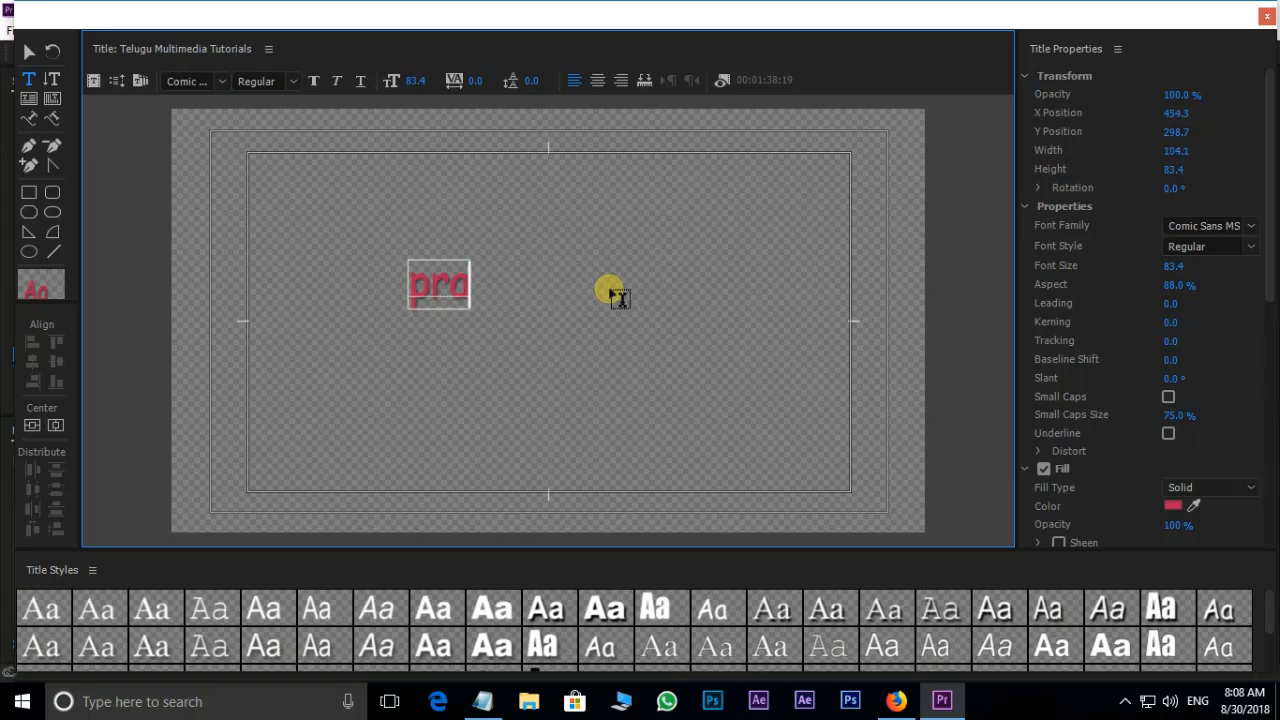
key("BackSpace")
key("BackSpace")
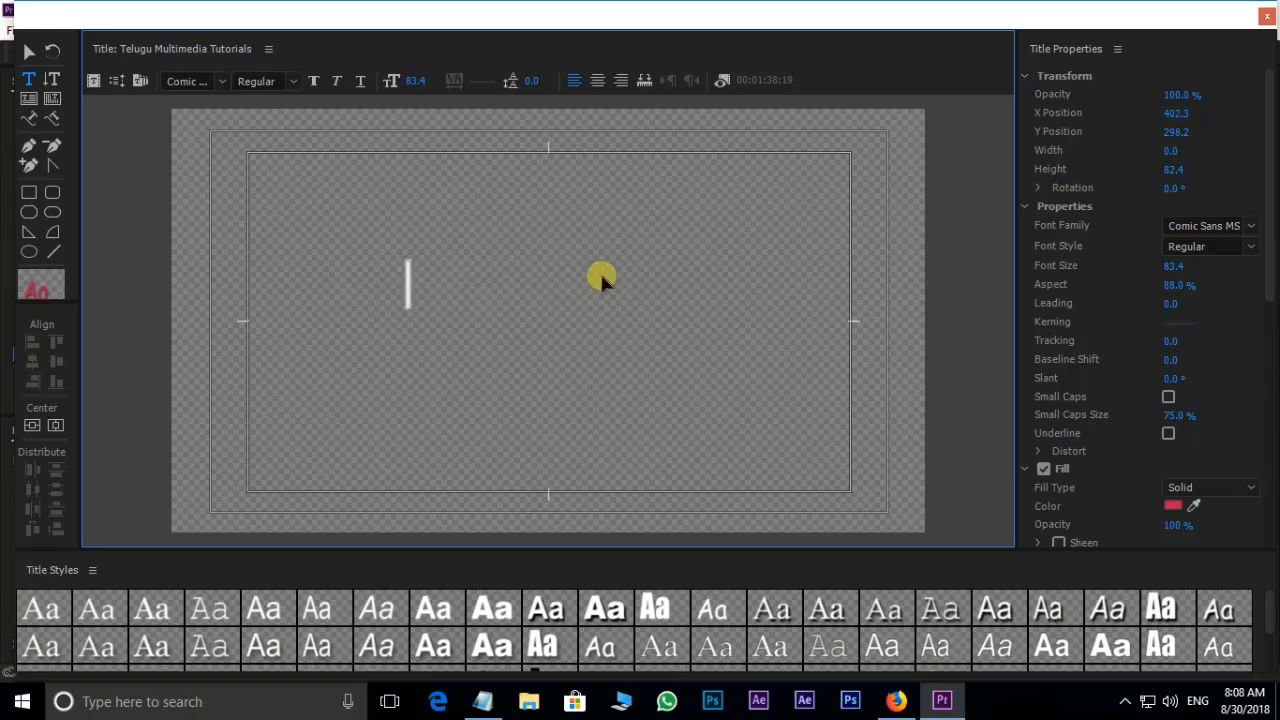
key("ctrl+v")
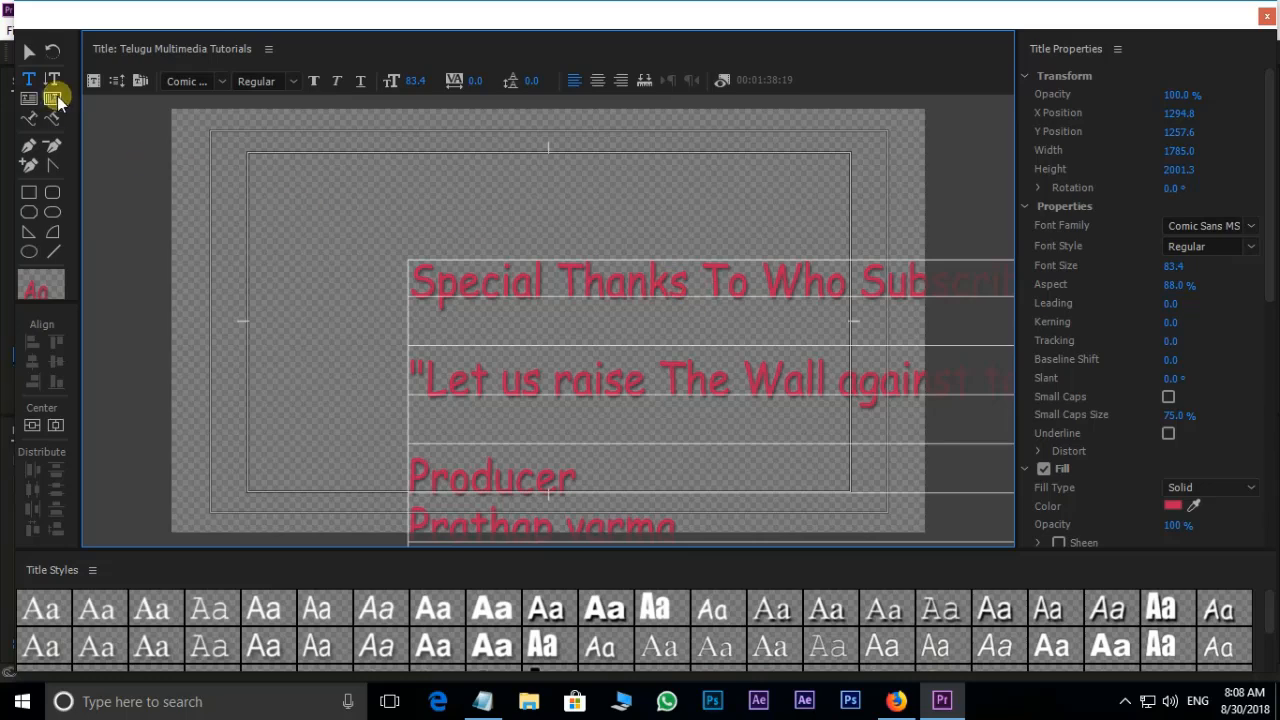
Move the credits block up-left and scale it to font size 46.4 to fit the frame
left_click(29, 51)
left_click_drag(720, 365, 540, 252)
left_click_drag(213, 131, 600, 222)
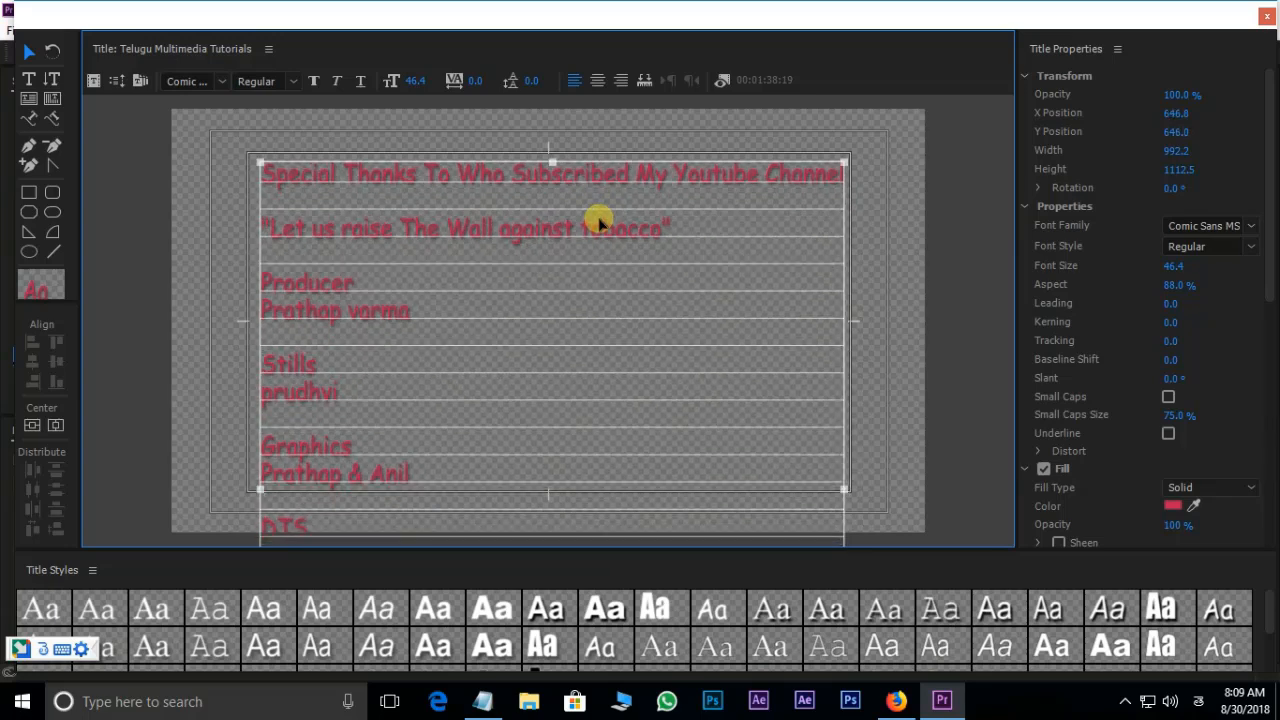
Show the video behind the title, save the project, and set the credits fill to white (FFFFFF)
left_click(722, 80)
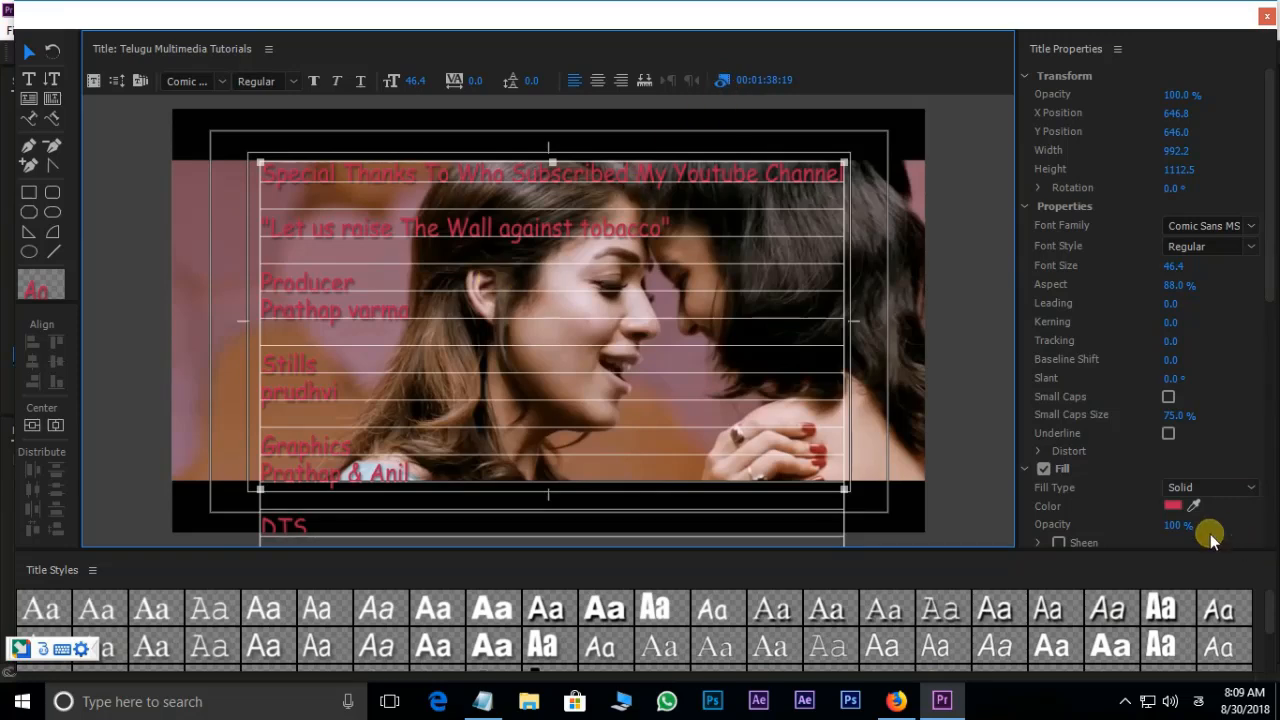
key("ctrl+s")
left_click(1176, 506)
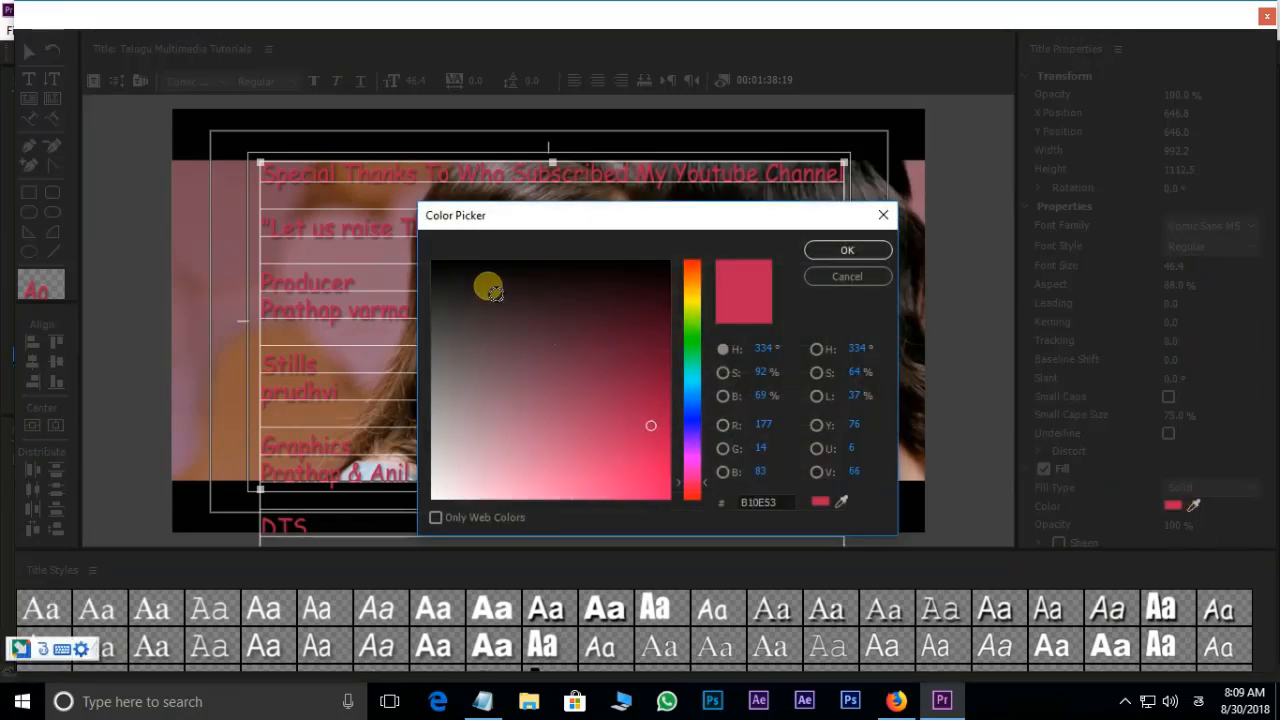
left_click(434, 494)
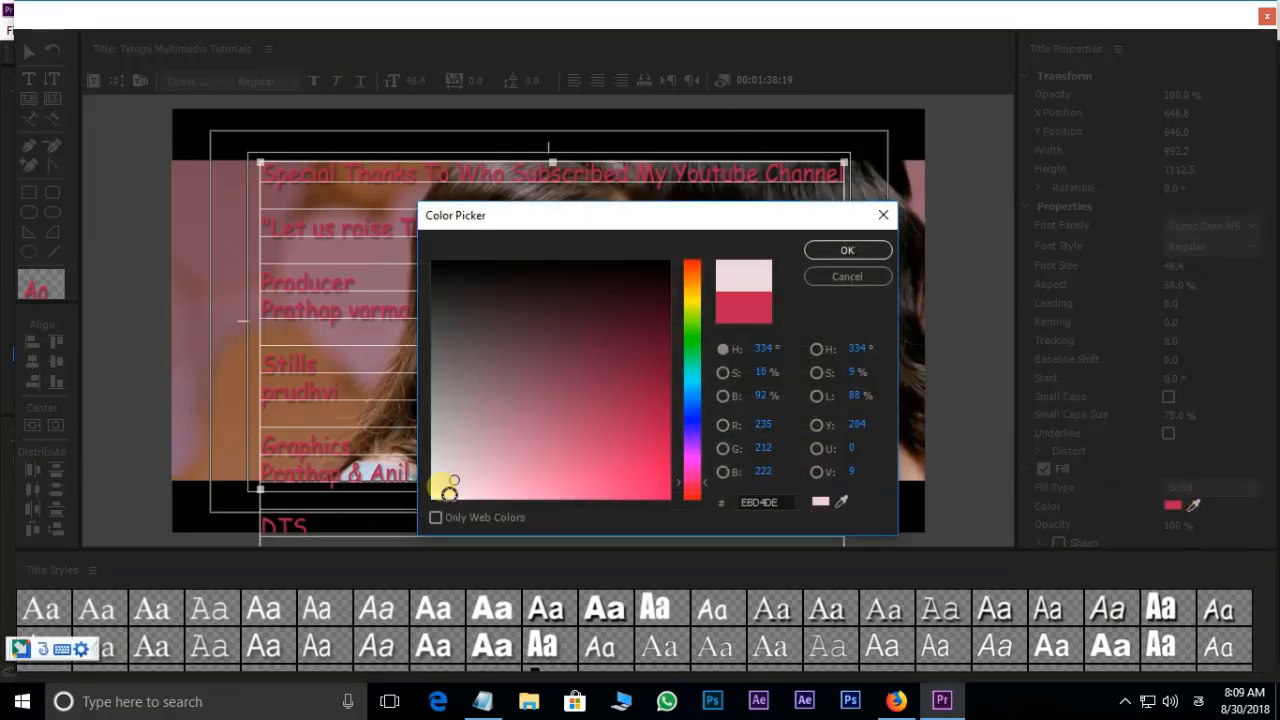
left_click(845, 251)
Set the credits to Roll, starting and ending off screen, with Ease-In 1 and Ease-Out 2
left_click(116, 85)
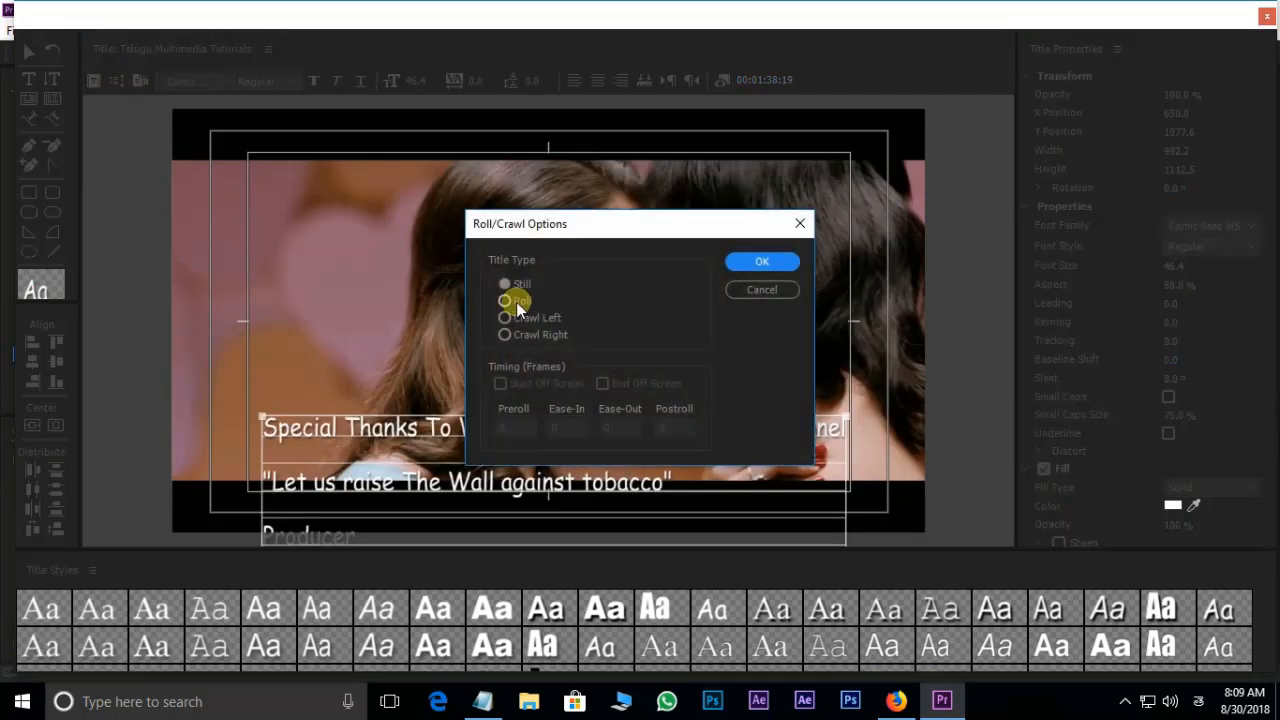
left_click(503, 301)
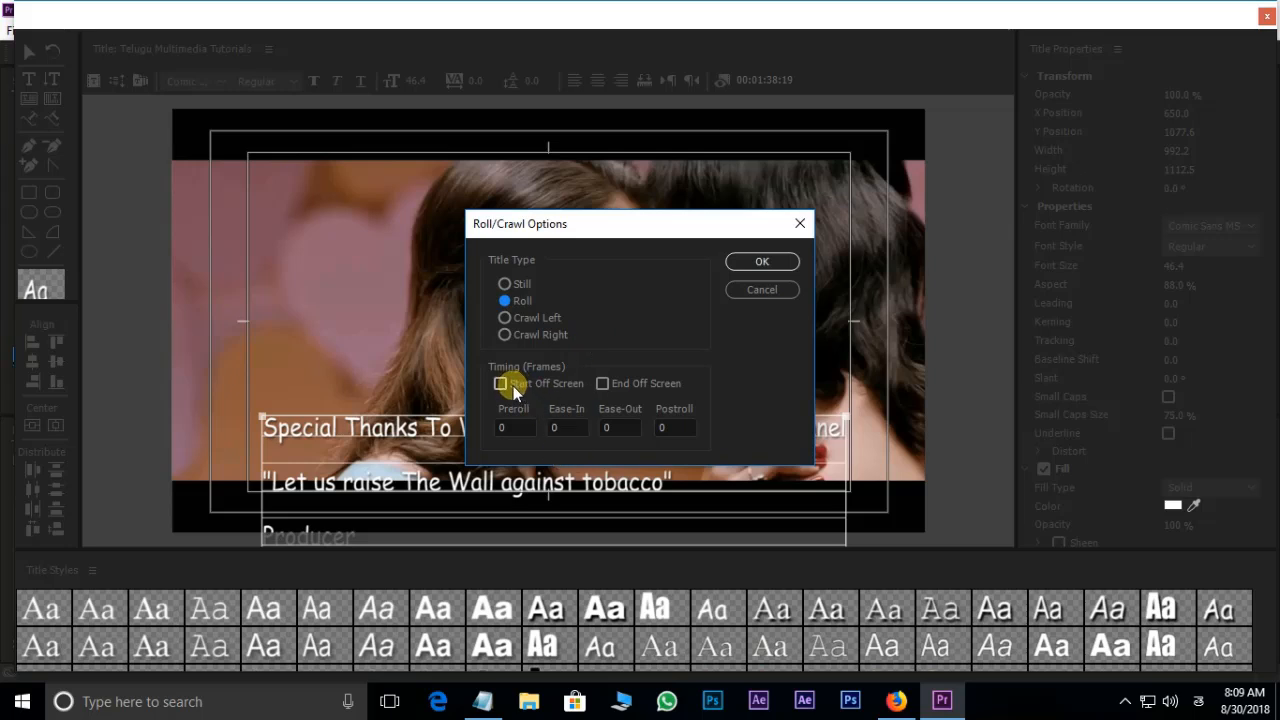
left_click(604, 384)
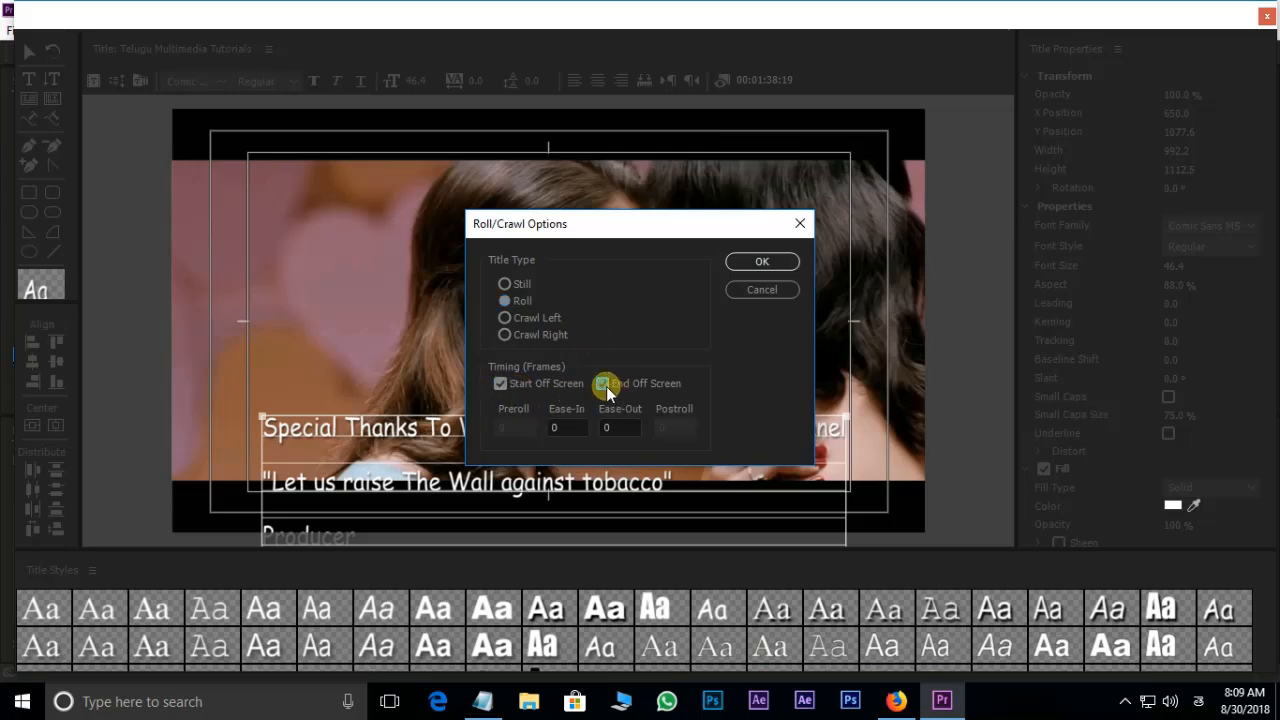
left_click(566, 430)
mouse_move(571, 432)
left_mouse_down()
mouse_move(545, 432)
mouse_move(574, 430)
left_mouse_up()
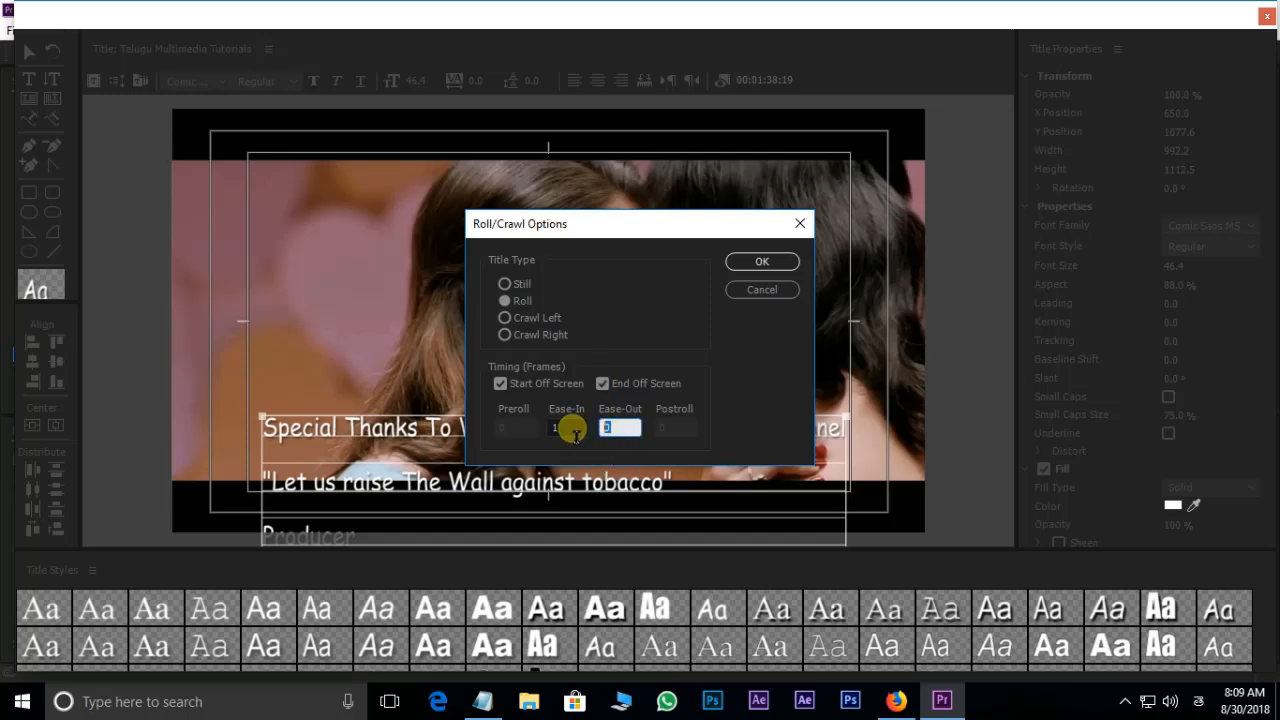
type("2")
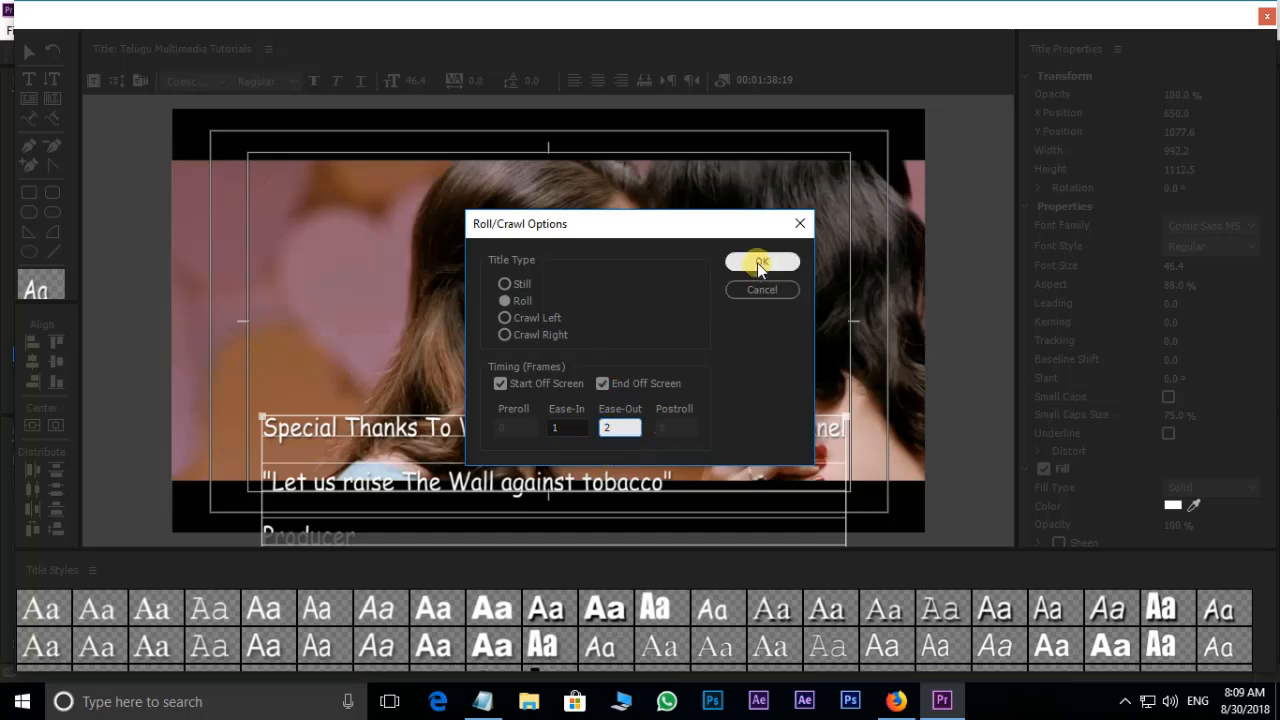
left_click(760, 263)
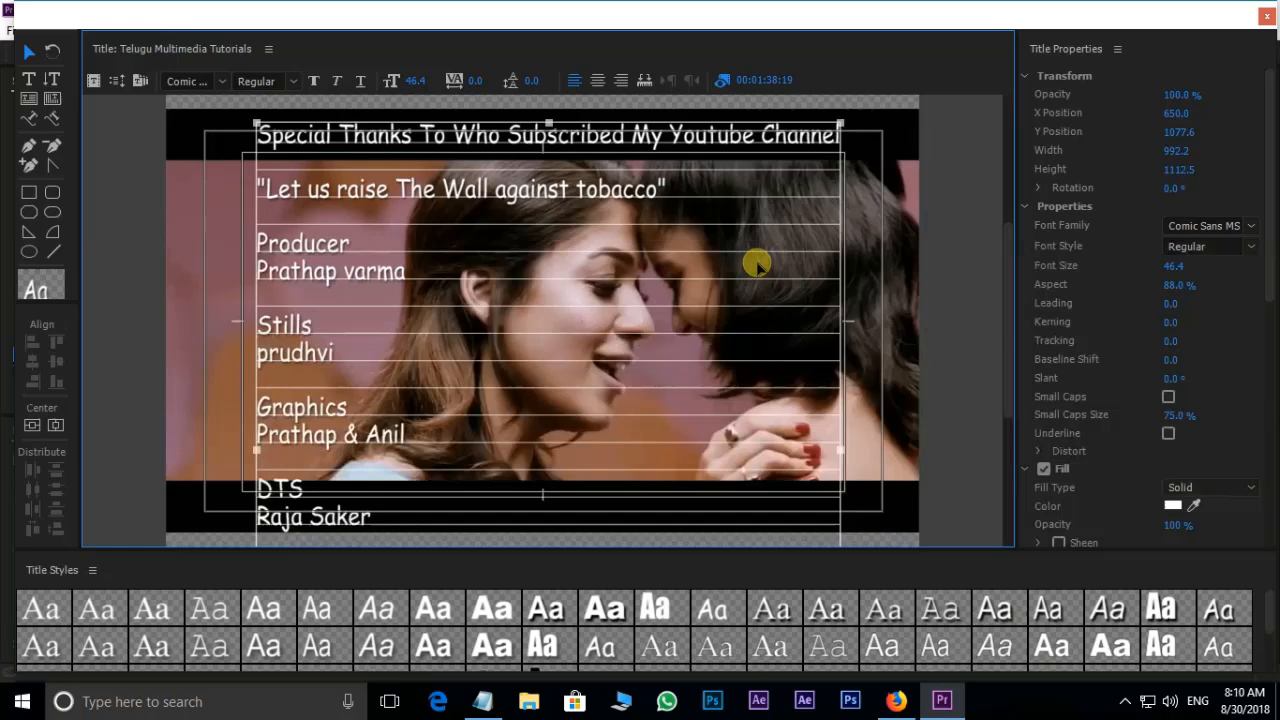
left_click(1265, 18)
Preview the credits from 00:01:27:00 and trim the title clip so it starts later
left_click(865, 479)
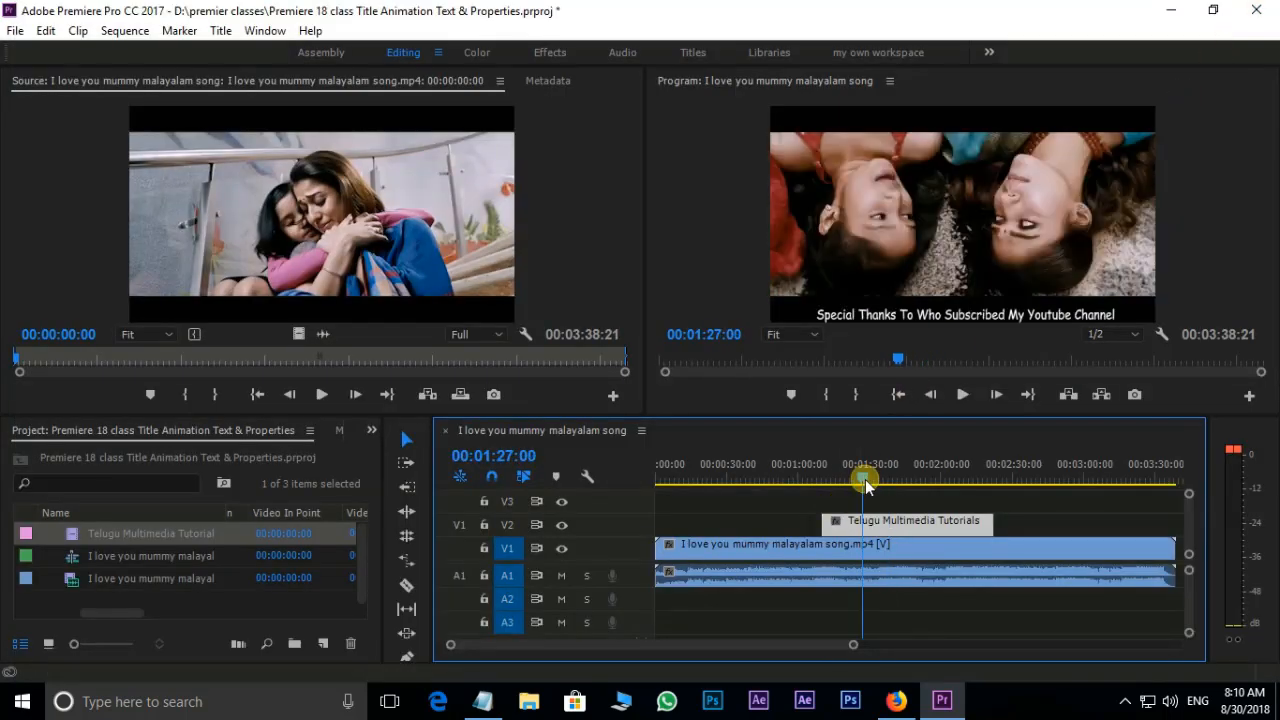
key("space")
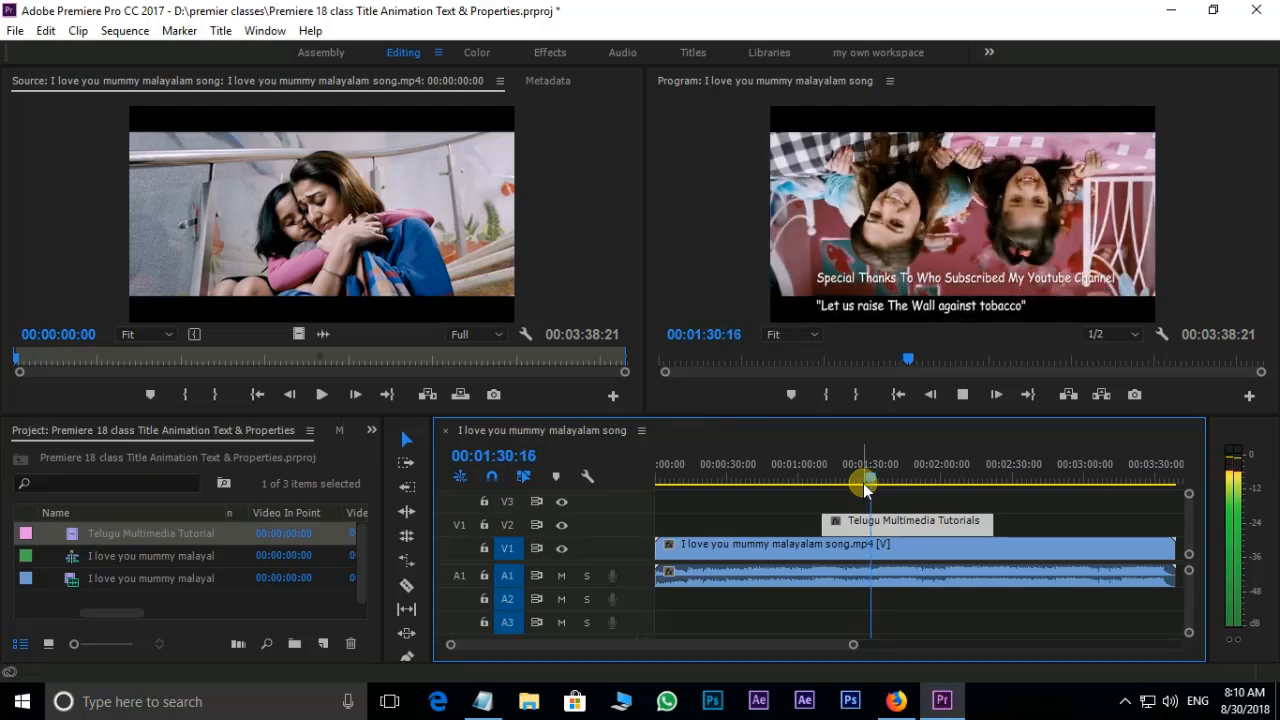
key("space")
left_click_drag(838, 526, 903, 520)
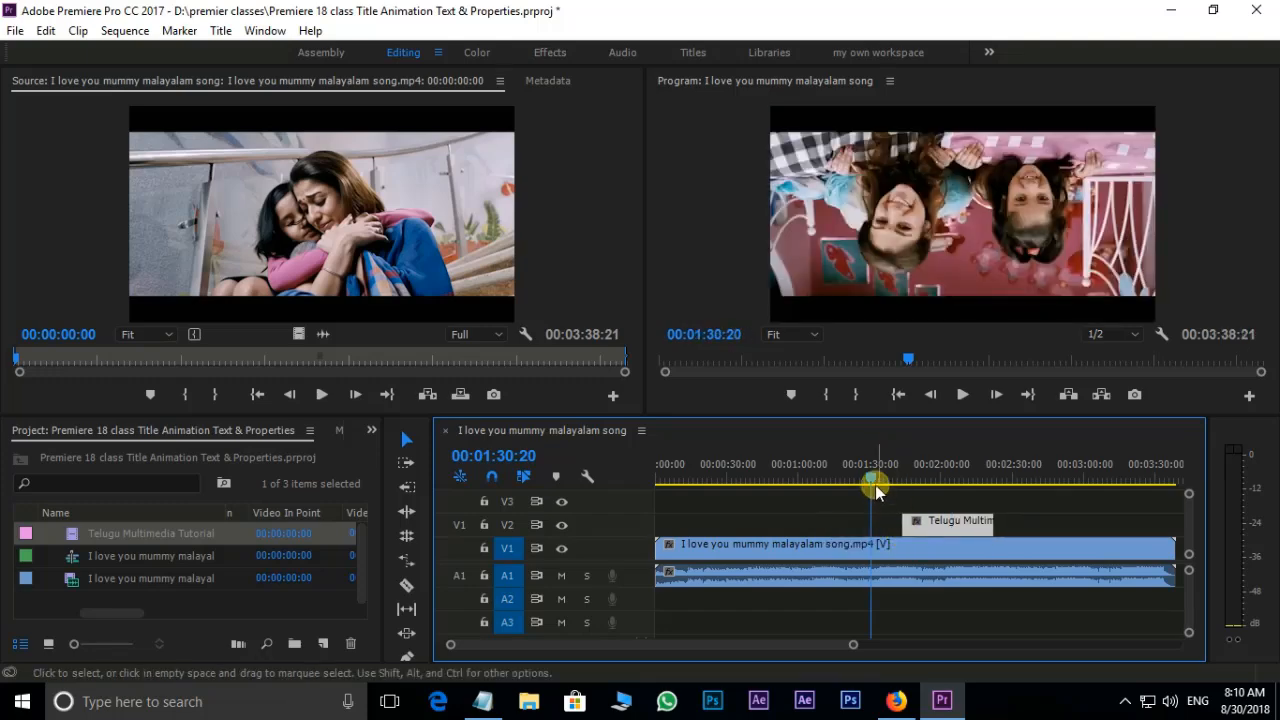
Line up the credits title clip at 00:01:43:22 above the song clip
left_click_drag(882, 476, 925, 487)
key("space")
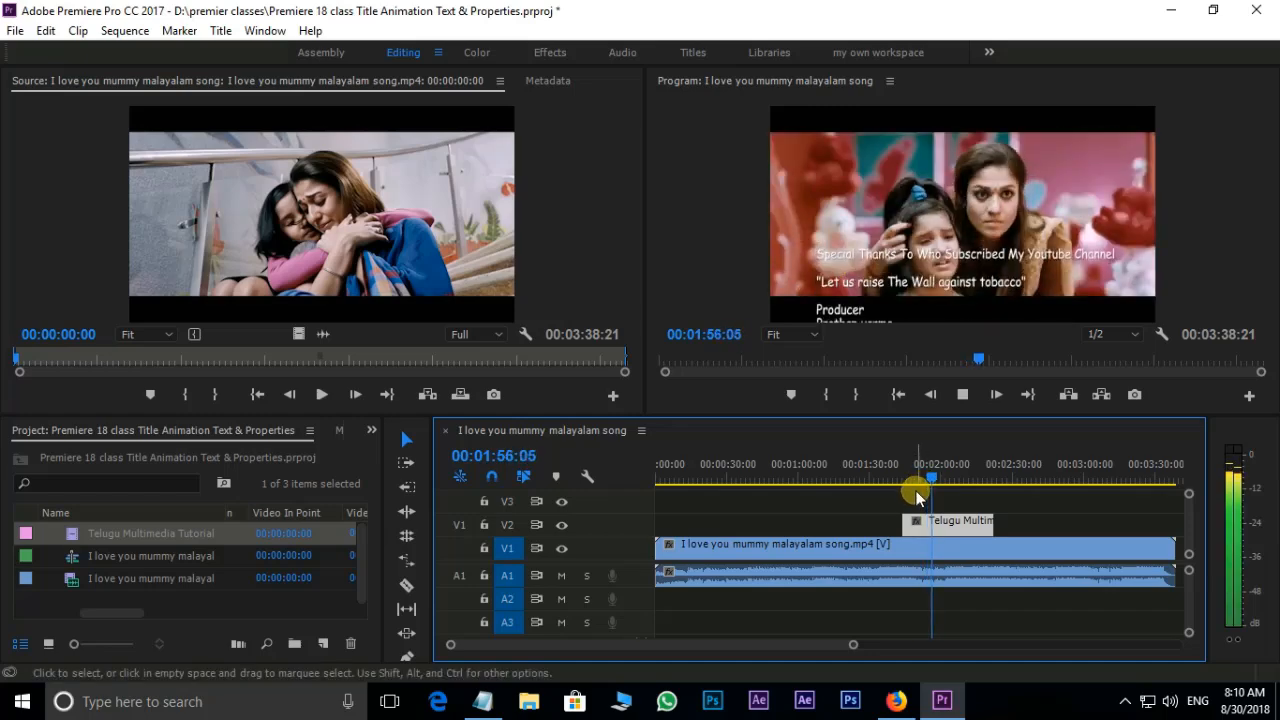
mouse_move(918, 492)
left_mouse_down()
mouse_move(926, 481)
mouse_move(901, 487)
left_mouse_up()
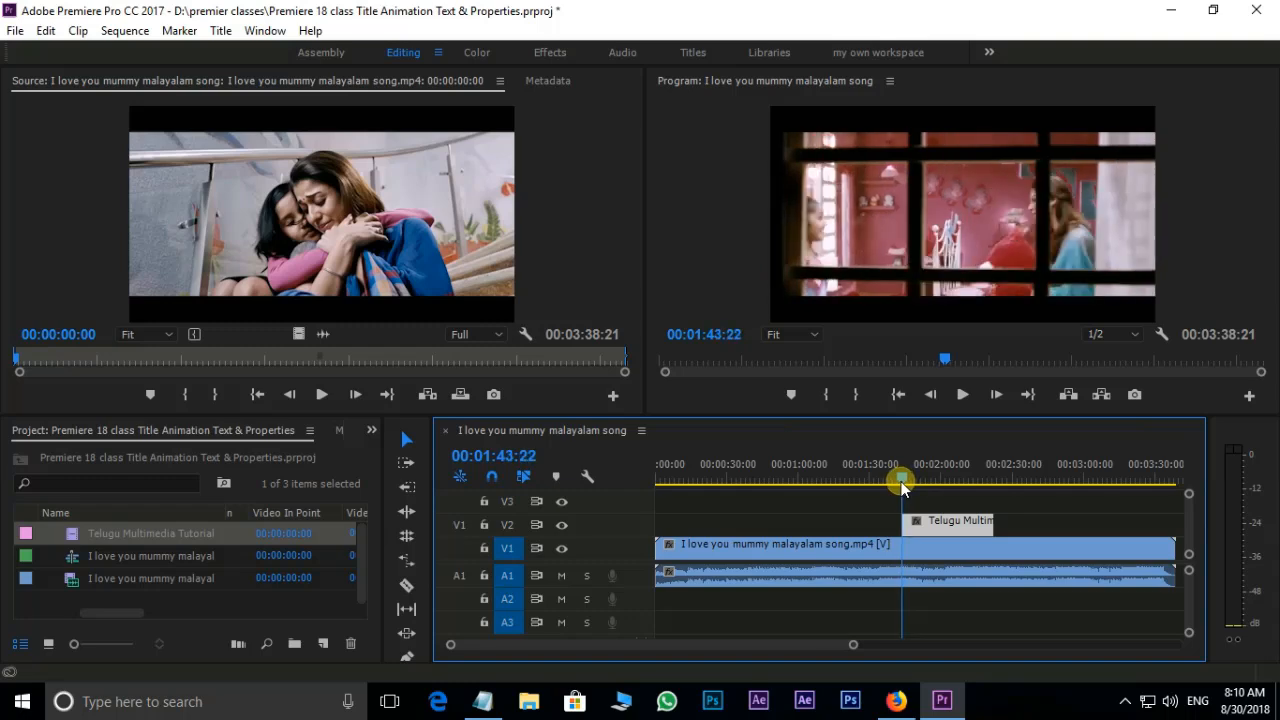
left_click(913, 556)
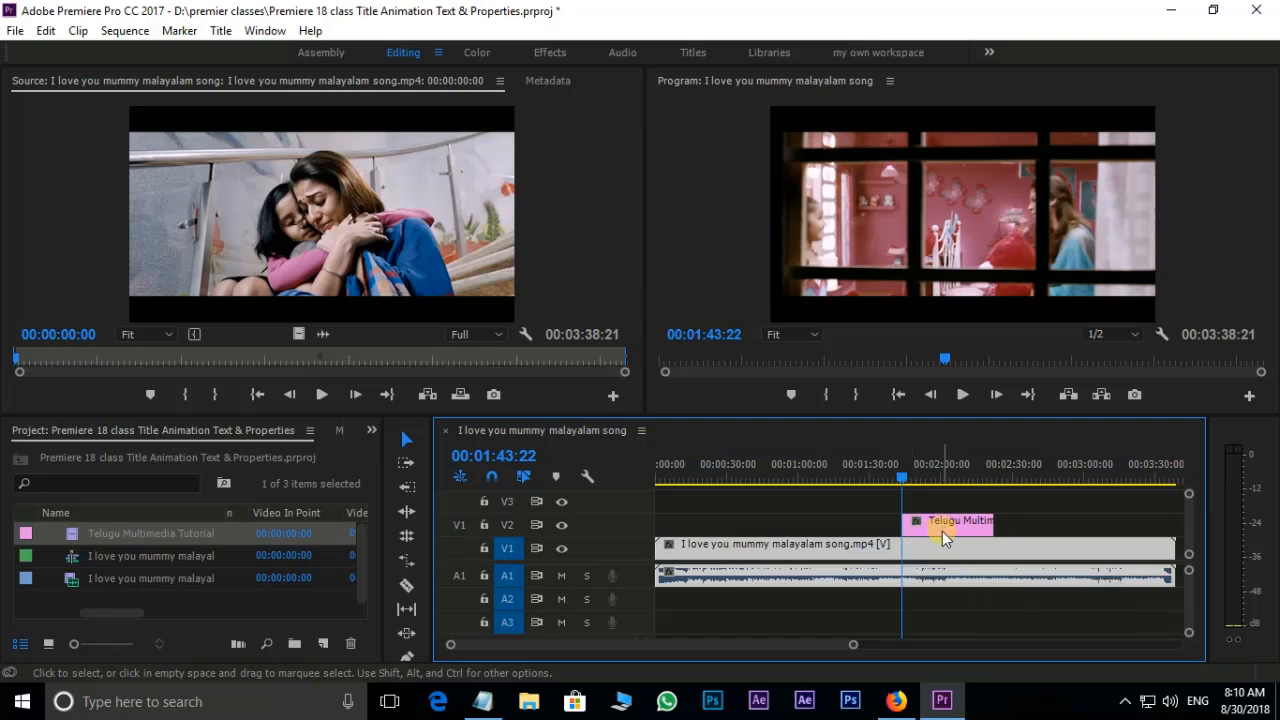
left_click_drag(942, 531, 997, 490)
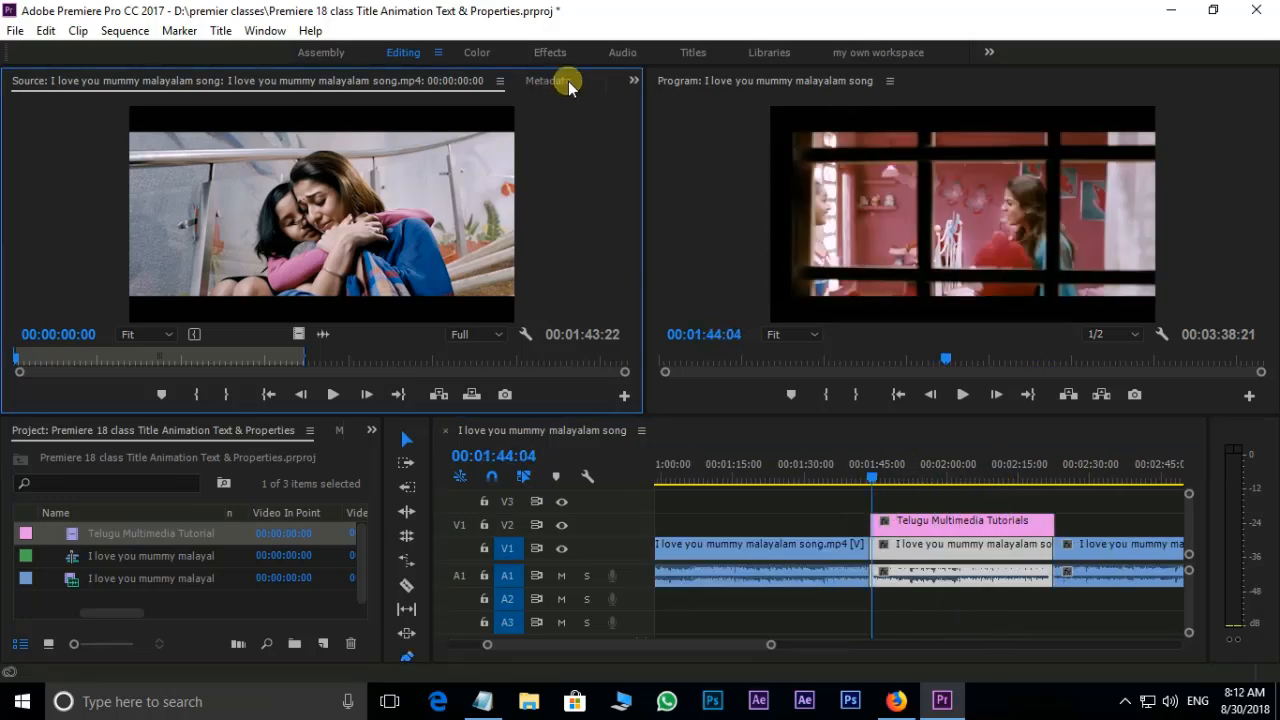
In Effect Controls, add a 100% opacity keyframe on the song clip at 00:01:43:22
left_click(629, 80)
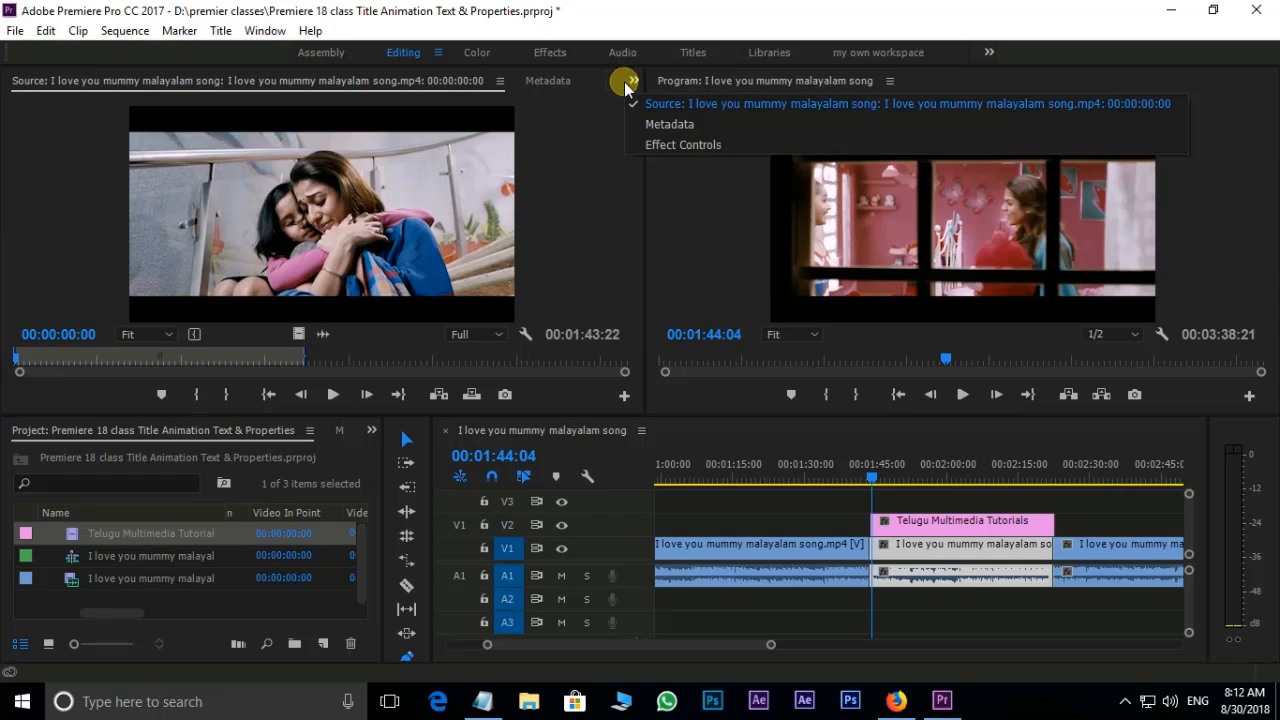
left_click(650, 144)
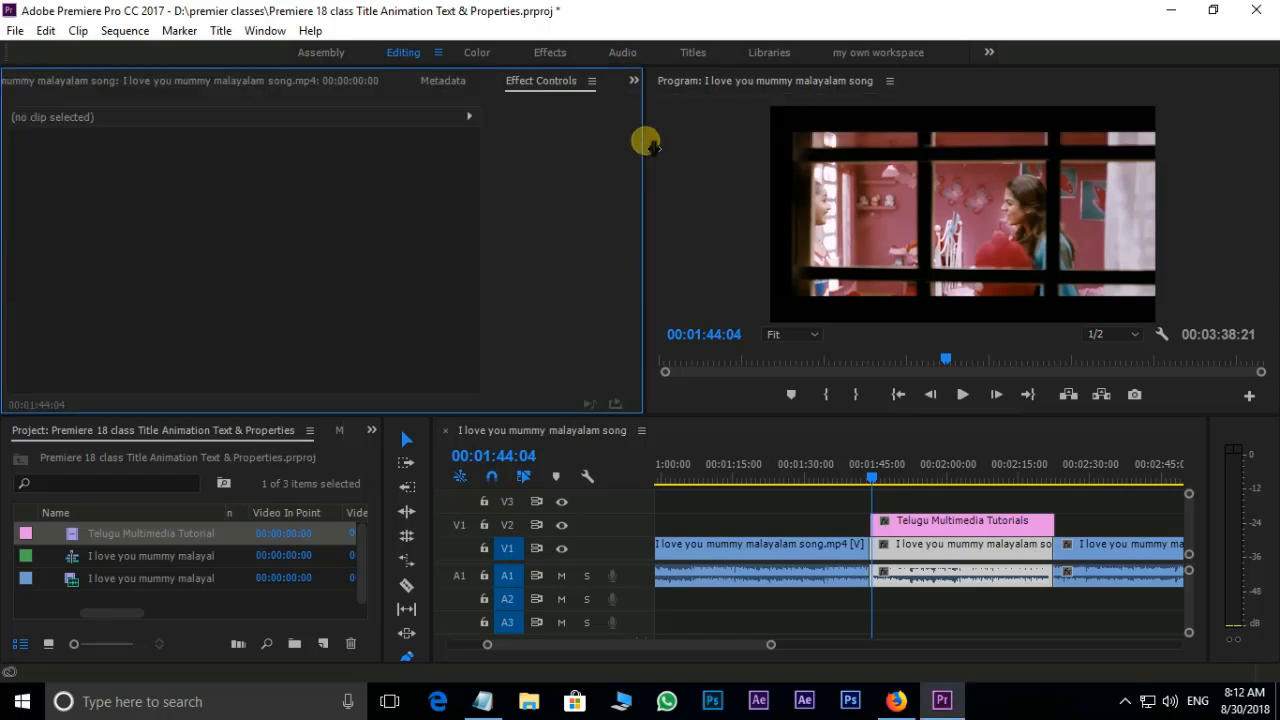
left_click(963, 556)
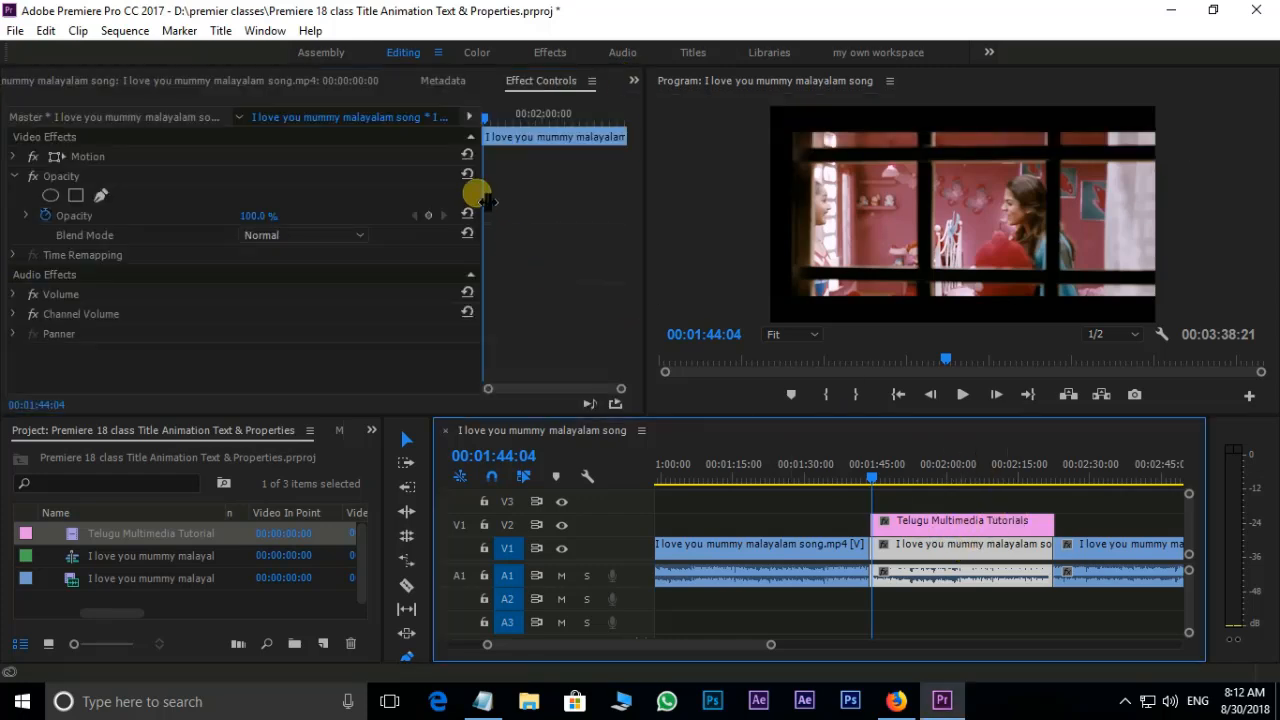
left_click_drag(485, 121, 480, 124)
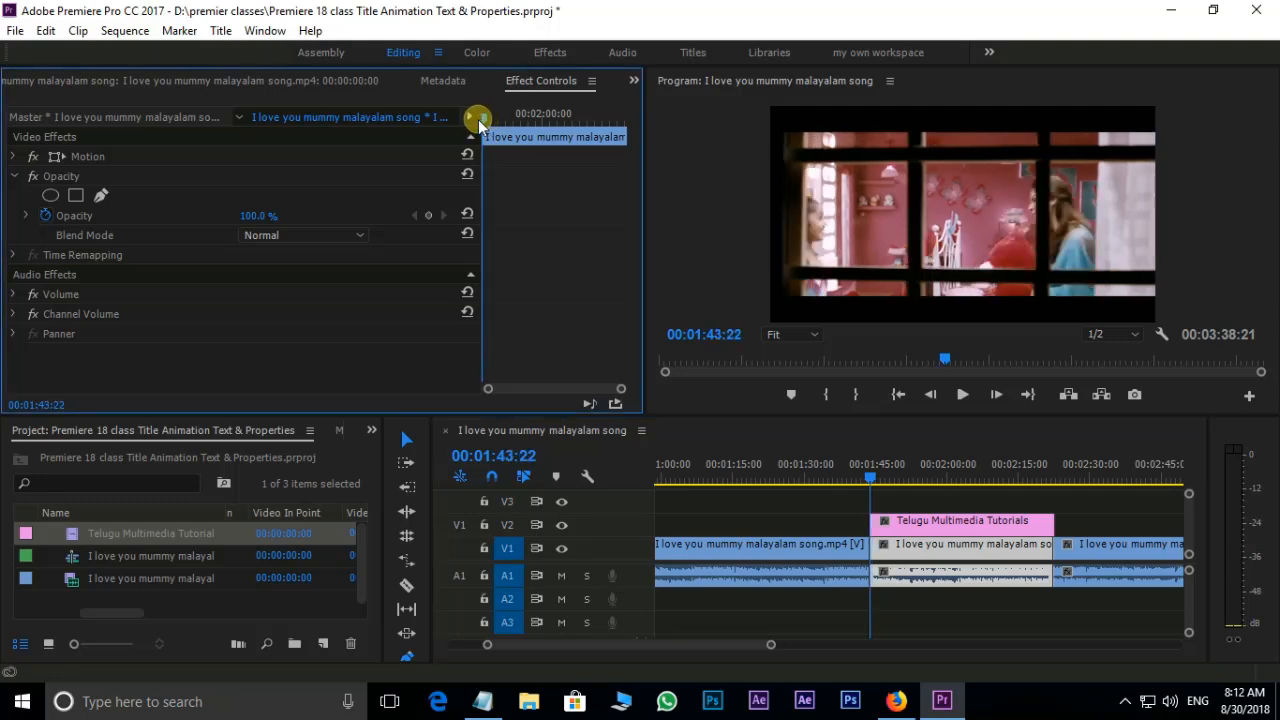
left_click(97, 196)
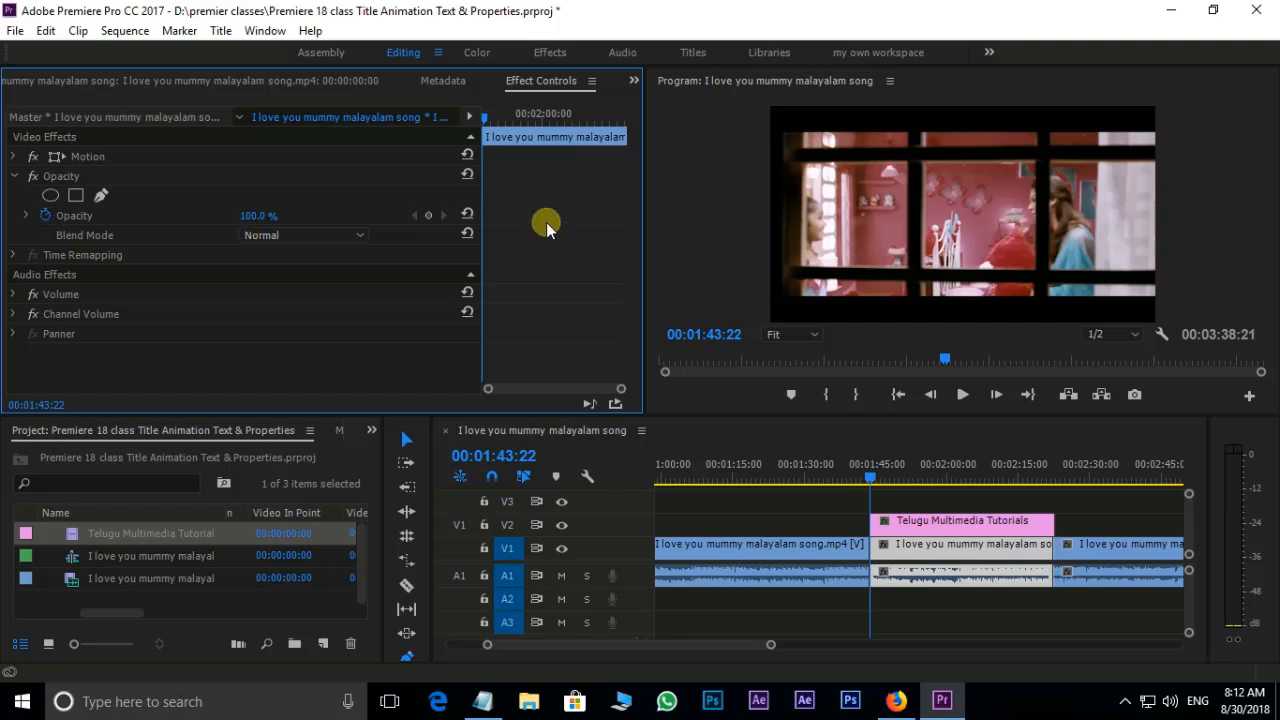
left_click(431, 216)
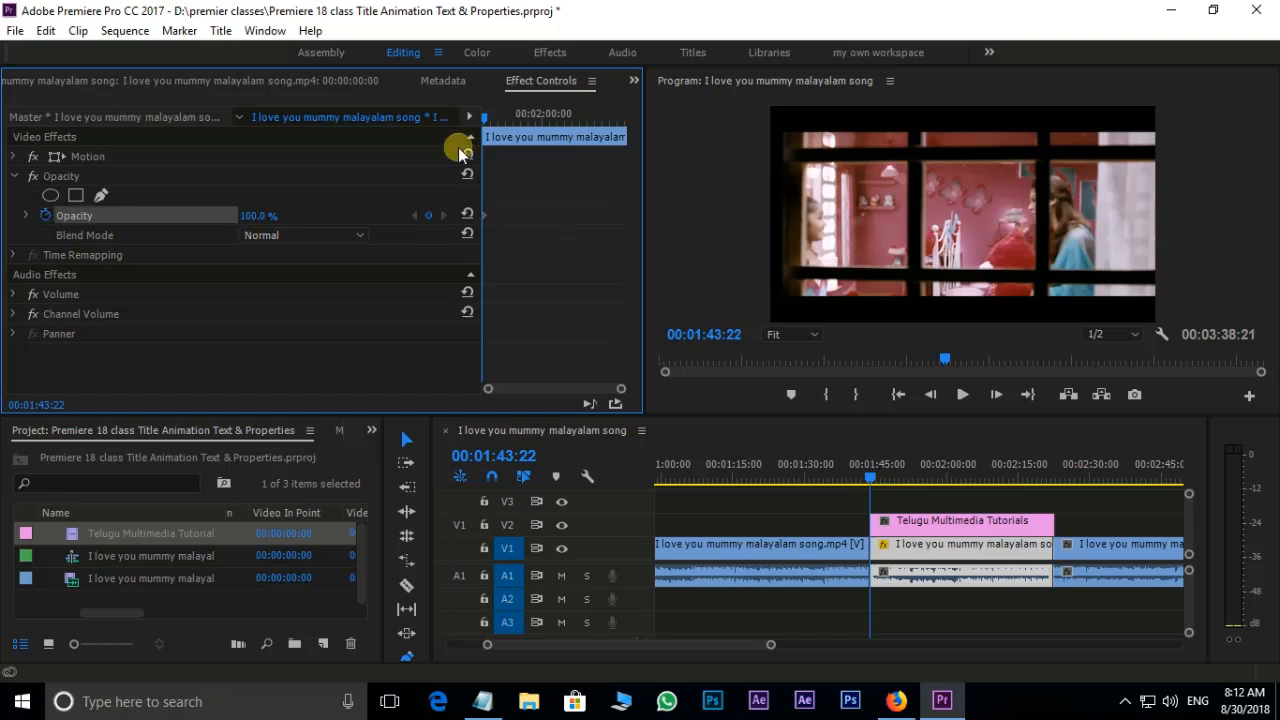
Add a 0% opacity keyframe at 00:02:22:12 and play back the fade from 00:01:54:10
left_click_drag(485, 121, 636, 151)
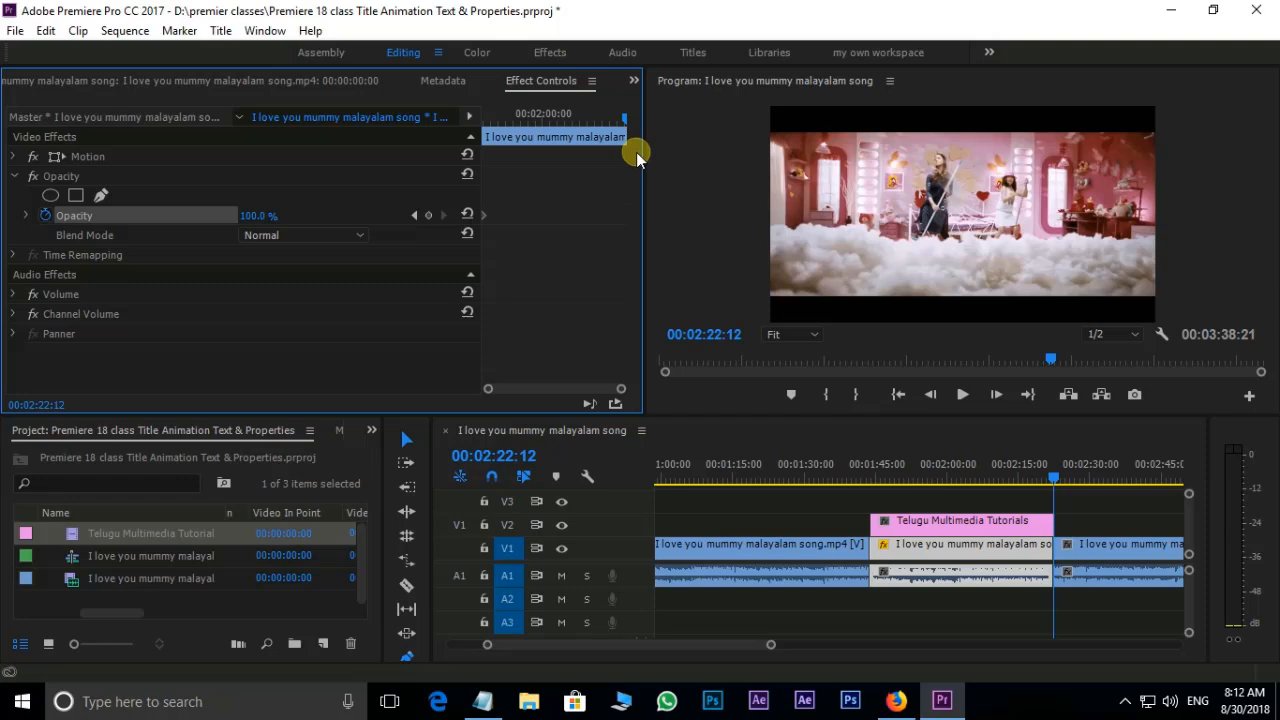
left_click(429, 216)
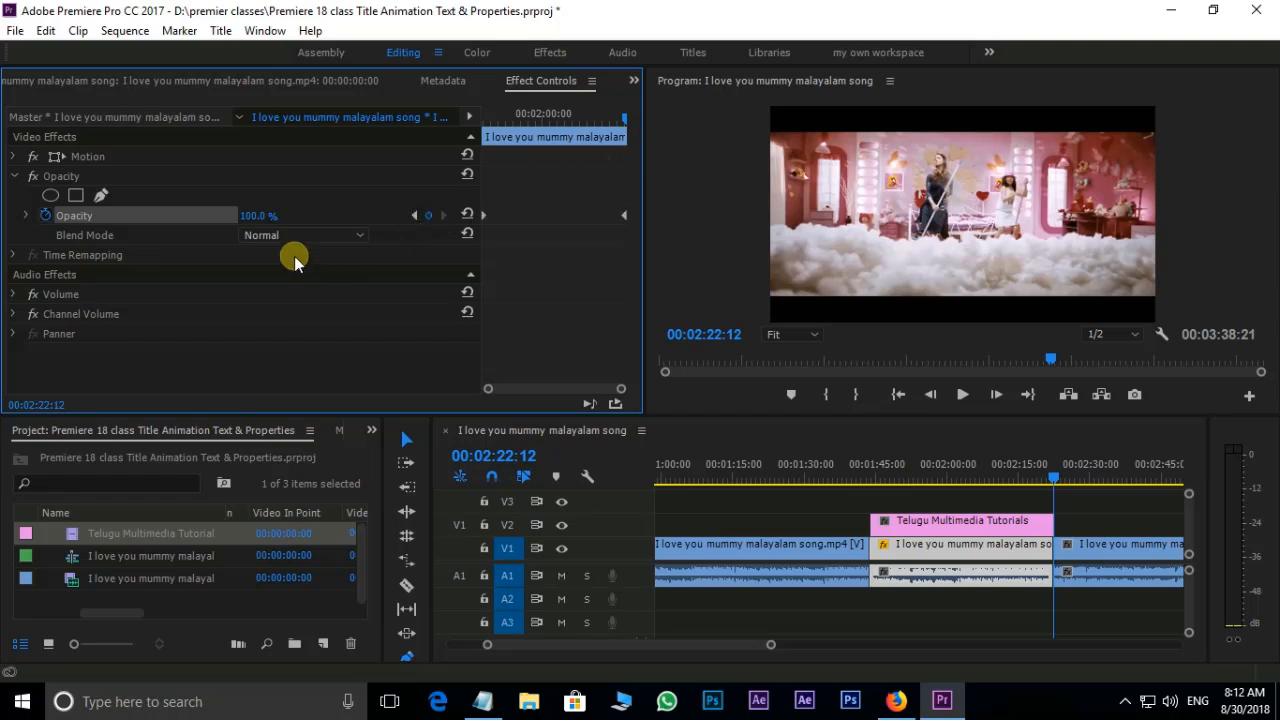
left_click(258, 217)
type("0")
key("Return")
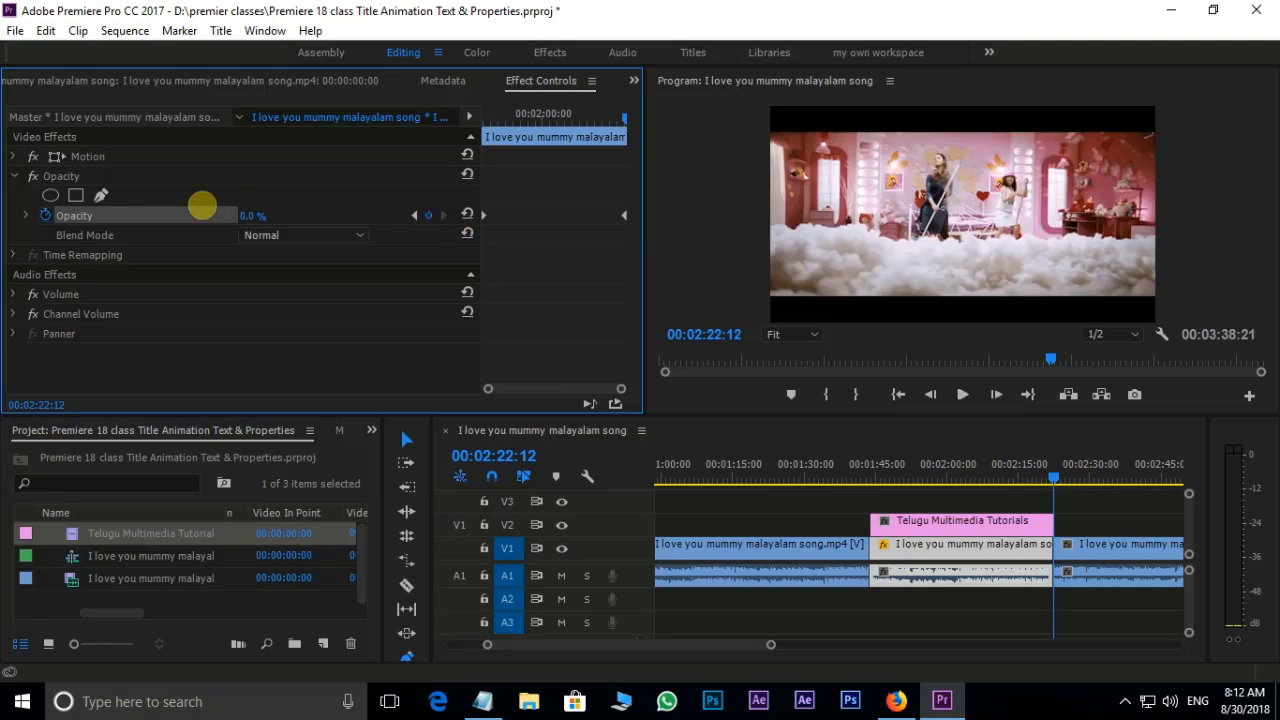
left_click_drag(1053, 478, 920, 482)
key("space")
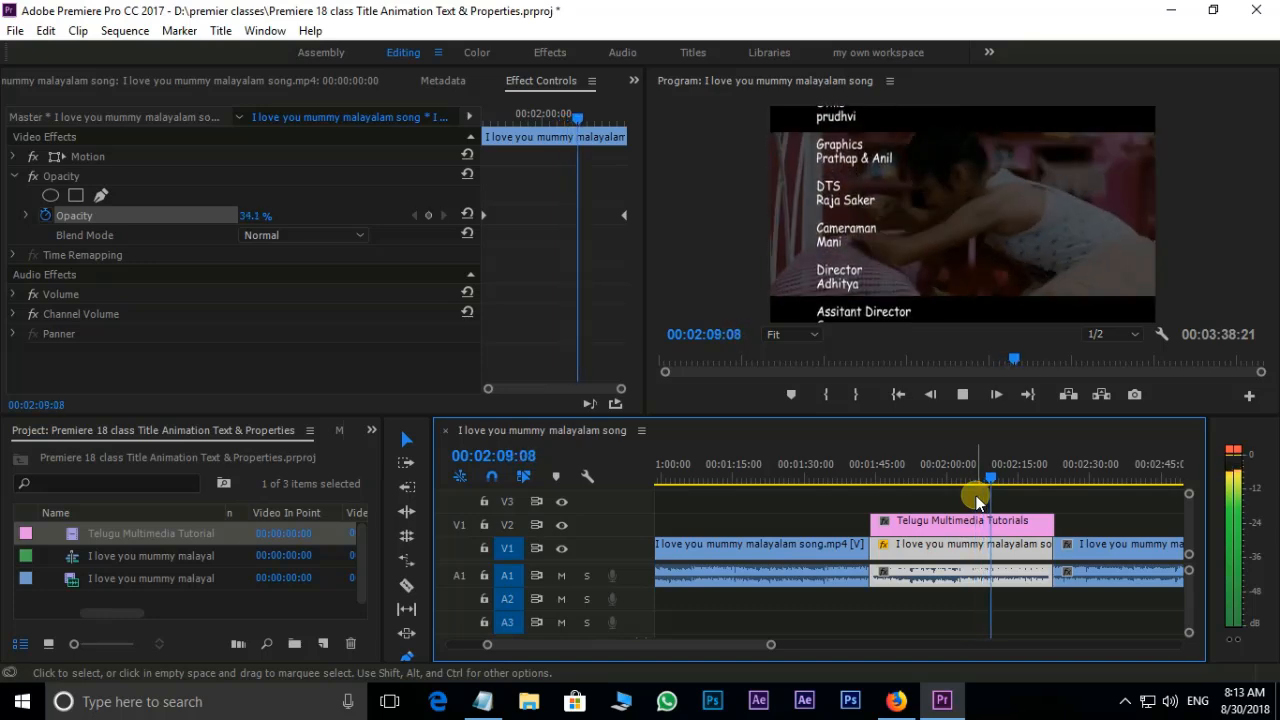
Drag the credits title in the Program monitor to the right side of the frame, then review from 00:02:05:05
key("space")
mouse_move(991, 466)
left_mouse_down()
mouse_move(1043, 487)
mouse_move(992, 487)
left_mouse_up()
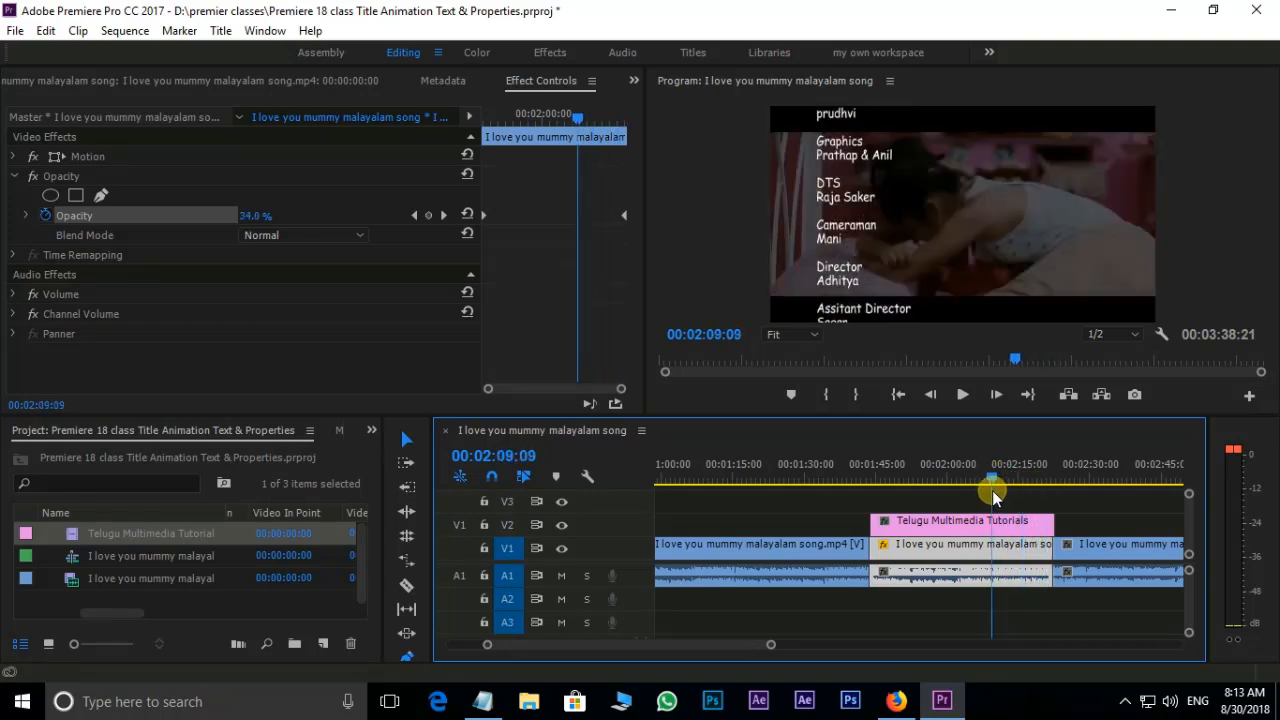
left_click(843, 230)
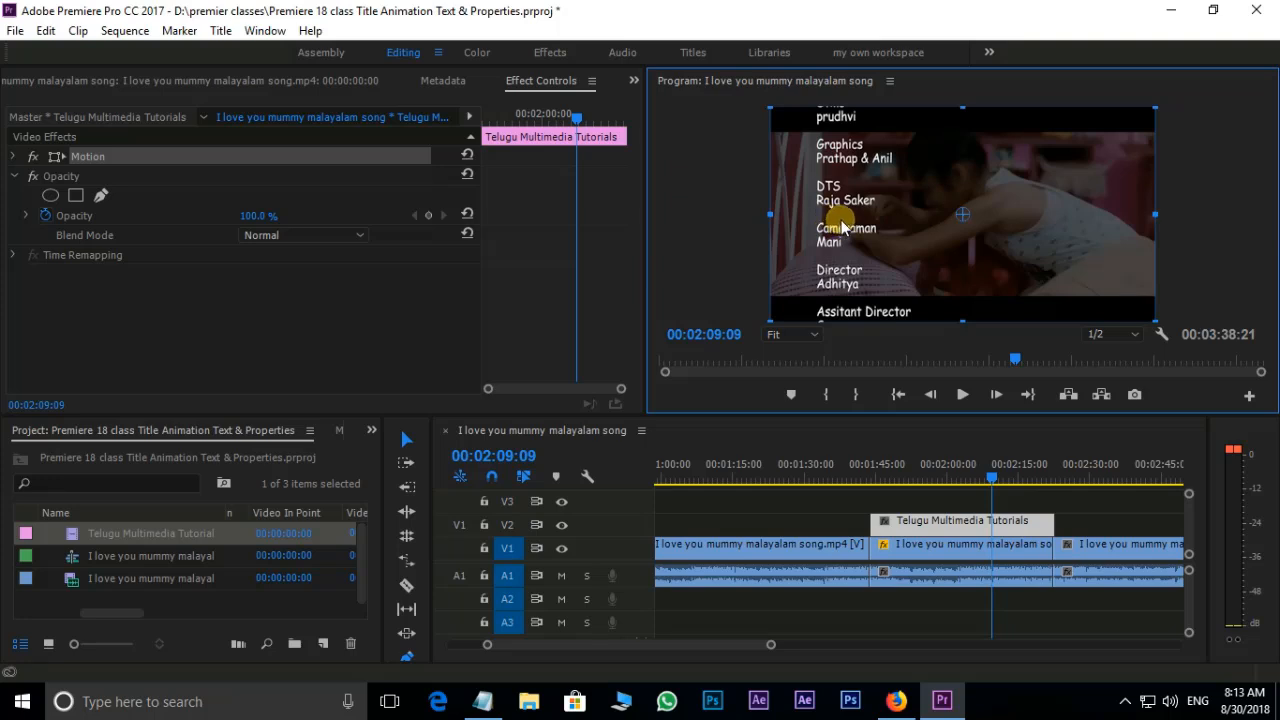
left_click(980, 525)
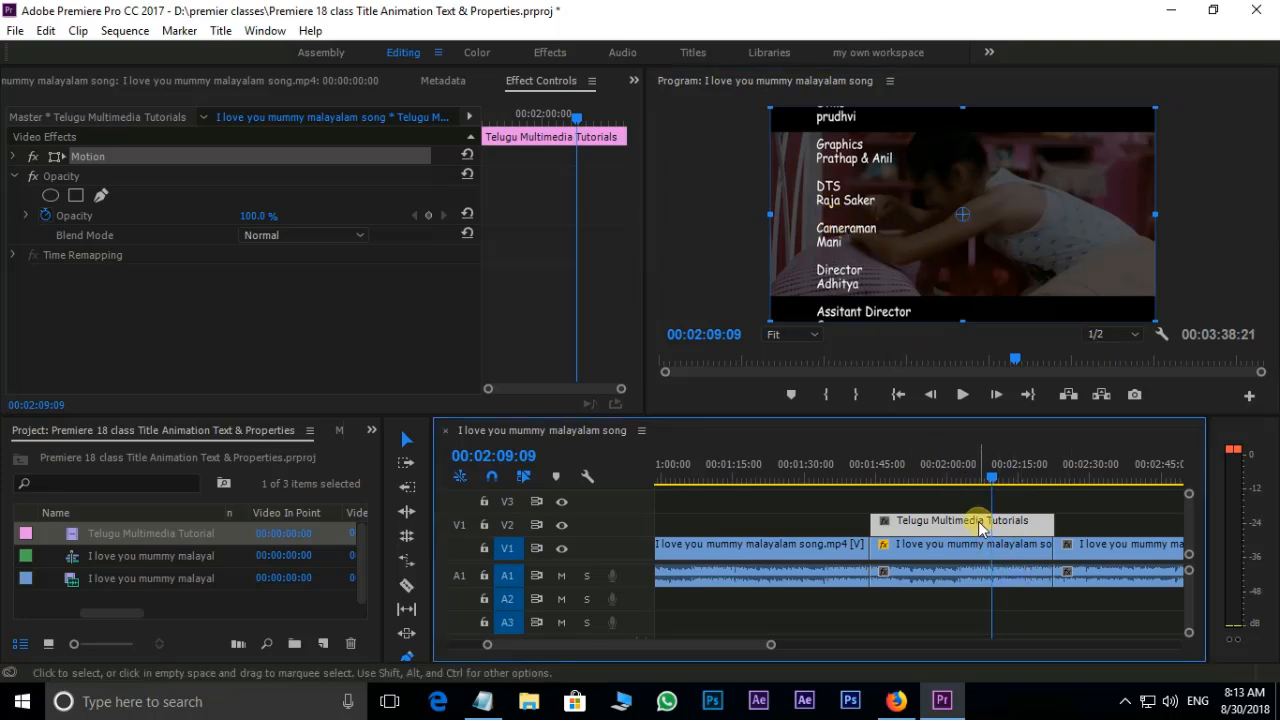
left_click(842, 203)
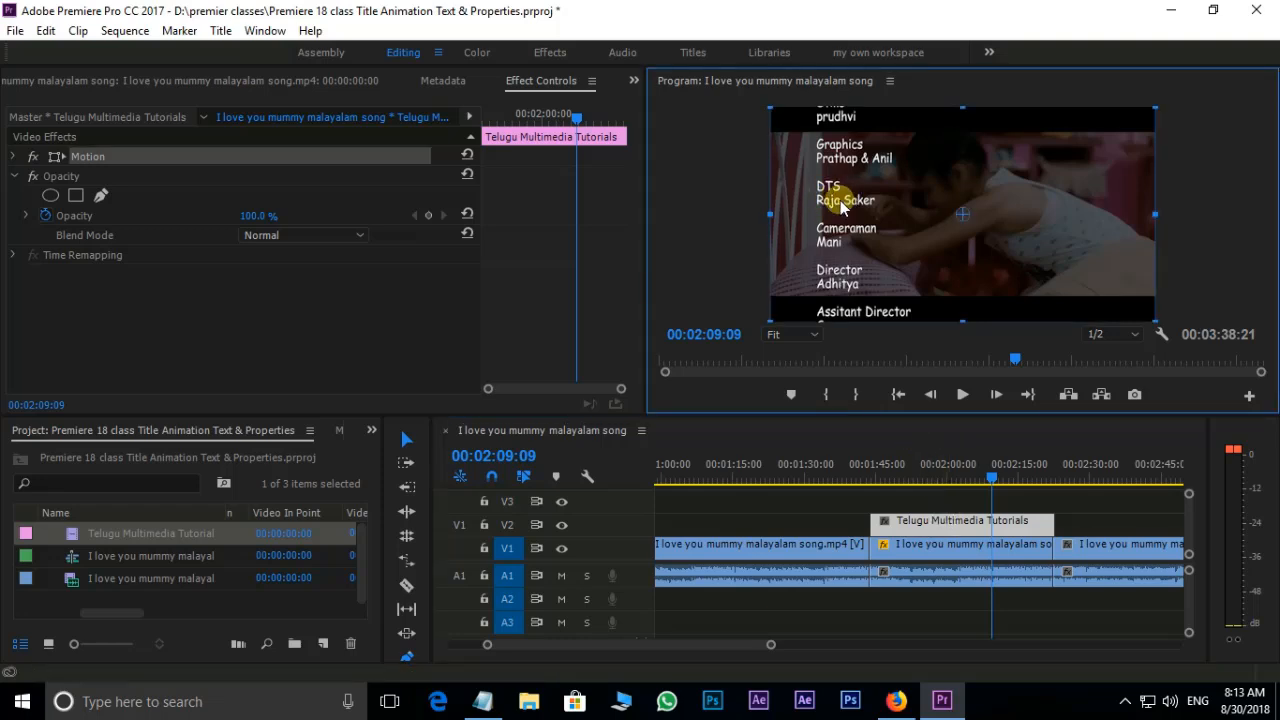
left_click_drag(842, 203, 1084, 200)
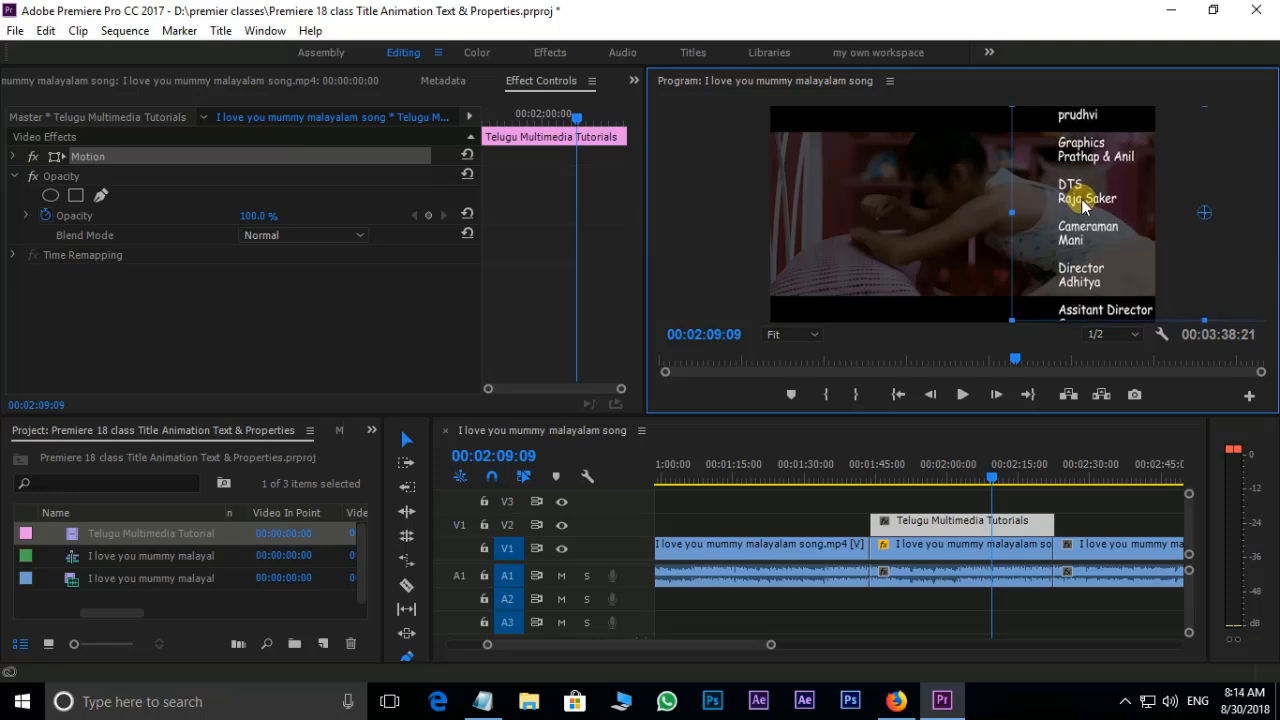
left_click_drag(992, 468, 951, 490)
Clear the credits text from the title and set it to Crawl Left
double_click(1007, 524)
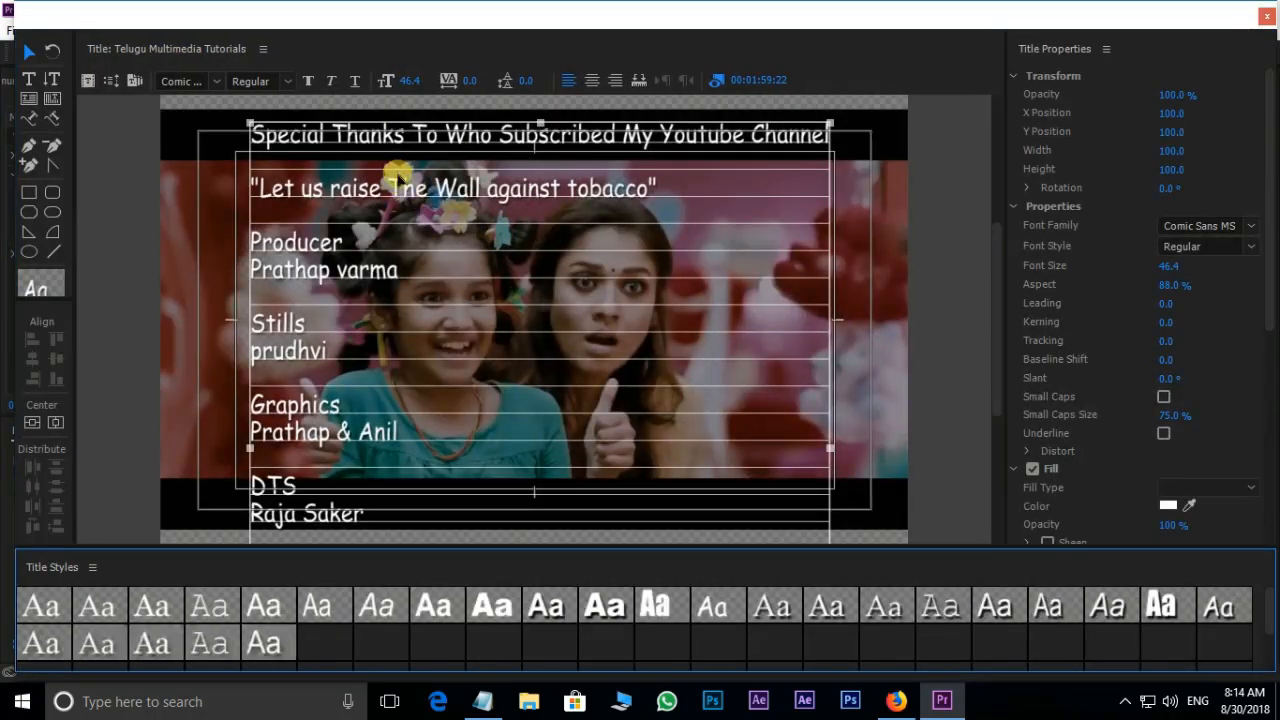
key("Delete")
left_click(117, 73)
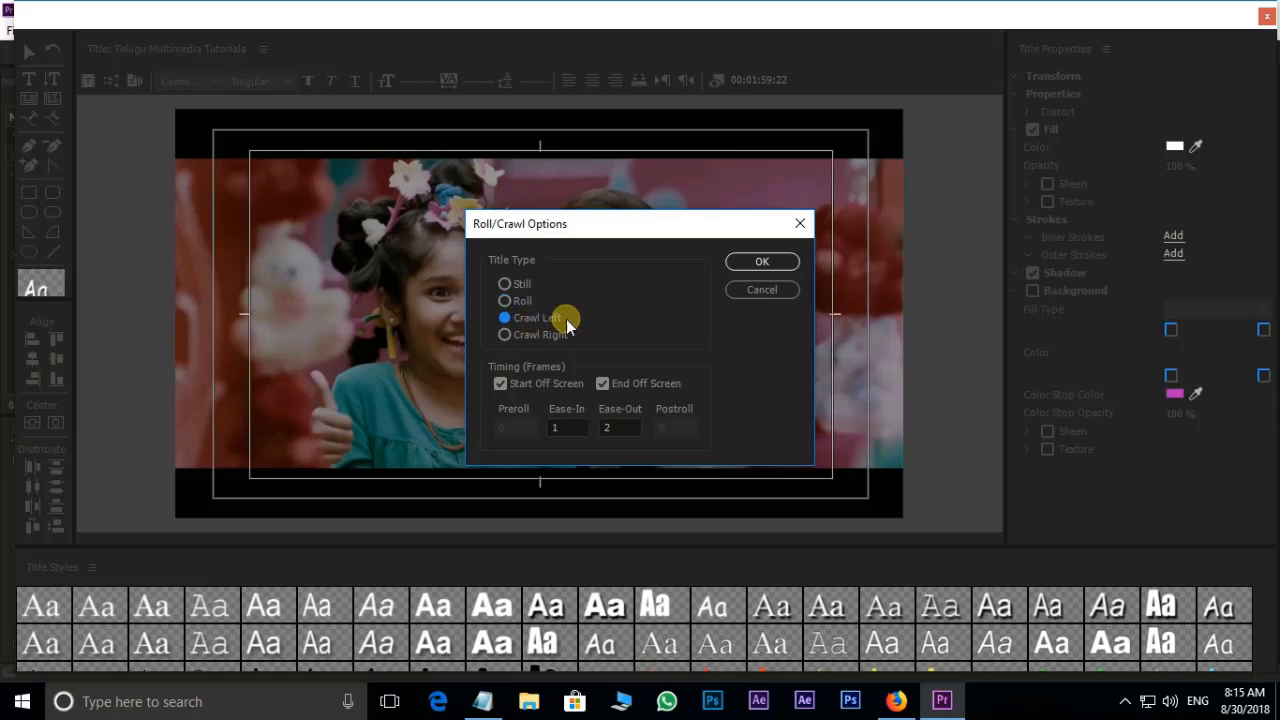
left_click(755, 263)
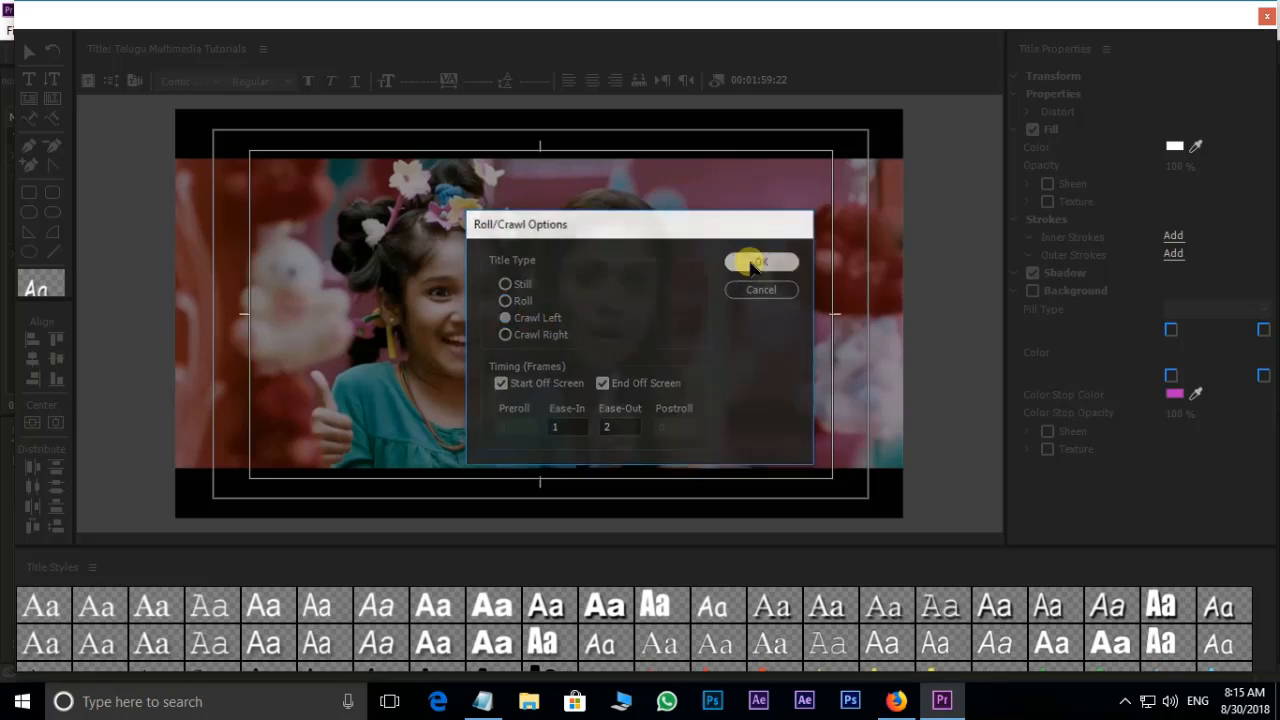
Copy the 'Trump warns Google, Facebook and Twitter…' headline from Notepad and paste it into the title
left_click(483, 701)
left_click(209, 552)
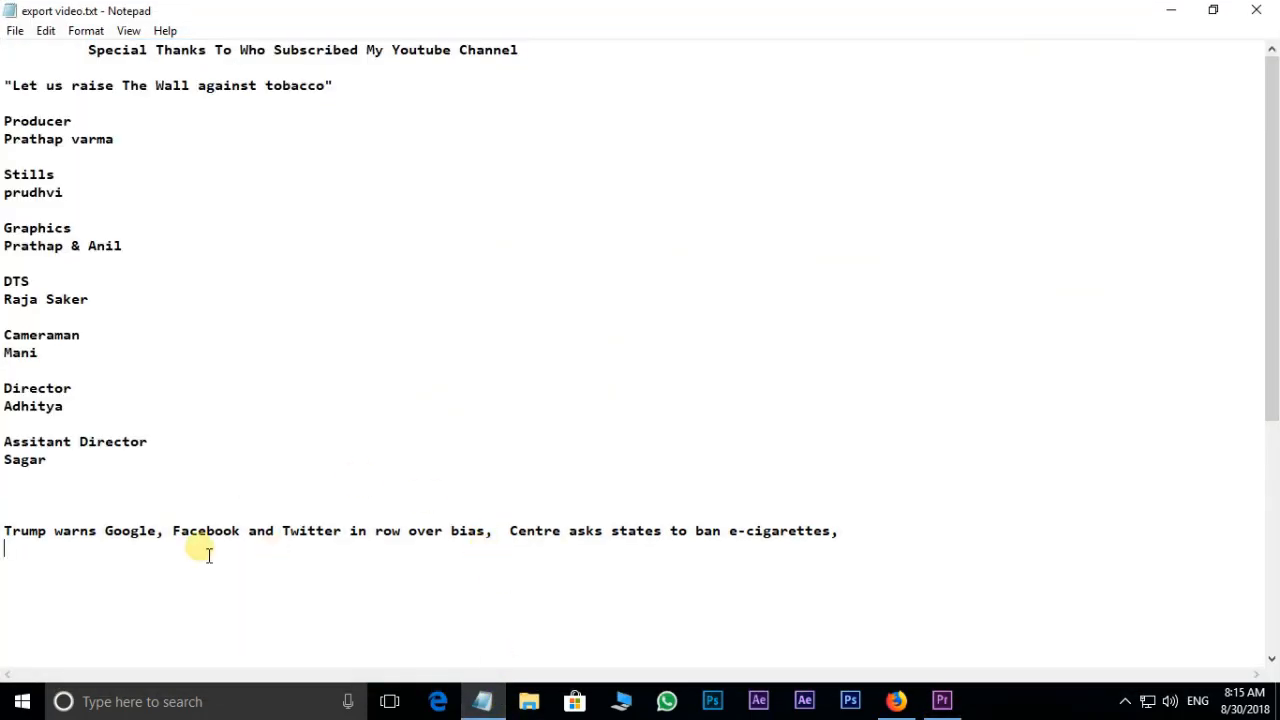
left_click_drag(4, 530, 848, 535)
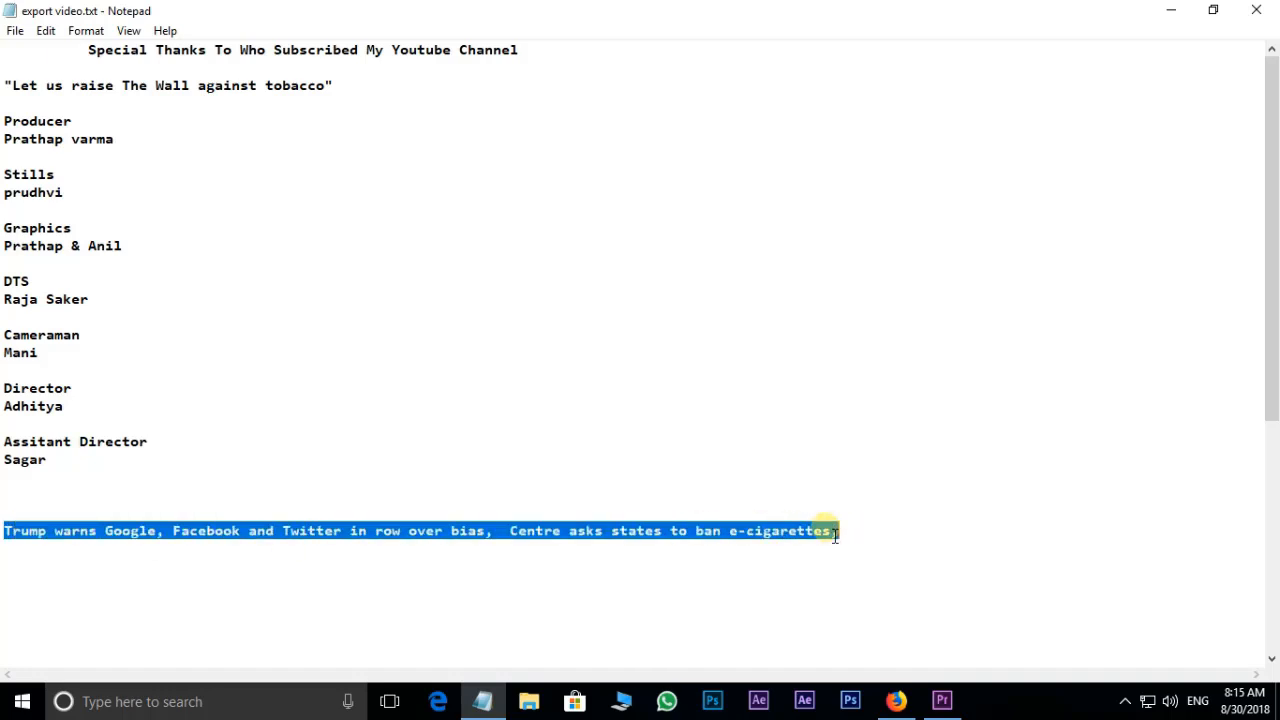
right_click(824, 534)
left_click(880, 331)
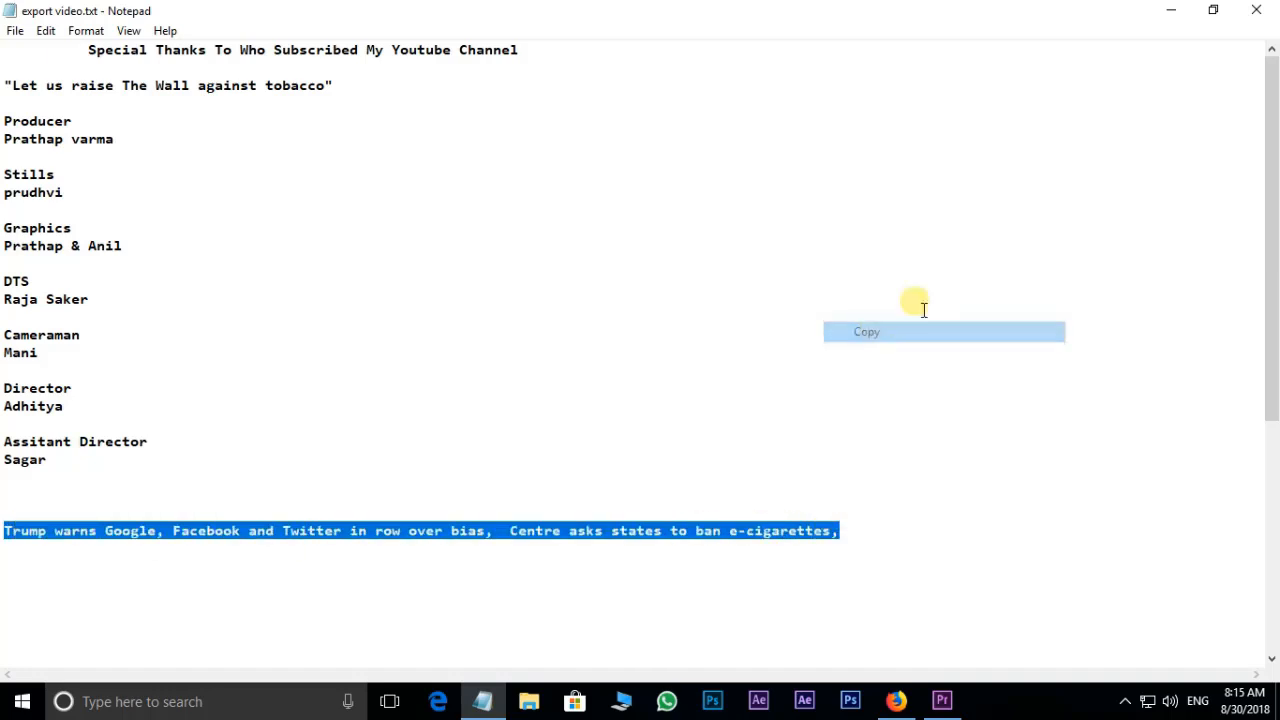
left_click(1176, 24)
key("ctrl+v")
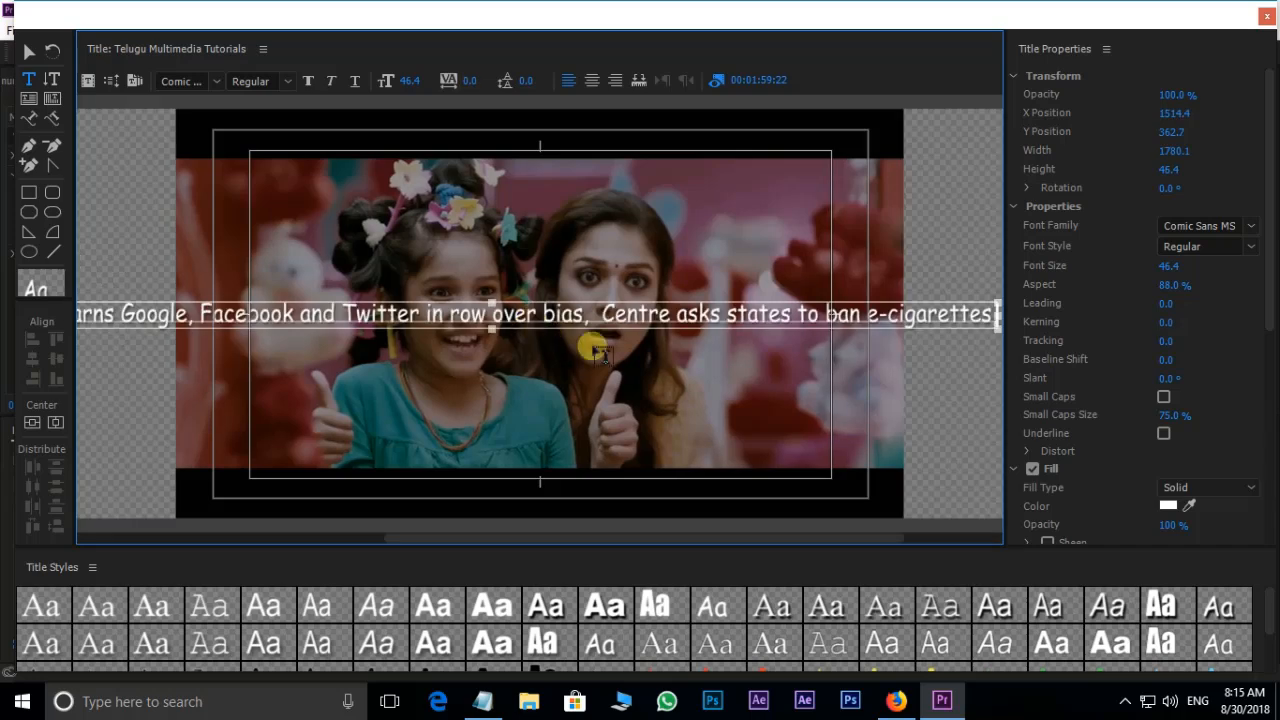
Position the news line along the bottom of the frame and close the Titler
left_click(29, 52)
left_click_drag(132, 316, 618, 468)
left_click_drag(733, 462, 832, 470)
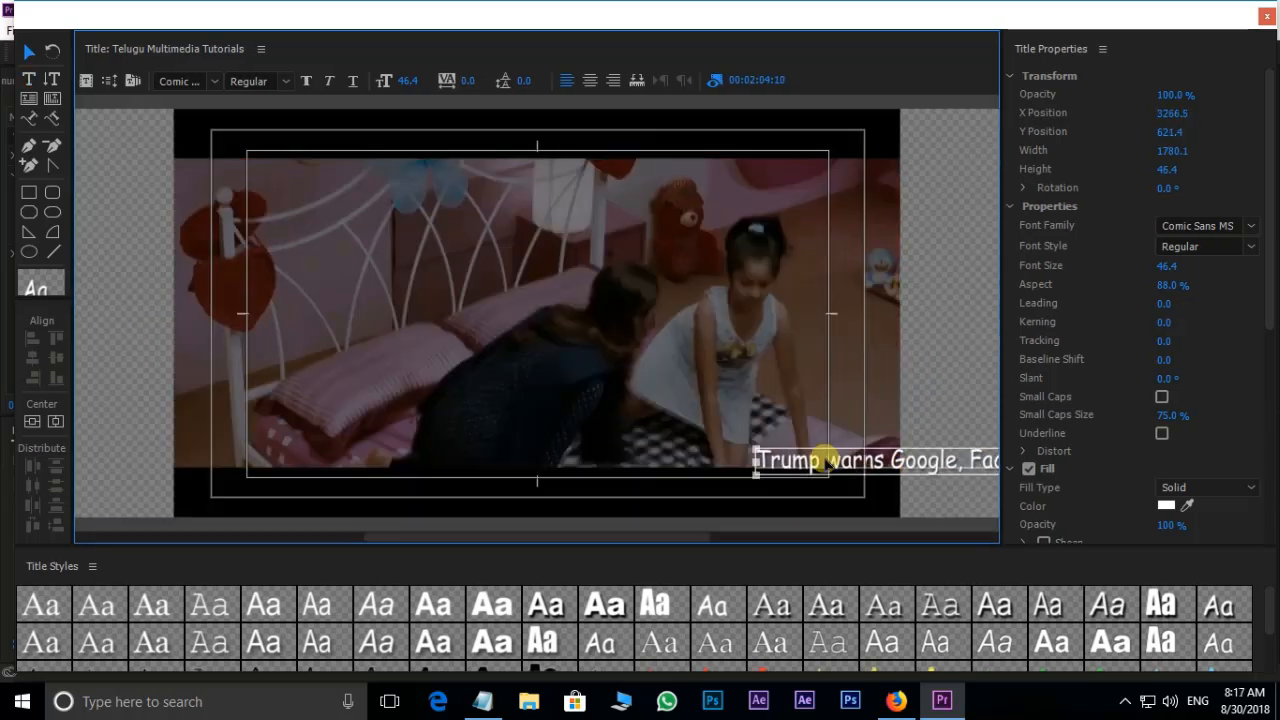
left_click_drag(826, 460, 738, 461)
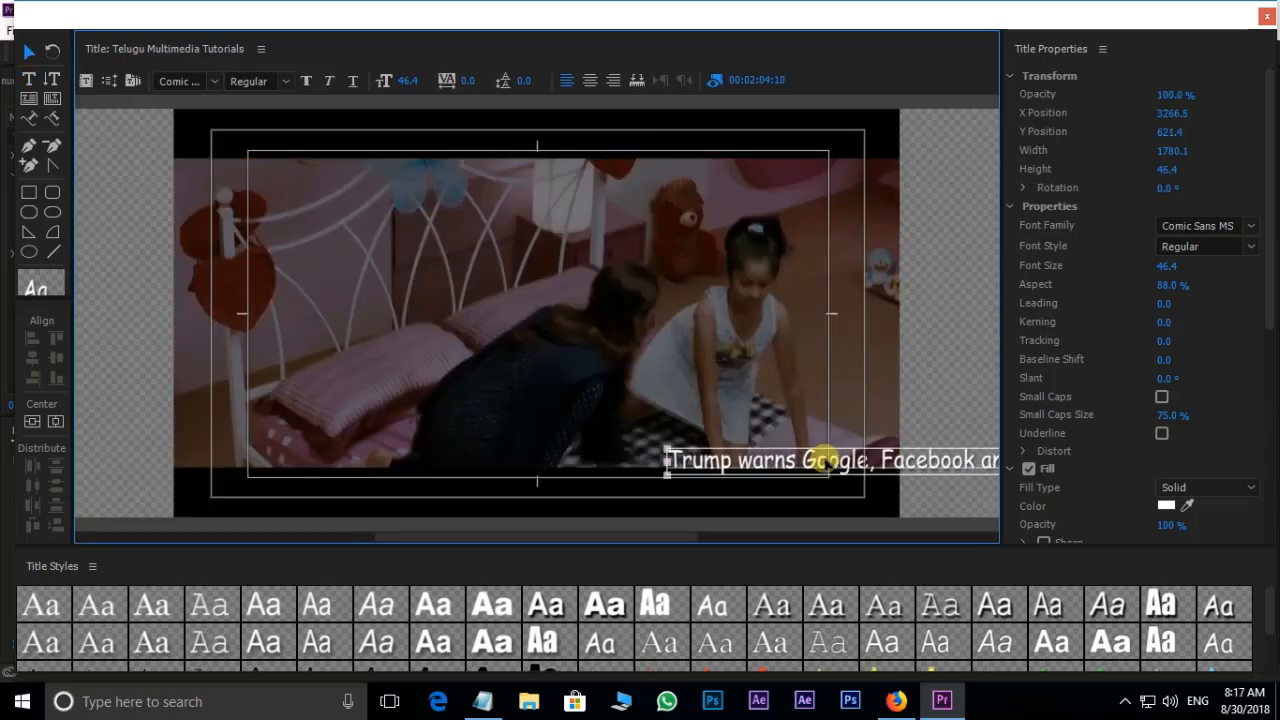
left_click(1264, 18)
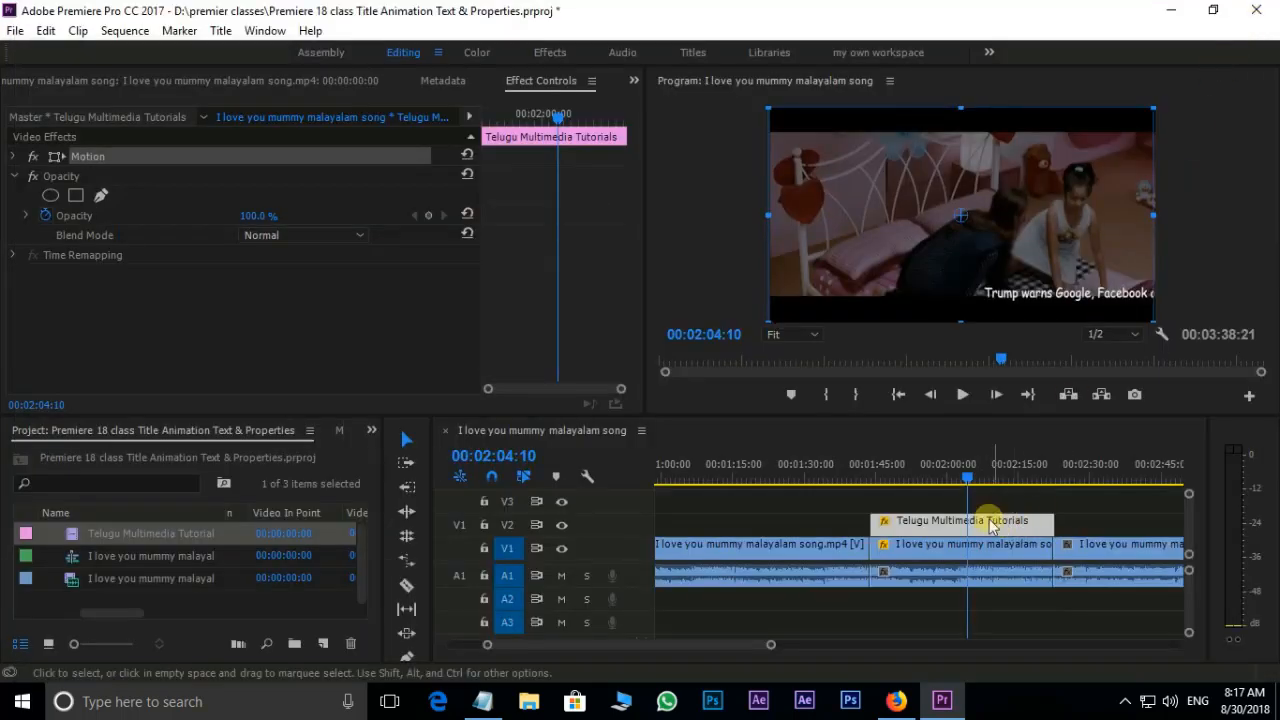
Play the ticker from about 00:02:02:07, then load the song clip in the Source monitor
left_click_drag(973, 474, 1008, 472)
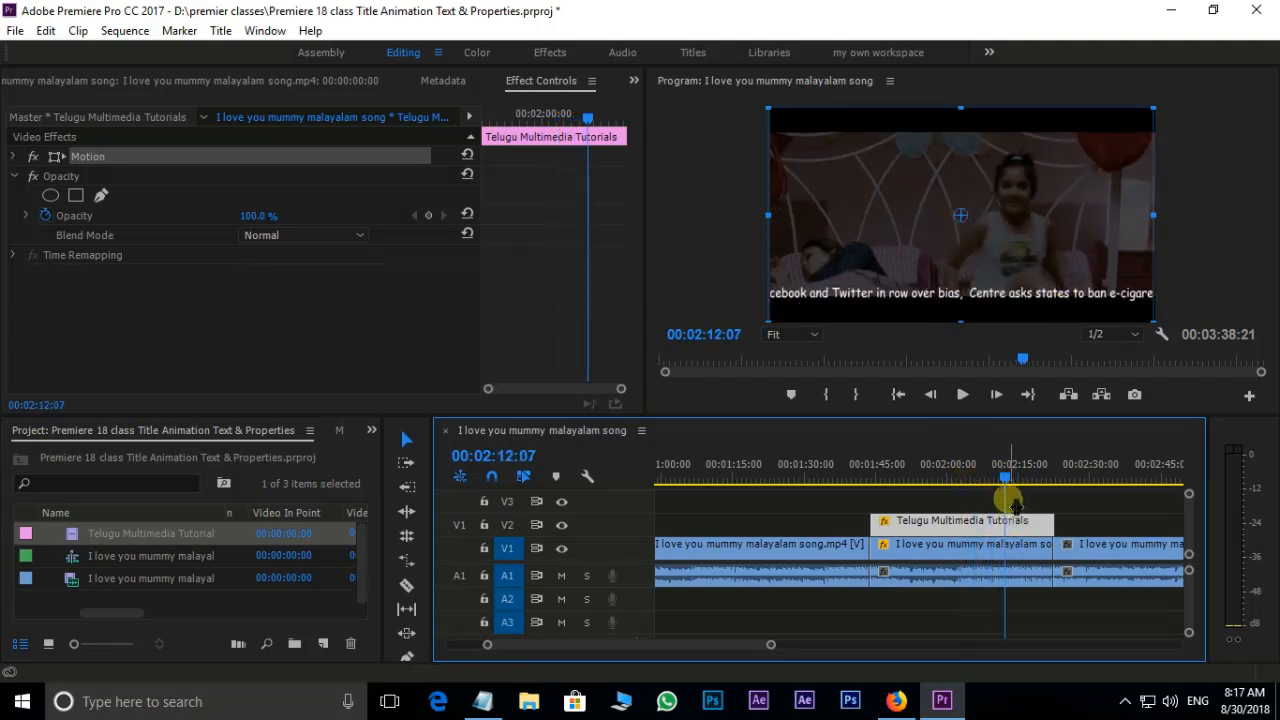
left_click_drag(1007, 480, 959, 476)
key("space")
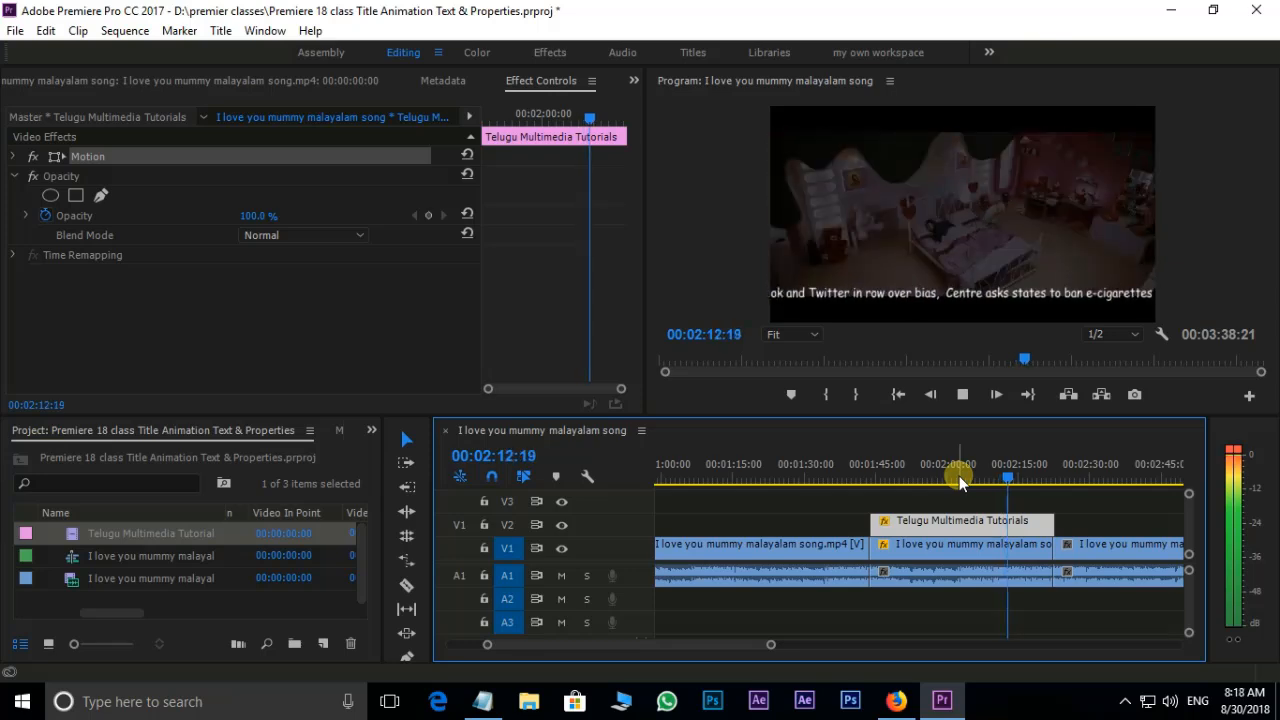
double_click(941, 550)
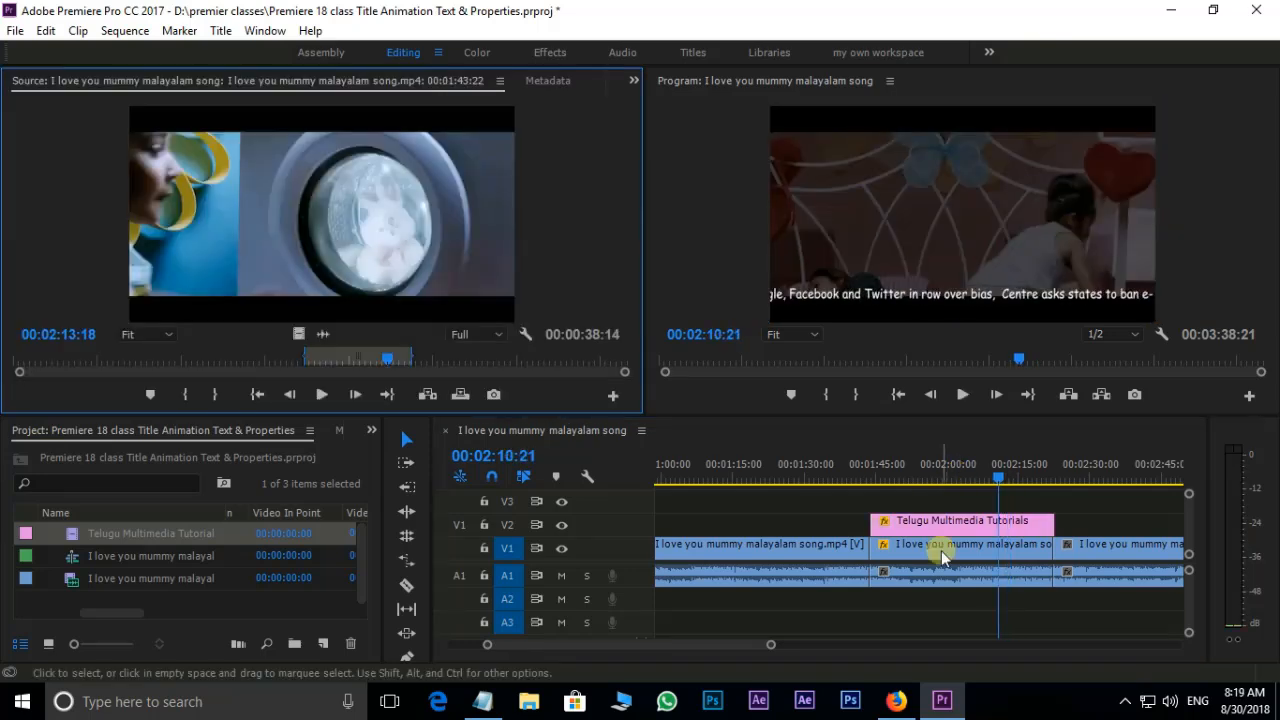